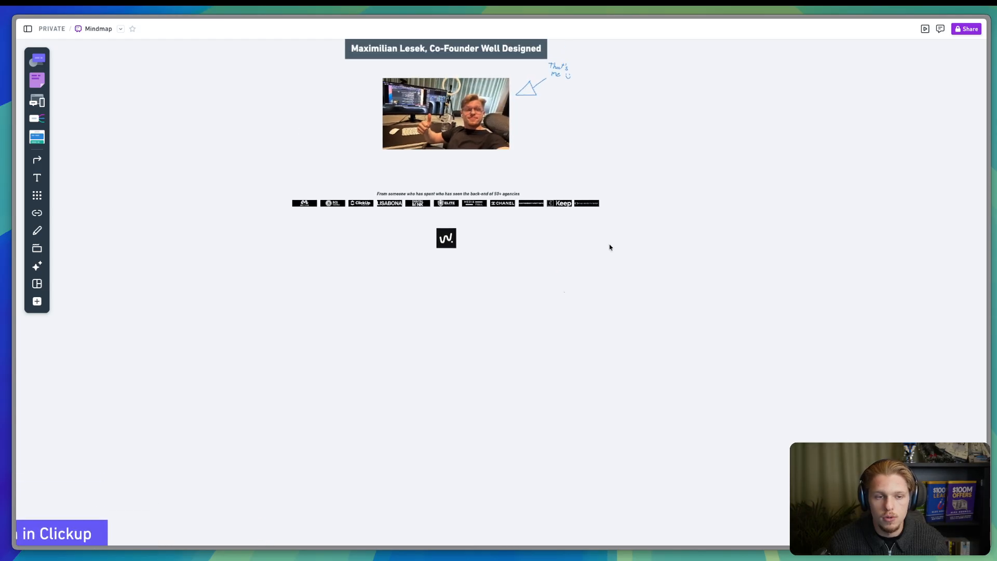
- Draw pen underlines beneath 'Well Designed' in the title and beneath the '50+ agencies' line
{"action": "scroll", "coordinate": [462, 107], "scroll_direction": "up", "scroll_amount": 5}
{"action": "scroll", "coordinate": [465, 113], "scroll_direction": "left", "scroll_amount": 3}
{"action": "scroll", "coordinate": [465, 113], "scroll_direction": "down", "scroll_amount": 1}
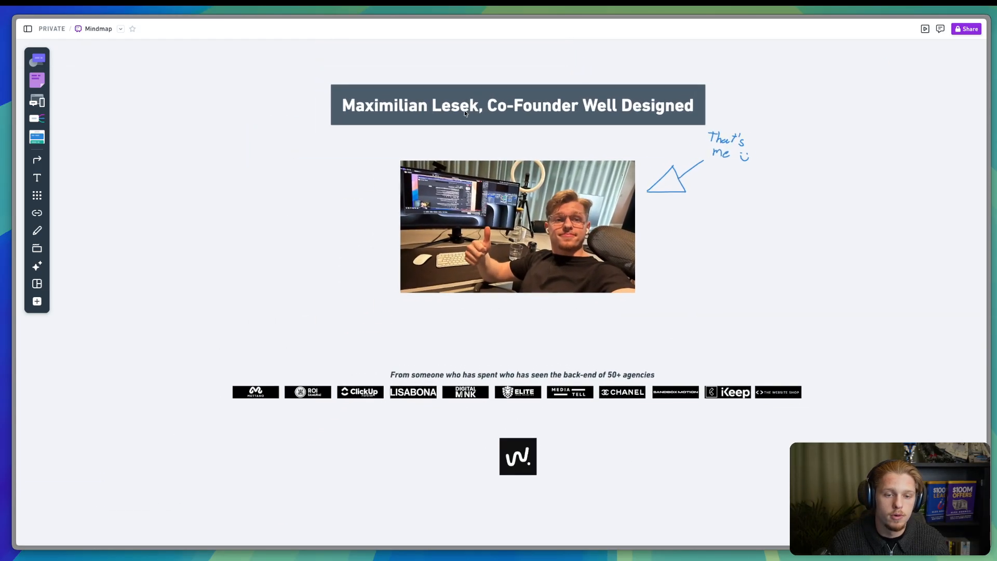
{"action": "scroll", "coordinate": [464, 113], "scroll_direction": "up", "scroll_amount": 1}
{"action": "key", "text": "ctrl+a"}
{"action": "left_click_drag", "start_coordinate": [601, 119], "coordinate": [662, 124]}
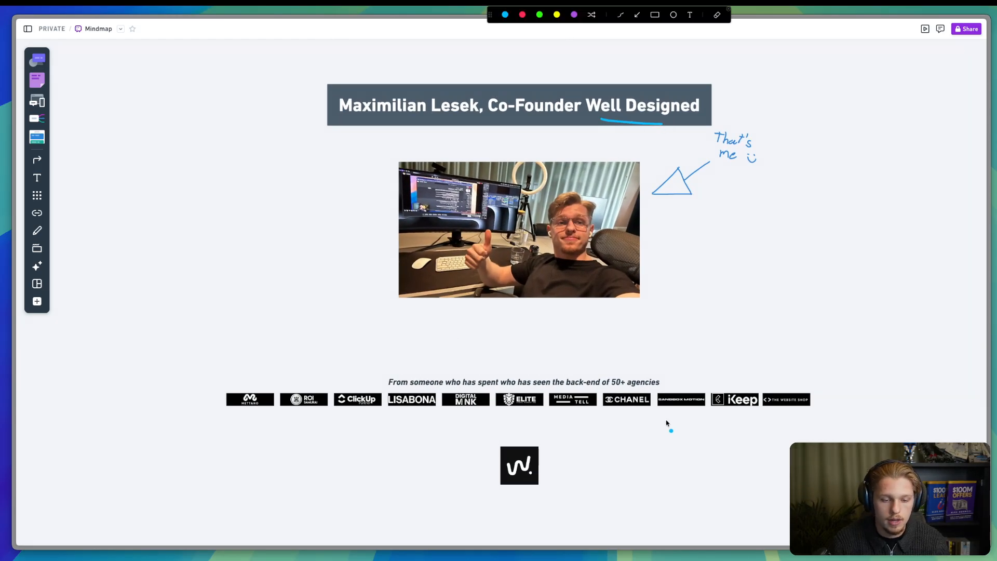
{"action": "left_click_drag", "start_coordinate": [643, 394], "coordinate": [669, 387]}
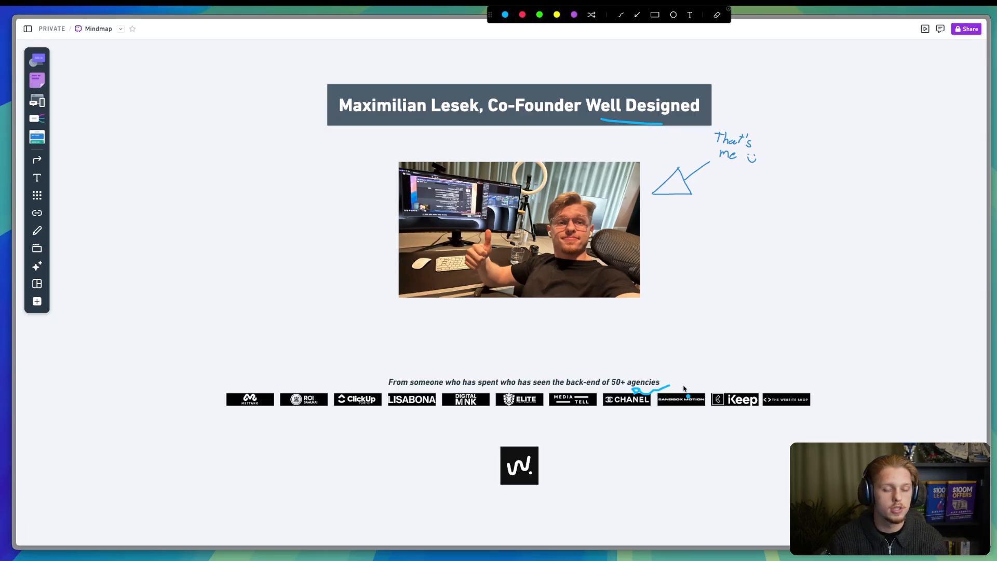
- Scroll up to the Just Collecting Leads versus Follow Up System illustration, draw a pen line beside it, then clear it
{"action": "scroll", "coordinate": [663, 365], "scroll_direction": "up", "scroll_amount": 5}
{"action": "scroll", "coordinate": [575, 306], "scroll_direction": "up", "scroll_amount": 5}
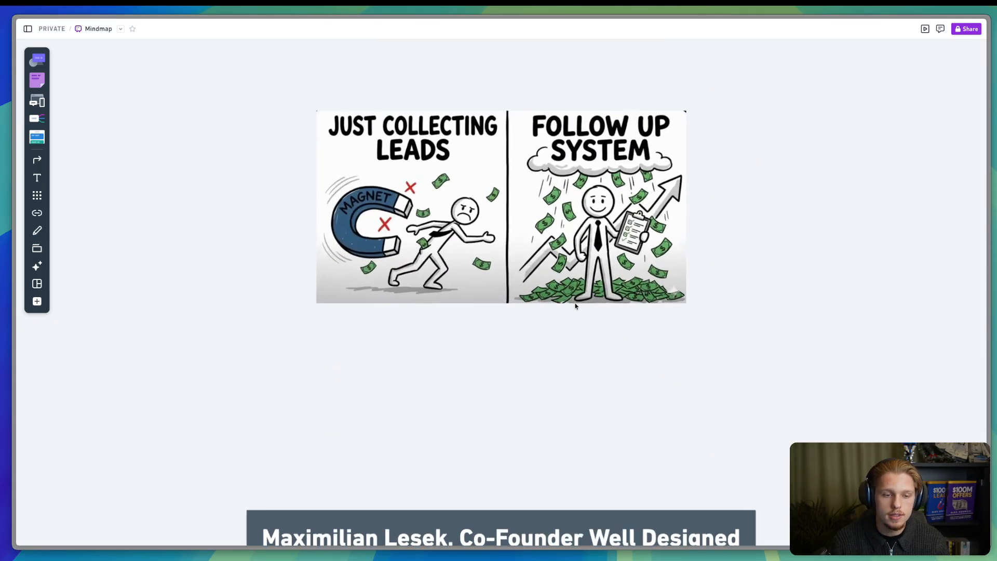
{"action": "key", "text": "ctrl+alt+a"}
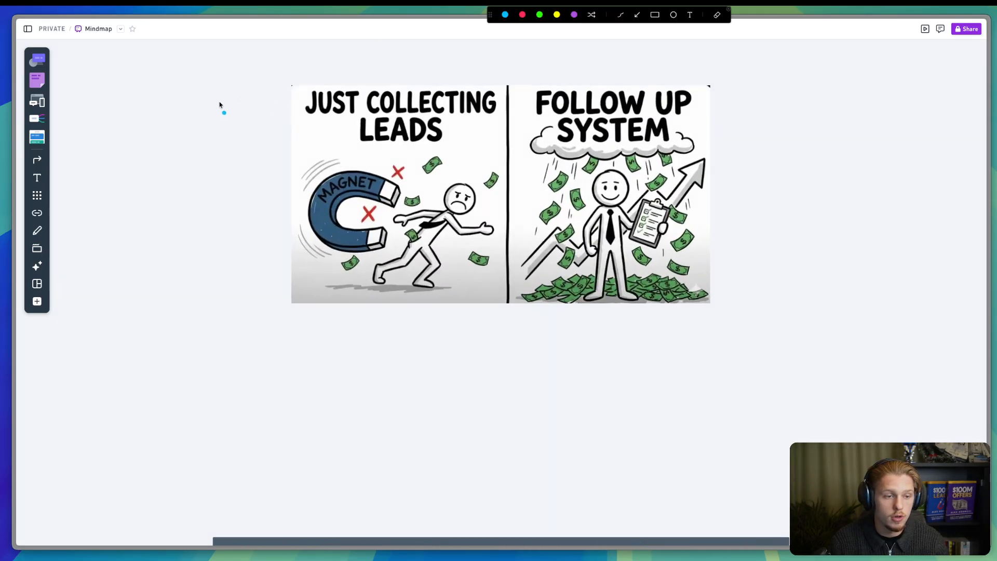
{"action": "left_click_drag", "start_coordinate": [280, 97], "coordinate": [278, 283]}
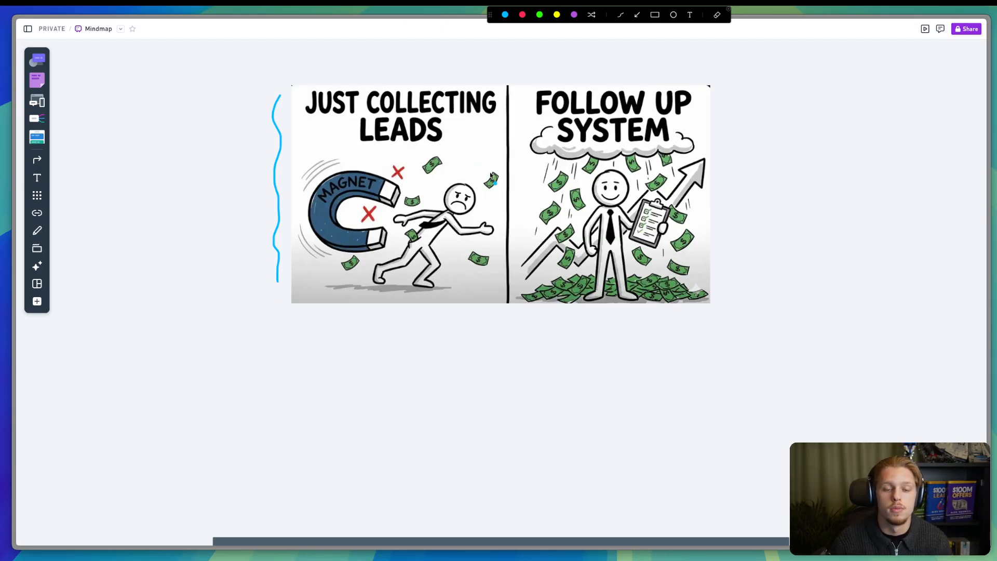
{"action": "key", "text": "Escape"}
- Switch to the open ClickUp Leads list
{"action": "mouse_move", "coordinate": [21, 322]}
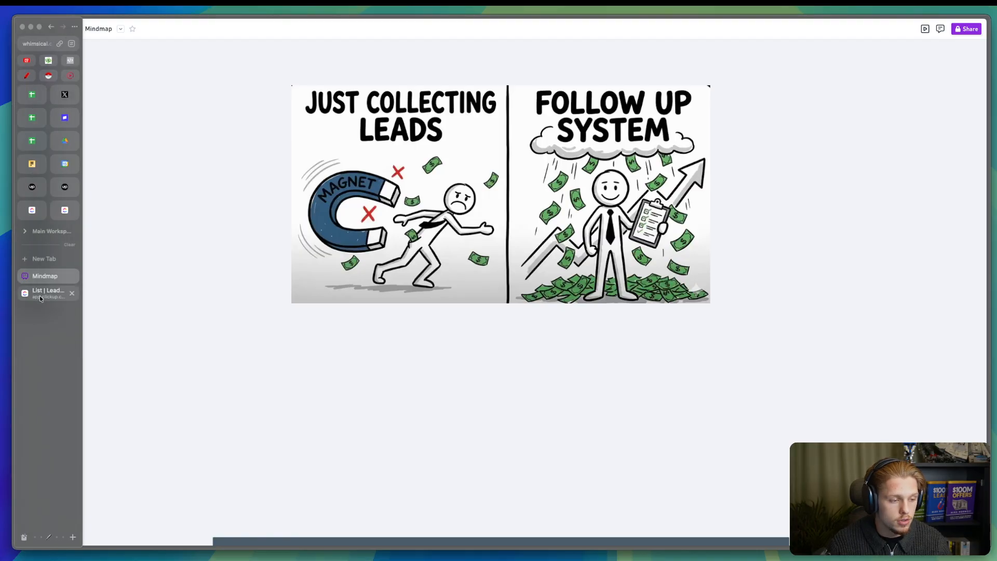
{"action": "left_click", "coordinate": [41, 295]}
{"action": "scroll", "coordinate": [73, 405], "scroll_direction": "down", "scroll_amount": 3}
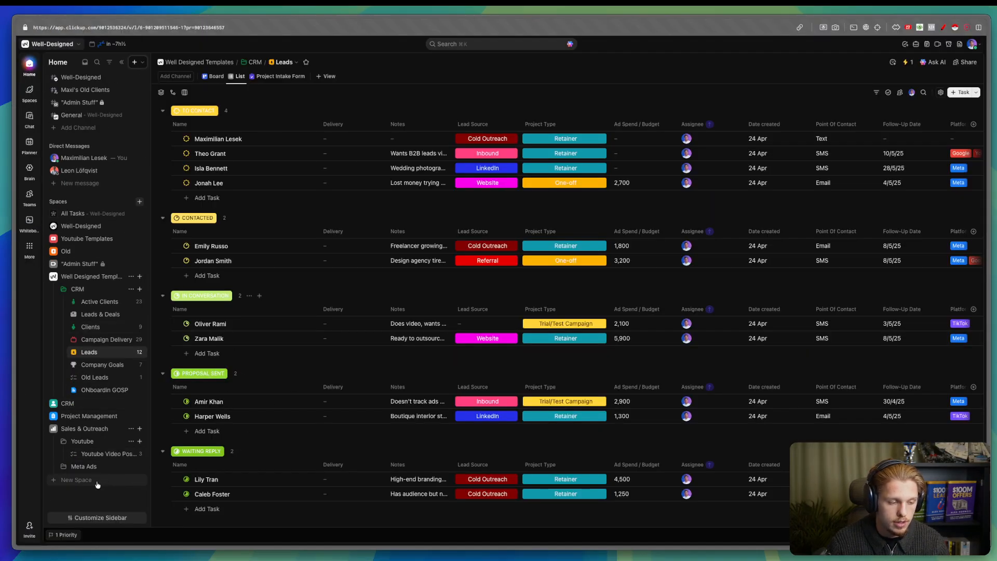
- Abandon the duplicate new CRM space and expand the existing CRM space instead
{"action": "left_click", "coordinate": [97, 485]}
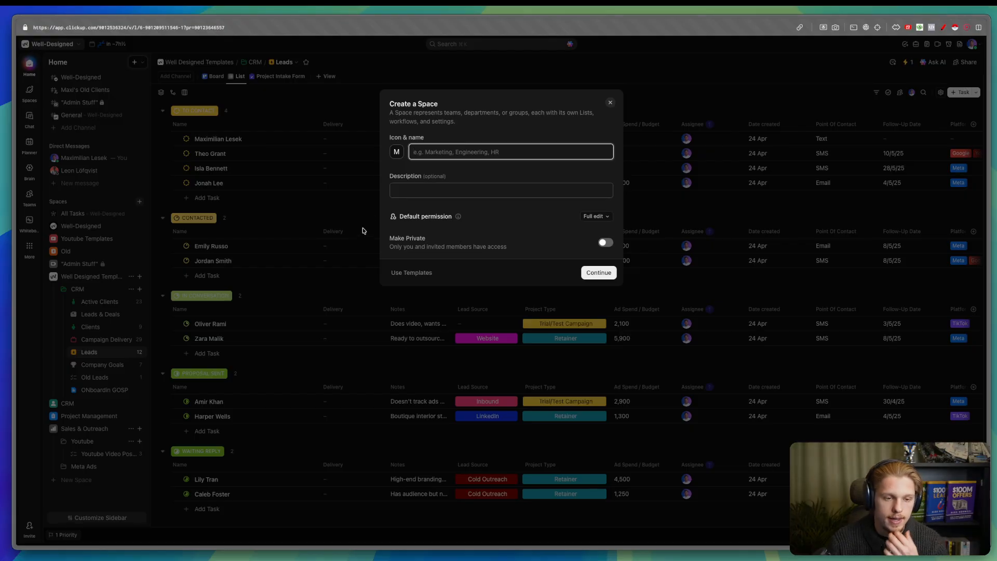
{"action": "type", "text": "CRM"}
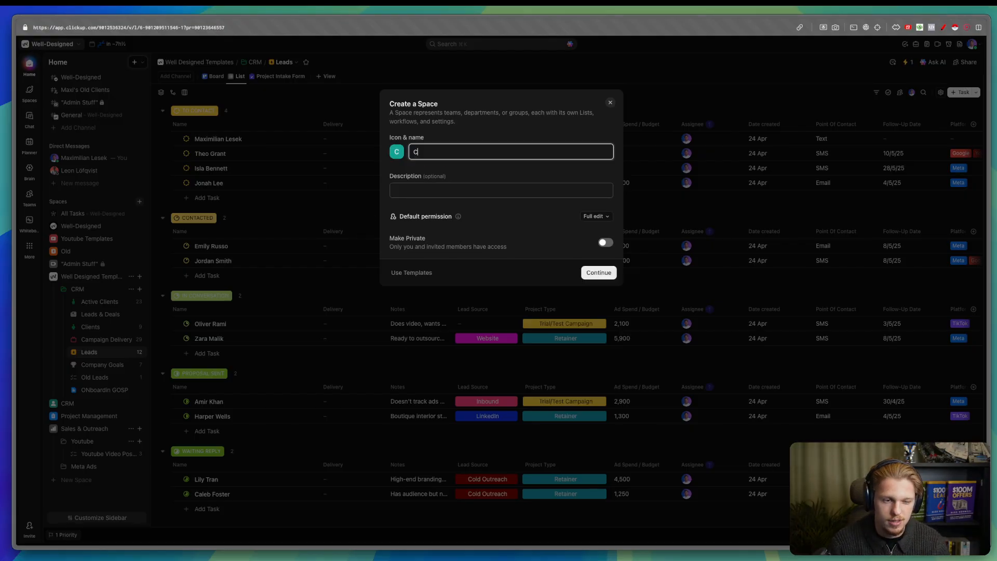
{"action": "left_click", "coordinate": [608, 279]}
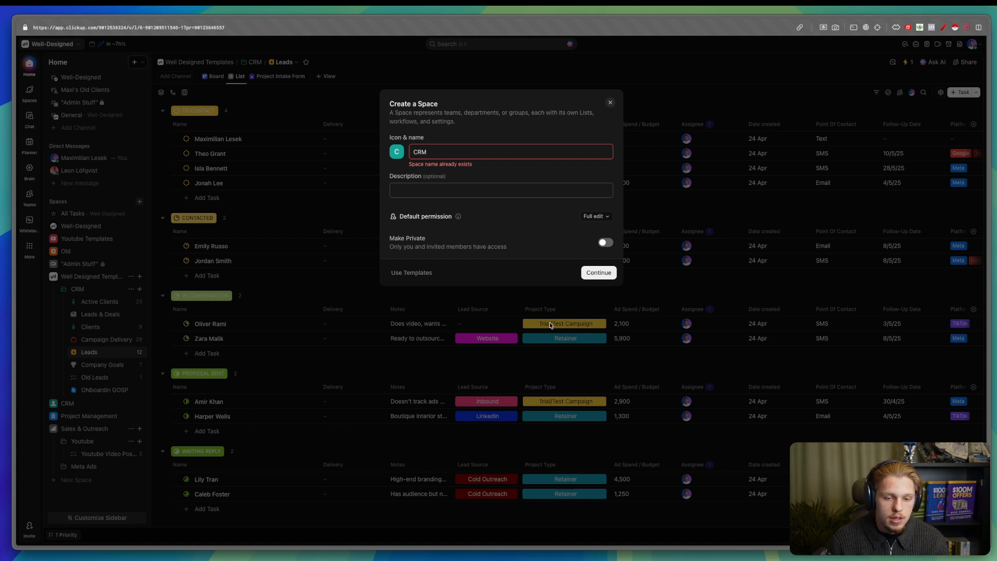
{"action": "left_click", "coordinate": [435, 150]}
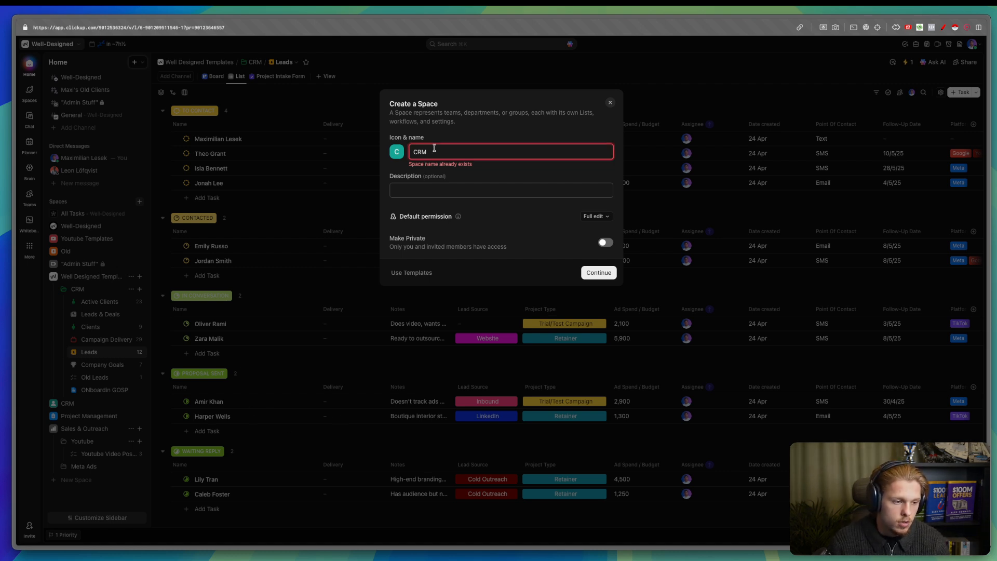
{"action": "key", "text": "BackSpace"}
{"action": "key", "text": "BackSpace"}
{"action": "key", "text": "BackSpace"}
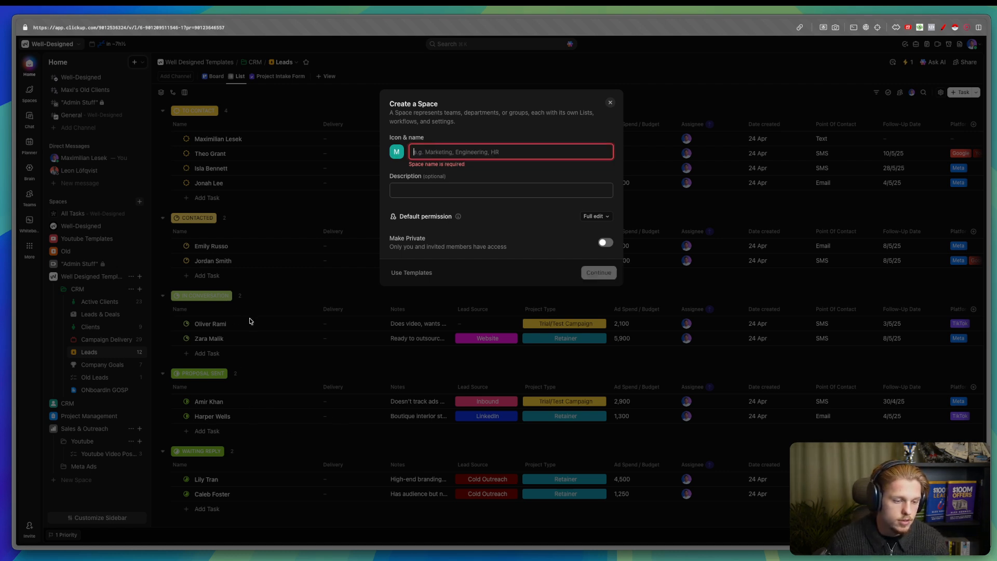
{"action": "left_click", "coordinate": [191, 341]}
{"action": "left_click", "coordinate": [54, 404]}
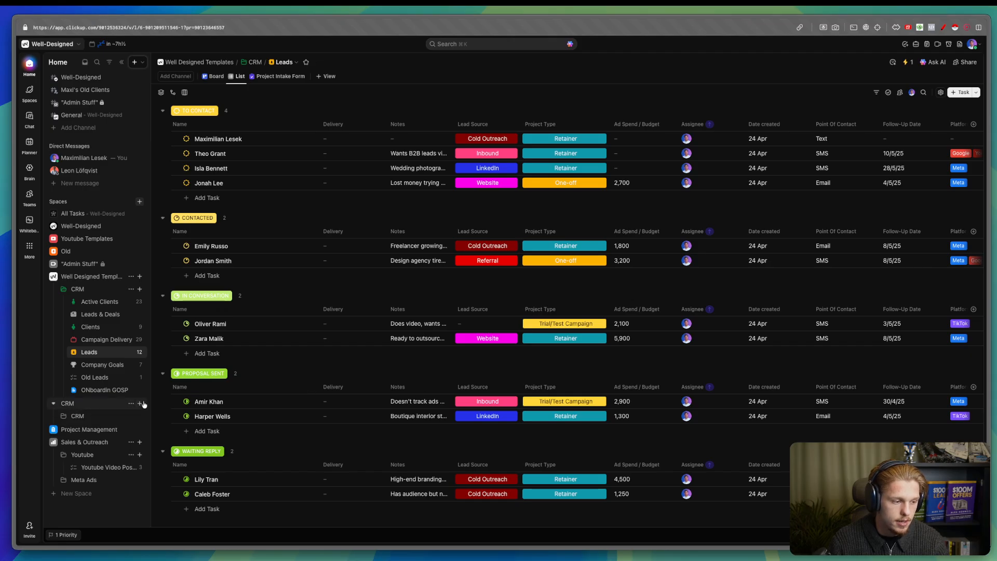
- Create a new folder in the CRM space and rename it Pipeline
{"action": "left_click", "coordinate": [141, 404]}
{"action": "left_click", "coordinate": [169, 442]}
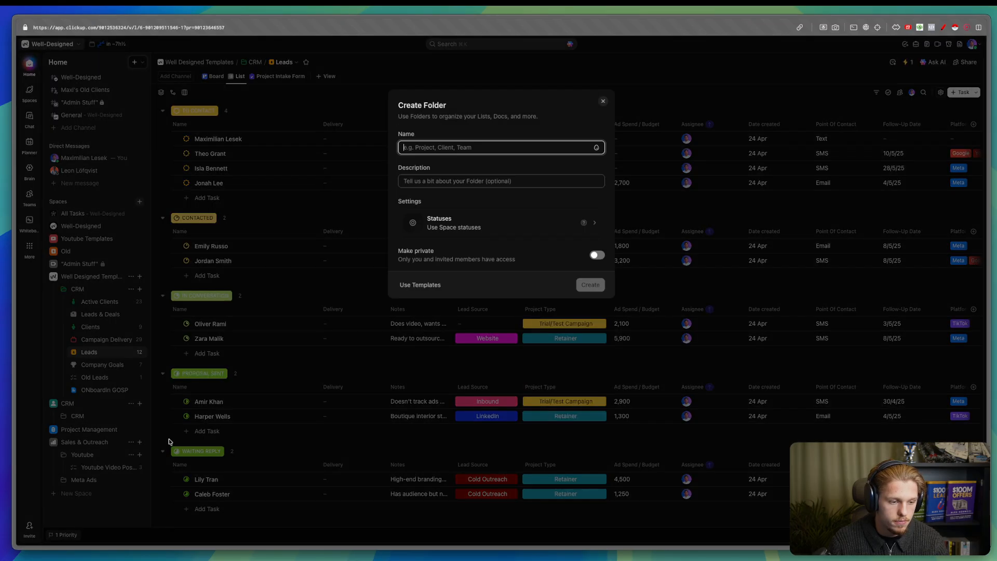
{"action": "type", "text": "Leads"}
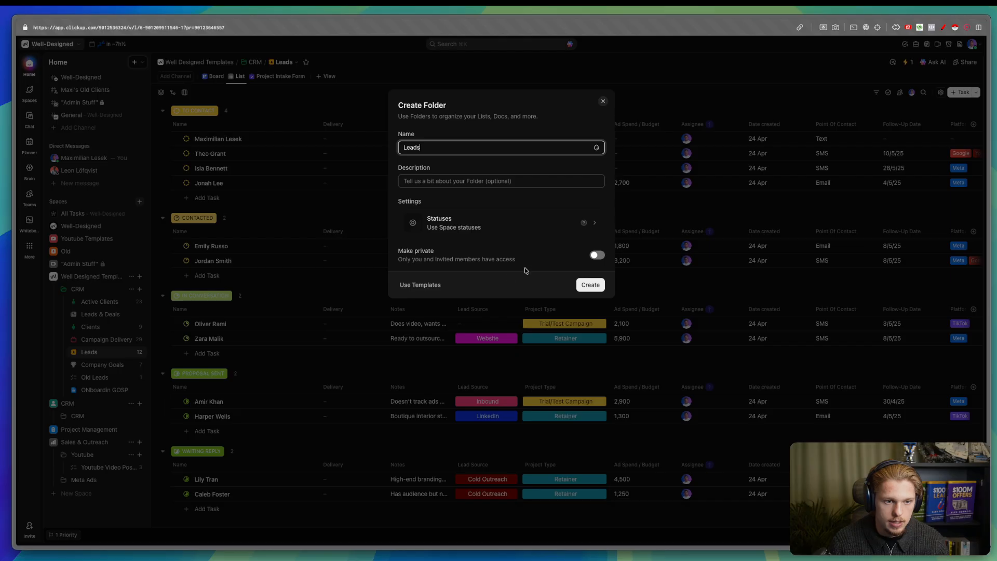
{"action": "left_click", "coordinate": [590, 285]}
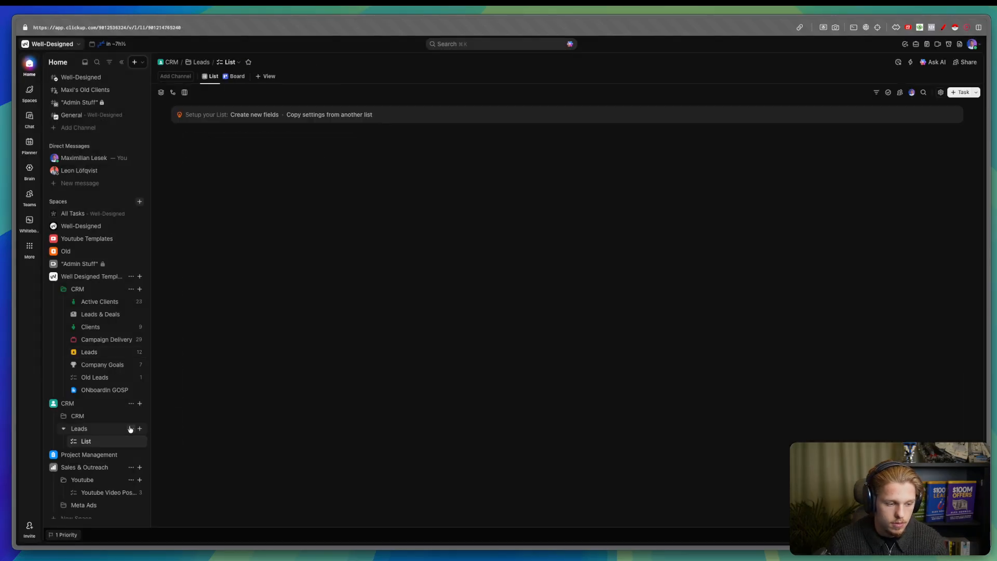
{"action": "left_click", "coordinate": [131, 429]}
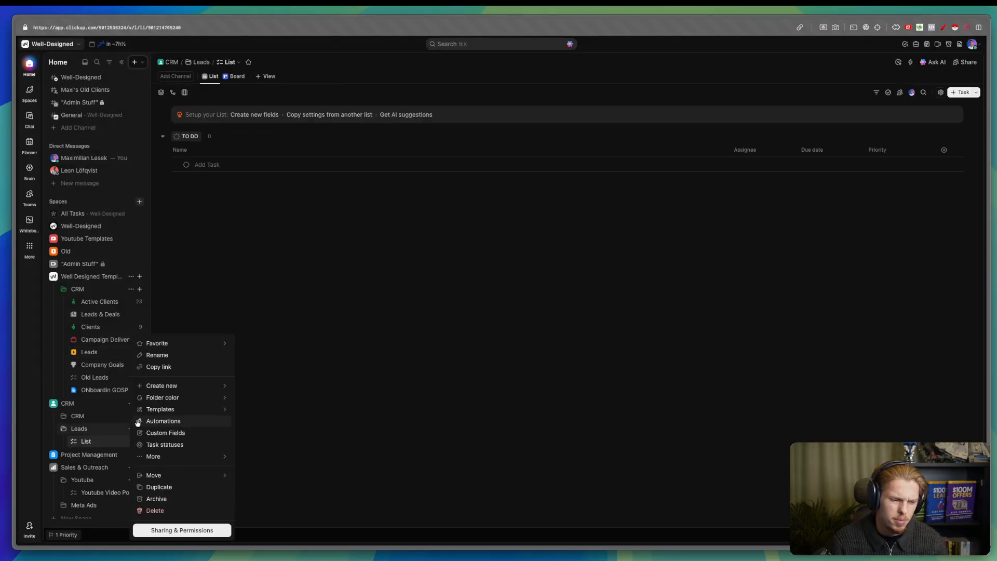
{"action": "left_click", "coordinate": [164, 354]}
{"action": "key", "text": "BackSpace"}
{"action": "key", "text": "BackSpace"}
{"action": "key", "text": "BackSpace"}
{"action": "key", "text": "BackSpace"}
{"action": "key", "text": "BackSpace"}
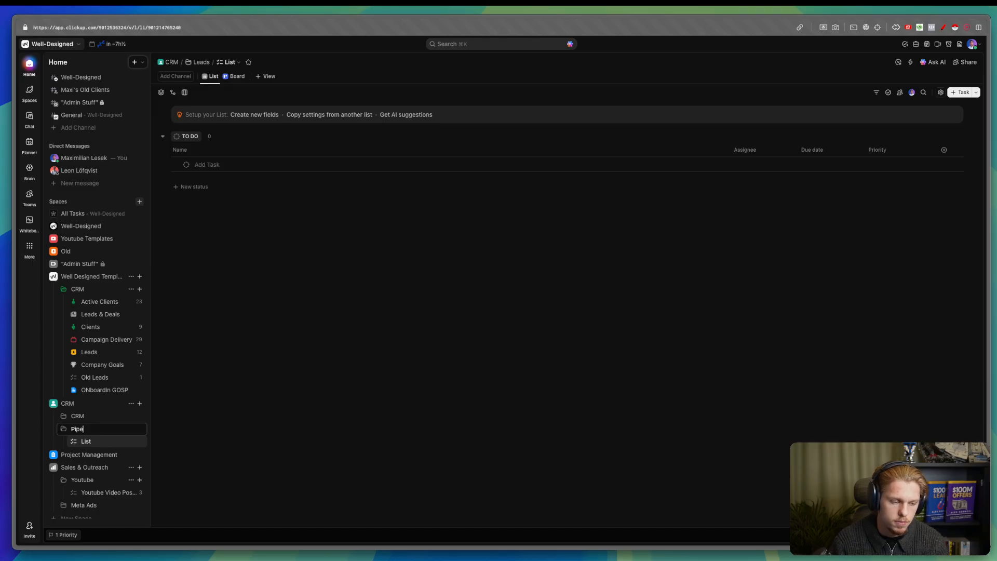
{"action": "key", "text": "Return"}
- Rename the Pipeline folder's list to Leads and narrow its Name column
{"action": "left_click", "coordinate": [130, 441]}
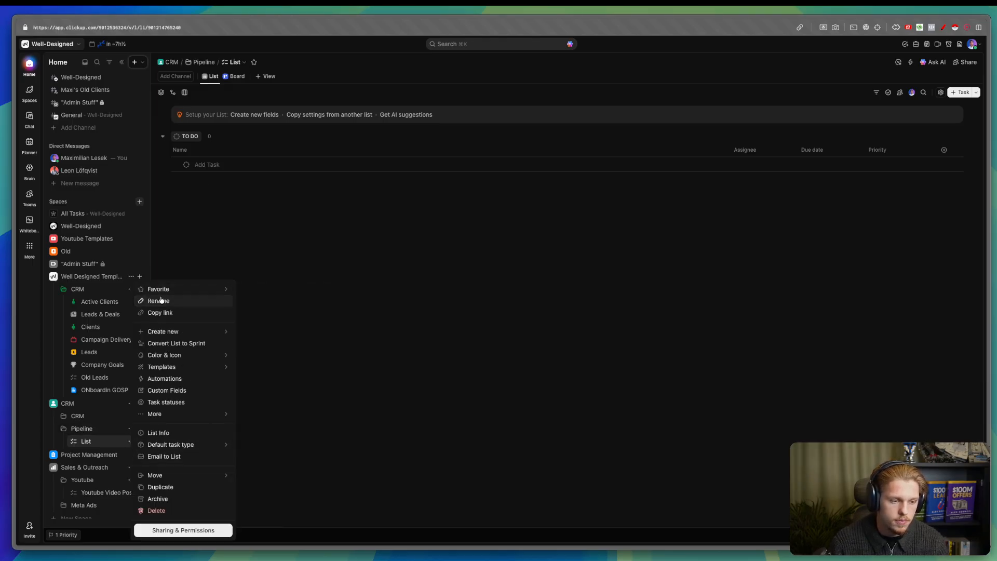
{"action": "left_click", "coordinate": [161, 301]}
{"action": "type", "text": "L"}
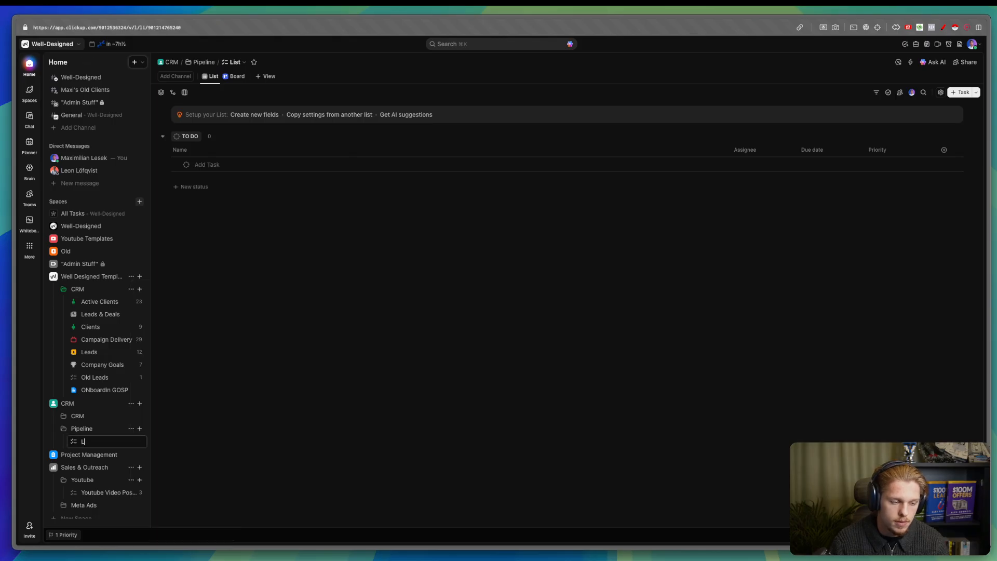
{"action": "type", "text": "eads"}
{"action": "key", "text": "Return"}
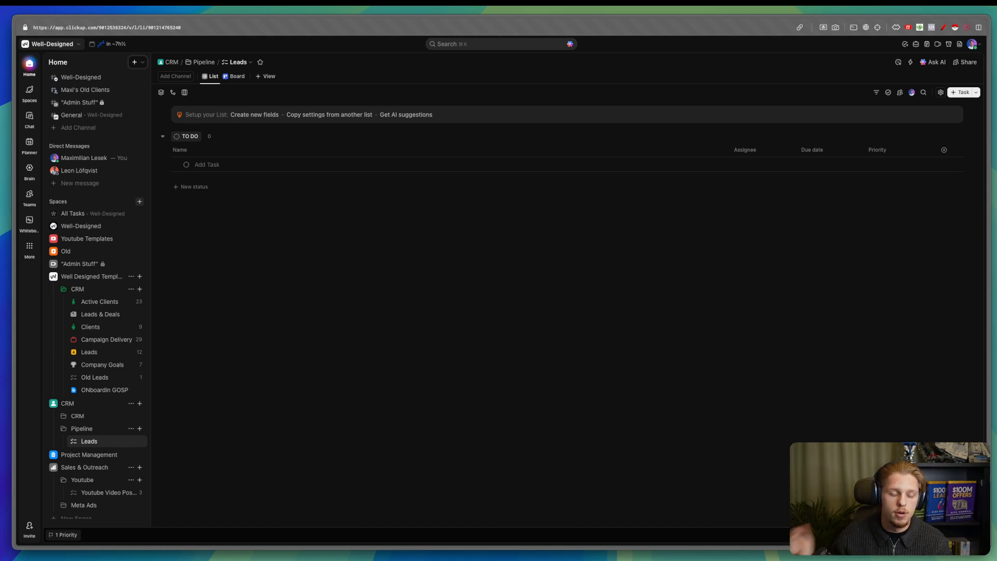
{"action": "left_click_drag", "start_coordinate": [709, 152], "coordinate": [366, 151]}
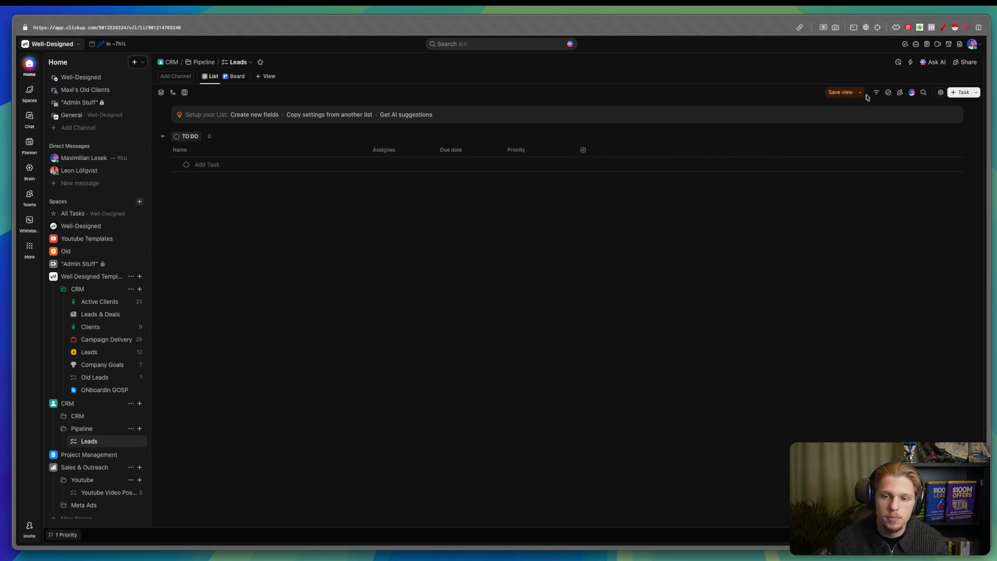
- Save the view layout and rename the list view to Active Leads
{"action": "left_click", "coordinate": [854, 94]}
{"action": "left_click", "coordinate": [212, 76]}
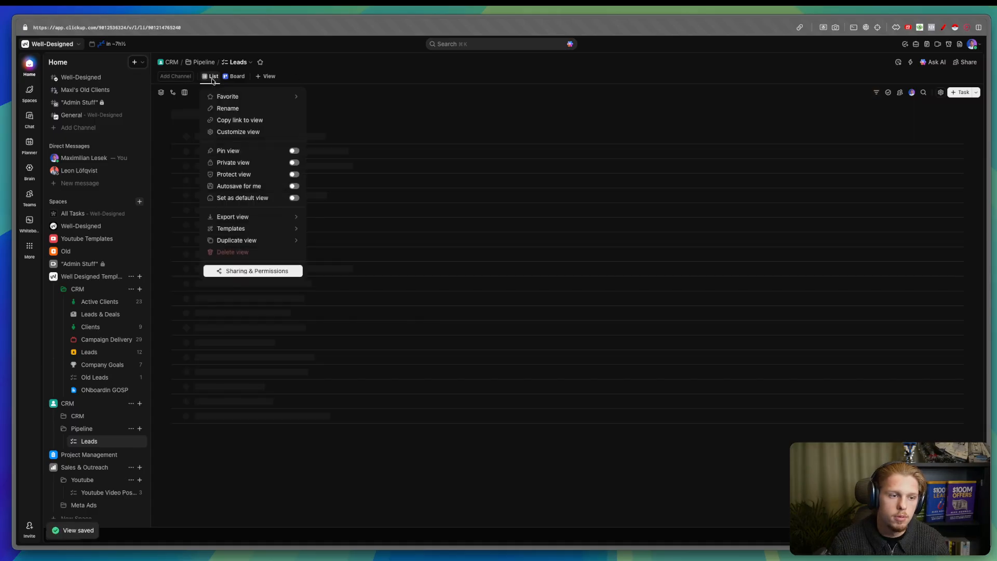
{"action": "left_click", "coordinate": [228, 108]}
{"action": "key", "text": "BackSpace"}
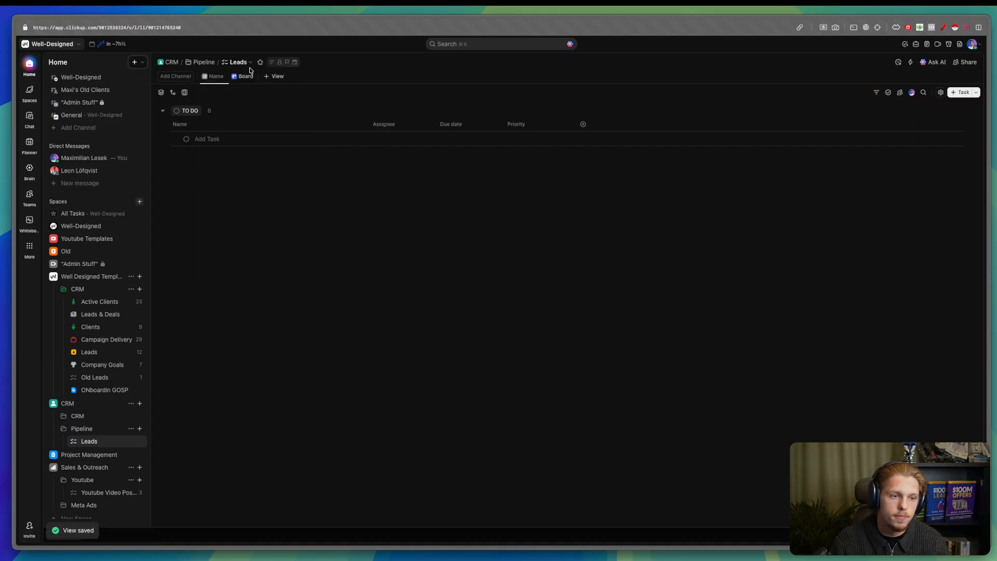
{"action": "type", "text": "Active"}
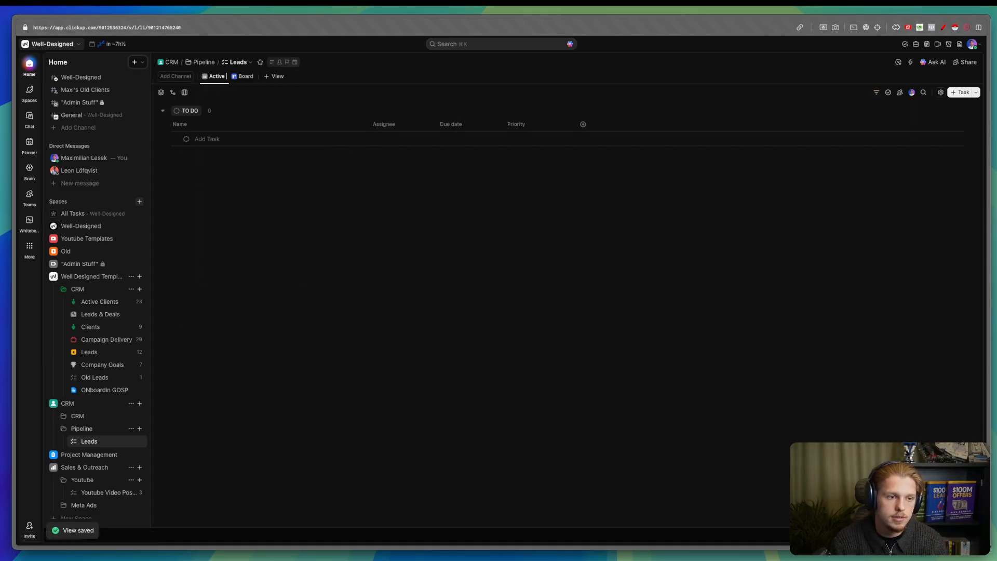
{"action": "type", "text": " Leads"}
{"action": "key", "text": "Return"}
- Add a second List view named Completed Leads
{"action": "left_click", "coordinate": [291, 76]}
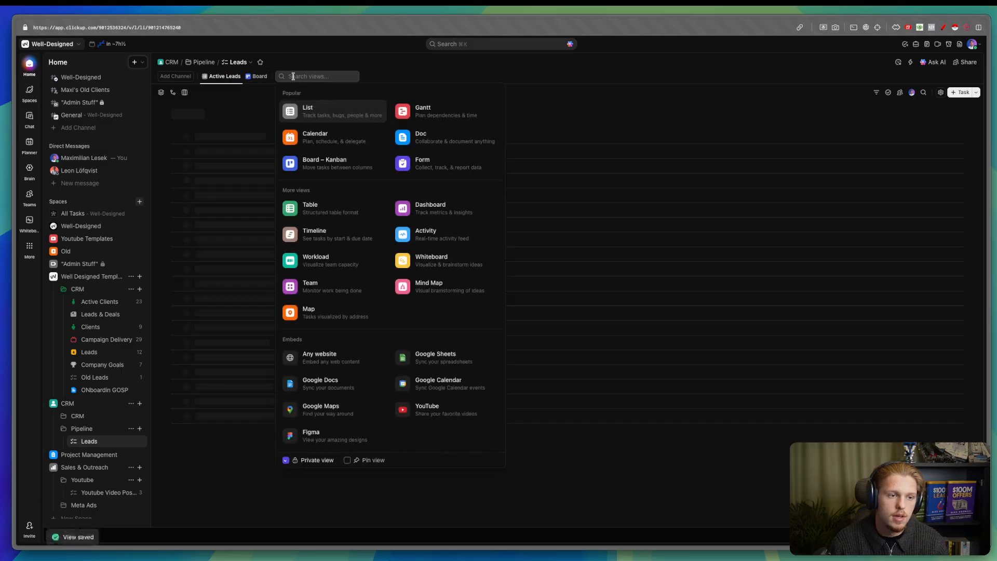
{"action": "left_click", "coordinate": [309, 118]}
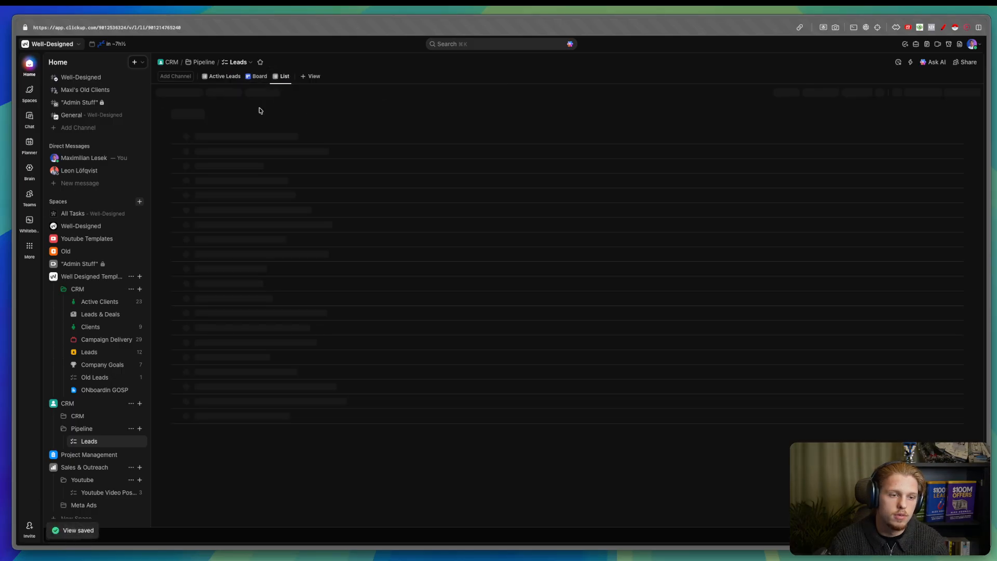
{"action": "left_click", "coordinate": [285, 77]}
{"action": "left_click", "coordinate": [298, 108]}
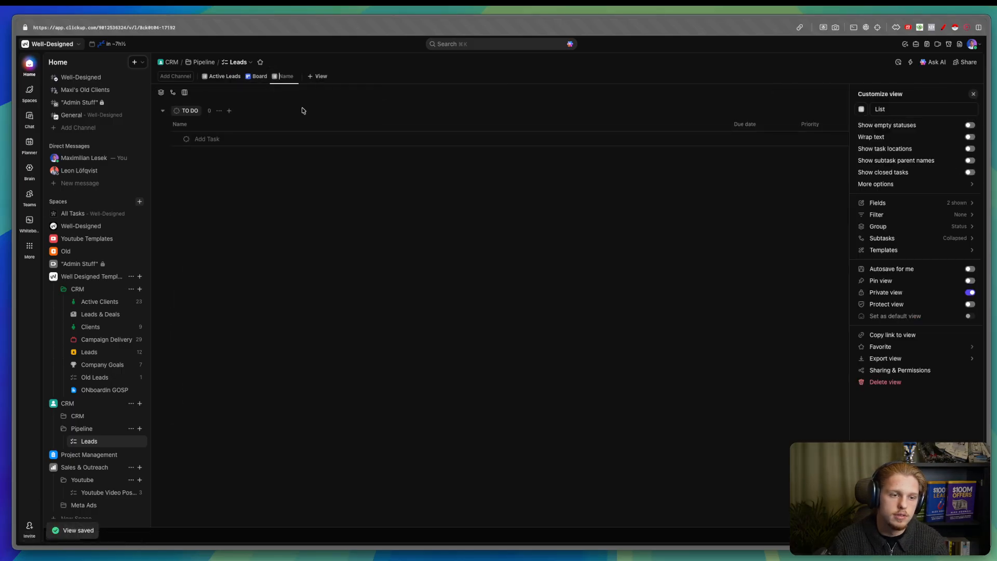
{"action": "type", "text": "Completed Li"}
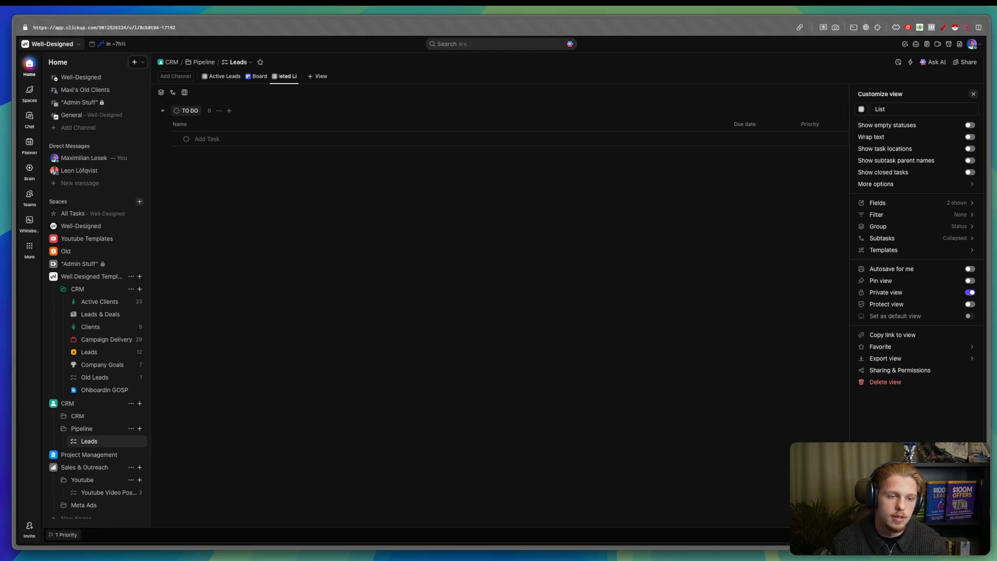
{"action": "type", "text": "sds"}
{"action": "key", "text": "Return"}
- Make the Completed Leads view non-private and return to Active Leads
{"action": "left_click", "coordinate": [301, 77]}
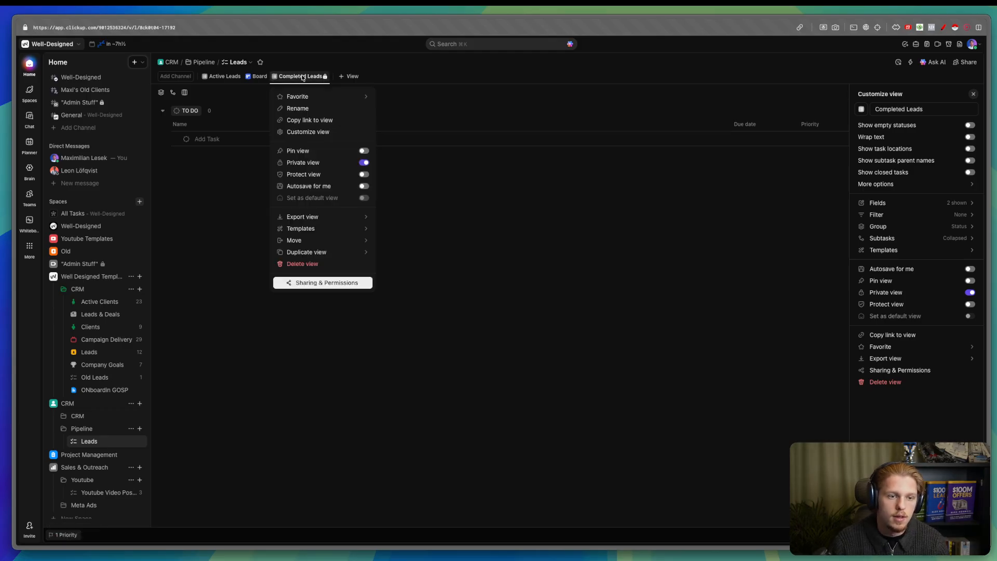
{"action": "left_click", "coordinate": [370, 164]}
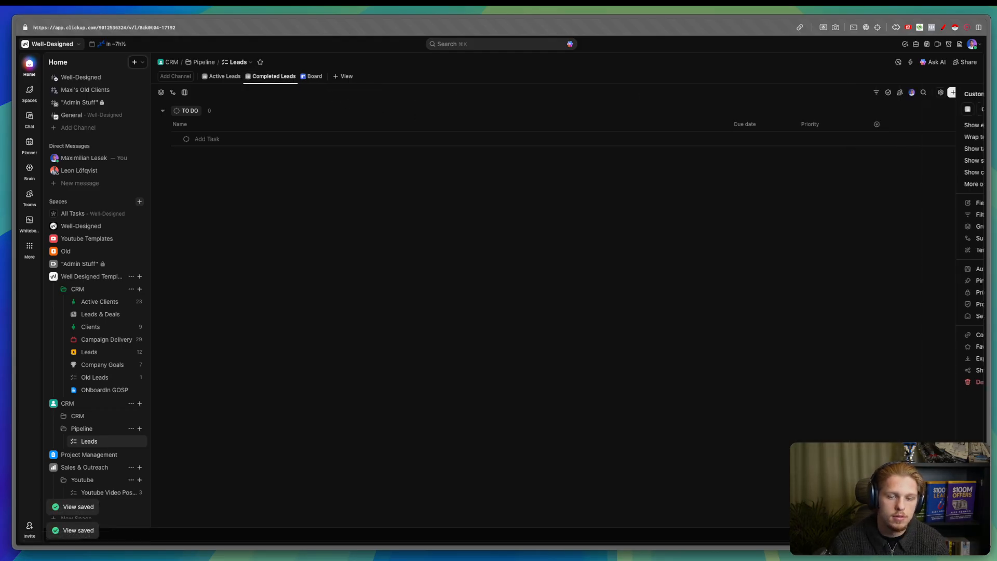
{"action": "left_click", "coordinate": [221, 77]}
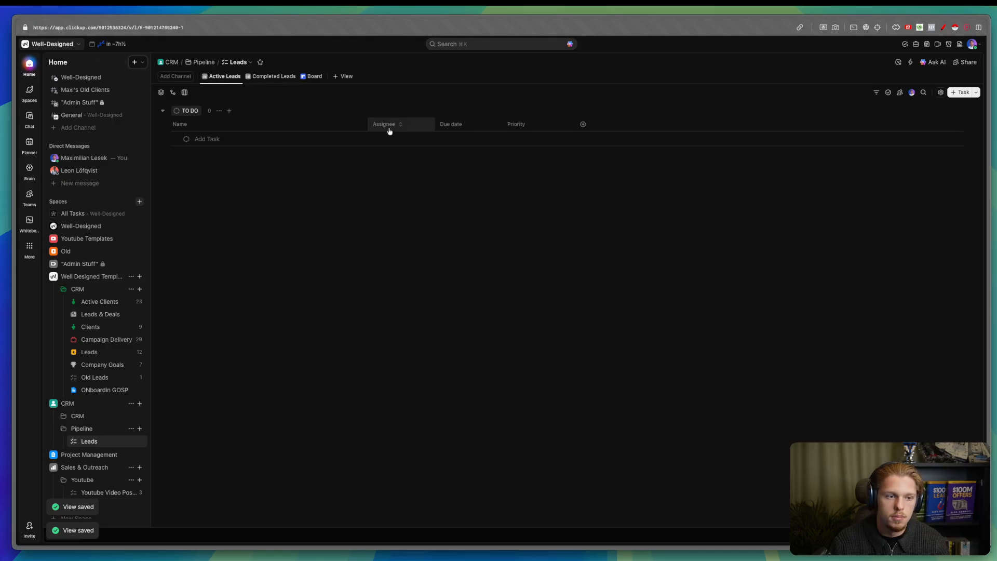
- Hide the Priority column from the Active Leads view
{"action": "left_click", "coordinate": [588, 125]}
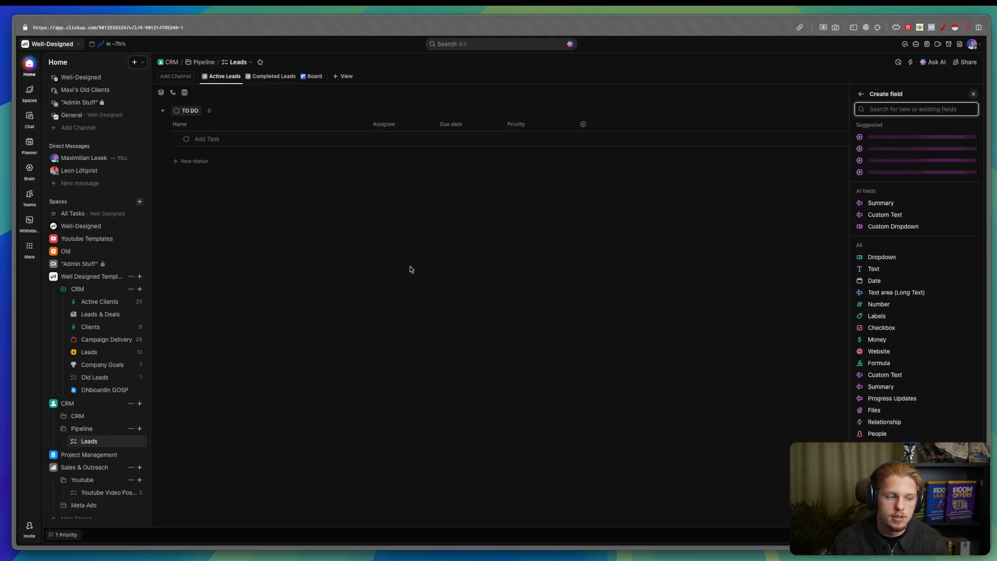
{"action": "left_click", "coordinate": [410, 267]}
{"action": "left_click", "coordinate": [522, 124]}
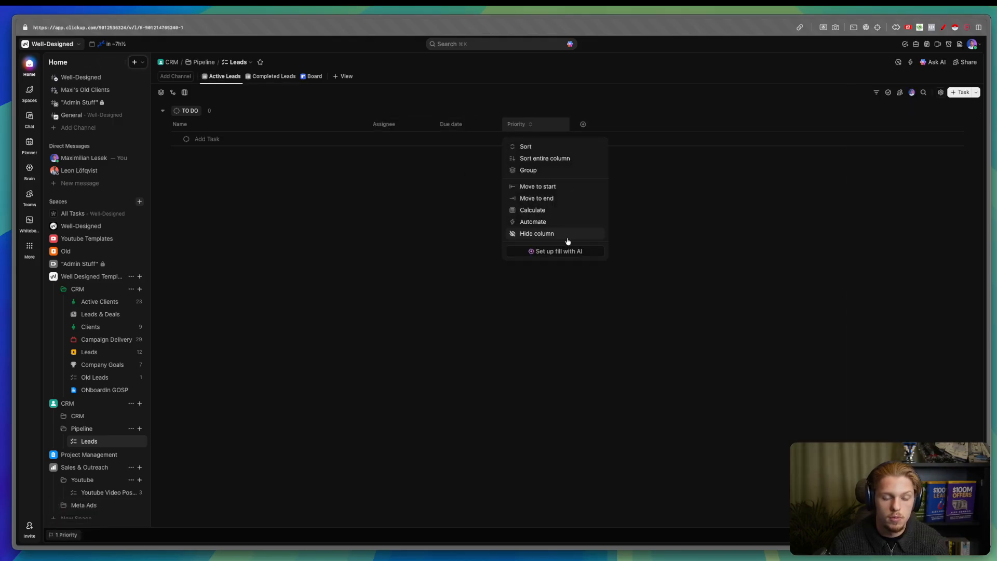
{"action": "left_click", "coordinate": [567, 238]}
- Search 'sou' and add the existing Lead Source field as a column
{"action": "left_click", "coordinate": [516, 124]}
{"action": "type", "text": "so"}
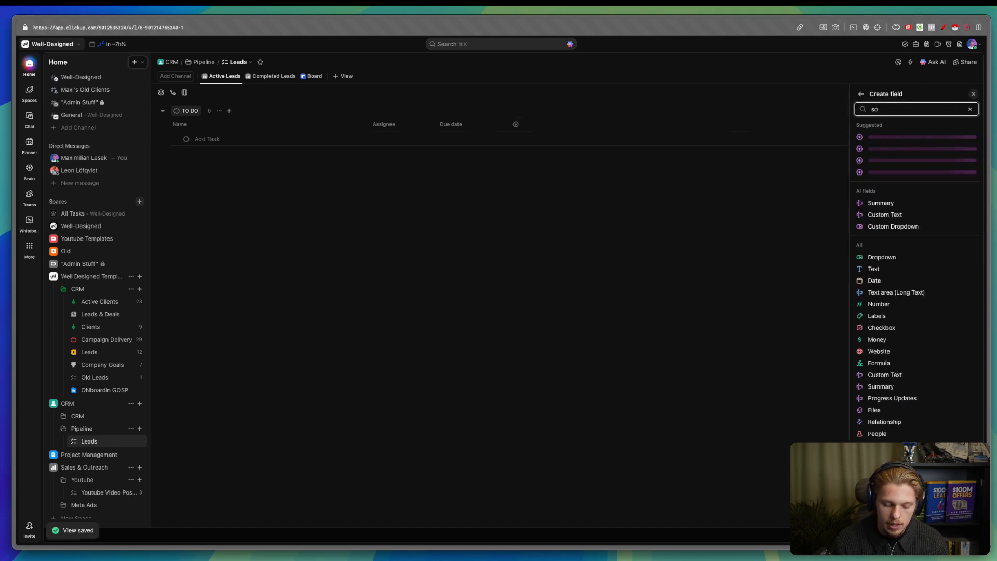
{"action": "type", "text": "u"}
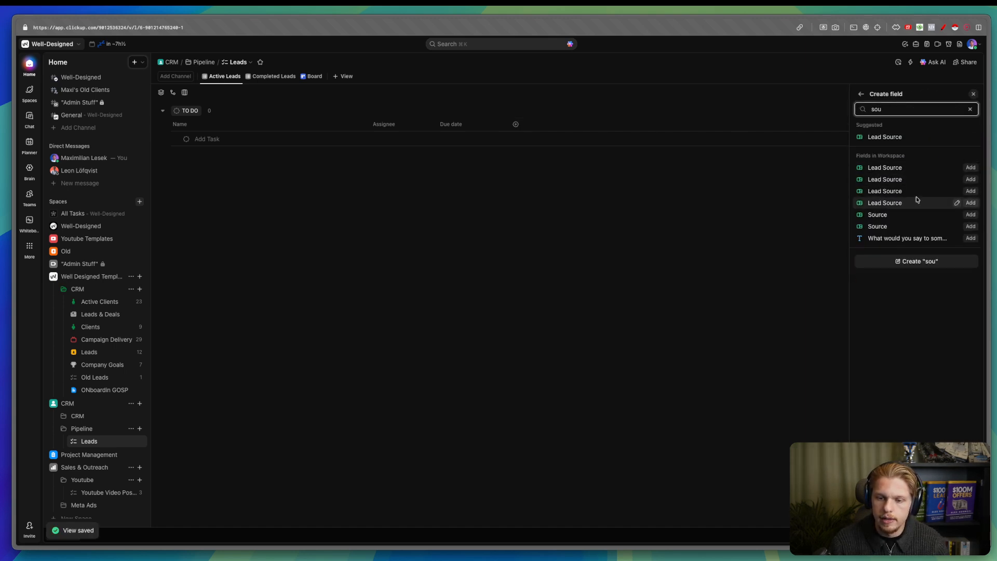
{"action": "left_click", "coordinate": [970, 167]}
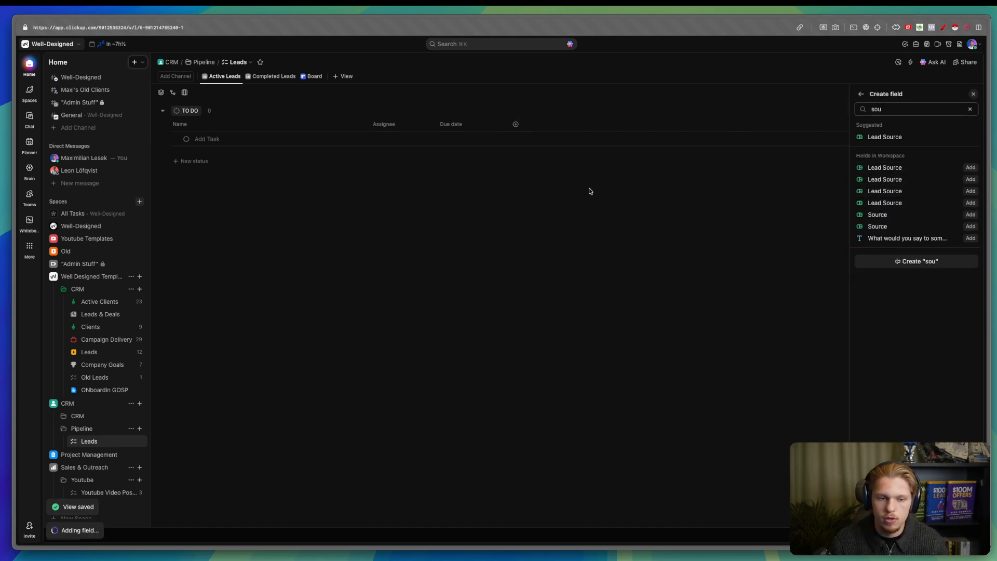
{"action": "left_click", "coordinate": [555, 195]}
{"action": "left_click", "coordinate": [526, 128]}
{"action": "left_click", "coordinate": [525, 127]}
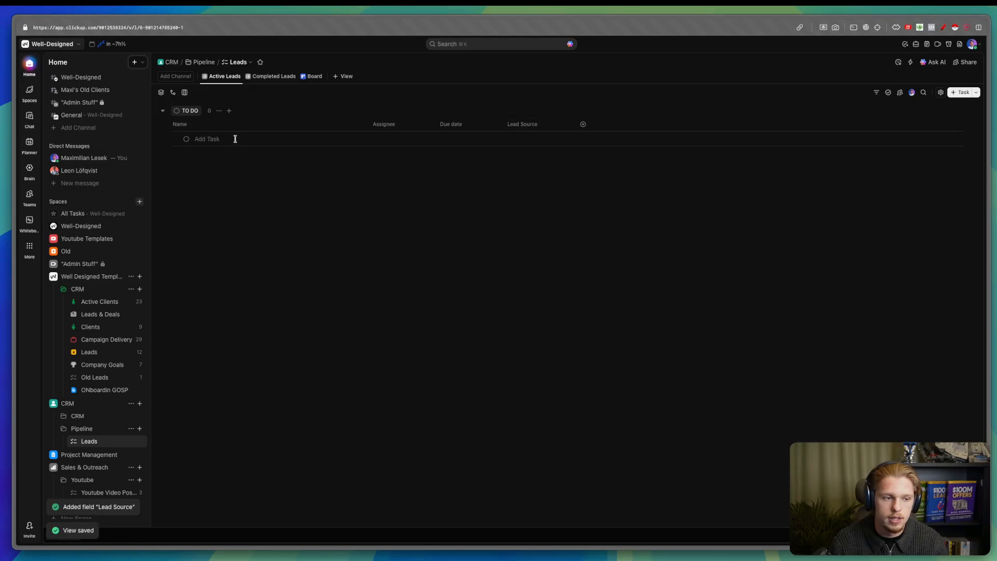
- Add a To Do task named with the lead's full name and view its Lead Source choices
{"action": "left_click", "coordinate": [234, 138]}
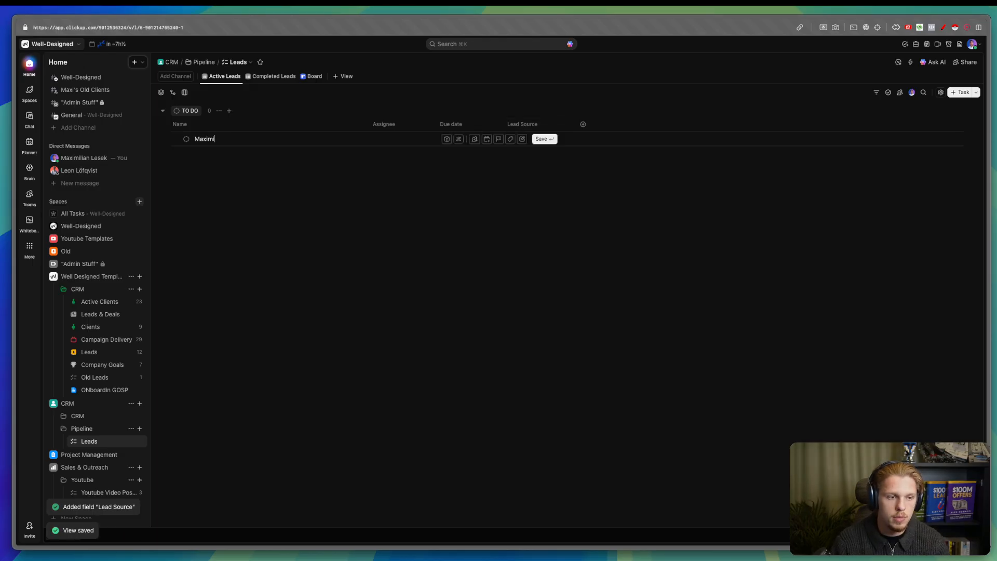
{"action": "key", "text": "Return"}
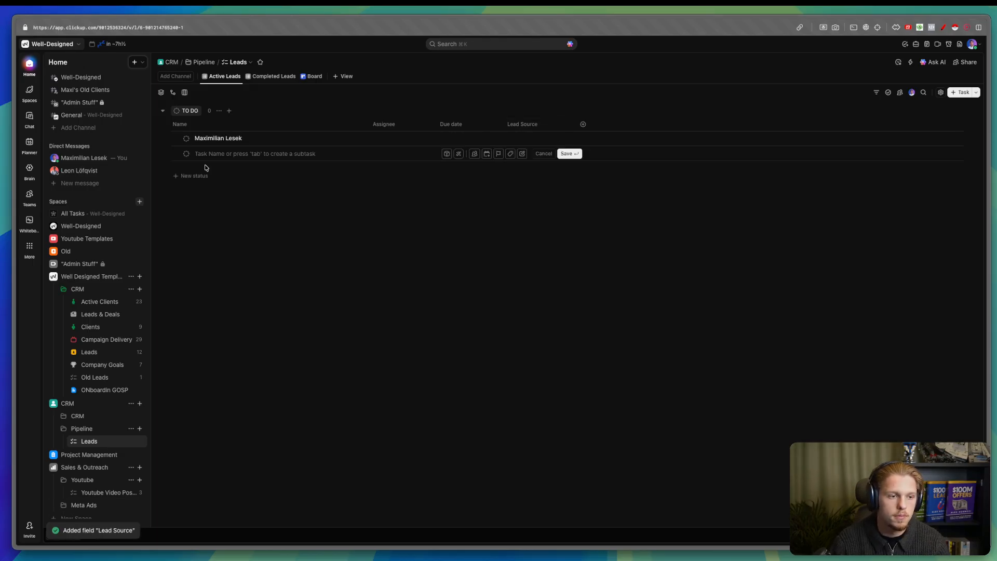
{"action": "mouse_move", "coordinate": [161, 106]}
{"action": "left_mouse_down"}
{"action": "mouse_move", "coordinate": [159, 151]}
{"action": "mouse_move", "coordinate": [225, 146]}
{"action": "left_mouse_up"}
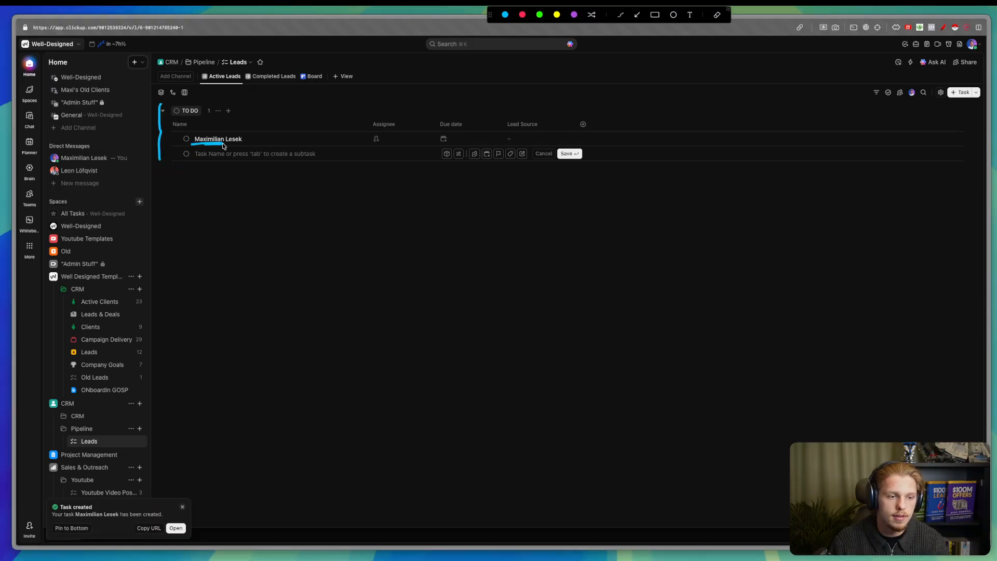
{"action": "key", "text": "Escape"}
{"action": "left_click", "coordinate": [530, 138]}
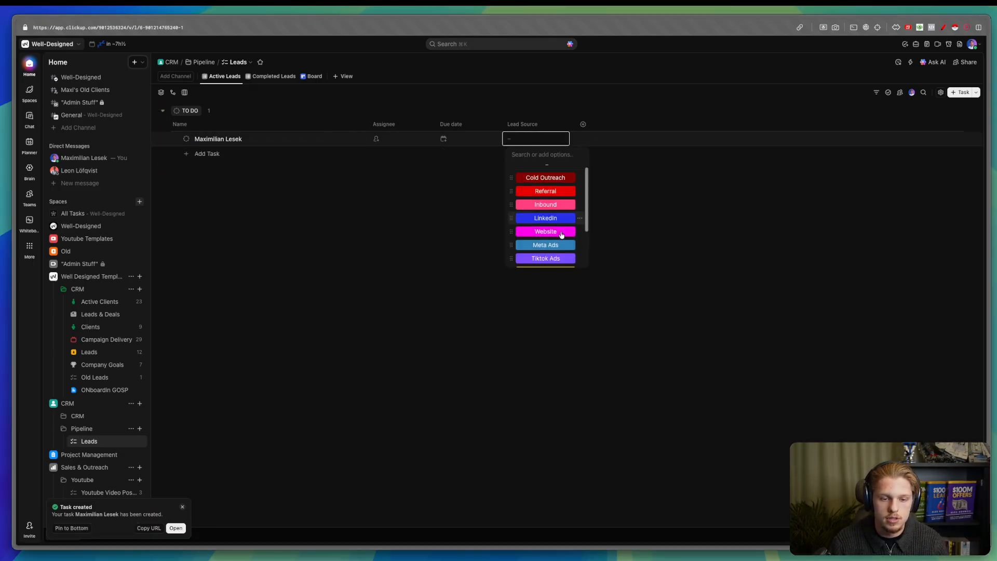
{"action": "scroll", "coordinate": [558, 244], "scroll_direction": "down", "scroll_amount": 1}
- Delete the Website done, Other, upwork, Google Ads and Meta Ads options from Lead Source
{"action": "scroll", "coordinate": [543, 213], "scroll_direction": "up", "scroll_amount": 3}
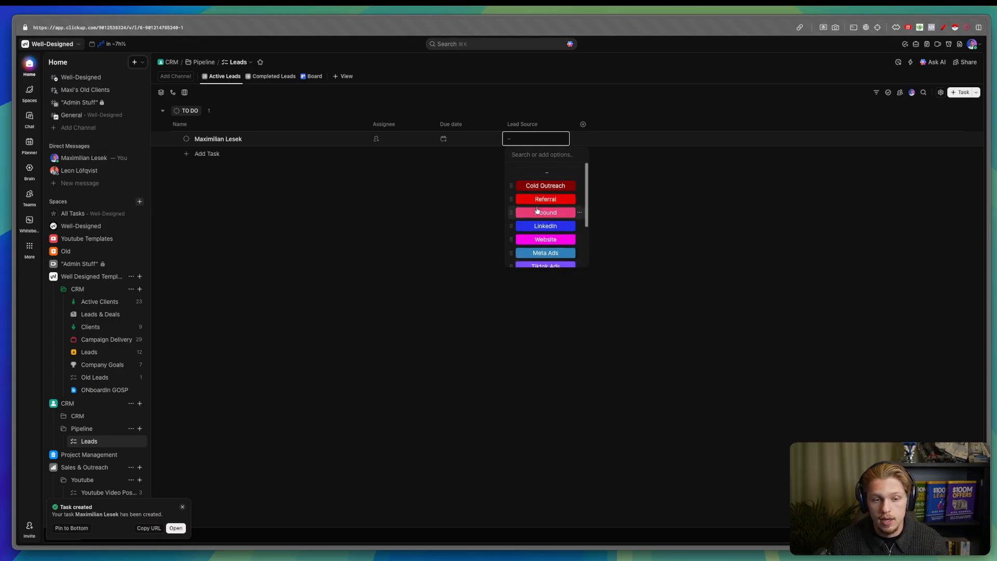
{"action": "left_click", "coordinate": [519, 124]}
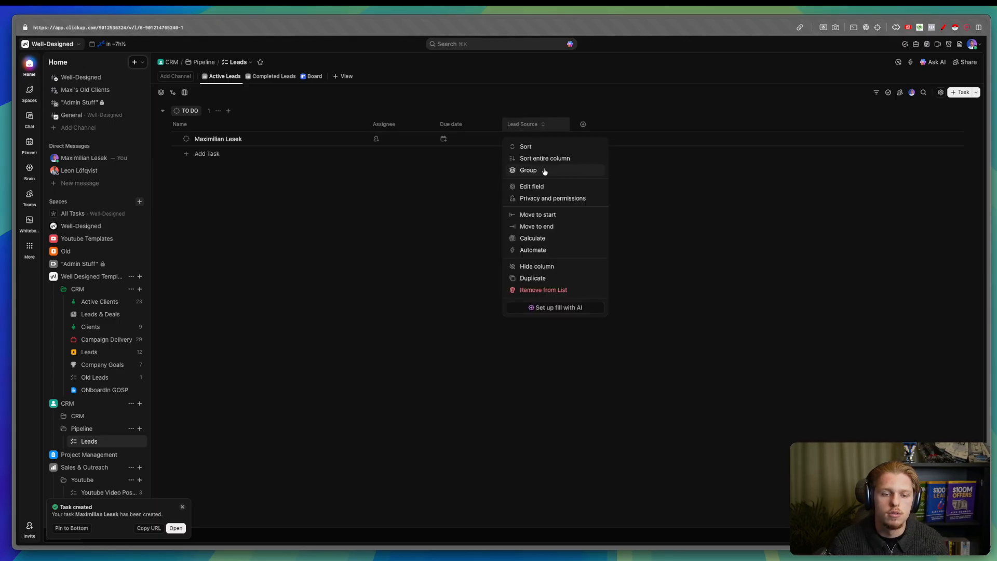
{"action": "key", "text": "Escape"}
{"action": "scroll", "coordinate": [496, 301], "scroll_direction": "down", "scroll_amount": 3}
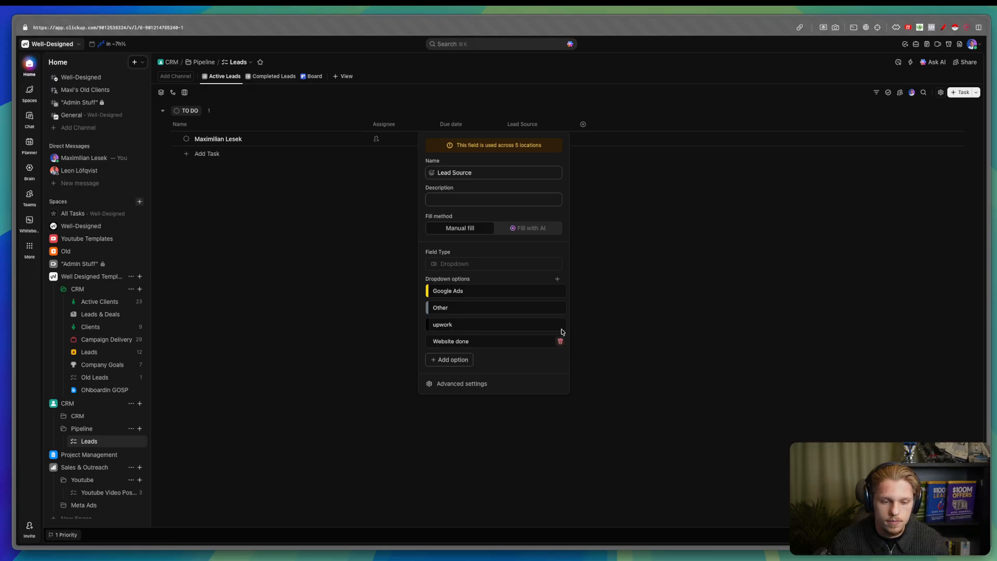
{"action": "left_click", "coordinate": [559, 342]}
{"action": "left_click", "coordinate": [560, 341]}
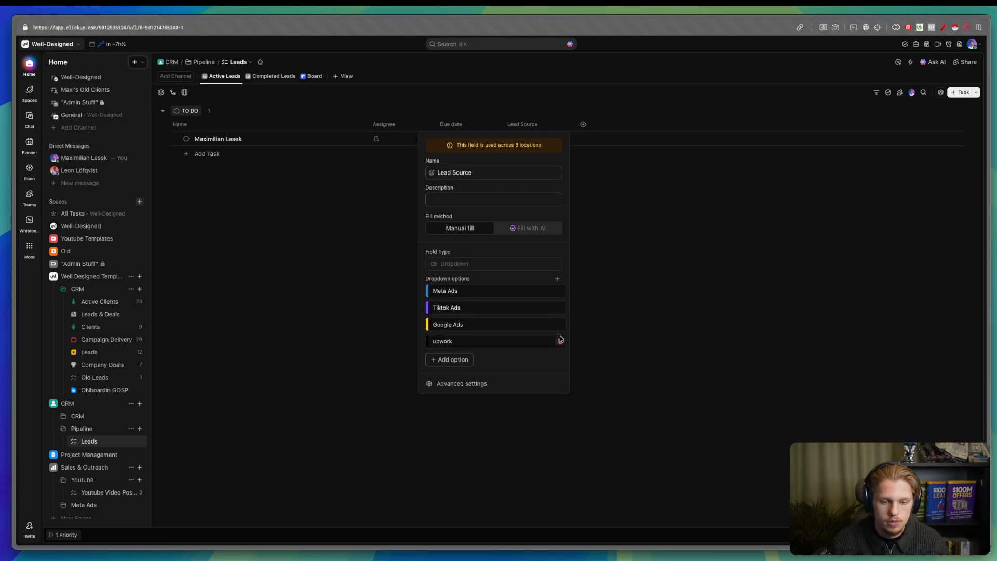
{"action": "left_click", "coordinate": [561, 325]}
{"action": "left_click", "coordinate": [560, 343]}
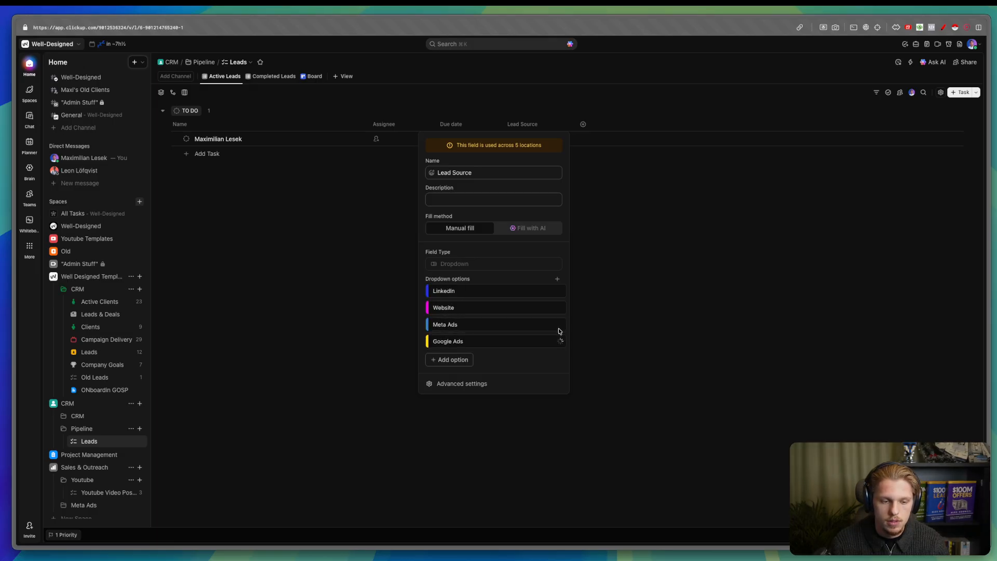
{"action": "left_click", "coordinate": [560, 341]}
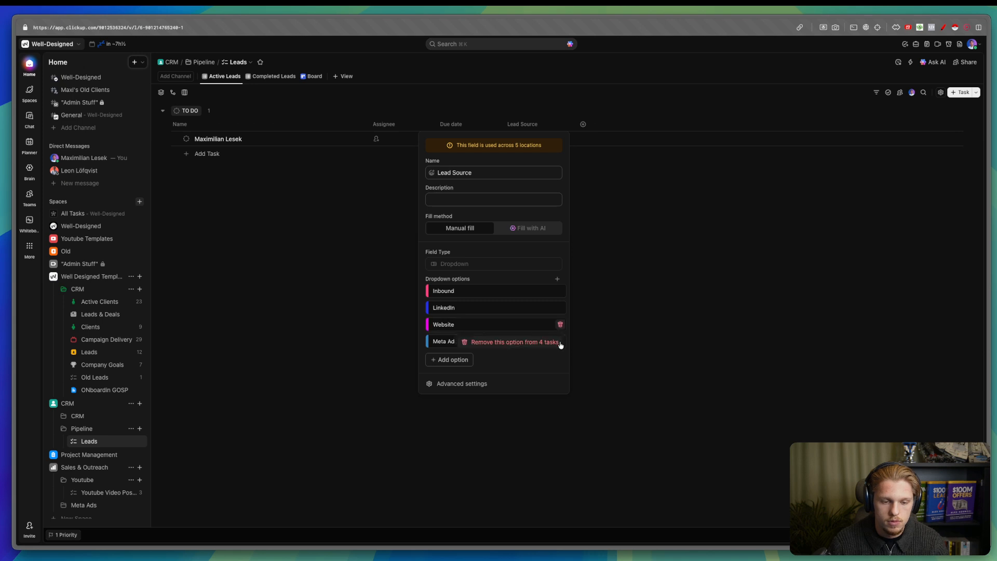
{"action": "left_click", "coordinate": [561, 342]}
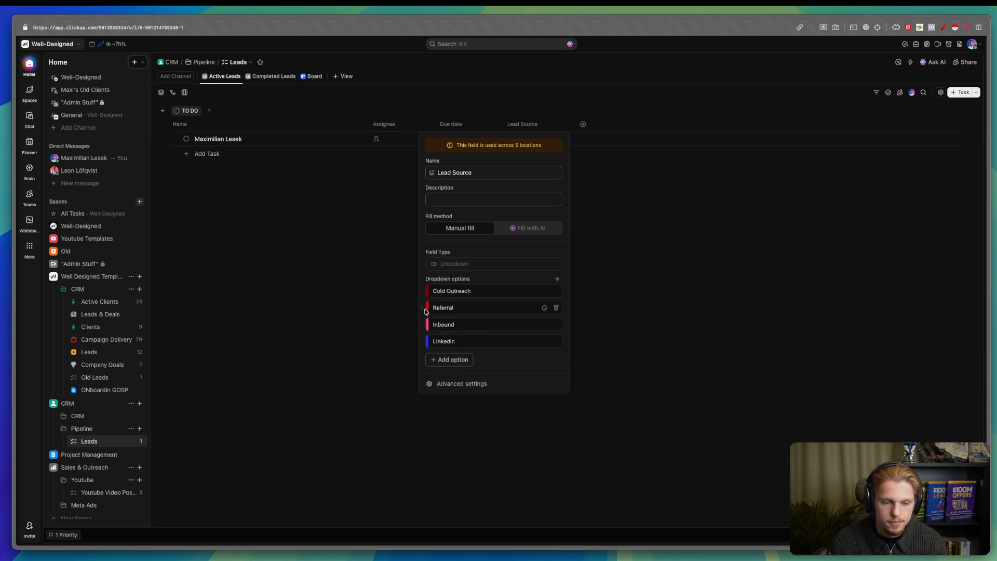
- Move Referral to the top and colour it light blue (#63cbfb)
{"action": "left_click_drag", "start_coordinate": [423, 308], "coordinate": [423, 291]}
{"action": "left_click", "coordinate": [544, 291]}
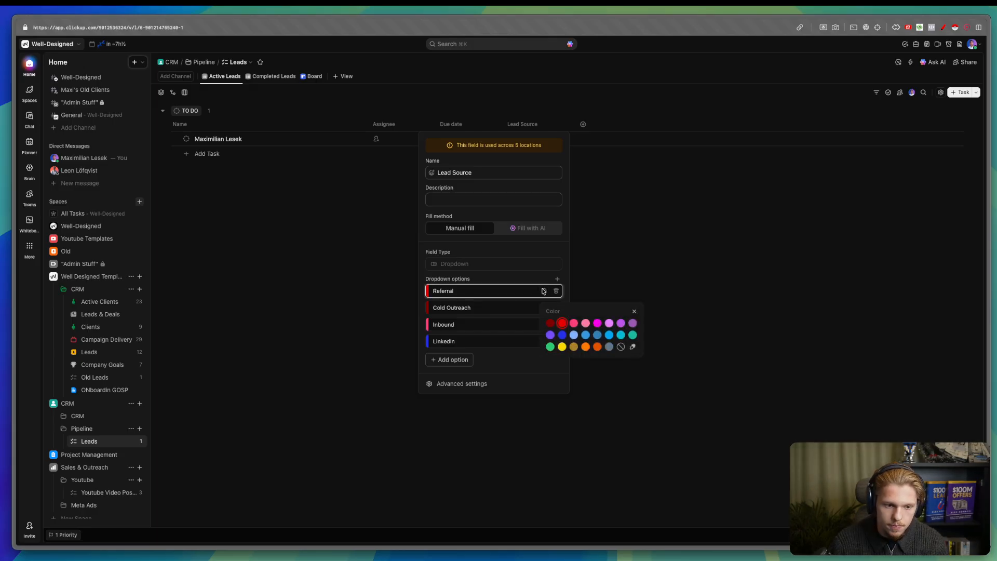
{"action": "left_click", "coordinate": [610, 336]}
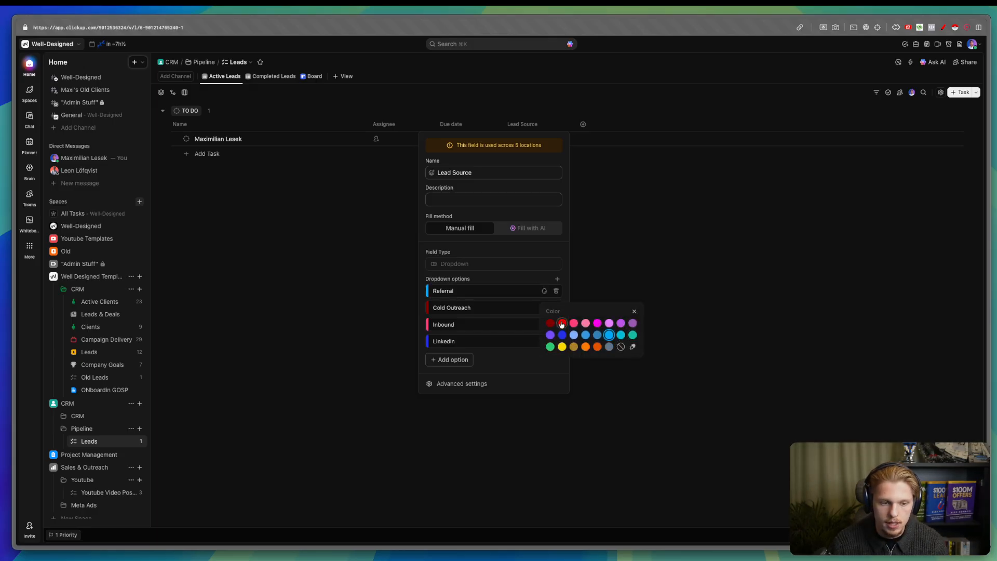
{"action": "left_click", "coordinate": [633, 347]}
{"action": "left_click_drag", "start_coordinate": [633, 326], "coordinate": [601, 322]}
- Rename Cold Outreach to Cold Email and colour it blue
{"action": "key", "text": "Escape"}
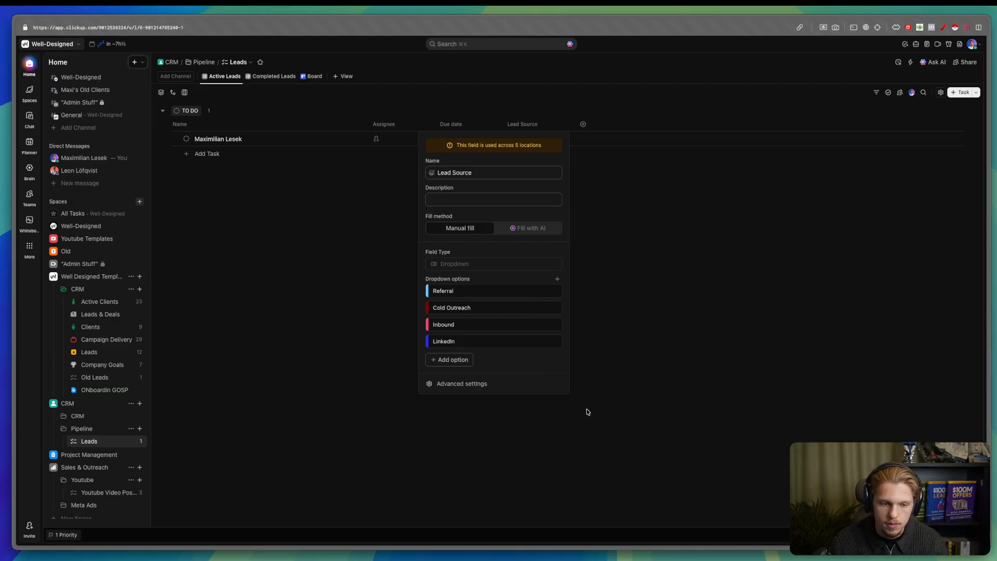
{"action": "double_click", "coordinate": [464, 307]}
{"action": "key", "text": "super+a"}
{"action": "type", "text": "Co"}
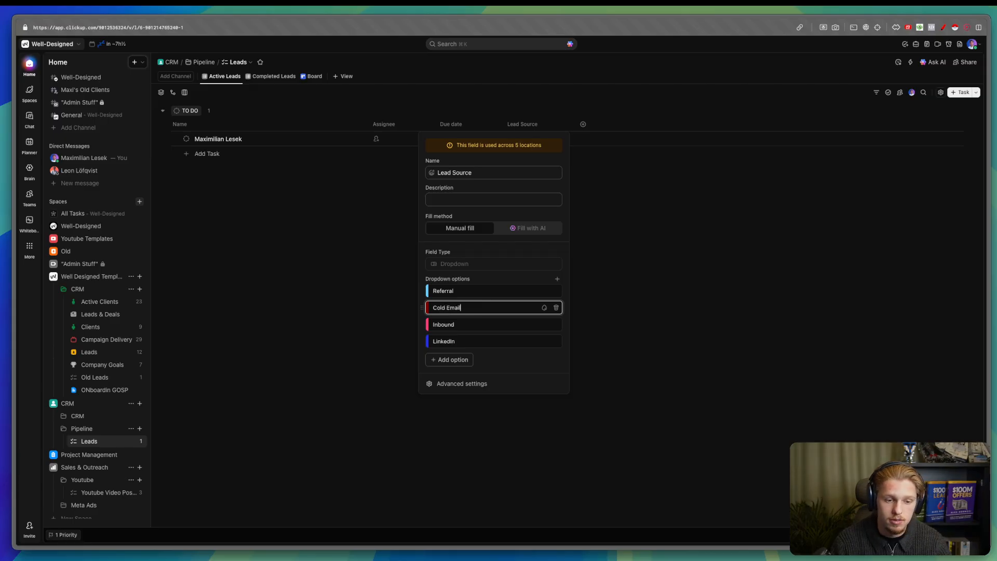
{"action": "left_click", "coordinate": [544, 307]}
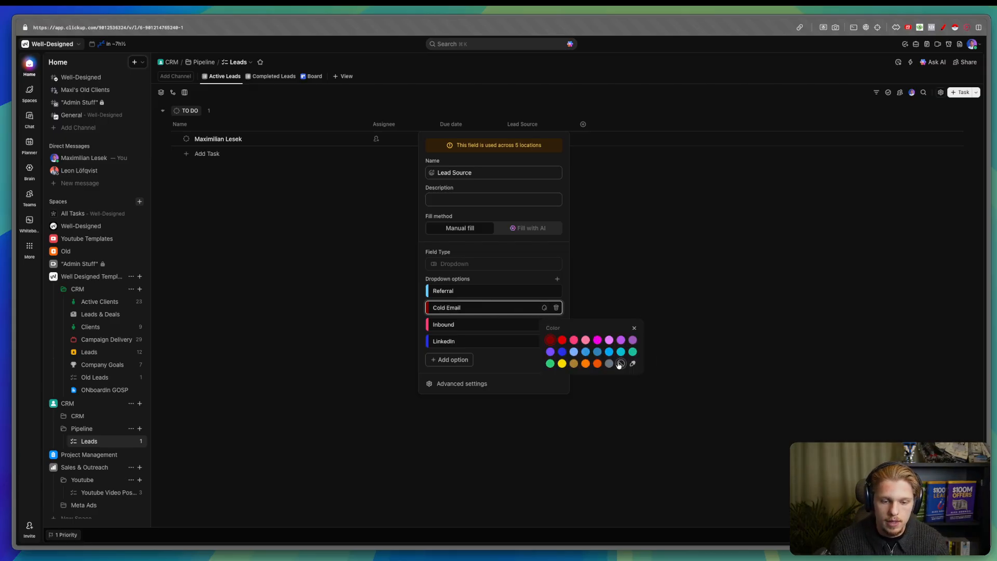
{"action": "left_click", "coordinate": [562, 354]}
{"action": "left_click", "coordinate": [455, 325]}
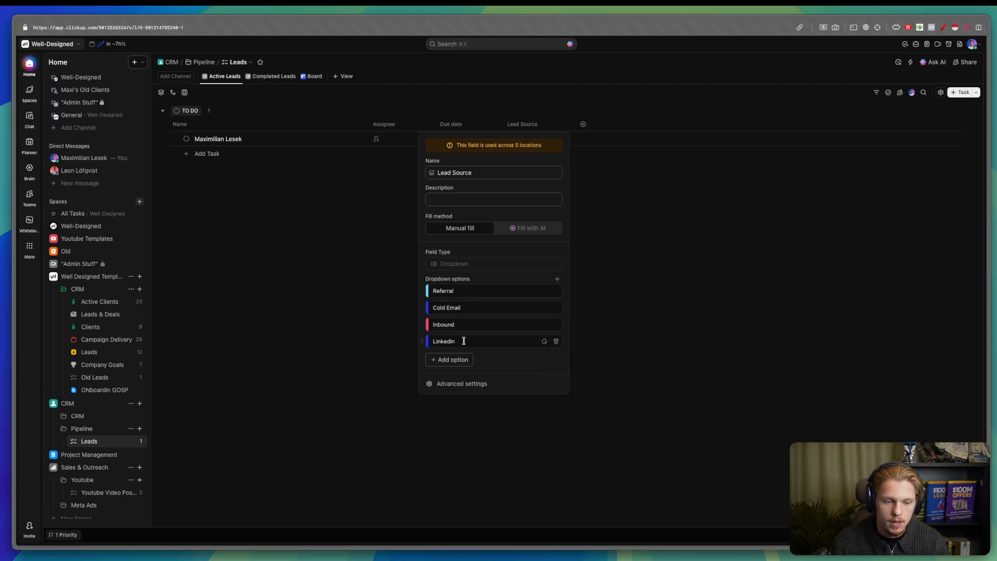
- Move LinkedIn to second place as LinkedIn Inbound with colour #97a9ef
{"action": "left_click_drag", "start_coordinate": [423, 342], "coordinate": [425, 307]}
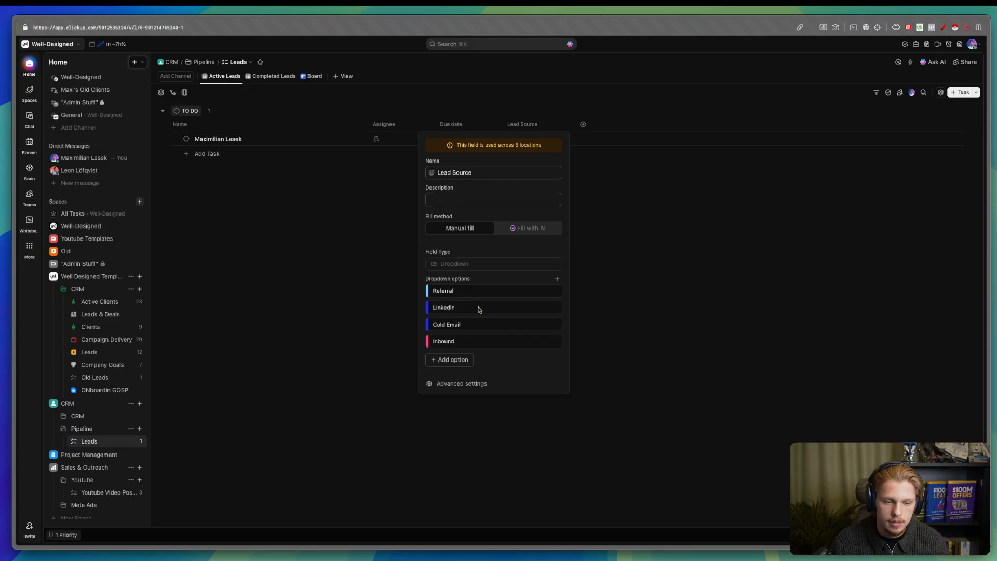
{"action": "left_click", "coordinate": [496, 308]}
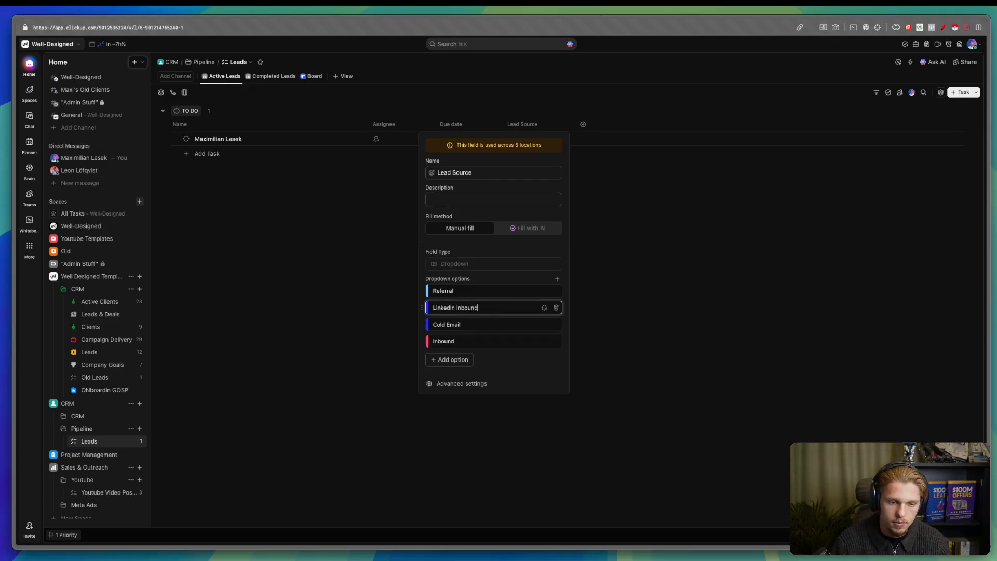
{"action": "left_click", "coordinate": [544, 308]}
{"action": "left_click", "coordinate": [620, 354]}
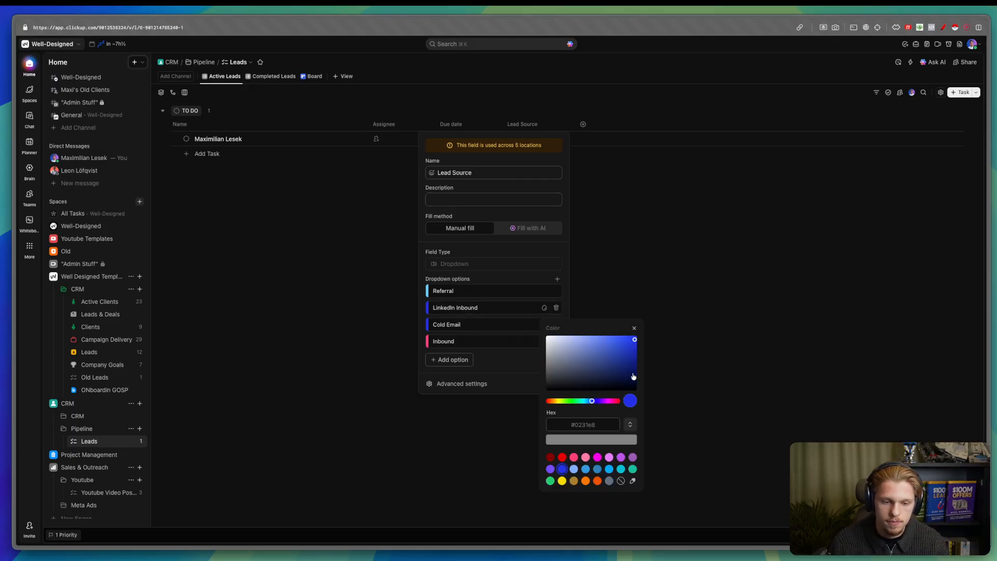
{"action": "left_click_drag", "start_coordinate": [633, 343], "coordinate": [567, 342]}
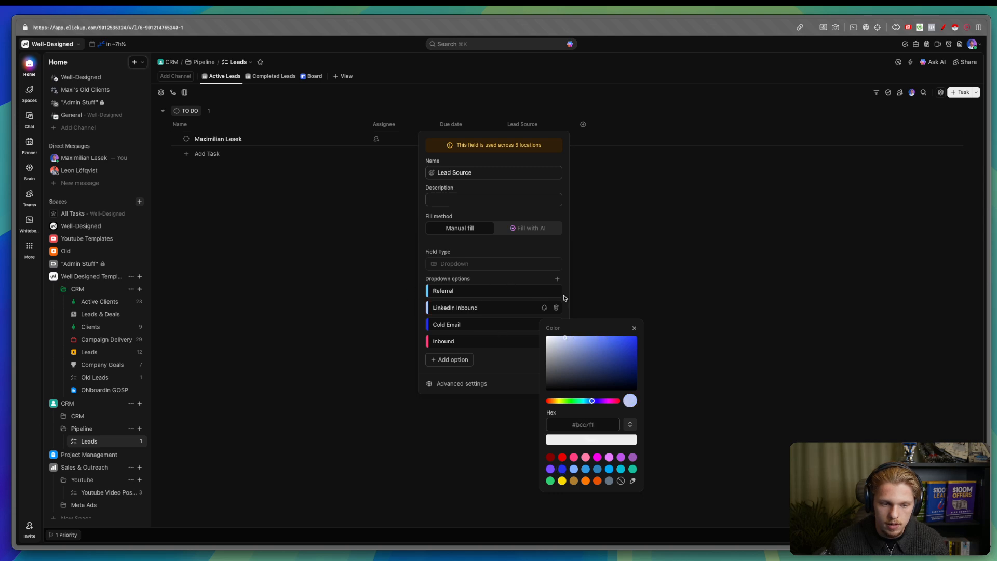
{"action": "left_click", "coordinate": [544, 290]}
- Recolour the Referral option a light blue
{"action": "left_click", "coordinate": [544, 291]}
{"action": "left_click", "coordinate": [631, 348]}
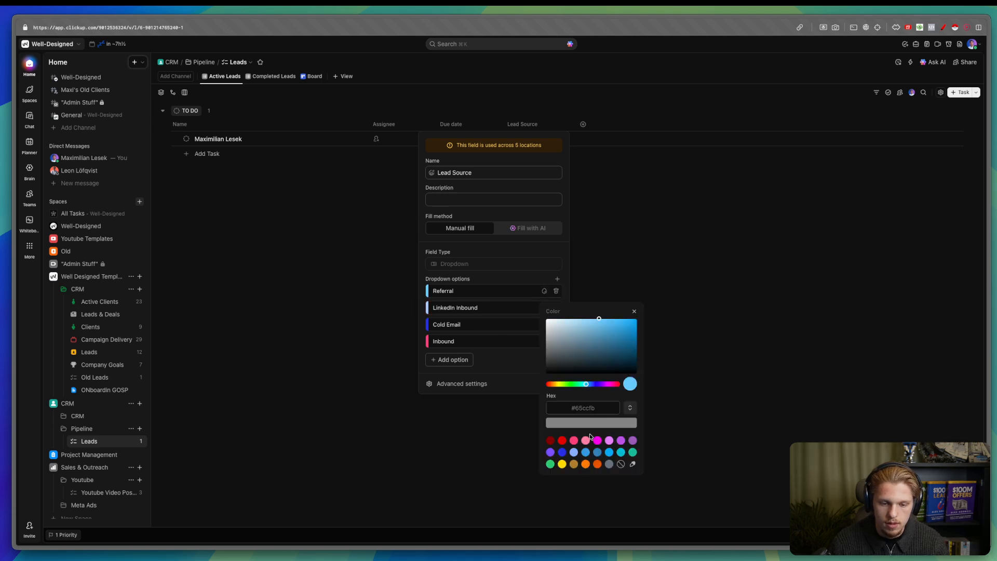
{"action": "left_click", "coordinate": [544, 307]}
- Shift LinkedIn Inbound to a more saturated blue and add a new empty option
{"action": "left_click", "coordinate": [544, 308]}
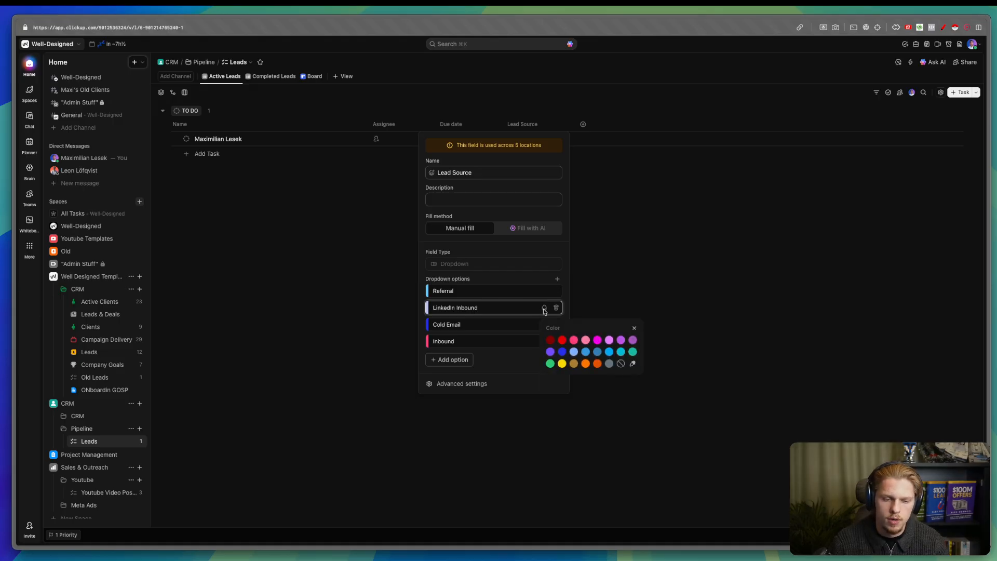
{"action": "left_click", "coordinate": [632, 363]}
{"action": "left_click", "coordinate": [603, 423]}
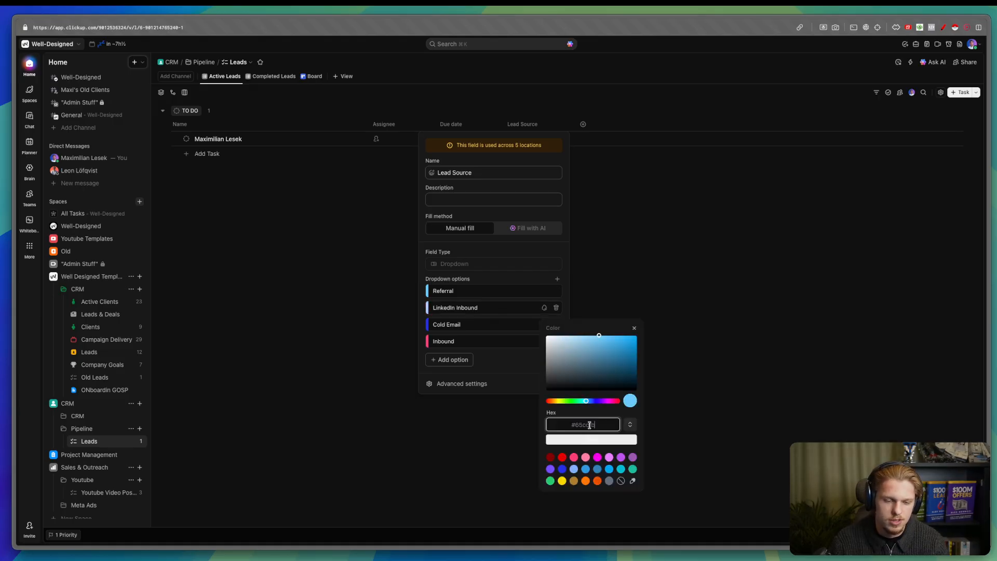
{"action": "left_click", "coordinate": [601, 338]}
{"action": "left_click_drag", "start_coordinate": [602, 338], "coordinate": [622, 341]}
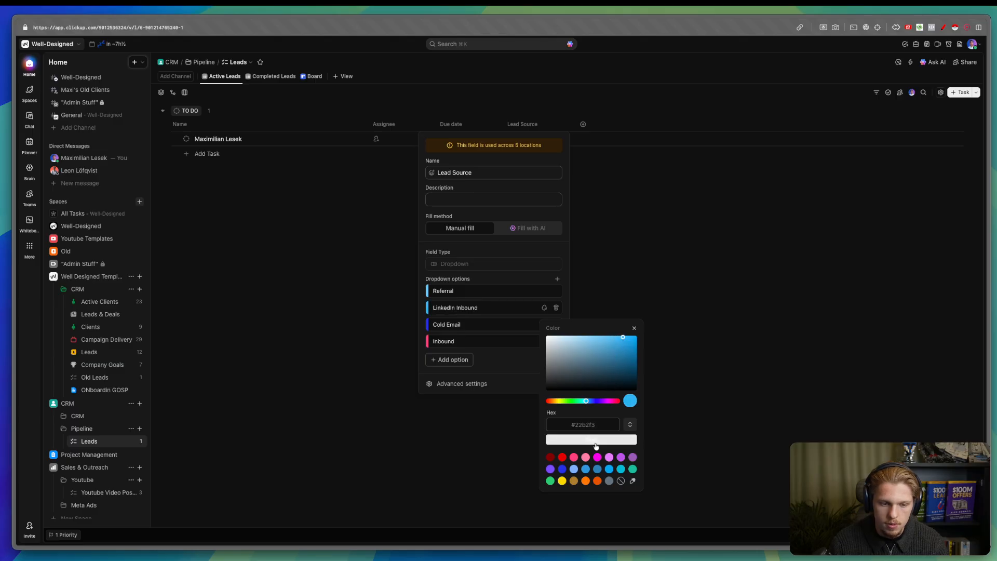
{"action": "key", "text": "Escape"}
{"action": "left_click", "coordinate": [449, 360]}
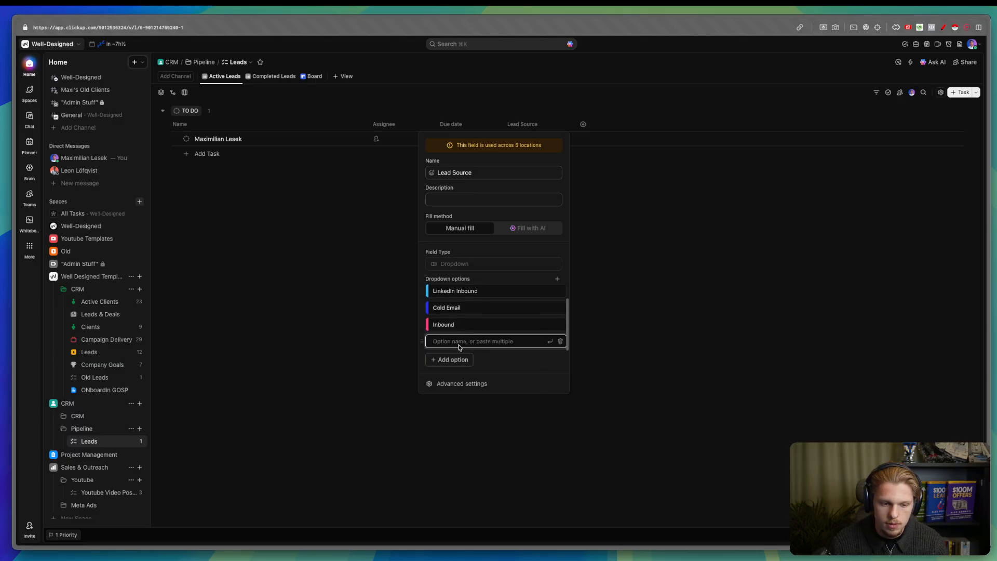
- Add a LinkedIn Outbound option placed directly under LinkedIn Inbound
{"action": "type", "text": "LinkedIn Out"}
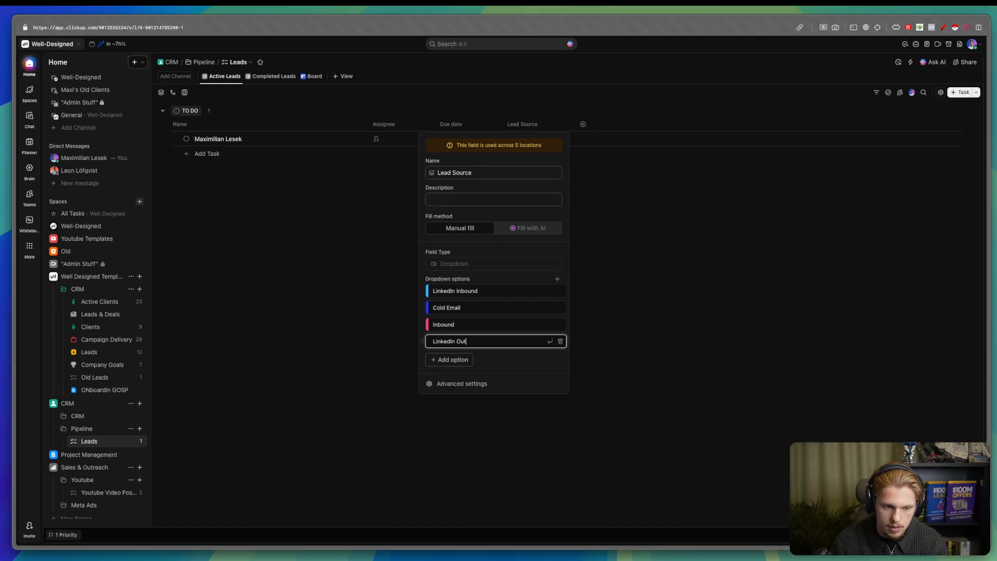
{"action": "type", "text": "bound"}
{"action": "key", "text": "Return"}
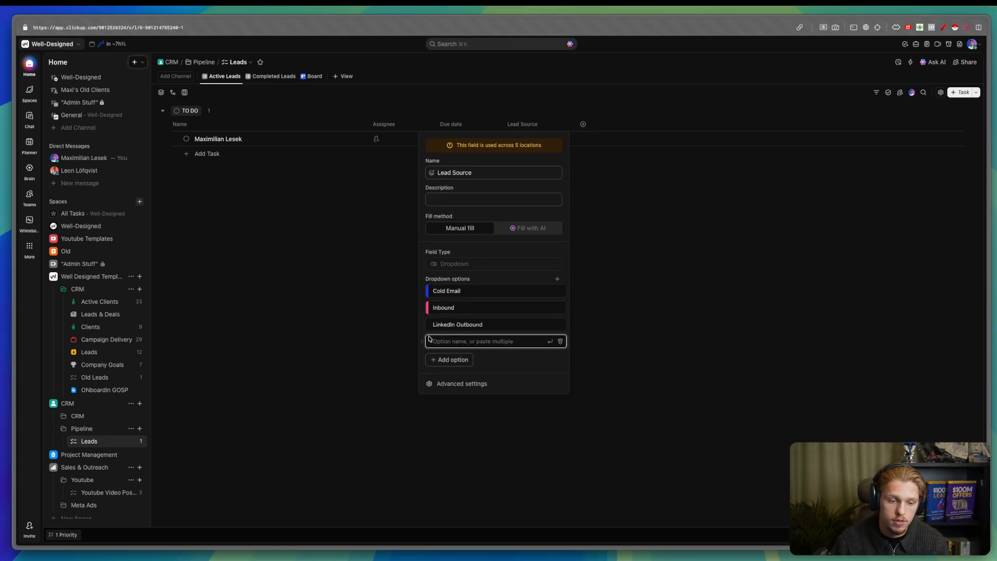
{"action": "scroll", "coordinate": [436, 337], "scroll_direction": "down", "scroll_amount": 1}
{"action": "left_click_drag", "start_coordinate": [436, 336], "coordinate": [508, 300]}
- Colour LinkedIn Outbound with LinkedIn Inbound's blue, deepened slightly
{"action": "left_click", "coordinate": [548, 291]}
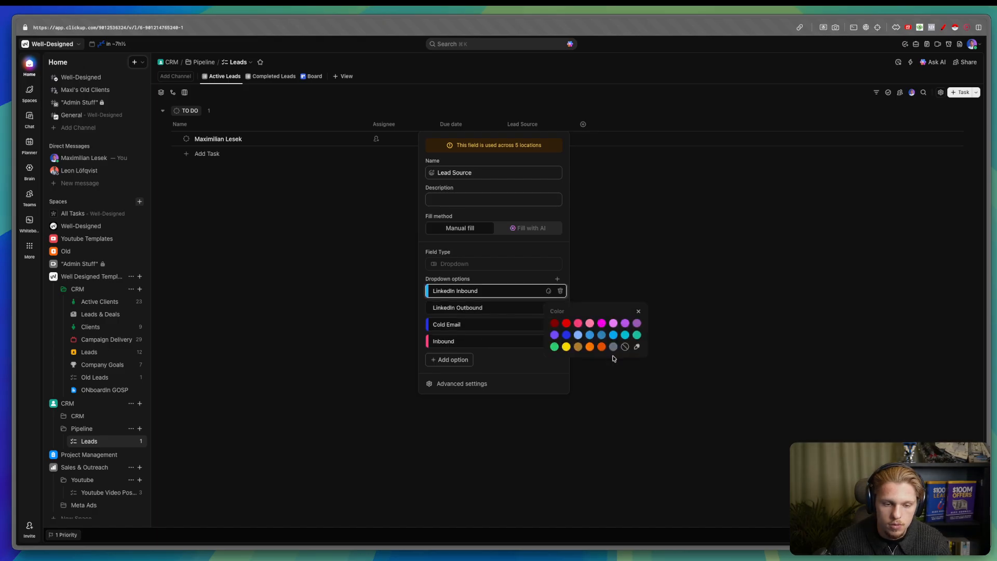
{"action": "left_click", "coordinate": [634, 348]}
{"action": "double_click", "coordinate": [586, 409]}
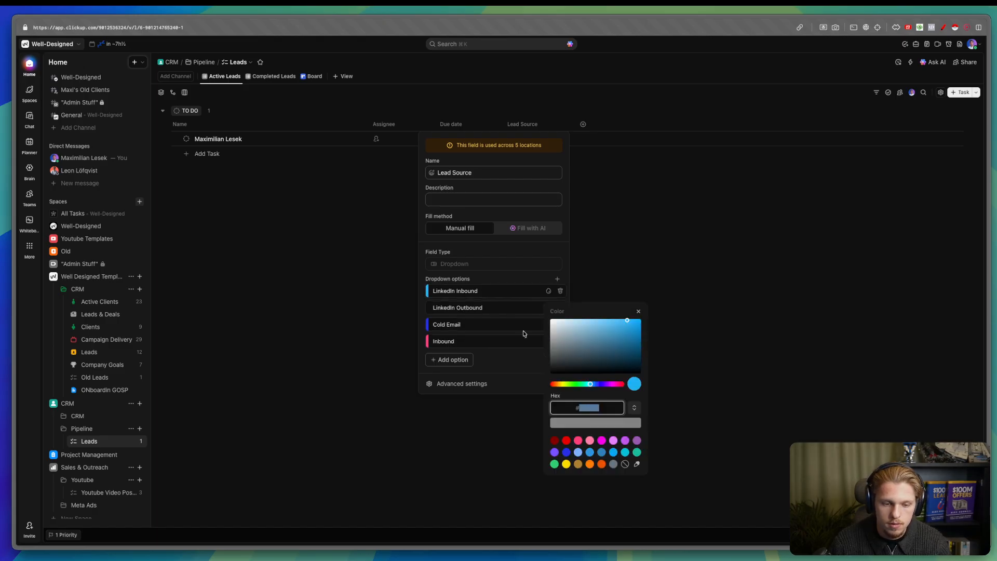
{"action": "left_click", "coordinate": [523, 332]}
{"action": "left_click", "coordinate": [550, 308]}
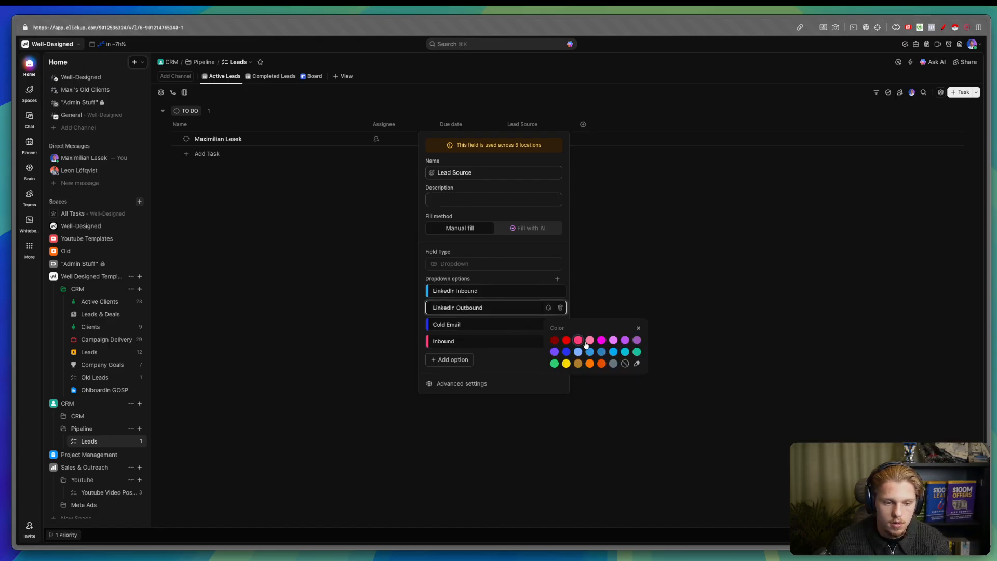
{"action": "left_click", "coordinate": [637, 364]}
{"action": "left_click", "coordinate": [594, 424]}
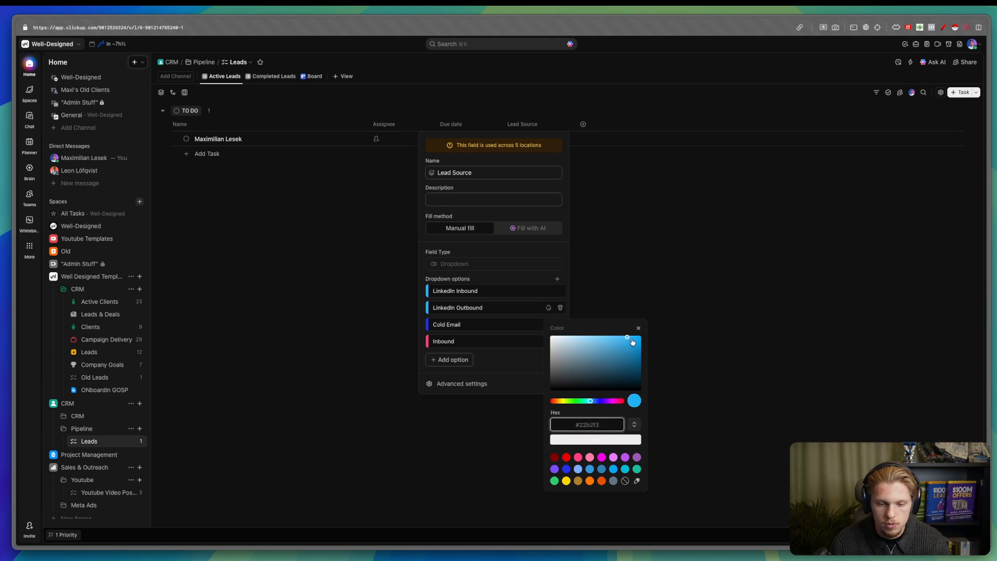
{"action": "left_click_drag", "start_coordinate": [633, 341], "coordinate": [636, 343]}
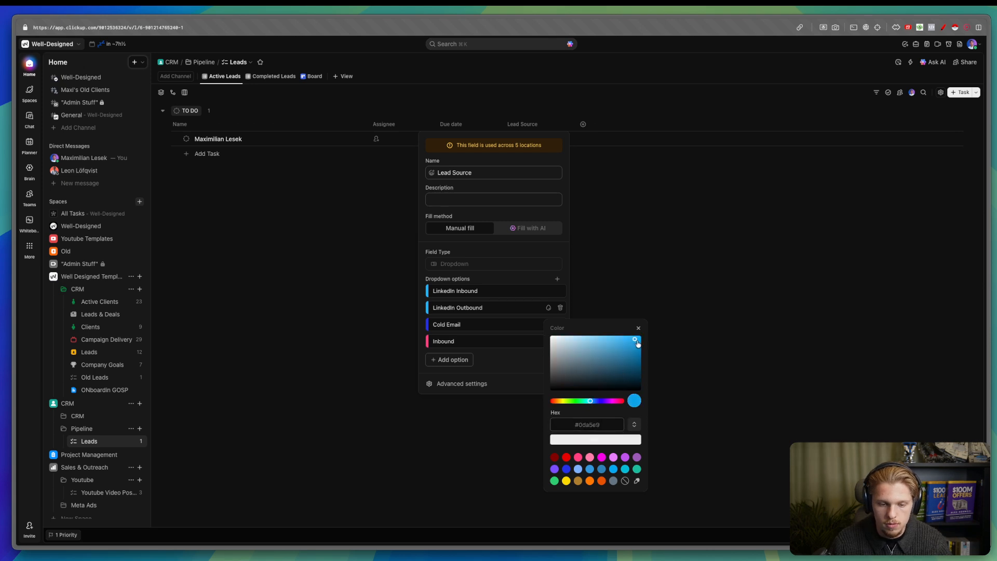
{"action": "left_click", "coordinate": [474, 321]}
- Rename Inbound to Upwork, colour it dark navy, and close the field settings
{"action": "scroll", "coordinate": [471, 320], "scroll_direction": "up", "scroll_amount": 1}
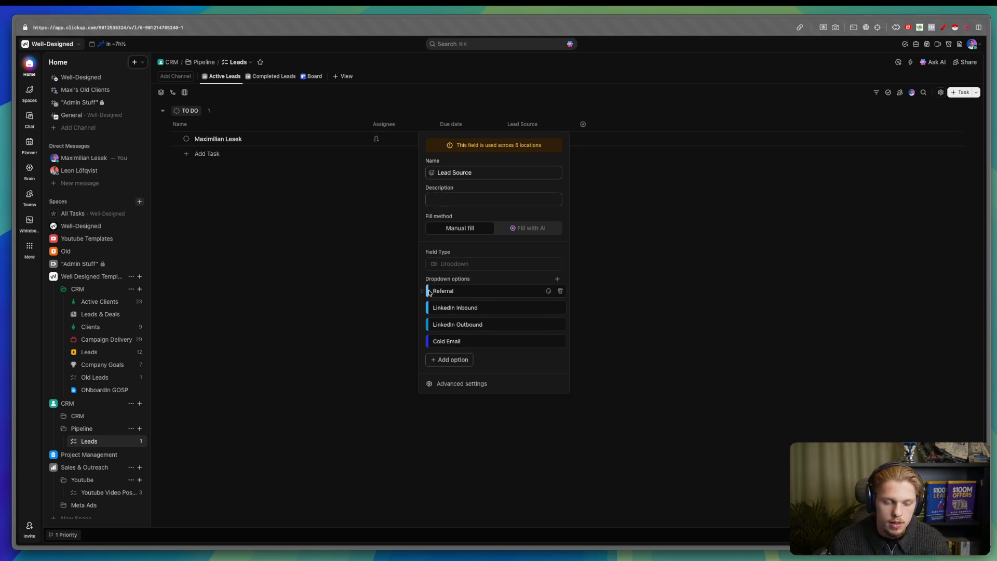
{"action": "scroll", "coordinate": [514, 314], "scroll_direction": "down", "scroll_amount": 1}
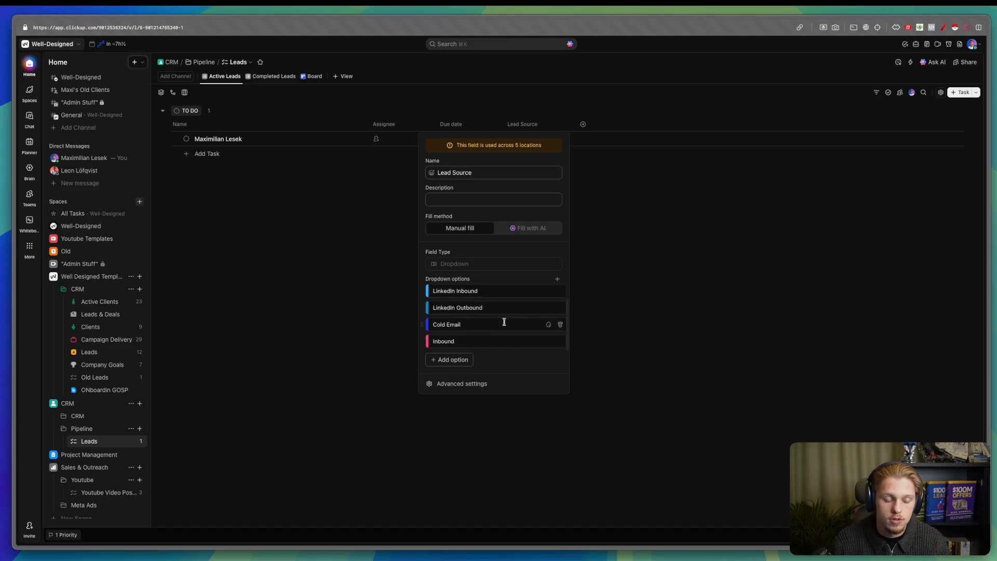
{"action": "double_click", "coordinate": [444, 341]}
{"action": "type", "text": "Upwork"}
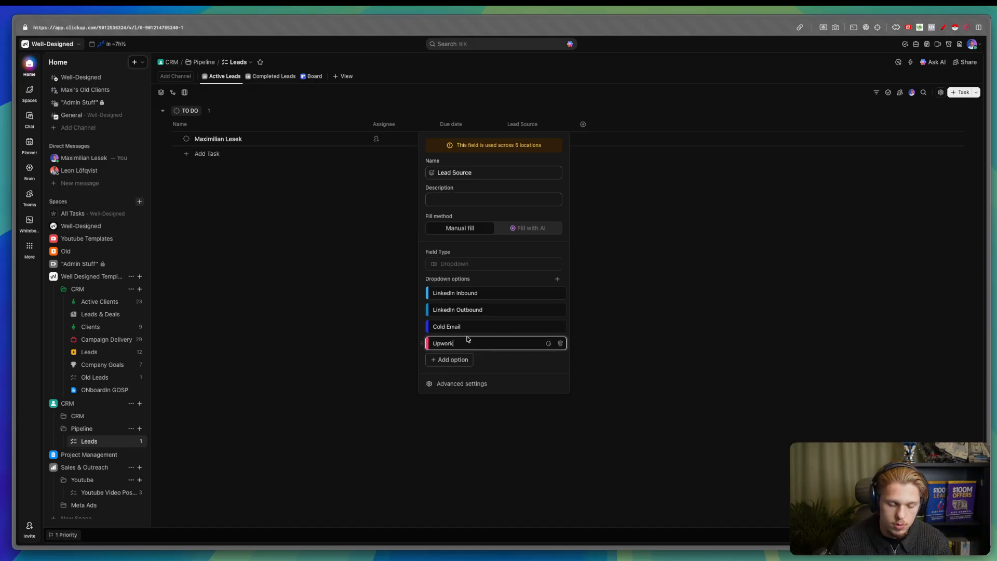
{"action": "left_click", "coordinate": [548, 343]}
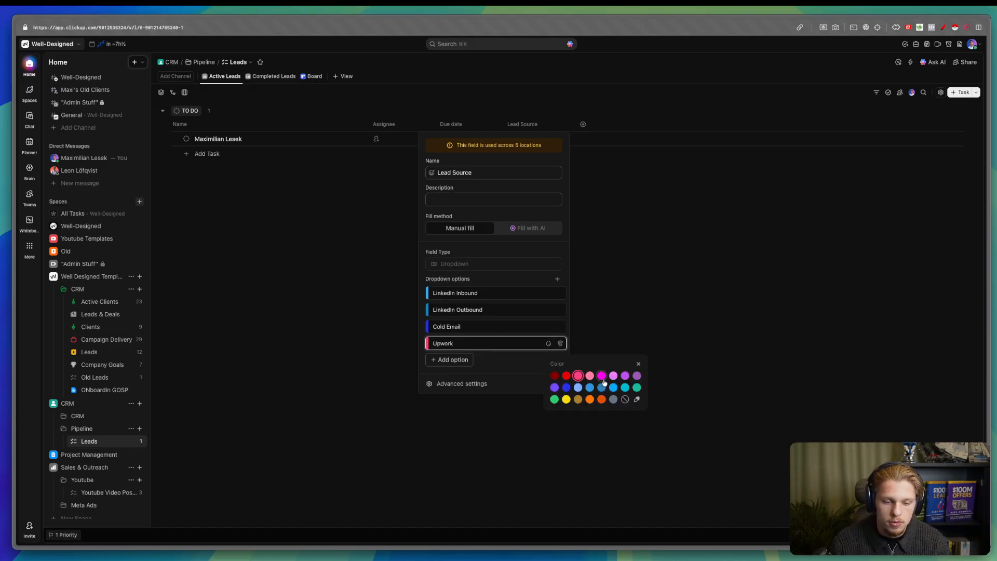
{"action": "left_click", "coordinate": [637, 400]}
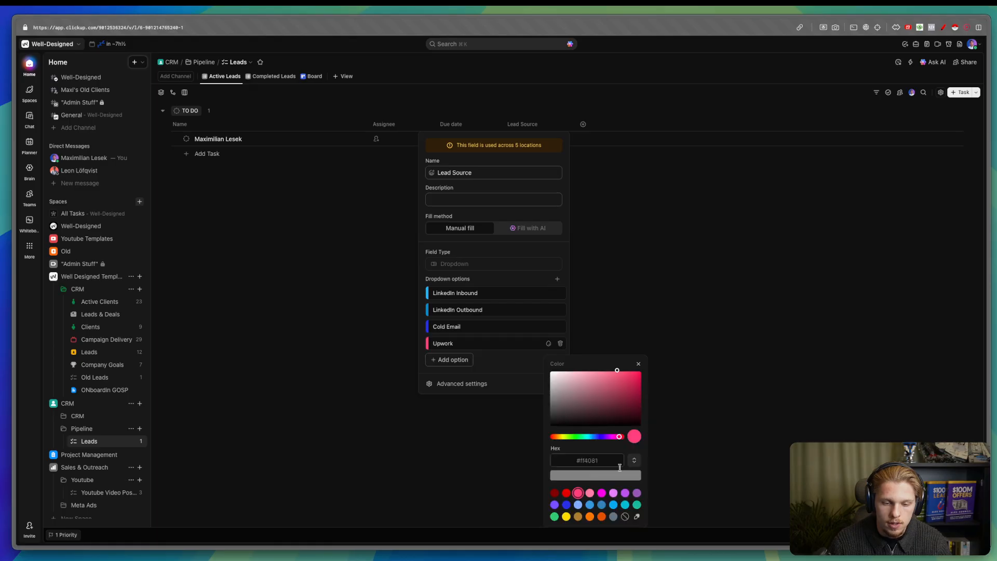
{"action": "left_click", "coordinate": [599, 437]}
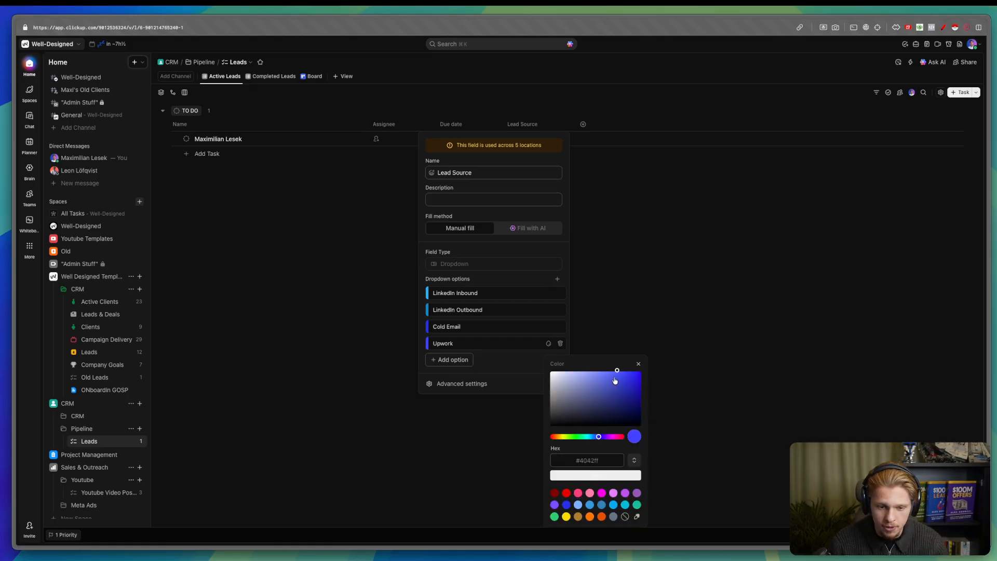
{"action": "left_click_drag", "start_coordinate": [615, 381], "coordinate": [638, 400]}
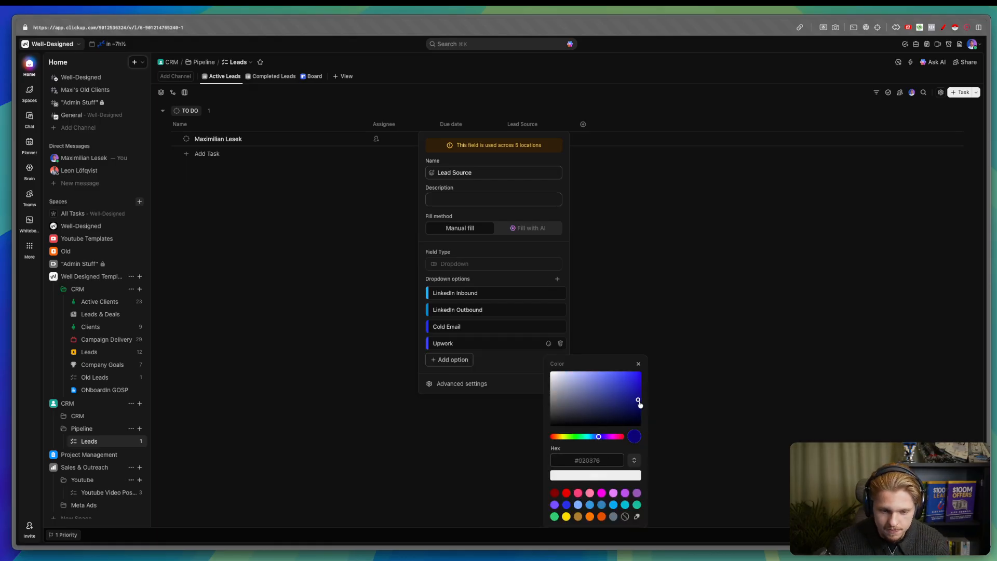
{"action": "left_click", "coordinate": [516, 365]}
{"action": "left_click", "coordinate": [625, 338]}
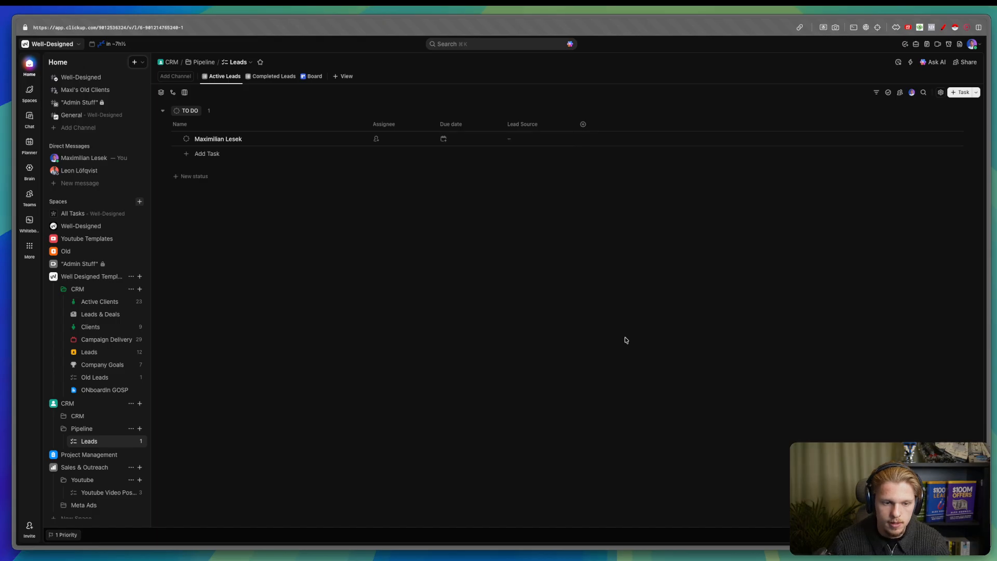
- Check the lead's Lead Source choices, then reopen the Lead Source field settings
{"action": "left_click", "coordinate": [519, 139]}
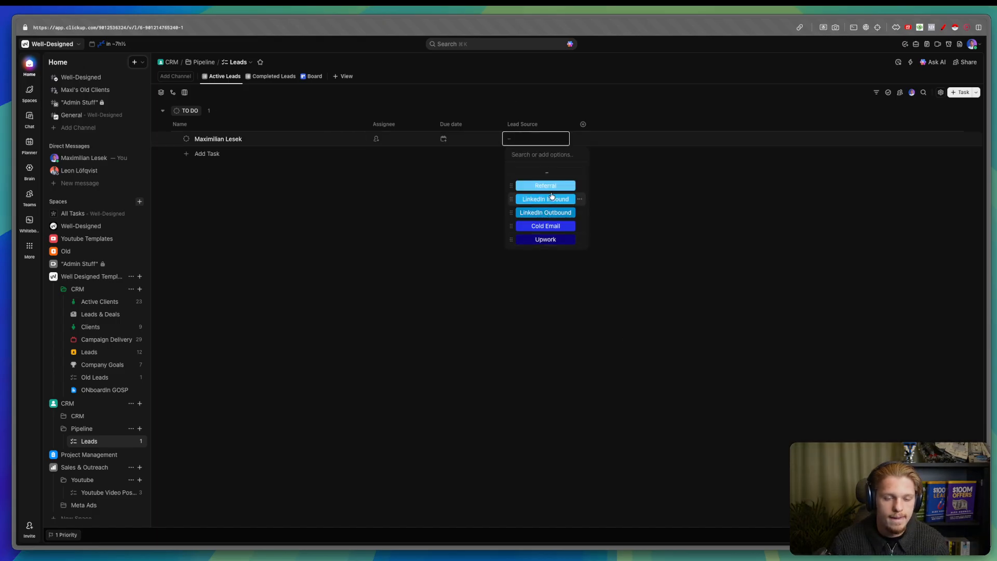
{"action": "left_click", "coordinate": [538, 124]}
{"action": "left_click", "coordinate": [531, 128]}
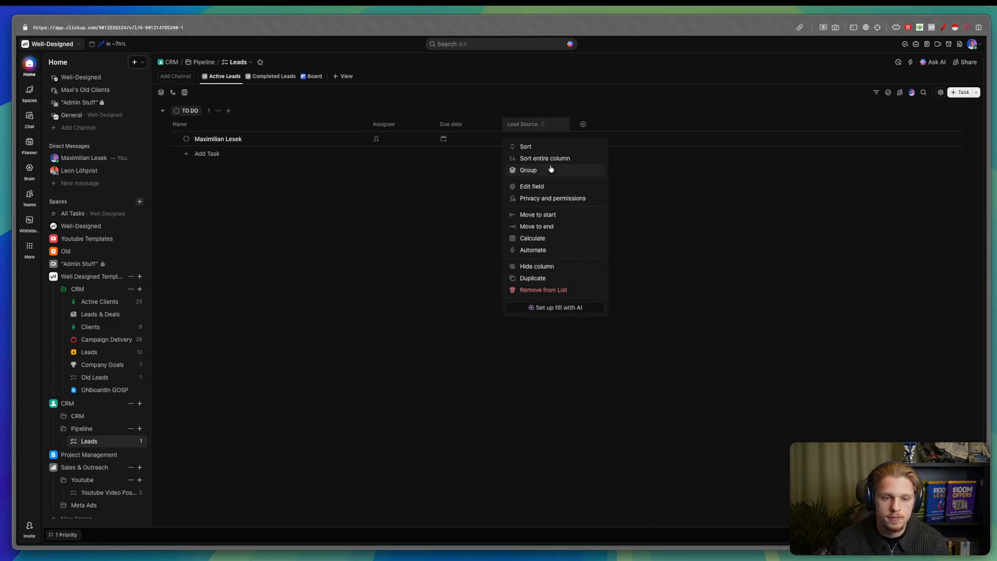
{"action": "left_click", "coordinate": [544, 183]}
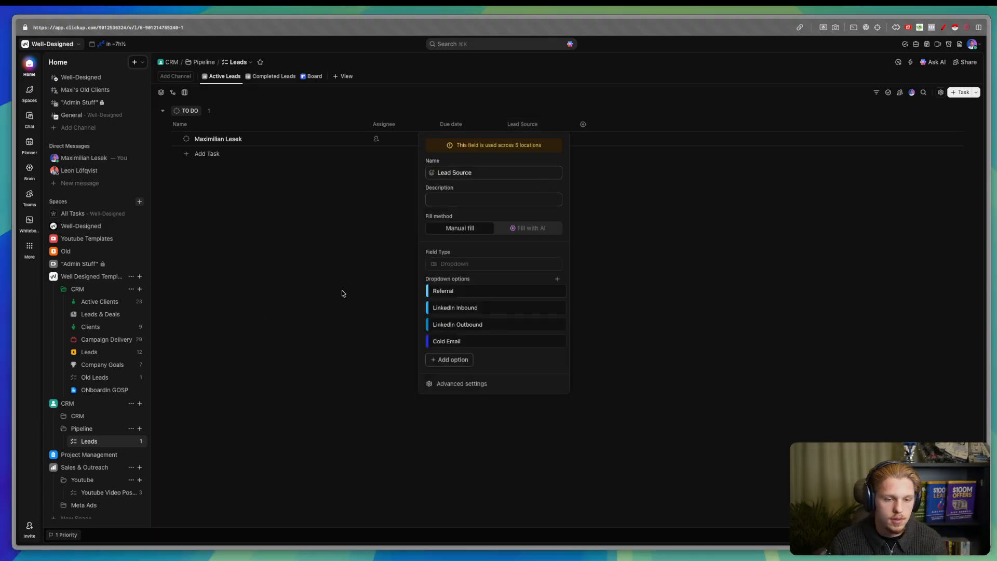
- Add a Communities option after Upwork in the Lead Source dropdown
{"action": "left_click", "coordinate": [465, 360]}
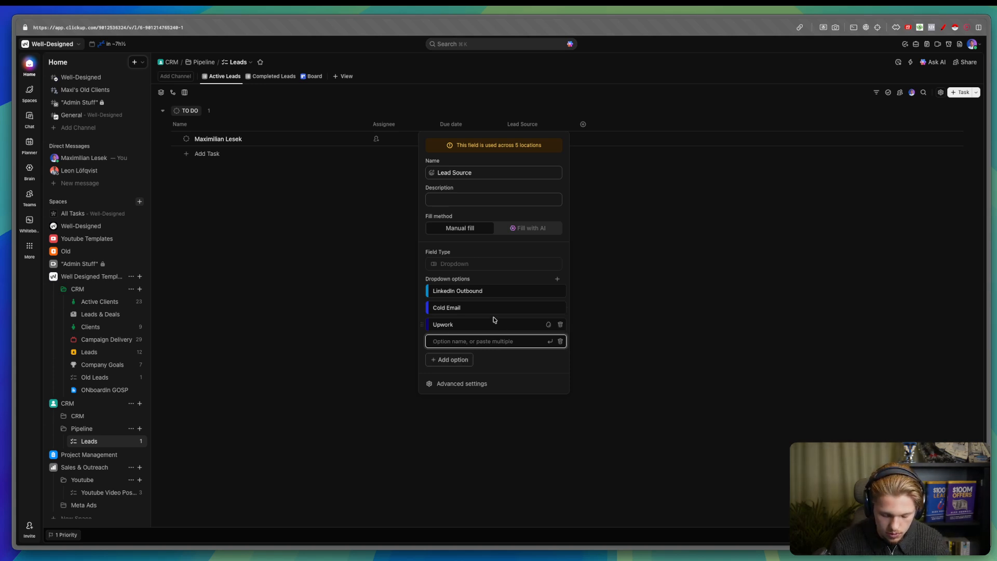
{"action": "type", "text": "Communities"}
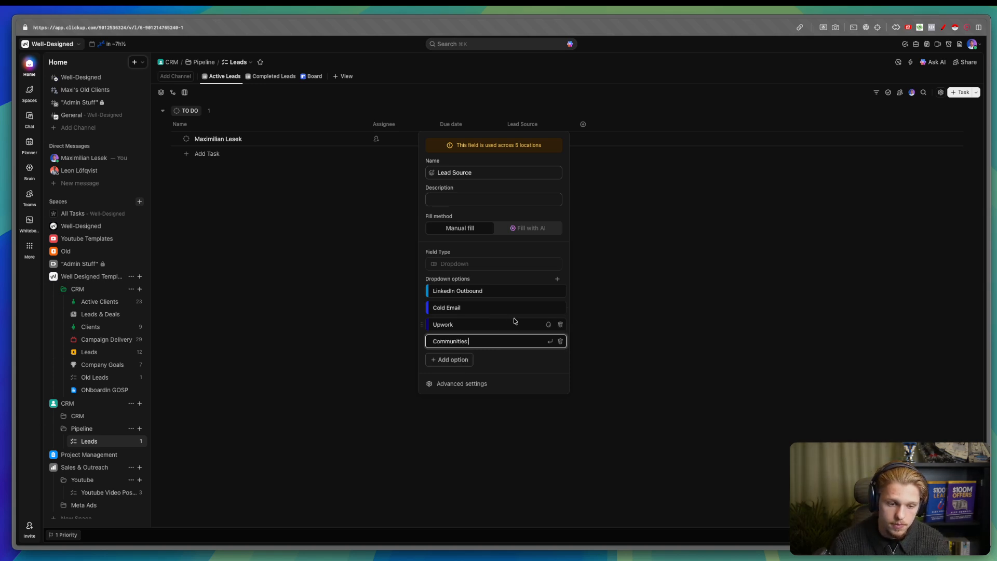
{"action": "left_click", "coordinate": [550, 343]}
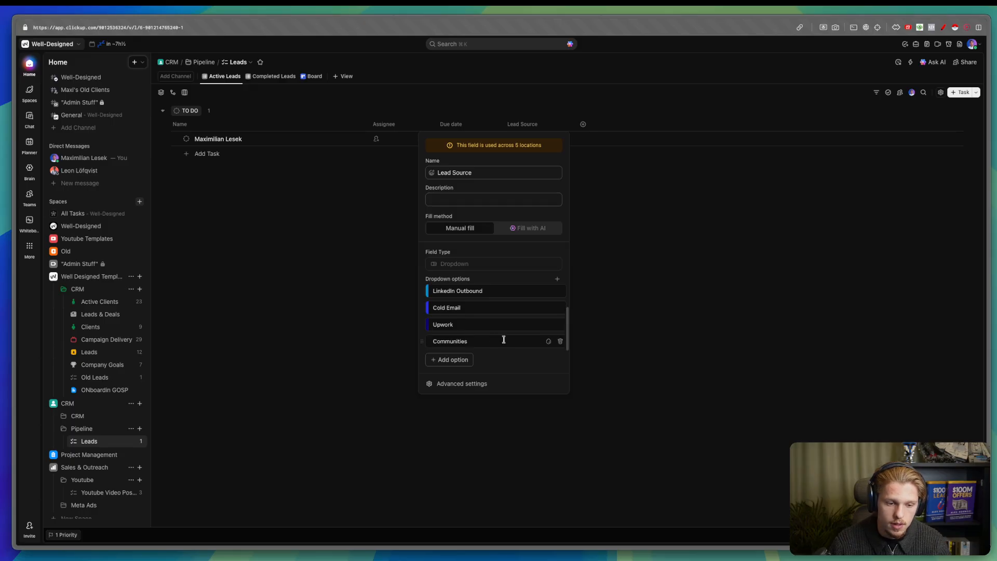
{"action": "left_click", "coordinate": [546, 342]}
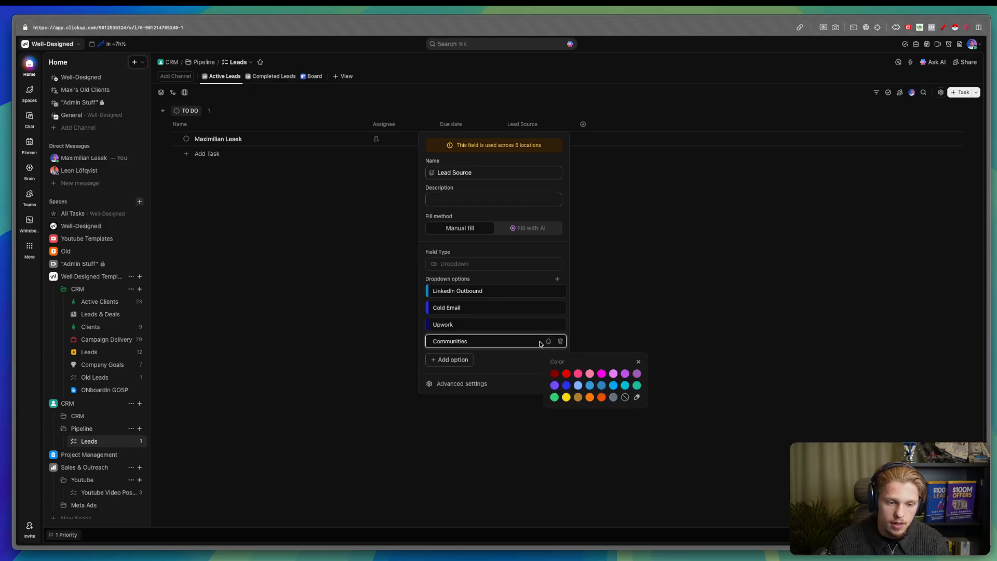
{"action": "left_click", "coordinate": [636, 397]}
{"action": "left_click", "coordinate": [530, 292]}
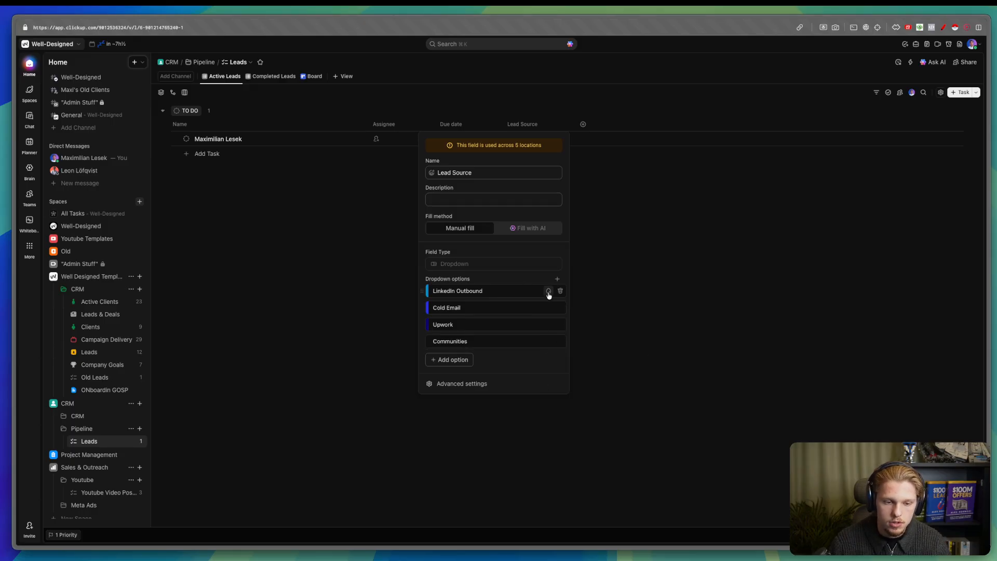
- Remove LinkedIn Outbound's colour and select LinkedIn Inbound's custom hex value
{"action": "left_click", "coordinate": [547, 291]}
{"action": "left_click", "coordinate": [625, 346]}
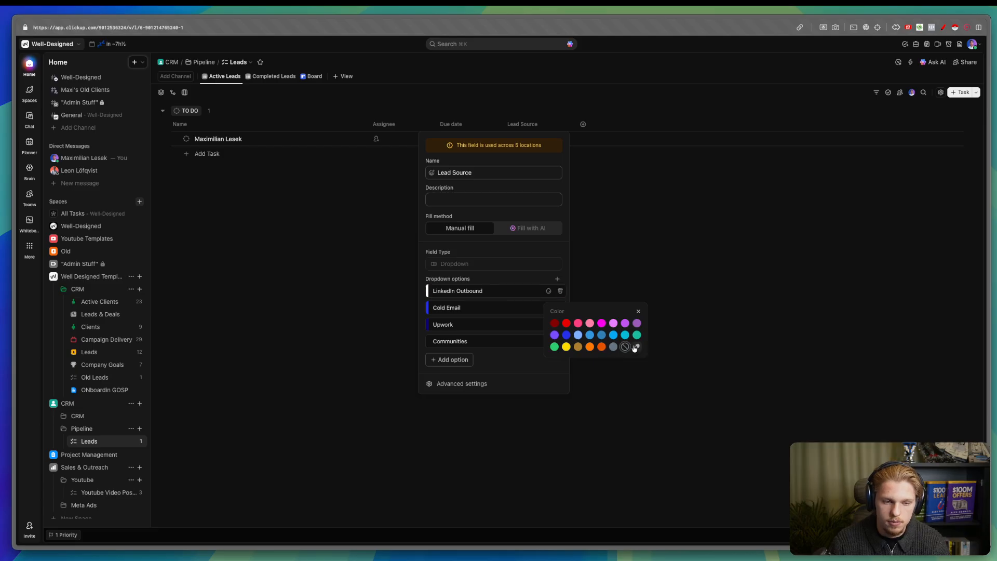
{"action": "left_click", "coordinate": [636, 347]}
{"action": "scroll", "coordinate": [499, 317], "scroll_direction": "up", "scroll_amount": 2}
{"action": "left_click", "coordinate": [545, 305]}
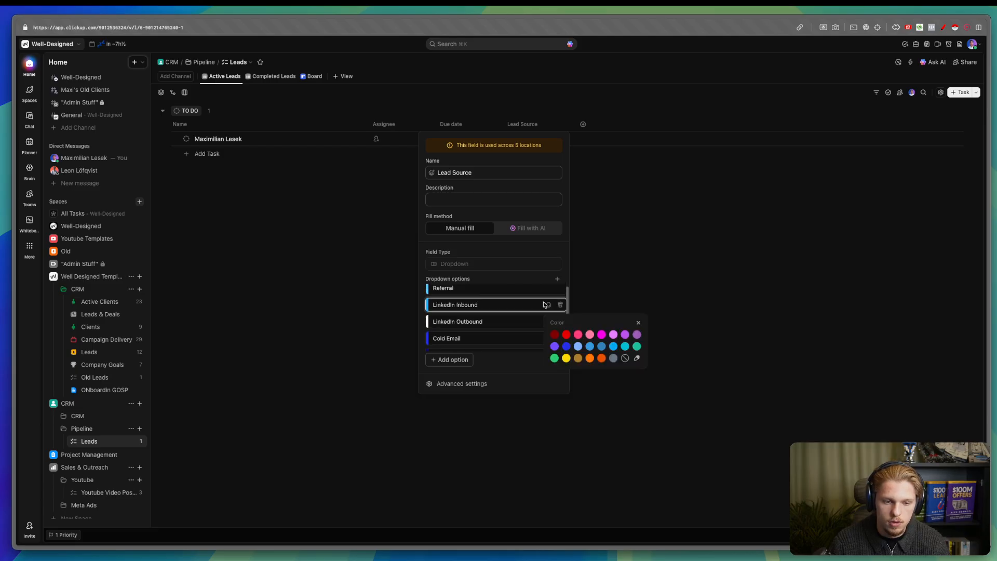
{"action": "left_click", "coordinate": [637, 358]}
{"action": "left_click", "coordinate": [587, 419]}
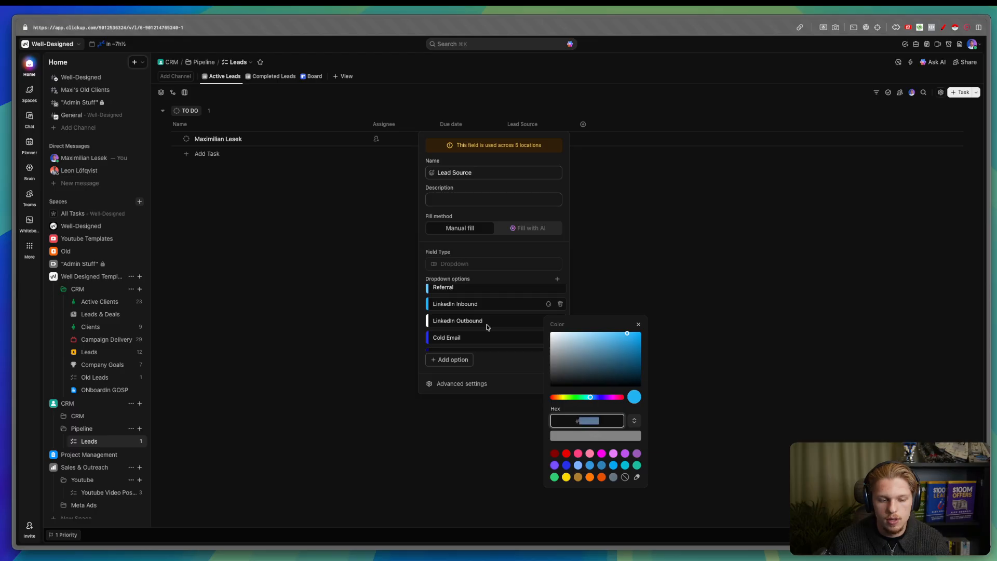
- Give LinkedIn Outbound a custom medium blue colour and save it
{"action": "left_click", "coordinate": [549, 321]}
{"action": "left_click", "coordinate": [636, 378]}
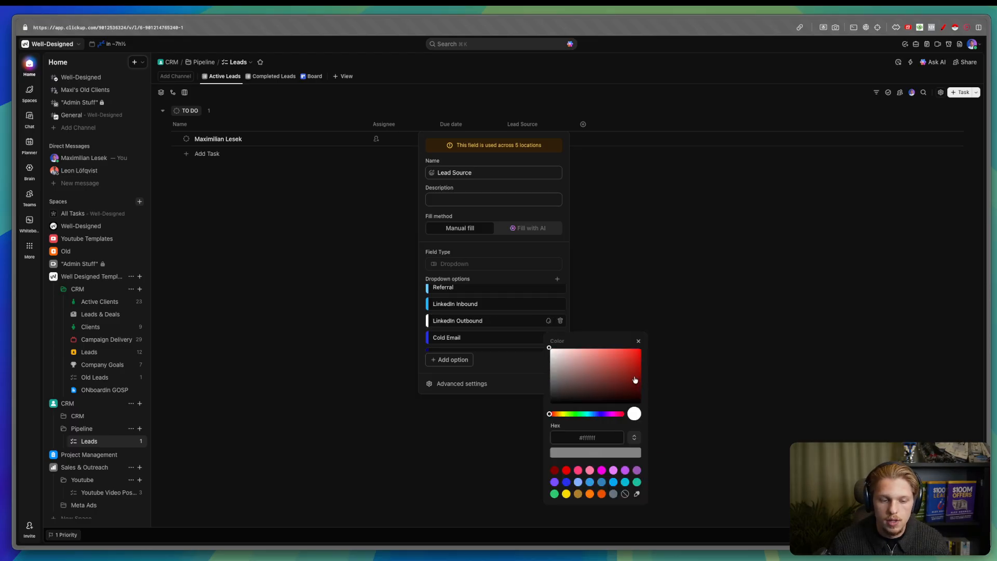
{"action": "mouse_move", "coordinate": [633, 355]}
{"action": "left_mouse_down"}
{"action": "mouse_move", "coordinate": [642, 380]}
{"action": "mouse_move", "coordinate": [640, 361]}
{"action": "left_mouse_up"}
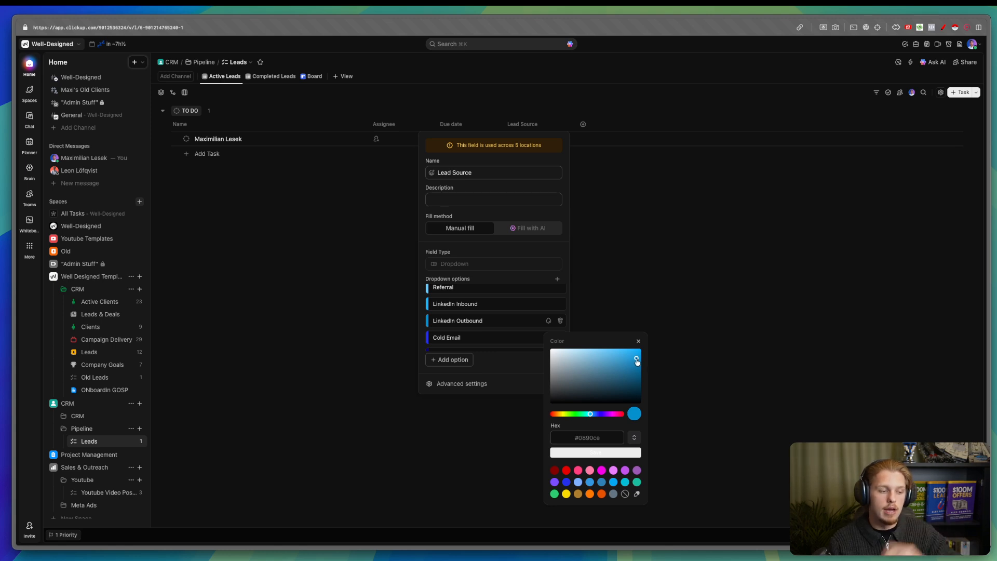
{"action": "left_click_drag", "start_coordinate": [637, 362], "coordinate": [637, 356]}
{"action": "left_click", "coordinate": [634, 352]}
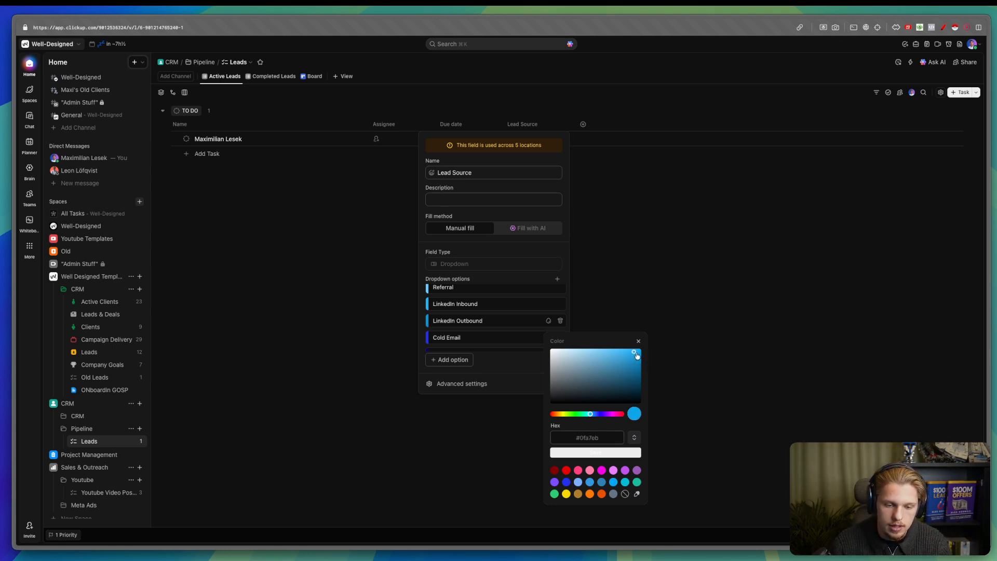
{"action": "left_click", "coordinate": [638, 353]}
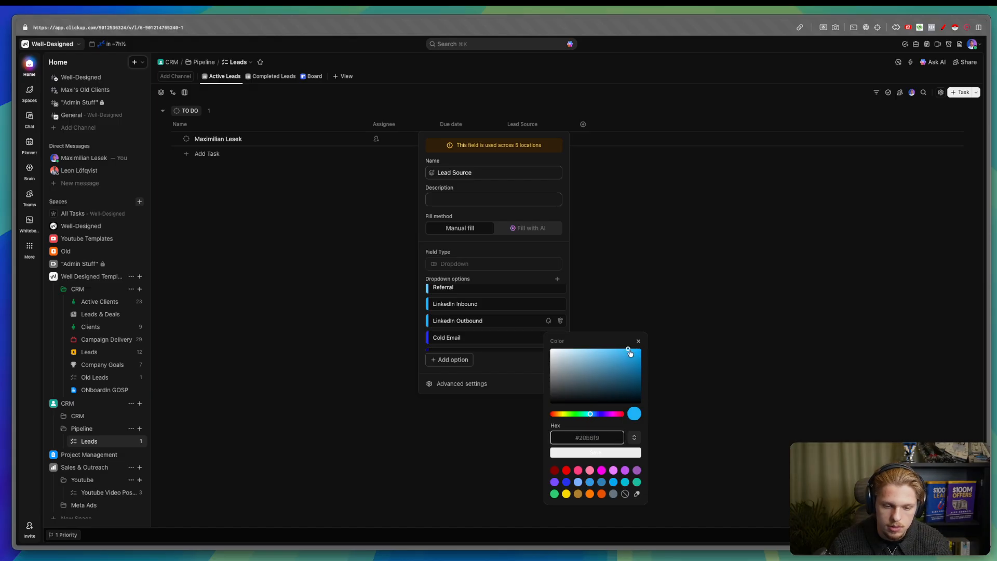
{"action": "left_click_drag", "start_coordinate": [639, 354], "coordinate": [632, 358]}
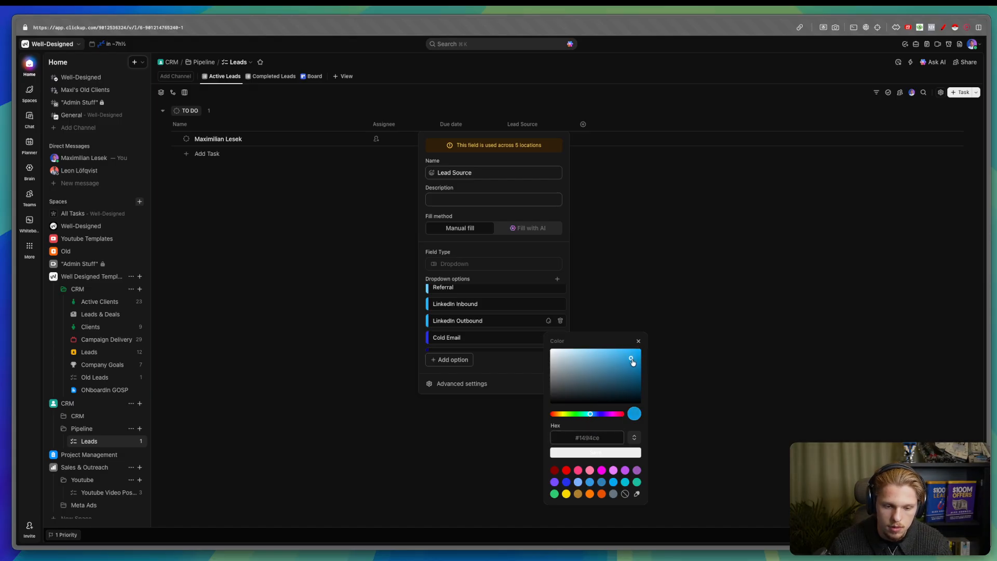
{"action": "left_click", "coordinate": [615, 453]}
- Move Communities up below LinkedIn Outbound and check Cold Email's existing colour
{"action": "scroll", "coordinate": [498, 328], "scroll_direction": "down", "scroll_amount": 2}
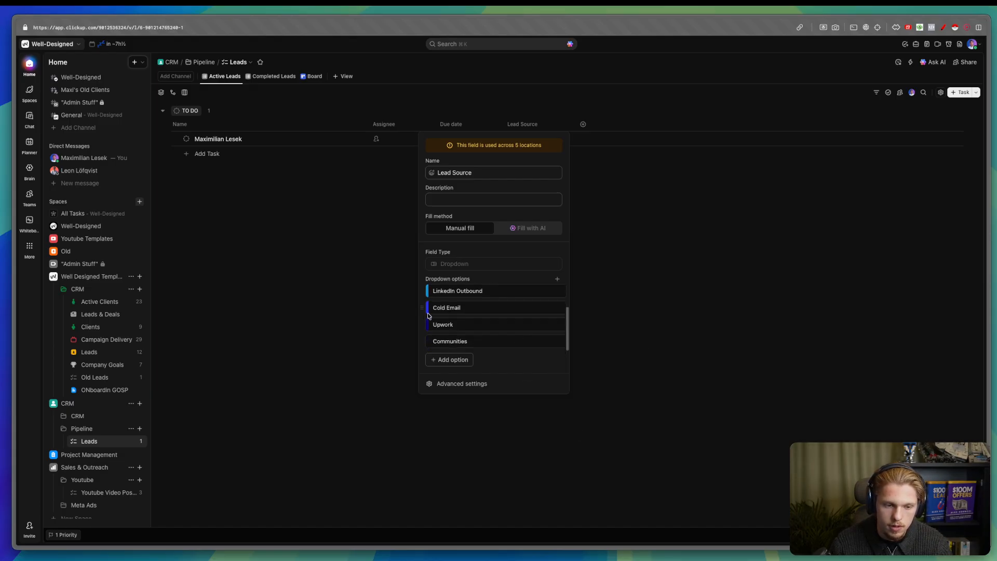
{"action": "left_click_drag", "start_coordinate": [423, 340], "coordinate": [431, 311]}
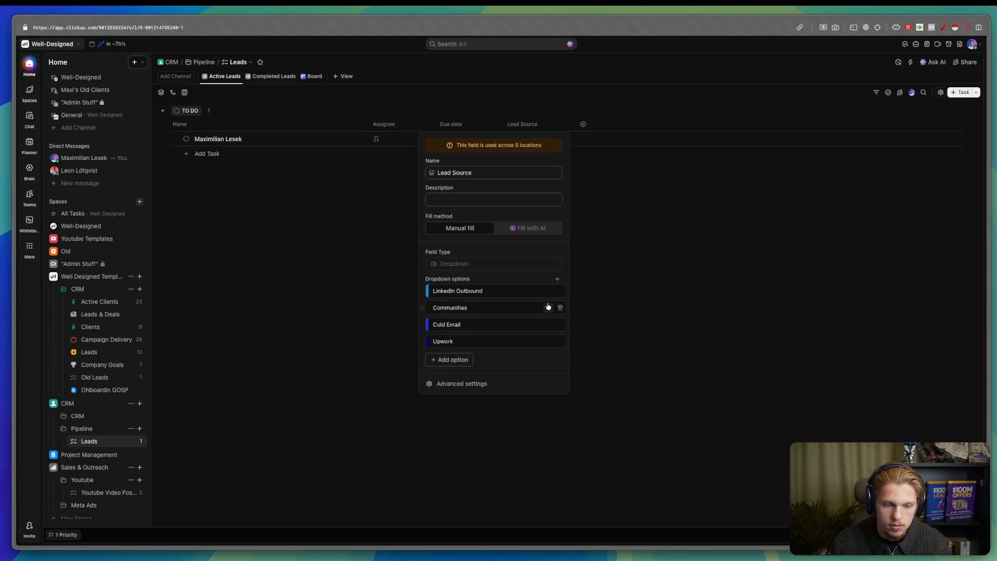
{"action": "left_click", "coordinate": [549, 325]}
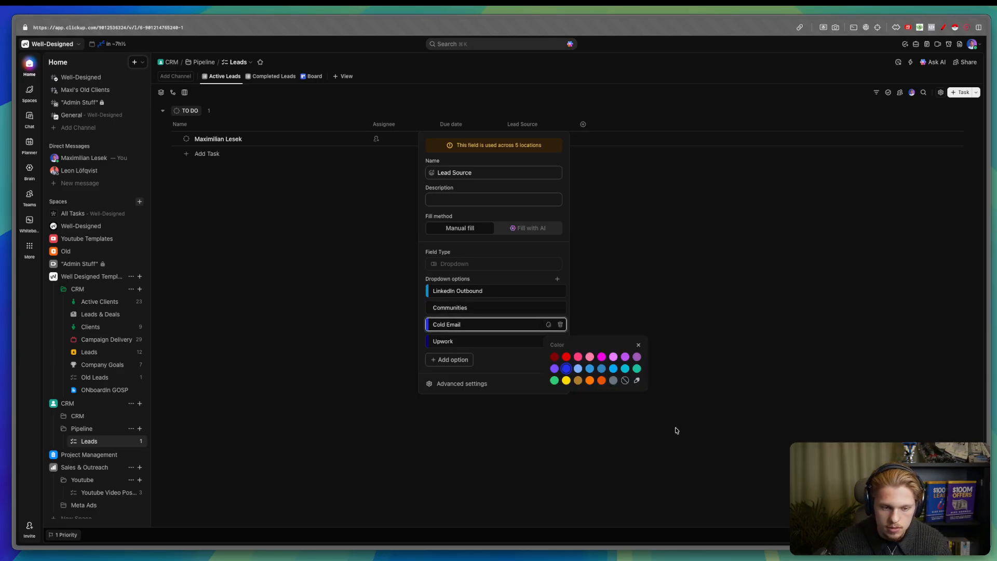
{"action": "left_click", "coordinate": [625, 380]}
{"action": "left_click", "coordinate": [514, 334]}
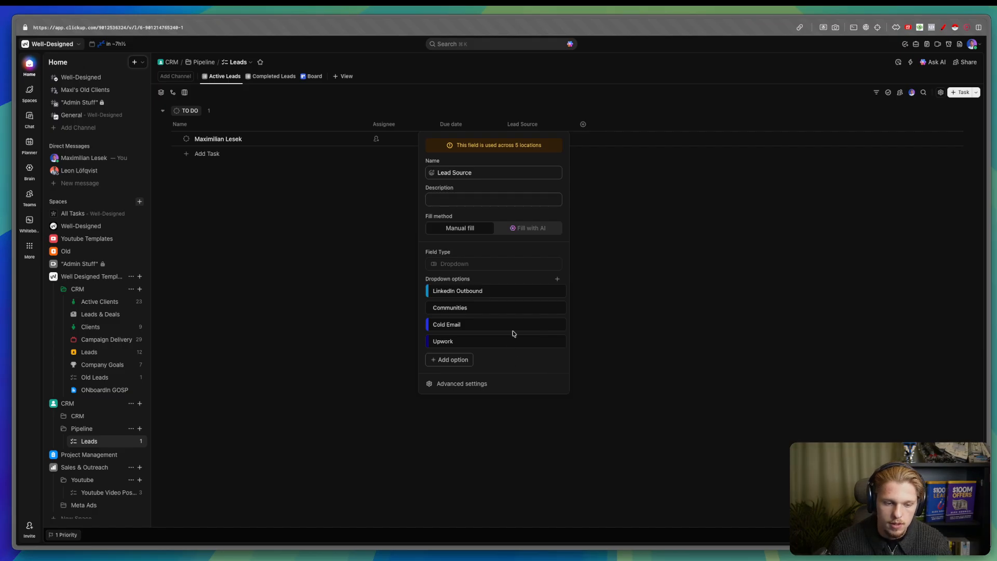
- Set Communities to a pasted, slightly lightened blue (#4e6feb) and preview the Lead Source choices
{"action": "left_click", "coordinate": [548, 308]}
{"action": "left_click", "coordinate": [637, 362]}
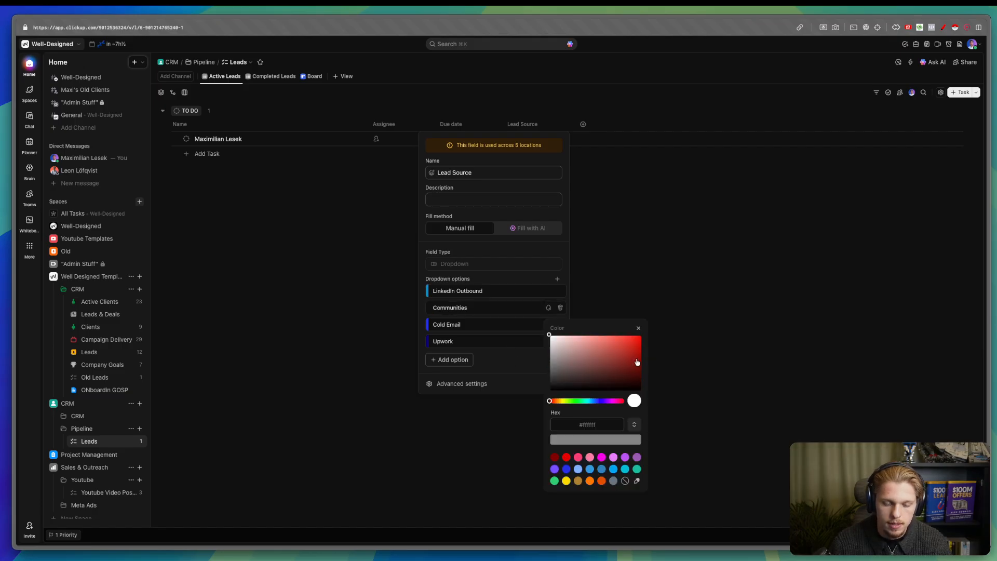
{"action": "left_click", "coordinate": [587, 423]}
{"action": "type", "text": "#0221e8"}
{"action": "left_click_drag", "start_coordinate": [633, 345], "coordinate": [622, 343]}
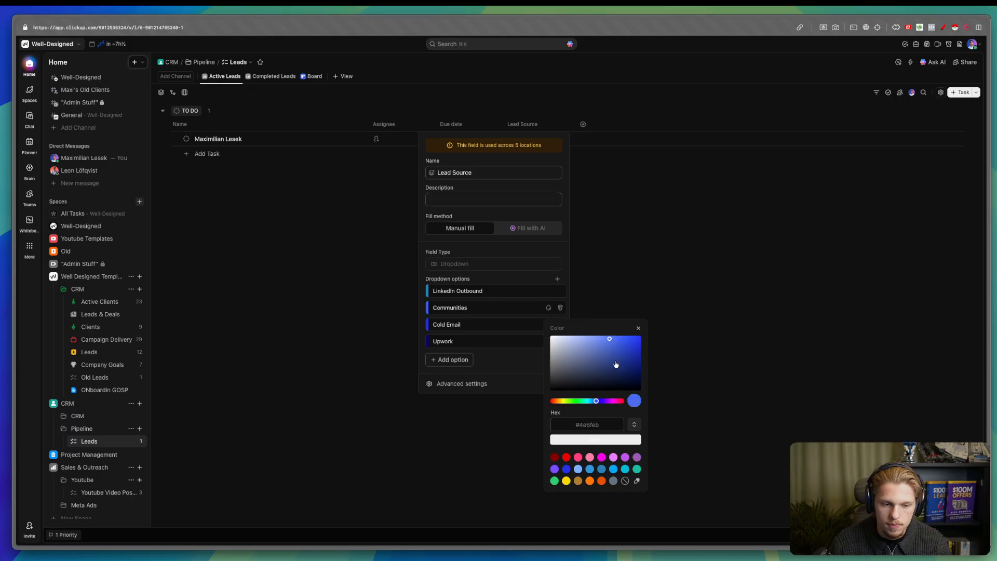
{"action": "left_click", "coordinate": [601, 441]}
{"action": "left_click", "coordinate": [620, 356]}
{"action": "left_click", "coordinate": [524, 140]}
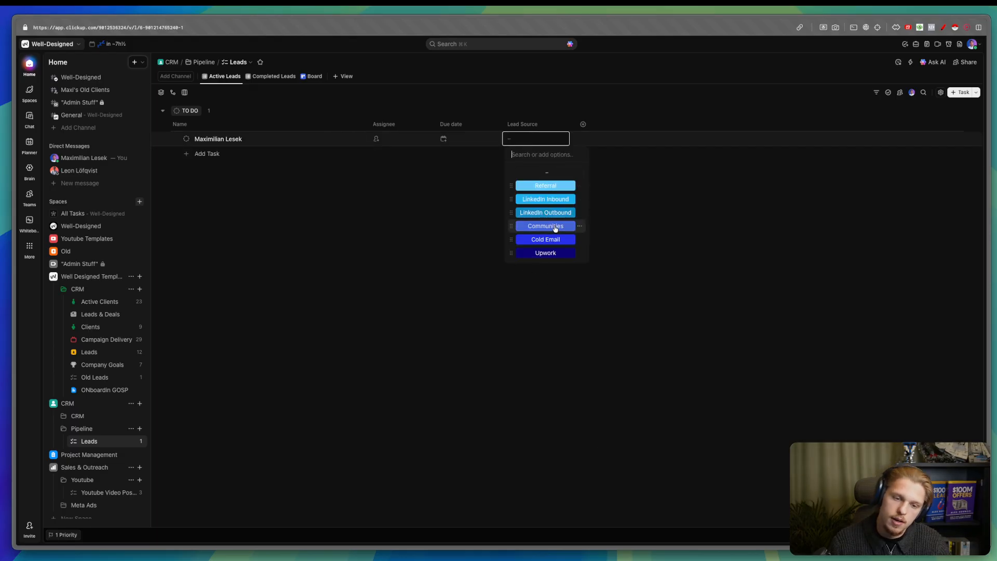
- Edit the Lead Source field and add a new 'Youtube' dropdown option
{"action": "left_click", "coordinate": [533, 128]}
{"action": "left_click", "coordinate": [529, 186]}
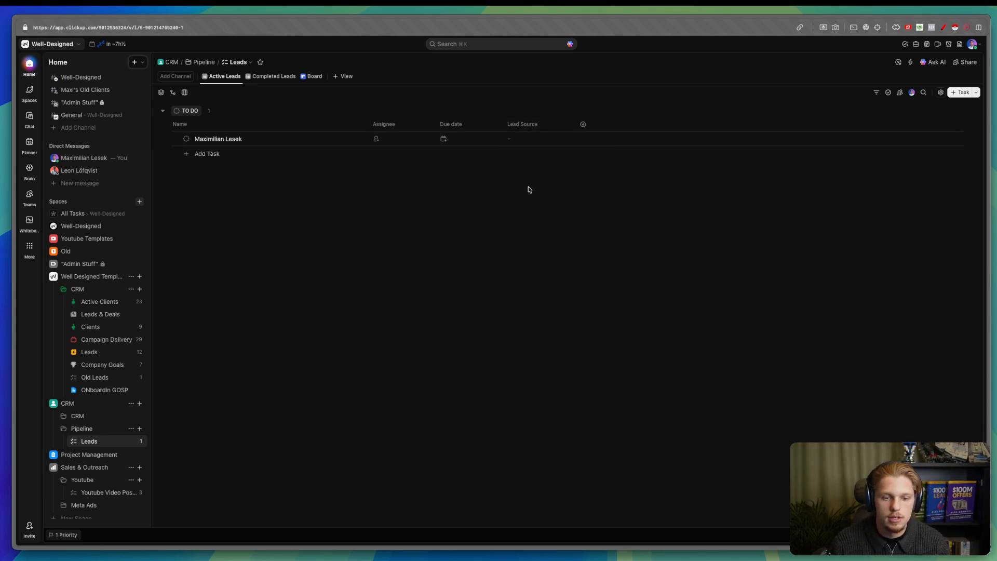
{"action": "scroll", "coordinate": [556, 338], "scroll_direction": "down", "scroll_amount": 1}
{"action": "scroll", "coordinate": [505, 338], "scroll_direction": "up", "scroll_amount": 1}
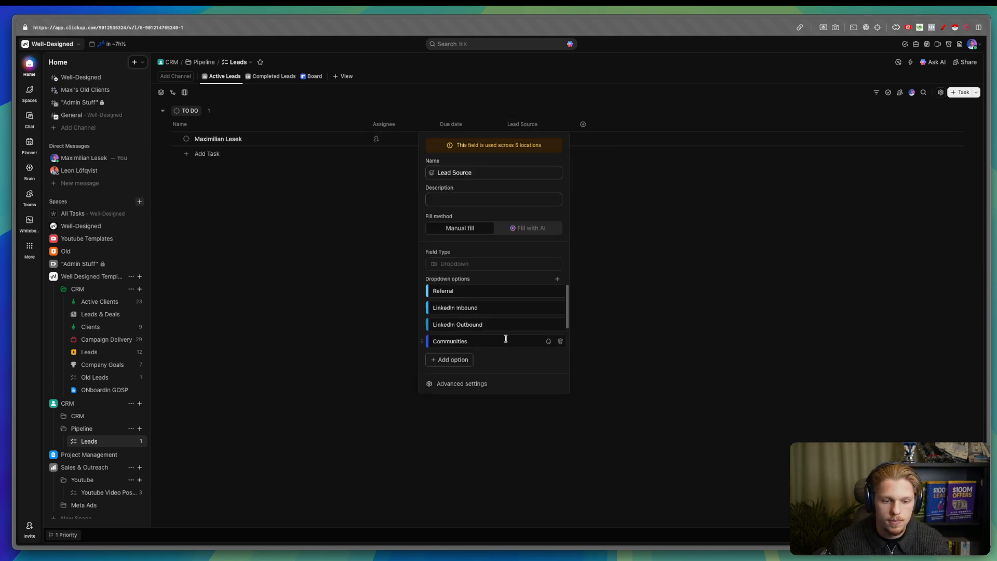
{"action": "scroll", "coordinate": [486, 329], "scroll_direction": "down", "scroll_amount": 2}
{"action": "scroll", "coordinate": [486, 330], "scroll_direction": "up", "scroll_amount": 2}
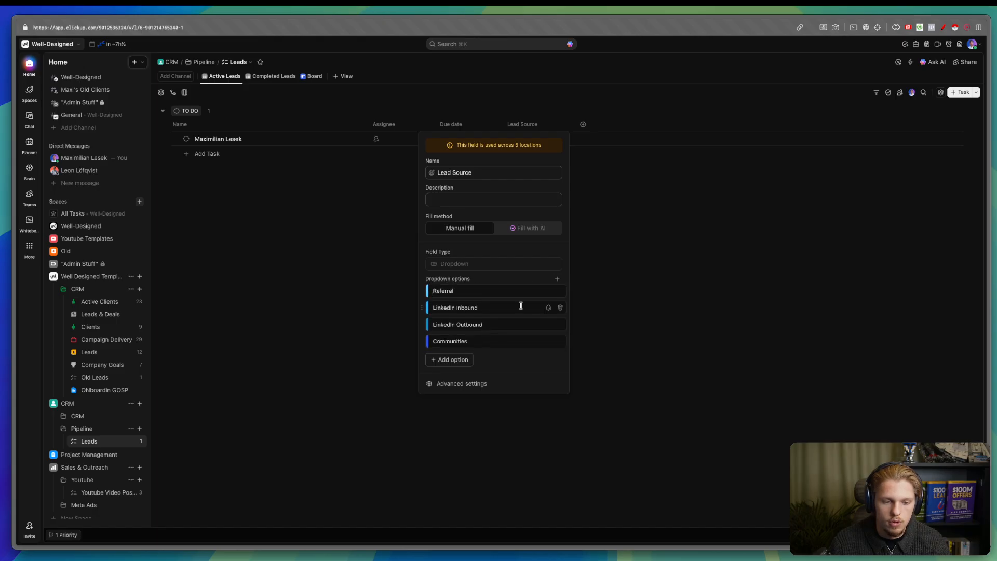
{"action": "left_click", "coordinate": [450, 359]}
{"action": "type", "text": "Youtube"}
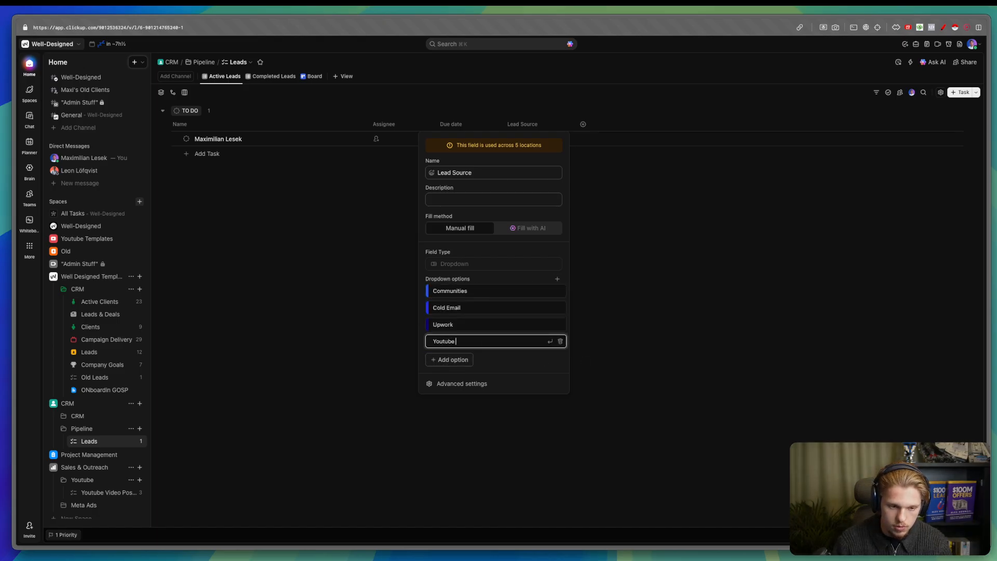
{"action": "key", "text": "Return"}
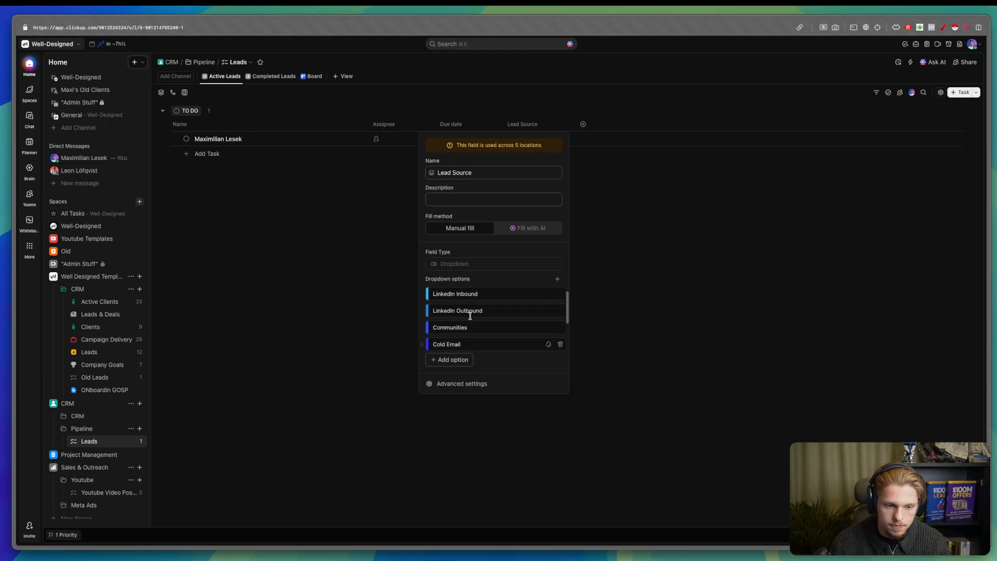
{"action": "scroll", "coordinate": [446, 312], "scroll_direction": "up", "scroll_amount": 5}
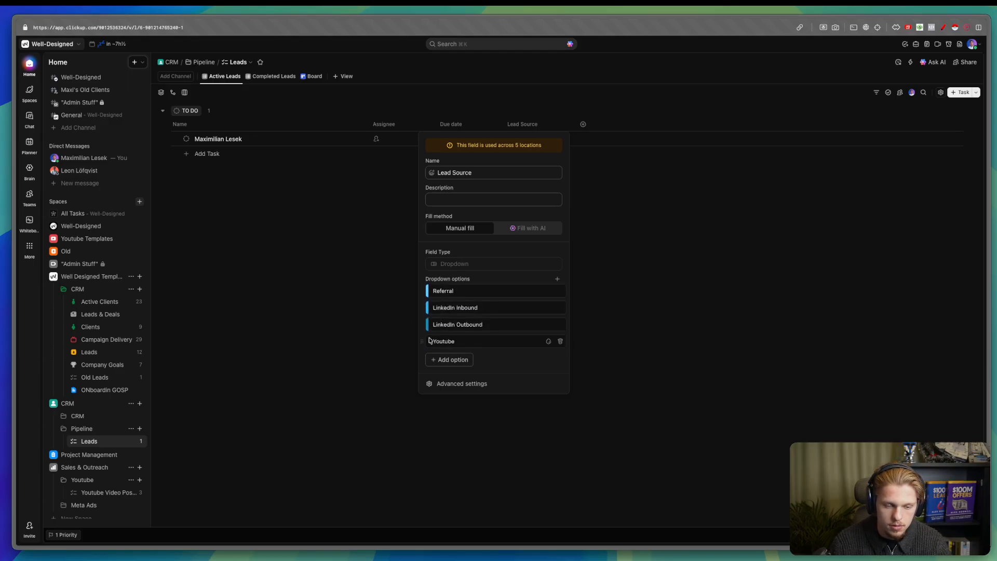
- Colour the Youtube option red and move it above LinkedIn Outbound
{"action": "left_click", "coordinate": [549, 291]}
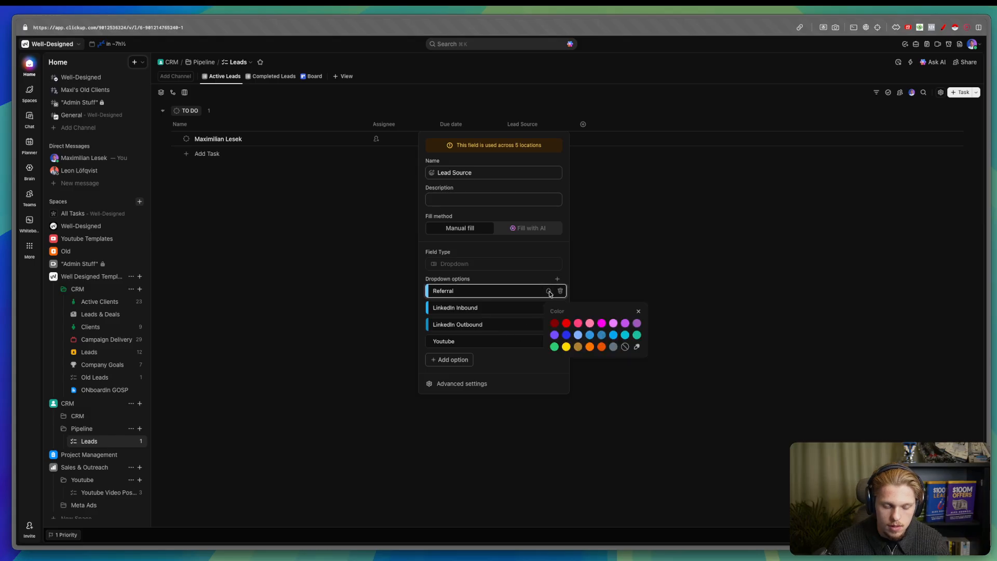
{"action": "left_click", "coordinate": [473, 336]}
{"action": "scroll", "coordinate": [473, 337], "scroll_direction": "down", "scroll_amount": 1}
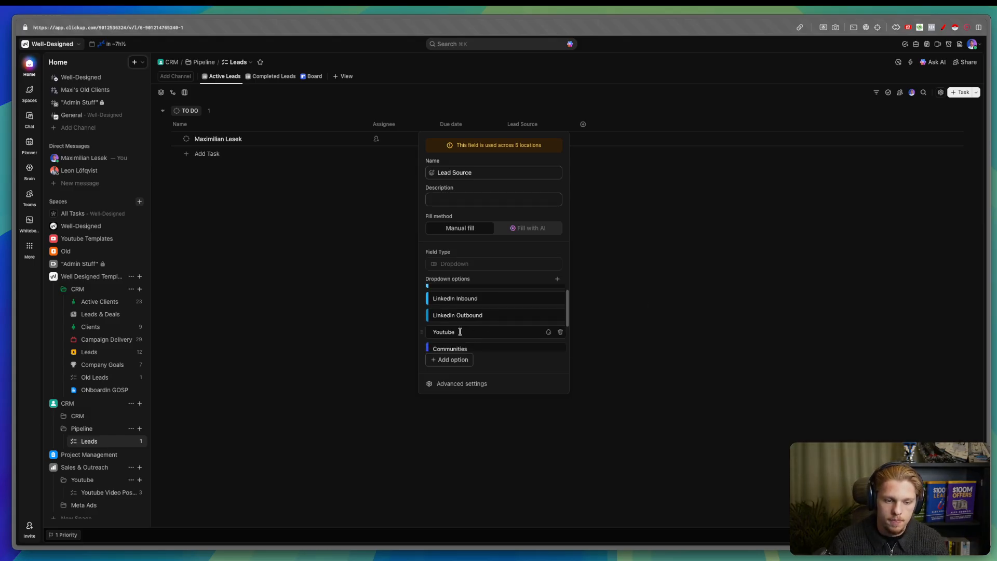
{"action": "scroll", "coordinate": [461, 333], "scroll_direction": "up", "scroll_amount": 1}
{"action": "left_click", "coordinate": [548, 336]}
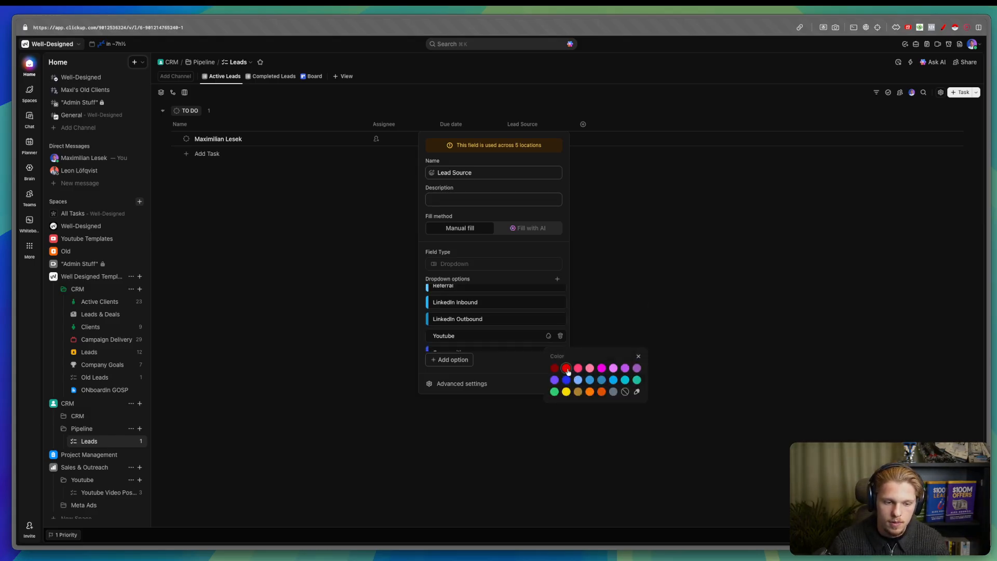
{"action": "left_click", "coordinate": [522, 328]}
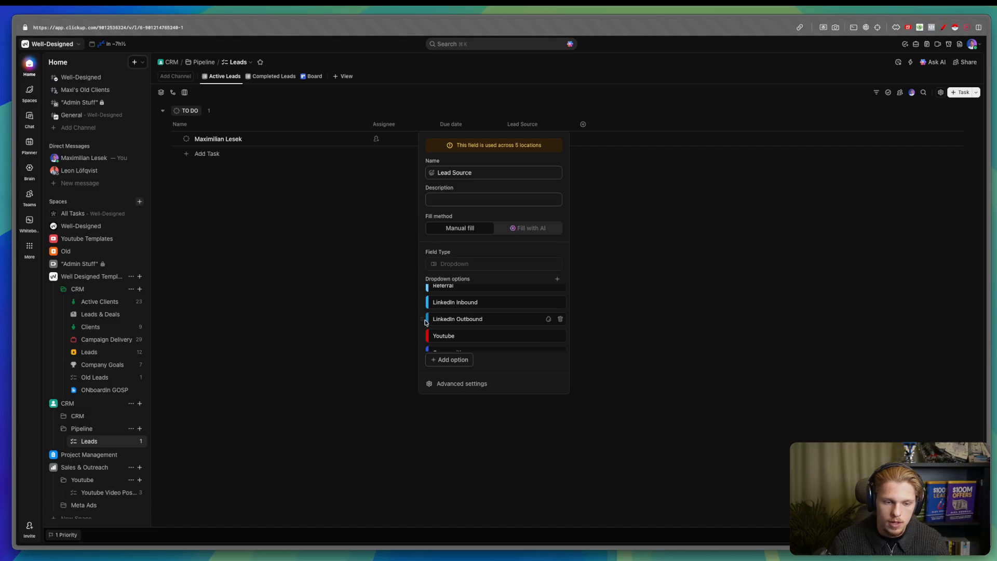
{"action": "left_click_drag", "start_coordinate": [424, 322], "coordinate": [427, 339]}
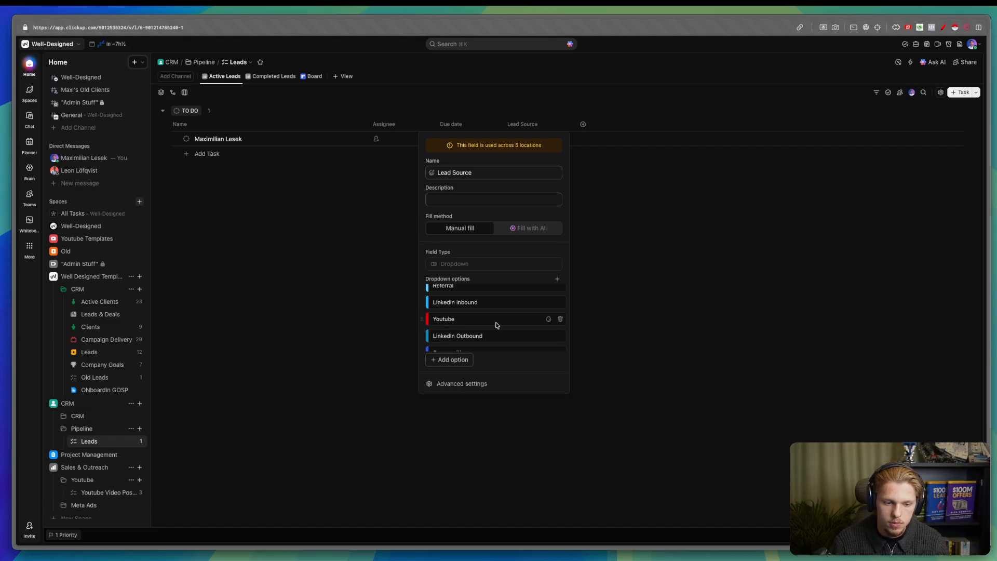
- Give Youtube LinkedIn Inbound's blue hex code, slightly darkened
{"action": "scroll", "coordinate": [497, 326], "scroll_direction": "down", "scroll_amount": 2}
{"action": "scroll", "coordinate": [479, 316], "scroll_direction": "up", "scroll_amount": 1}
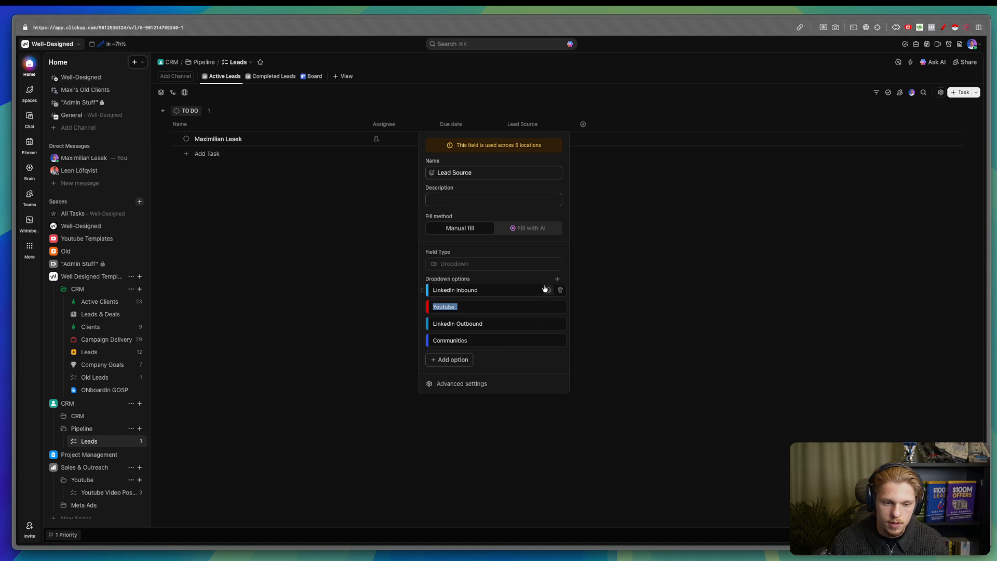
{"action": "left_click", "coordinate": [545, 288]}
{"action": "left_click", "coordinate": [634, 344]}
{"action": "double_click", "coordinate": [599, 409]}
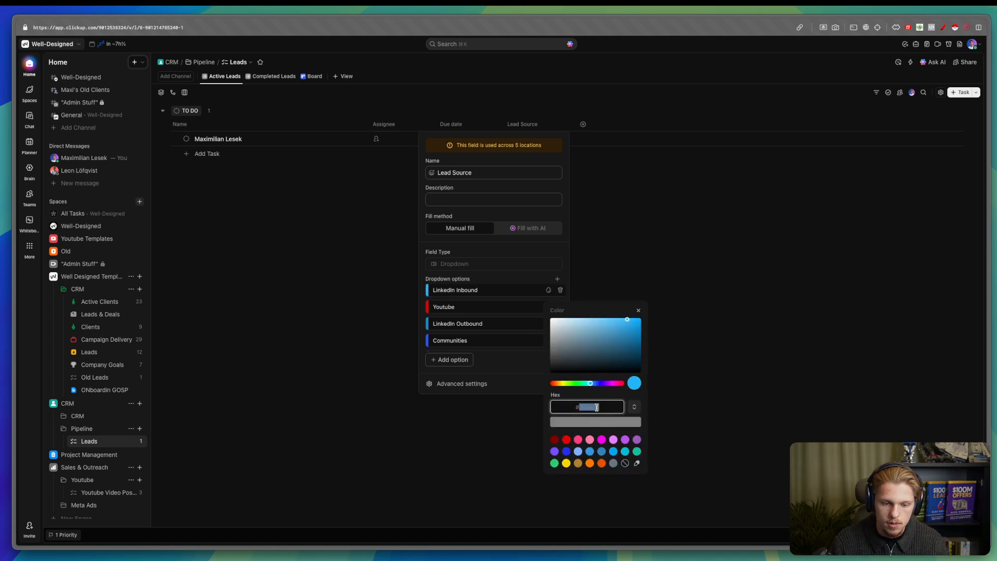
{"action": "left_click", "coordinate": [473, 307]}
{"action": "left_click", "coordinate": [548, 308]}
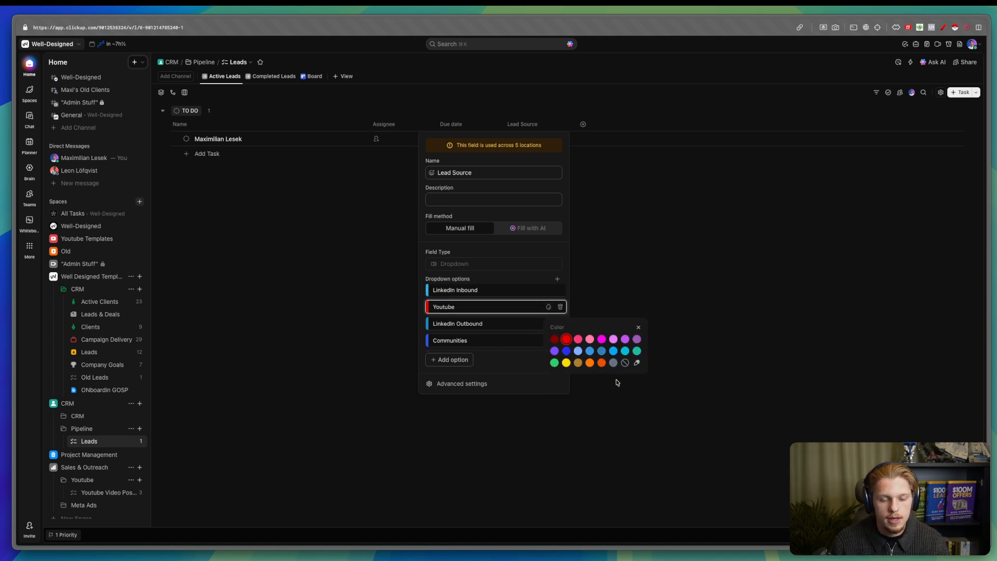
{"action": "left_click", "coordinate": [636, 363]}
{"action": "key", "text": "ctrl+a"}
{"action": "type", "text": "#22b2f3"}
{"action": "left_click_drag", "start_coordinate": [632, 344], "coordinate": [640, 352]}
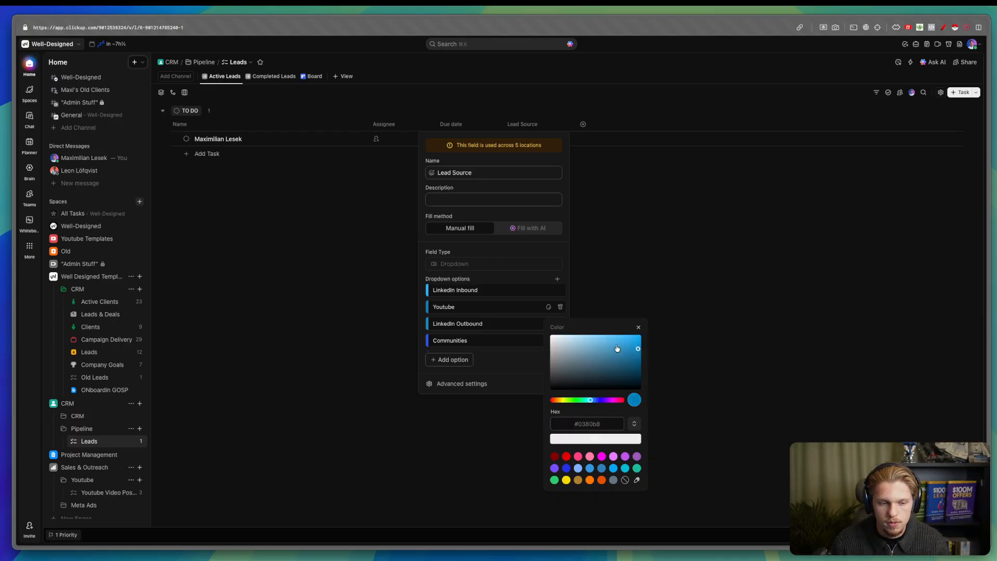
{"action": "left_click", "coordinate": [463, 319]}
- Give LinkedIn Outbound a lighter green and Communities a pasted, brighter green
{"action": "left_click", "coordinate": [548, 323]}
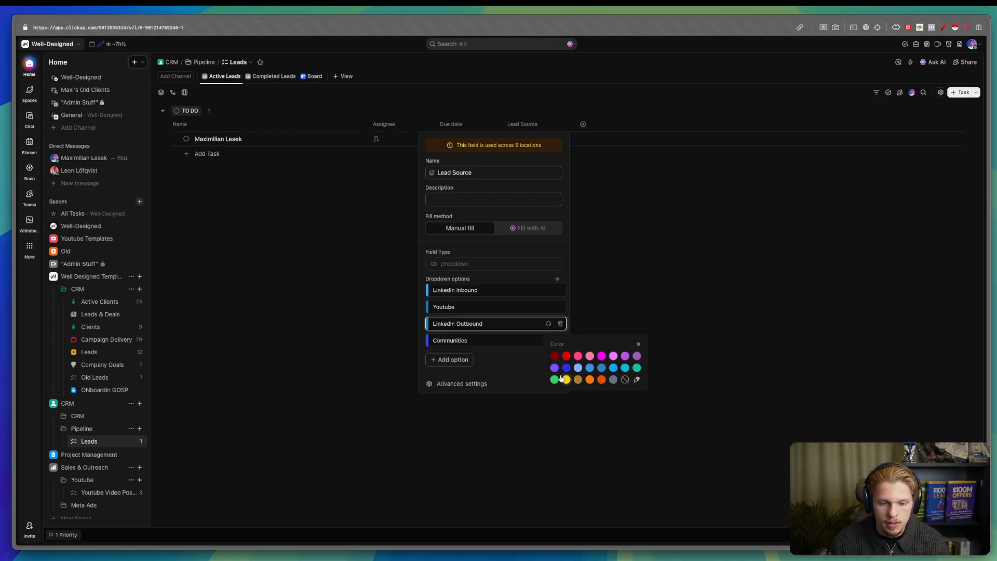
{"action": "left_click", "coordinate": [637, 379]}
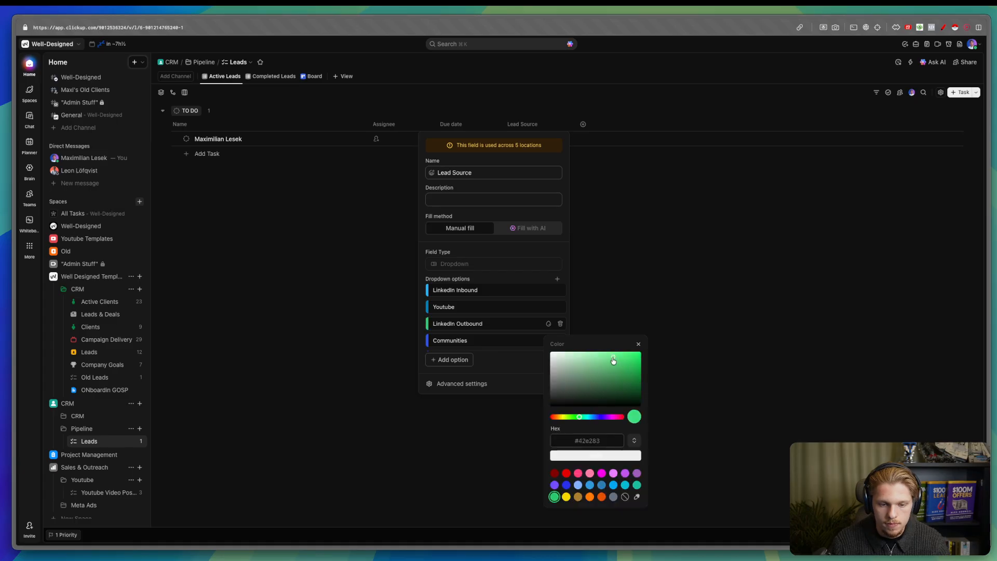
{"action": "left_click_drag", "start_coordinate": [601, 357], "coordinate": [599, 358]}
{"action": "double_click", "coordinate": [594, 444]}
{"action": "left_click", "coordinate": [446, 345]}
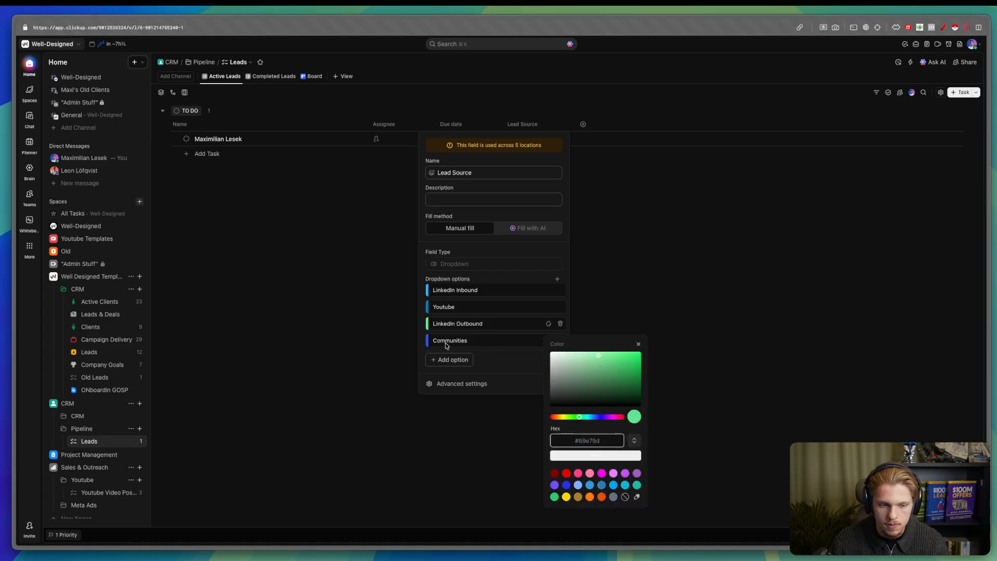
{"action": "left_click", "coordinate": [551, 339]}
{"action": "left_click", "coordinate": [634, 397]}
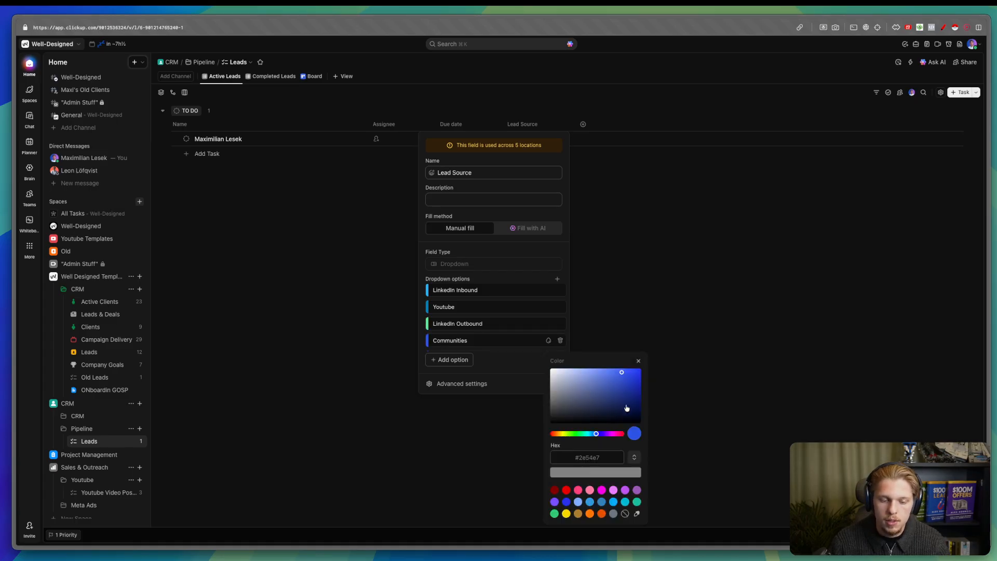
{"action": "double_click", "coordinate": [586, 457]}
{"action": "type", "text": "69e79d"}
{"action": "left_click_drag", "start_coordinate": [605, 380], "coordinate": [627, 379]}
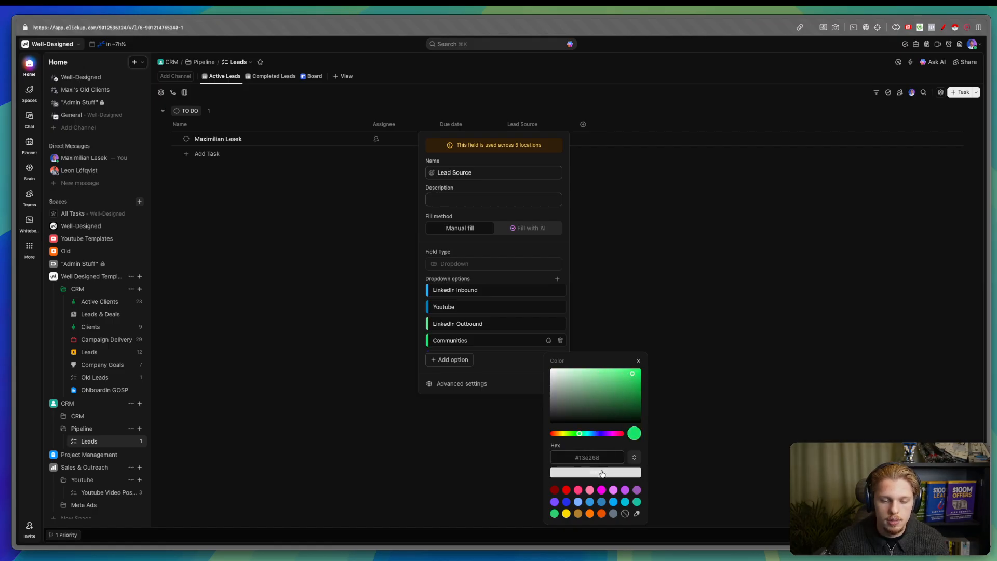
{"action": "left_click", "coordinate": [509, 357]}
- Set Cold Email to a pasted, deepened dark green and copy its hex code
{"action": "scroll", "coordinate": [496, 335], "scroll_direction": "down", "scroll_amount": 2}
{"action": "left_click", "coordinate": [548, 324]}
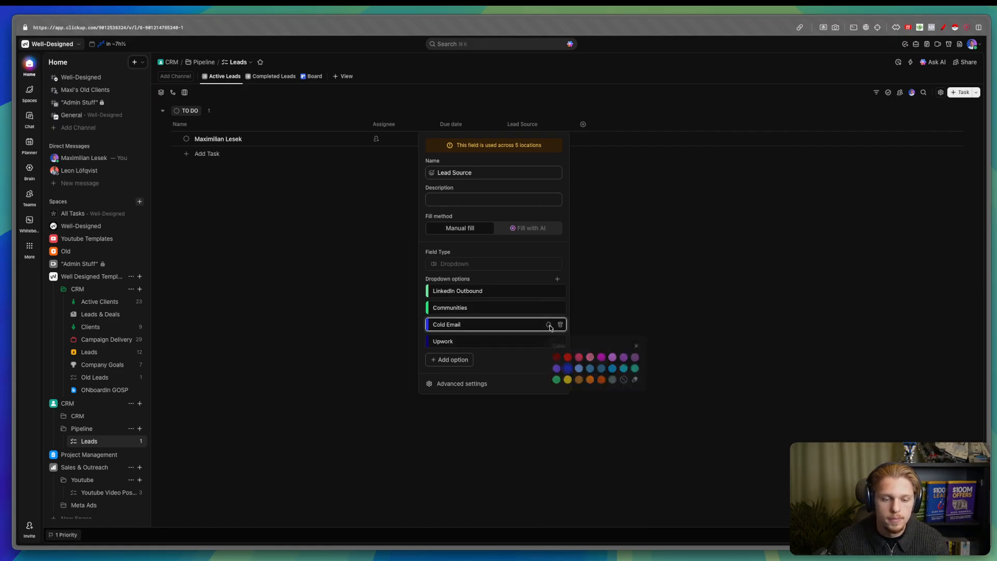
{"action": "left_click", "coordinate": [637, 381]}
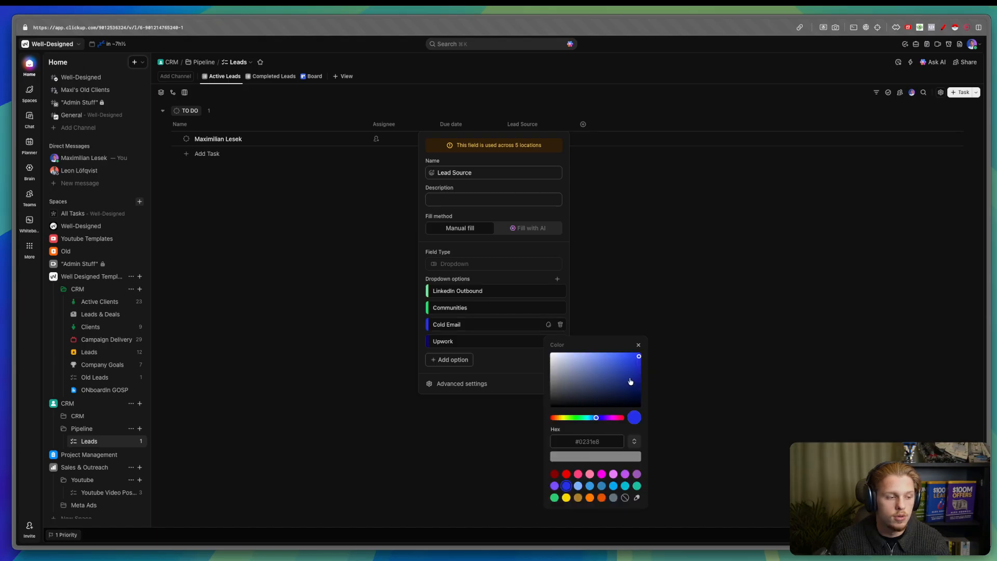
{"action": "double_click", "coordinate": [587, 441]}
{"action": "type", "text": "#69e79d"}
{"action": "left_click_drag", "start_coordinate": [628, 367], "coordinate": [634, 375]}
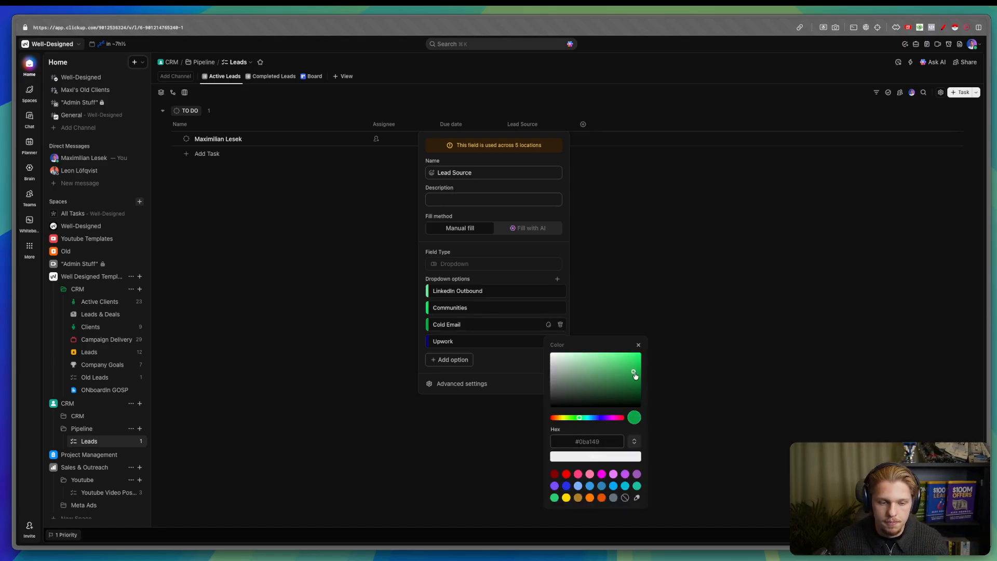
{"action": "left_click", "coordinate": [606, 455]}
{"action": "left_click", "coordinate": [548, 324]}
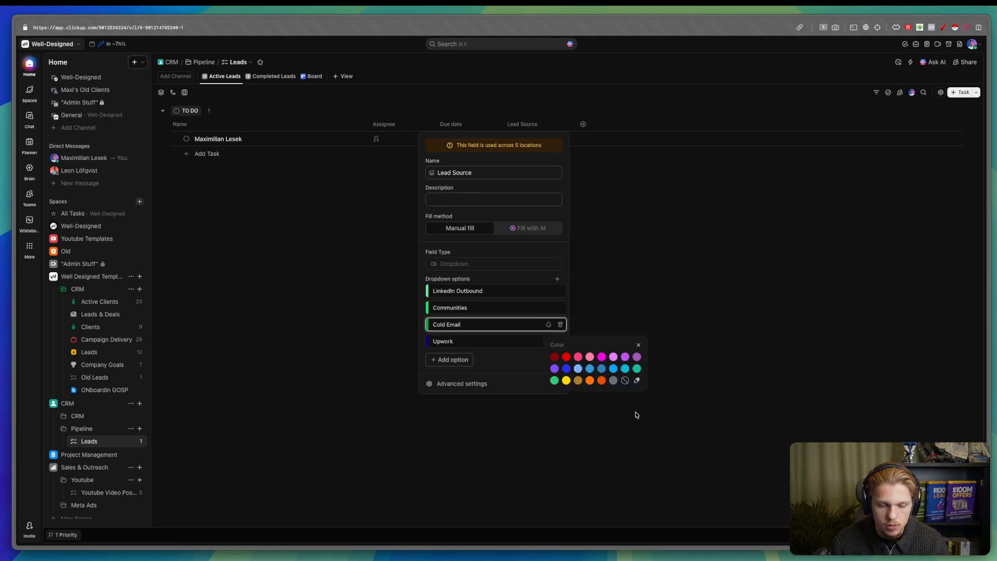
{"action": "left_click", "coordinate": [636, 380]}
{"action": "double_click", "coordinate": [583, 440]}
{"action": "left_click", "coordinate": [516, 349]}
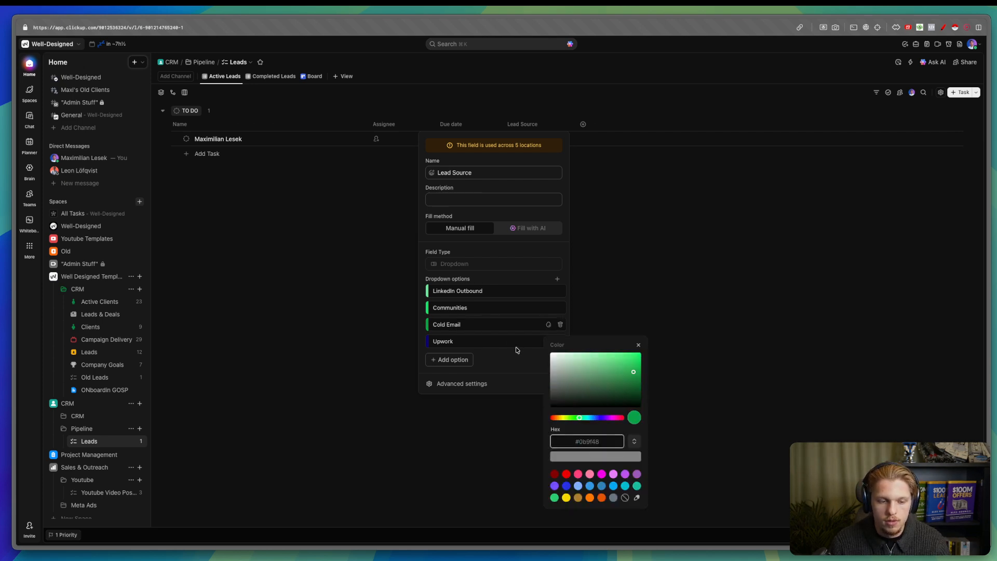
- Paste the dark green hex code into Upwork's colour and close the field settings
{"action": "left_click", "coordinate": [547, 342]}
{"action": "left_click", "coordinate": [636, 398]}
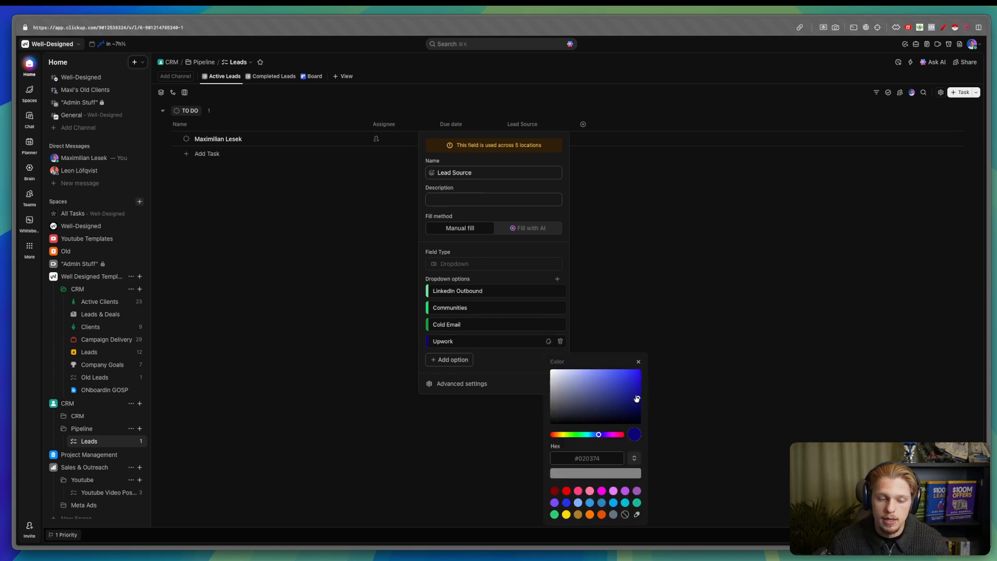
{"action": "double_click", "coordinate": [595, 457]}
{"action": "type", "text": "027230"}
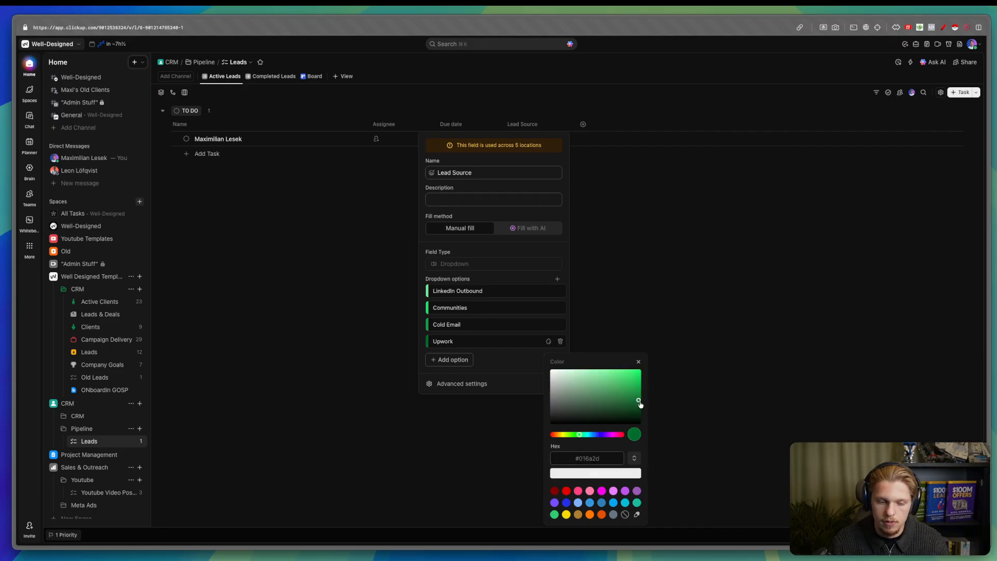
{"action": "left_click", "coordinate": [606, 472]}
{"action": "left_click", "coordinate": [591, 382]}
{"action": "left_click", "coordinate": [550, 137]}
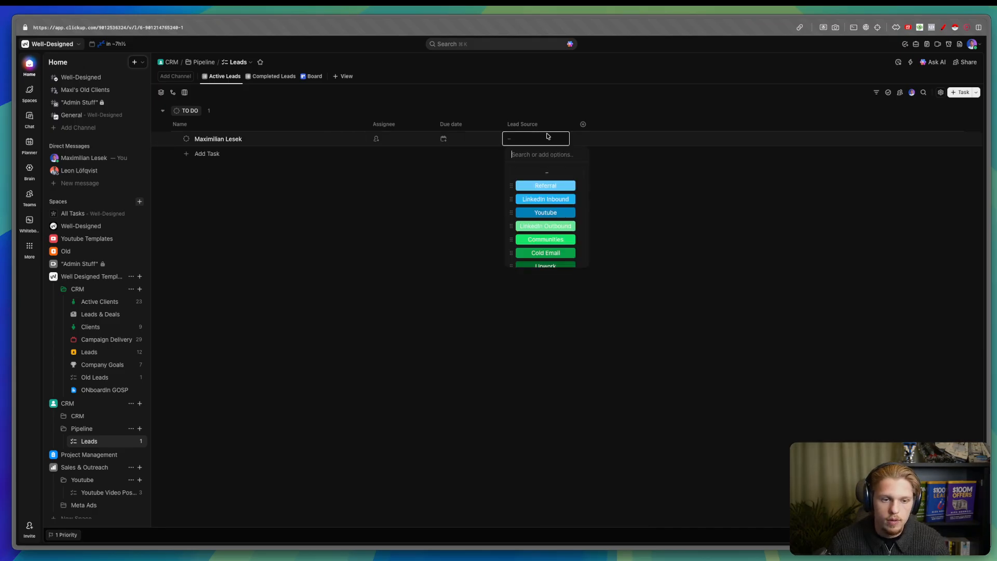
{"action": "scroll", "coordinate": [545, 215], "scroll_direction": "down", "scroll_amount": 1}
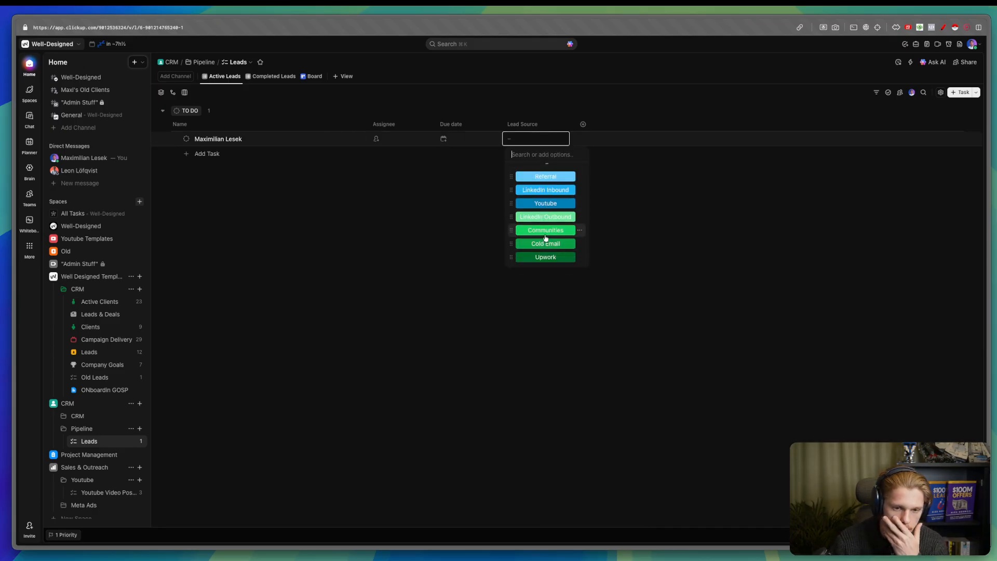
{"action": "scroll", "coordinate": [547, 231], "scroll_direction": "up", "scroll_amount": 1}
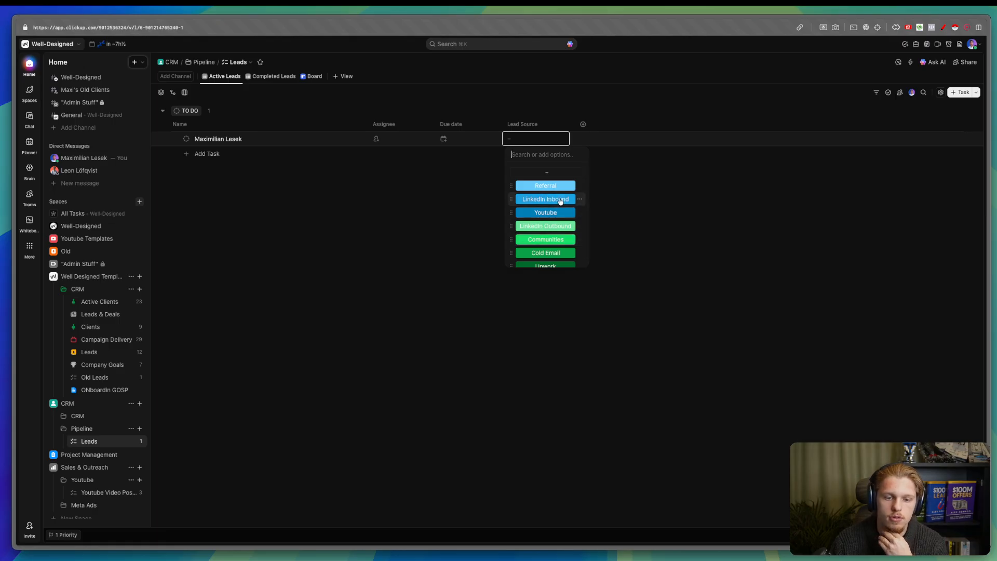
{"action": "scroll", "coordinate": [555, 194], "scroll_direction": "down", "scroll_amount": 1}
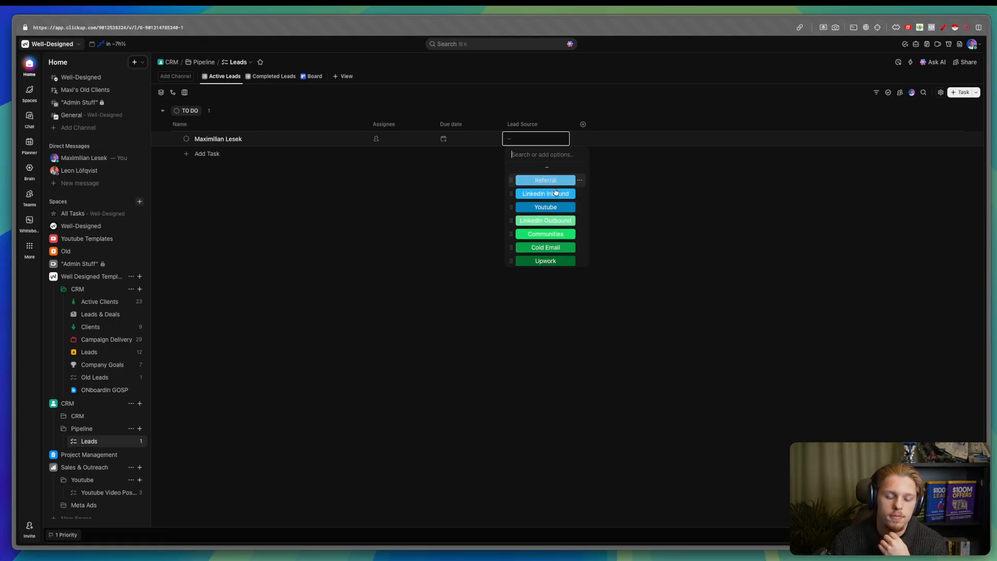
- Add the existing Main Contact Name field as a column and fill in the contact's name
{"action": "left_click", "coordinate": [630, 202]}
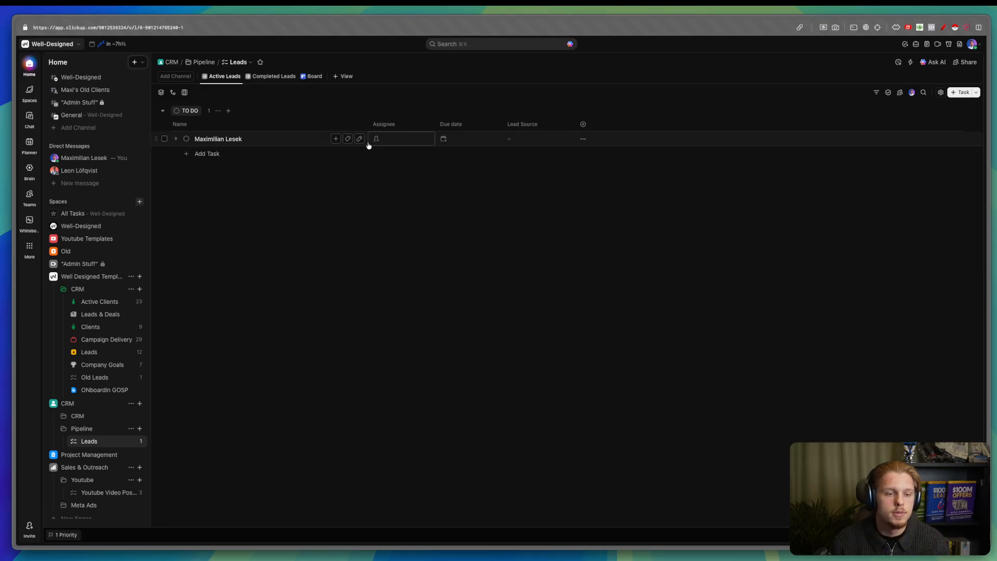
{"action": "left_click", "coordinate": [582, 124]}
{"action": "type", "text": "cont"}
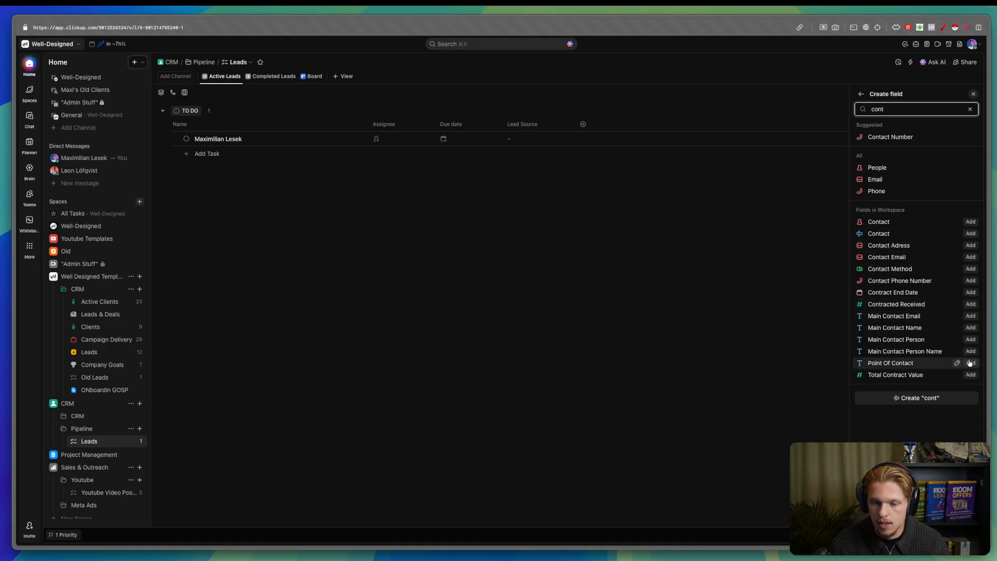
{"action": "type", "text": "m"}
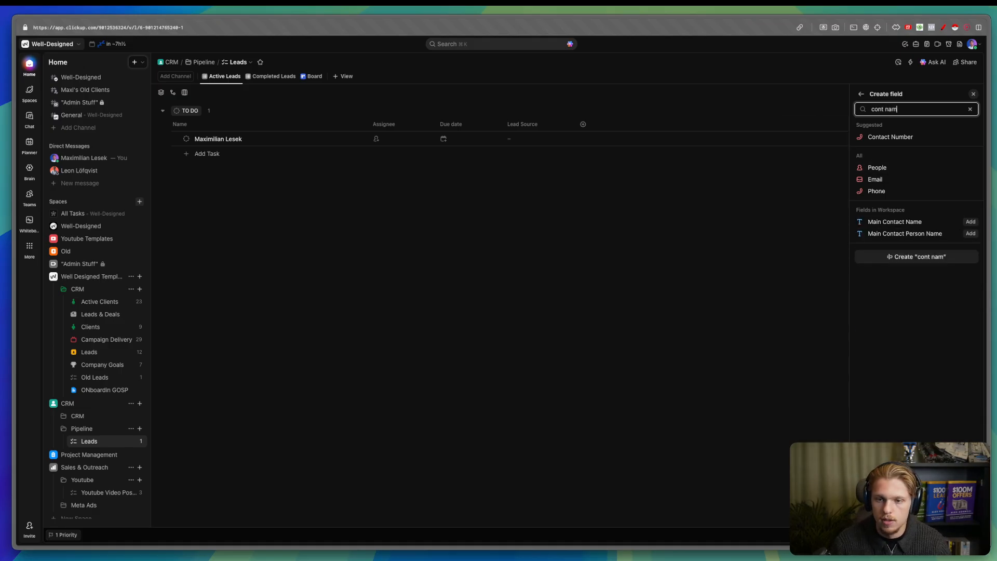
{"action": "left_click", "coordinate": [970, 222]}
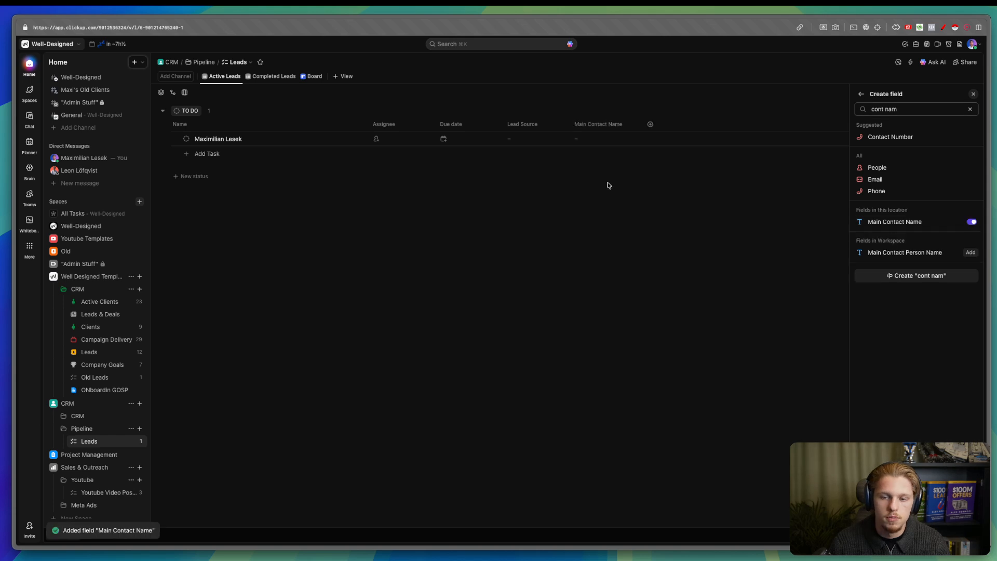
{"action": "left_click", "coordinate": [607, 138]}
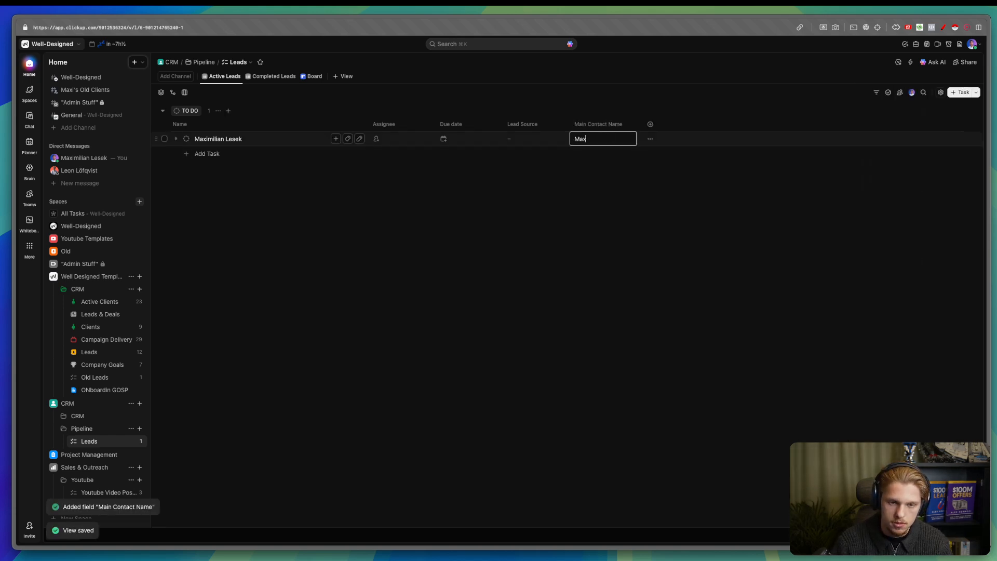
{"action": "key", "text": "Return"}
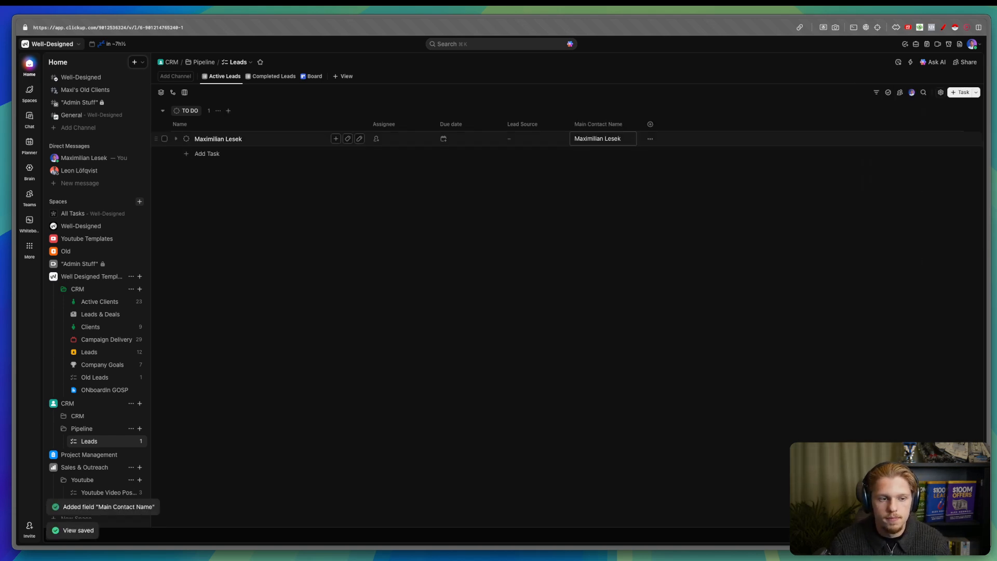
- Rename the lead to 'Floclick', assign it to yourself, and move Main Contact Name beside Assignee
{"action": "left_click", "coordinate": [361, 139]}
{"action": "key", "text": "super+BackSpace"}
{"action": "type", "text": "F"}
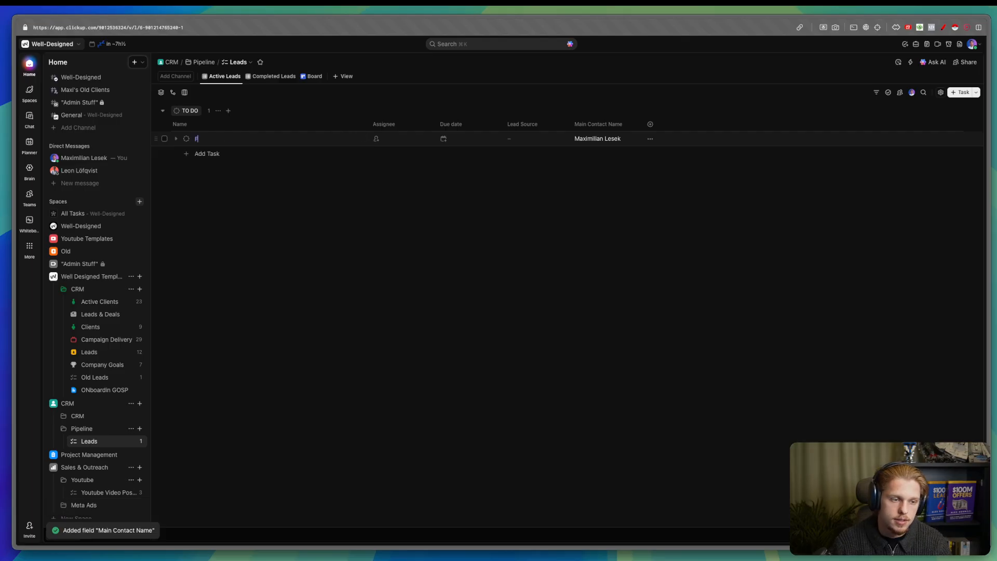
{"action": "type", "text": "loclick"}
{"action": "key", "text": "Return"}
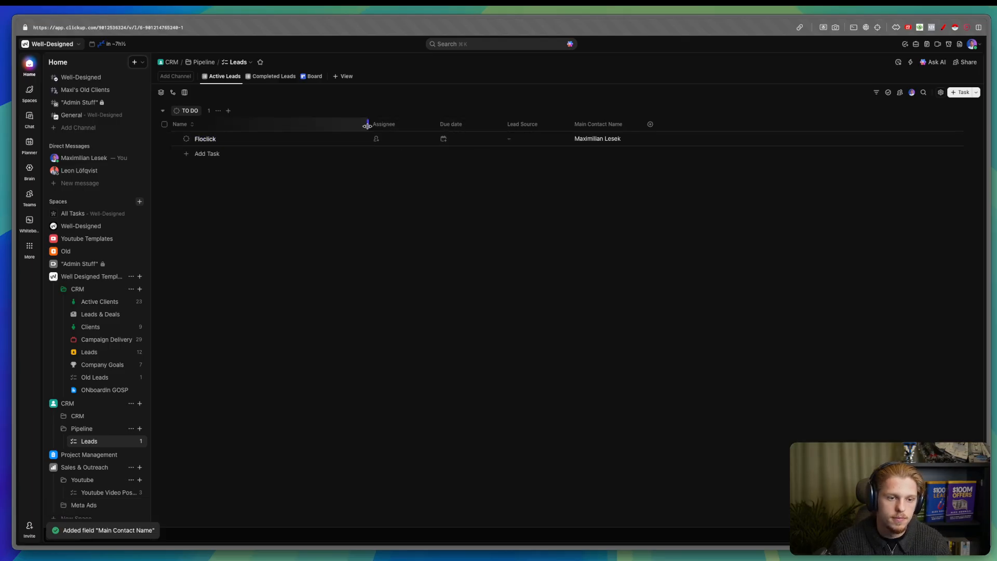
{"action": "left_click_drag", "start_coordinate": [367, 127], "coordinate": [338, 127]}
{"action": "left_click", "coordinate": [346, 139]}
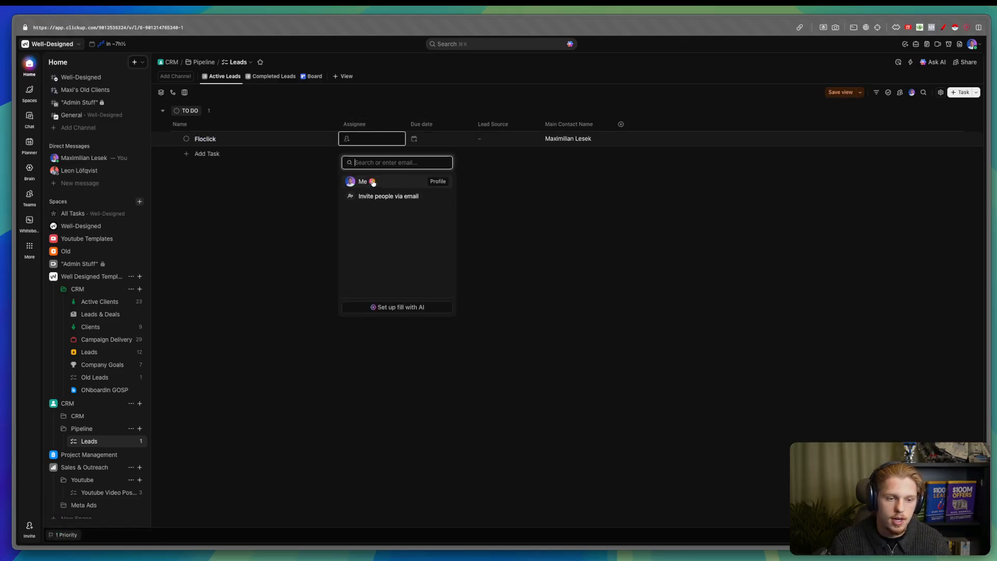
{"action": "left_click", "coordinate": [401, 181]}
{"action": "left_click_drag", "start_coordinate": [569, 124], "coordinate": [436, 124]}
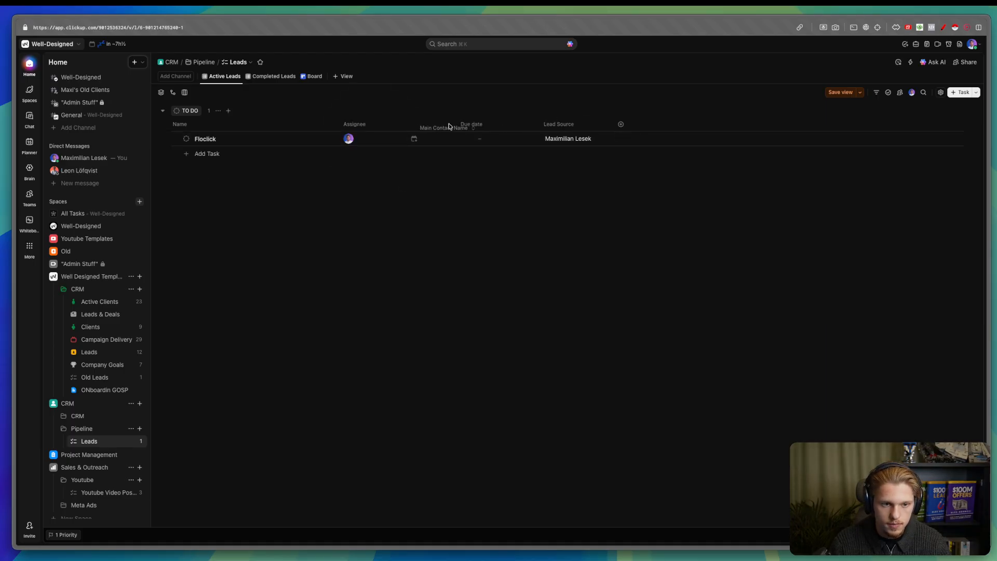
- Search for the existing Contact Email field and add it as a list column
{"action": "left_click", "coordinate": [620, 124]}
{"action": "type", "text": "m"}
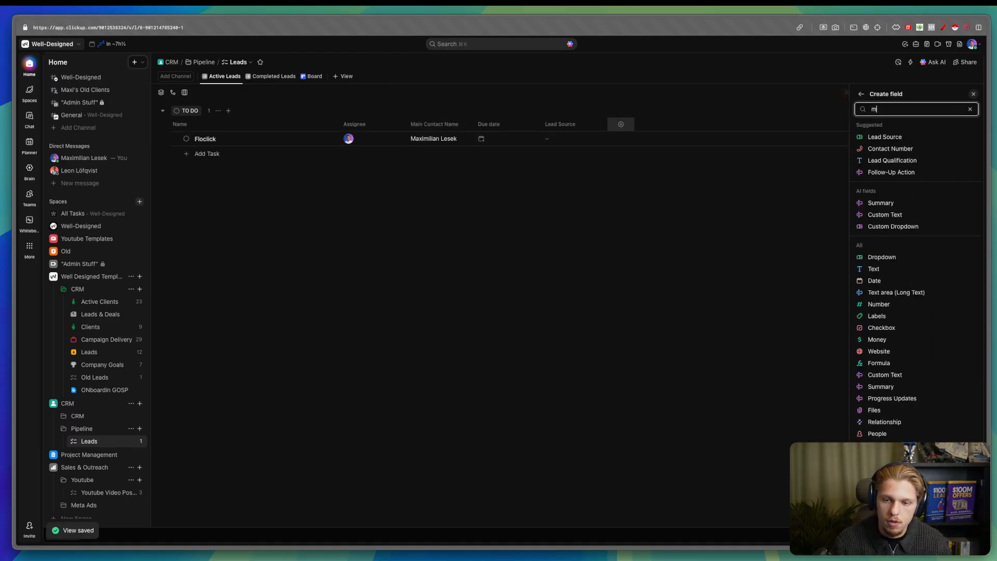
{"action": "type", "text": "ail"}
{"action": "key", "text": "alt+BackSpace"}
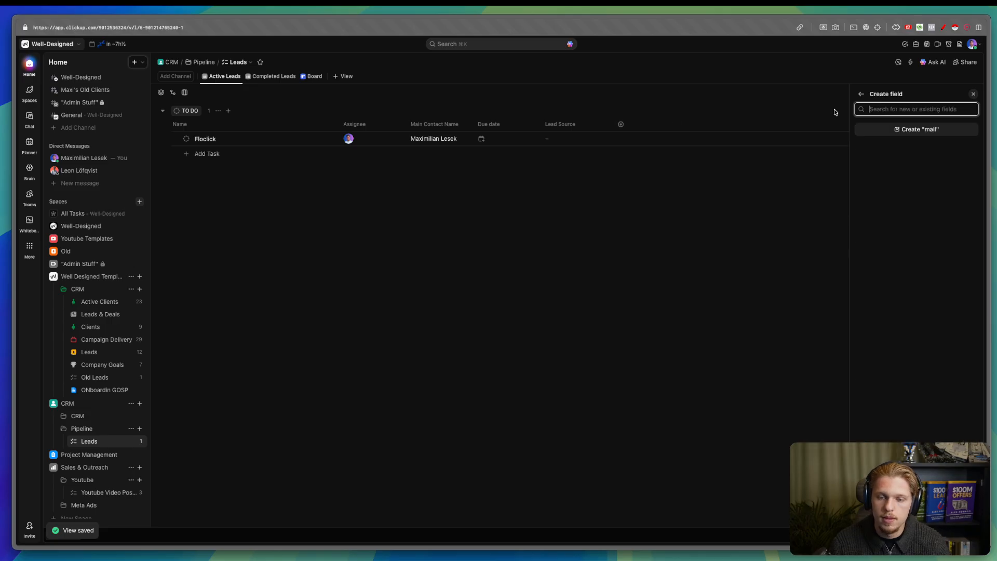
{"action": "type", "text": "emai"}
{"action": "key", "text": "alt+BackSpace"}
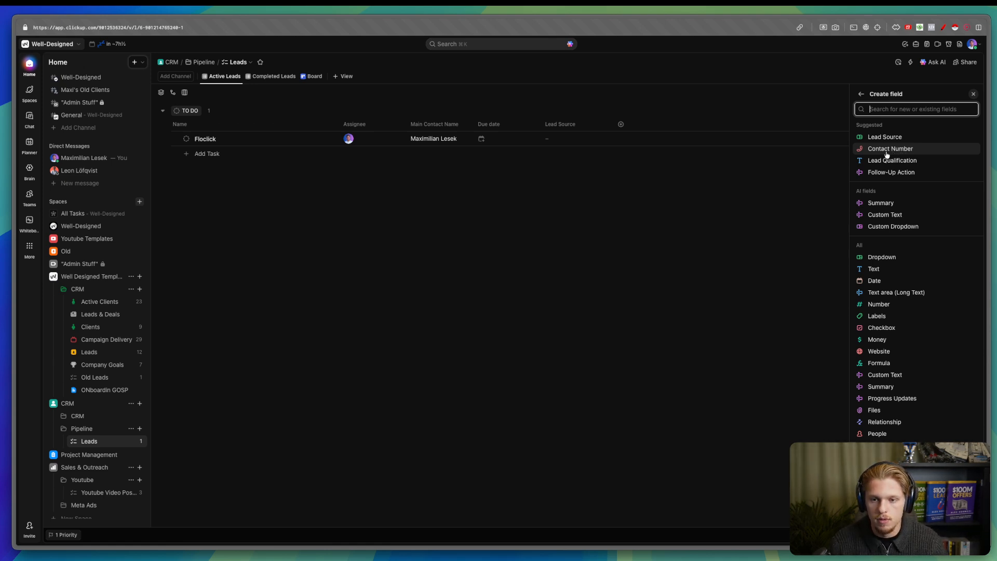
{"action": "type", "text": "e"}
{"action": "left_click", "coordinate": [964, 109]}
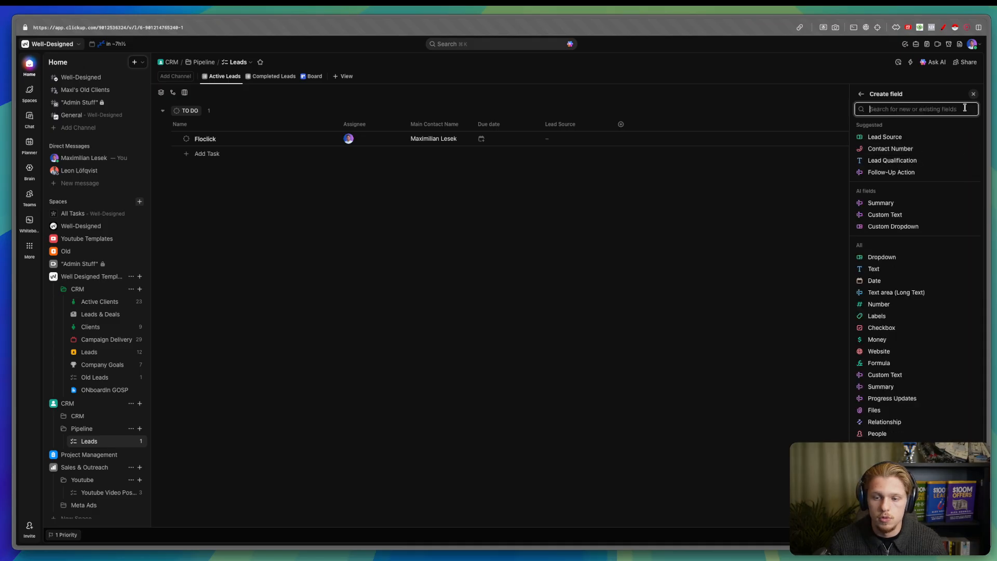
{"action": "key", "text": "ctrl+a"}
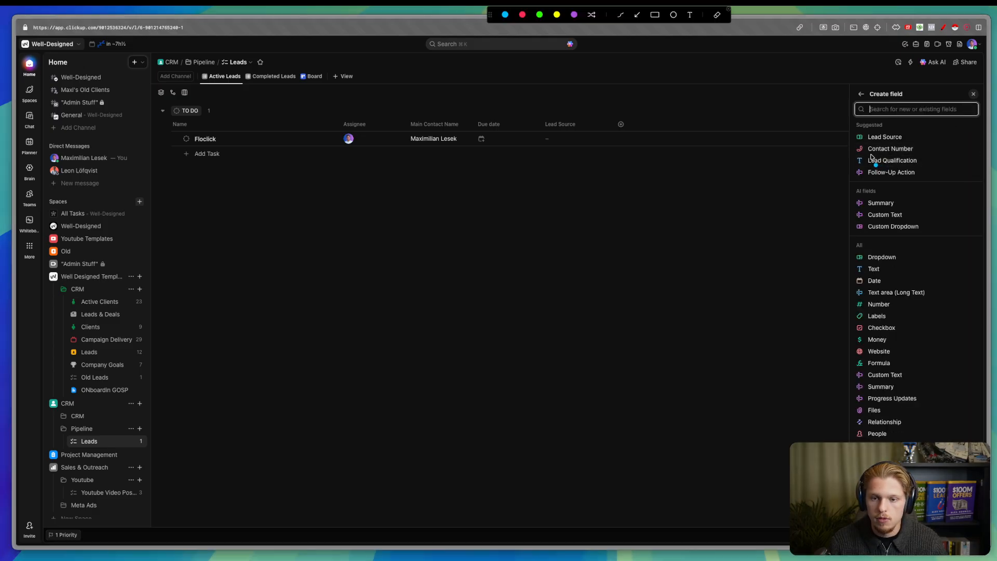
{"action": "left_click_drag", "start_coordinate": [871, 155], "coordinate": [901, 153]}
{"action": "key", "text": "Escape"}
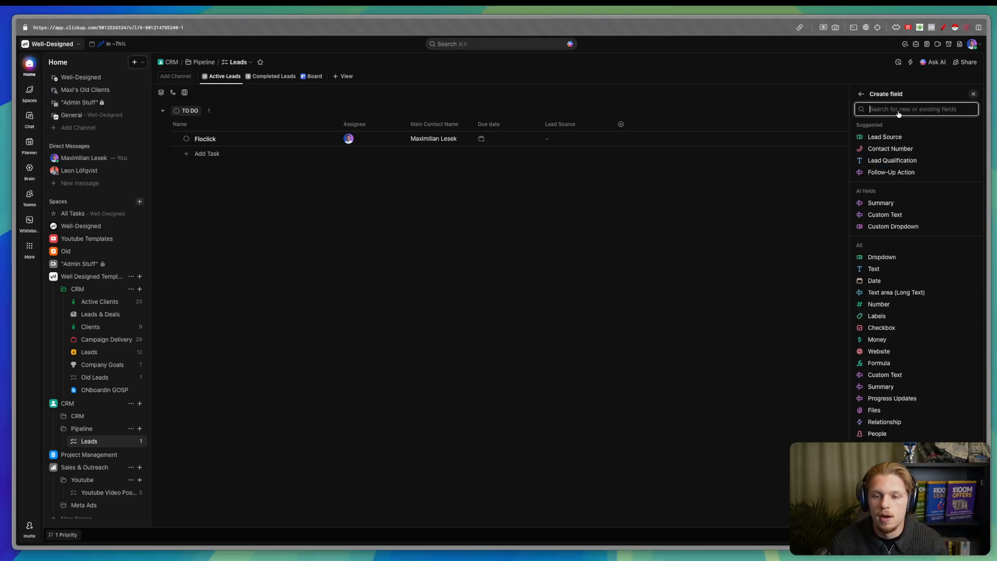
{"action": "type", "text": "emai"}
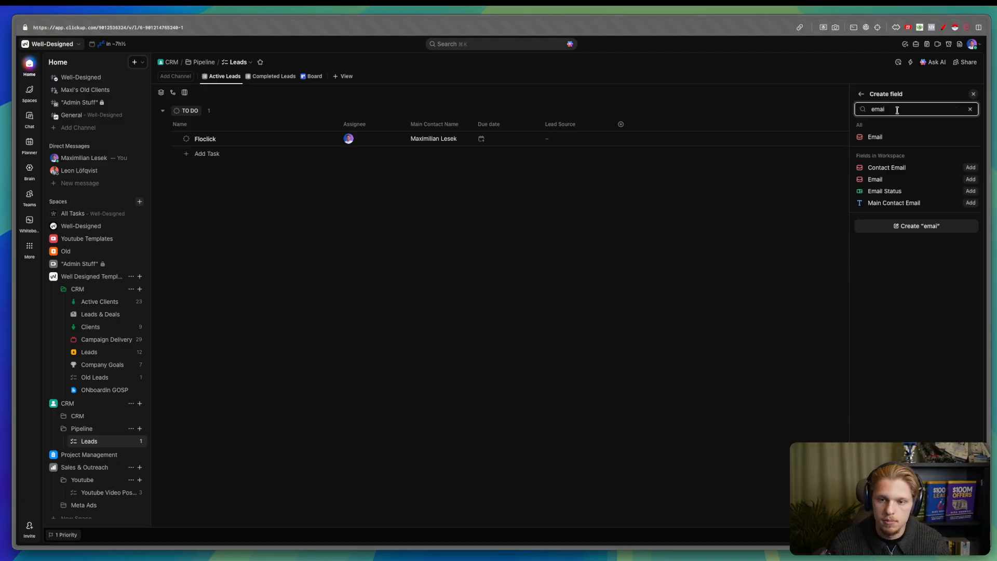
{"action": "left_click", "coordinate": [970, 167]}
{"action": "left_click", "coordinate": [531, 193]}
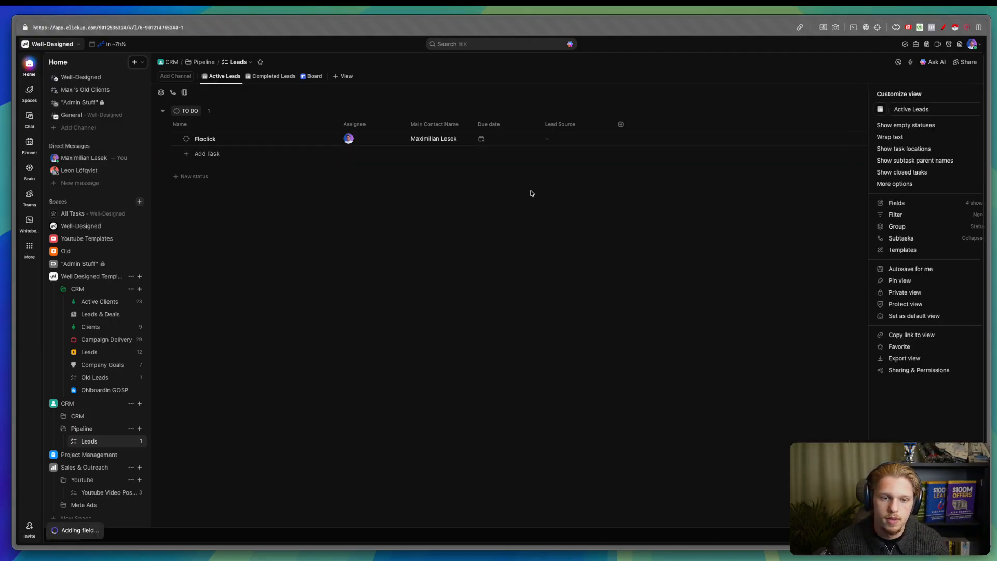
- Enter Floclick's contact e-mail address and move the column after Main Contact Name
{"action": "left_click", "coordinate": [649, 139]}
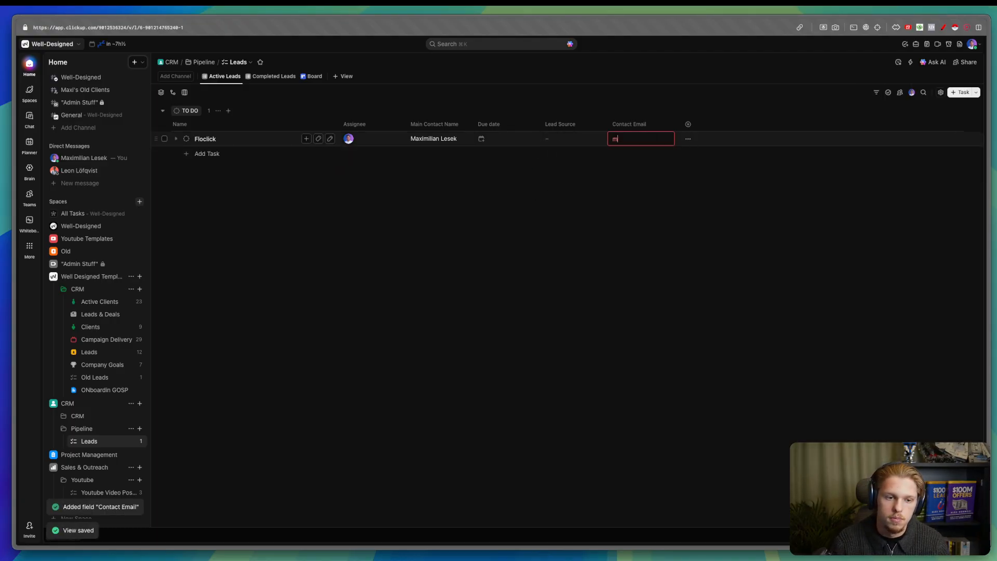
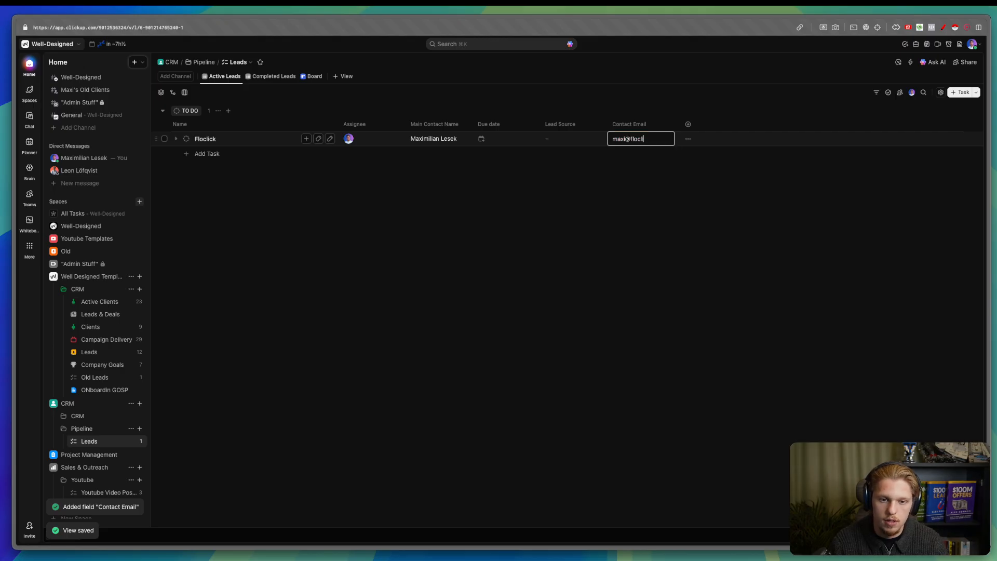
{"action": "key", "text": "Return"}
{"action": "left_click_drag", "start_coordinate": [629, 124], "coordinate": [491, 124]}
- Start a new field in the Leads list and choose the Dropdown type
{"action": "left_click", "coordinate": [686, 124]}
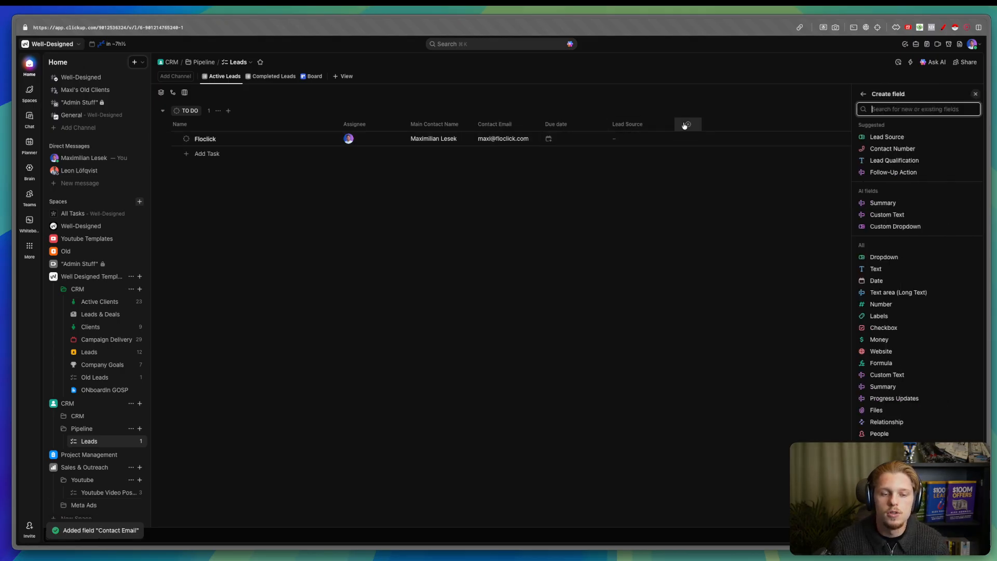
{"action": "scroll", "coordinate": [948, 249], "scroll_direction": "down", "scroll_amount": 5}
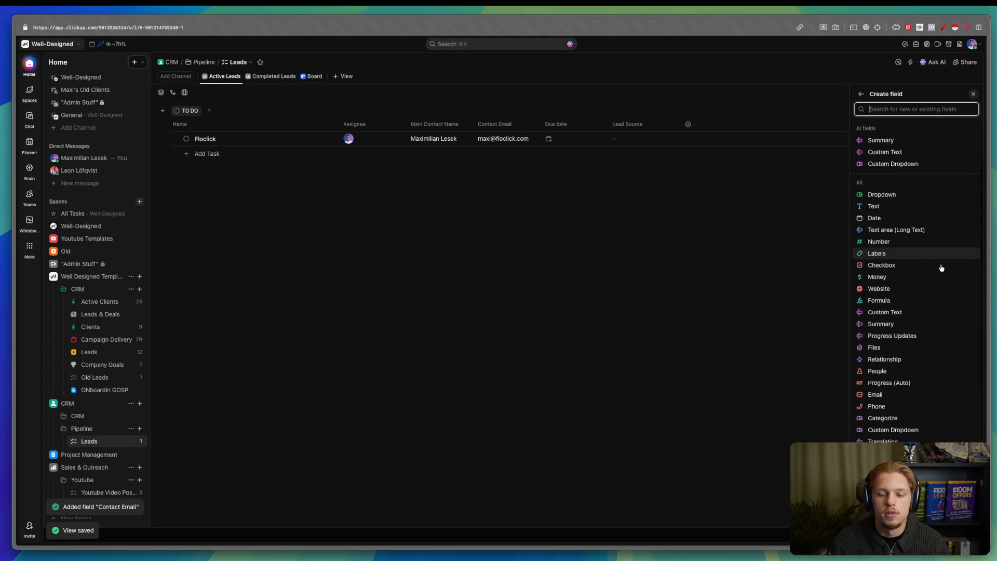
{"action": "scroll", "coordinate": [937, 269], "scroll_direction": "up", "scroll_amount": 1}
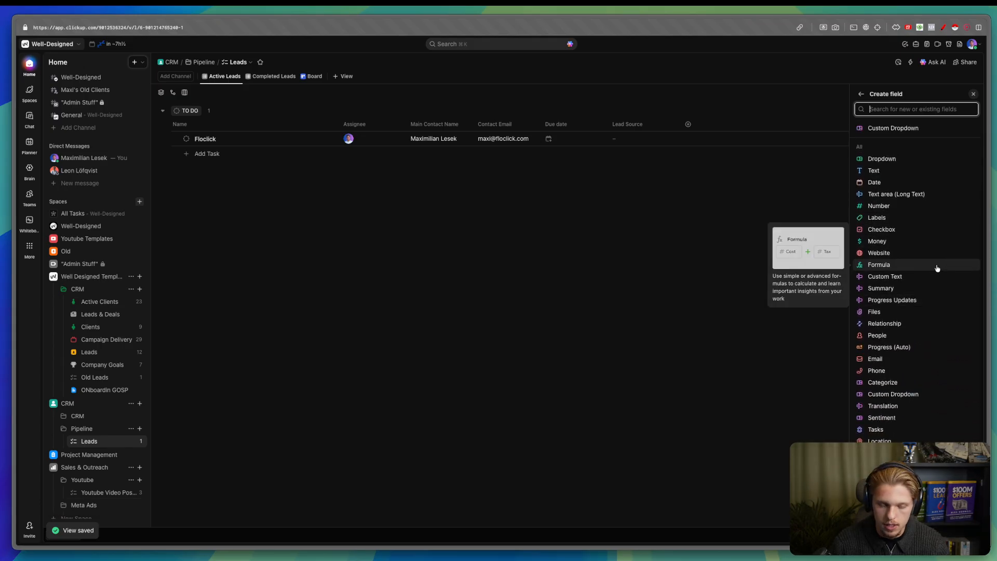
{"action": "type", "text": "loc"}
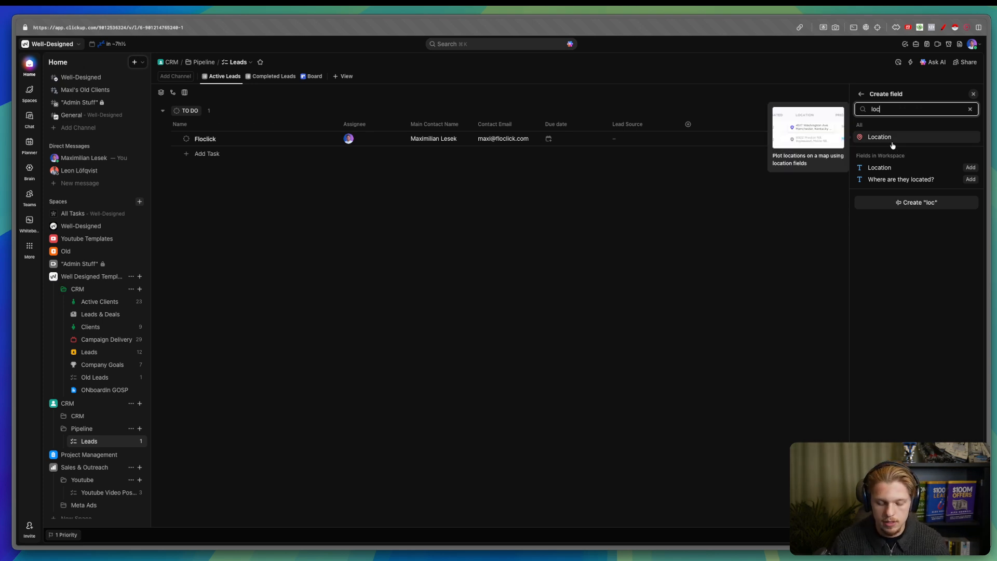
{"action": "key", "text": "BackSpace"}
{"action": "key", "text": "BackSpace"}
{"action": "key", "text": "BackSpace"}
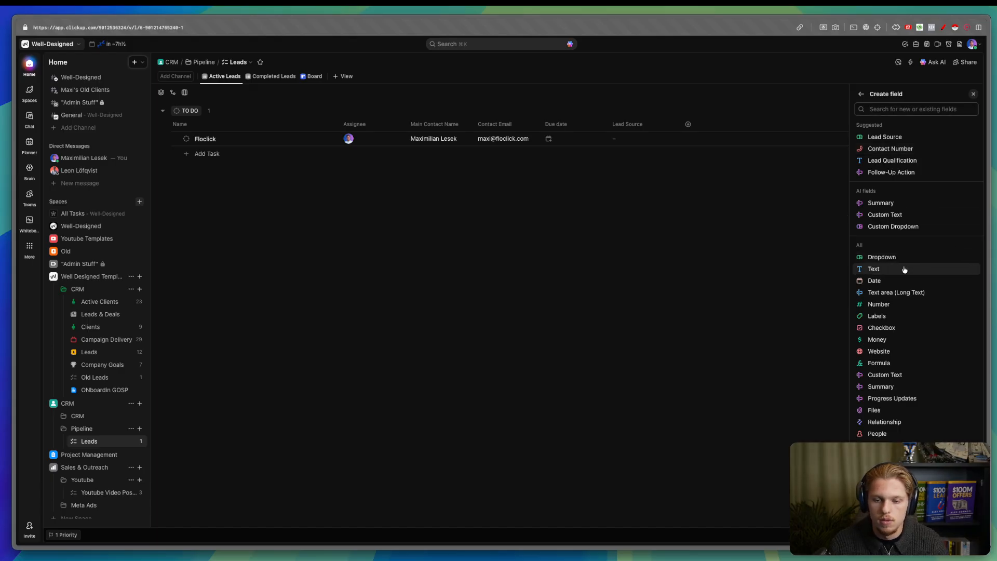
{"action": "left_click", "coordinate": [905, 270]}
{"action": "type", "text": "T"}
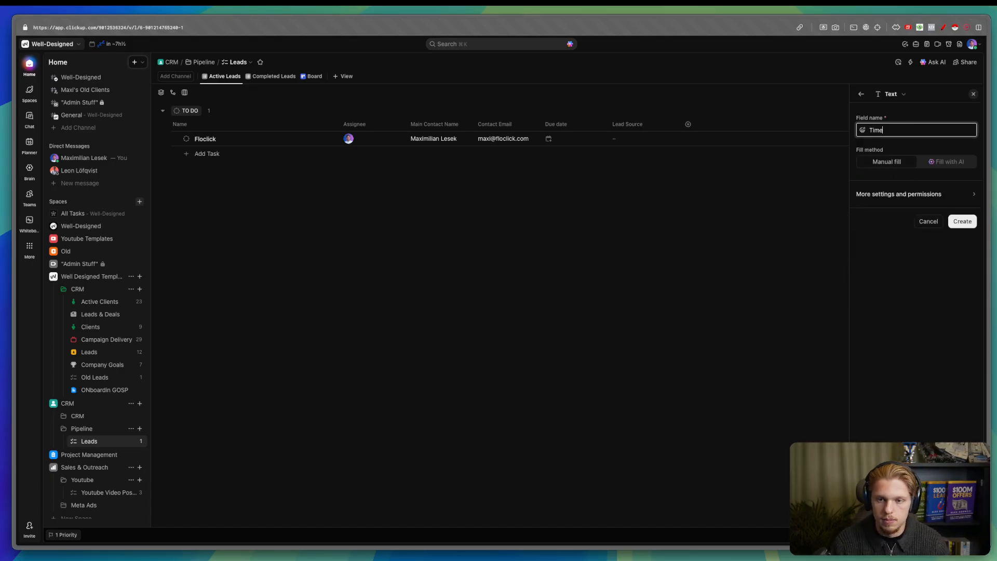
{"action": "type", "text": "ime"}
{"action": "key", "text": "BackSpace"}
{"action": "key", "text": "BackSpace"}
{"action": "key", "text": "BackSpace"}
{"action": "key", "text": "BackSpace"}
{"action": "left_click", "coordinate": [861, 94]}
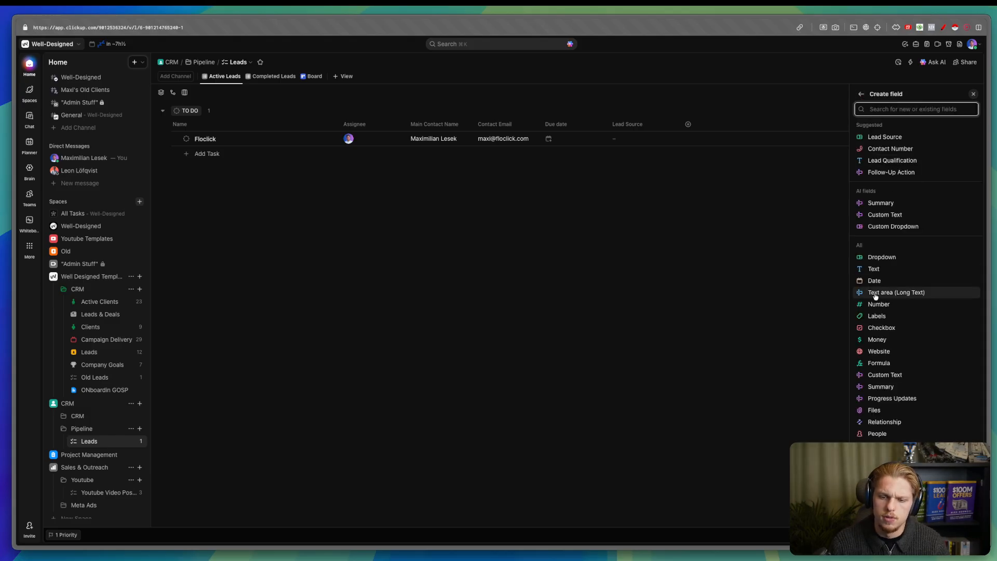
{"action": "left_click", "coordinate": [877, 257]}
- Name the dropdown Timezone and give it options GMT+1, GMT and EST
{"action": "type", "text": "Timezon"}
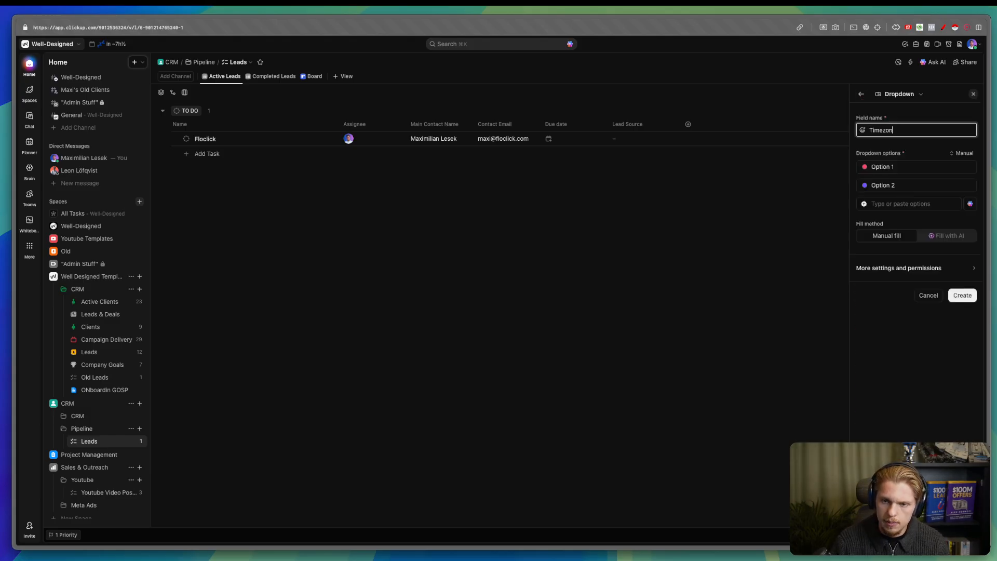
{"action": "type", "text": "e"}
{"action": "key", "text": "Tab"}
{"action": "type", "text": "GM"}
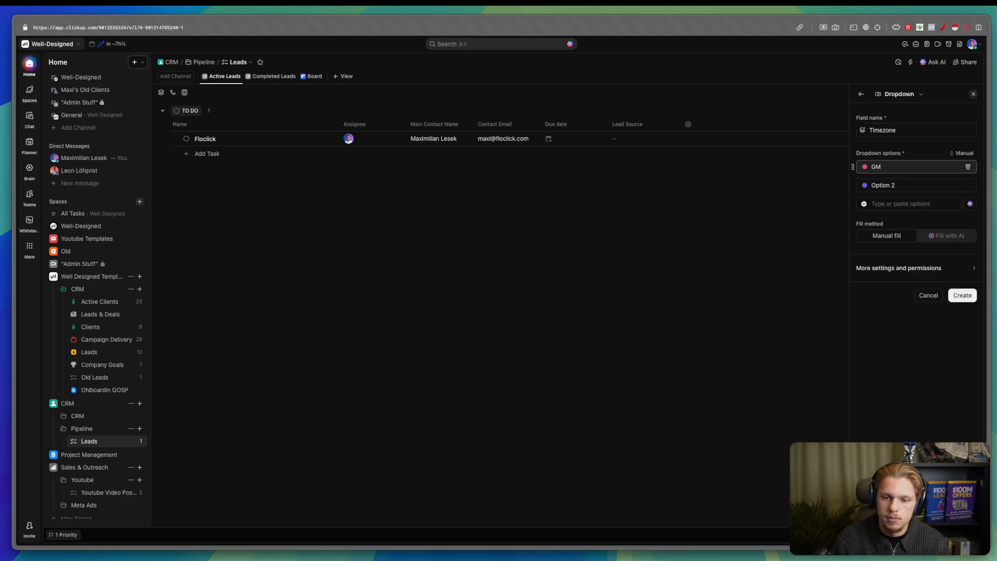
{"action": "type", "text": "T+1"}
{"action": "left_click", "coordinate": [943, 182]}
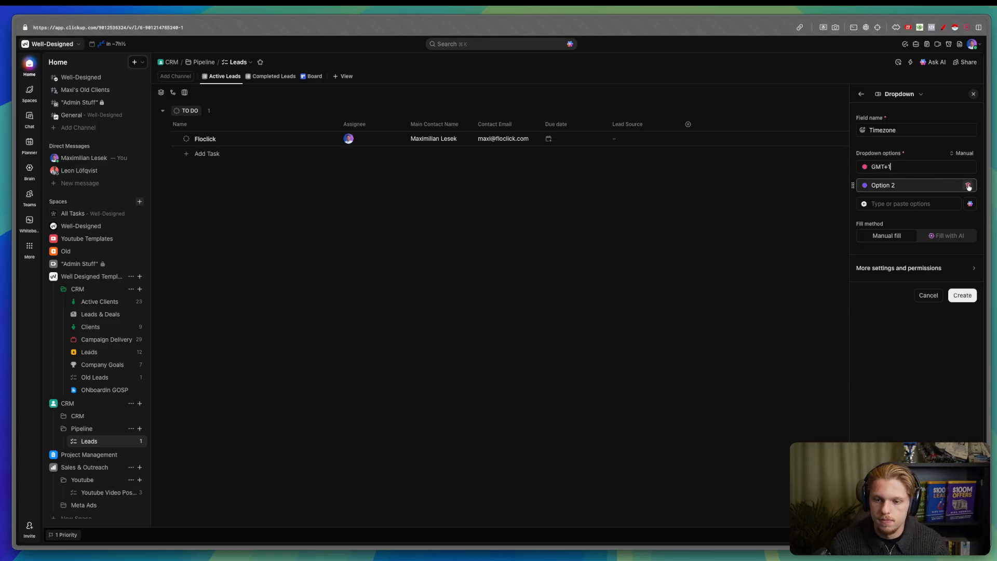
{"action": "type", "text": "GMT"}
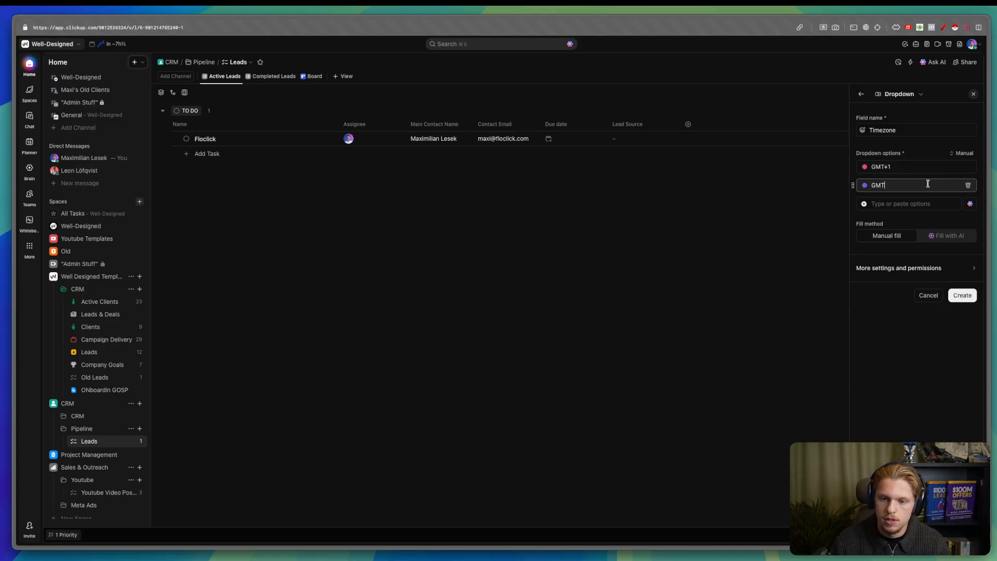
{"action": "left_click", "coordinate": [916, 202]}
{"action": "type", "text": "EST"}
- Colour the GMT+1 option green and create the Timezone field
{"action": "left_click", "coordinate": [864, 166]}
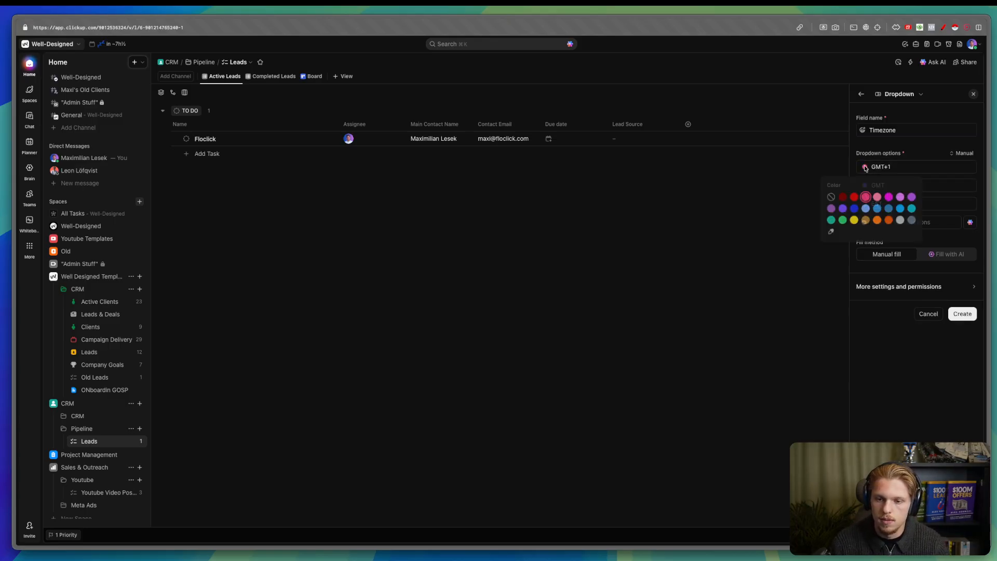
{"action": "left_click", "coordinate": [842, 220]}
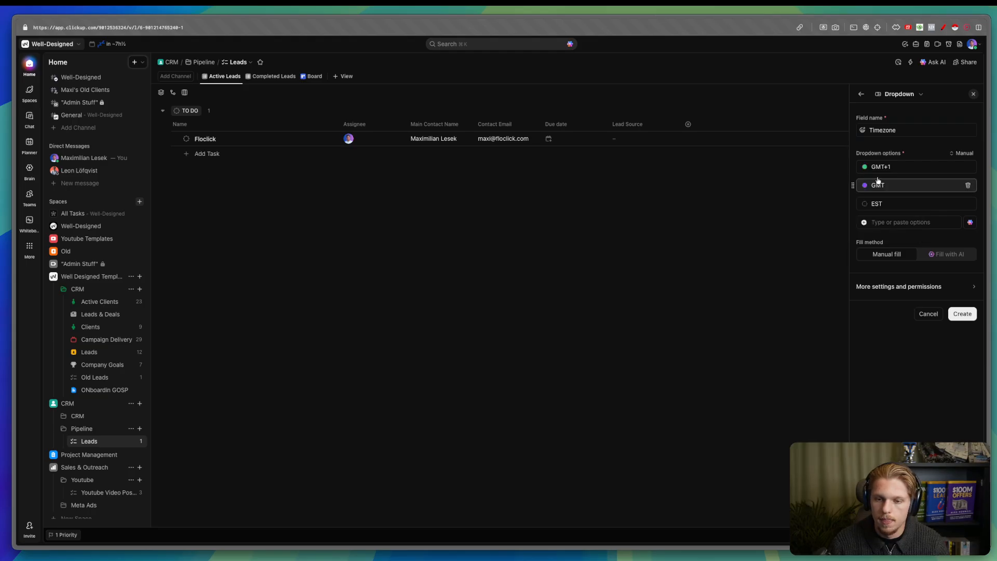
{"action": "left_click", "coordinate": [864, 204]}
{"action": "left_click", "coordinate": [832, 234]}
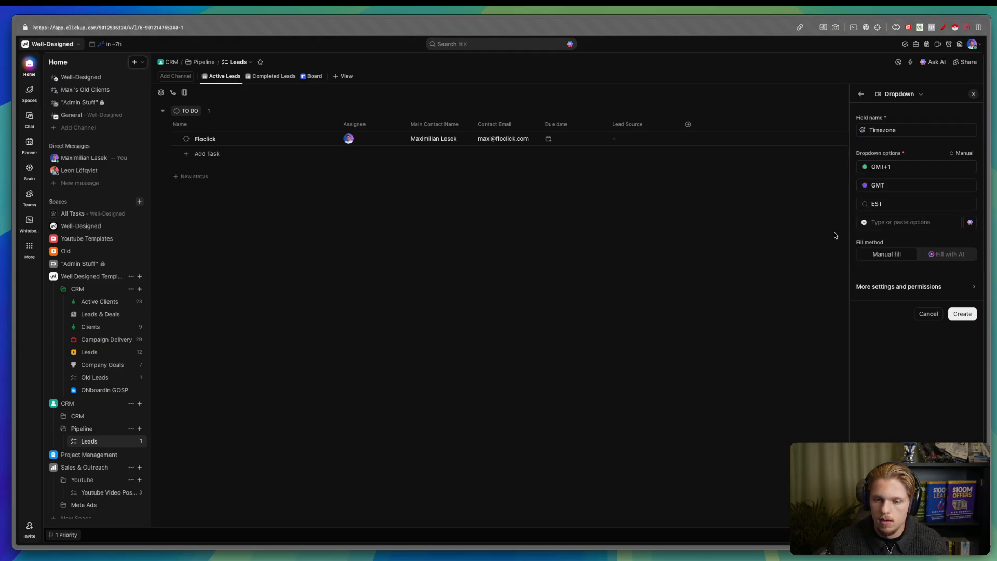
{"action": "left_click", "coordinate": [865, 167]}
{"action": "left_click", "coordinate": [865, 168]}
{"action": "left_click", "coordinate": [957, 312]}
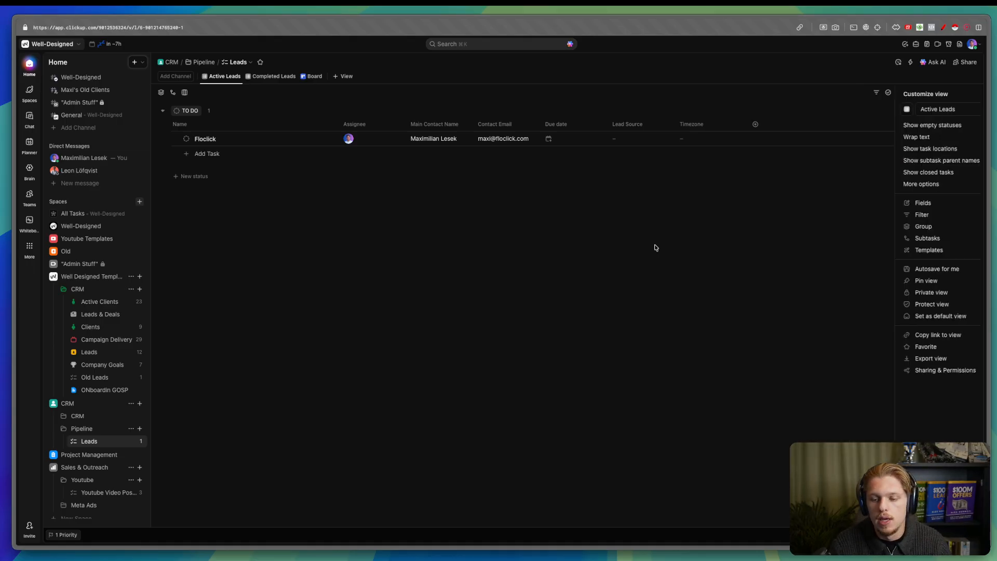
- Set Floclick's Timezone to GMT+1 and move Timezone and Lead Source before Due date
{"action": "left_click", "coordinate": [708, 138]}
{"action": "left_click", "coordinate": [722, 189]}
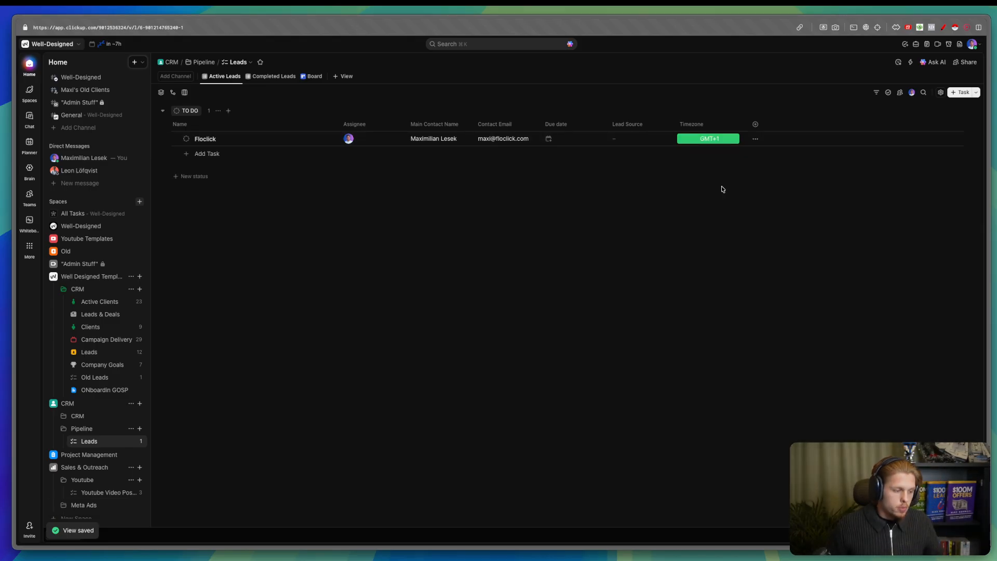
{"action": "left_click_drag", "start_coordinate": [703, 129], "coordinate": [568, 130]}
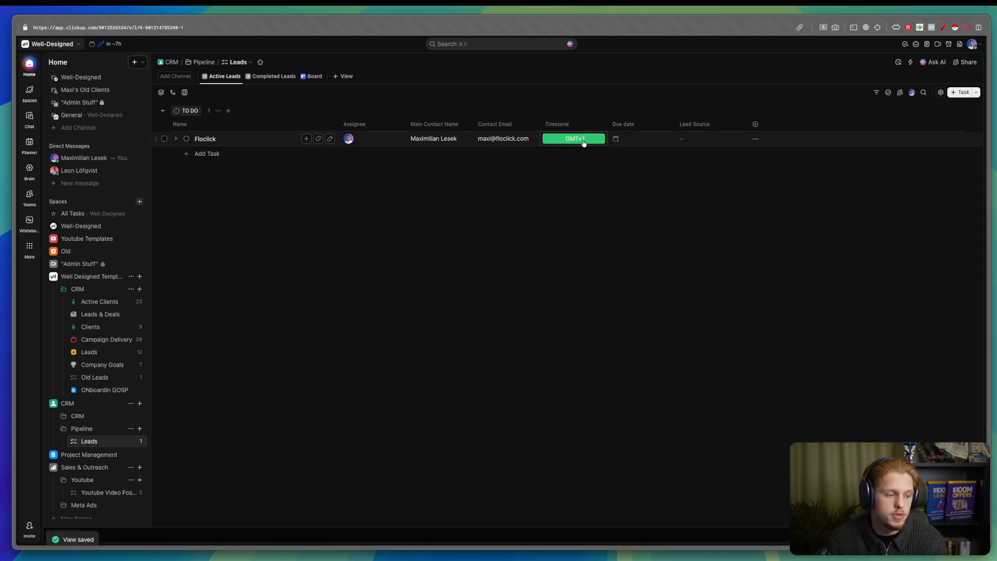
{"action": "left_click", "coordinate": [765, 130]}
{"action": "left_click_drag", "start_coordinate": [731, 130], "coordinate": [639, 130]}
- Set Floclick's Lead Source to Youtube, then open the template CRM's Leads list
{"action": "left_click", "coordinate": [643, 139]}
{"action": "left_click", "coordinate": [647, 237]}
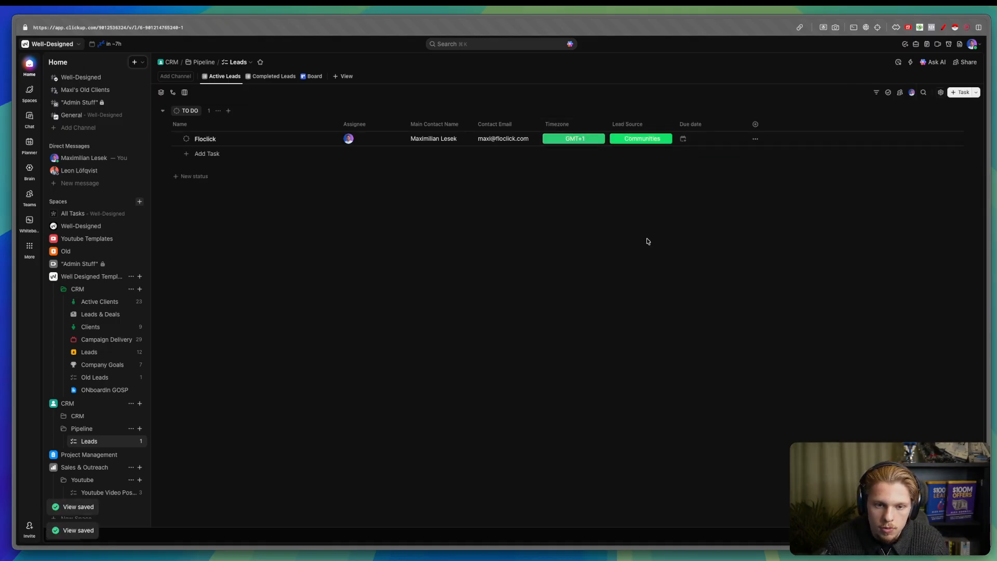
{"action": "left_click", "coordinate": [642, 139]}
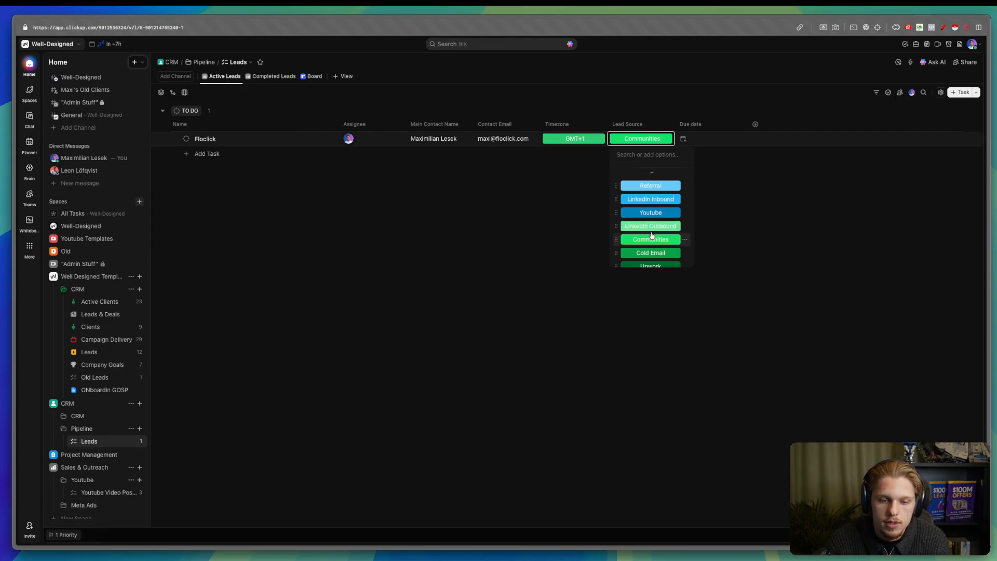
{"action": "left_click", "coordinate": [653, 216]}
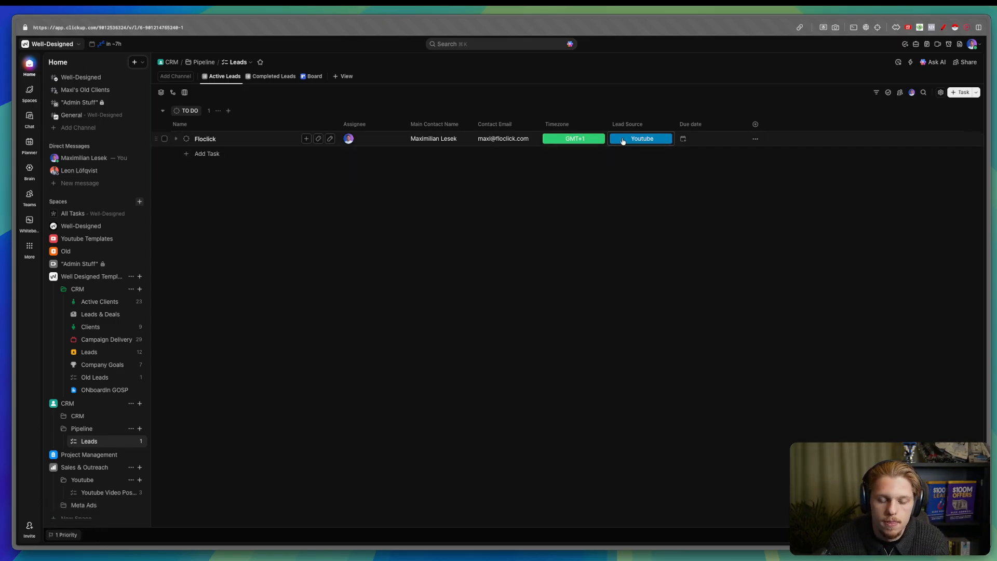
{"action": "left_click", "coordinate": [623, 141]}
{"action": "left_click", "coordinate": [749, 124]}
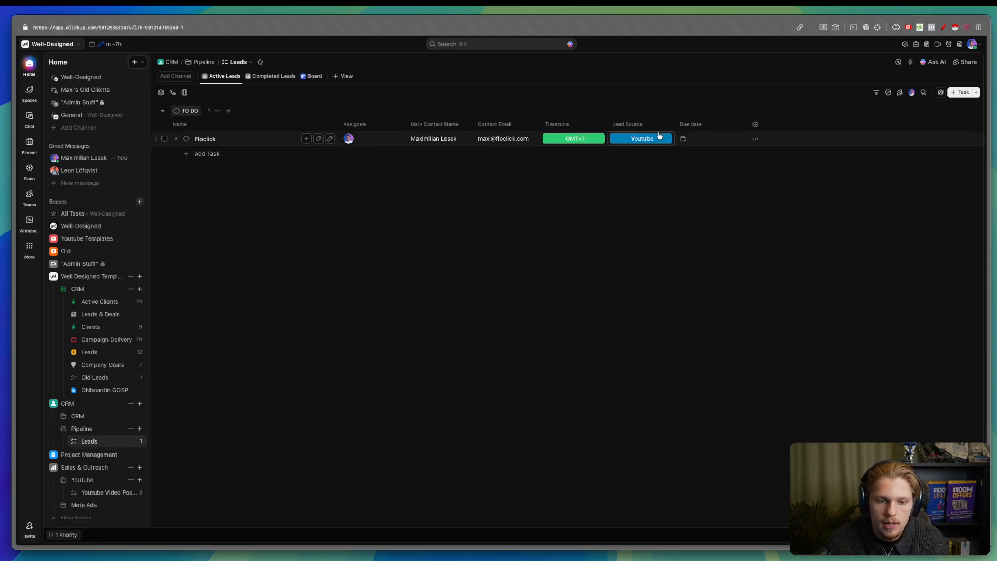
{"action": "left_click", "coordinate": [103, 354]}
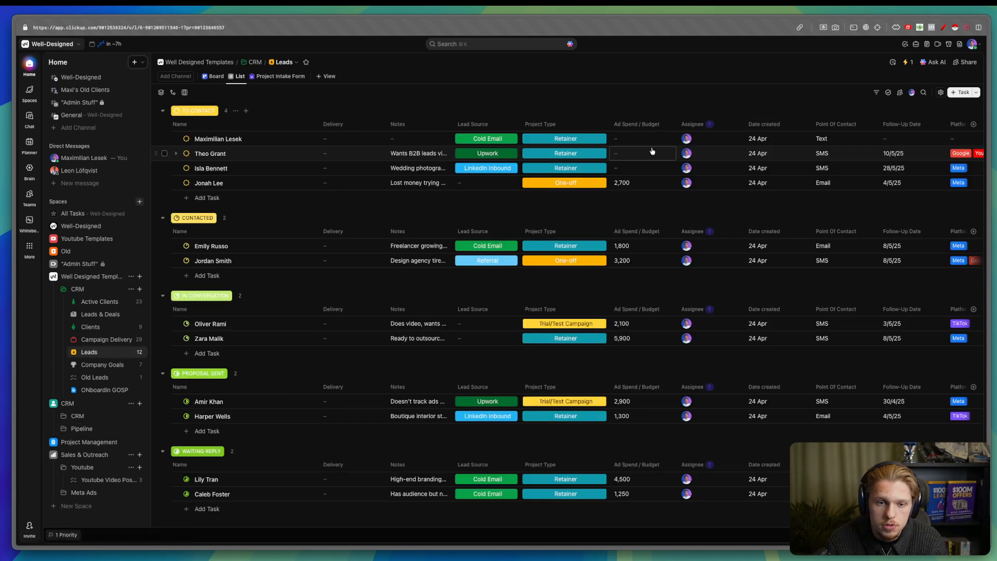
- Give the Leads list under Pipeline the contact-book icon and open that list
{"action": "scroll", "coordinate": [742, 156], "scroll_direction": "right", "scroll_amount": 5}
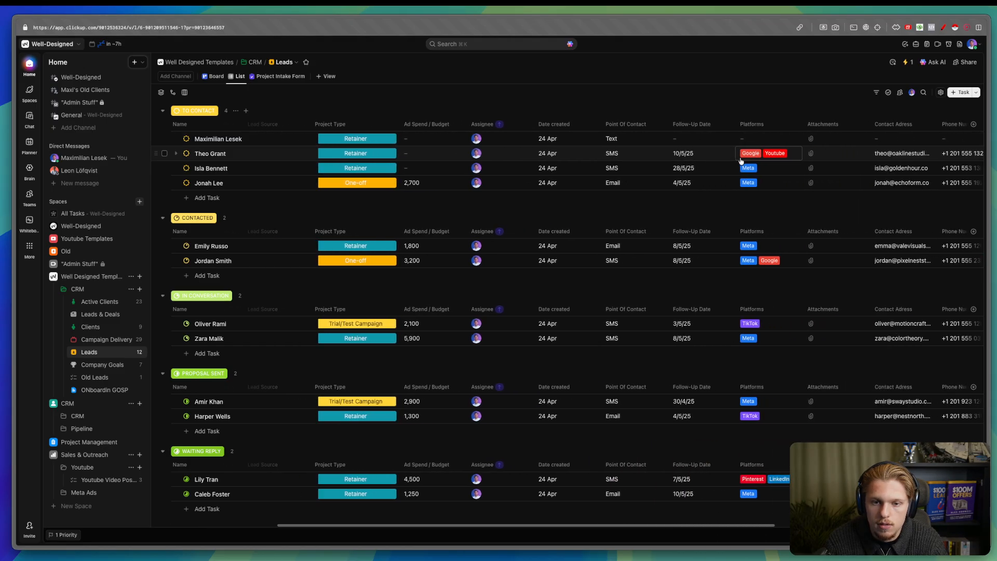
{"action": "scroll", "coordinate": [741, 160], "scroll_direction": "right", "scroll_amount": 12}
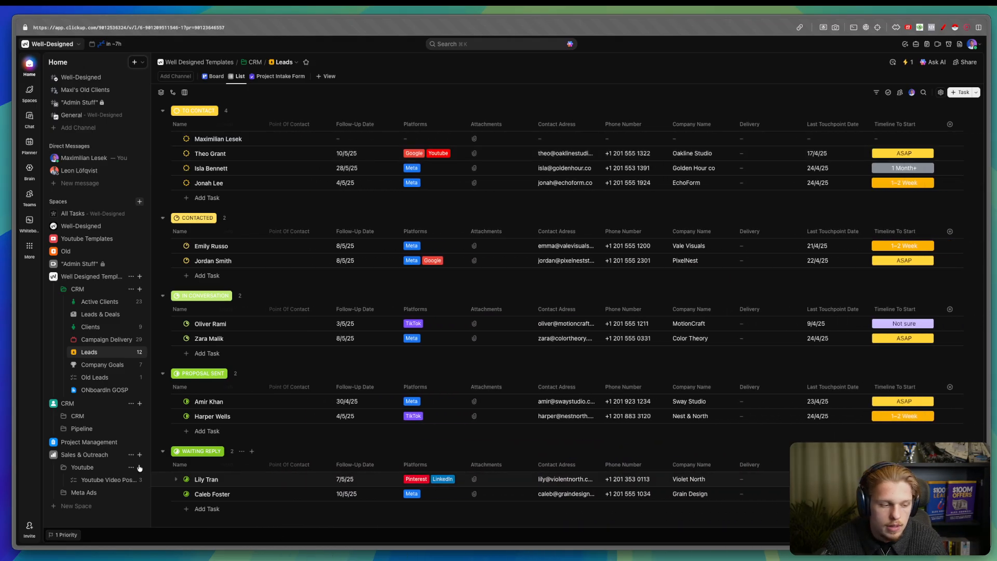
{"action": "left_click", "coordinate": [64, 429]}
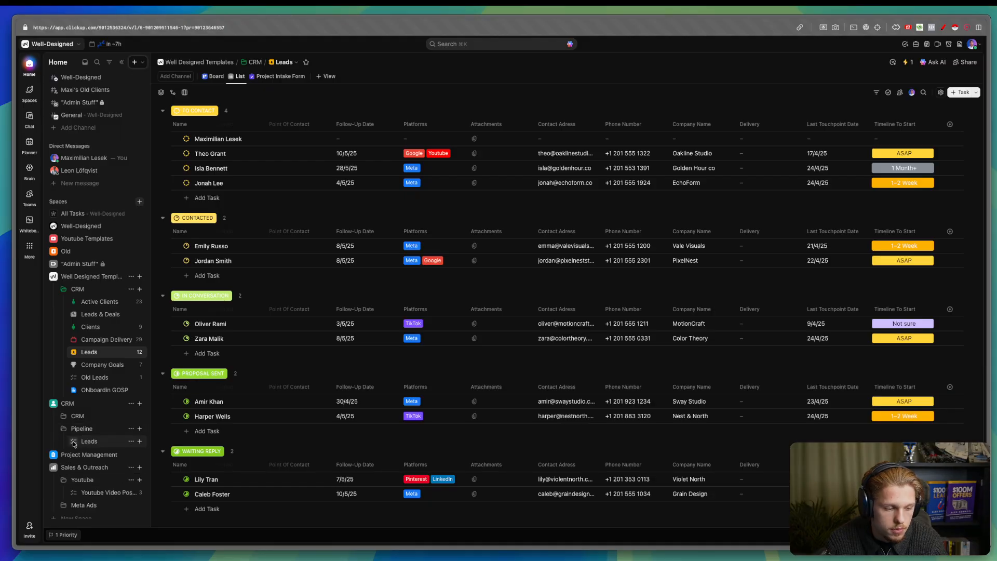
{"action": "left_click", "coordinate": [74, 441]}
{"action": "left_click", "coordinate": [132, 347]}
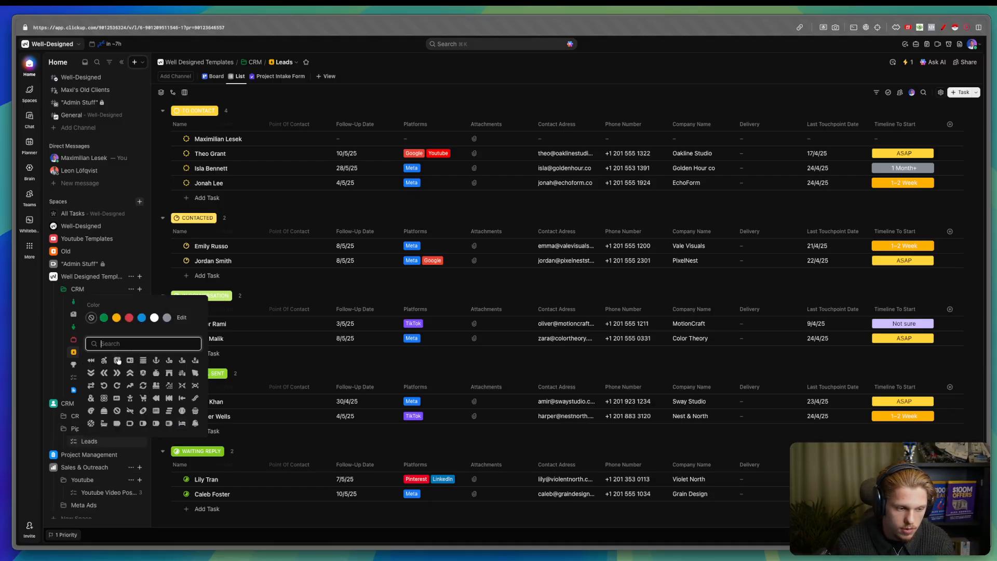
{"action": "left_click", "coordinate": [118, 360]}
{"action": "left_click", "coordinate": [93, 459]}
{"action": "left_click", "coordinate": [102, 443]}
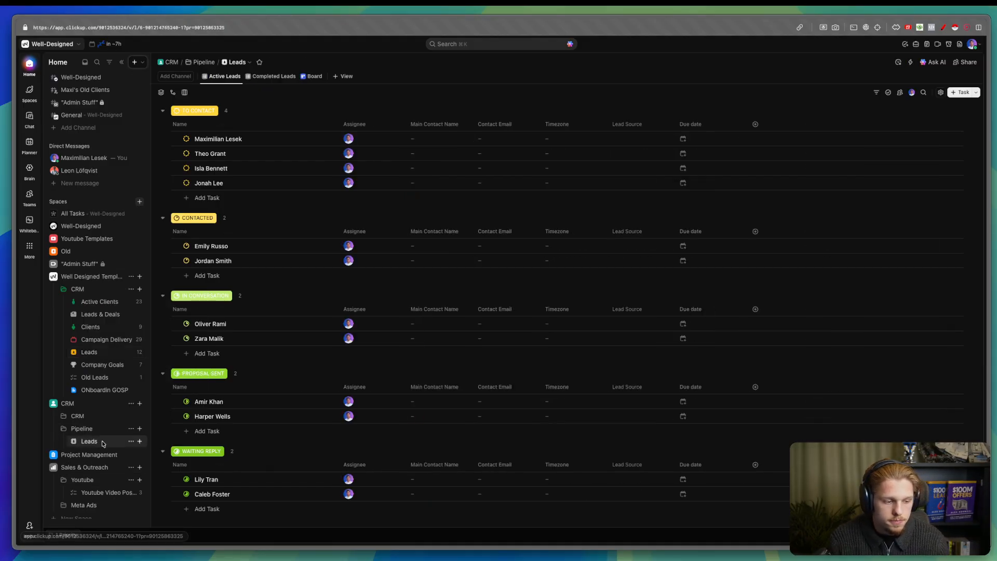
- Add Last Touchpoint Date, set Floclick's to Today, and place it before Due date
{"action": "left_click", "coordinate": [755, 125]}
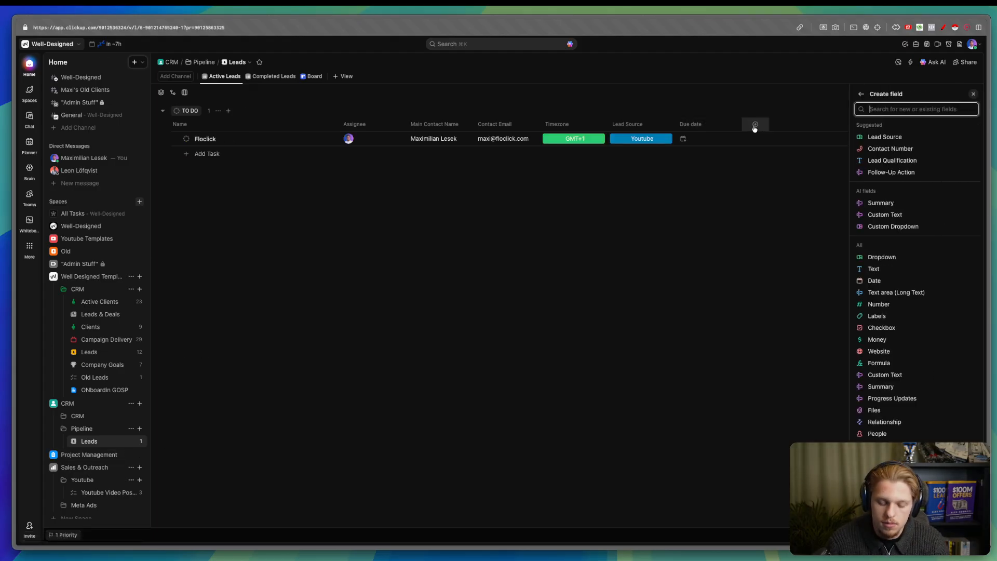
{"action": "type", "text": "las"}
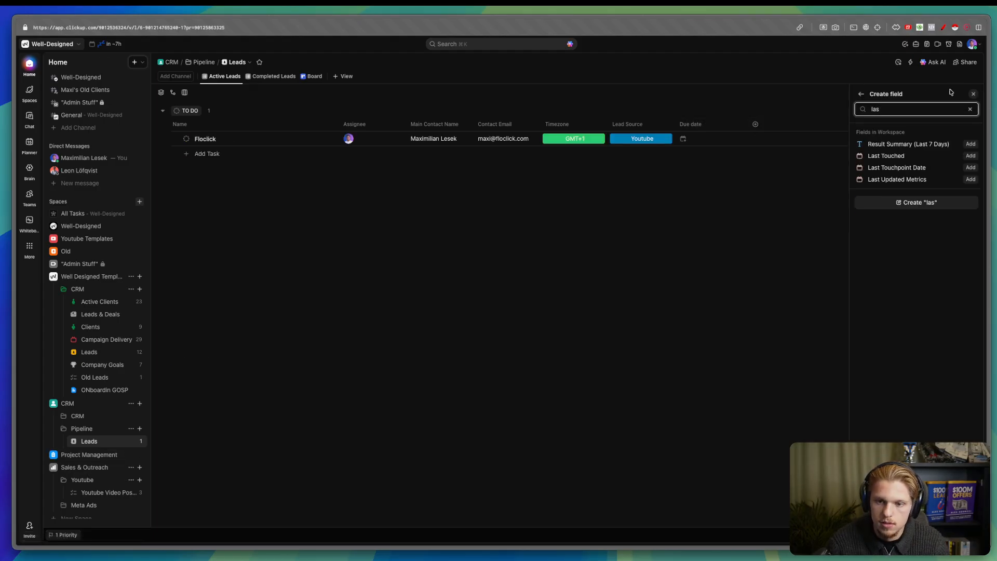
{"action": "left_click", "coordinate": [970, 168]}
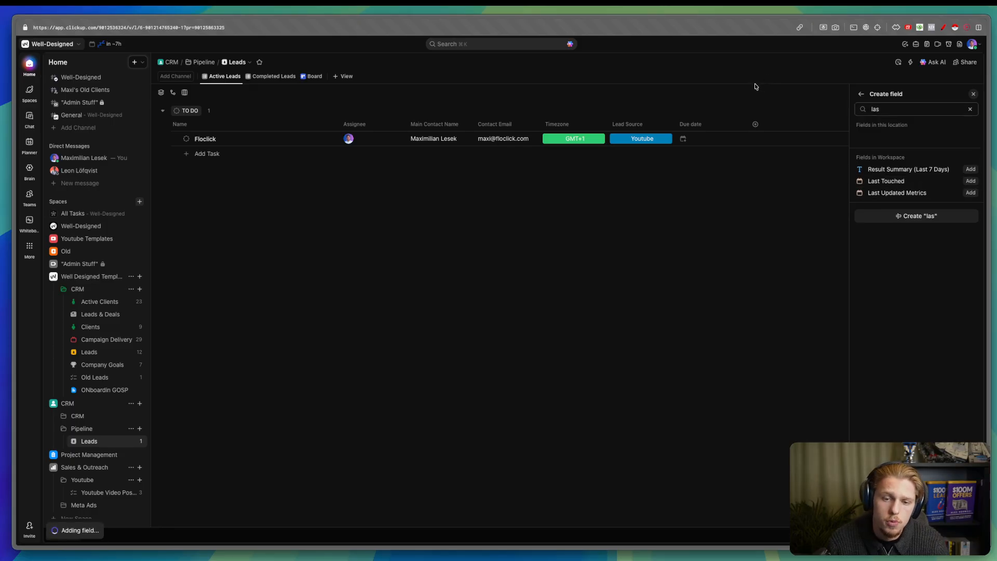
{"action": "left_click", "coordinate": [768, 139]}
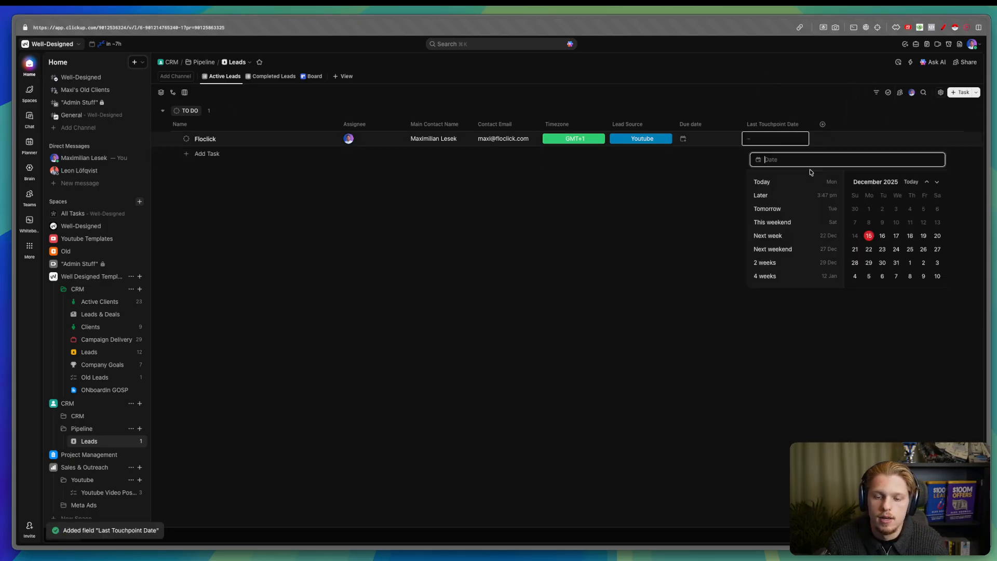
{"action": "left_click", "coordinate": [868, 235]}
{"action": "left_click", "coordinate": [804, 113]}
{"action": "left_click_drag", "start_coordinate": [745, 125], "coordinate": [698, 124]}
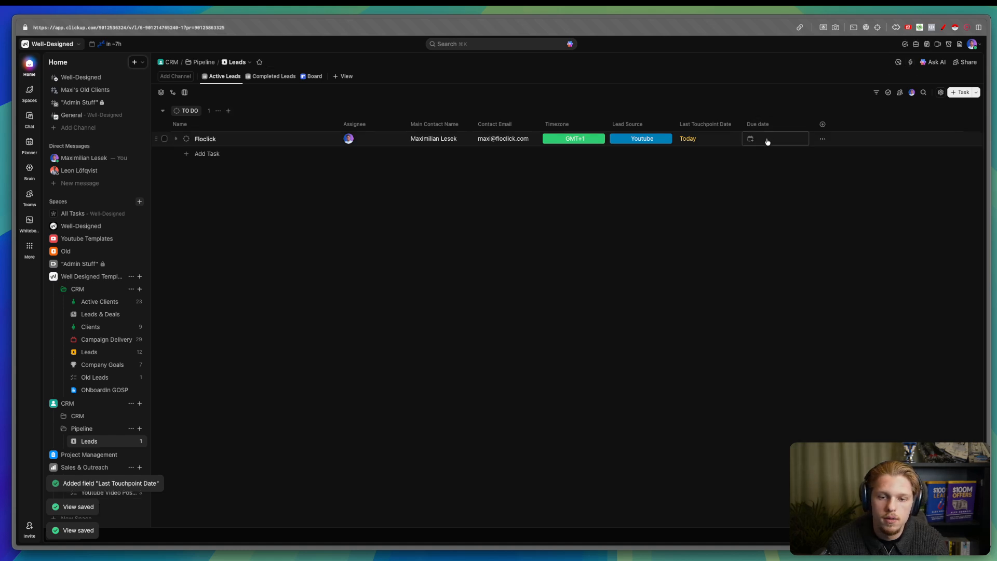
- Look over Floclick's due date and the automations and AI fields panel without changing anything
{"action": "left_click", "coordinate": [768, 140]}
{"action": "left_click", "coordinate": [797, 98]}
{"action": "left_click", "coordinate": [911, 63]}
{"action": "left_click", "coordinate": [910, 64]}
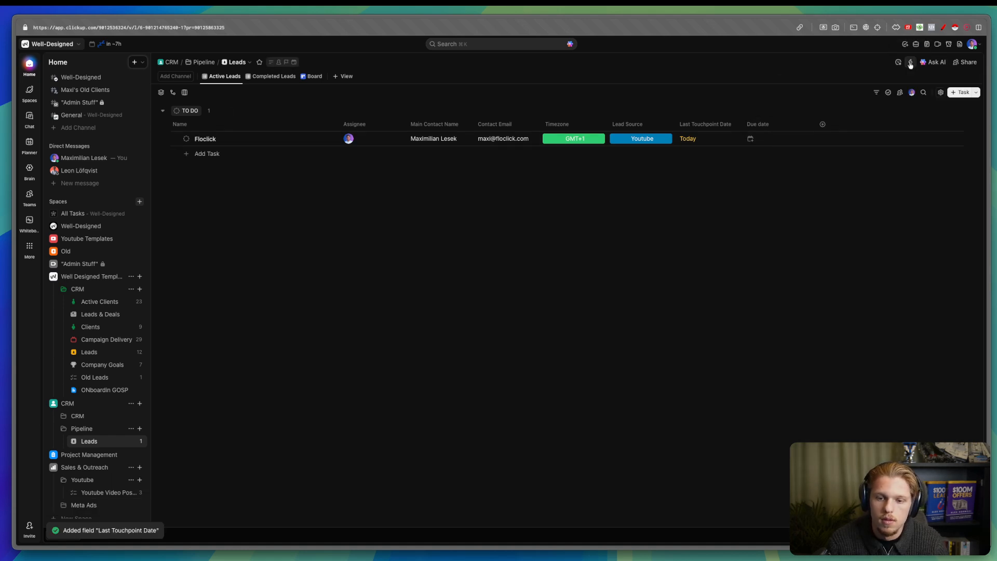
{"action": "left_click", "coordinate": [910, 64]}
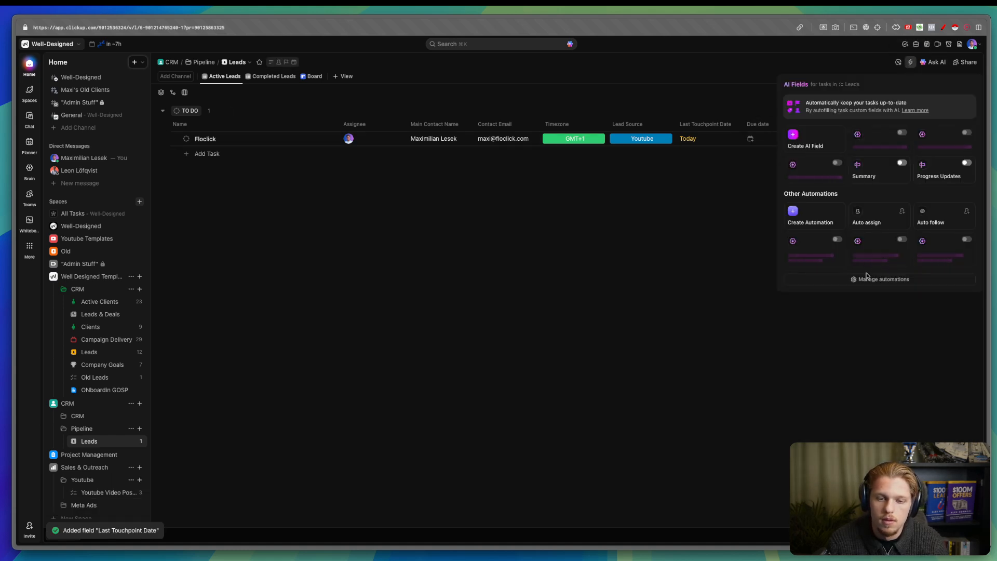
{"action": "left_click", "coordinate": [653, 249]}
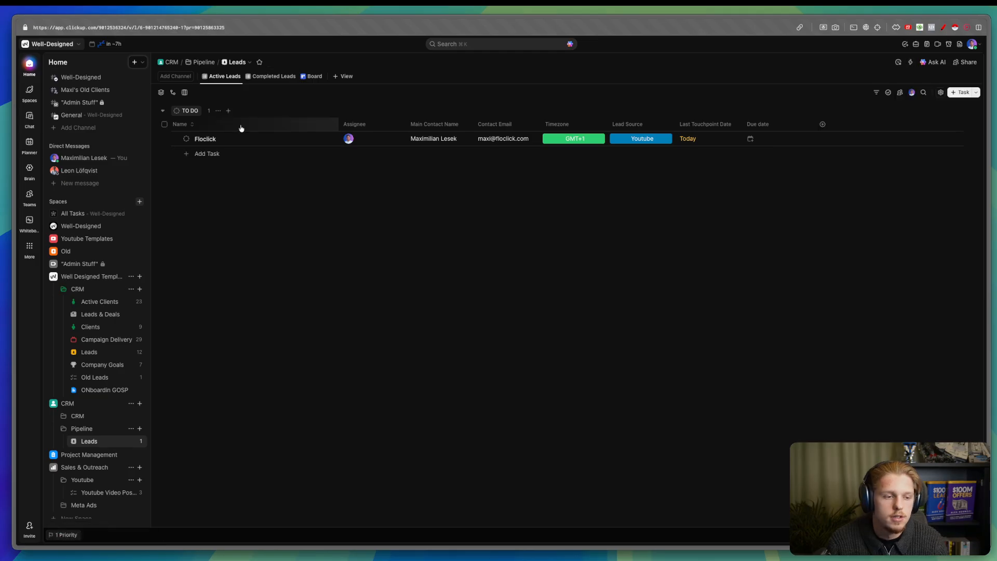
{"action": "left_click", "coordinate": [186, 139]}
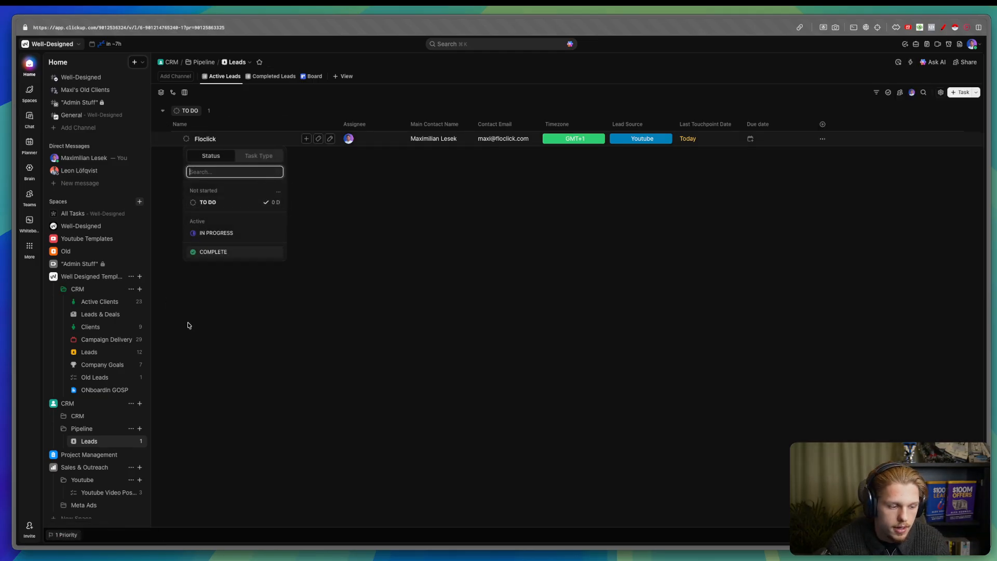
- Switch Leads to custom statuses and add a green WON and a LOST under Done
{"action": "left_click", "coordinate": [283, 194]}
{"action": "left_click", "coordinate": [297, 204]}
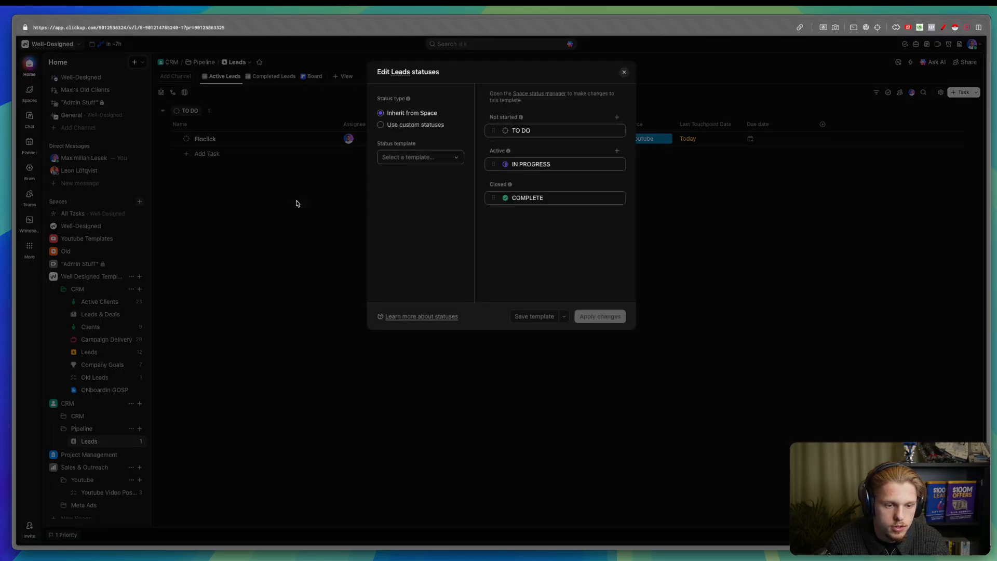
{"action": "left_click", "coordinate": [415, 125]}
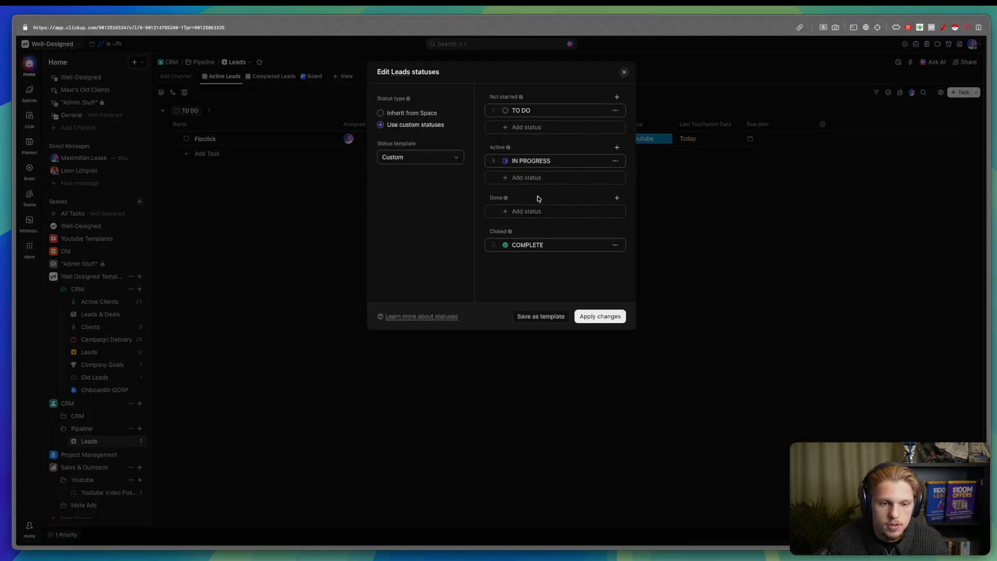
{"action": "left_click", "coordinate": [532, 213]}
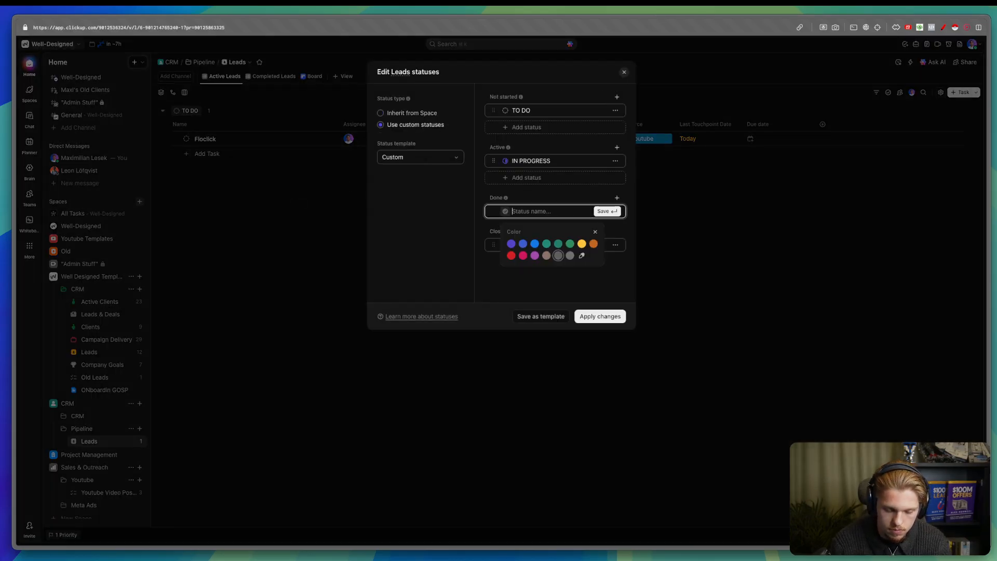
{"action": "type", "text": "WON"}
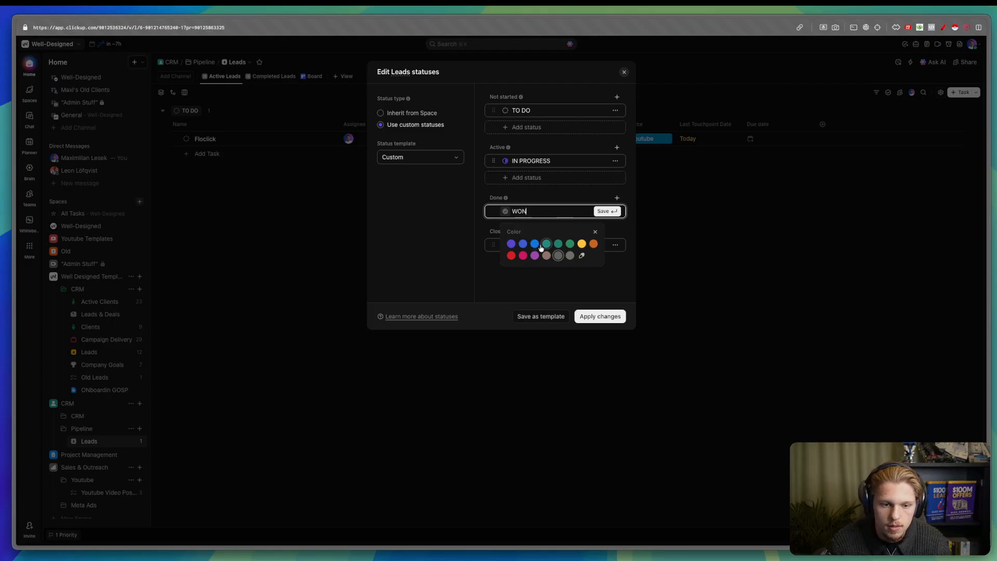
{"action": "left_click", "coordinate": [605, 211]}
{"action": "left_click", "coordinate": [563, 231]}
{"action": "type", "text": "LOST"}
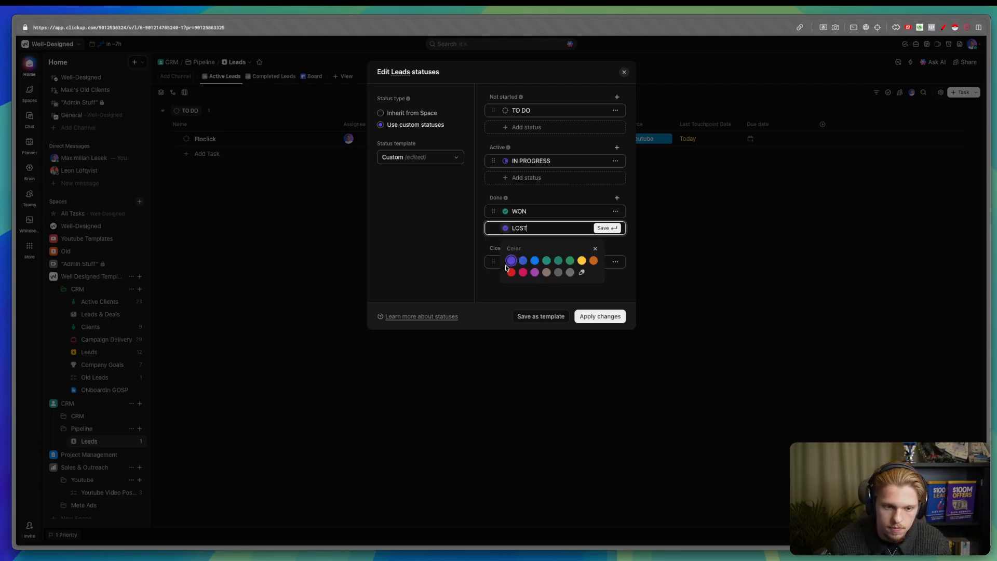
{"action": "left_click", "coordinate": [560, 182]}
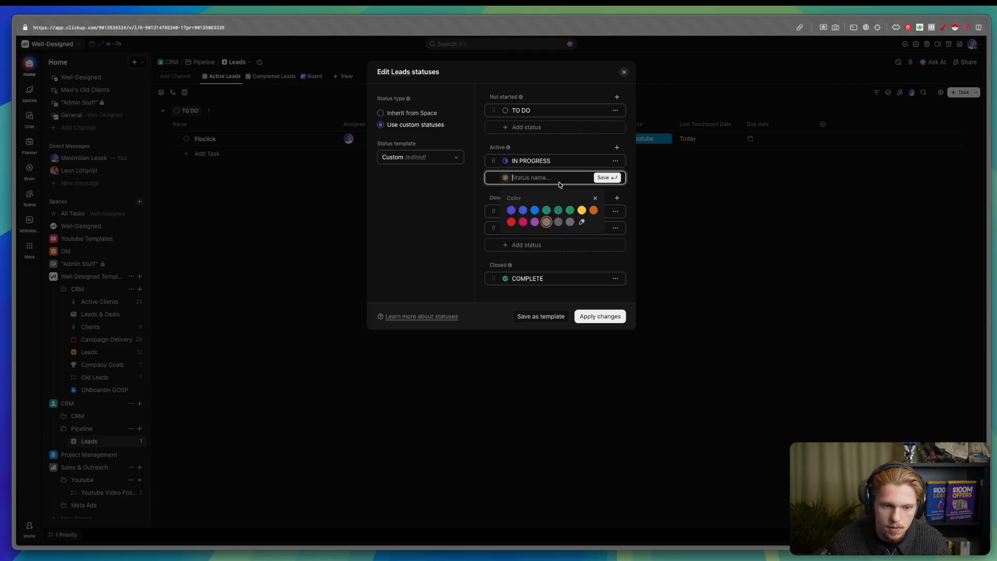
{"action": "left_click", "coordinate": [485, 215]}
- Rename TO DO to TO CONTACT and make the IN PROGRESS status yellow
{"action": "double_click", "coordinate": [534, 160]}
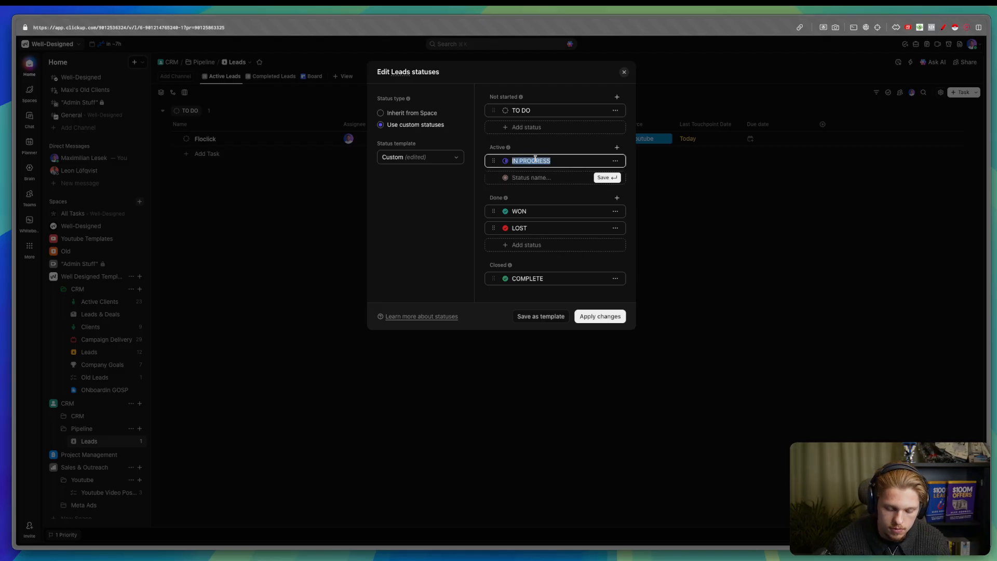
{"action": "left_click", "coordinate": [521, 110]}
{"action": "type", "text": "TO CO"}
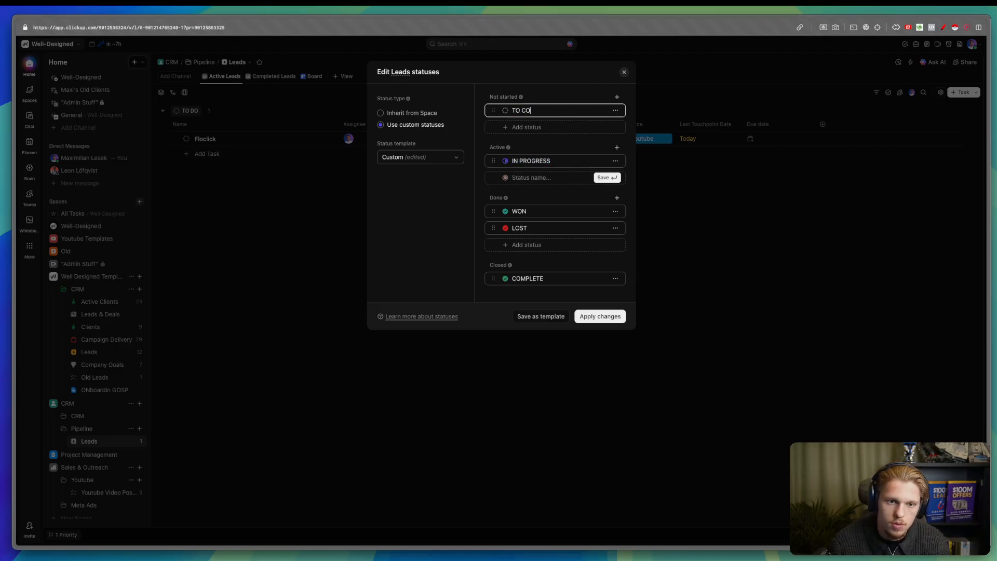
{"action": "type", "text": "NTACT"}
{"action": "left_click", "coordinate": [536, 158]}
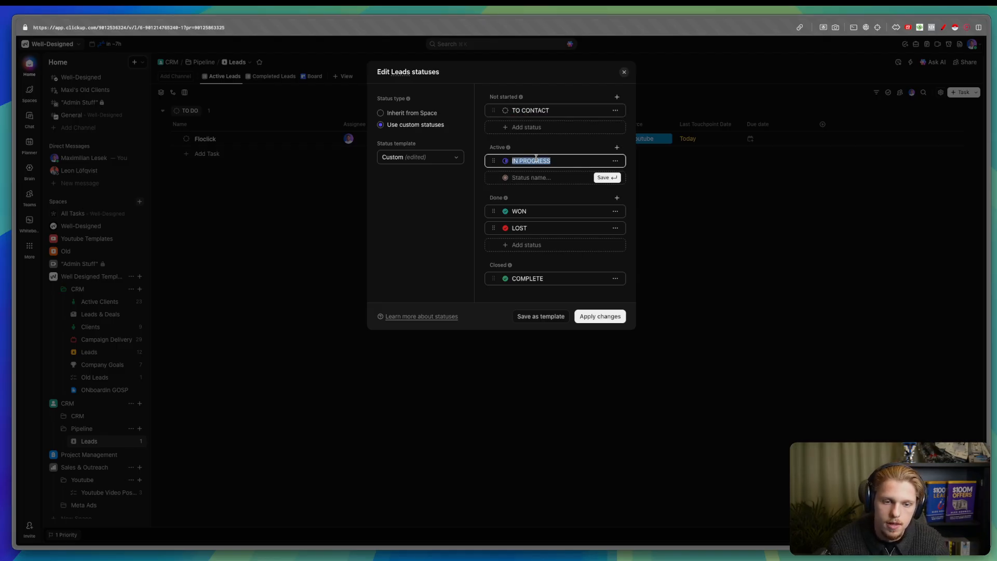
{"action": "type", "text": "CONTACTED"}
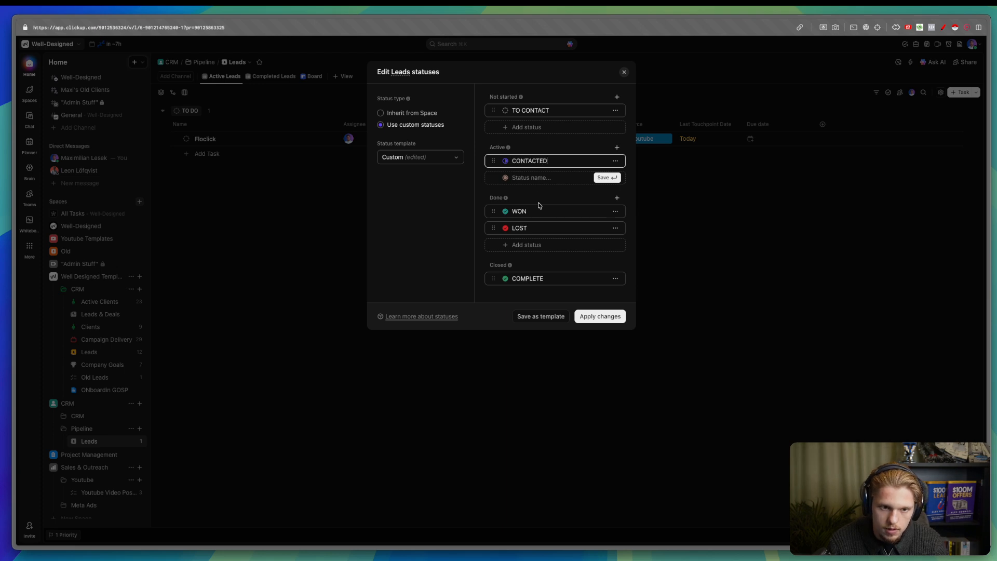
{"action": "left_click", "coordinate": [505, 161]}
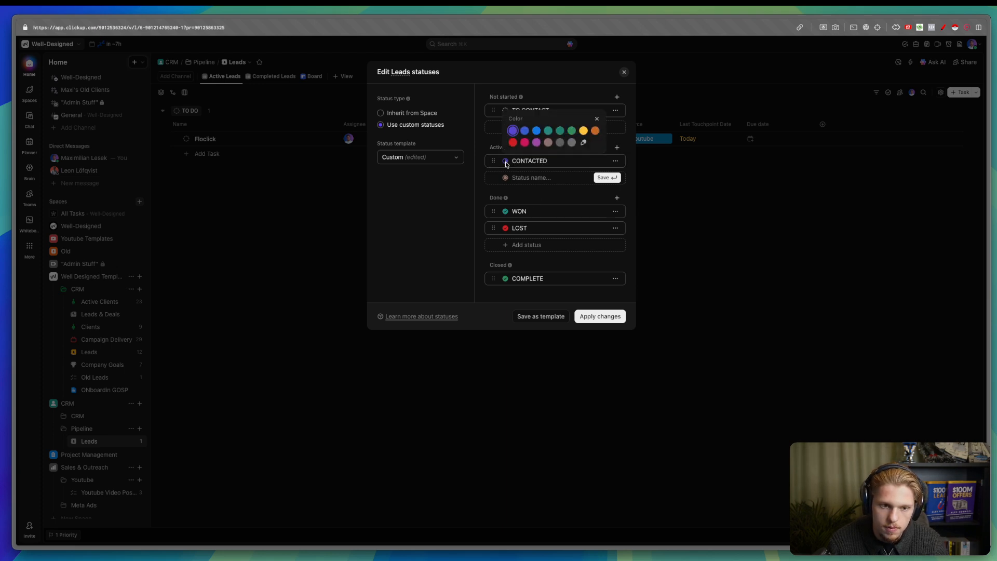
{"action": "left_click", "coordinate": [583, 130]}
- Name the yellow status CONTACTED and apply the new statuses
{"action": "left_click", "coordinate": [534, 161]}
{"action": "type", "text": "F"}
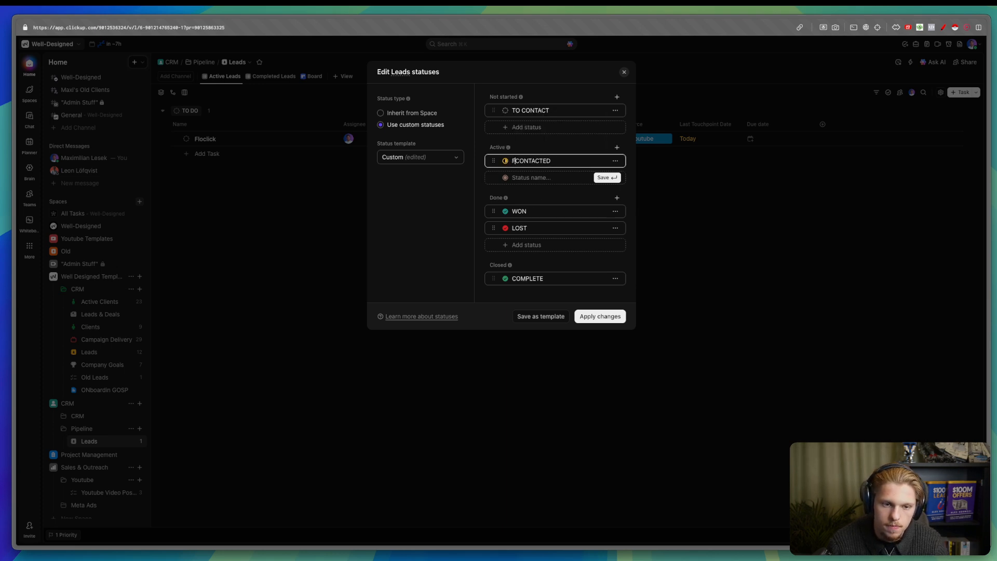
{"action": "type", "text": "IRST"}
{"action": "key", "text": "super+BackSpace"}
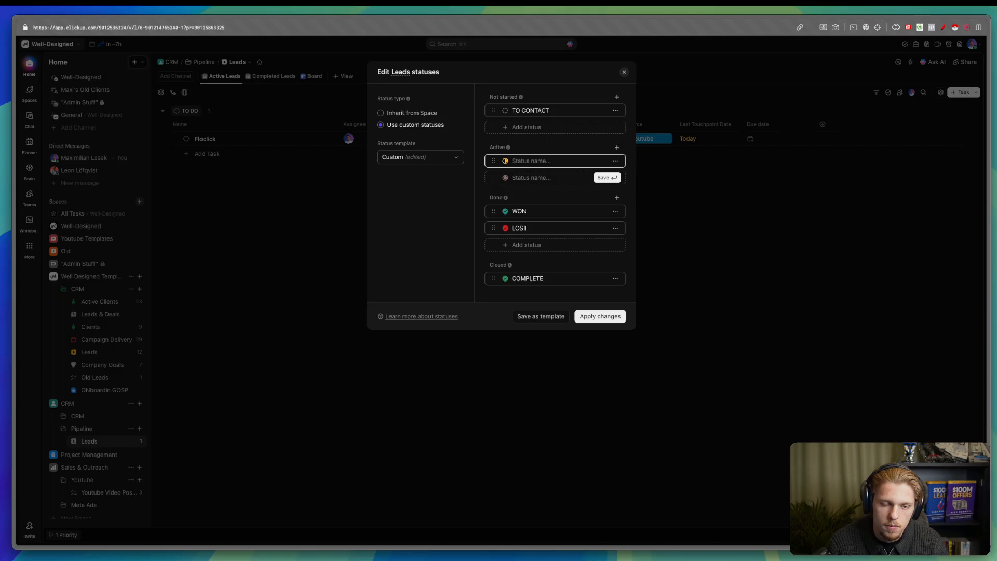
{"action": "type", "text": "CONTAC"}
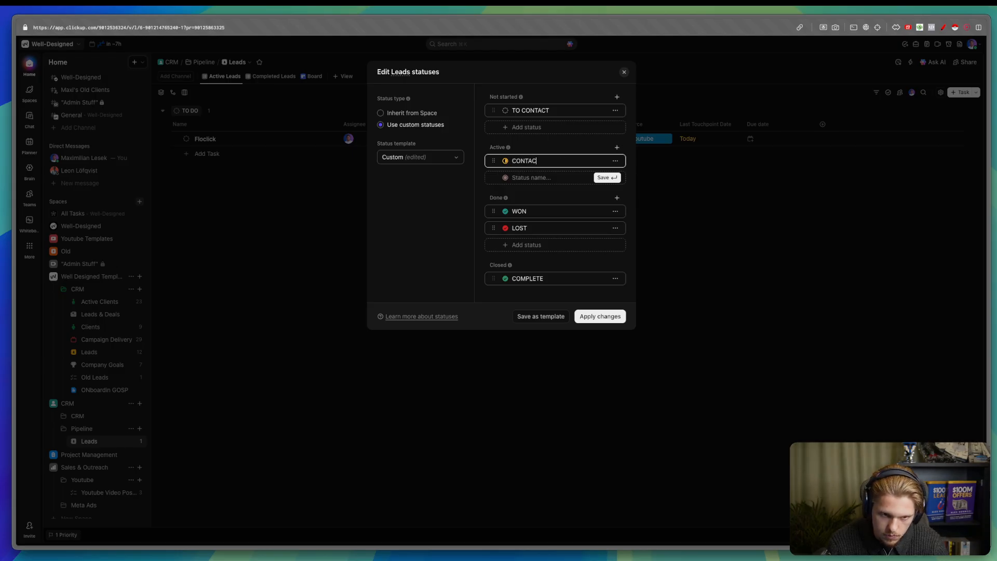
{"action": "type", "text": "TED"}
{"action": "key", "text": "Return"}
{"action": "left_click", "coordinate": [543, 156]}
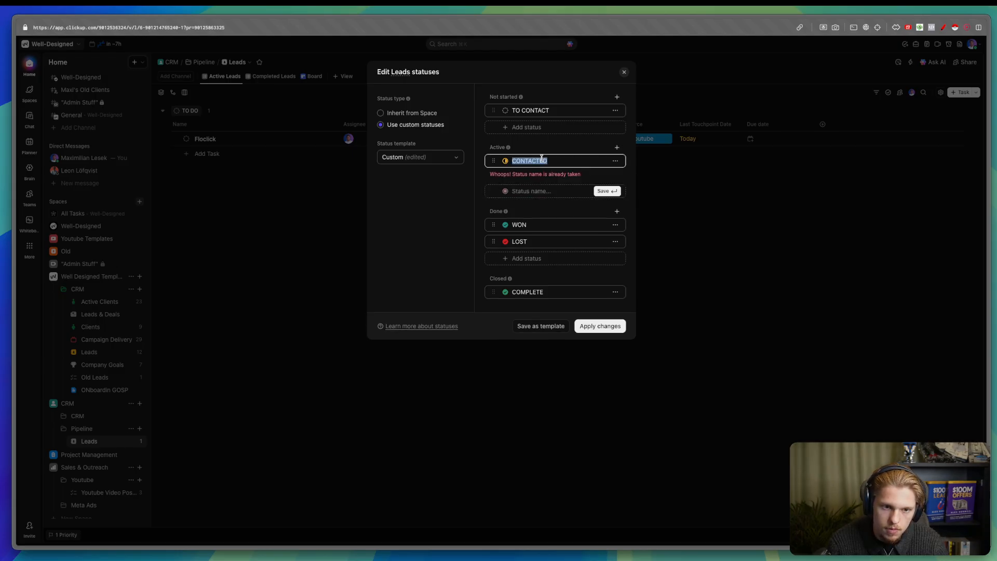
{"action": "type", "text": "C"}
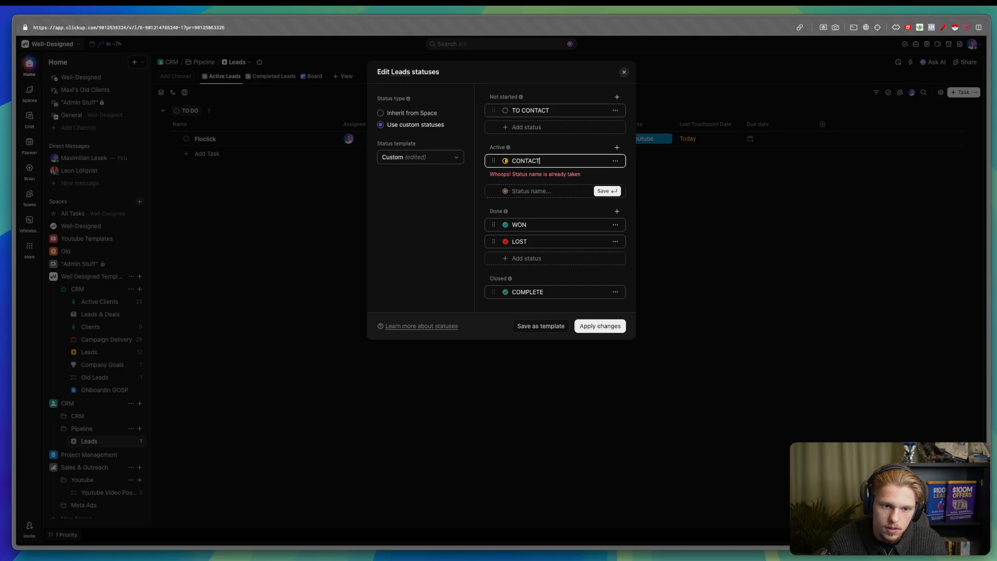
{"action": "type", "text": "ONTACTED"}
{"action": "key", "text": "Return"}
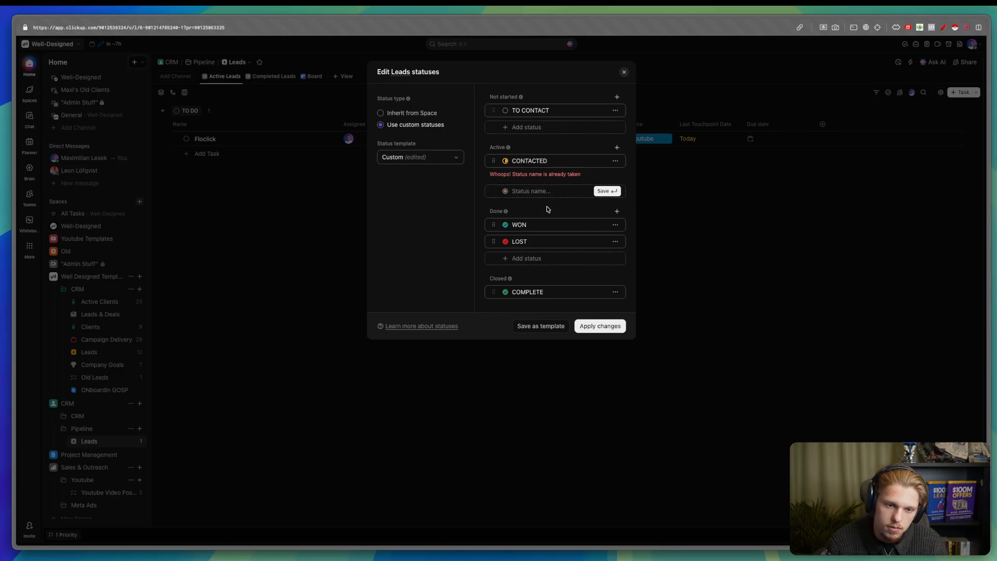
{"action": "left_click", "coordinate": [599, 324]}
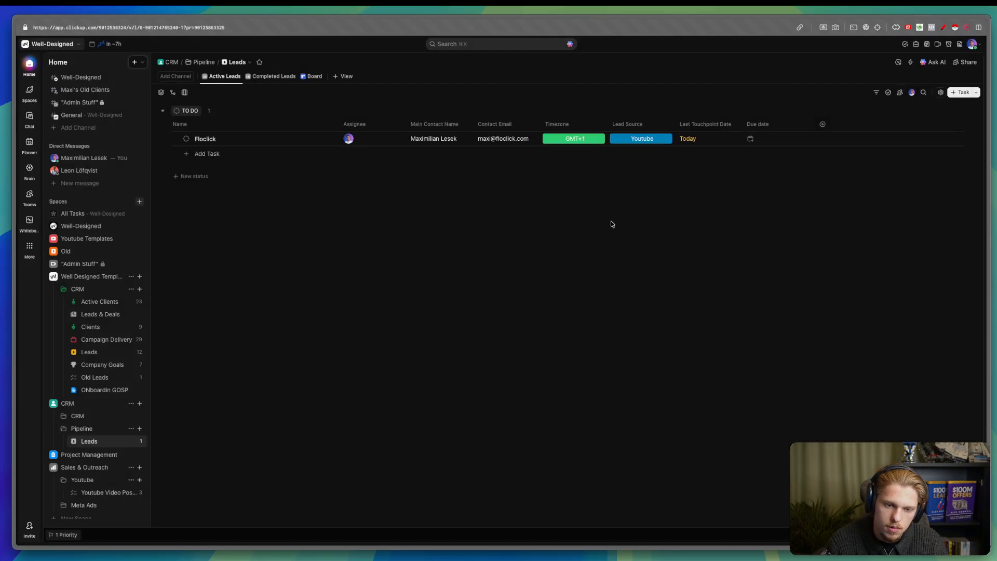
- Review lead statuses in the template Leads list, then open the Pipeline folder's Leads list
{"action": "left_click", "coordinate": [89, 353]}
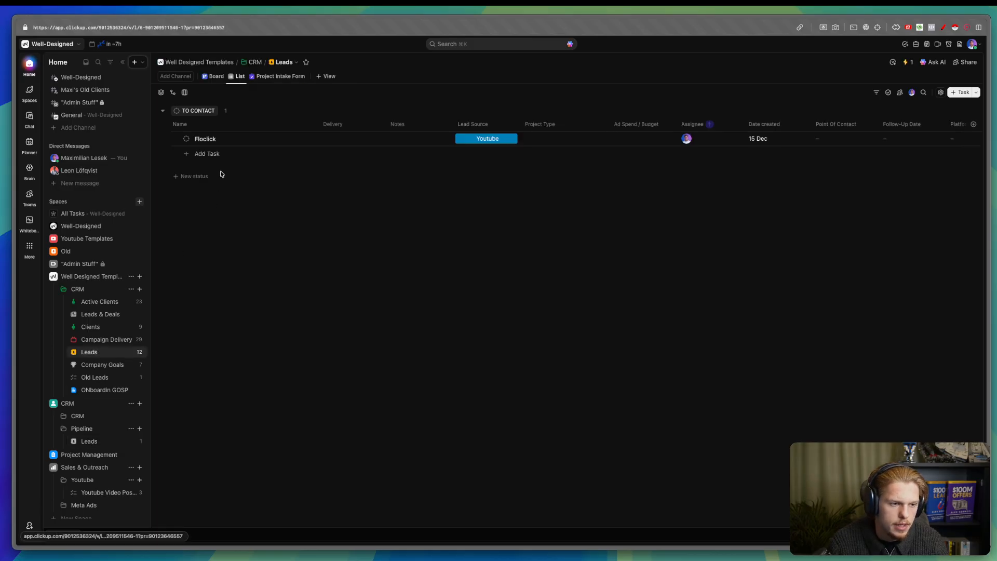
{"action": "left_click", "coordinate": [186, 139]}
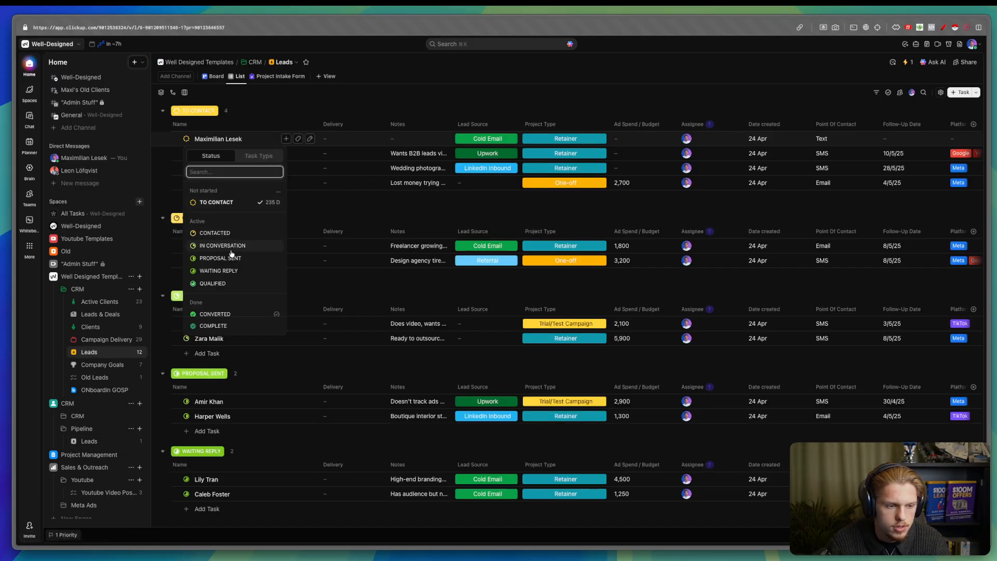
{"action": "left_click", "coordinate": [358, 209]}
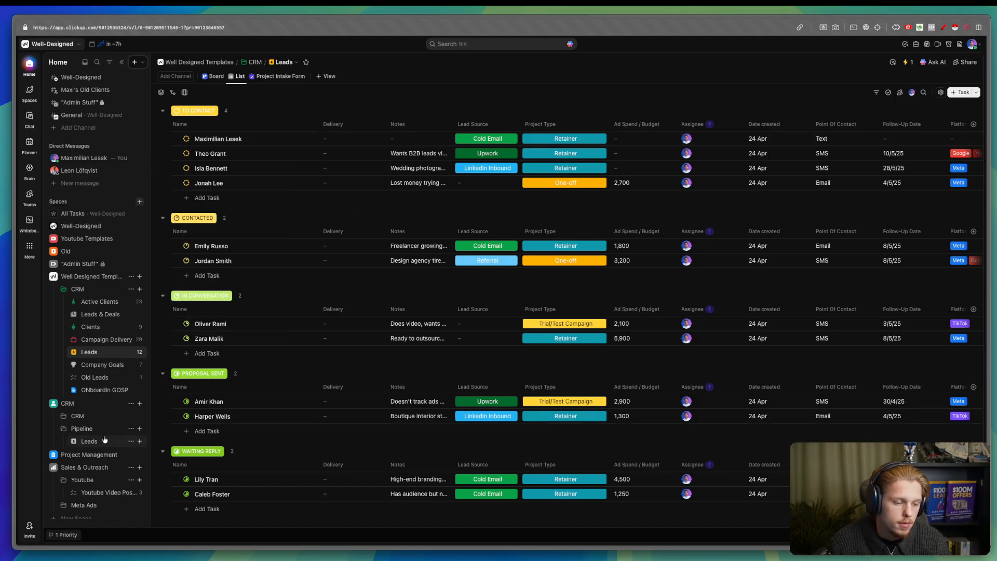
{"action": "left_click", "coordinate": [185, 183]}
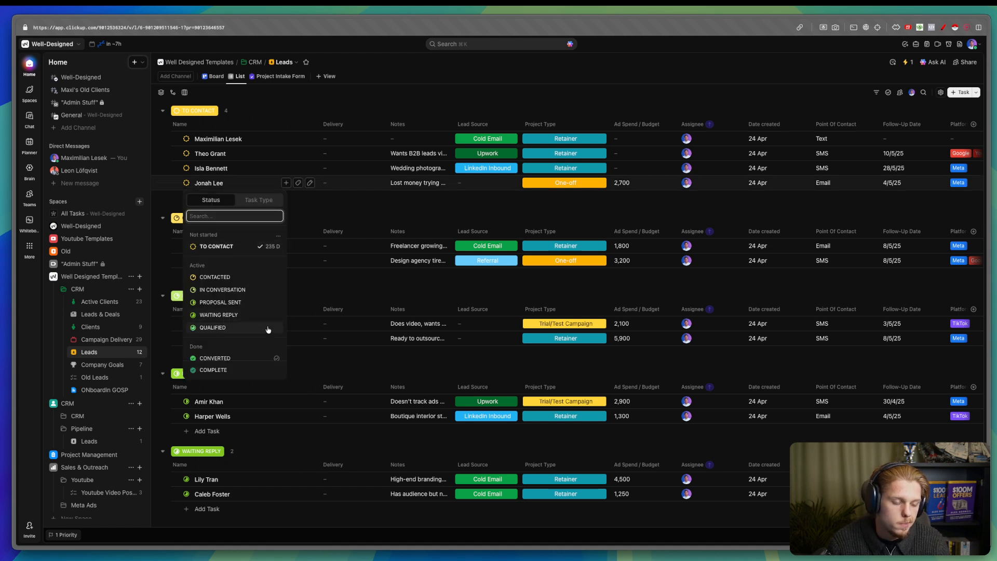
{"action": "left_click", "coordinate": [93, 443]}
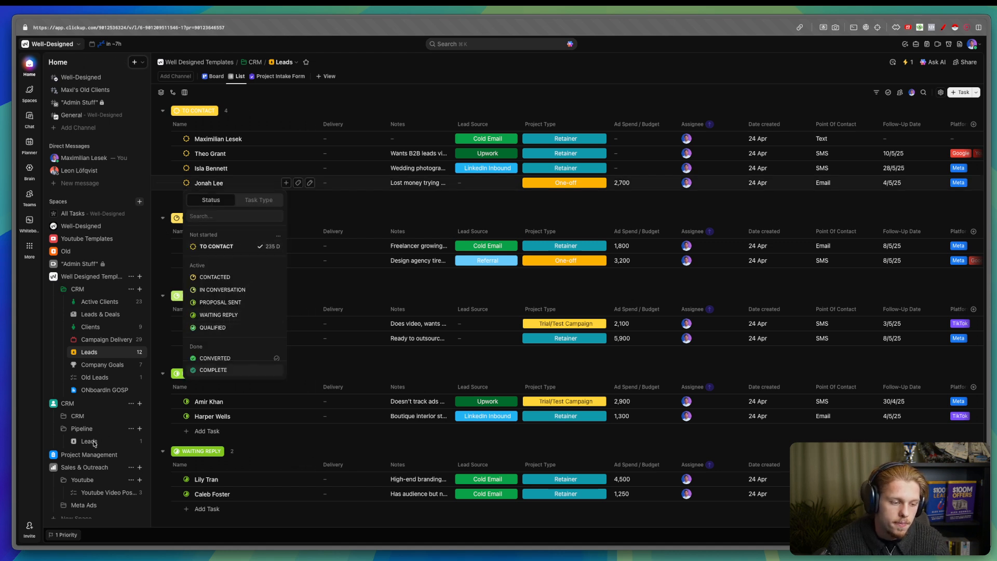
{"action": "left_click", "coordinate": [186, 183]}
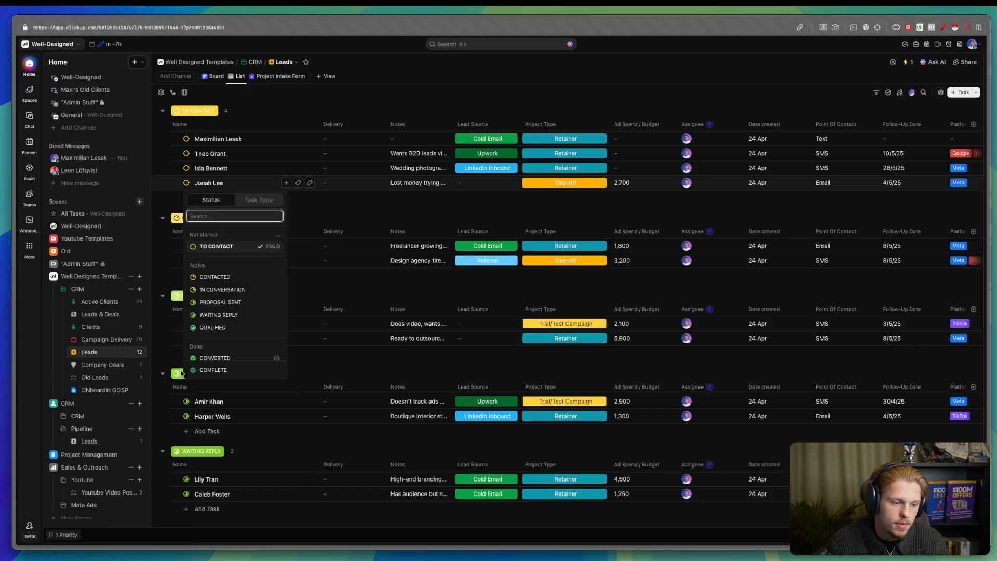
{"action": "left_click", "coordinate": [100, 444]}
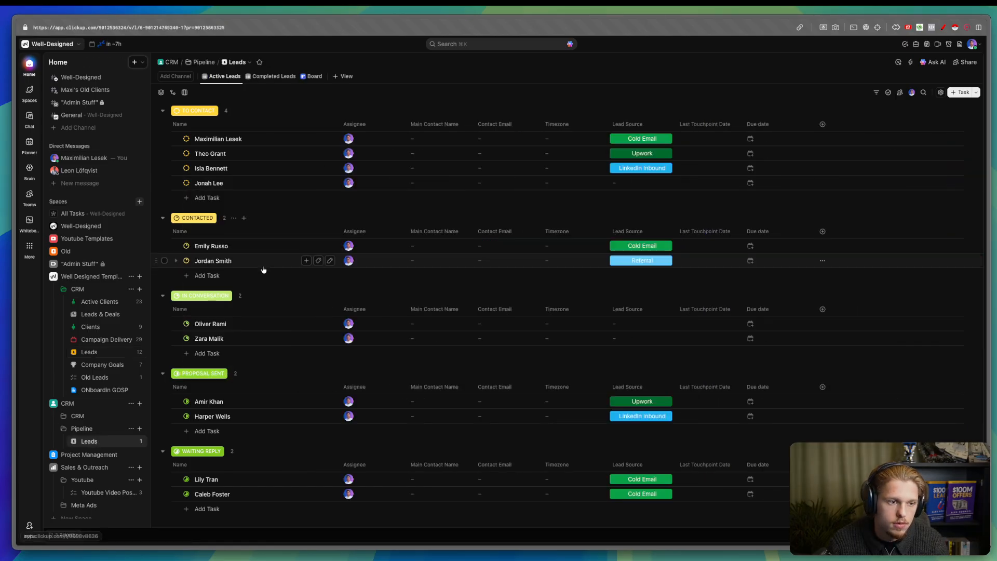
- Add an orange IN CONVERSATION status to the Active stage
{"action": "left_click", "coordinate": [186, 139]}
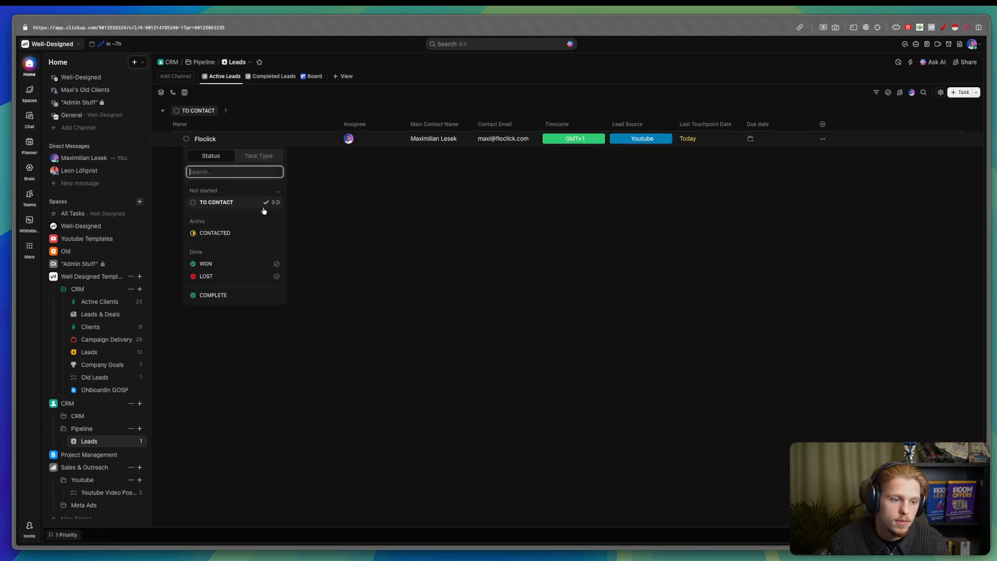
{"action": "left_click", "coordinate": [278, 196]}
{"action": "left_click", "coordinate": [290, 208]}
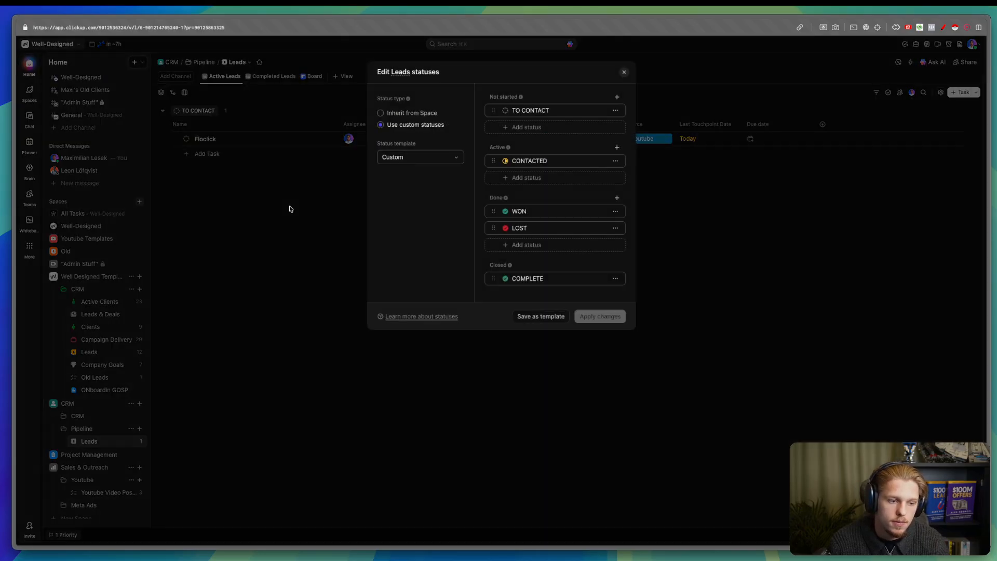
{"action": "left_click", "coordinate": [545, 178]}
{"action": "type", "text": "IN CONVERSATION"}
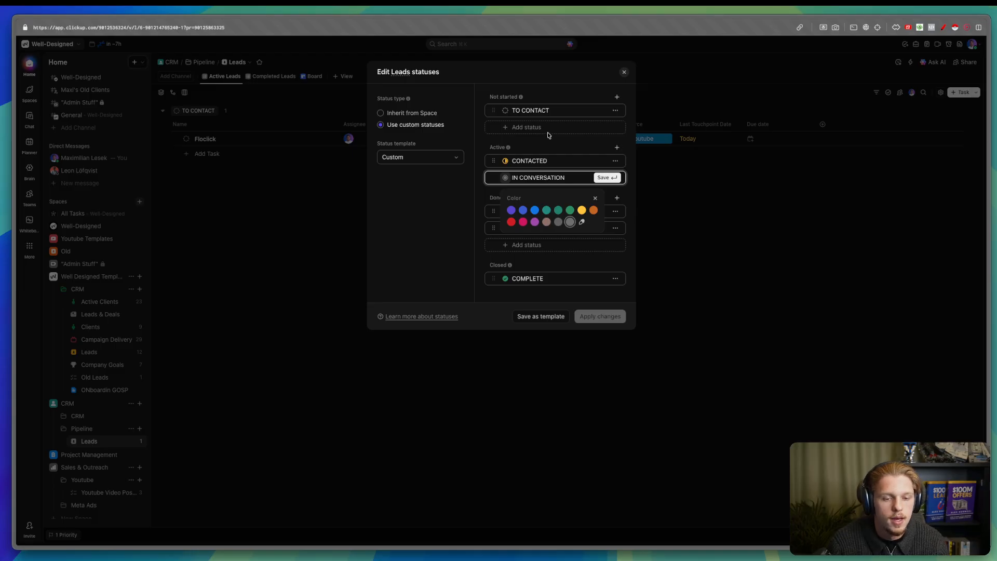
{"action": "left_click", "coordinate": [582, 210]}
{"action": "left_click", "coordinate": [506, 178]}
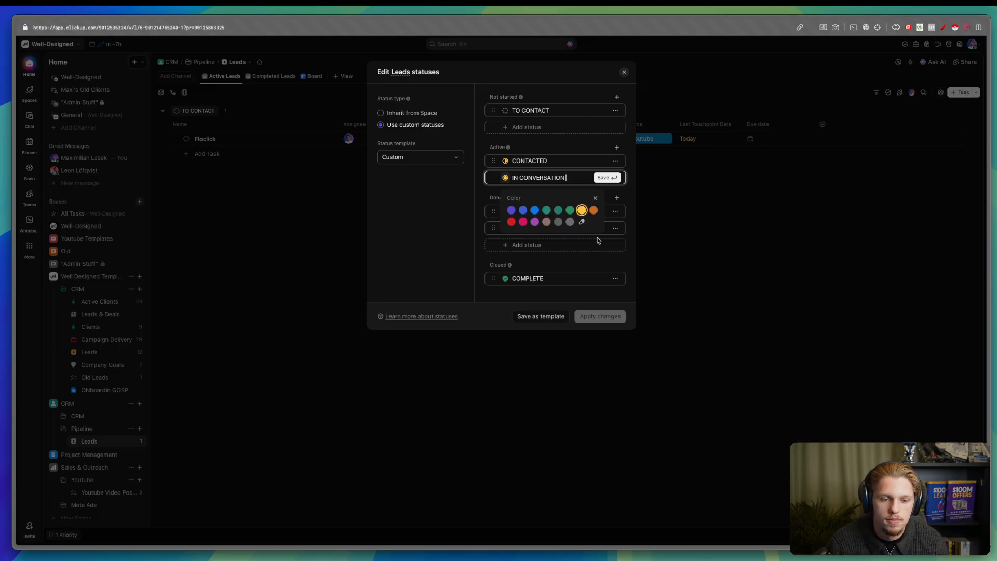
{"action": "left_click", "coordinate": [581, 223]}
{"action": "left_click", "coordinate": [596, 212]}
{"action": "left_click_drag", "start_coordinate": [596, 212], "coordinate": [597, 216]}
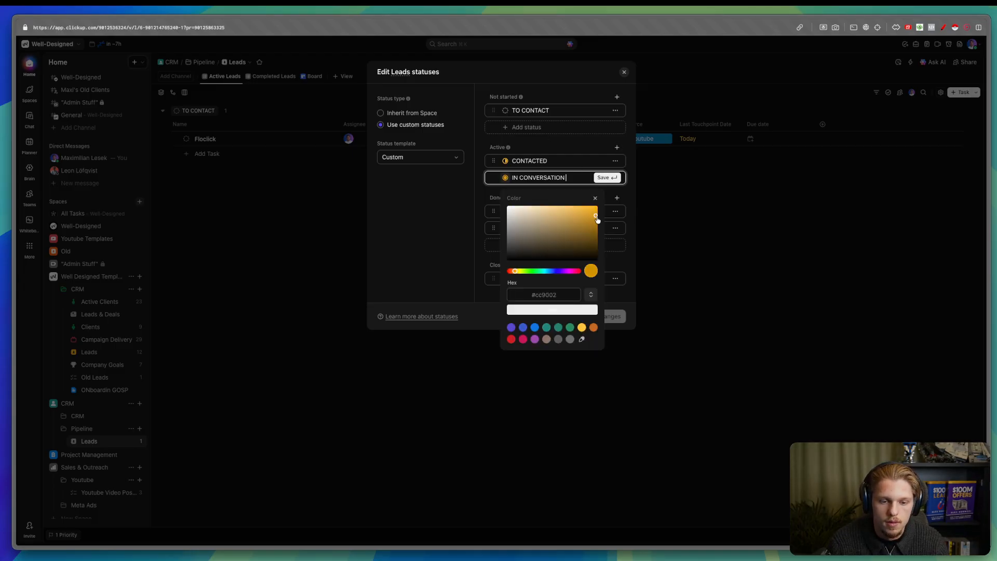
{"action": "left_click", "coordinate": [563, 140]}
{"action": "left_click", "coordinate": [605, 177]}
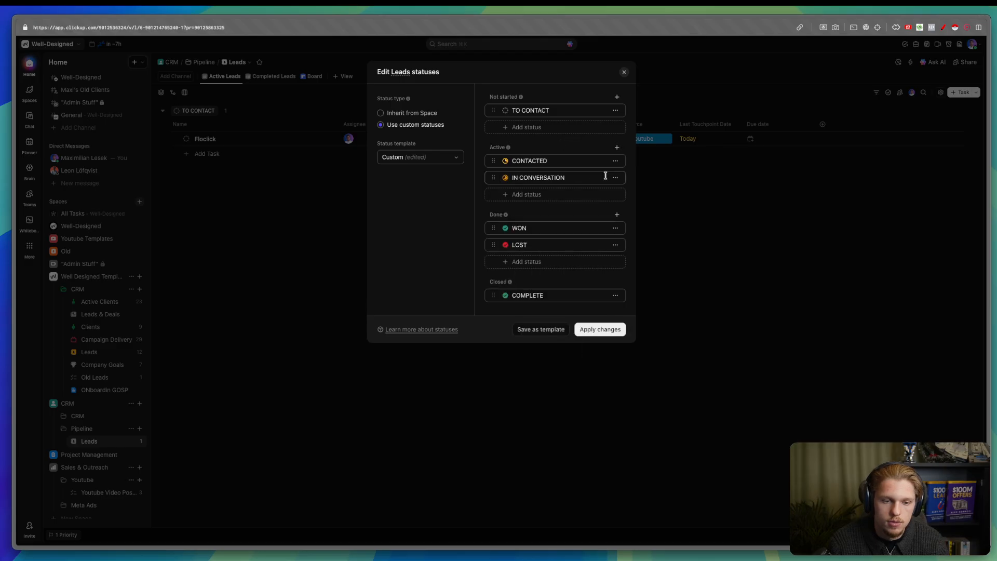
- Add a light mint-green QUALIFED status to the Active stage
{"action": "left_click", "coordinate": [572, 195]}
{"action": "type", "text": "QUALIFED"}
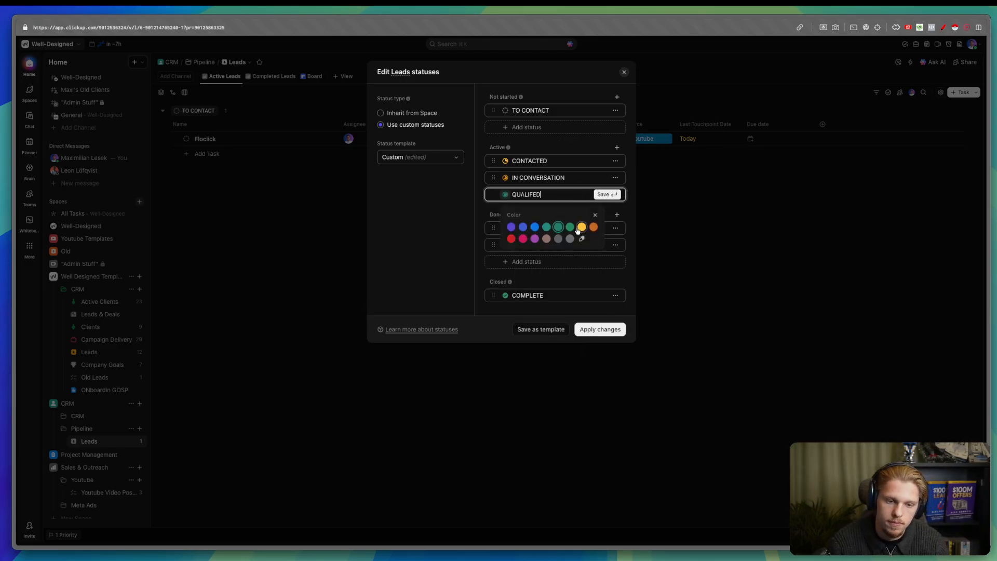
{"action": "left_click", "coordinate": [561, 229]}
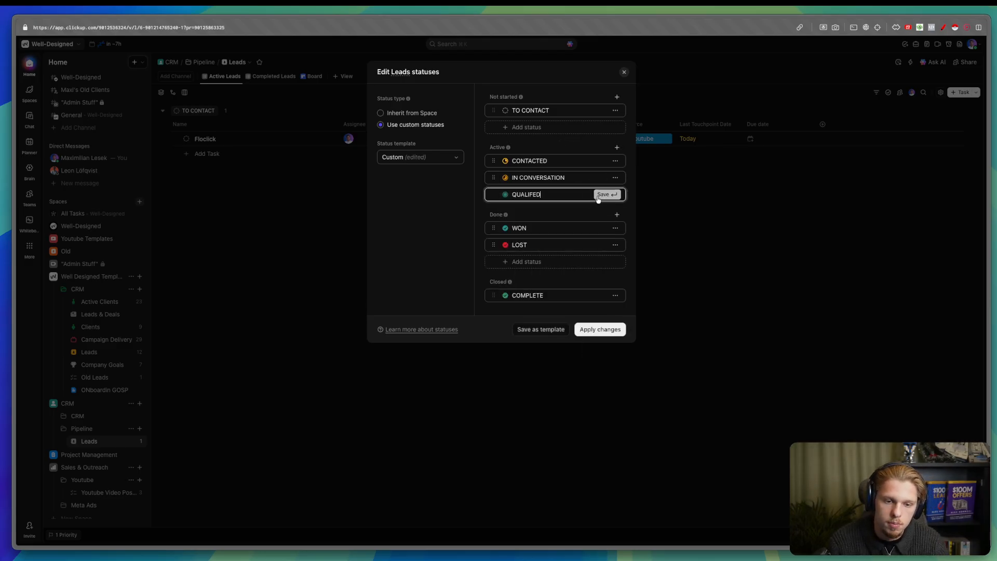
{"action": "left_click", "coordinate": [598, 197]}
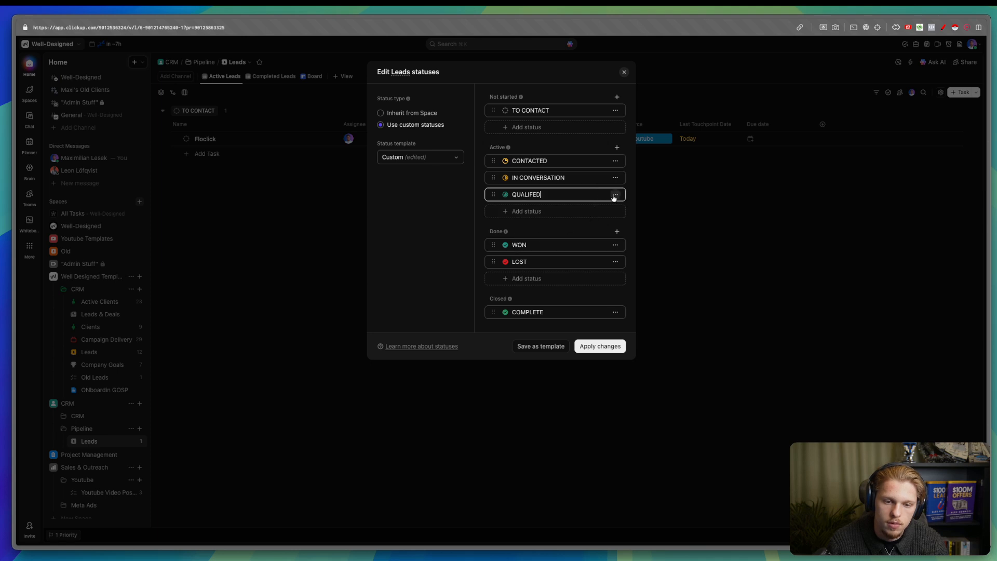
{"action": "left_click", "coordinate": [615, 194]}
{"action": "left_click", "coordinate": [587, 228]}
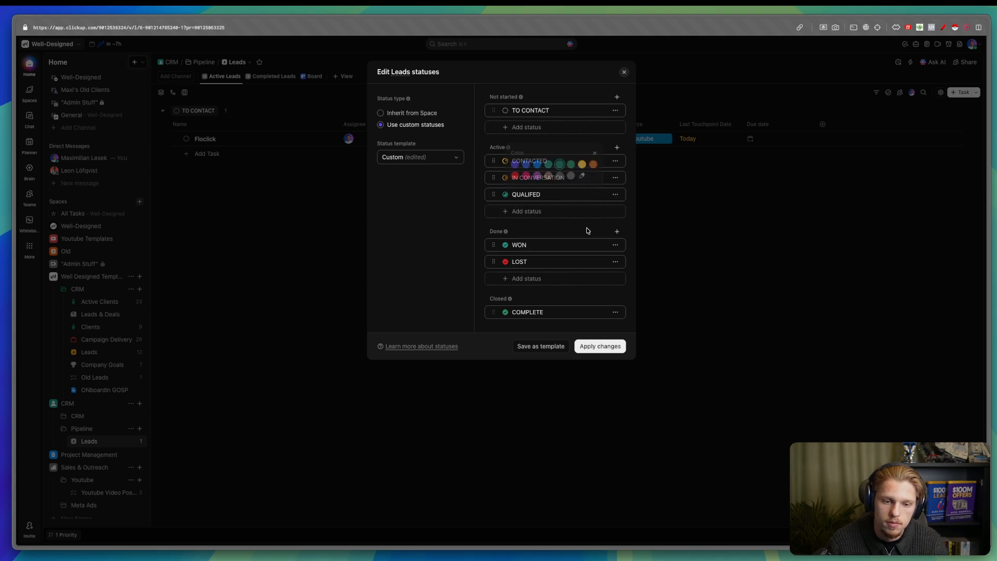
{"action": "left_click", "coordinate": [584, 177]}
{"action": "left_click_drag", "start_coordinate": [560, 67], "coordinate": [548, 66]}
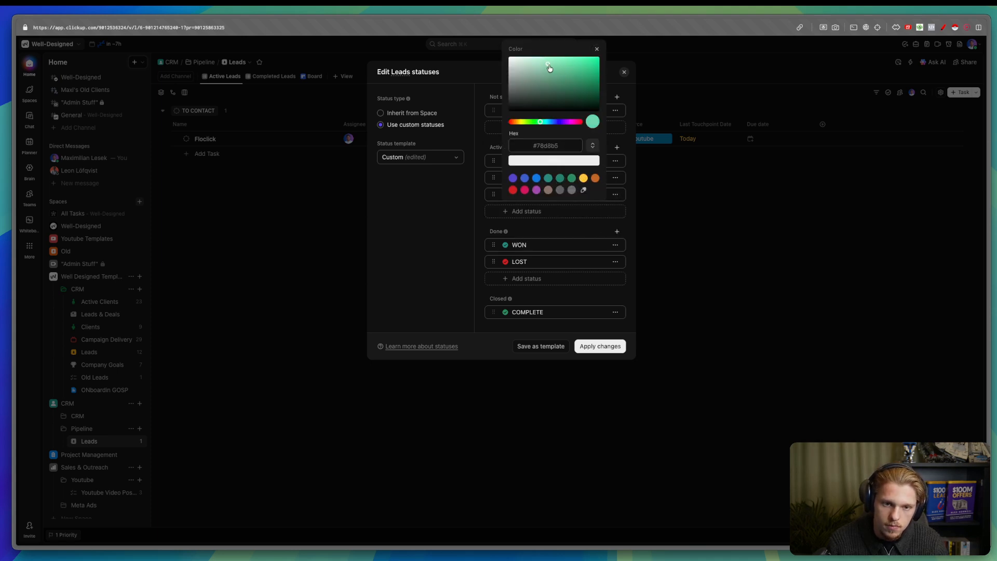
- Add an UNQUALIFIED status in a soft pinkish red to the Active stage
{"action": "left_click", "coordinate": [527, 210]}
{"action": "type", "text": "UNQUALIFIED"}
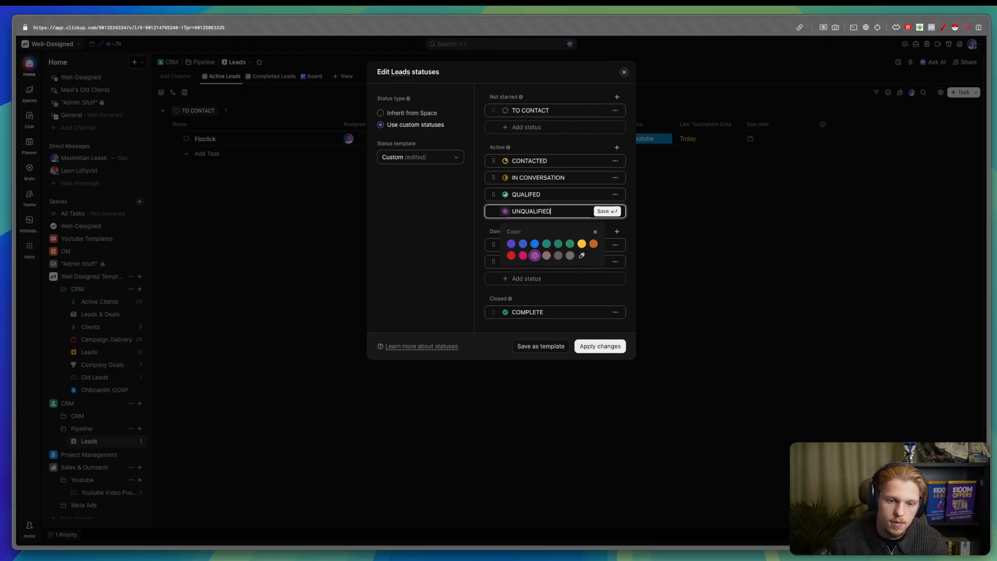
{"action": "left_click", "coordinate": [511, 255]}
{"action": "left_click", "coordinate": [602, 211]}
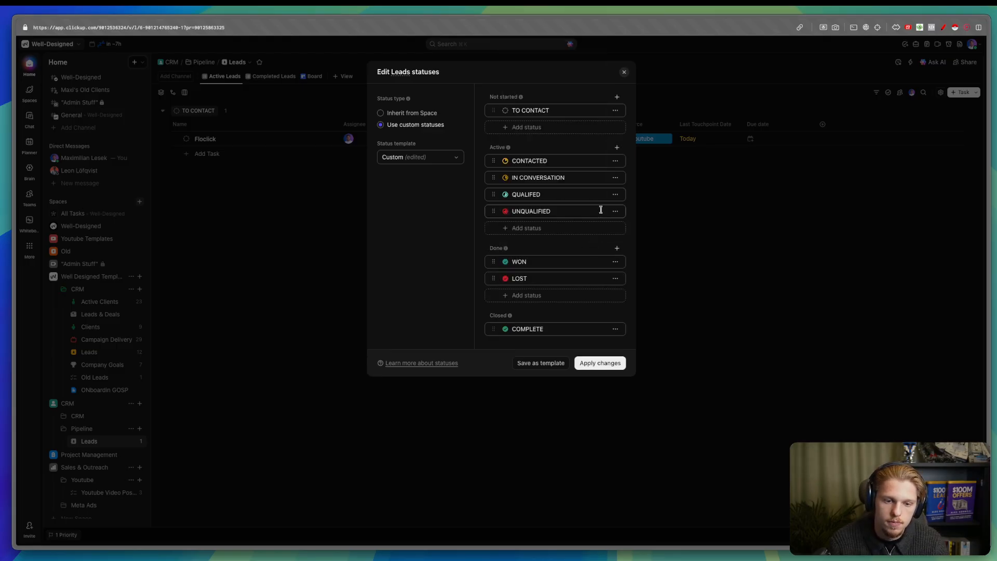
{"action": "left_click", "coordinate": [594, 210]}
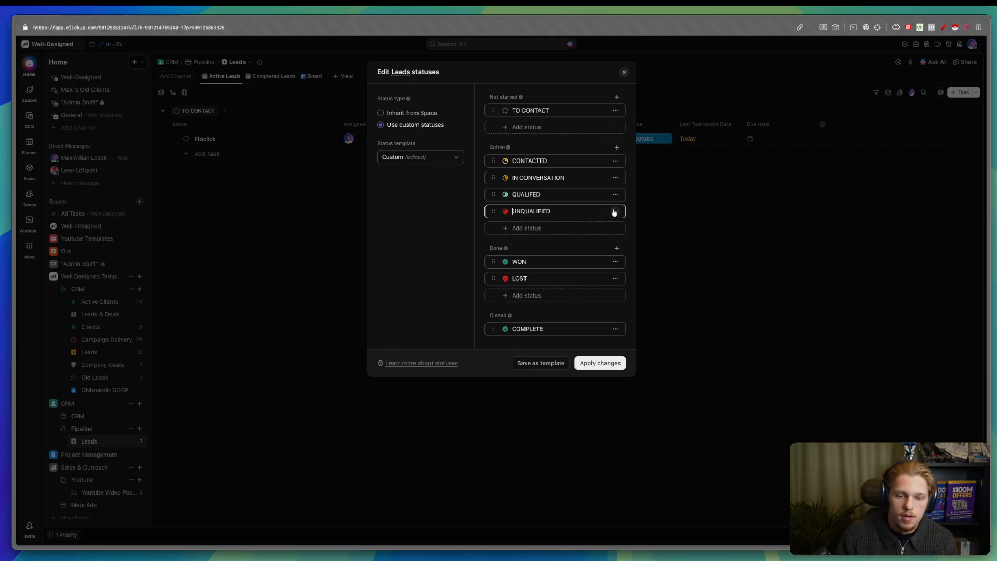
{"action": "left_click", "coordinate": [615, 211]}
{"action": "left_click", "coordinate": [572, 242]}
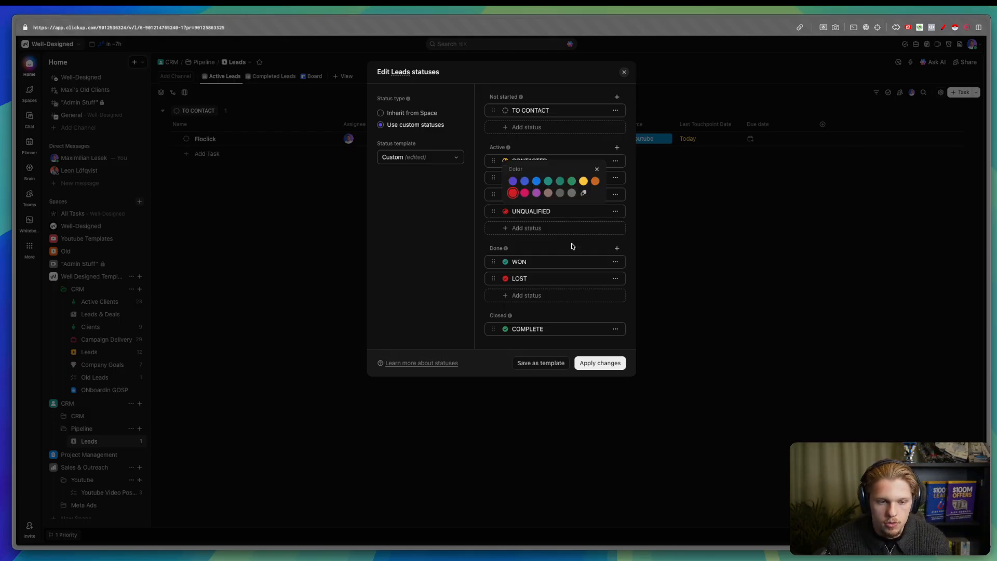
{"action": "left_click", "coordinate": [583, 192]}
{"action": "mouse_move", "coordinate": [569, 71]}
{"action": "left_mouse_down"}
{"action": "mouse_move", "coordinate": [555, 63]}
{"action": "mouse_move", "coordinate": [564, 79]}
{"action": "mouse_move", "coordinate": [569, 69]}
{"action": "left_mouse_up"}
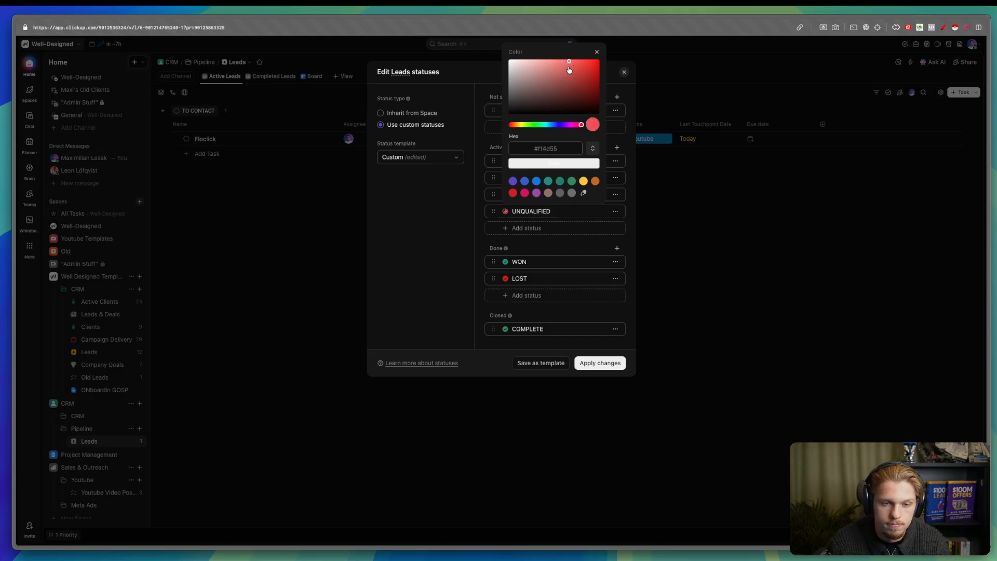
{"action": "left_click", "coordinate": [553, 163]}
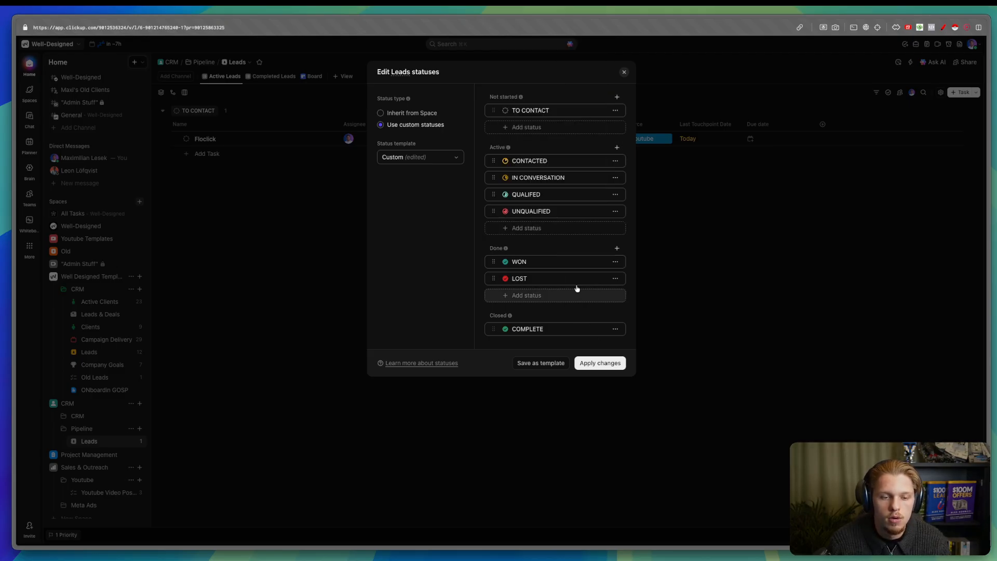
- Recolour QUALIFED a more vivid green and apply the status changes
{"action": "left_click", "coordinate": [615, 194]}
{"action": "left_click", "coordinate": [550, 227]}
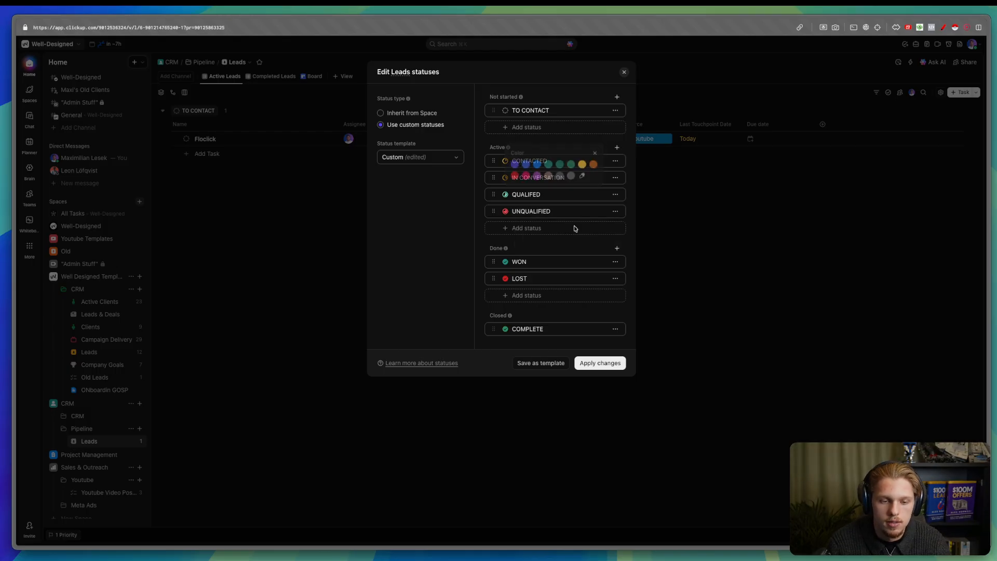
{"action": "left_click", "coordinate": [582, 179]}
{"action": "left_click_drag", "start_coordinate": [544, 65], "coordinate": [564, 62]}
{"action": "left_click", "coordinate": [565, 162]}
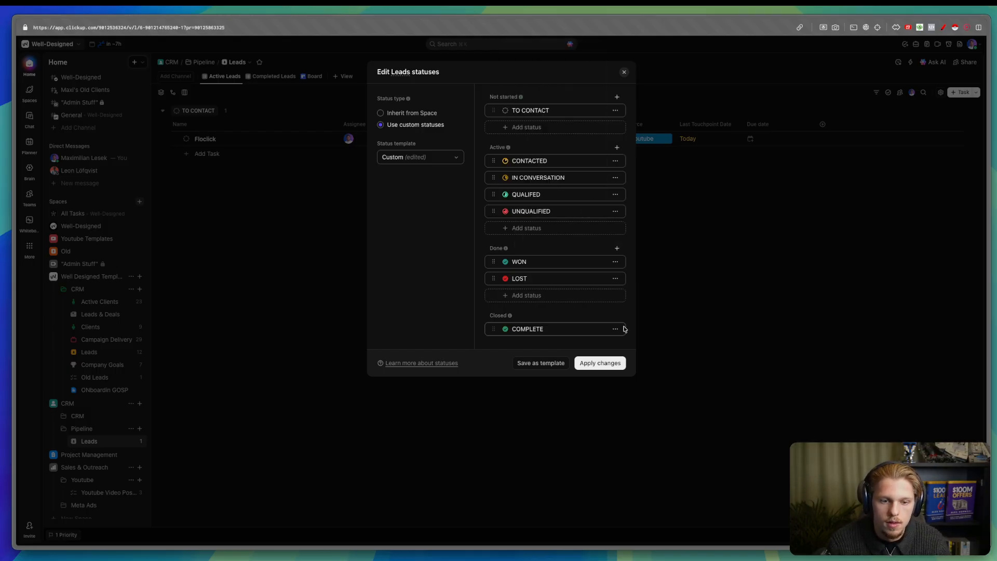
{"action": "left_click", "coordinate": [600, 362]}
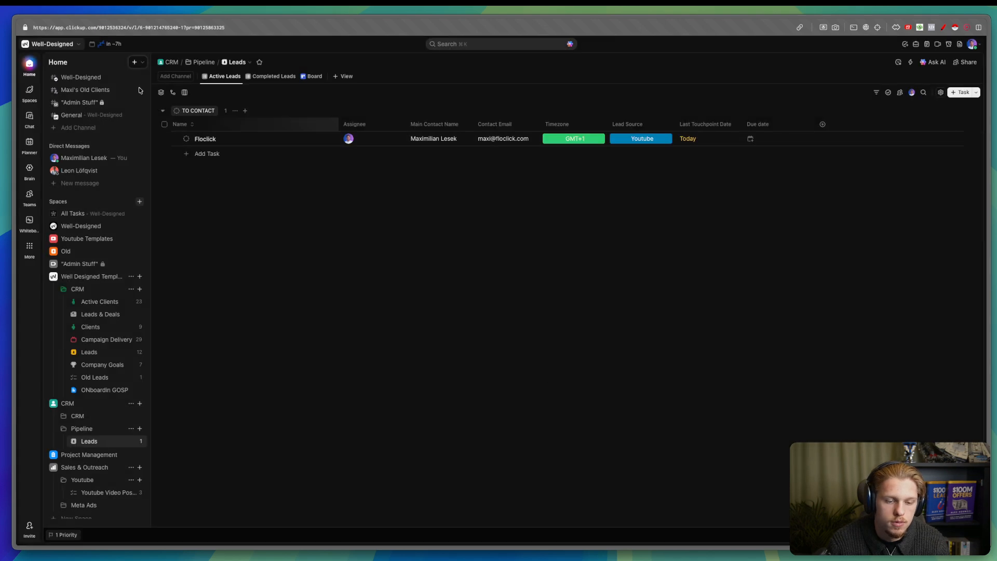
- Drag UNQUALIFIED into the Done stage below LOST and apply the change
{"action": "left_click", "coordinate": [185, 139]}
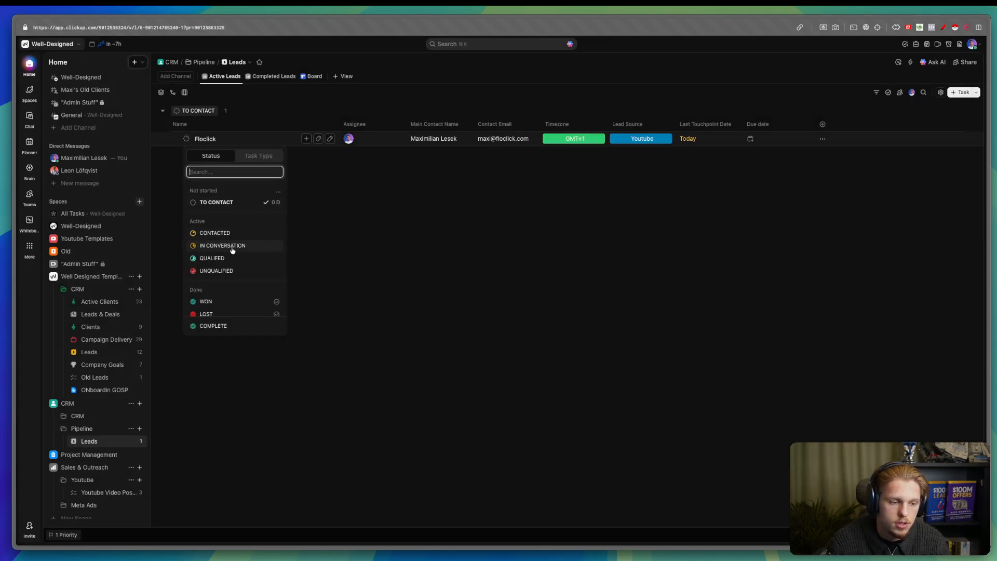
{"action": "left_click", "coordinate": [279, 191]}
{"action": "left_click", "coordinate": [297, 206]}
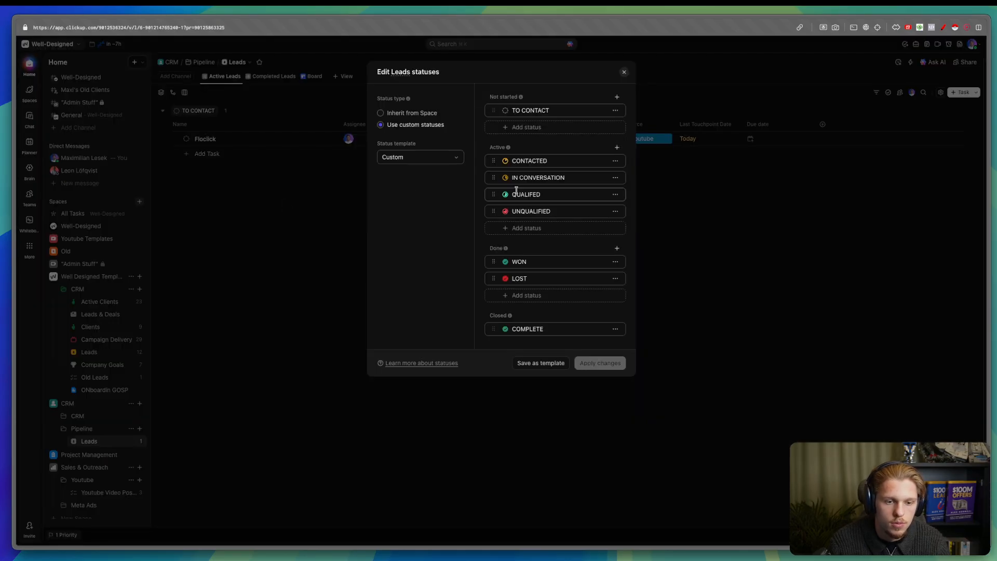
{"action": "left_click_drag", "start_coordinate": [493, 211], "coordinate": [498, 276]}
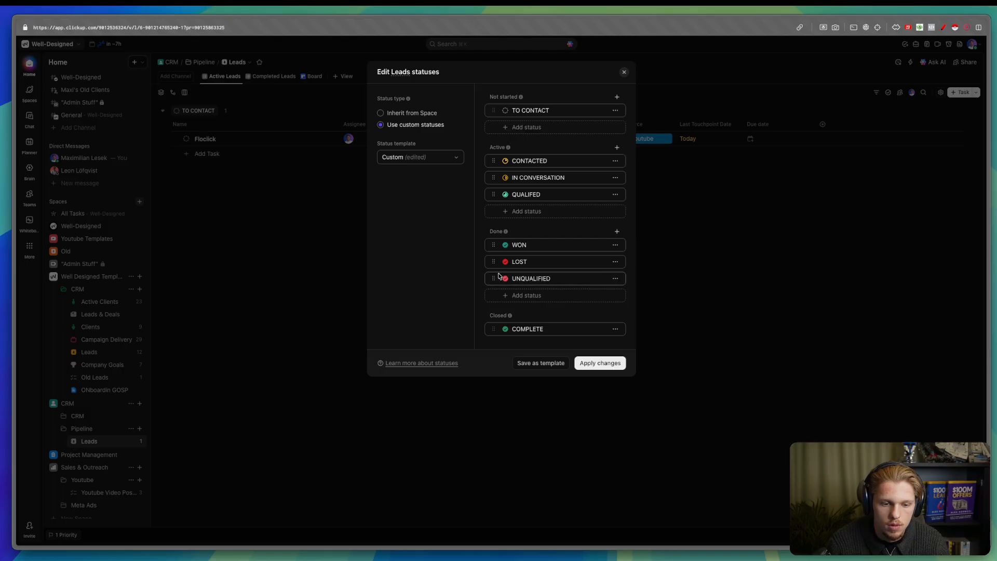
{"action": "left_click", "coordinate": [615, 364]}
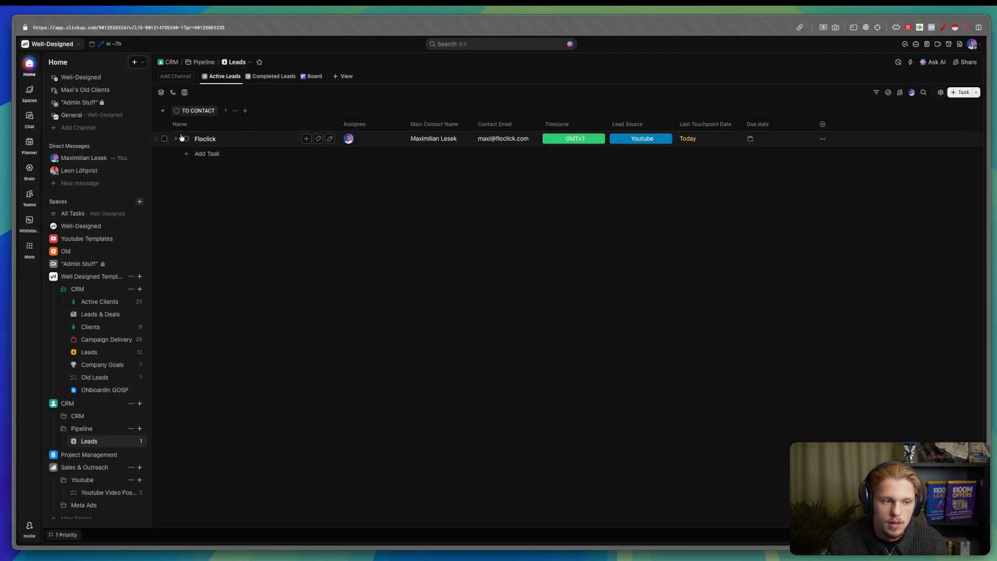
{"action": "left_click", "coordinate": [186, 139]}
- Start a new custom field on the Leads list, choosing the Dropdown type
{"action": "left_click", "coordinate": [279, 192]}
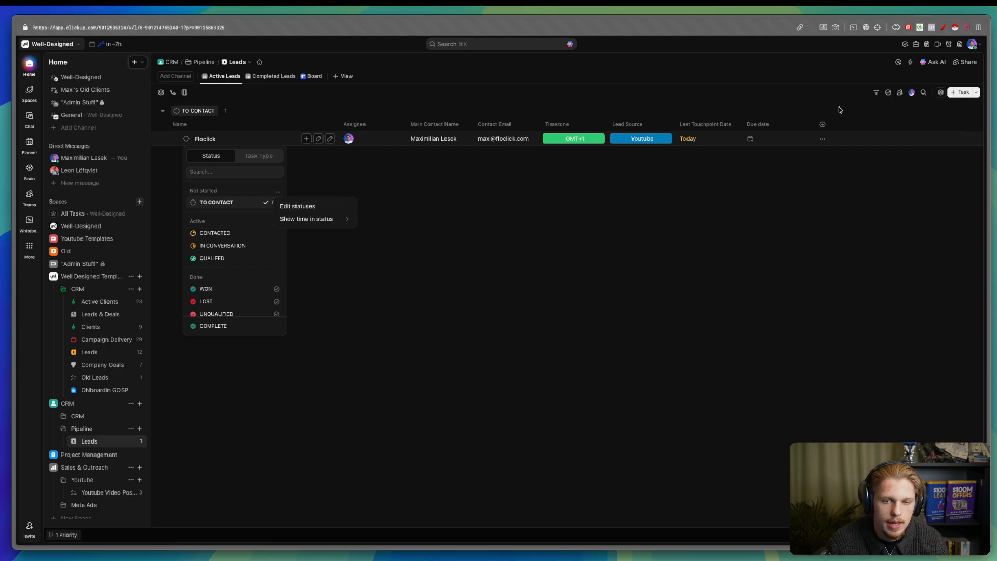
{"action": "left_click", "coordinate": [822, 124]}
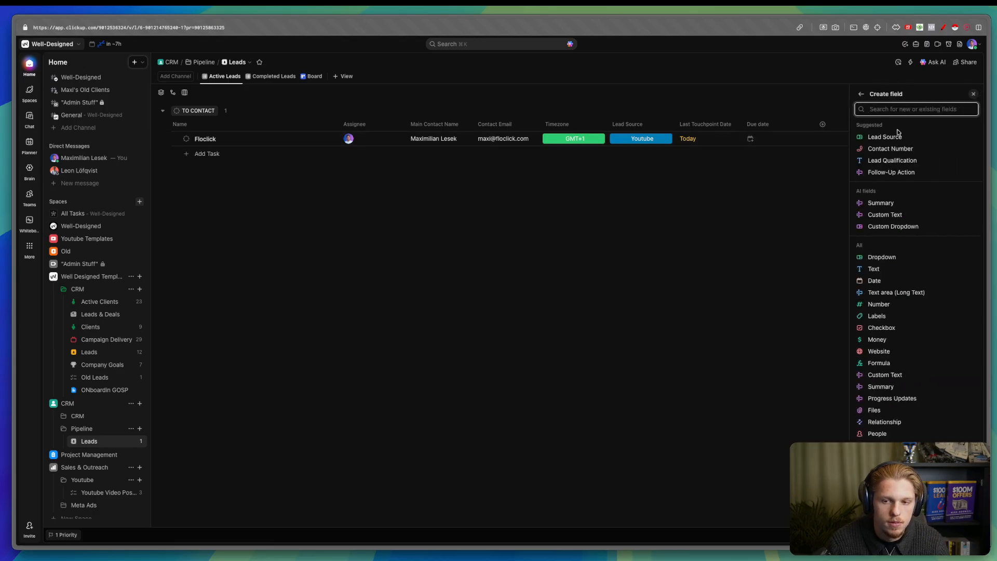
{"action": "left_click", "coordinate": [894, 133]}
{"action": "left_click", "coordinate": [861, 94]}
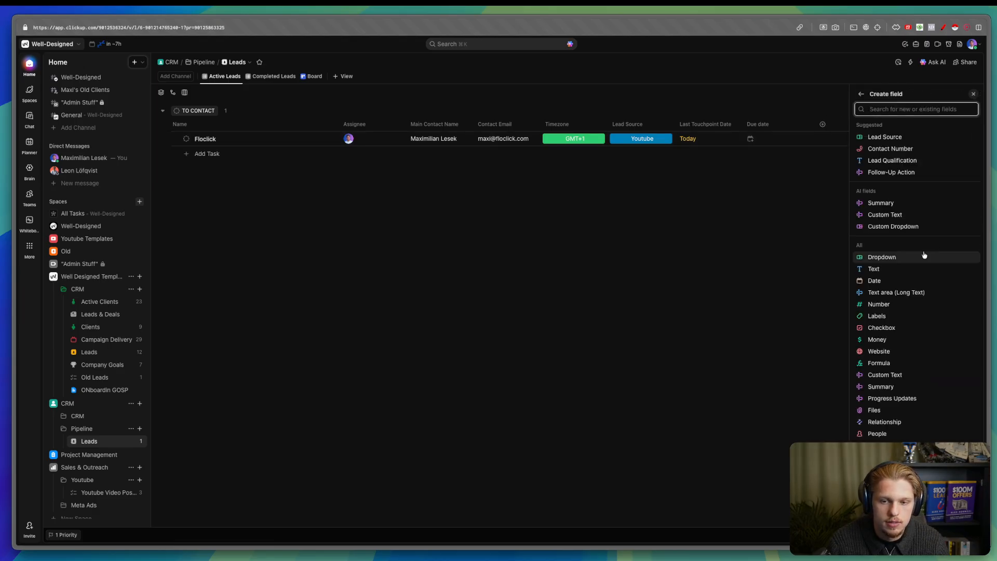
{"action": "left_click", "coordinate": [896, 258]}
- Name the new dropdown field Quality
{"action": "type", "text": "Del"}
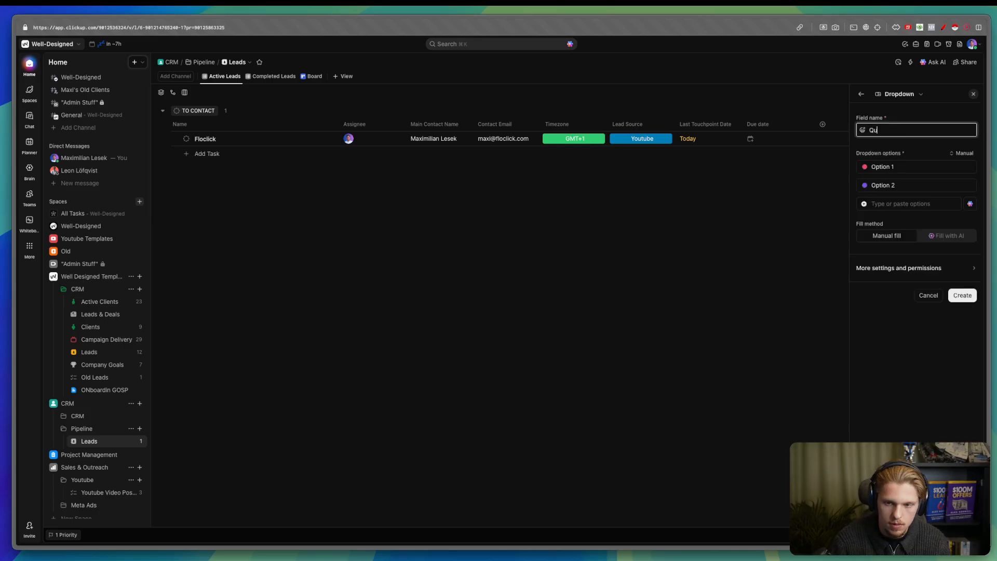
{"action": "key", "text": "BackSpace"}
{"action": "key", "text": "BackSpace"}
{"action": "key", "text": "BackSpace"}
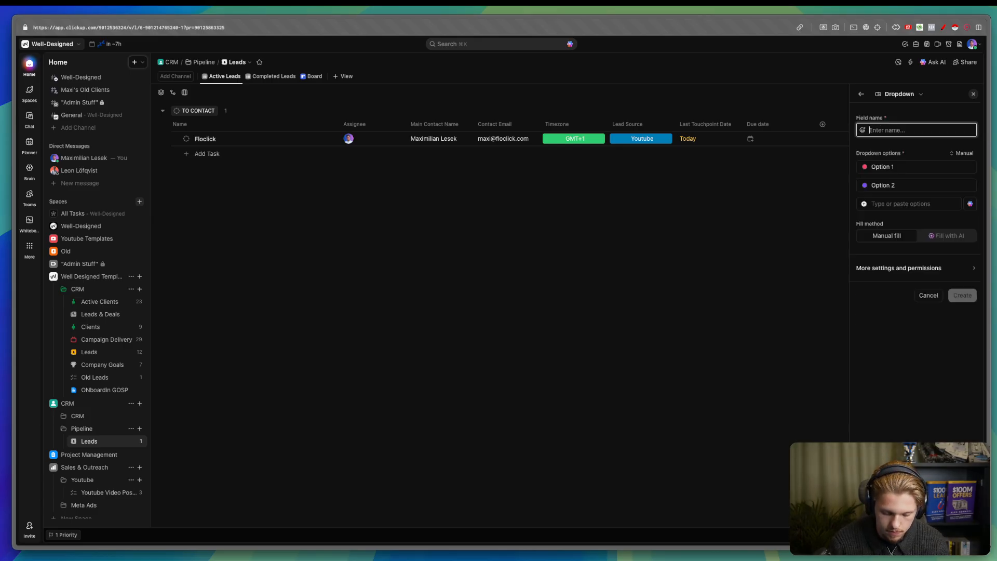
{"action": "type", "text": "Qualit"}
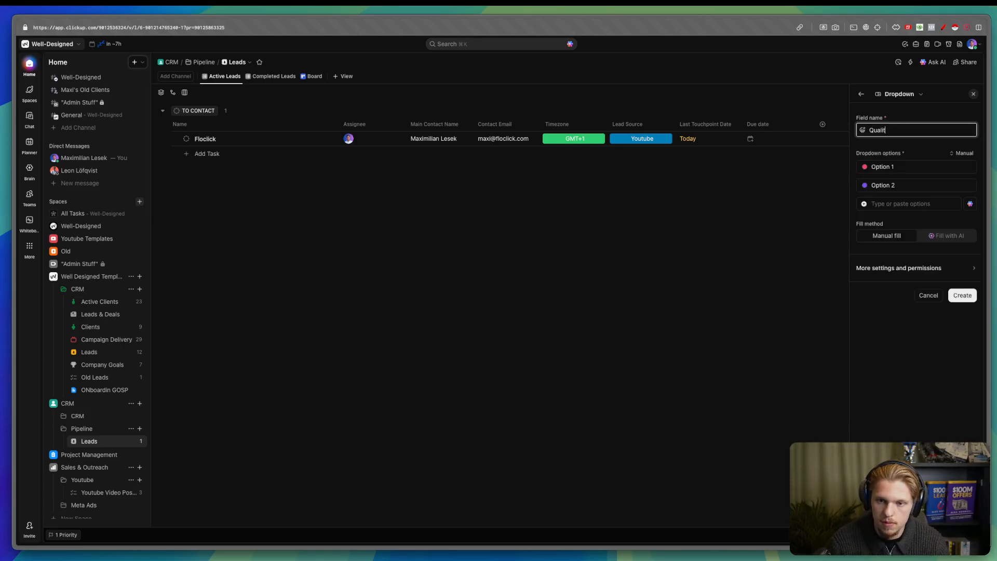
{"action": "key", "text": "BackSpace"}
{"action": "key", "text": "BackSpace"}
{"action": "key", "text": "BackSpace"}
{"action": "key", "text": "BackSpace"}
{"action": "key", "text": "BackSpace"}
{"action": "key", "text": "BackSpace"}
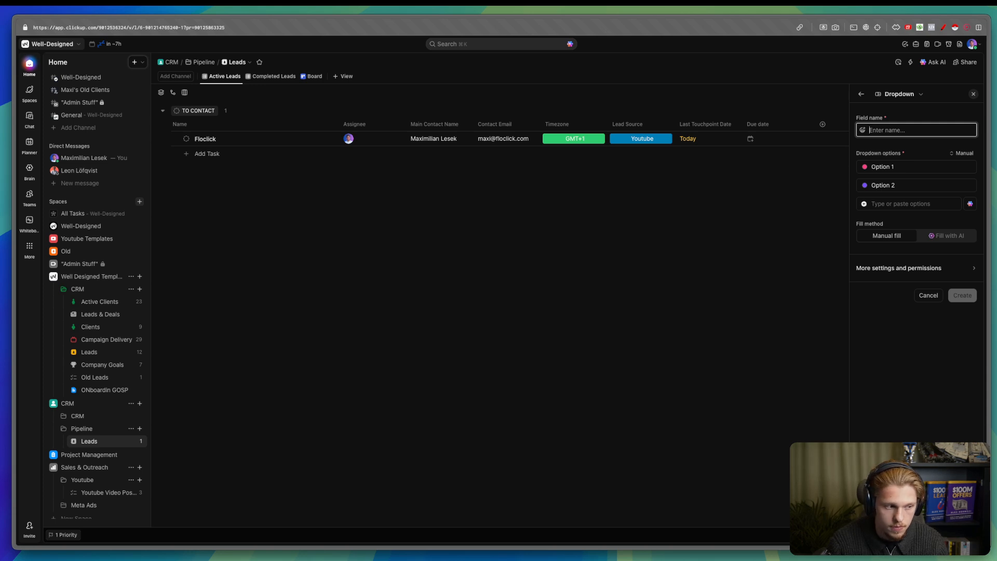
{"action": "type", "text": "Qualified"}
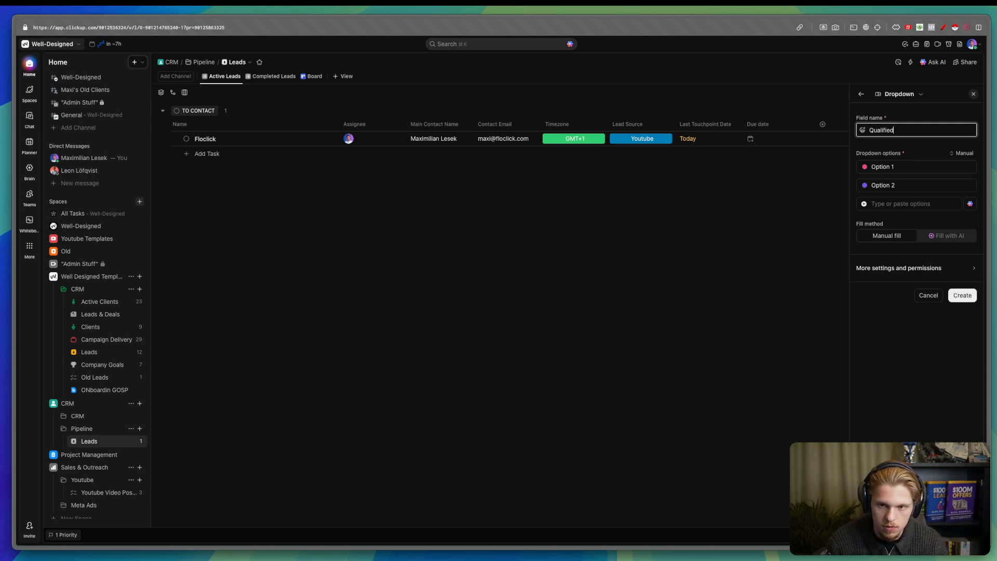
{"action": "key", "text": "BackSpace"}
{"action": "key", "text": "BackSpace"}
{"action": "key", "text": "BackSpace"}
{"action": "key", "text": "BackSpace"}
{"action": "key", "text": "BackSpace"}
{"action": "key", "text": "BackSpace"}
{"action": "key", "text": "BackSpace"}
{"action": "key", "text": "BackSpace"}
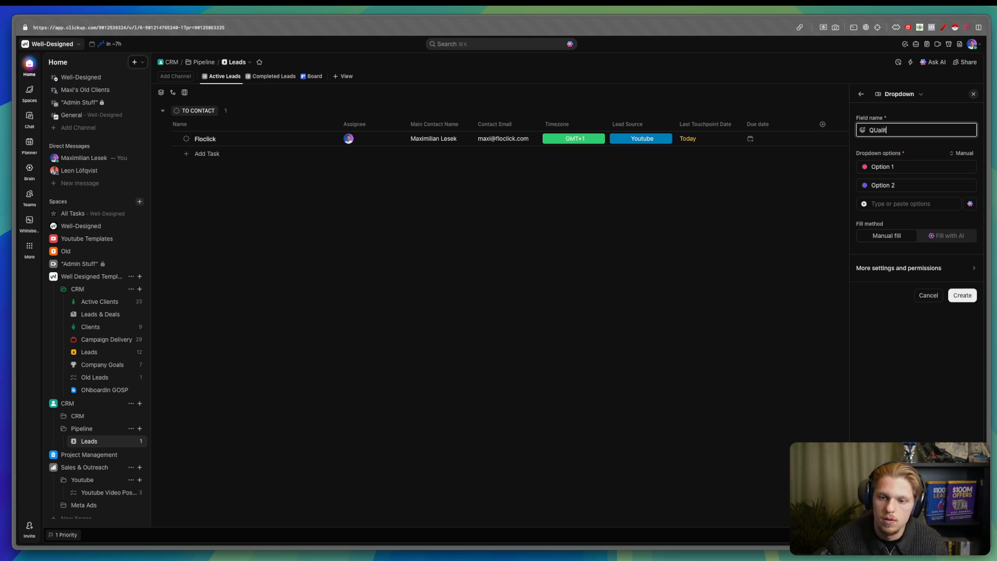
{"action": "key", "text": "BackSpace"}
{"action": "key", "text": "BackSpace"}
{"action": "key", "text": "BackSpace"}
{"action": "key", "text": "BackSpace"}
{"action": "key", "text": "BackSpace"}
{"action": "key", "text": "BackSpace"}
{"action": "type", "text": "QUa"}
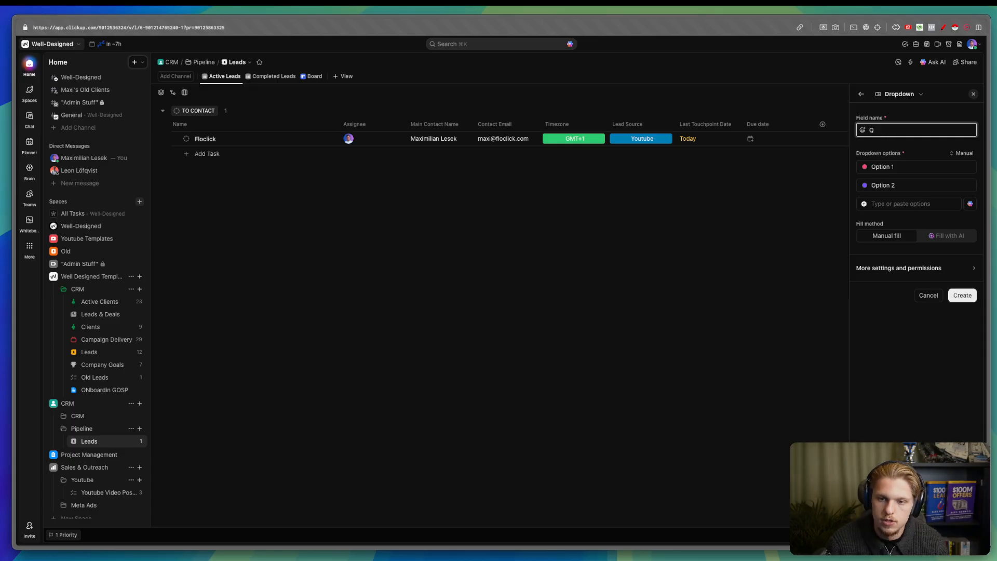
- Label the two dropdown options Qualified and Unqualified
{"action": "left_click", "coordinate": [940, 167]}
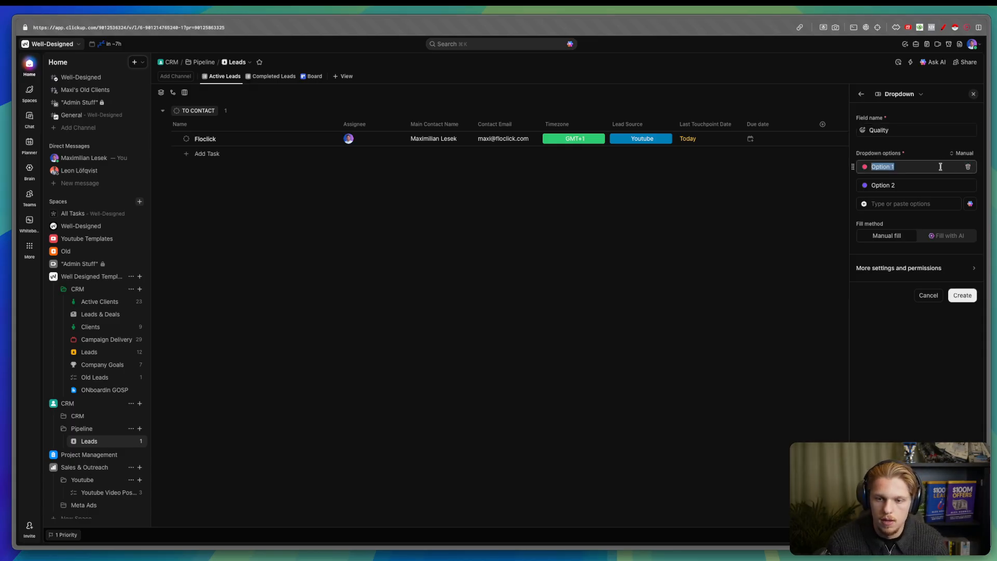
{"action": "type", "text": "Qualified"}
{"action": "key", "text": "Tab"}
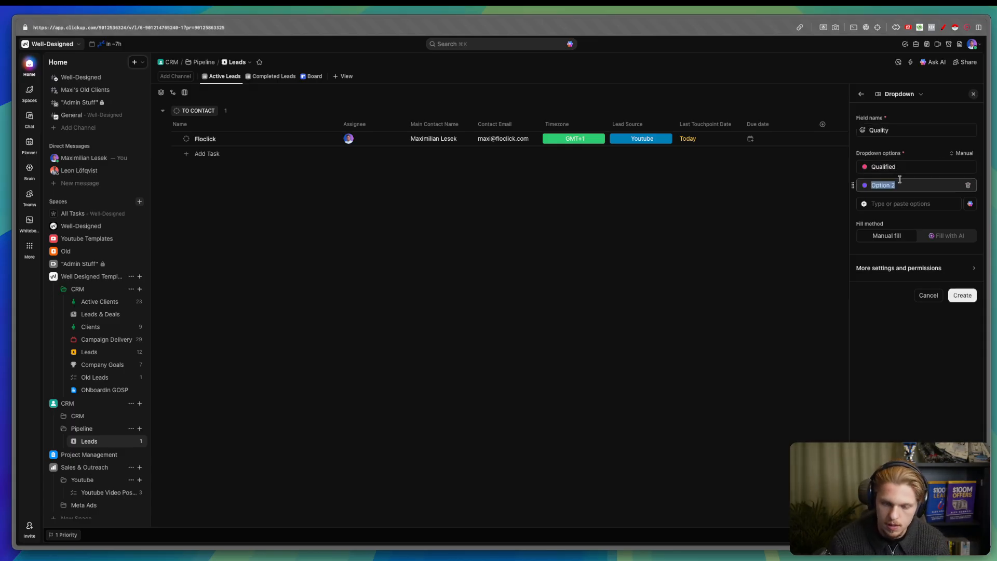
{"action": "type", "text": "Una"}
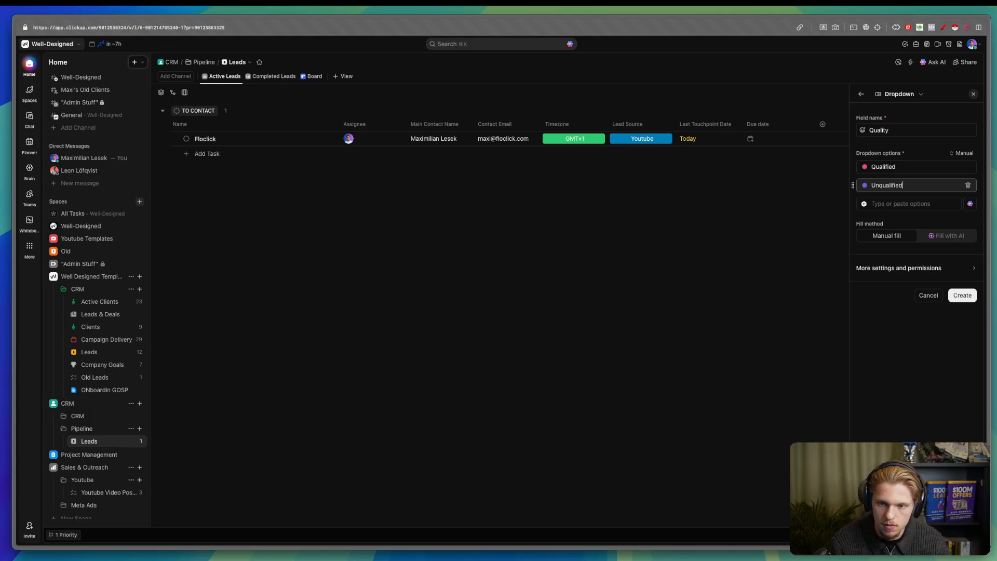
- Colour Qualified green and Unqualified red, create the field, and check its options on a lead
{"action": "left_click", "coordinate": [864, 167]}
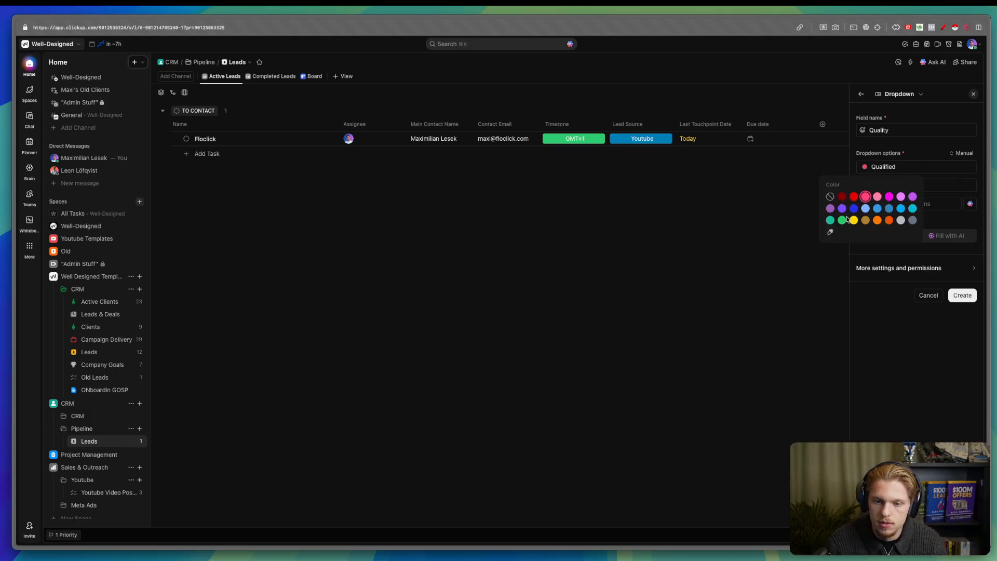
{"action": "left_click", "coordinate": [847, 218]}
{"action": "left_click", "coordinate": [865, 185]}
{"action": "left_click", "coordinate": [851, 221]}
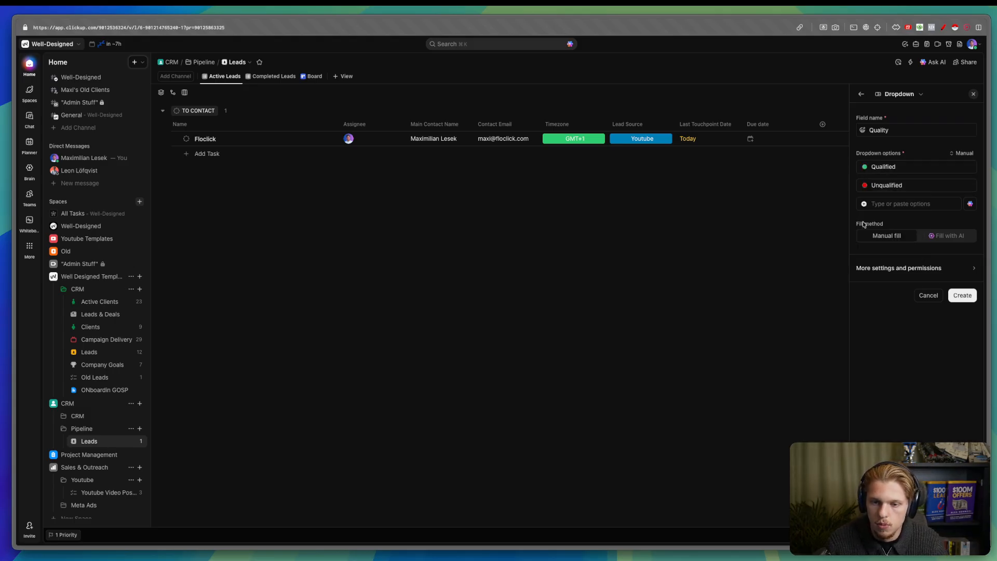
{"action": "left_click", "coordinate": [963, 296]}
{"action": "left_click", "coordinate": [830, 139]}
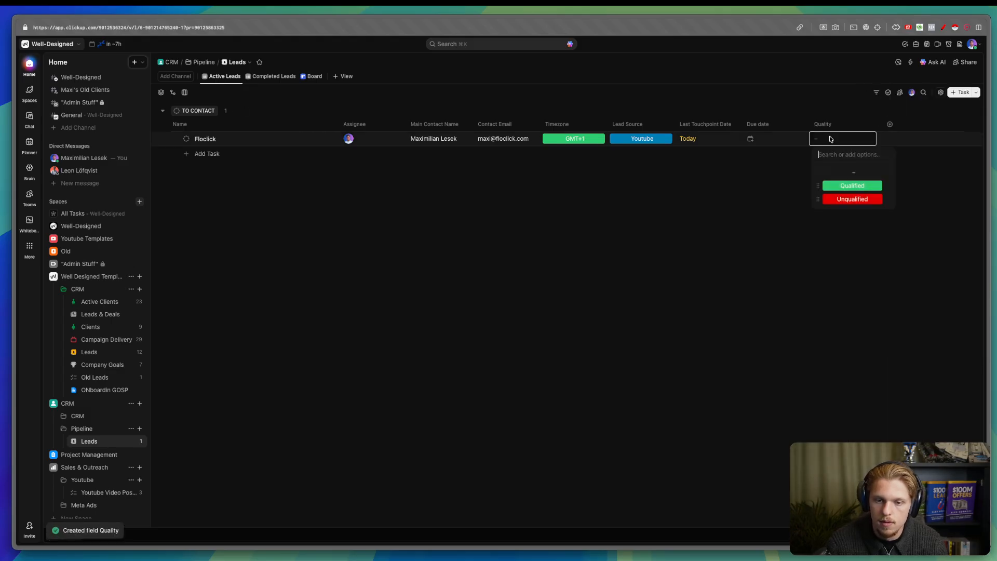
{"action": "left_click", "coordinate": [485, 234]}
{"action": "left_click", "coordinate": [186, 139]}
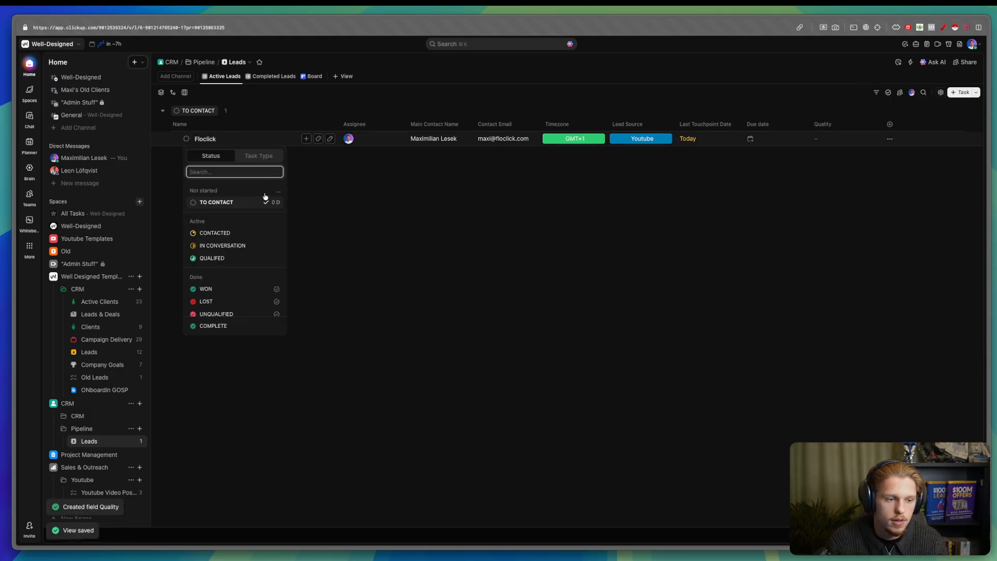
- Delete the UNQUALIFIED and QUALIFED statuses in the Leads status editor
{"action": "left_click", "coordinate": [277, 192]}
{"action": "left_click", "coordinate": [291, 205]}
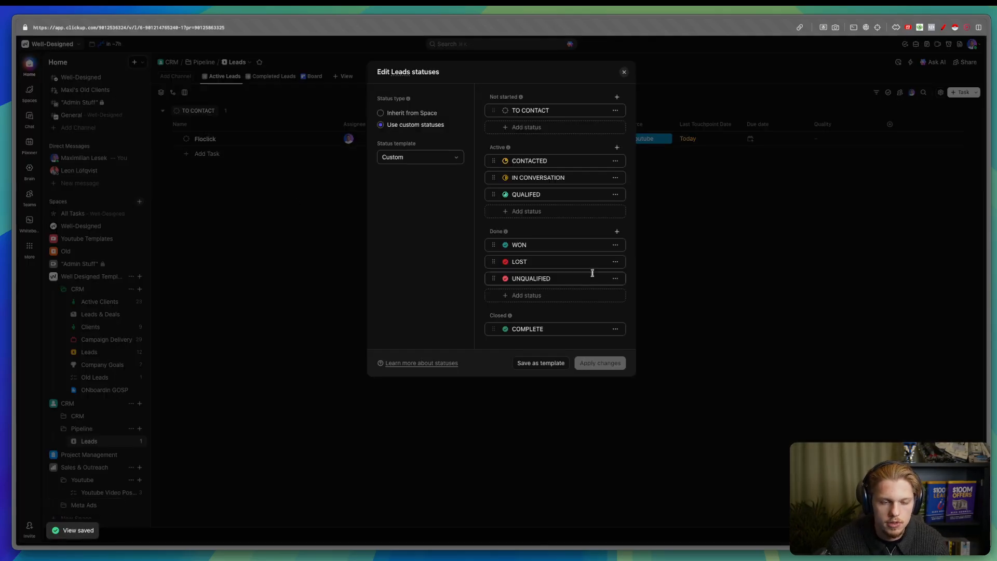
{"action": "left_click", "coordinate": [615, 278]}
{"action": "left_click", "coordinate": [571, 325]}
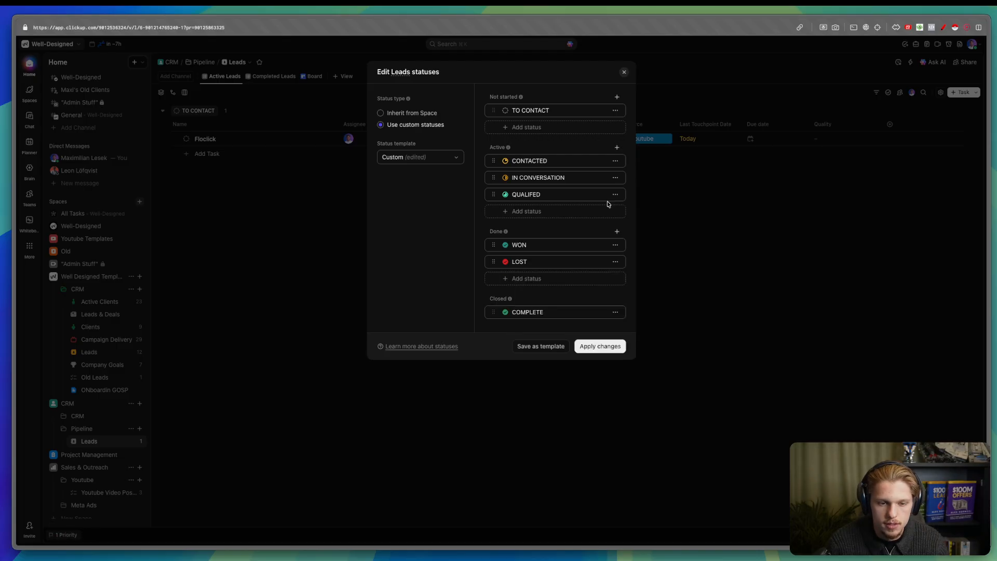
{"action": "left_click", "coordinate": [615, 194]}
{"action": "left_click", "coordinate": [583, 238]}
- Add a red SEND PROPOSAL active status and begin another active status named 'PRO'
{"action": "left_click", "coordinate": [554, 198]}
{"action": "type", "text": "SEND PROPOSAL"}
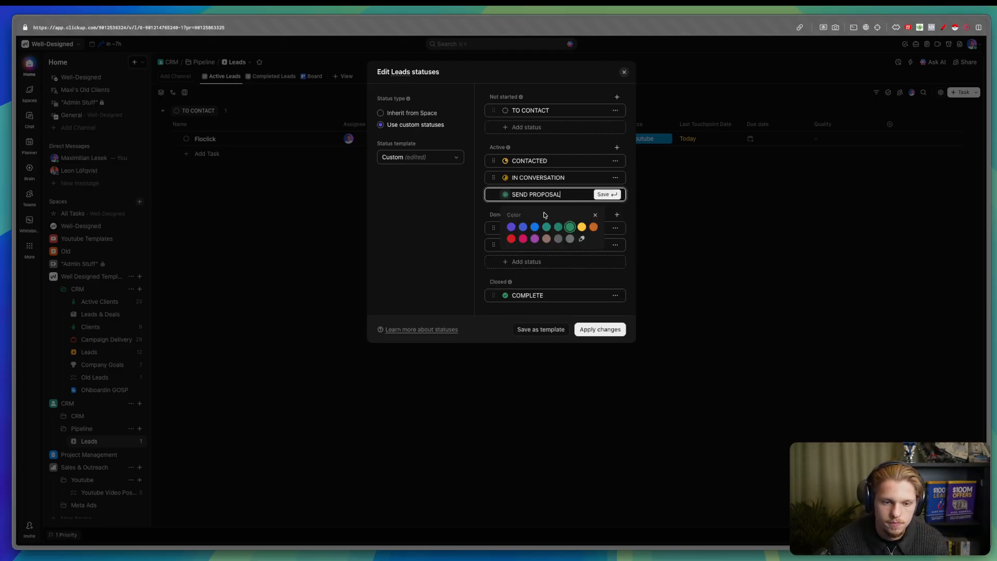
{"action": "key", "text": "Return"}
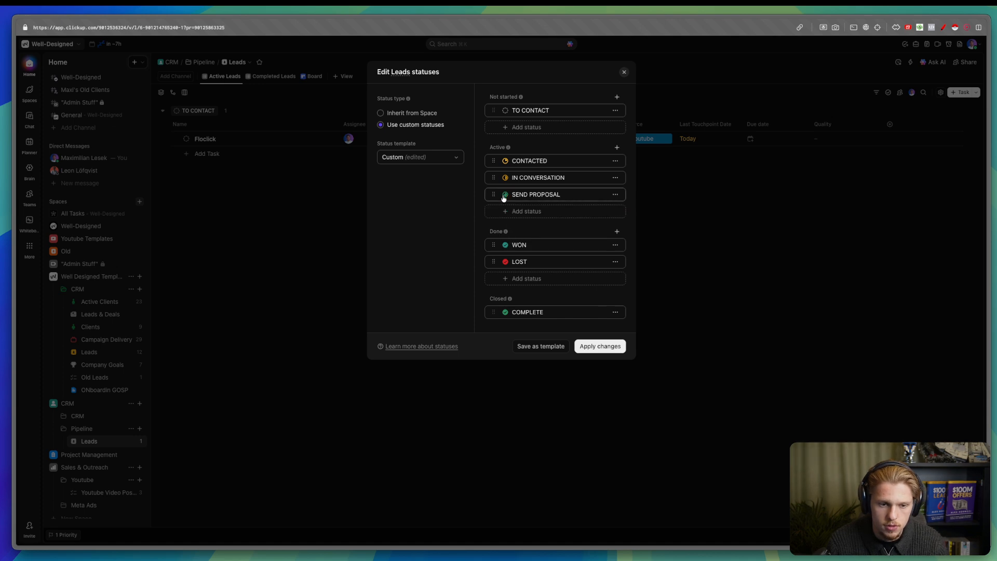
{"action": "left_click", "coordinate": [503, 198]}
{"action": "left_click", "coordinate": [572, 164]}
{"action": "left_click", "coordinate": [521, 211]}
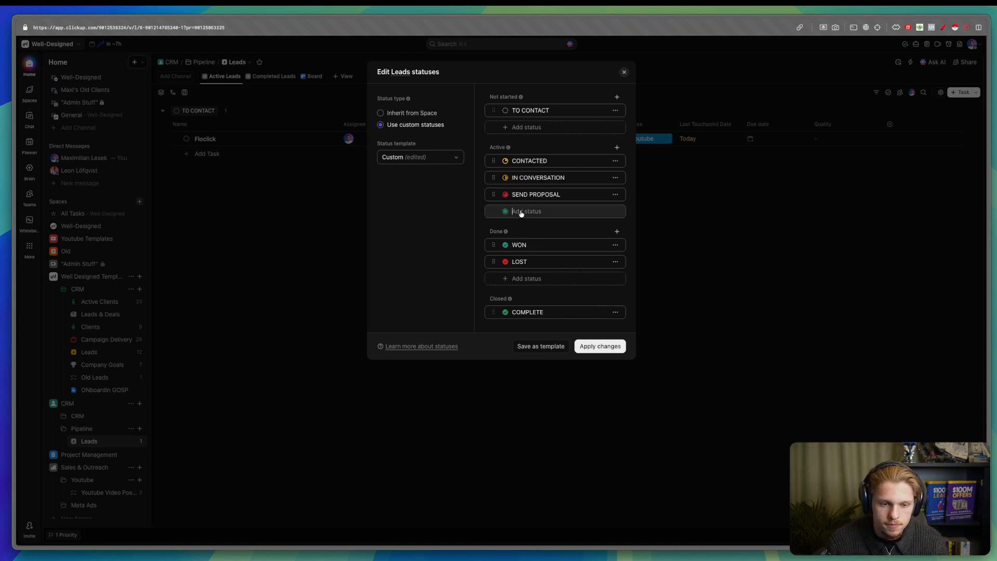
{"action": "type", "text": "PROPOSAL SENT"}
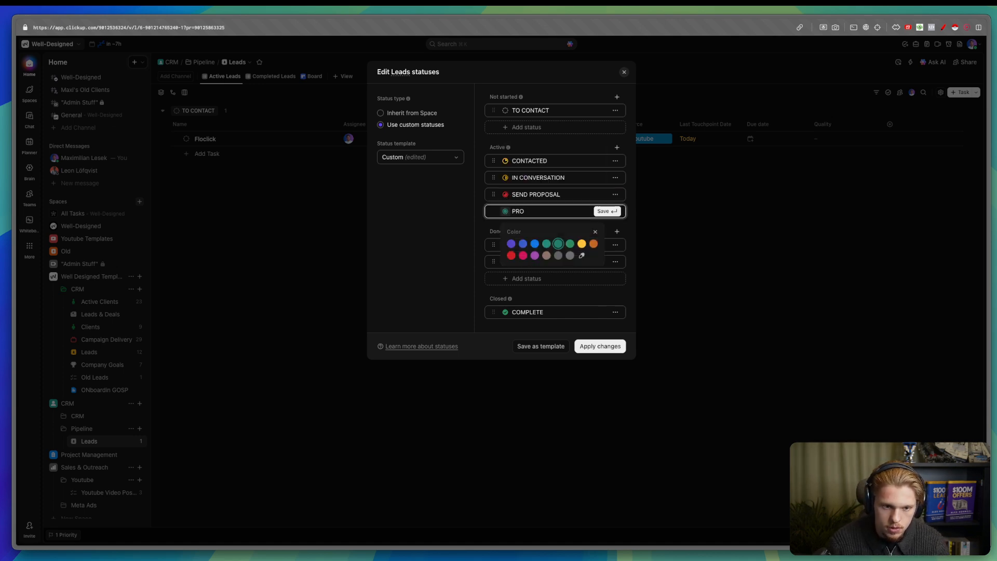
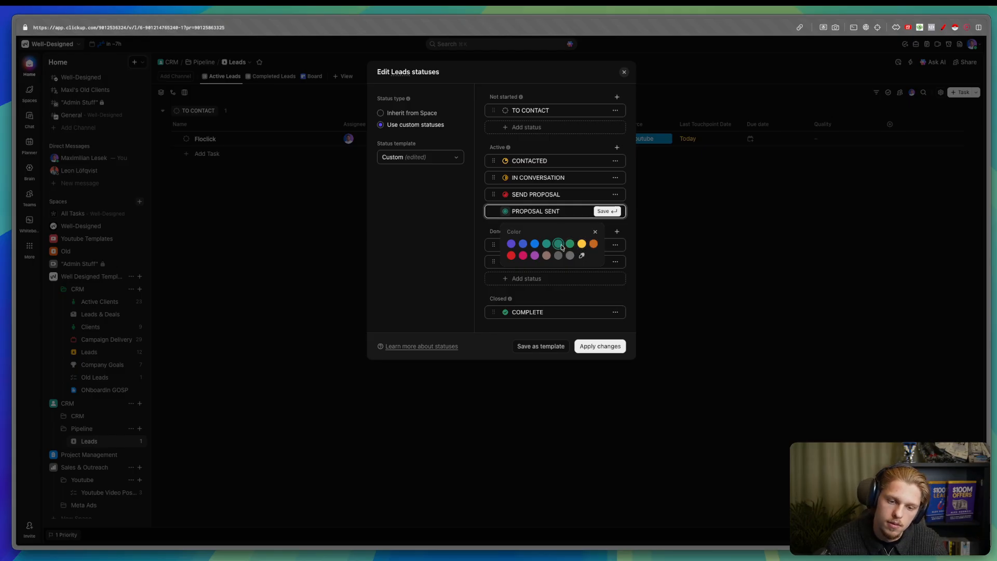
- Recolour PROPOSAL SENT indigo and move SEND PROPOSAL above it
{"action": "left_click", "coordinate": [521, 256]}
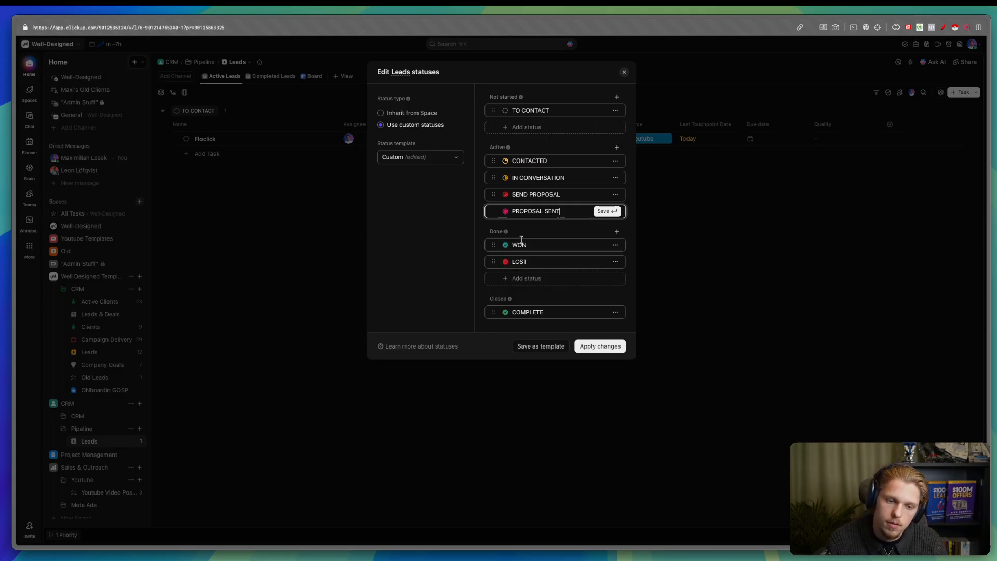
{"action": "left_click", "coordinate": [507, 214]}
{"action": "left_click", "coordinate": [511, 243]}
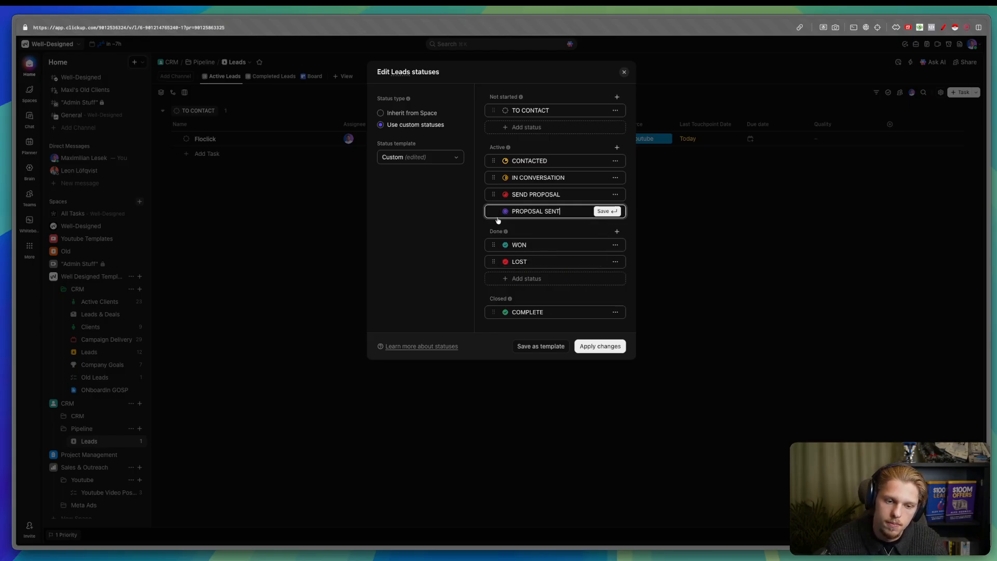
{"action": "left_click", "coordinate": [606, 212]}
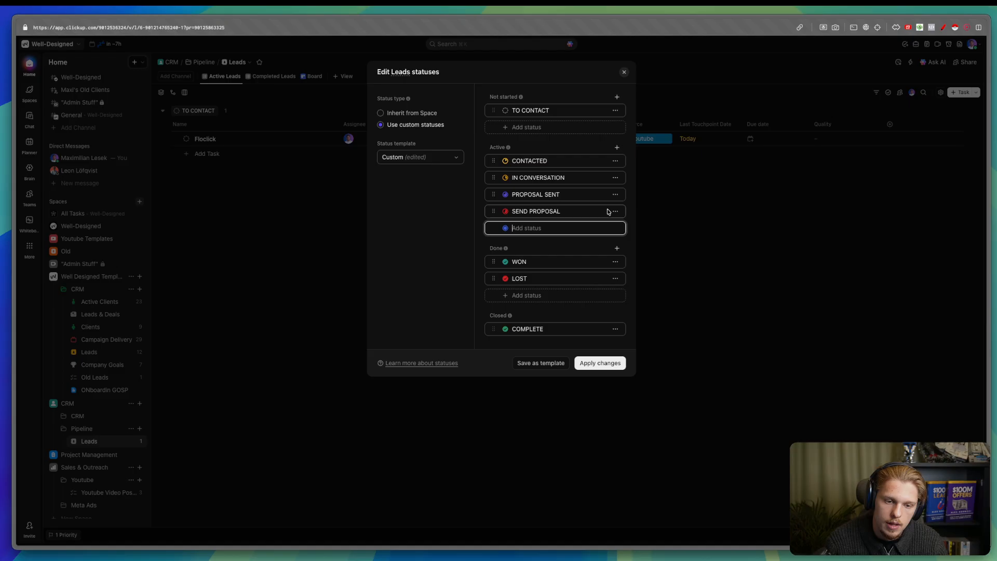
{"action": "mouse_move", "coordinate": [494, 206]}
{"action": "left_mouse_down"}
{"action": "mouse_move", "coordinate": [491, 194]}
{"action": "mouse_move", "coordinate": [499, 218]}
{"action": "left_mouse_up"}
- Add a grey FOLLOW-UP status to the Active statuses
{"action": "left_click", "coordinate": [550, 231]}
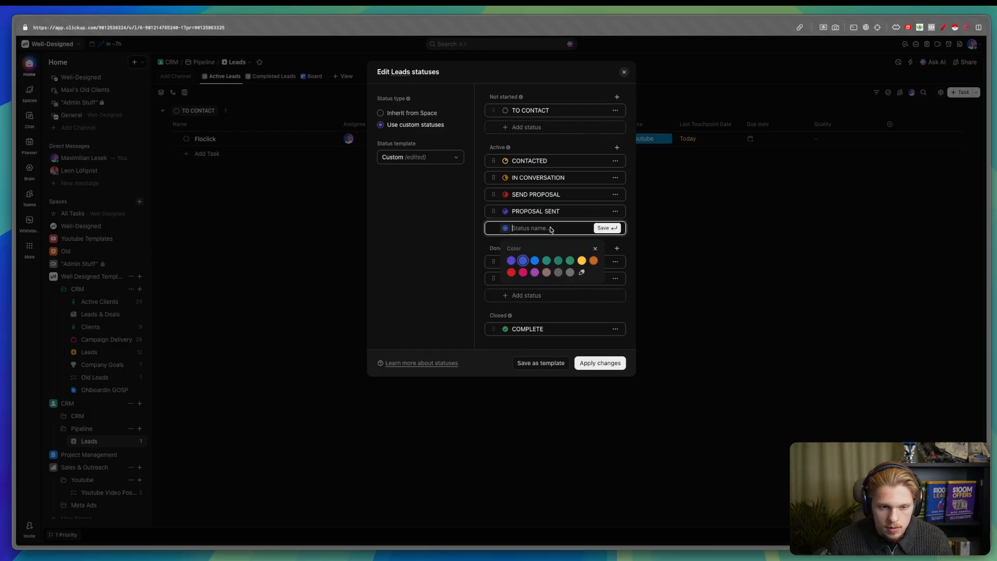
{"action": "type", "text": "AWAITING"}
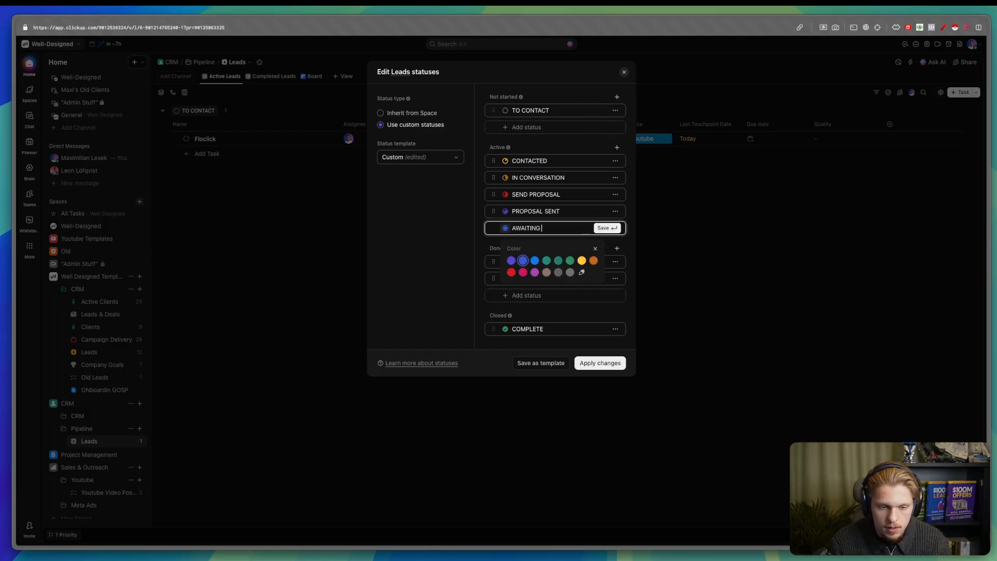
{"action": "key", "text": "BackSpace"}
{"action": "key", "text": "BackSpace"}
{"action": "key", "text": "BackSpace"}
{"action": "key", "text": "BackSpace"}
{"action": "key", "text": "BackSpace"}
{"action": "key", "text": "BackSpace"}
{"action": "key", "text": "BackSpace"}
{"action": "key", "text": "BackSpace"}
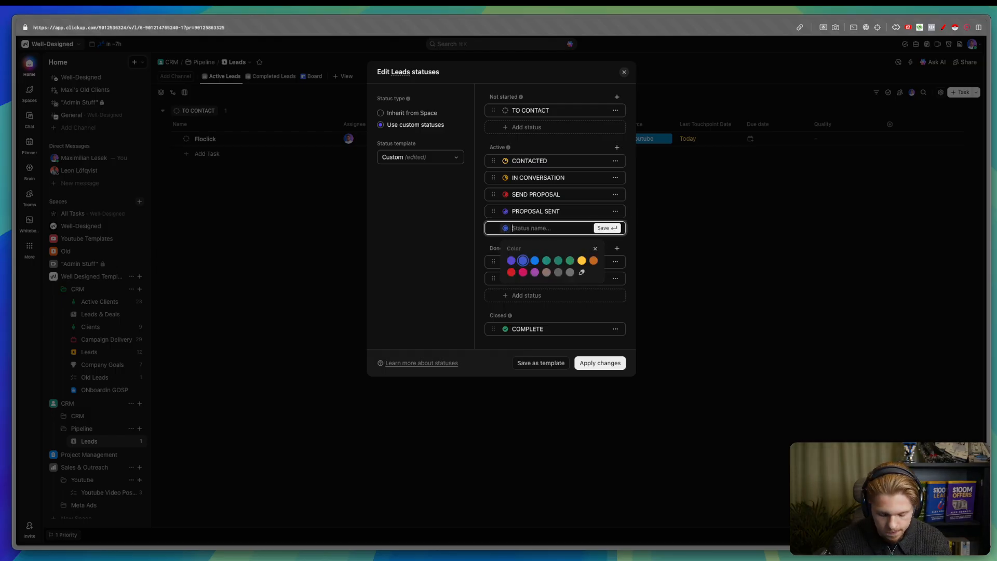
{"action": "type", "text": "FOLLOW-U"}
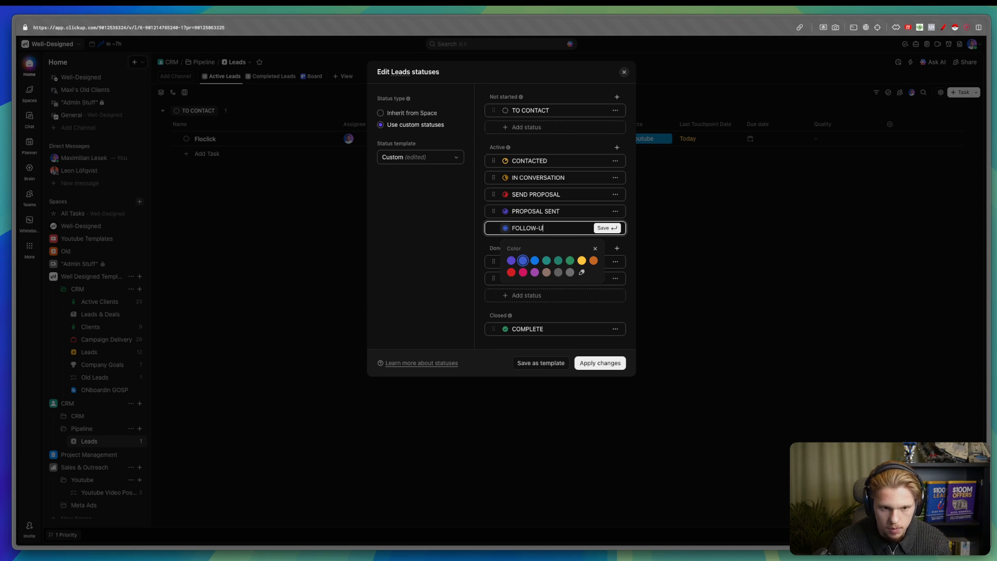
{"action": "type", "text": "P"}
{"action": "left_click", "coordinate": [569, 273]}
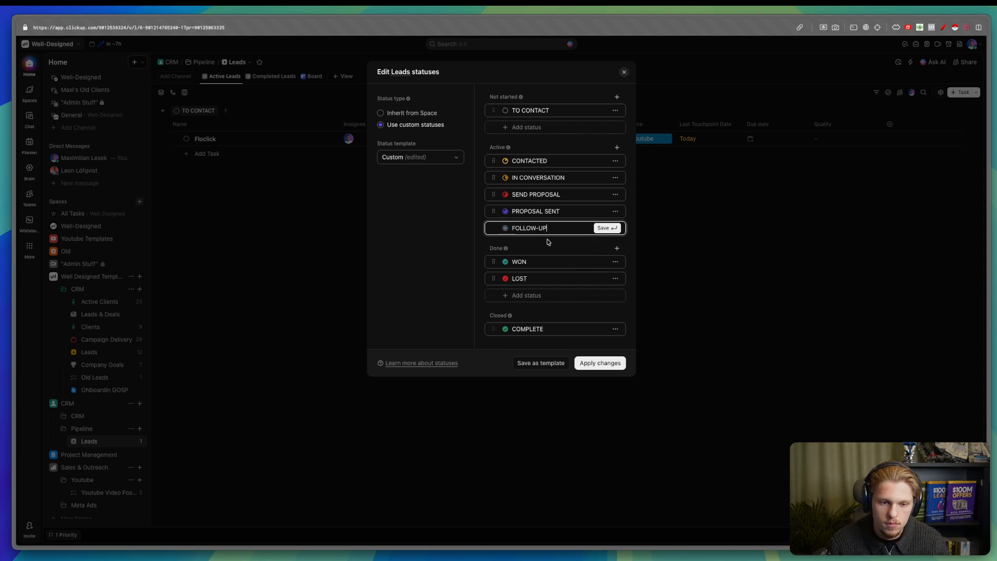
{"action": "left_click", "coordinate": [505, 228]}
{"action": "left_click", "coordinate": [573, 273]}
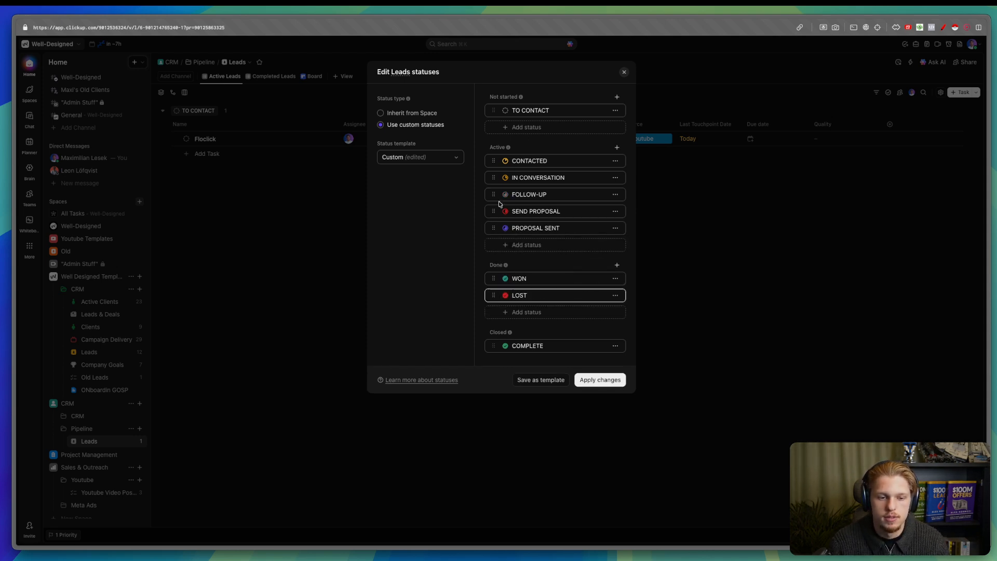
- Move FOLLOW-UP below SEND PROPOSAL and give it a near-black #1d1d1d colour
{"action": "left_click_drag", "start_coordinate": [495, 196], "coordinate": [494, 229]}
{"action": "left_click", "coordinate": [505, 228]}
{"action": "left_click", "coordinate": [584, 210]}
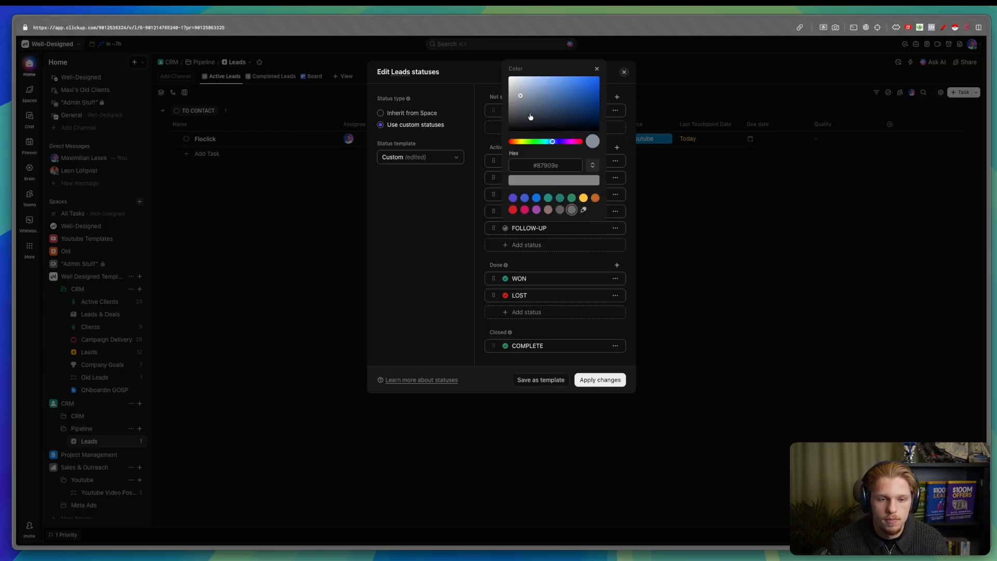
{"action": "left_click_drag", "start_coordinate": [530, 117], "coordinate": [502, 127]}
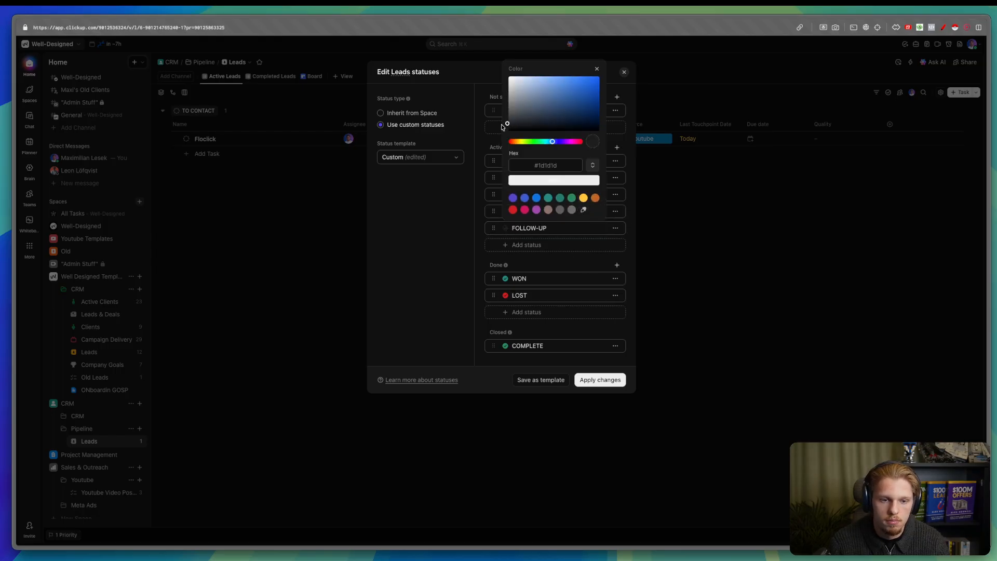
{"action": "left_click", "coordinate": [534, 179]}
- Add a blue MEETING BOOKED status in third place, discarding an extra empty status
{"action": "left_click", "coordinate": [525, 245]}
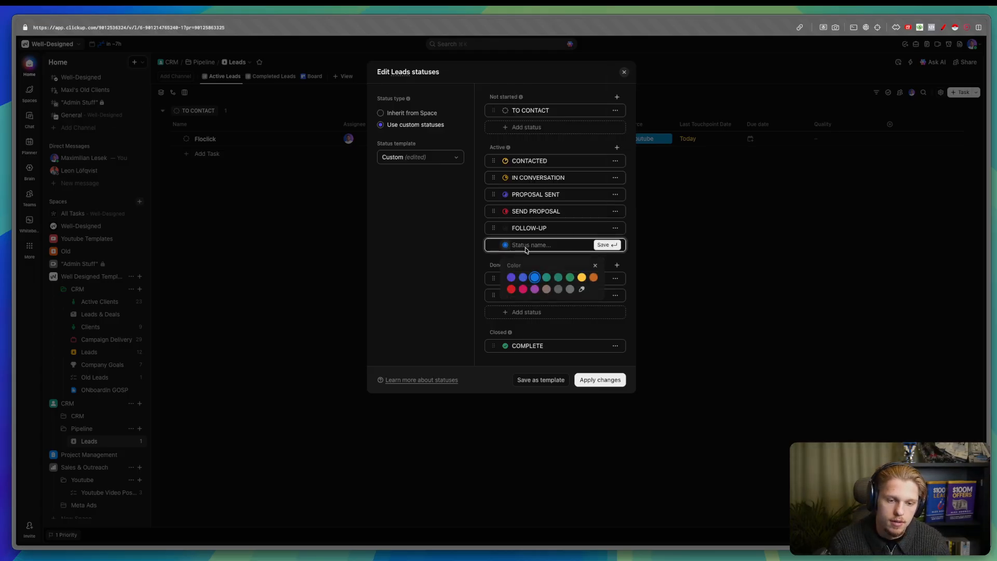
{"action": "type", "text": "MEETING BOOKED"}
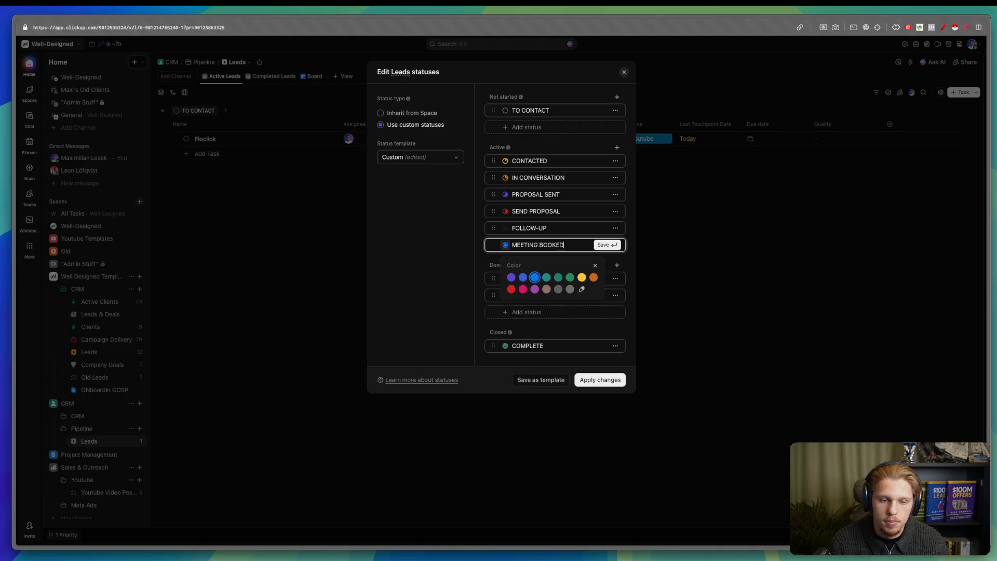
{"action": "left_click", "coordinate": [532, 276]}
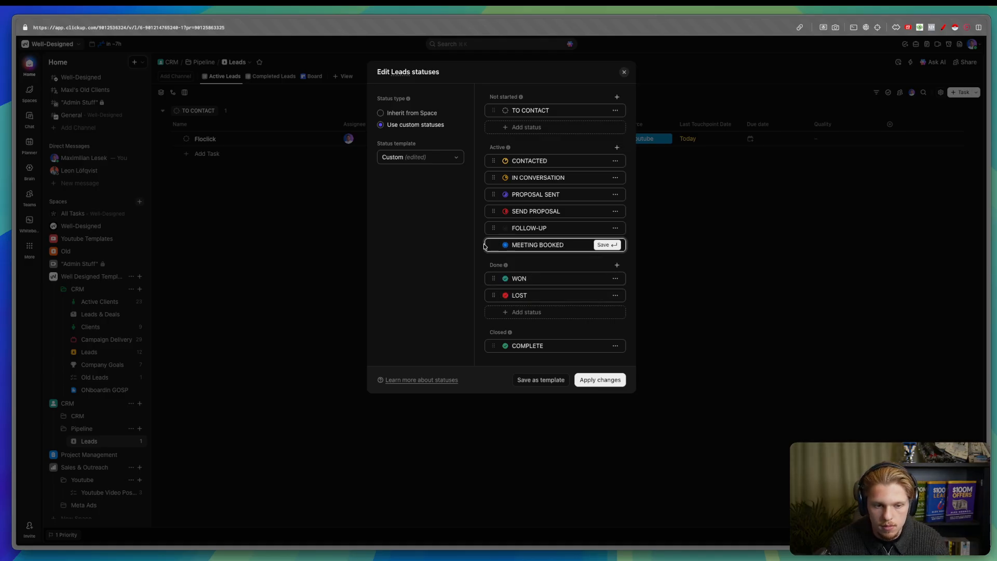
{"action": "left_click_drag", "start_coordinate": [493, 245], "coordinate": [491, 202]}
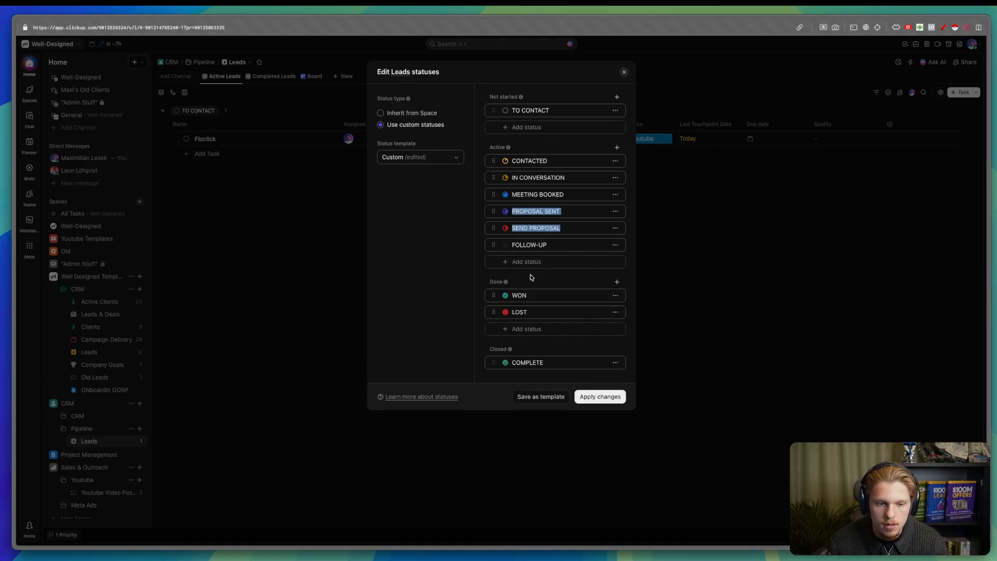
{"action": "left_click", "coordinate": [531, 274]}
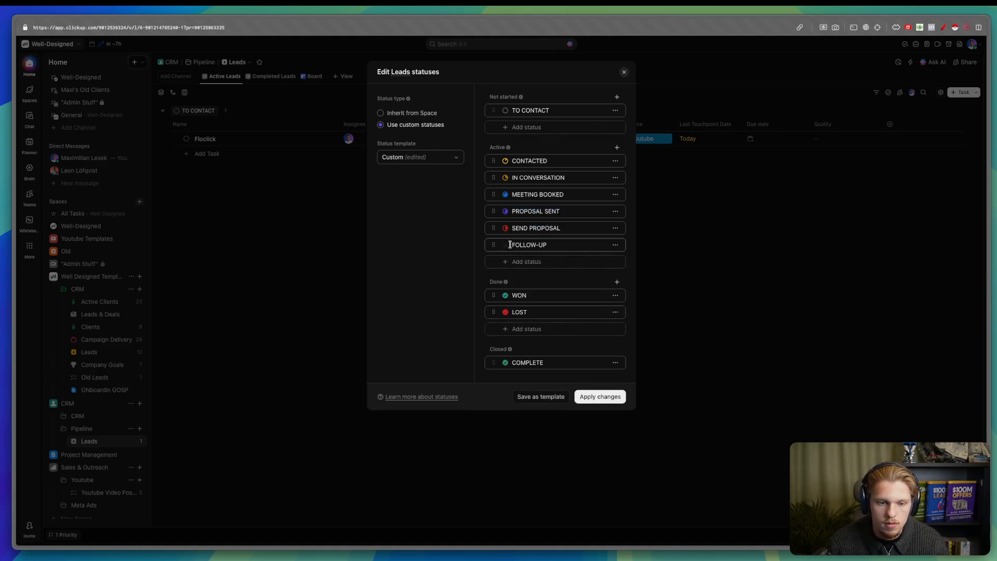
{"action": "left_click", "coordinate": [530, 261]}
{"action": "type", "text": "FO"}
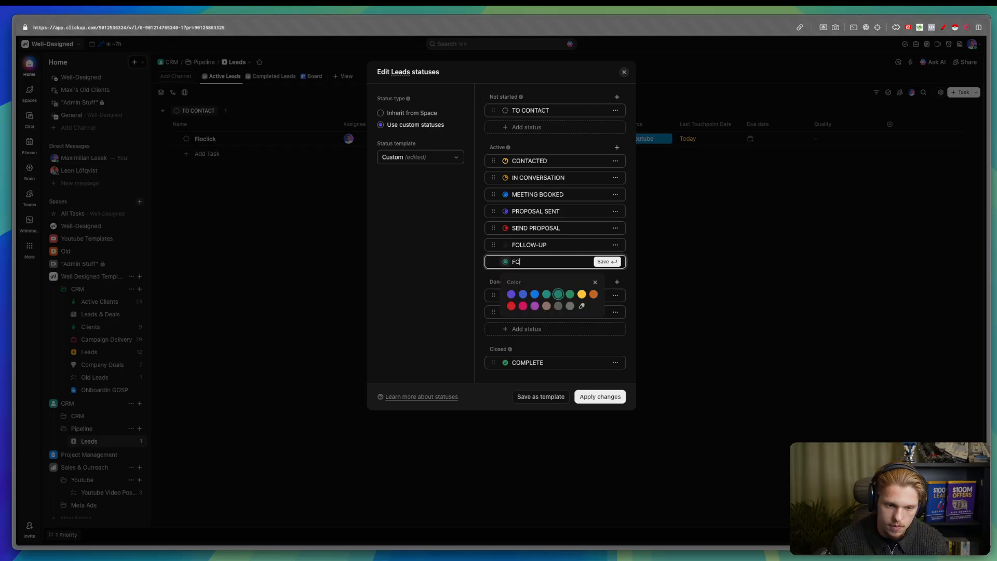
{"action": "key", "text": "BackSpace"}
{"action": "key", "text": "BackSpace"}
{"action": "key", "text": "BackSpace"}
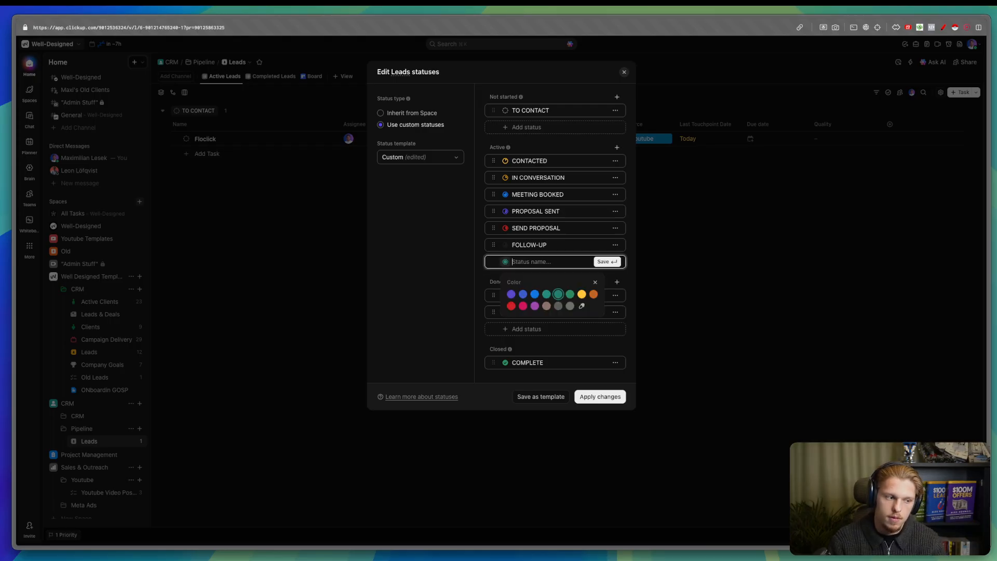
{"action": "left_click", "coordinate": [452, 285]}
- Apply the edited statuses to the Leads list
{"action": "left_click", "coordinate": [589, 397]}
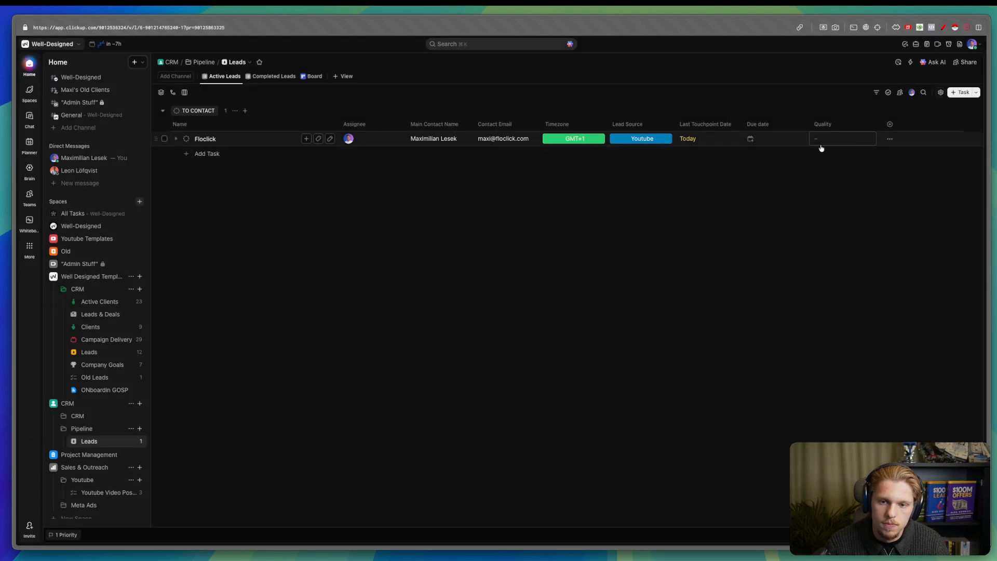
{"action": "left_click", "coordinate": [882, 124]}
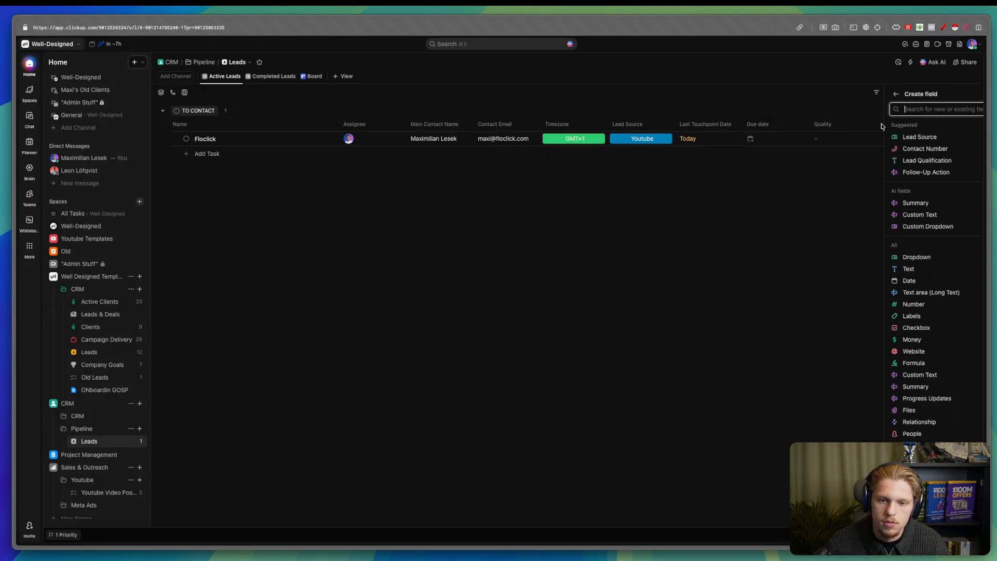
{"action": "left_click", "coordinate": [717, 191]}
- Set Floclick's status to MEETING BOOKED and its due date to Wed
{"action": "left_click", "coordinate": [186, 138]}
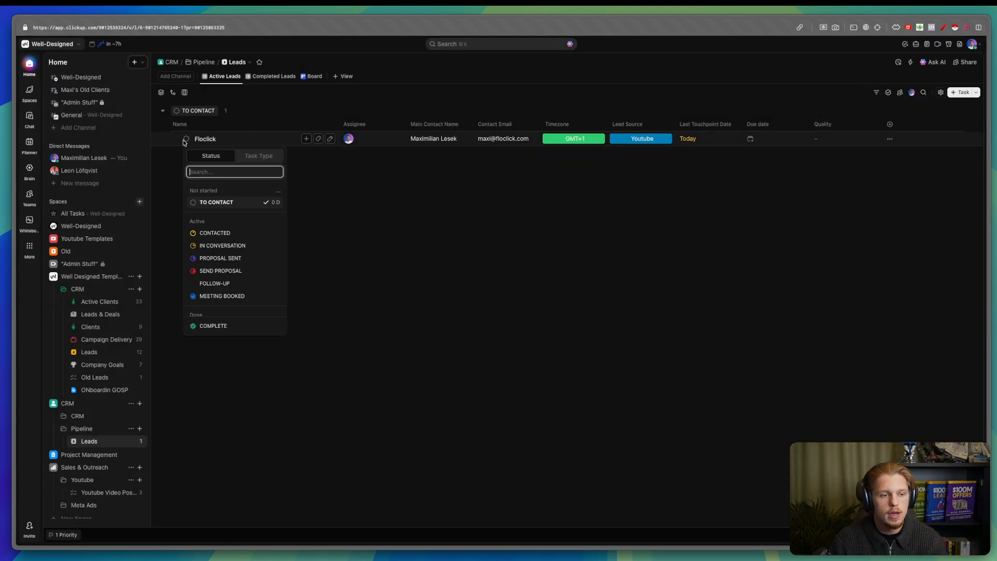
{"action": "left_click", "coordinate": [252, 295]}
{"action": "left_click", "coordinate": [774, 139]}
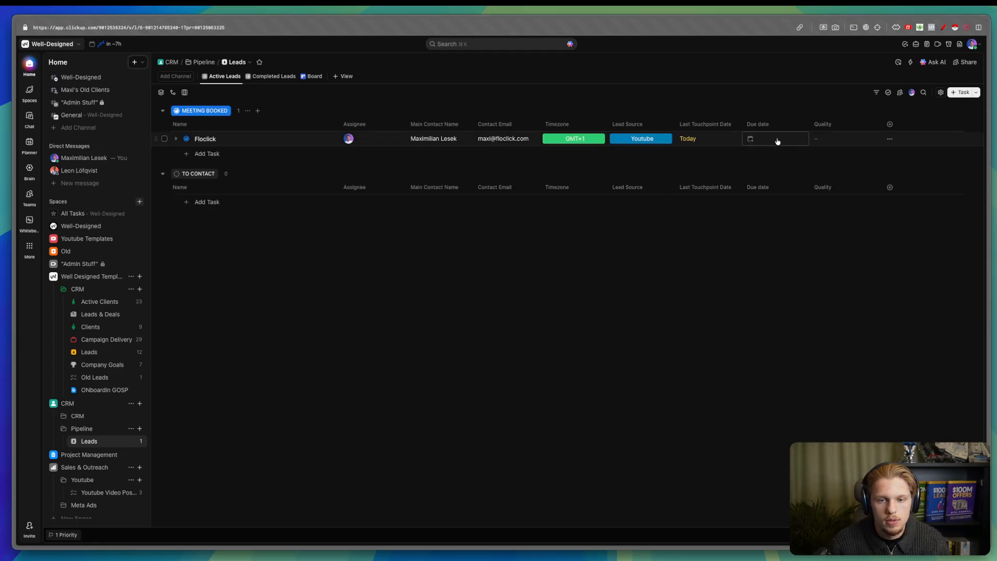
{"action": "type", "text": "Wed"}
{"action": "key", "text": "Return"}
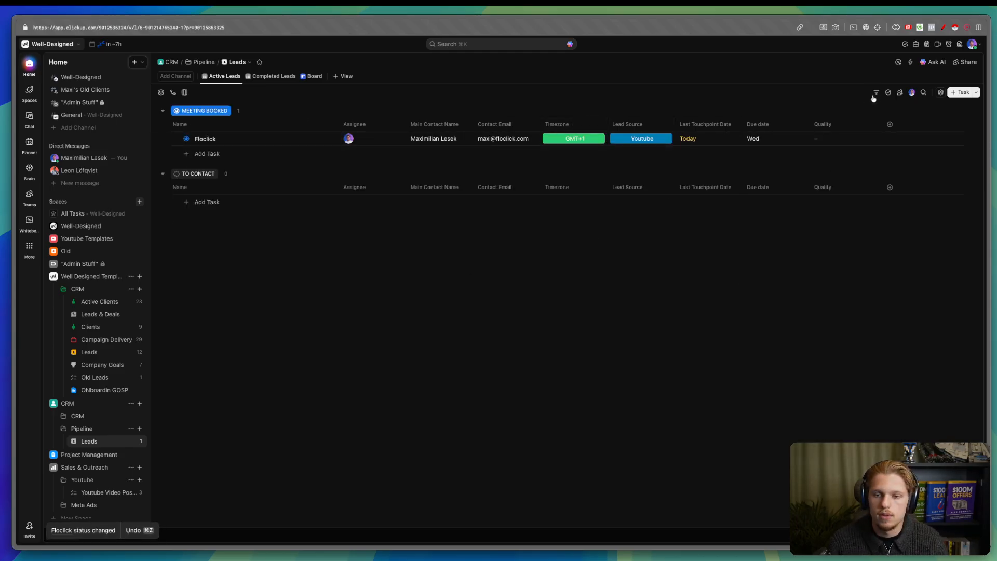
{"action": "left_click", "coordinate": [909, 63]}
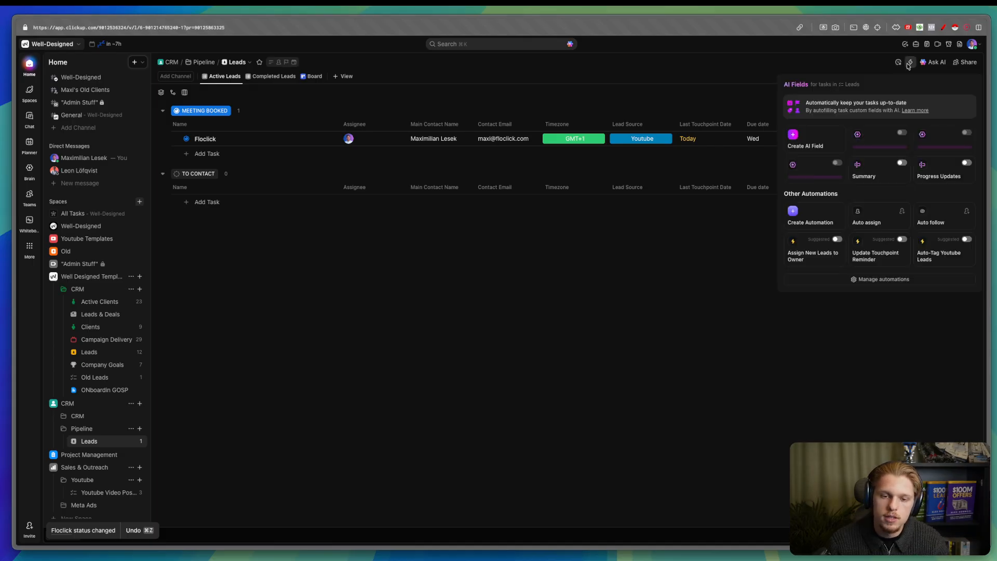
- Start a new Leads automation with a Date custom field arrives trigger on Last Touchpoint Date
{"action": "left_click", "coordinate": [860, 281]}
{"action": "left_click", "coordinate": [501, 247]}
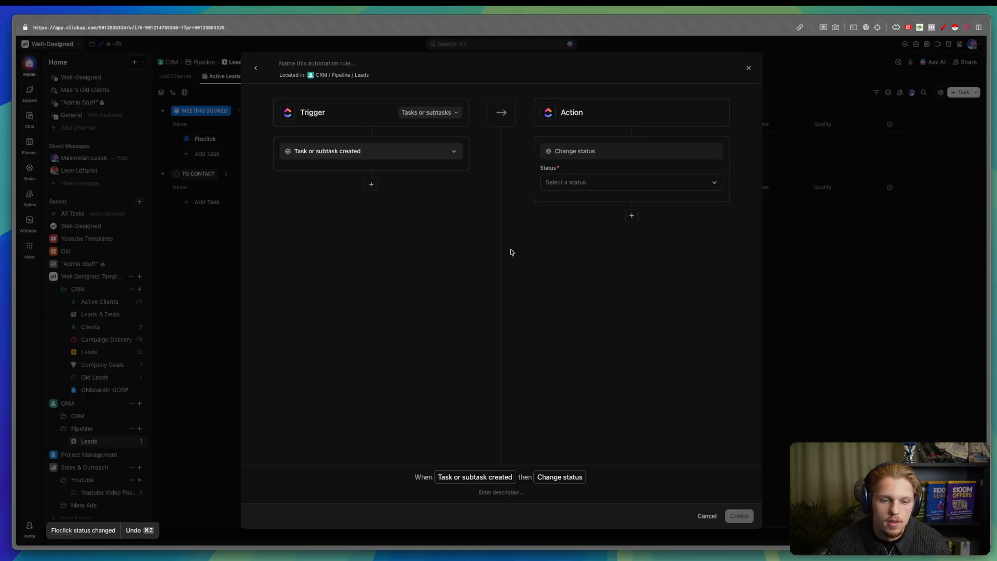
{"action": "left_click", "coordinate": [367, 150]}
{"action": "type", "text": "last"}
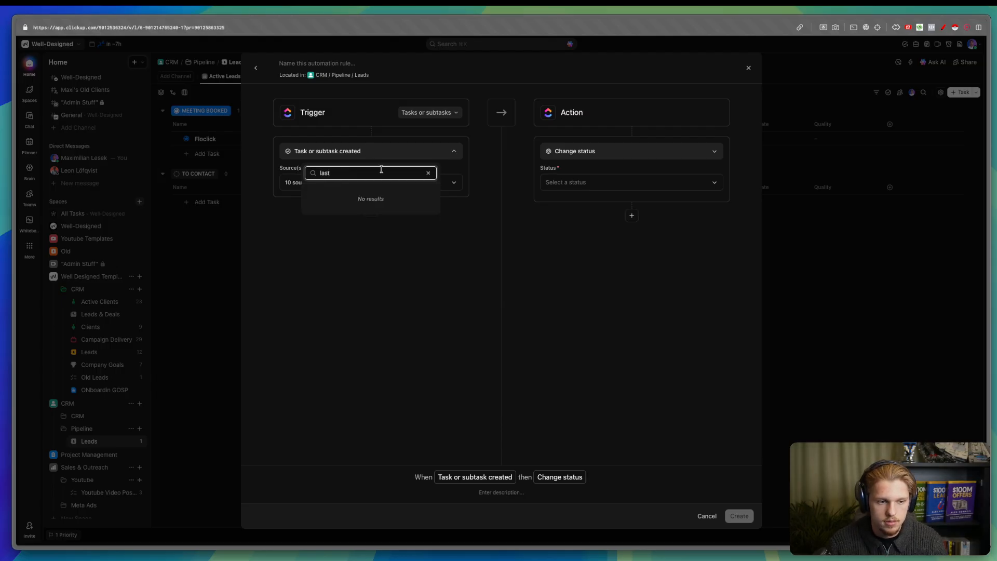
{"action": "key", "text": "BackSpace"}
{"action": "key", "text": "BackSpace"}
{"action": "key", "text": "BackSpace"}
{"action": "key", "text": "BackSpace"}
{"action": "type", "text": "dat"}
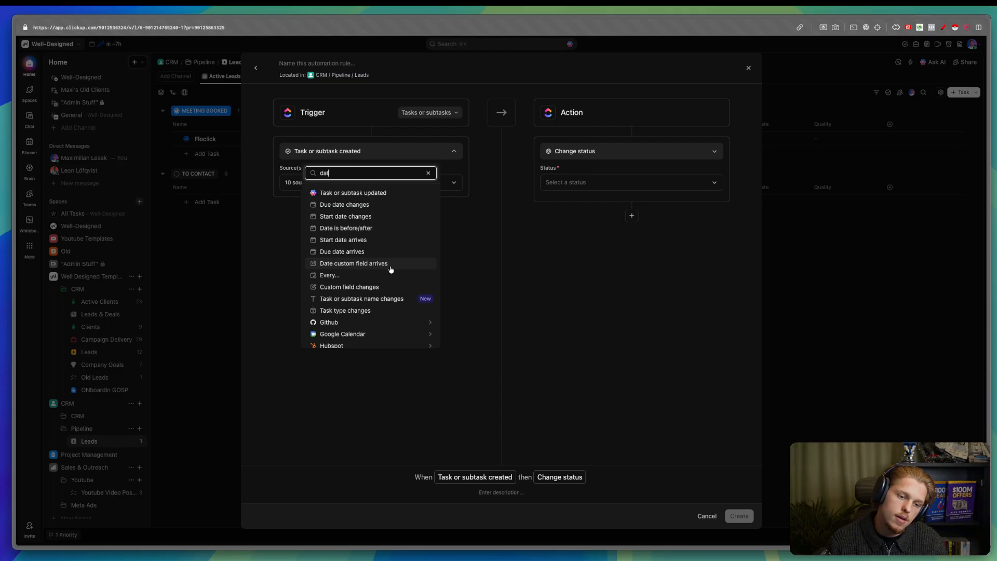
{"action": "left_click", "coordinate": [391, 269]}
{"action": "left_click", "coordinate": [335, 169]}
{"action": "left_click", "coordinate": [336, 169]}
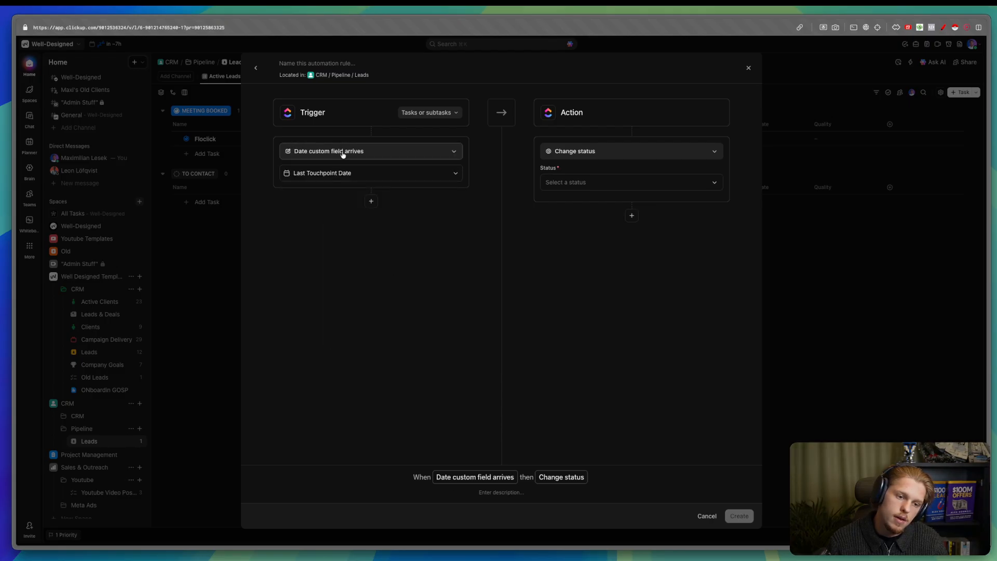
{"action": "left_click", "coordinate": [357, 154]}
{"action": "type", "text": "datae"}
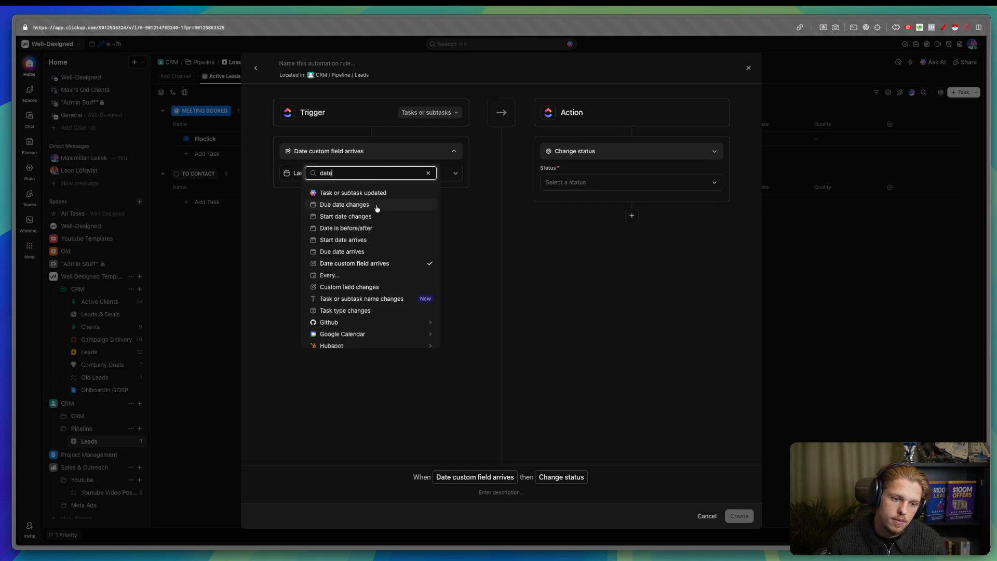
- Make the trigger fire 3 days after Last Touchpoint Date
{"action": "left_click", "coordinate": [382, 228]}
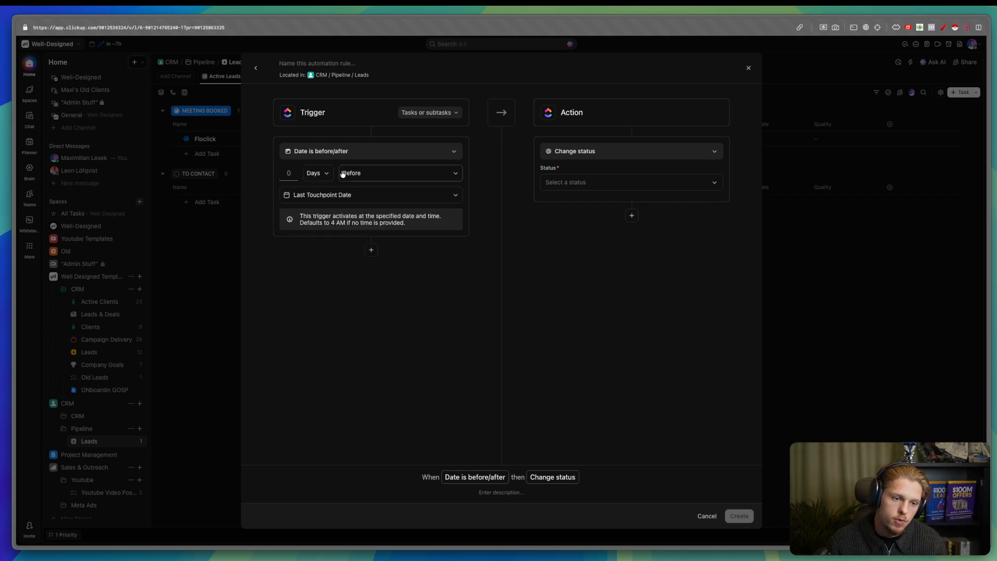
{"action": "left_click", "coordinate": [331, 201]}
{"action": "left_click", "coordinate": [331, 200]}
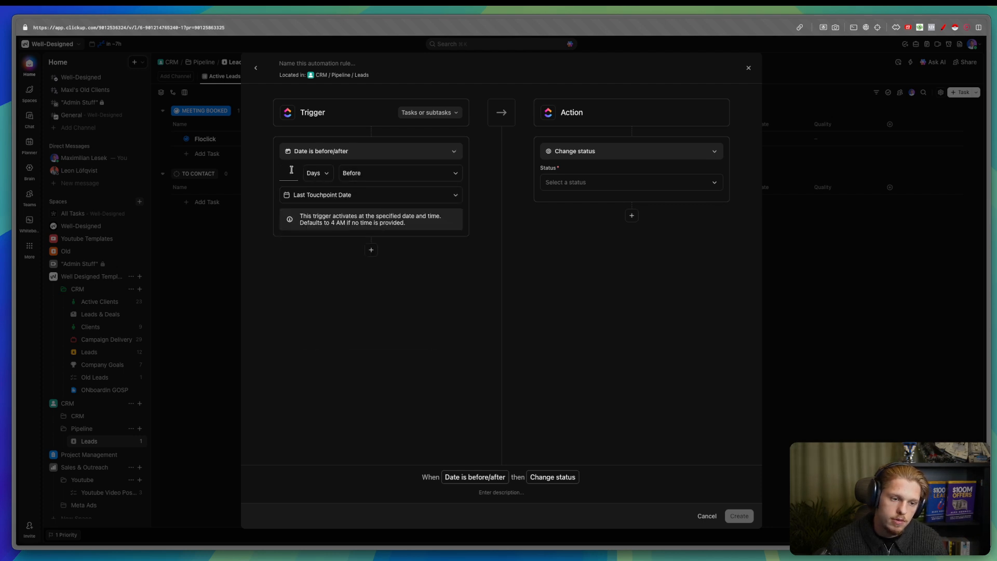
{"action": "left_click", "coordinate": [369, 173]}
{"action": "left_click", "coordinate": [369, 208]}
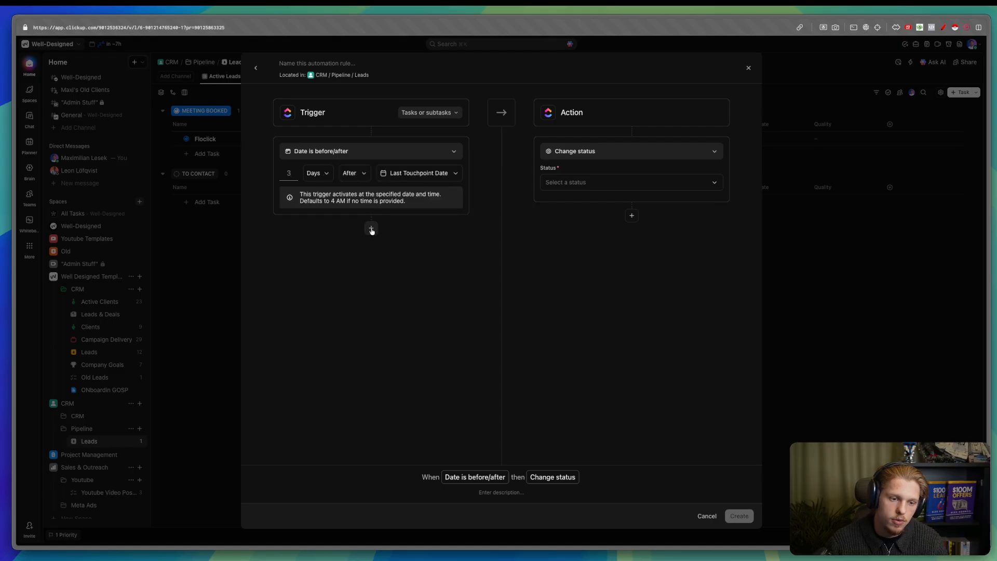
- Add a Status condition to the automation rule
{"action": "left_click", "coordinate": [372, 228]}
{"action": "left_click", "coordinate": [363, 246]}
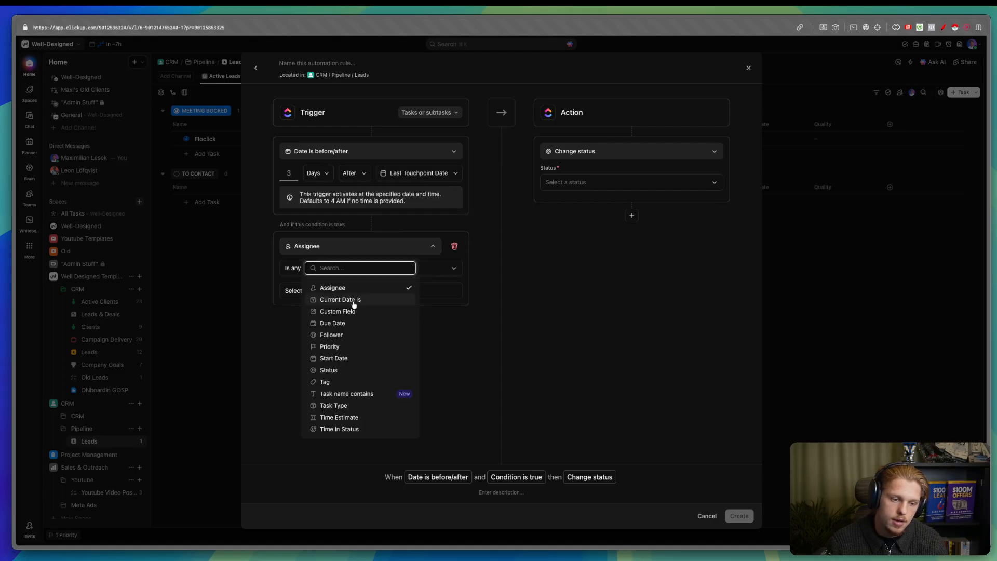
{"action": "left_click", "coordinate": [354, 311]}
{"action": "left_click", "coordinate": [348, 268]}
{"action": "left_click", "coordinate": [335, 312]}
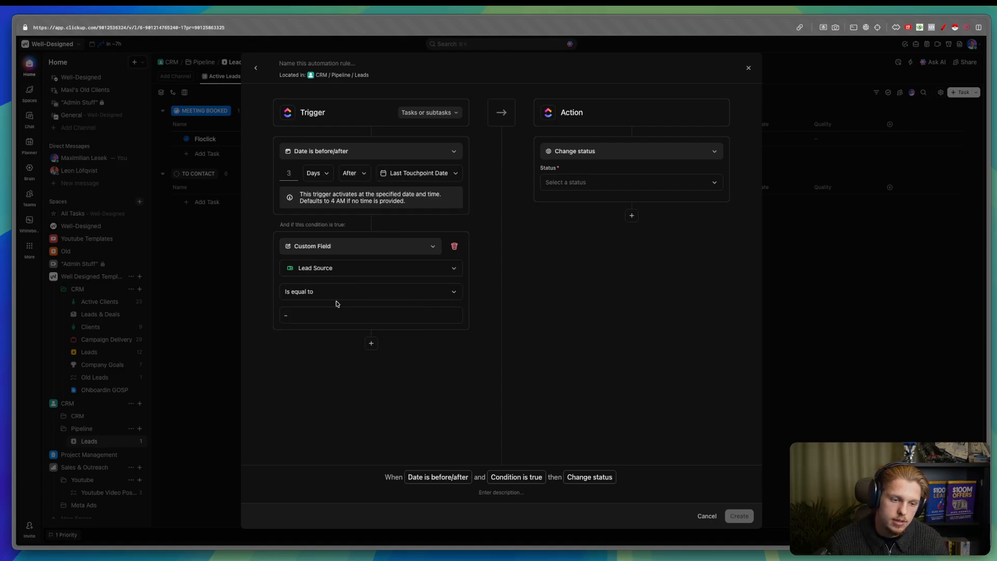
{"action": "left_click", "coordinate": [345, 247]}
{"action": "type", "text": "sta"}
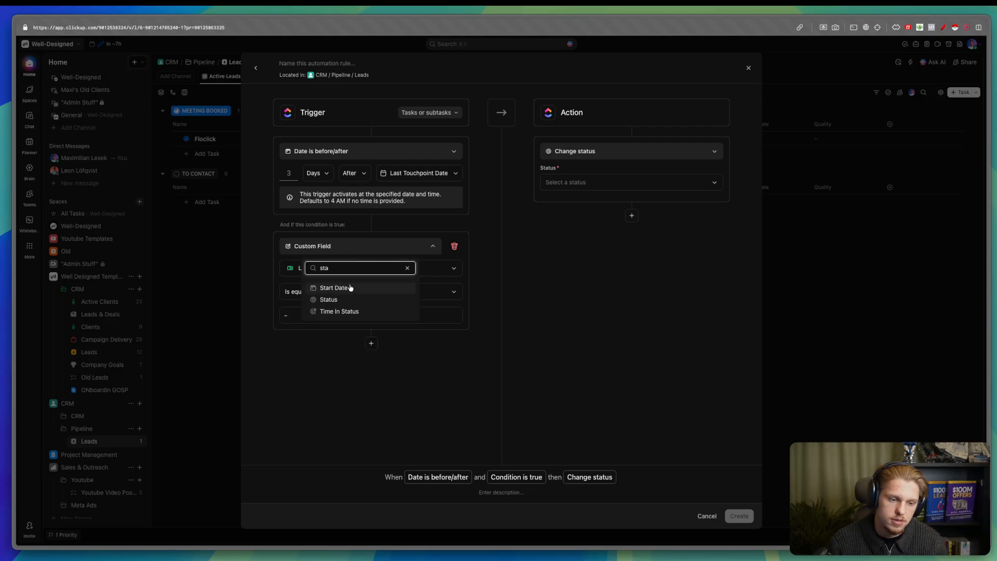
{"action": "left_click", "coordinate": [342, 301]}
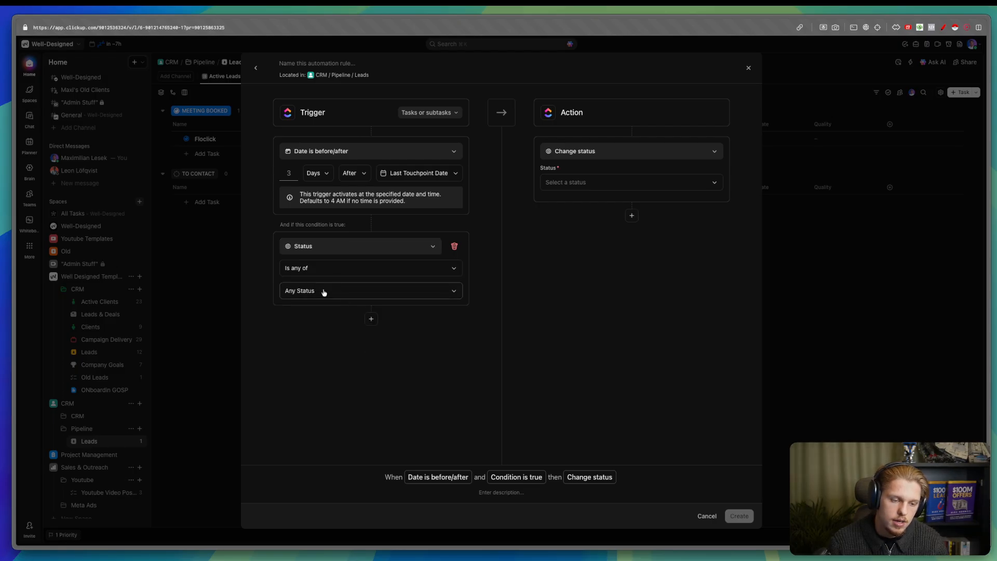
- Match the condition to CONTACTED, IN CONVERSATION, PROPOSAL SENT and SEND PROPOSAL
{"action": "left_click", "coordinate": [324, 292]}
{"action": "left_click", "coordinate": [305, 359]}
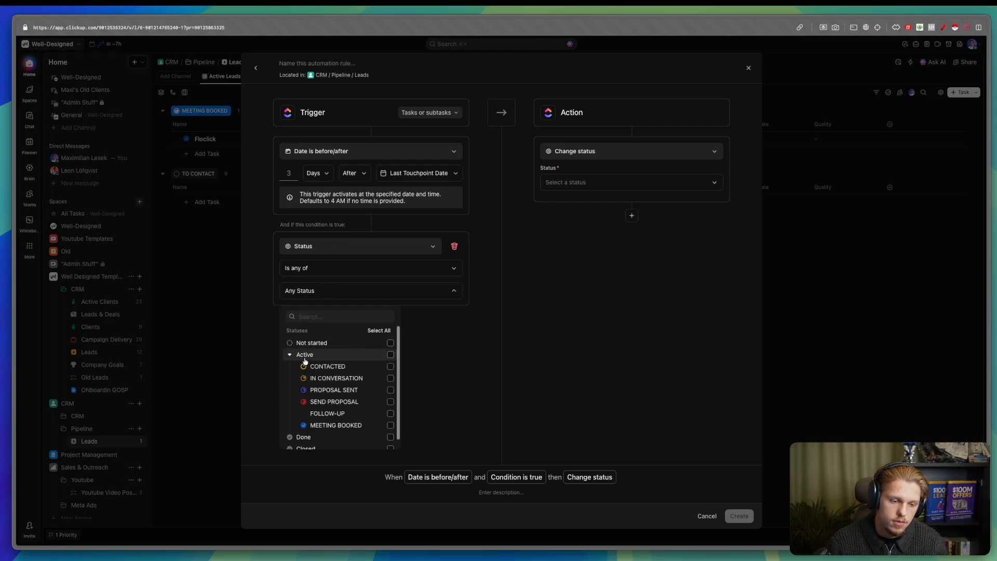
{"action": "left_click", "coordinate": [390, 366]}
{"action": "left_click", "coordinate": [390, 378]}
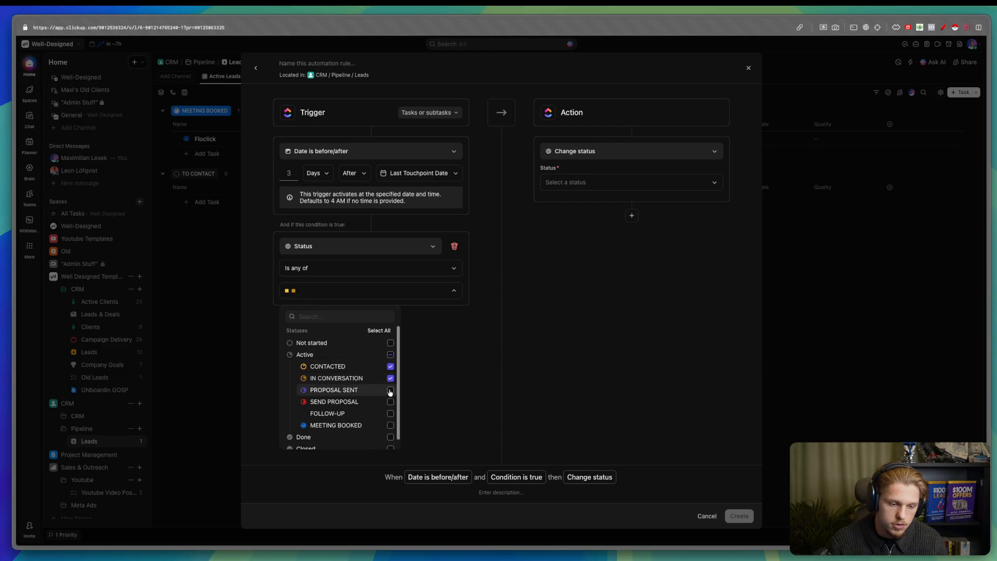
{"action": "left_click", "coordinate": [390, 390]}
{"action": "left_click", "coordinate": [390, 401]}
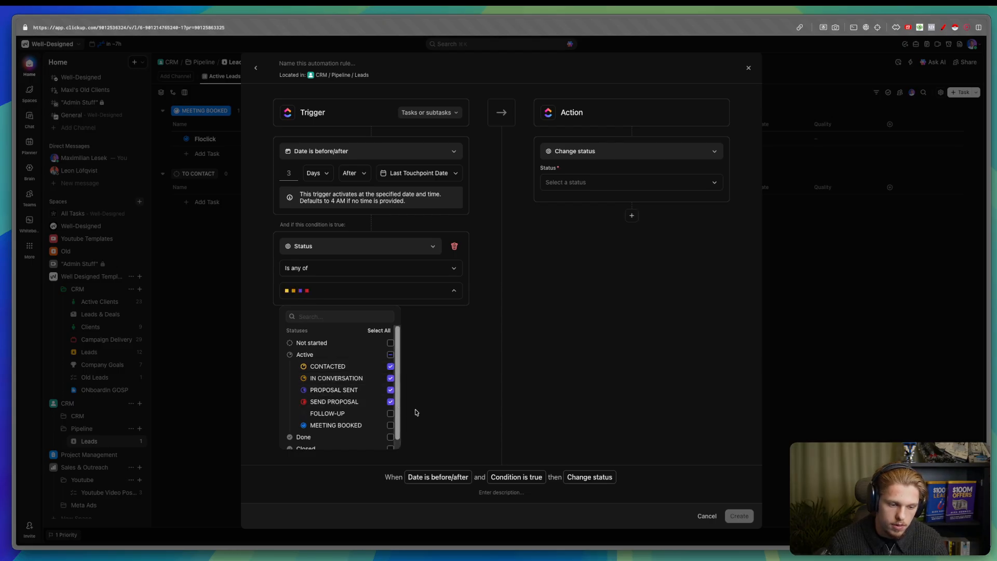
{"action": "scroll", "coordinate": [435, 350], "scroll_direction": "down", "scroll_amount": 1}
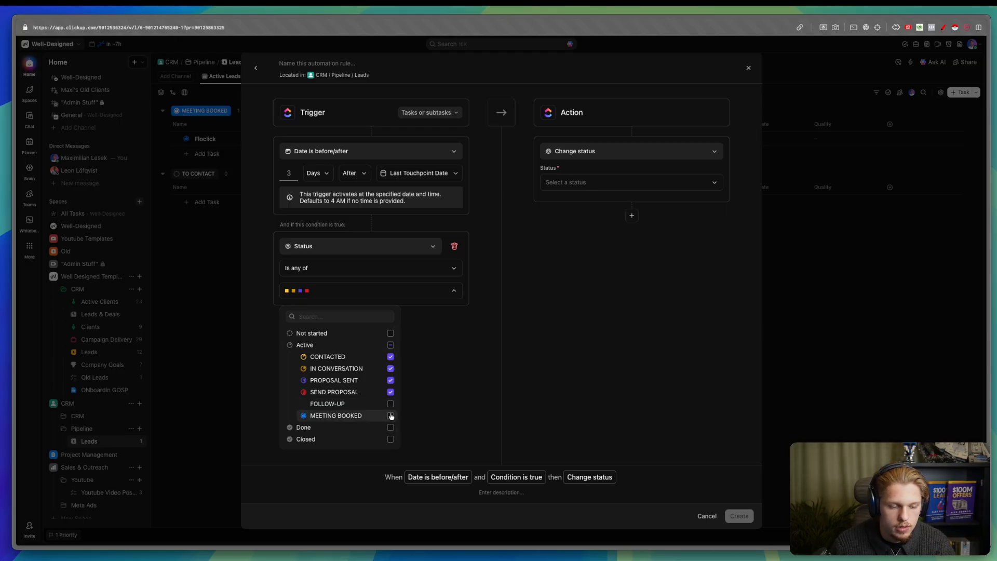
{"action": "left_click", "coordinate": [450, 378]}
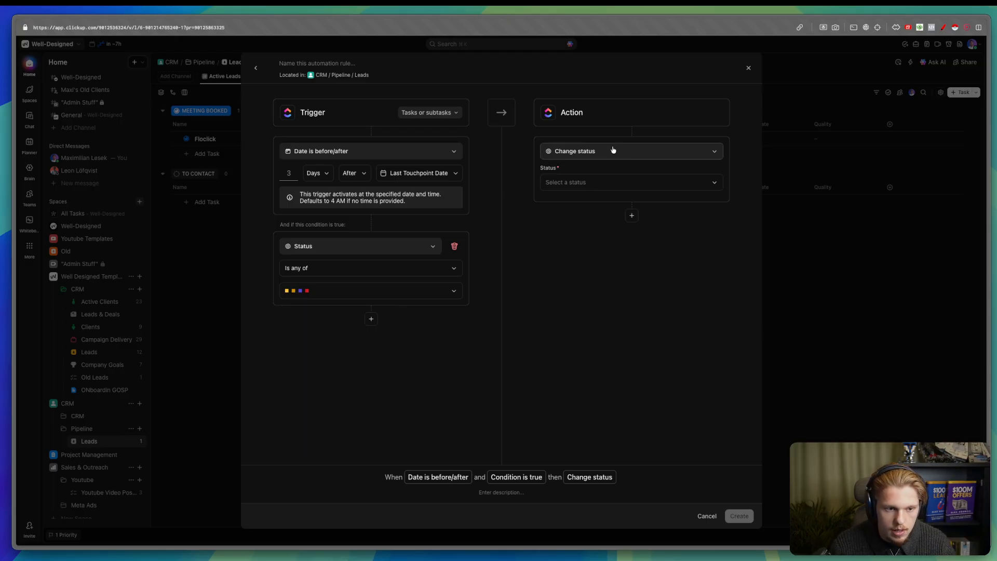
- Set the action to change the lead's status to FOLLOW-UP
{"action": "left_click", "coordinate": [613, 150]}
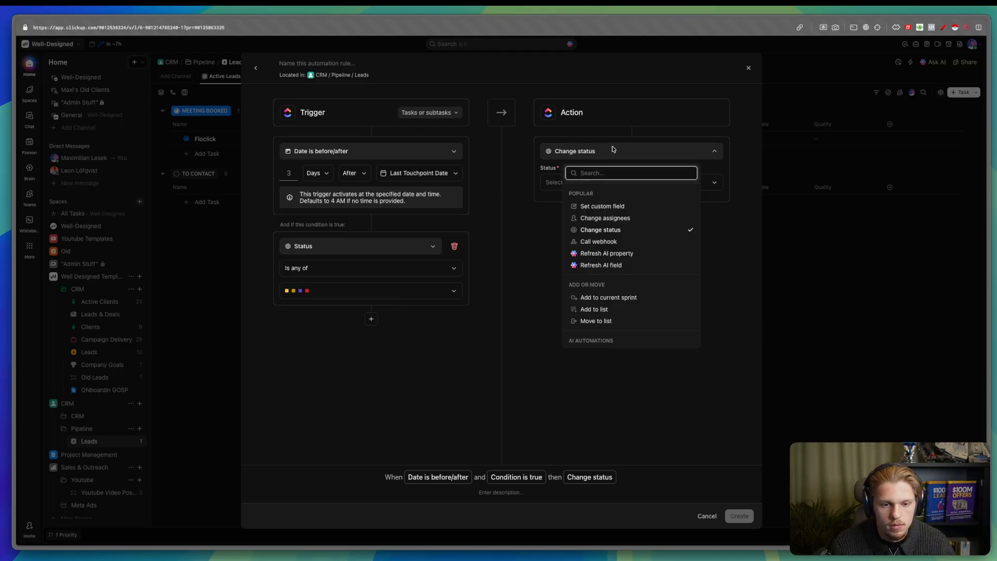
{"action": "left_click", "coordinate": [543, 211]}
{"action": "left_click", "coordinate": [563, 151]}
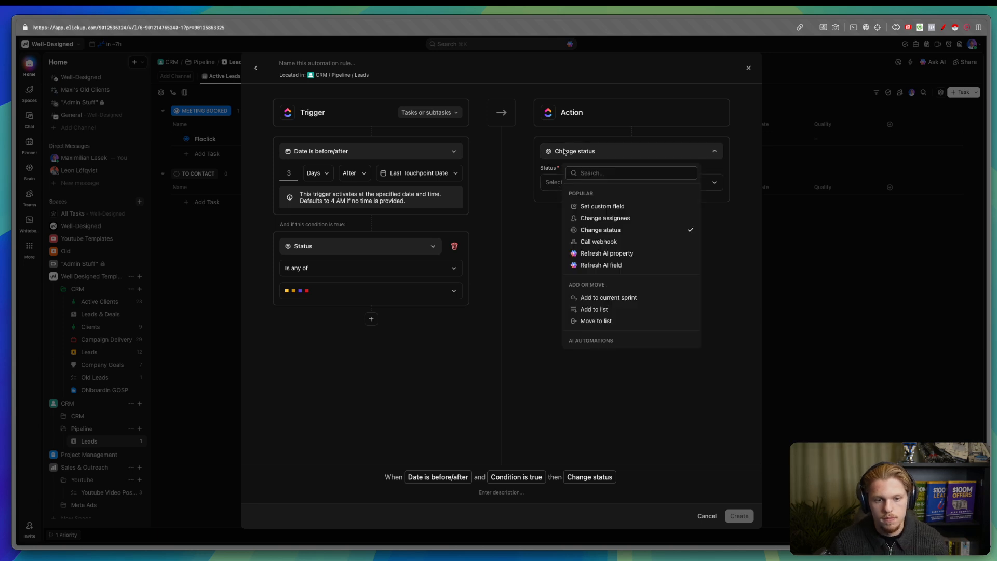
{"action": "left_click", "coordinate": [553, 182]}
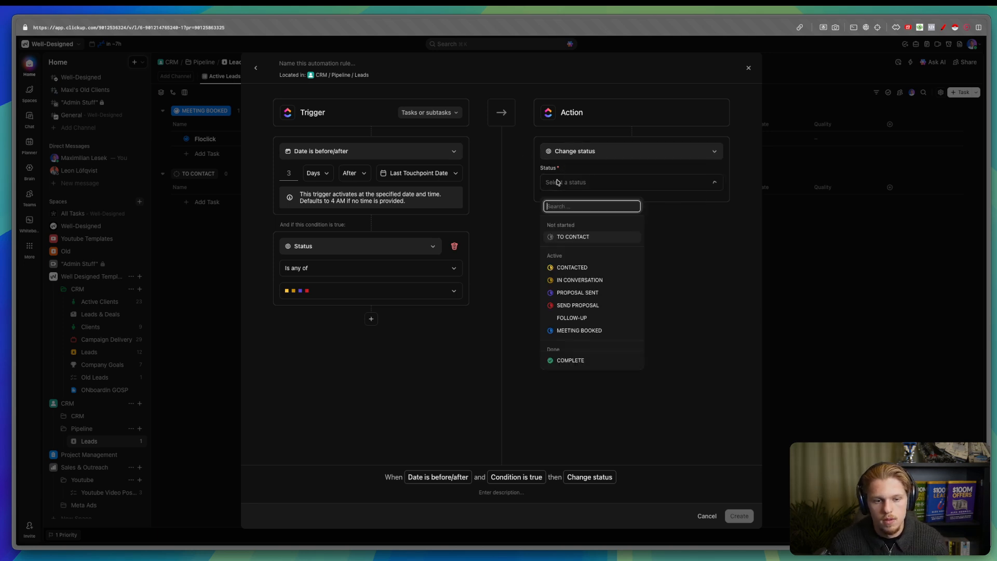
{"action": "left_click", "coordinate": [582, 319]}
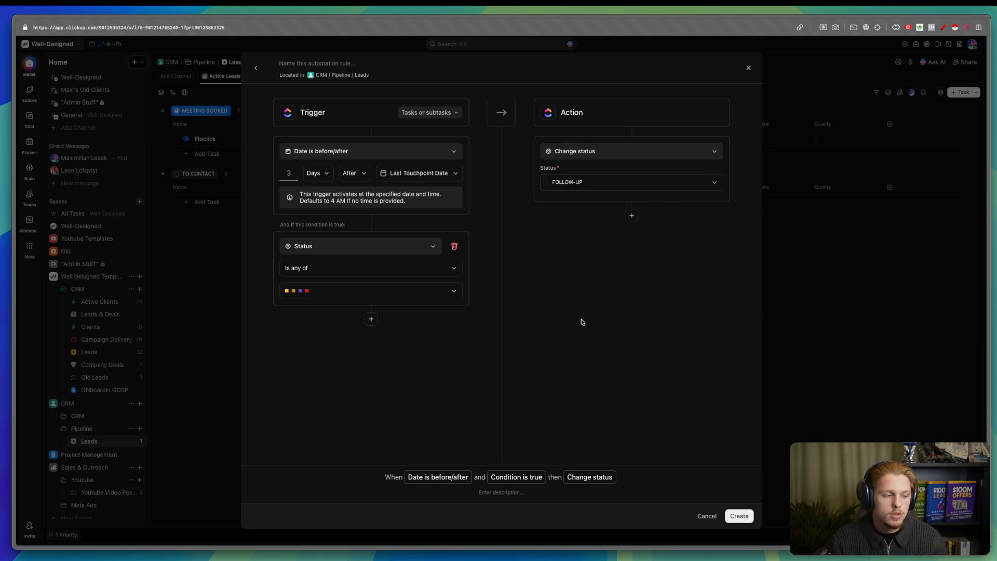
{"action": "key", "text": "ctrl+a"}
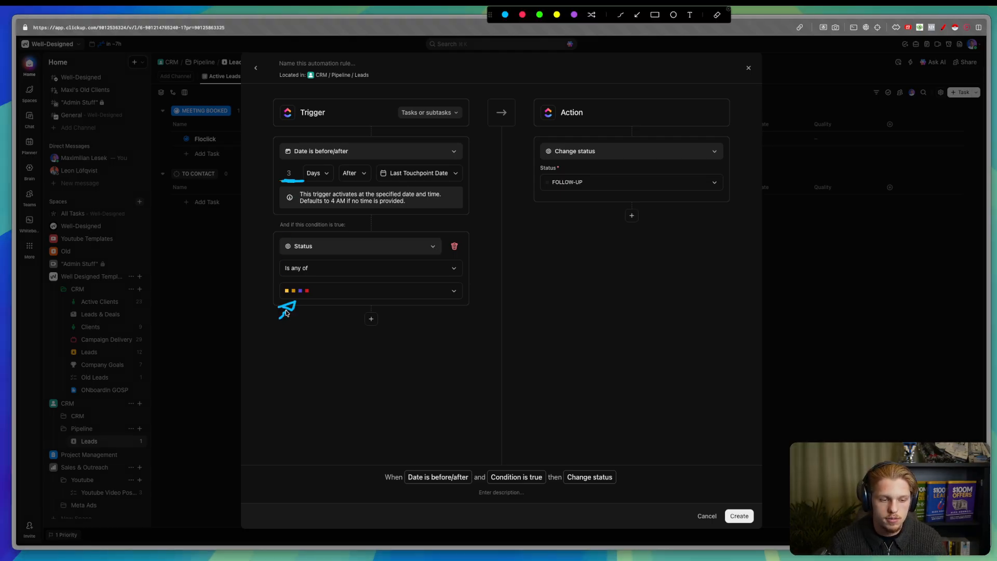
{"action": "left_click_drag", "start_coordinate": [537, 145], "coordinate": [529, 189]}
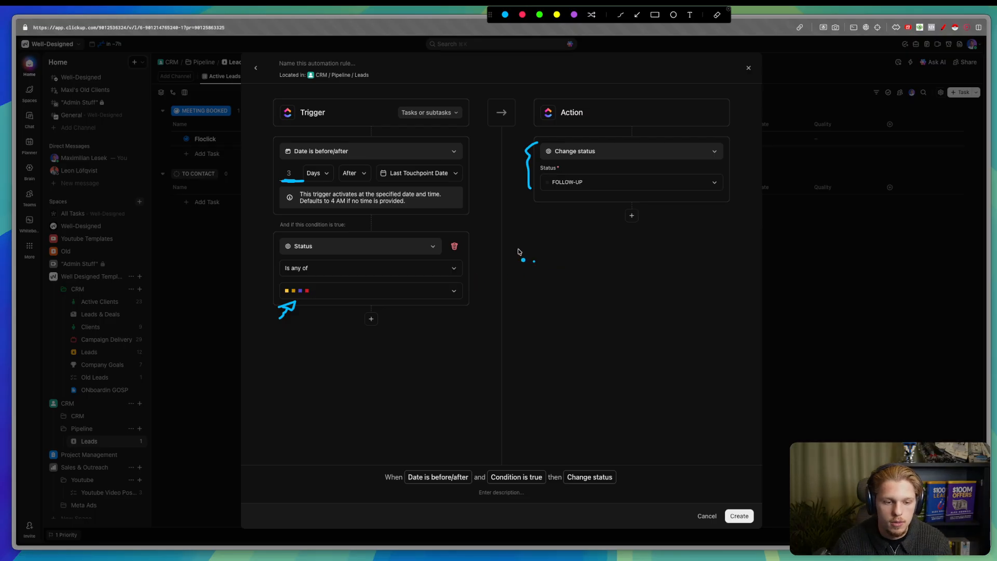
{"action": "key", "text": "Escape"}
- Confirm the four selected statuses and create the automation
{"action": "left_click", "coordinate": [462, 291]}
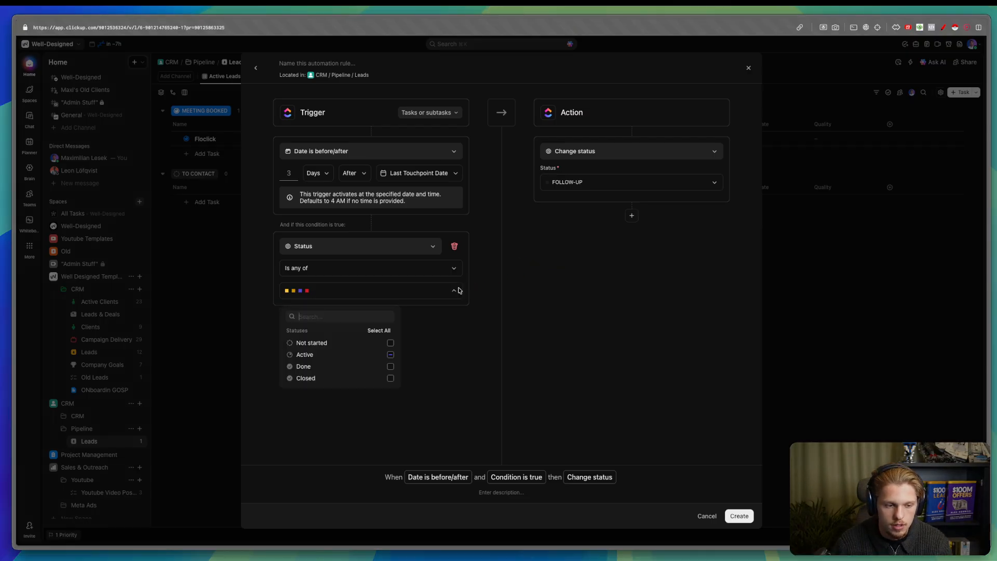
{"action": "left_click", "coordinate": [290, 357]}
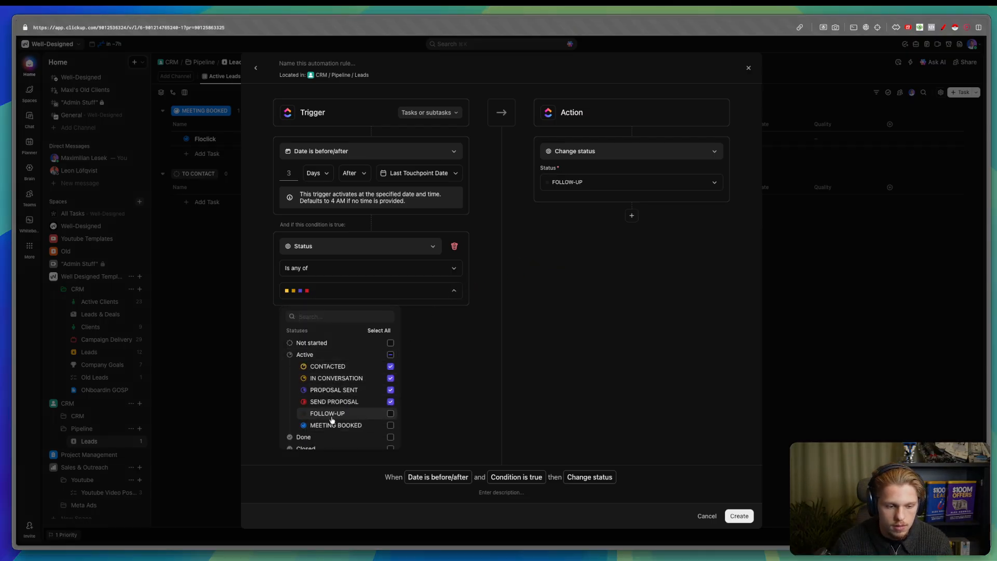
{"action": "left_click", "coordinate": [569, 381]}
{"action": "left_click", "coordinate": [738, 516]}
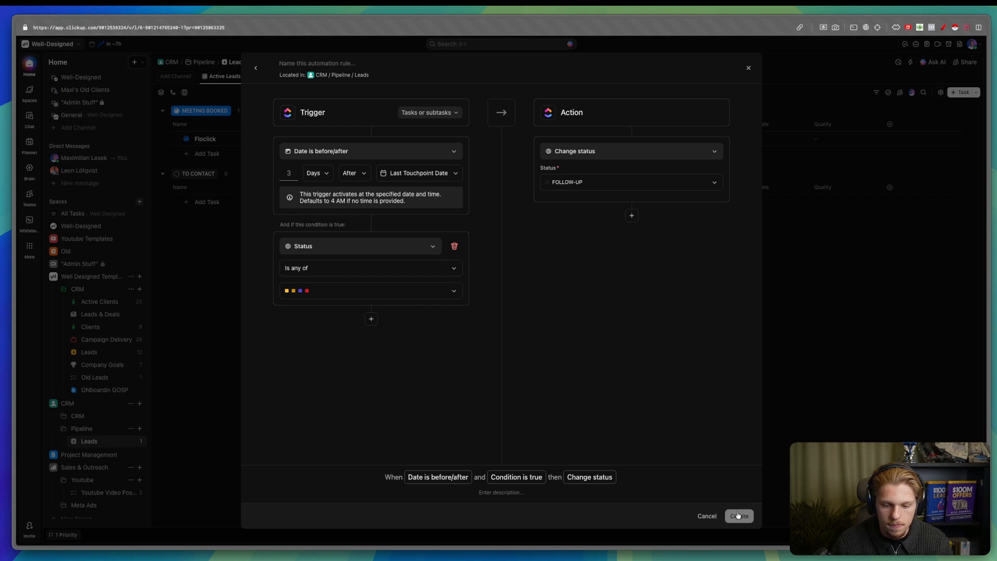
- Open the Leads status editor from Floclick's status menu
{"action": "left_click", "coordinate": [196, 166]}
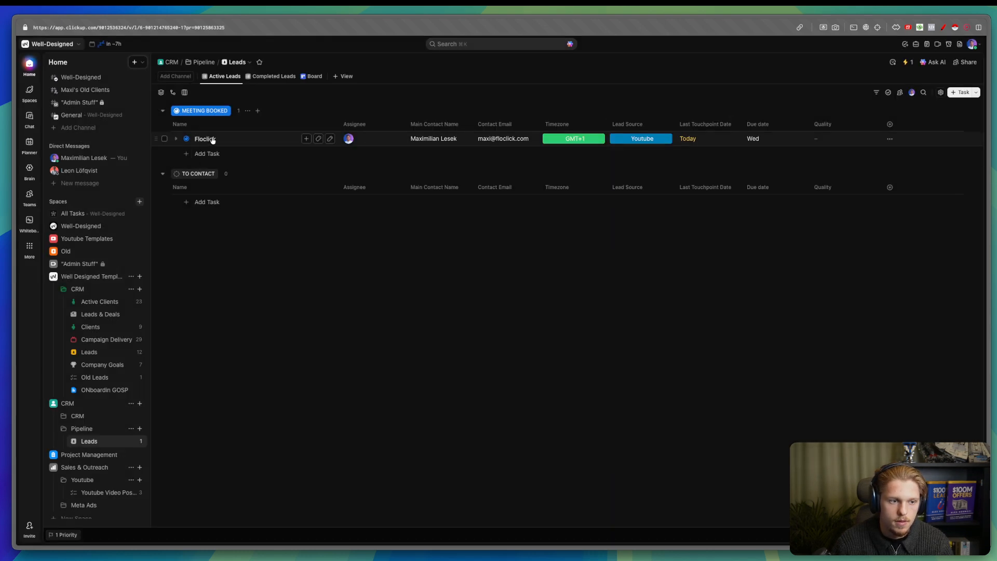
{"action": "left_click", "coordinate": [213, 138]}
{"action": "left_click", "coordinate": [143, 174]}
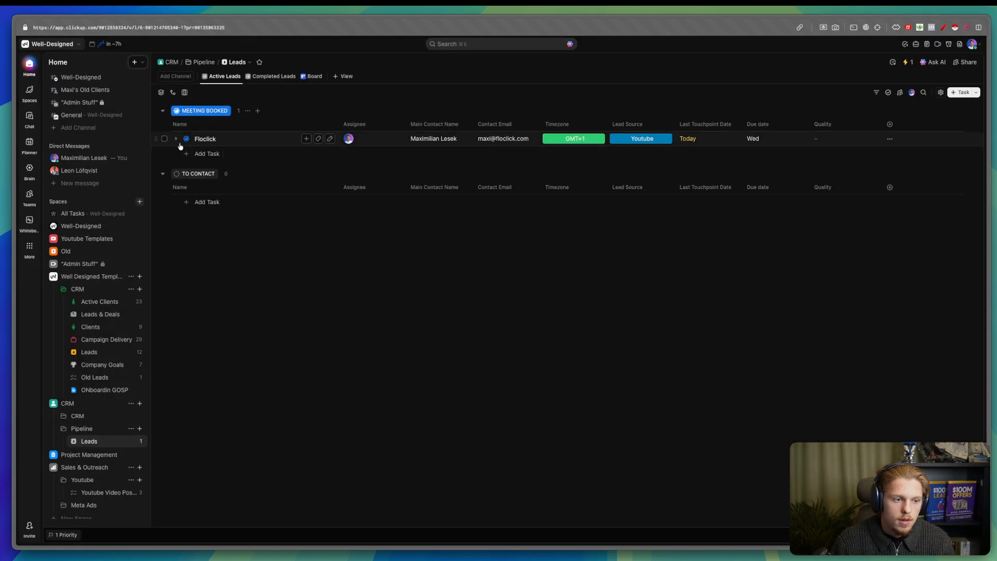
{"action": "left_click", "coordinate": [186, 138]}
{"action": "left_click", "coordinate": [275, 193]}
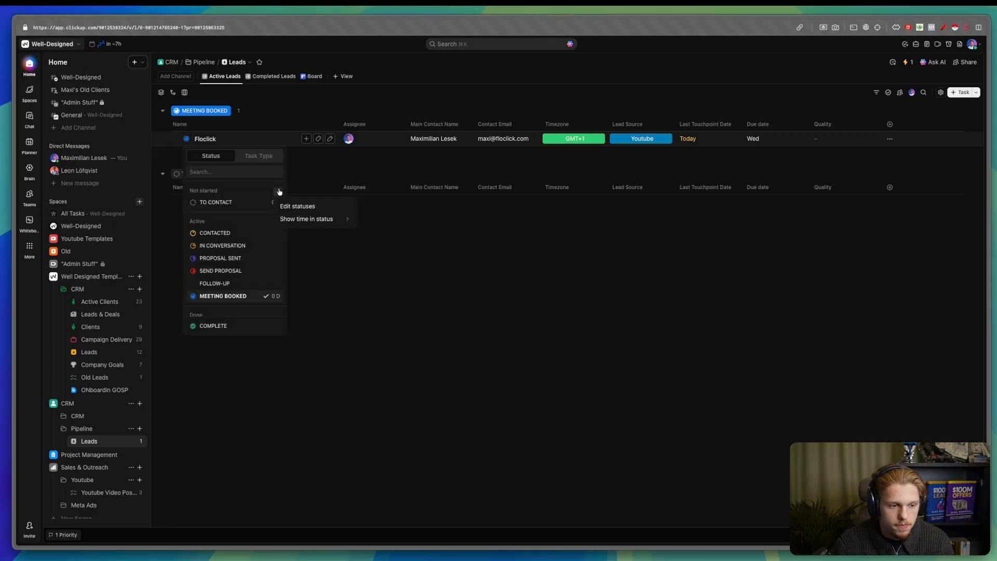
{"action": "left_click", "coordinate": [287, 204]}
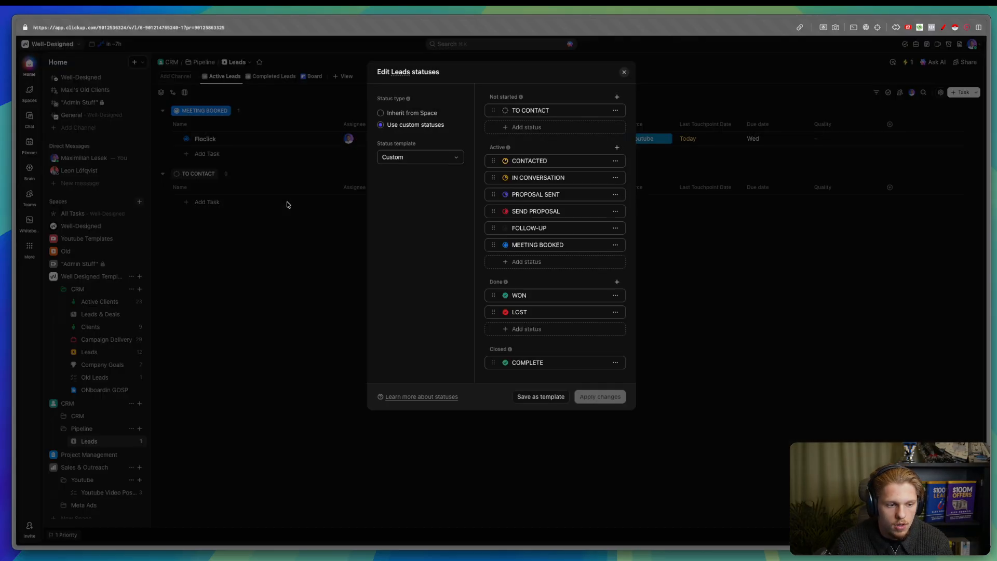
- Add a grey WAITING FOR FOLLOW-UP status to Active and apply the changes
{"action": "left_click", "coordinate": [533, 263]}
{"action": "type", "text": "WAITING FOR FOLLOW-UP"}
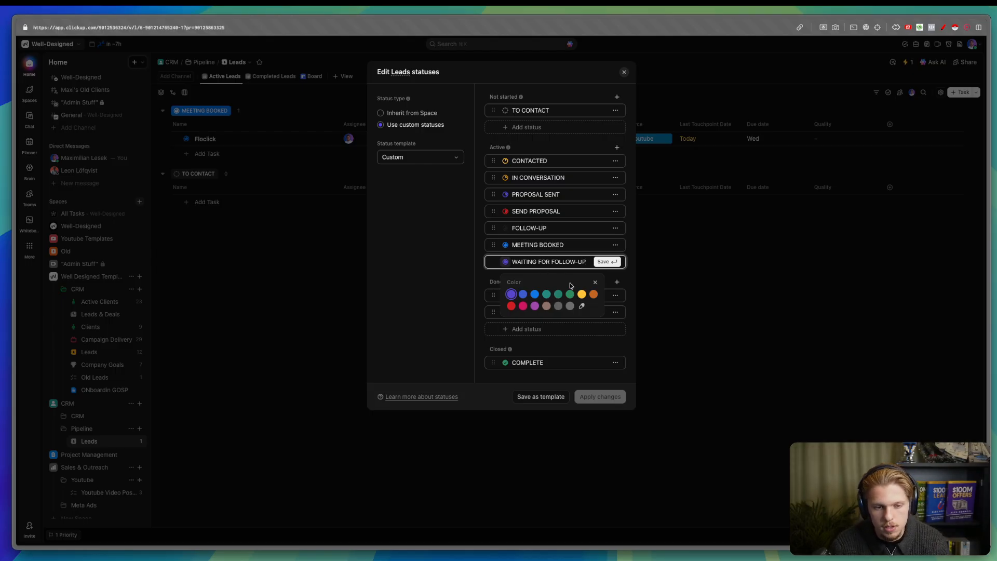
{"action": "left_click", "coordinate": [570, 306]}
{"action": "left_click", "coordinate": [606, 264]}
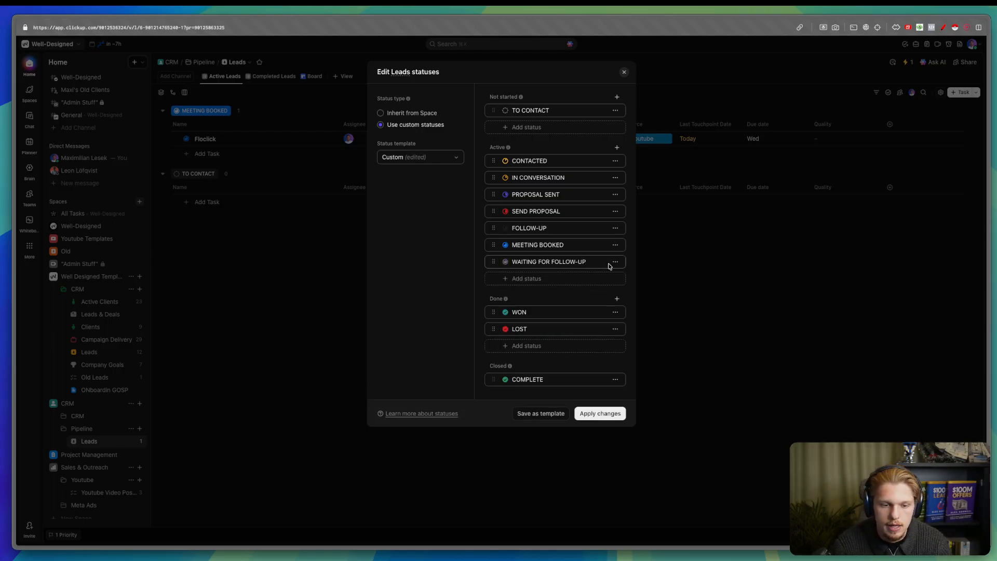
{"action": "left_click", "coordinate": [573, 259]}
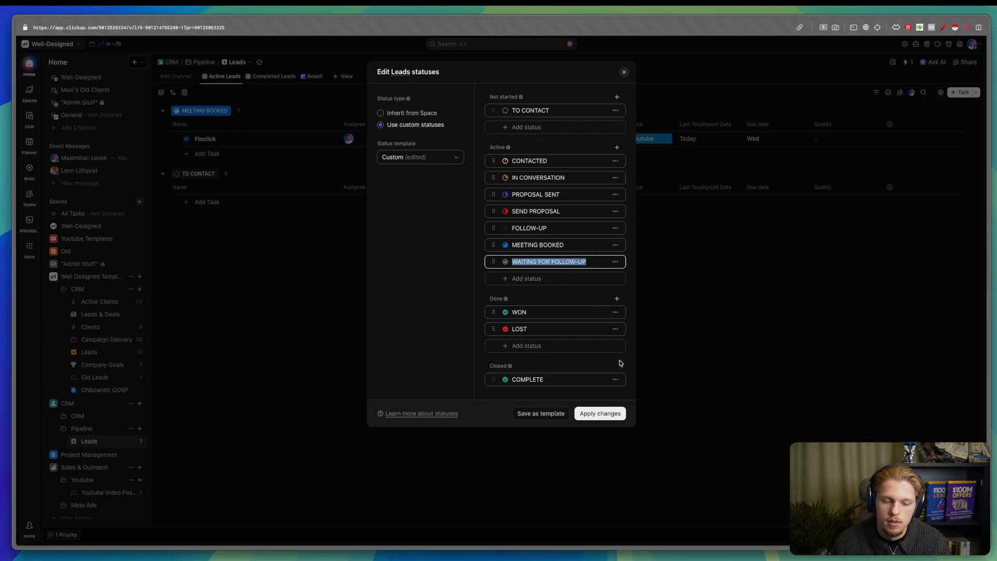
{"action": "left_click", "coordinate": [613, 414]}
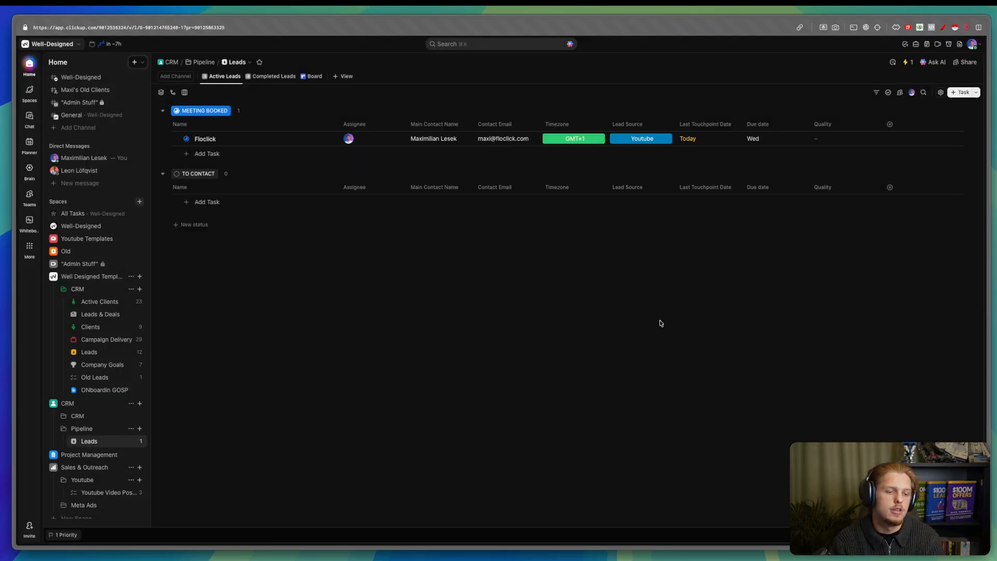
- Mark Floclick's Quality as Qualified
{"action": "left_click", "coordinate": [186, 138]}
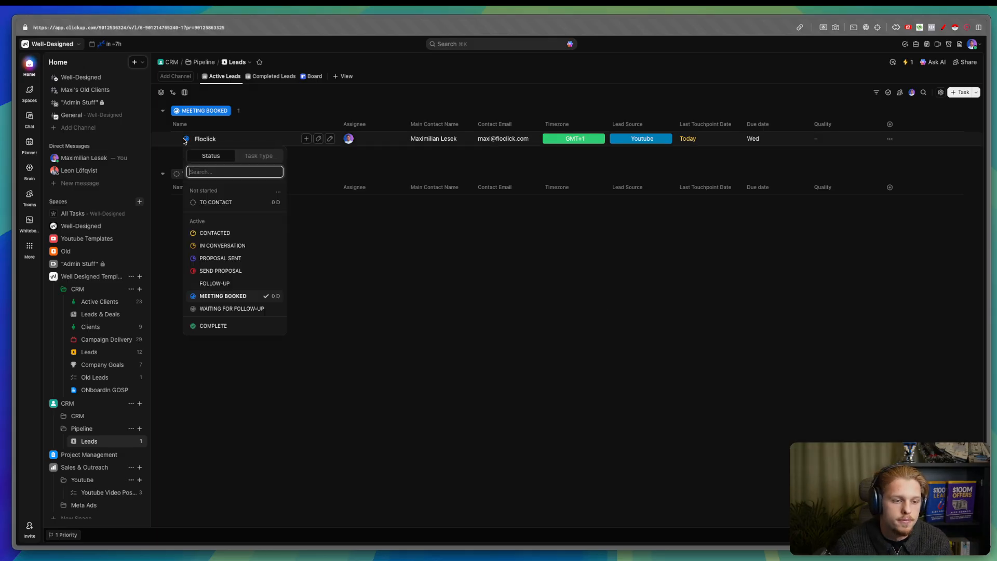
{"action": "left_click", "coordinate": [525, 307]}
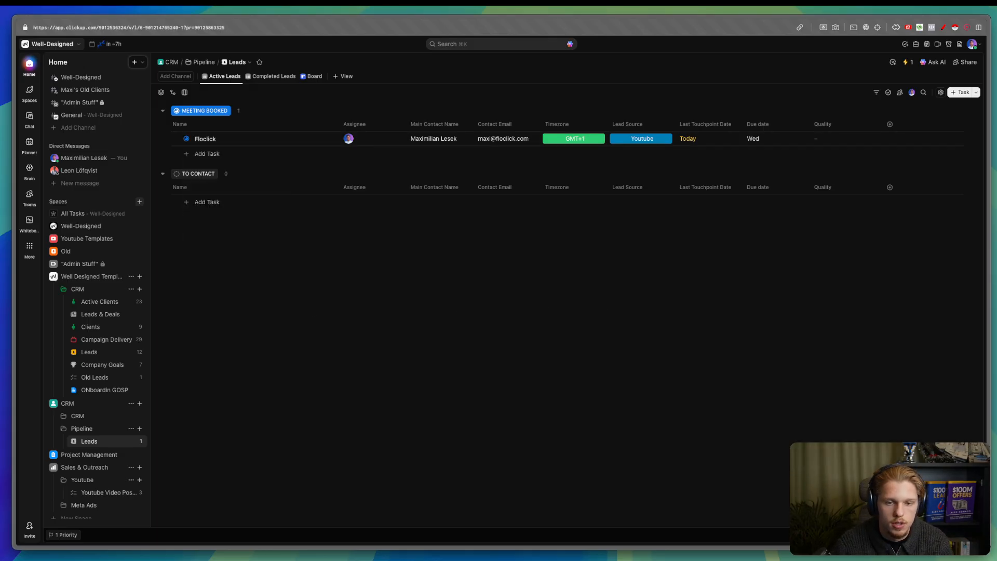
{"action": "left_click", "coordinate": [852, 136]}
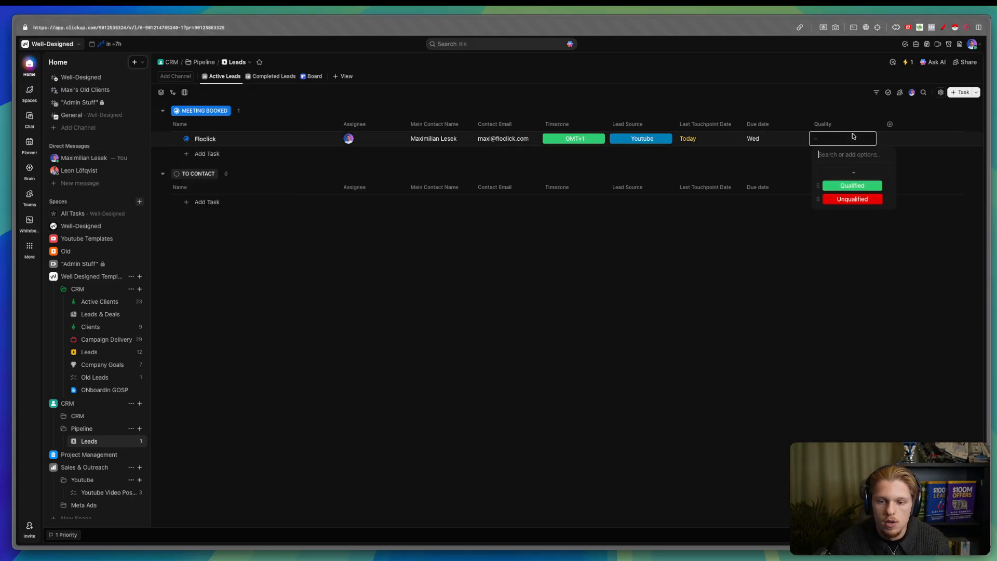
{"action": "left_click", "coordinate": [854, 186]}
- Move the Quality column before Last Touchpoint Date
{"action": "left_click_drag", "start_coordinate": [819, 125], "coordinate": [686, 126]}
{"action": "left_click", "coordinate": [890, 124]}
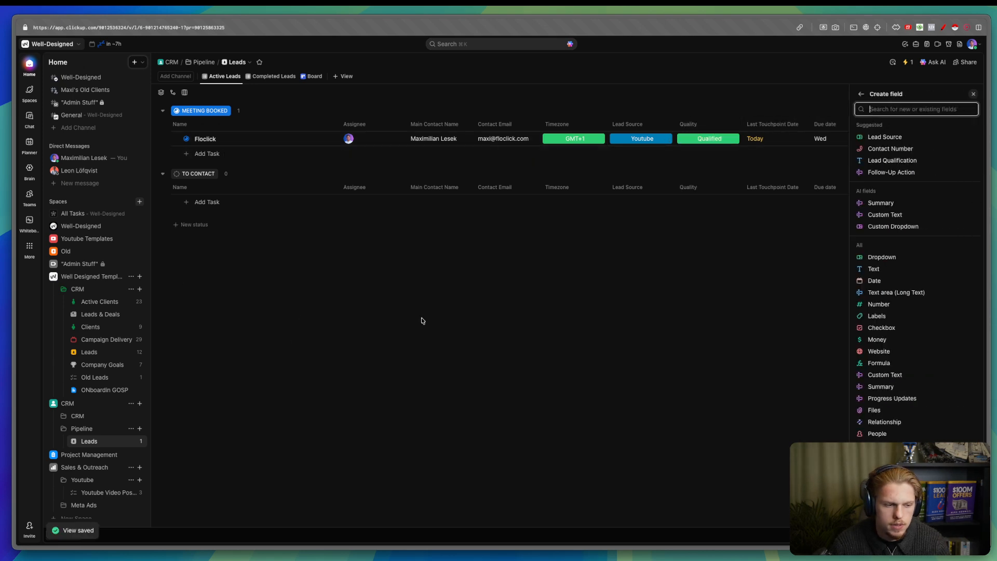
{"action": "left_click", "coordinate": [810, 312]}
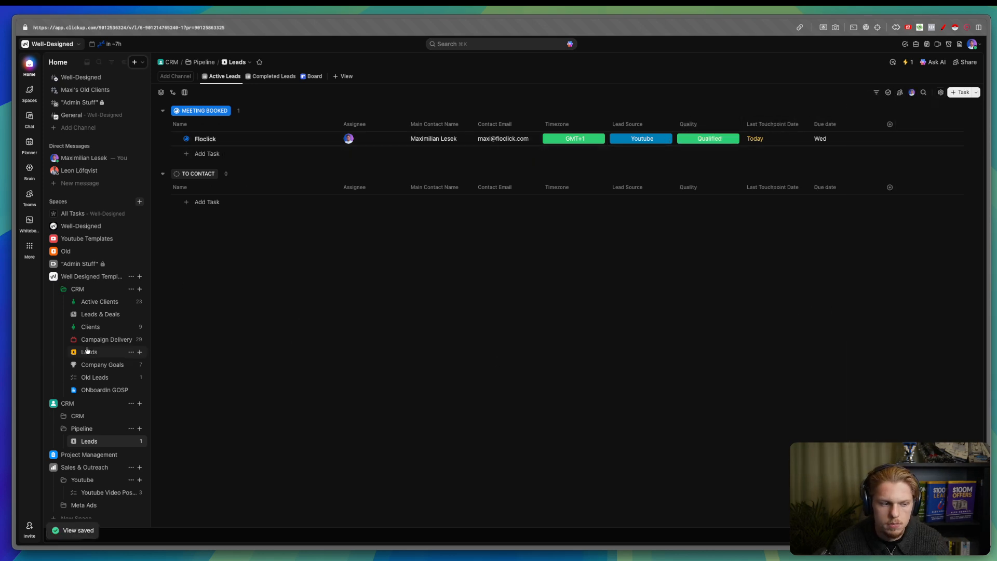
- Browse the template CRM's Leads list columns for reference
{"action": "left_click", "coordinate": [97, 353]}
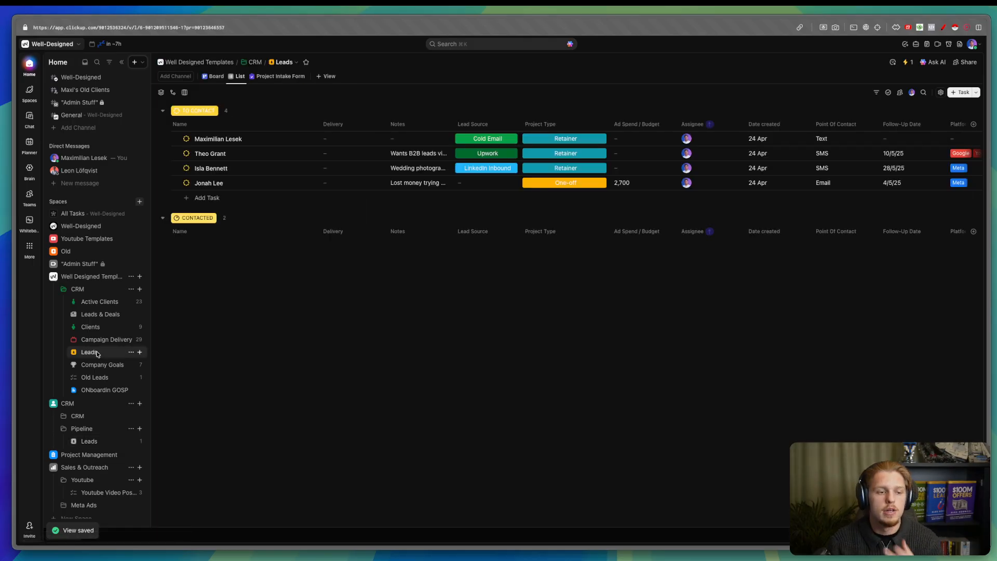
{"action": "scroll", "coordinate": [581, 168], "scroll_direction": "right", "scroll_amount": 10}
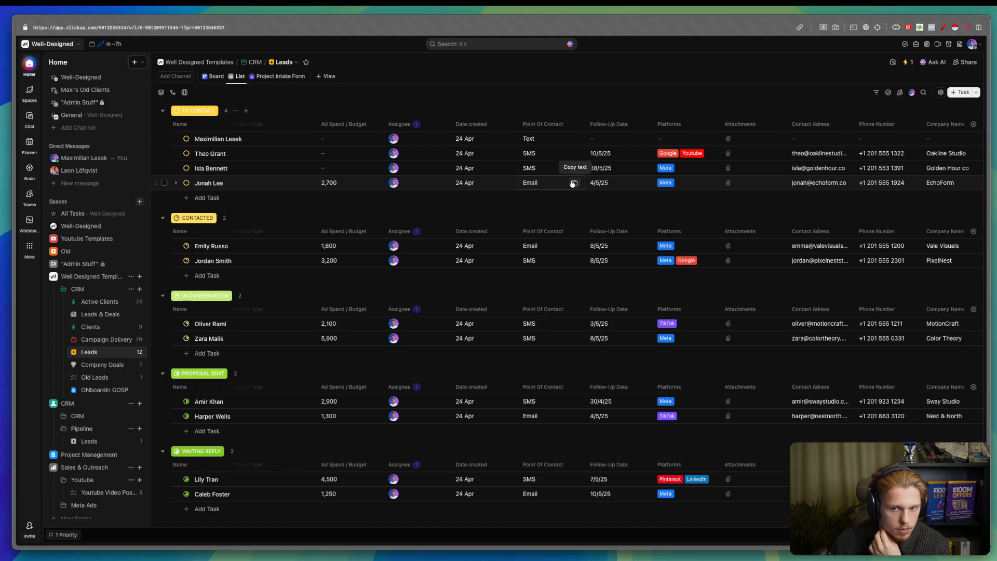
{"action": "scroll", "coordinate": [573, 182], "scroll_direction": "right", "scroll_amount": 9}
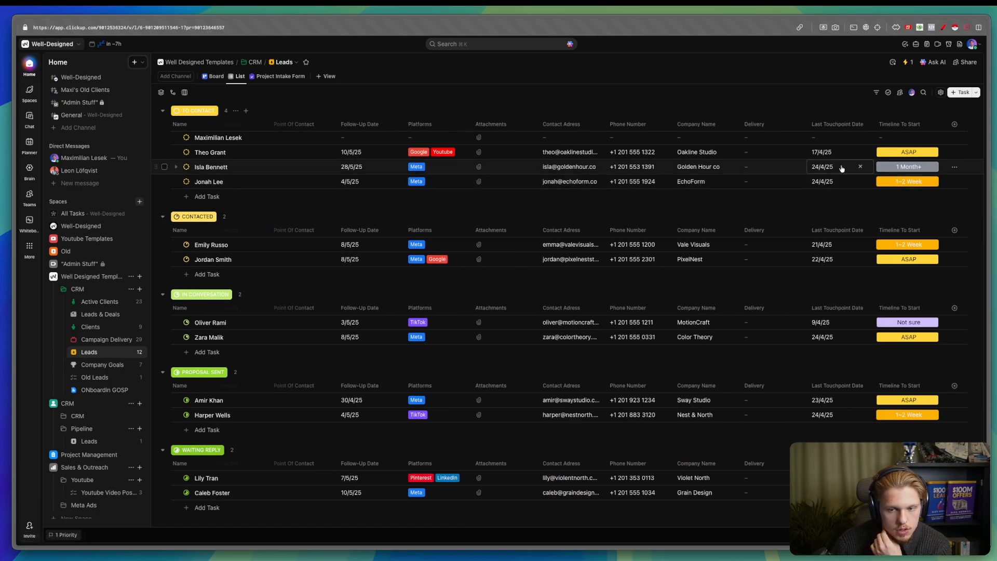
{"action": "left_click", "coordinate": [91, 442]}
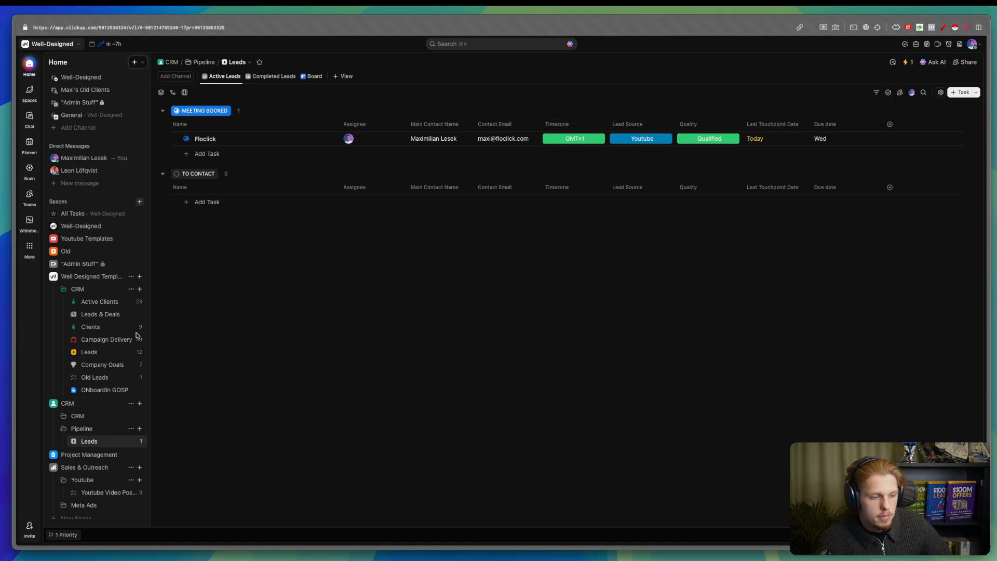
{"action": "left_click", "coordinate": [97, 353]}
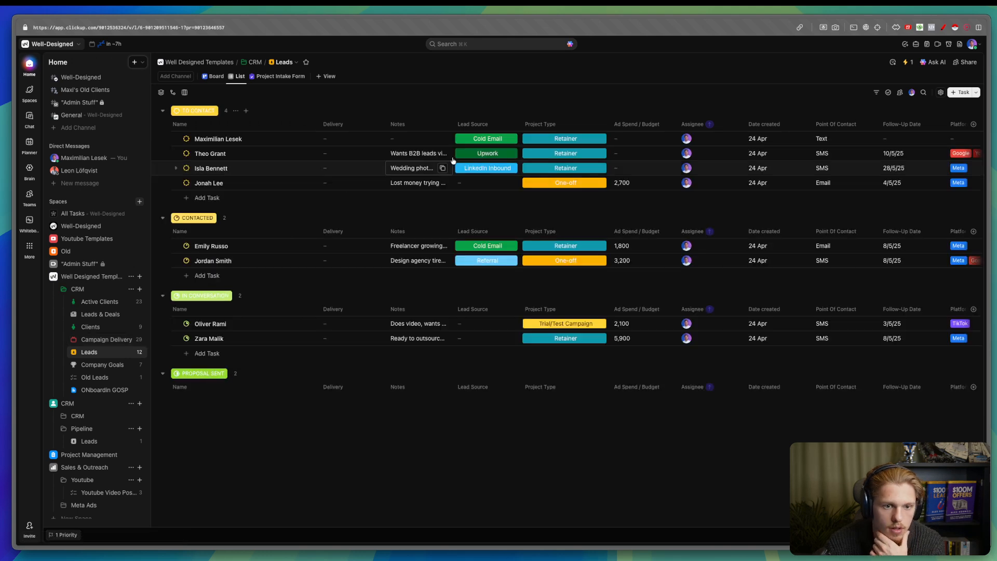
{"action": "scroll", "coordinate": [453, 160], "scroll_direction": "right", "scroll_amount": 4}
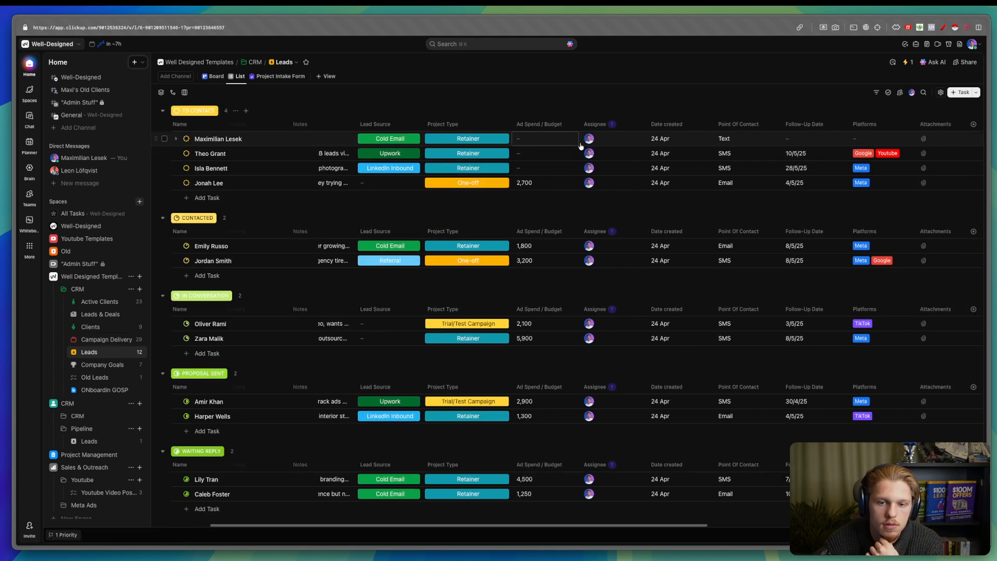
{"action": "scroll", "coordinate": [580, 147], "scroll_direction": "left", "scroll_amount": 1}
- Show a Date created column in Pipeline Leads and place Timezone and Lead Source after Name
{"action": "left_click", "coordinate": [106, 440]}
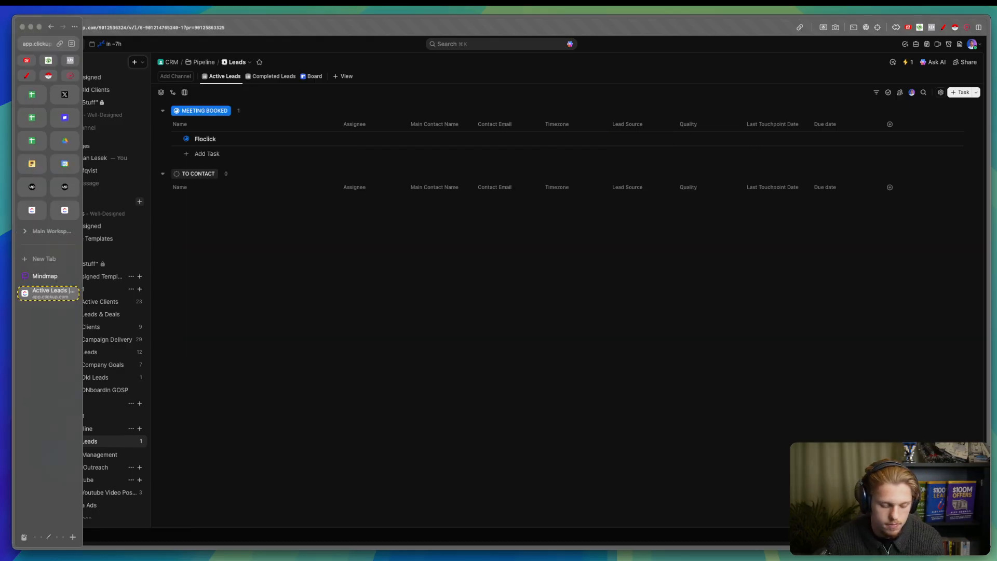
{"action": "left_click", "coordinate": [890, 124]}
{"action": "type", "text": "da"}
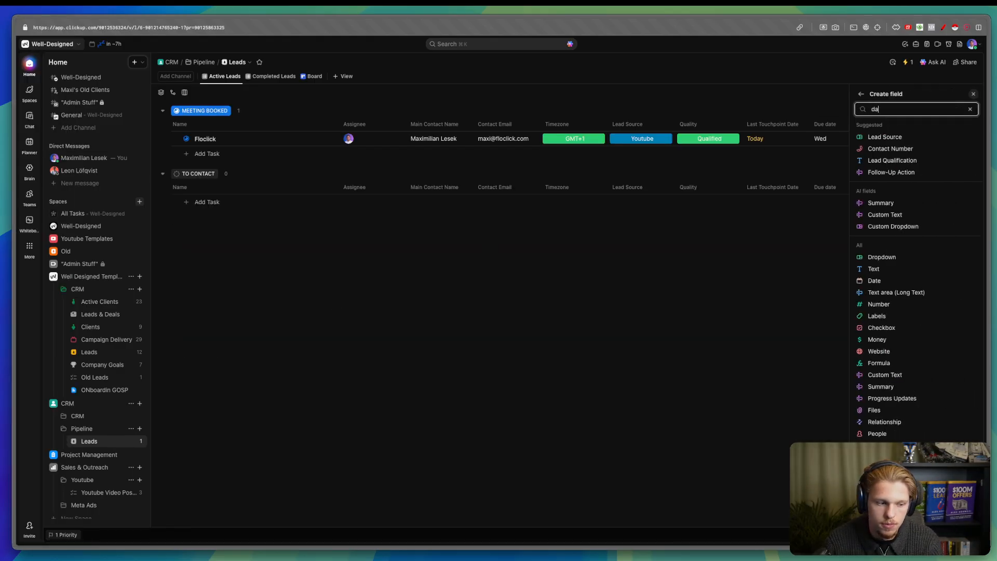
{"action": "type", "text": "te"}
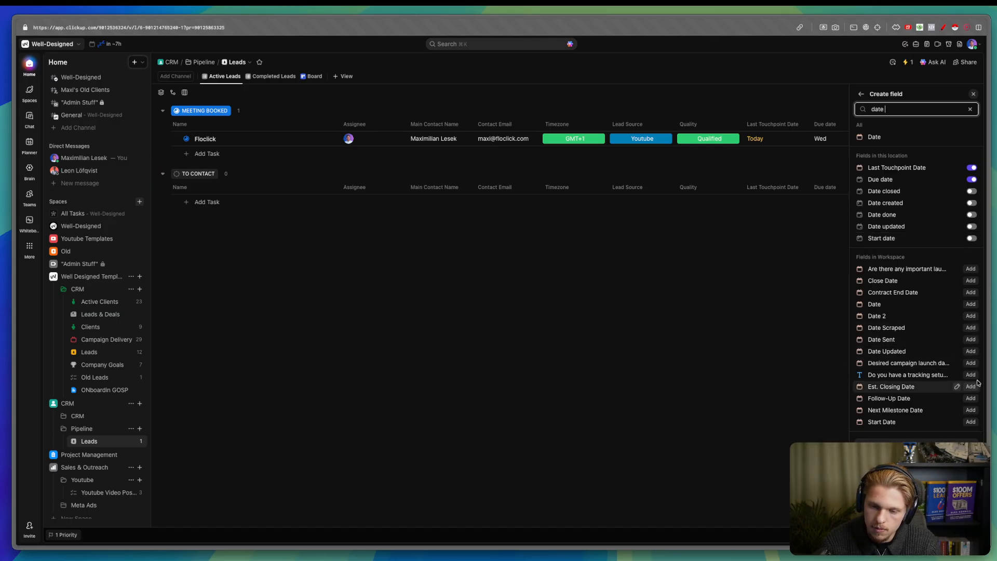
{"action": "type", "text": "c"}
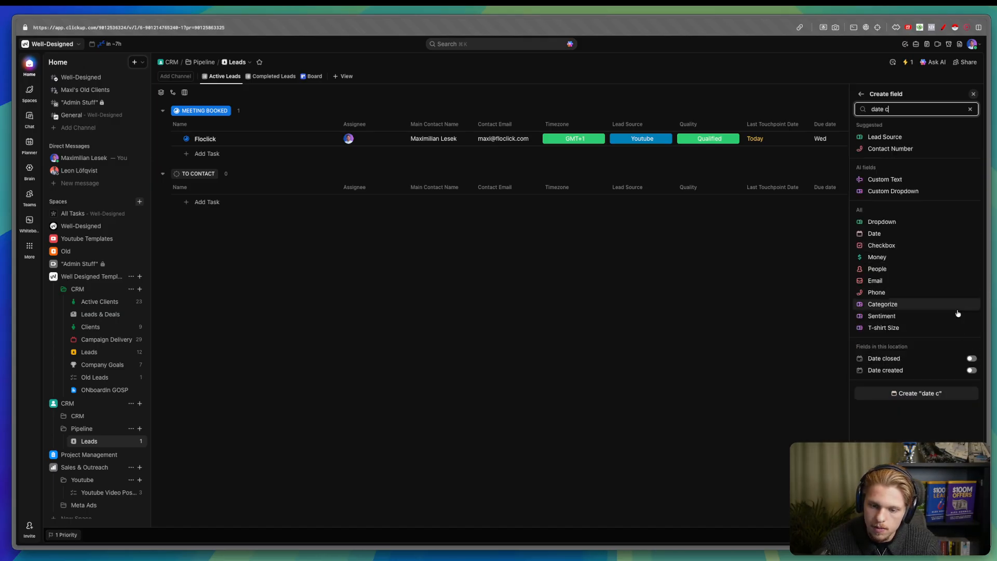
{"action": "left_click", "coordinate": [971, 370]}
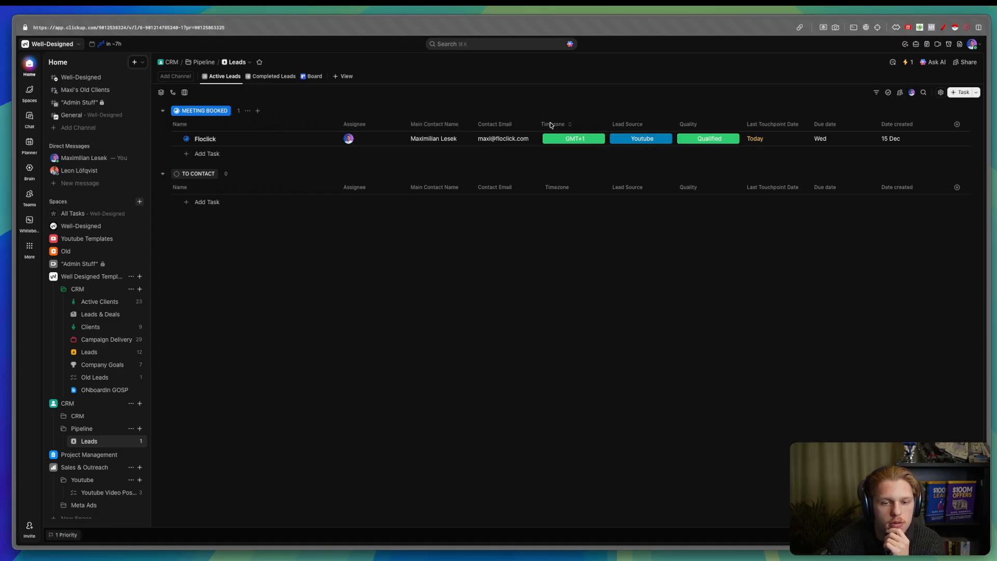
{"action": "left_click_drag", "start_coordinate": [550, 125], "coordinate": [350, 126]}
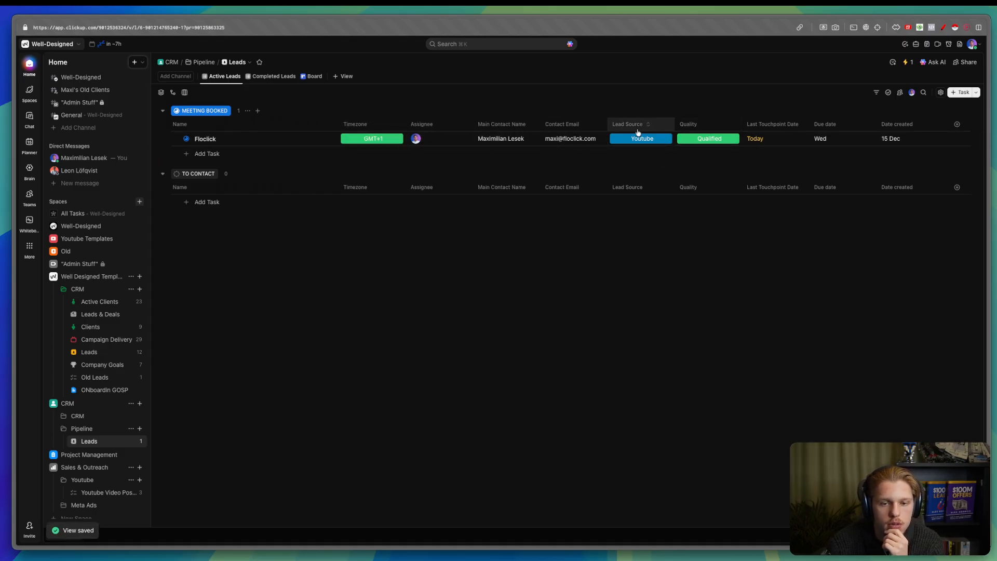
{"action": "left_click_drag", "start_coordinate": [637, 130], "coordinate": [424, 129]}
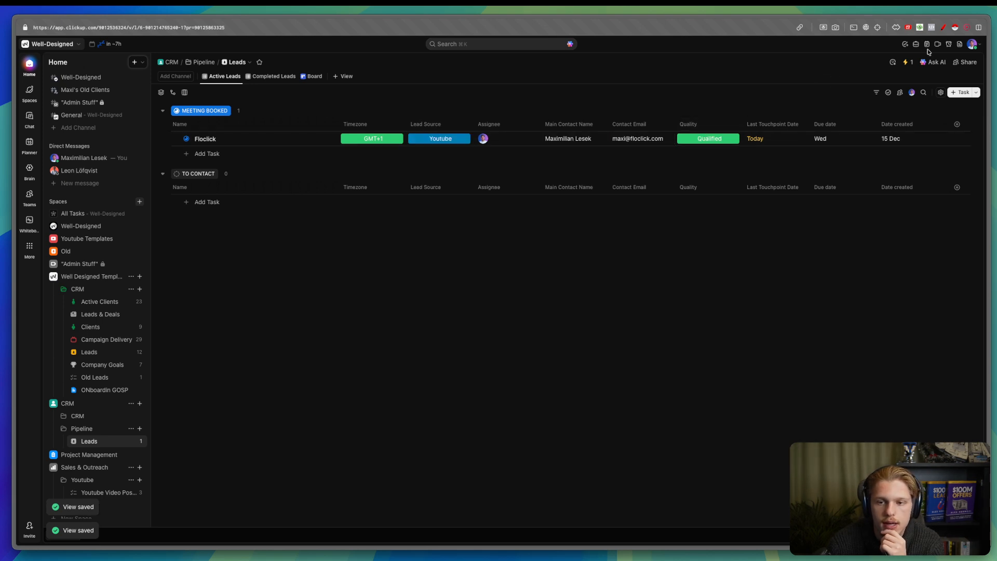
- Retitle Automation #1 as a follow-up rule, limit its trigger to tasks, and save
{"action": "left_click", "coordinate": [905, 62]}
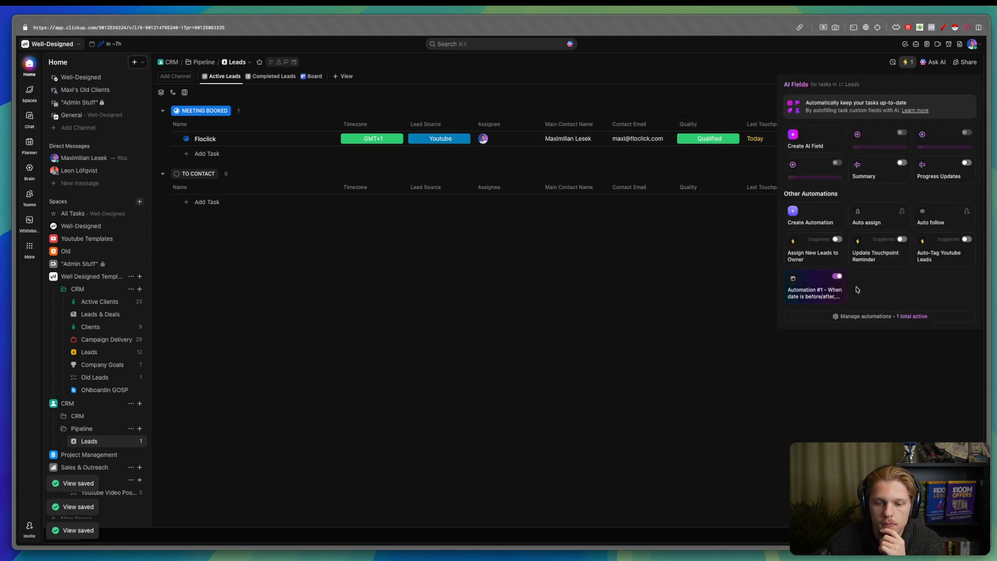
{"action": "left_click", "coordinate": [828, 317]}
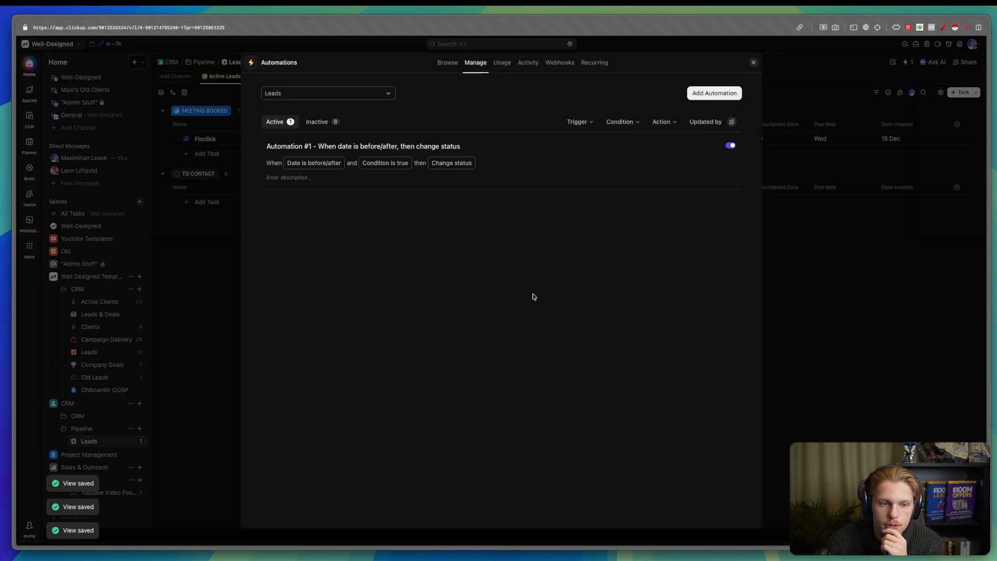
{"action": "left_click", "coordinate": [560, 166]}
{"action": "triple_click", "coordinate": [434, 62]}
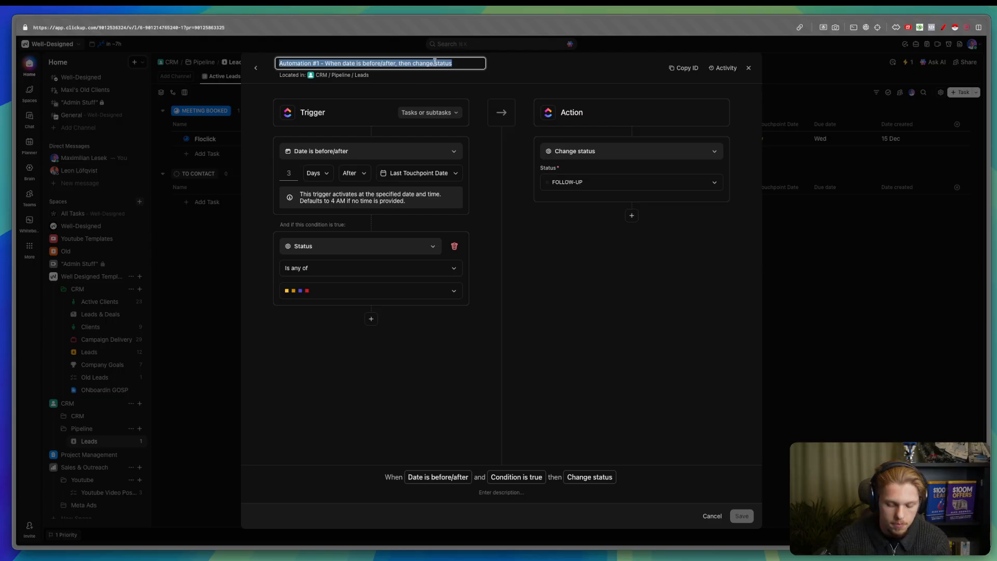
{"action": "type", "text": "if we've not talked with the clients"}
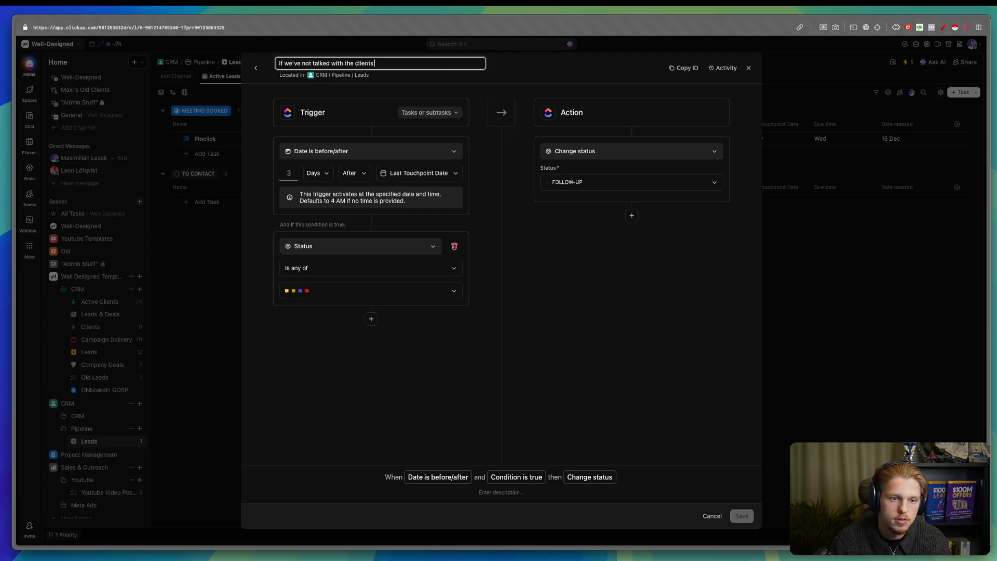
{"action": "left_click", "coordinate": [432, 111]}
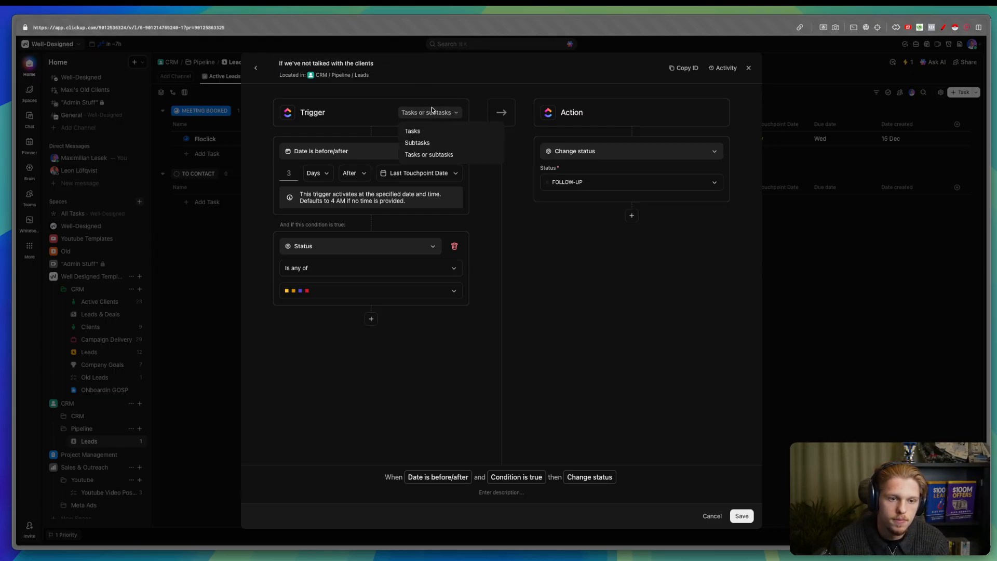
{"action": "left_click", "coordinate": [416, 129]}
{"action": "left_click", "coordinate": [385, 64]}
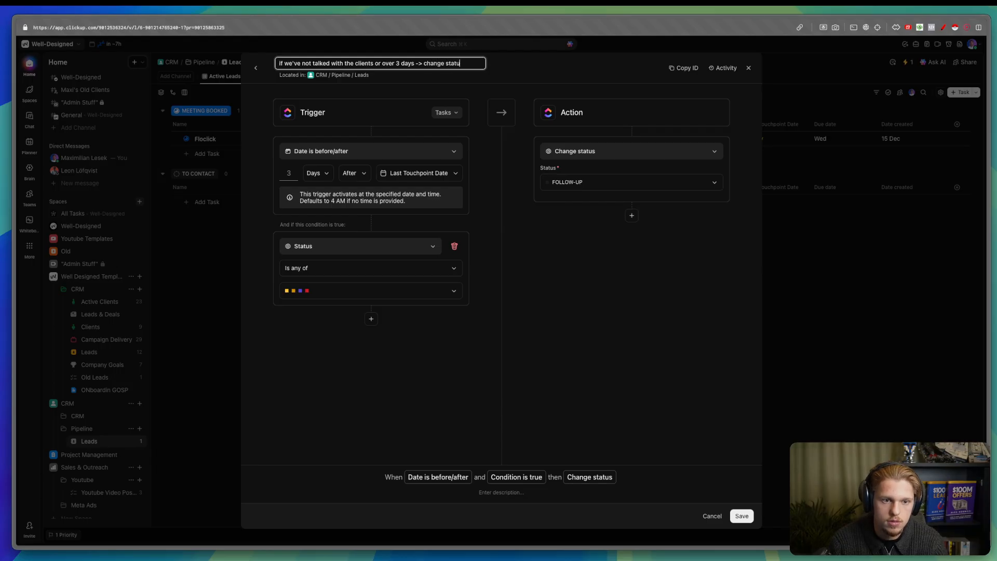
{"action": "type", "text": "llow-Up\""}
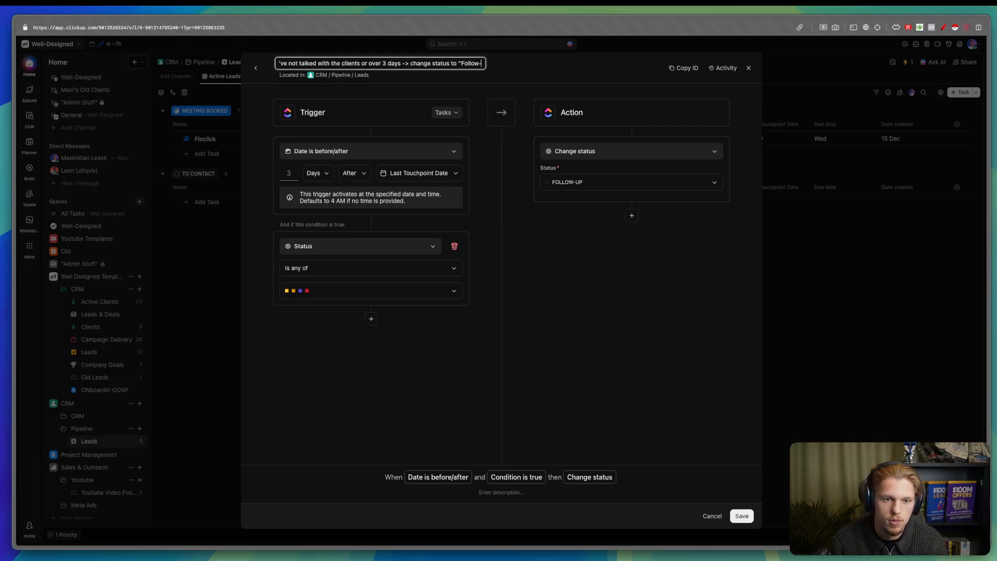
{"action": "left_click", "coordinate": [741, 516]}
- Create an automation moving leads to LOST when Quality changes to Unqualified
{"action": "left_click", "coordinate": [714, 93]}
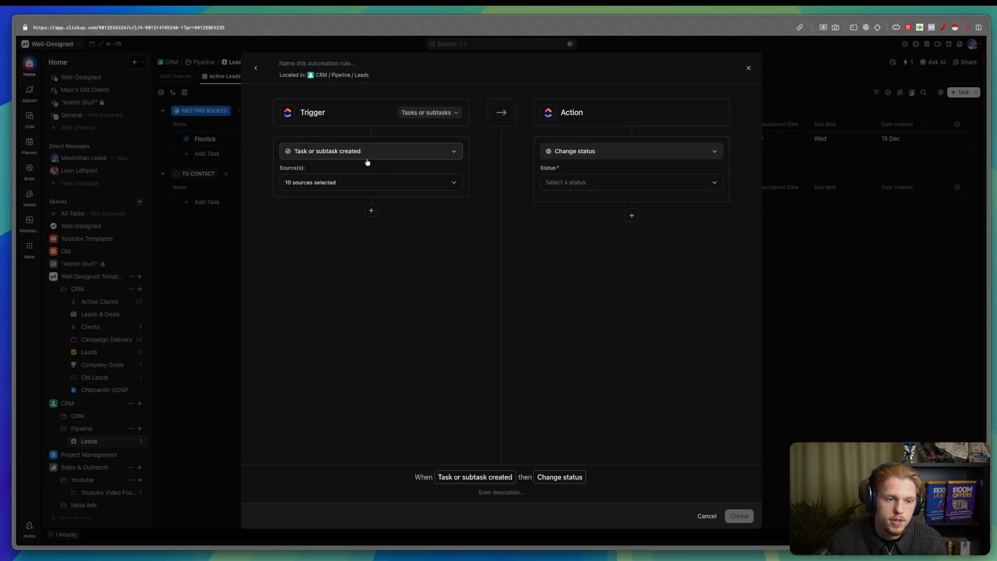
{"action": "left_click", "coordinate": [366, 154]}
{"action": "left_click", "coordinate": [359, 217]}
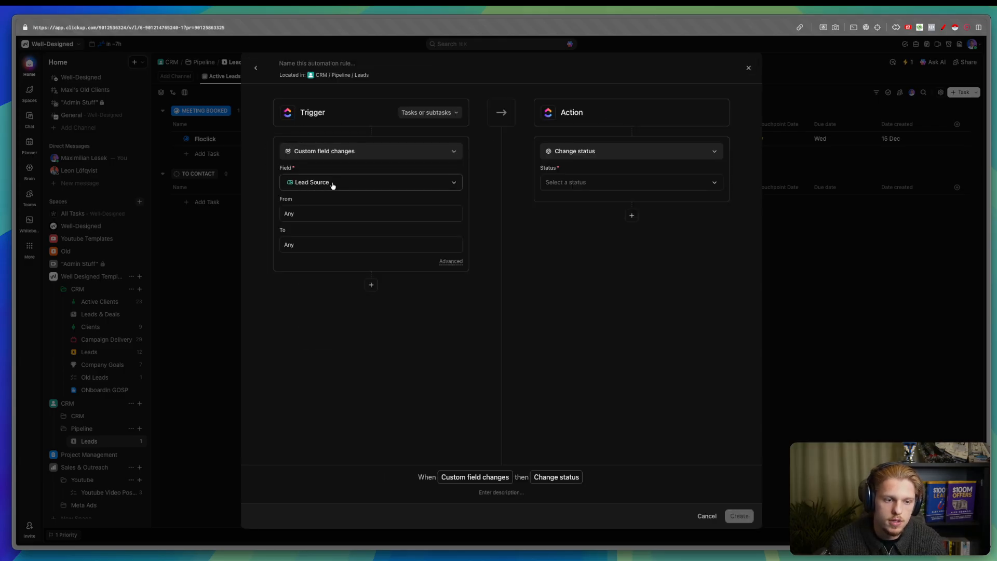
{"action": "left_click", "coordinate": [334, 183]}
{"action": "left_click", "coordinate": [339, 283]}
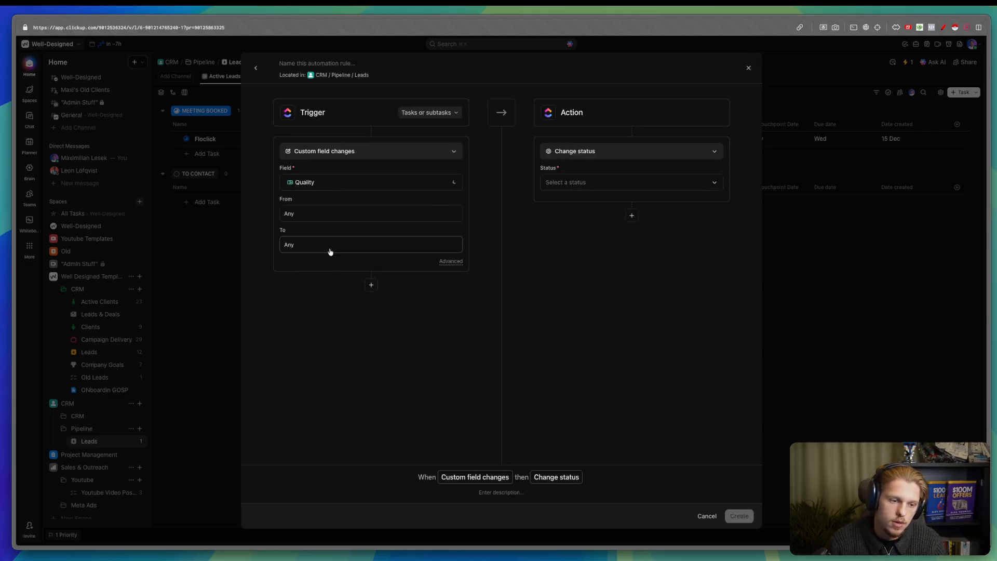
{"action": "left_click", "coordinate": [298, 246]}
{"action": "left_click", "coordinate": [321, 323]}
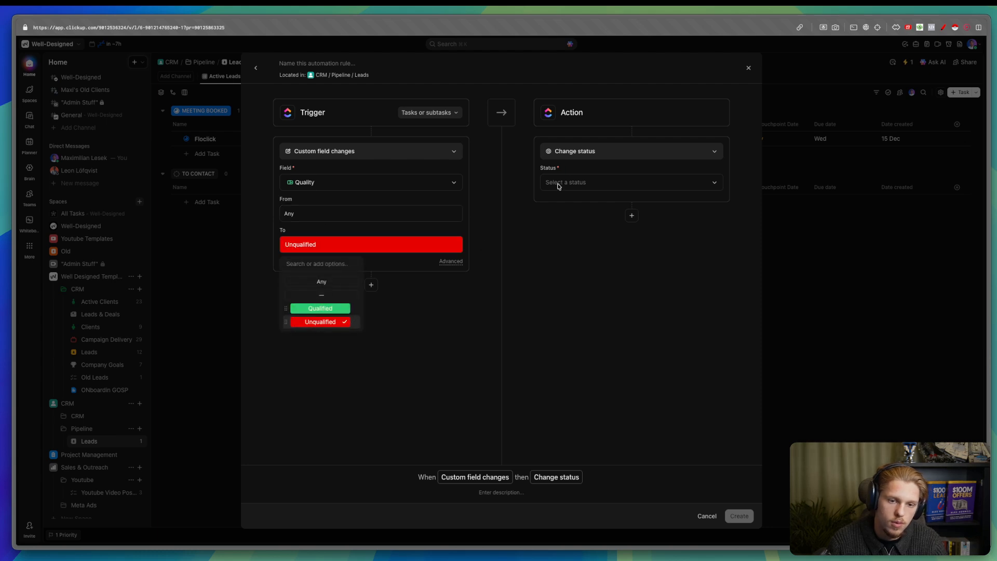
{"action": "left_click", "coordinate": [567, 184]}
{"action": "scroll", "coordinate": [583, 321], "scroll_direction": "down", "scroll_amount": 2}
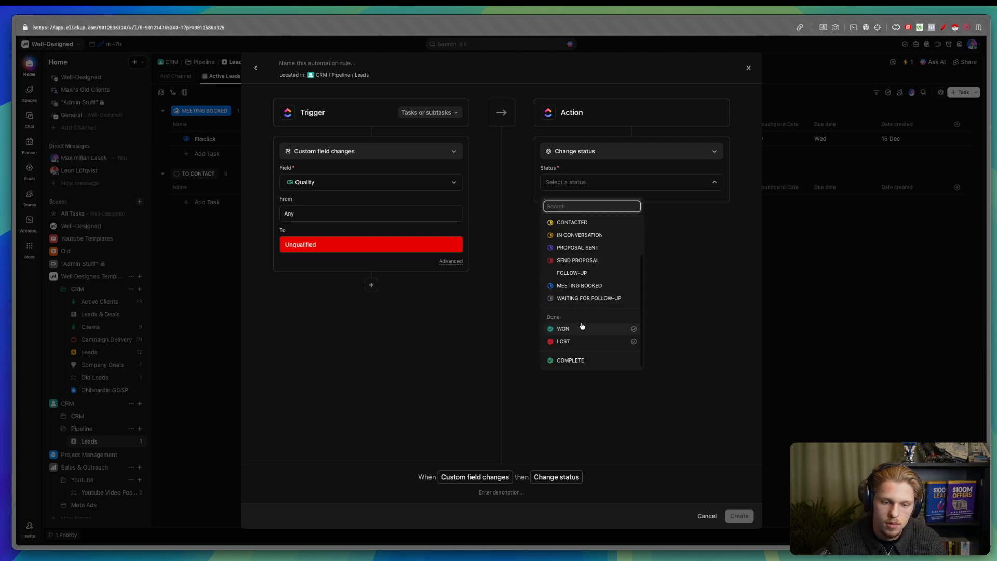
{"action": "left_click", "coordinate": [579, 340]}
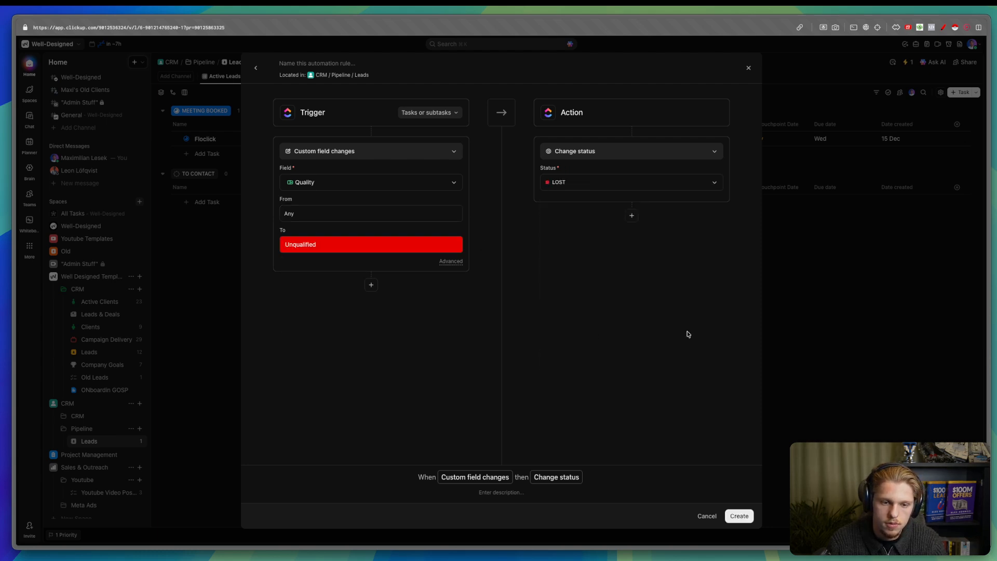
{"action": "left_click", "coordinate": [739, 516]}
- Add a new lead named 'Well Designed' under To Contact
{"action": "left_click", "coordinate": [859, 290]}
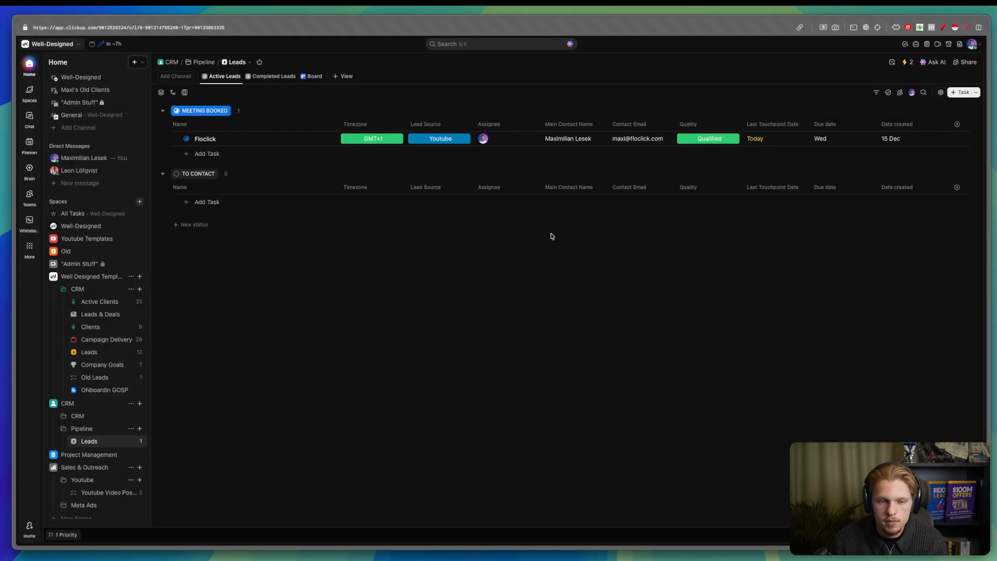
{"action": "left_click", "coordinate": [204, 202]}
{"action": "type", "text": "Wel"}
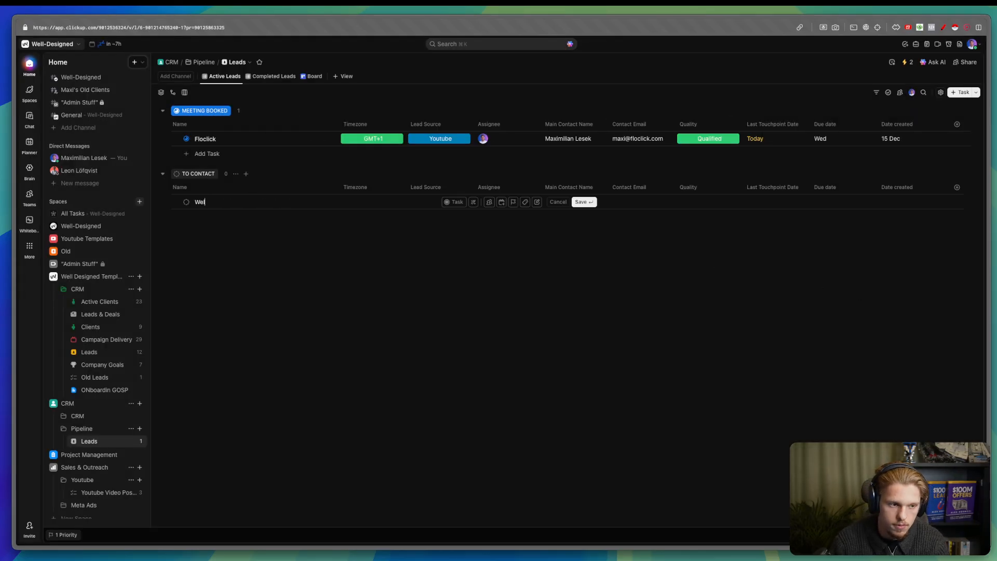
{"action": "type", "text": "lDEsig"}
{"action": "key", "text": "BackSpace"}
{"action": "key", "text": "BackSpace"}
{"action": "key", "text": "BackSpace"}
{"action": "key", "text": "BackSpace"}
{"action": "key", "text": "BackSpace"}
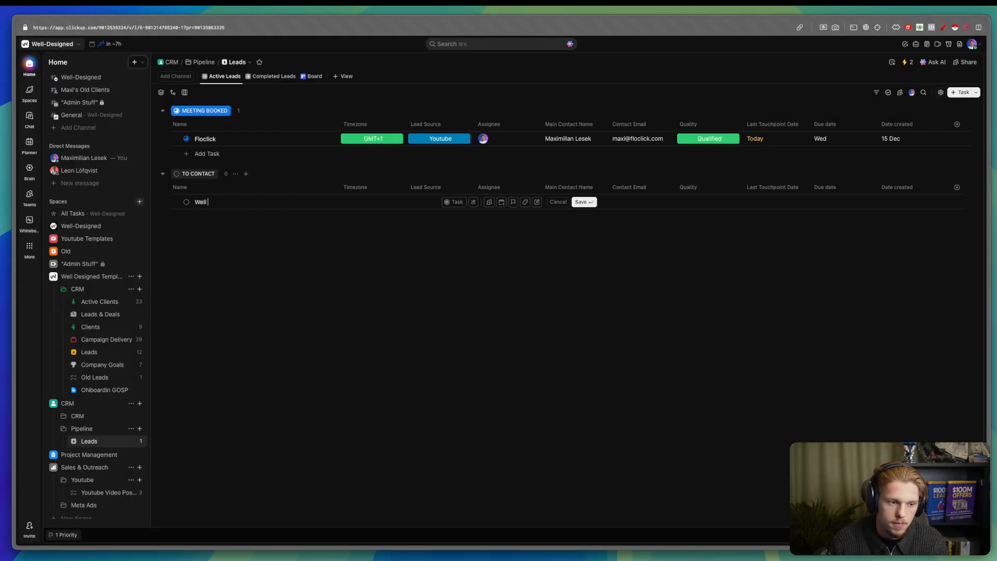
{"action": "type", "text": "Designed"}
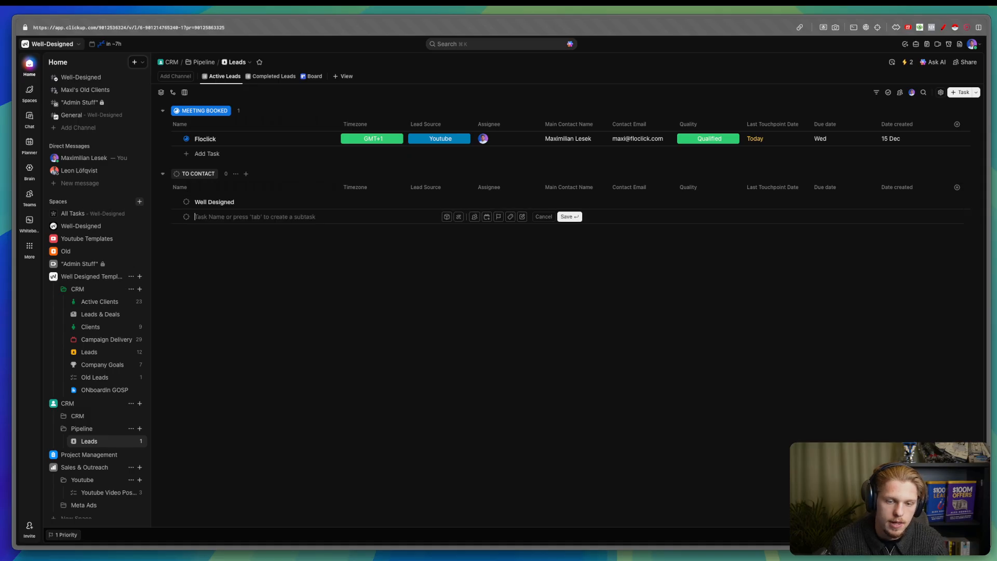
{"action": "key", "text": "Return"}
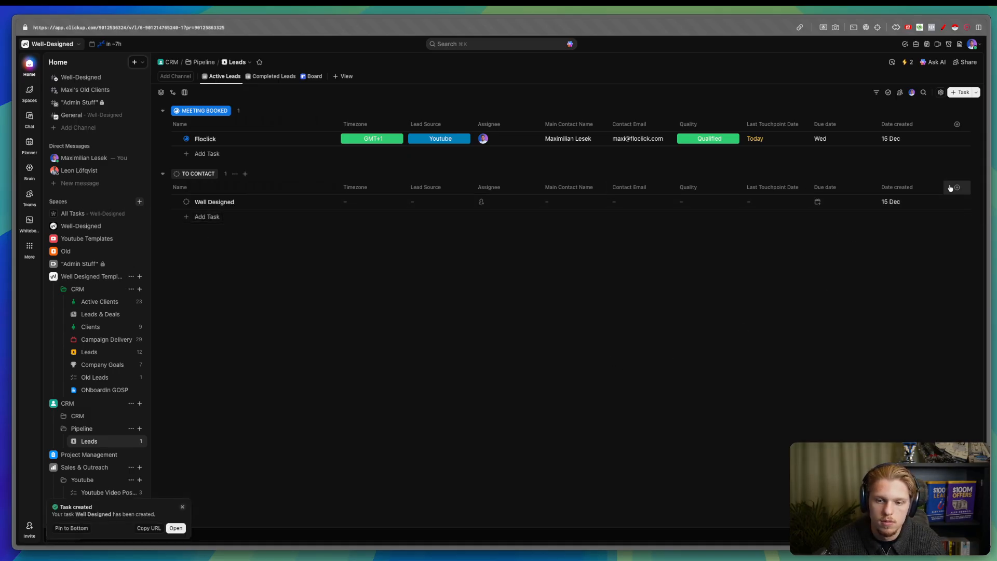
- Set Well Designed's status to LOST and go to the Completed Leads view
{"action": "left_click", "coordinate": [186, 202]}
{"action": "scroll", "coordinate": [238, 374], "scroll_direction": "down", "scroll_amount": 2}
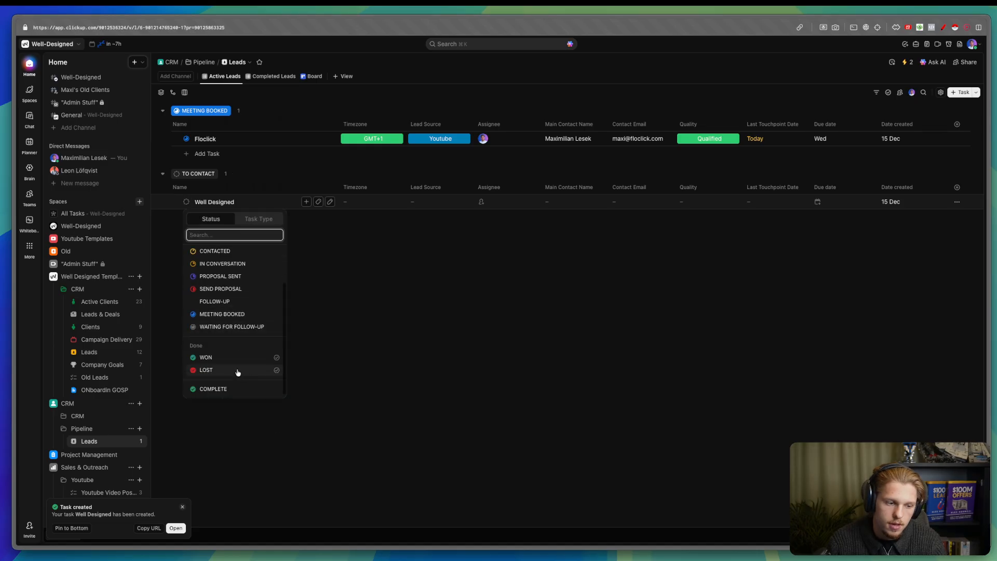
{"action": "key", "text": "Escape"}
{"action": "double_click", "coordinate": [257, 74]}
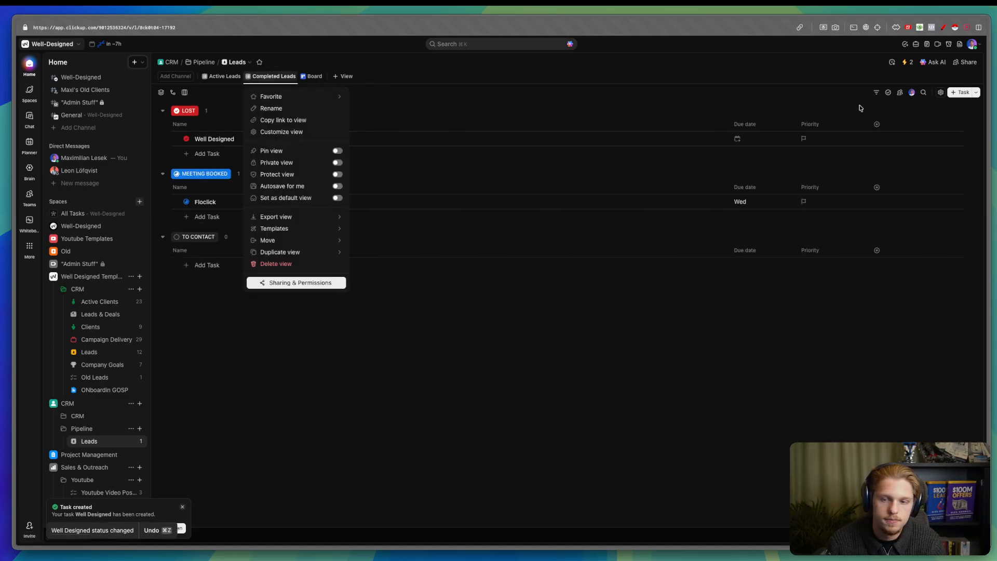
- Filter Completed Leads to the Done statuses WON and LOST and save the view
{"action": "left_click", "coordinate": [876, 94]}
{"action": "left_click", "coordinate": [652, 171]}
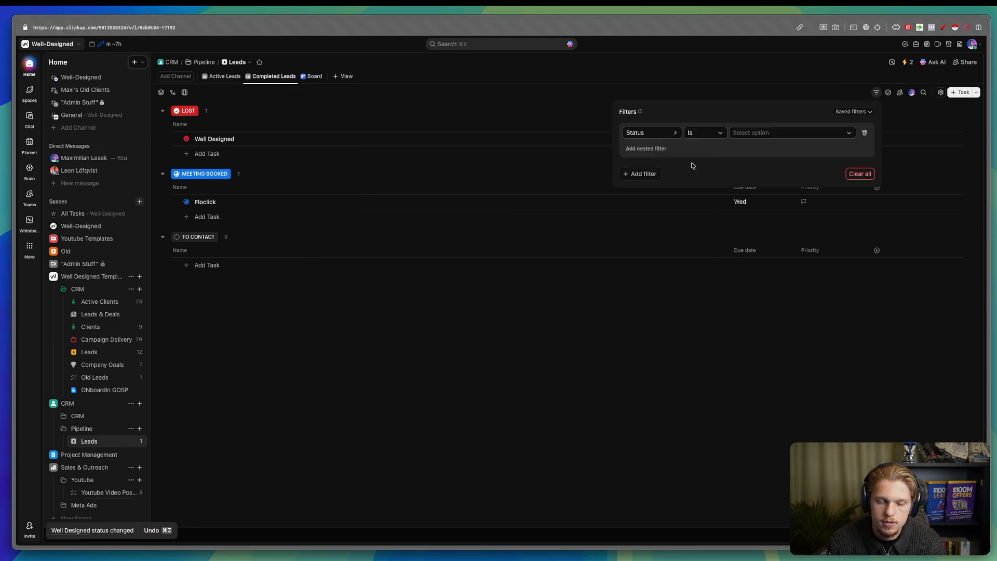
{"action": "left_click", "coordinate": [747, 136]}
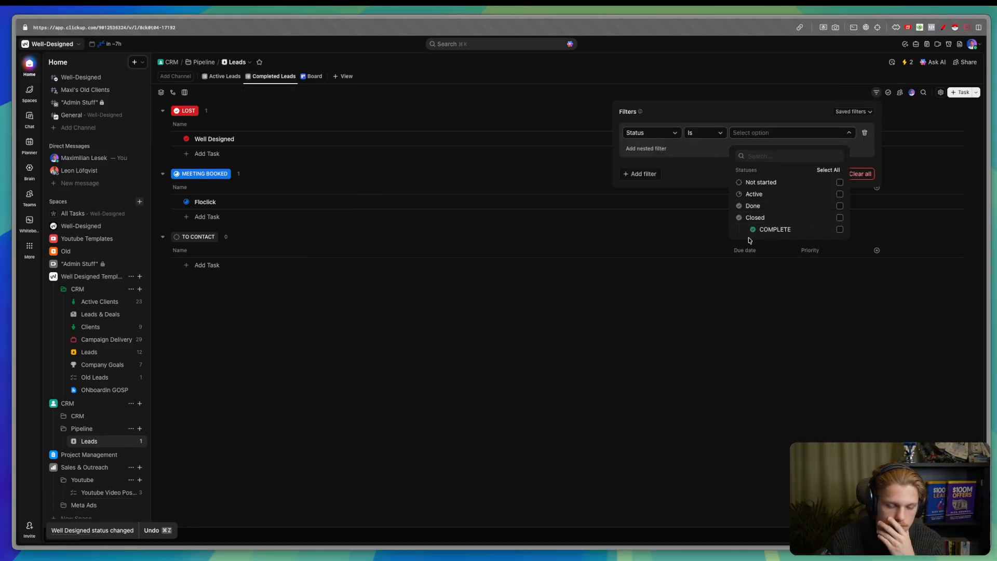
{"action": "left_click", "coordinate": [739, 207]}
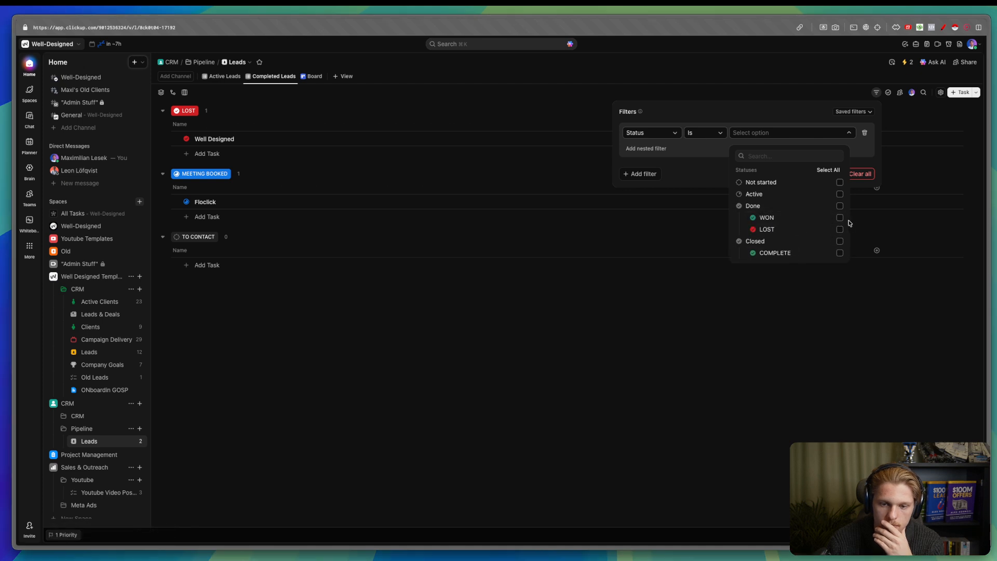
{"action": "left_click", "coordinate": [839, 206]}
{"action": "left_click", "coordinate": [816, 94]}
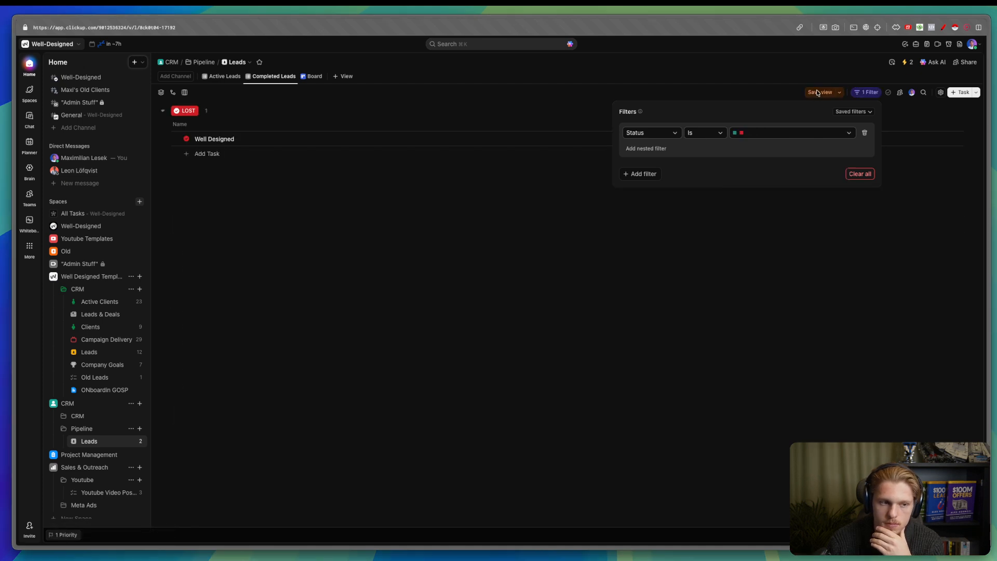
{"action": "left_click", "coordinate": [816, 94]}
{"action": "left_click", "coordinate": [813, 93]}
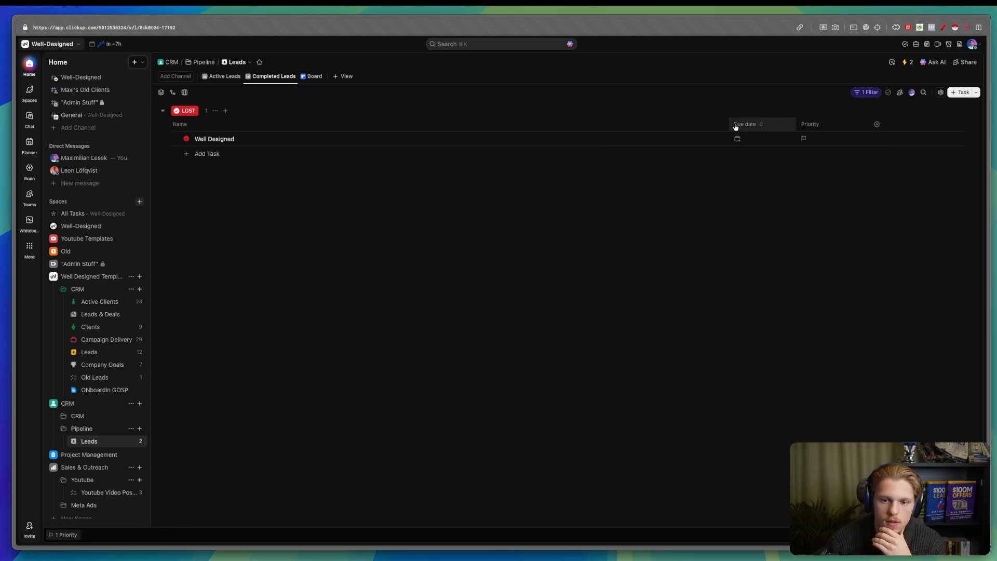
- Hide the Priority column, narrow the Name column, and save the view layout
{"action": "left_click", "coordinate": [810, 124]}
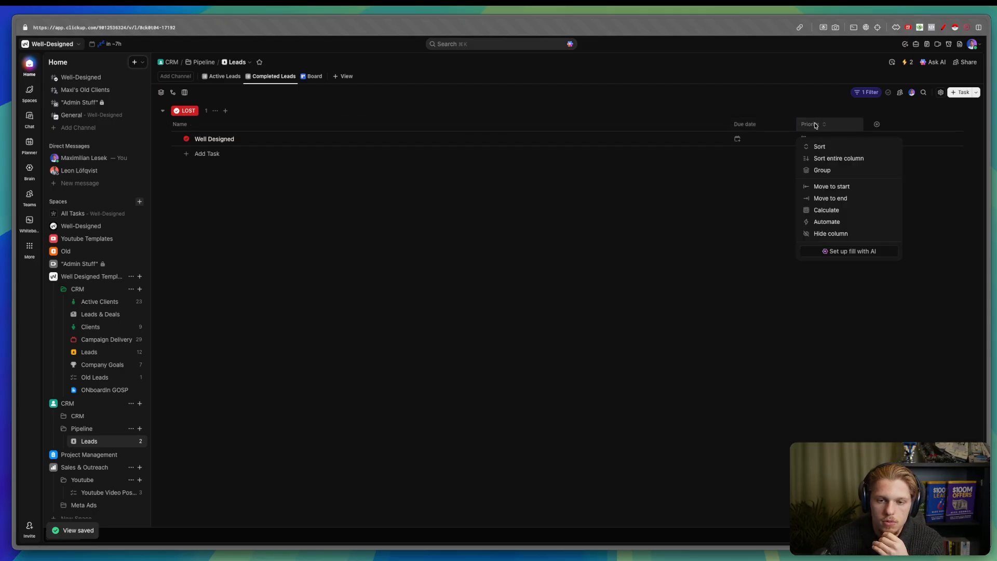
{"action": "left_click", "coordinate": [843, 235]}
{"action": "left_click_drag", "start_coordinate": [733, 123], "coordinate": [335, 150]}
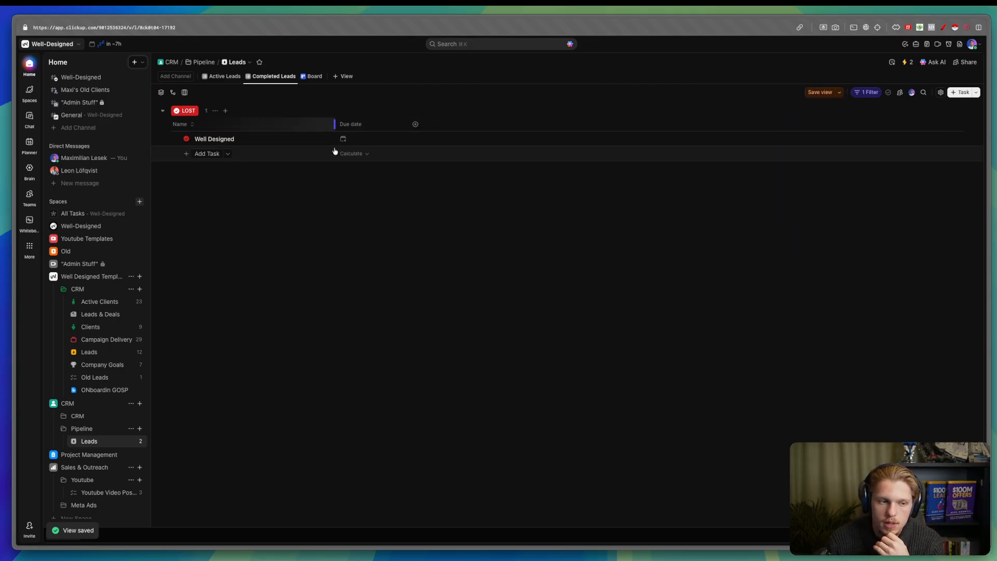
{"action": "left_click", "coordinate": [825, 93]}
{"action": "right_click", "coordinate": [223, 76]}
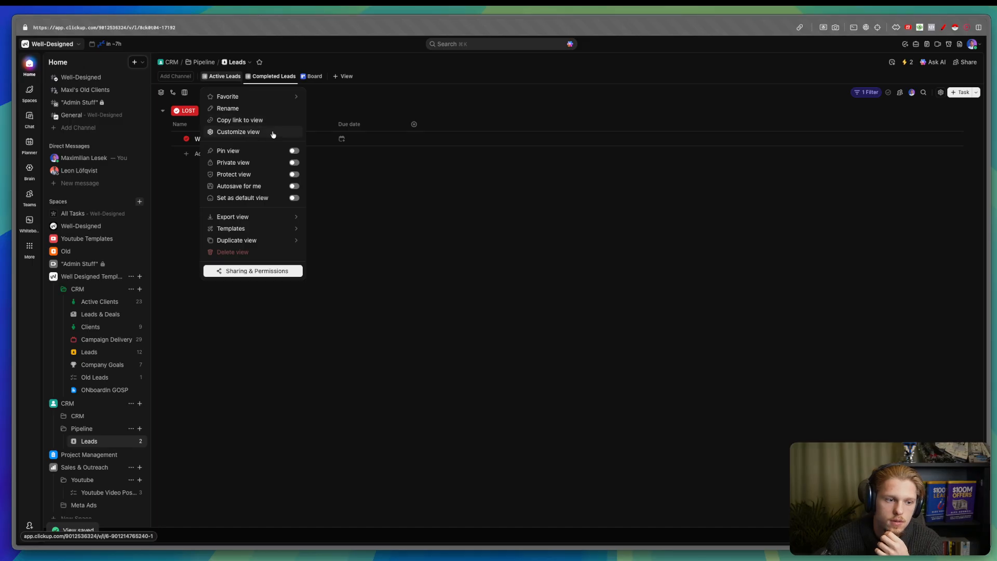
- Duplicate Active Leads as a new list view and delete the Completed Leads view
{"action": "mouse_move", "coordinate": [267, 241]}
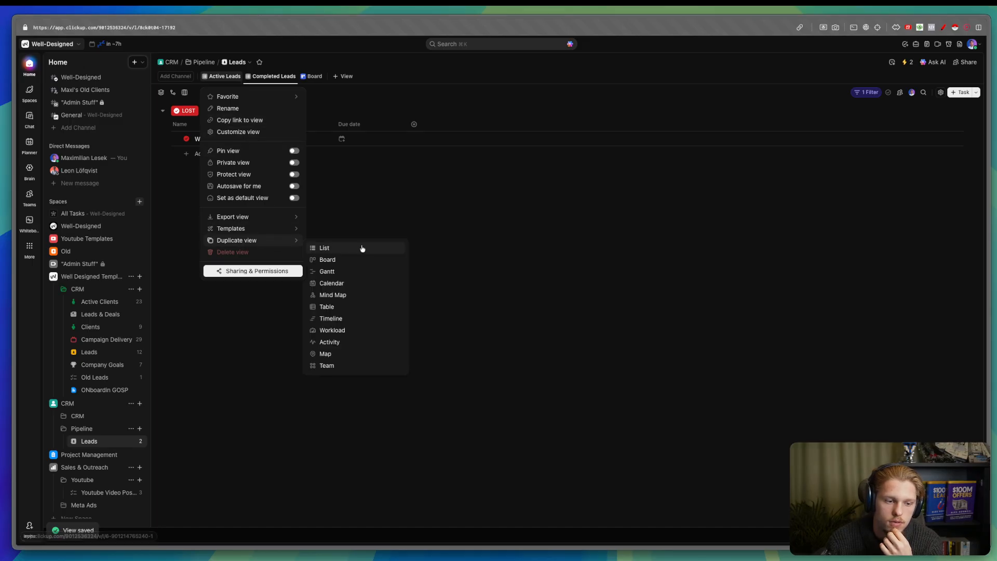
{"action": "left_click", "coordinate": [363, 248]}
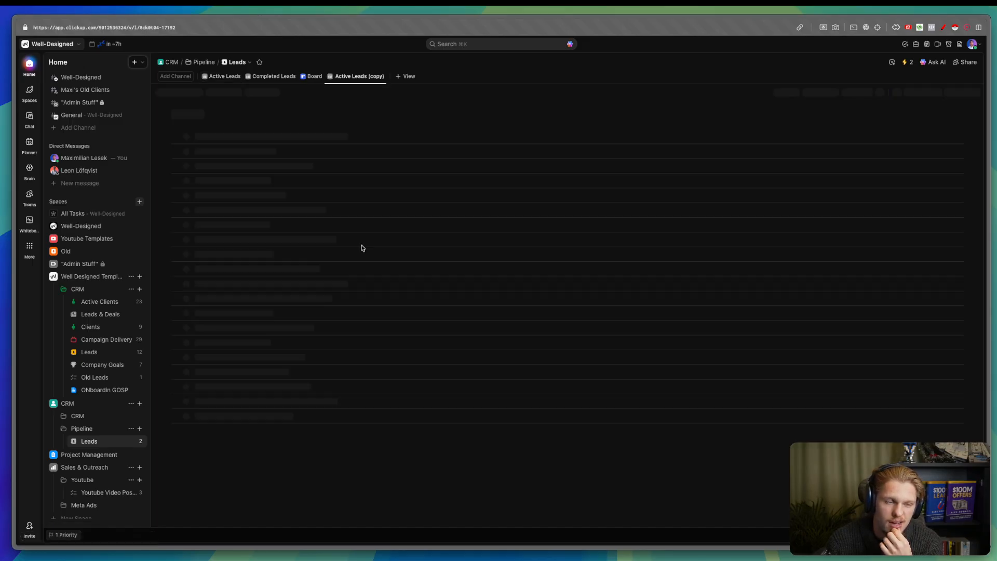
{"action": "right_click", "coordinate": [276, 78]}
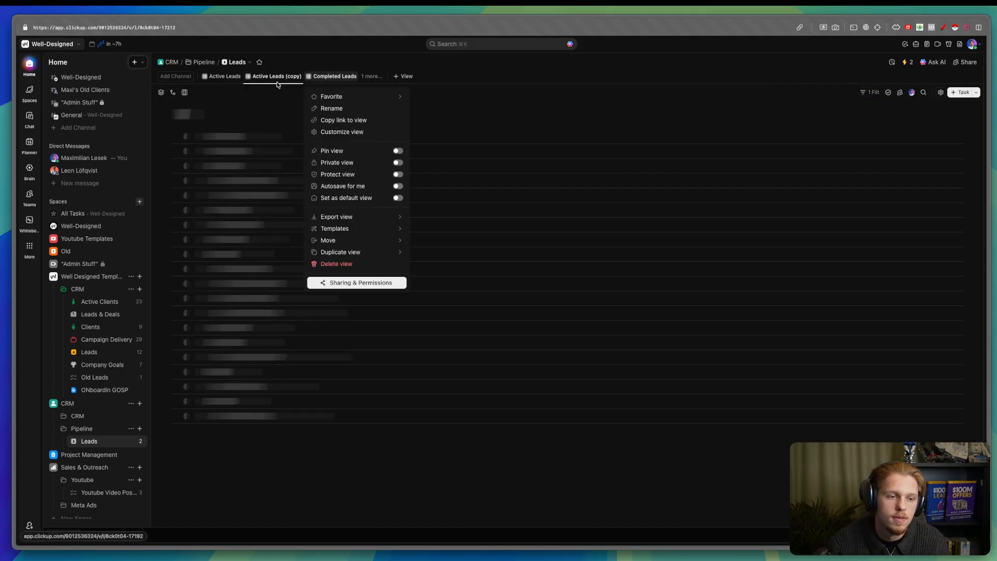
{"action": "right_click", "coordinate": [336, 77]}
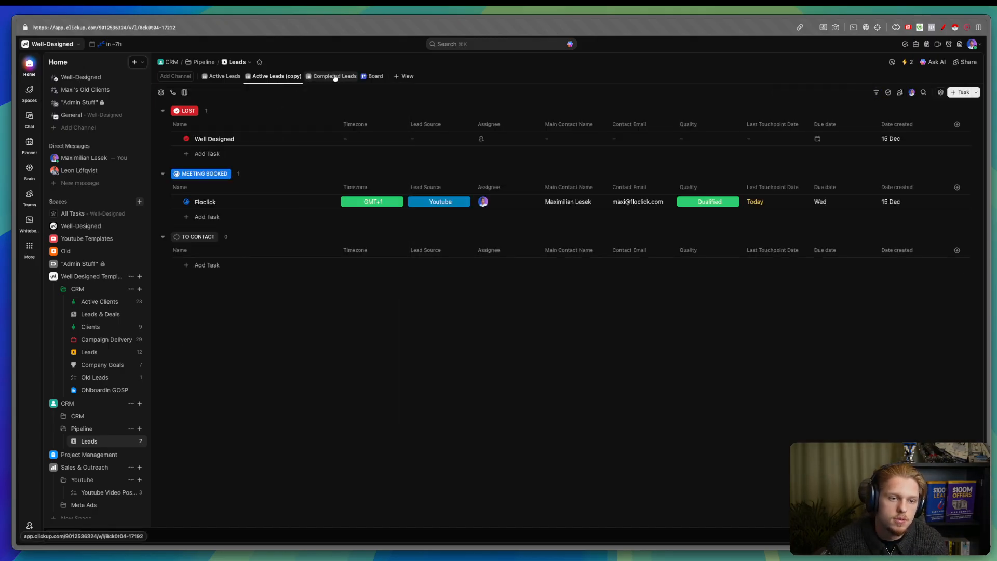
{"action": "right_click", "coordinate": [336, 78]}
{"action": "left_click", "coordinate": [341, 265]}
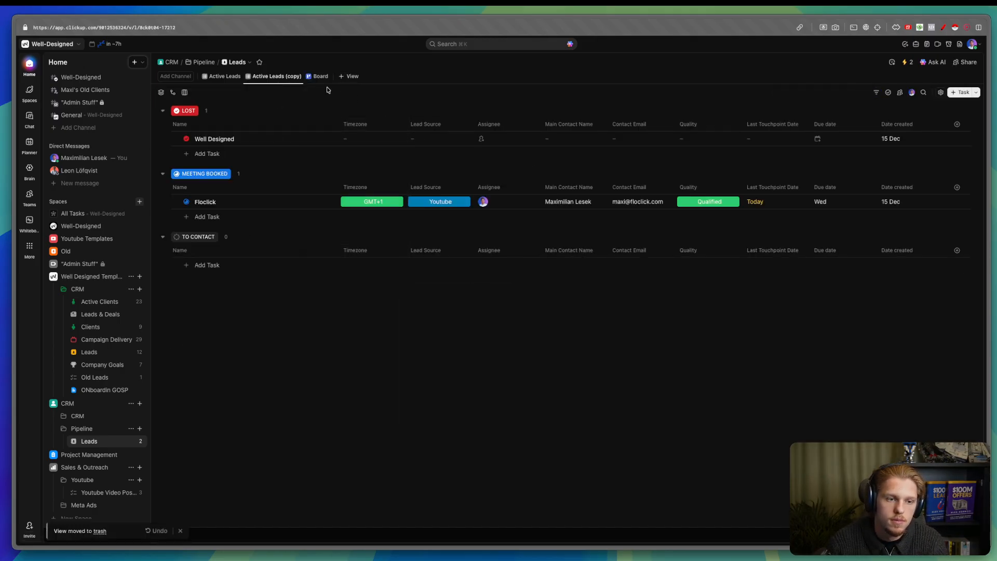
- Rename the copied view to 'Completed List'
{"action": "right_click", "coordinate": [276, 77]}
{"action": "left_click", "coordinate": [278, 107]}
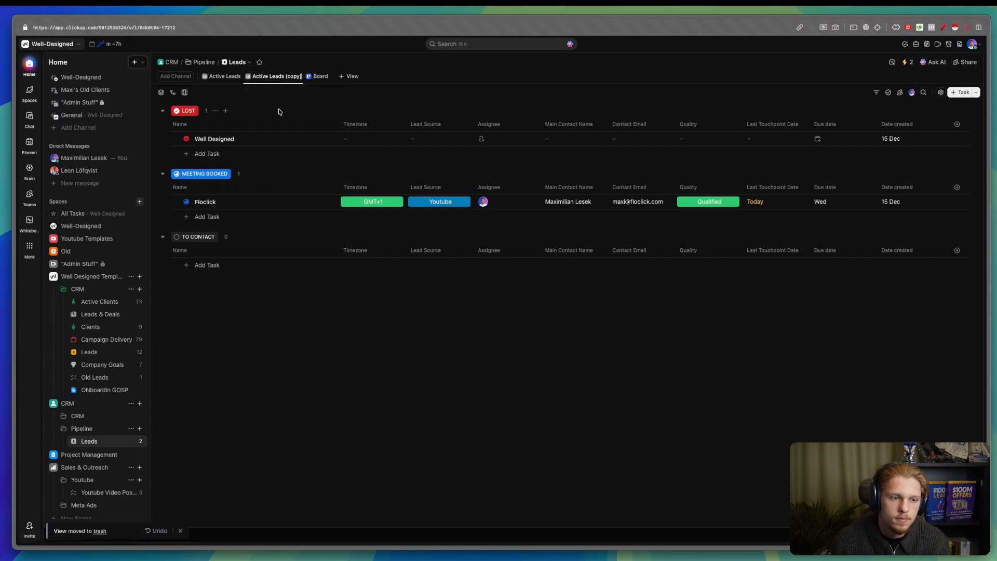
{"action": "key", "text": "BackSpace"}
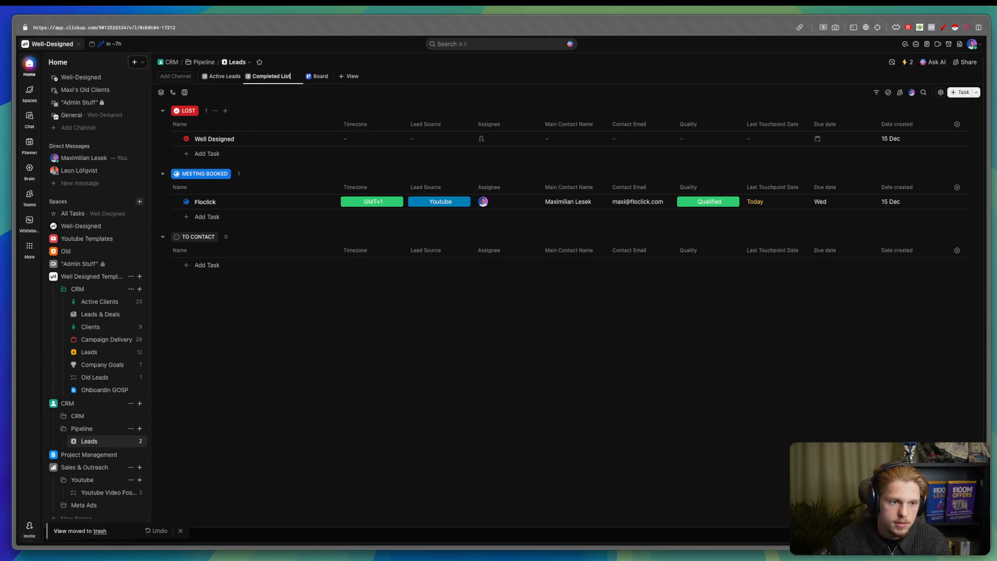
{"action": "key", "text": "Return"}
- Filter Completed List to Status is Done, then return to Active Leads
{"action": "left_click", "coordinate": [875, 92]}
{"action": "left_click", "coordinate": [644, 133]}
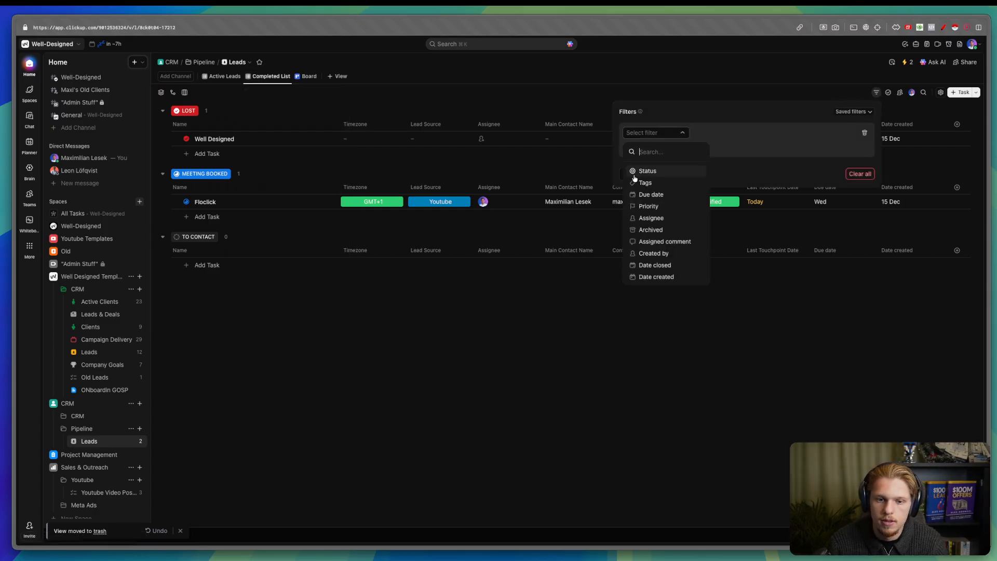
{"action": "left_click", "coordinate": [635, 173]}
{"action": "left_click", "coordinate": [769, 133]}
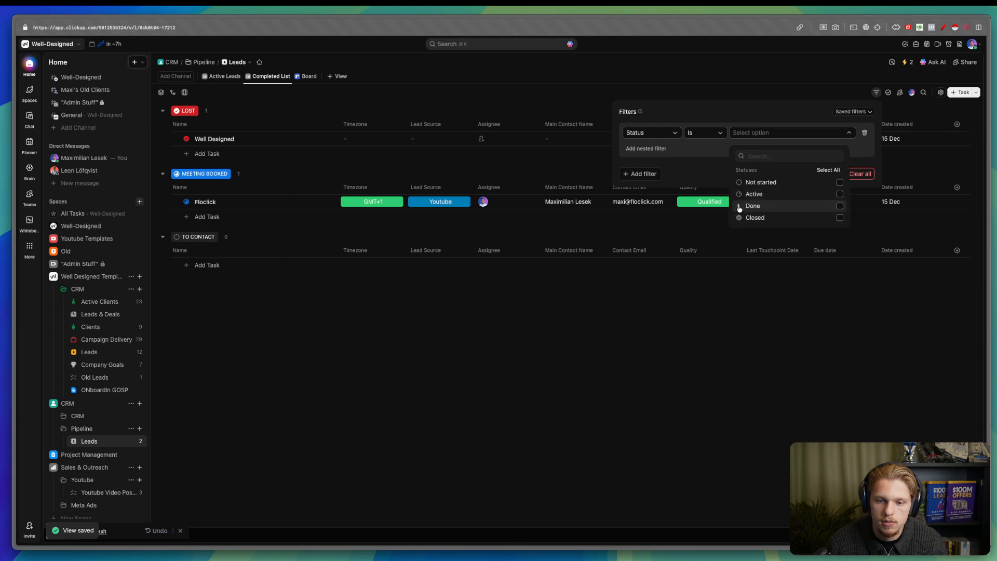
{"action": "left_click", "coordinate": [840, 205]}
{"action": "left_click", "coordinate": [801, 111]}
{"action": "left_click", "coordinate": [814, 93]}
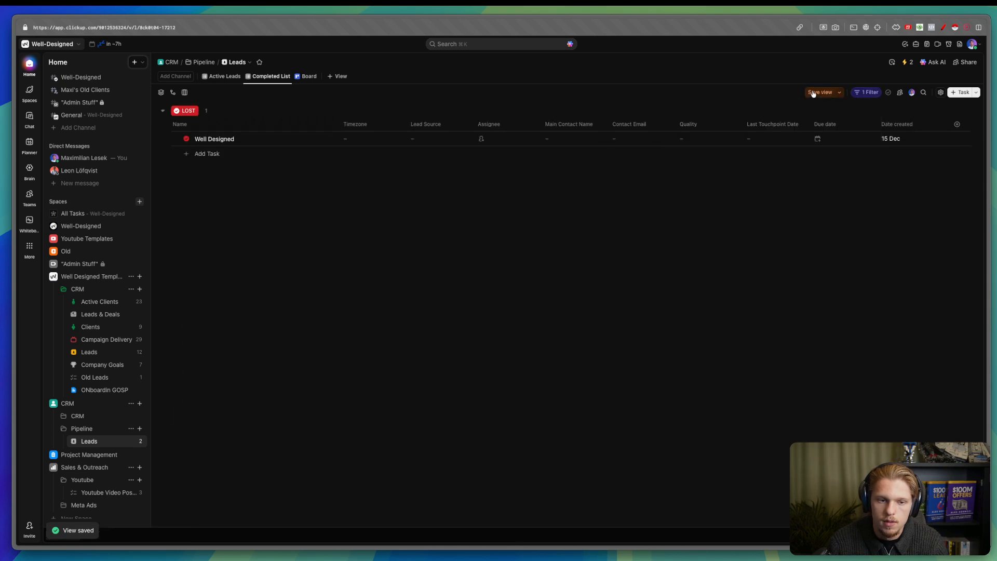
{"action": "left_click", "coordinate": [219, 77]}
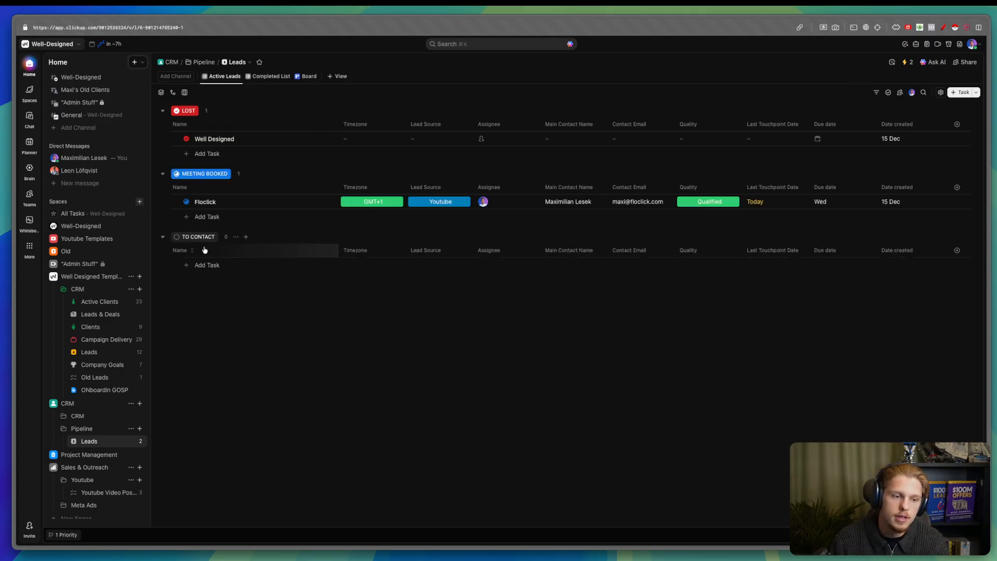
- Set Floclick's Quality to Unqualified and Well Designed's Quality to Qualified
{"action": "left_click", "coordinate": [715, 202]}
{"action": "left_click", "coordinate": [718, 262]}
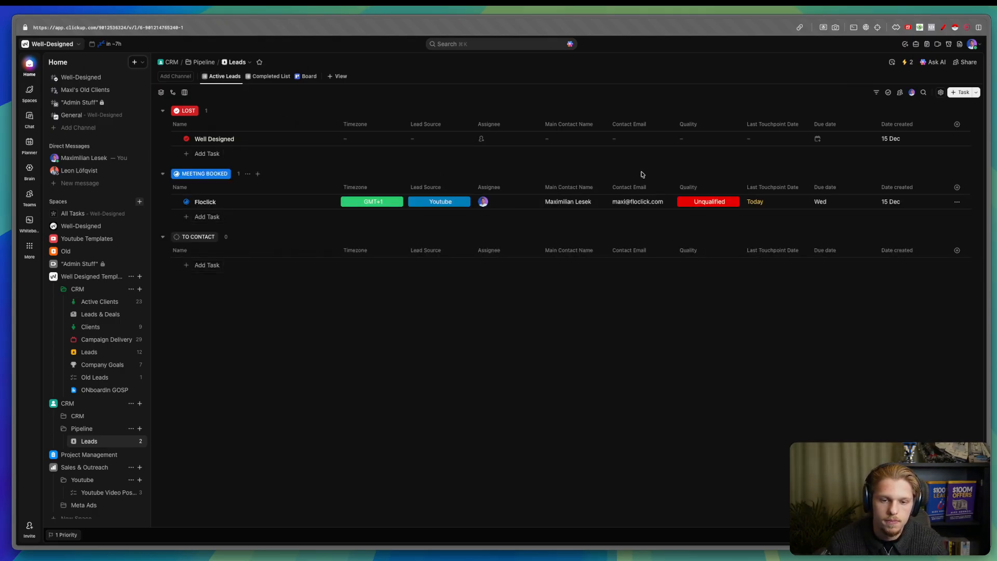
{"action": "left_click", "coordinate": [272, 77]}
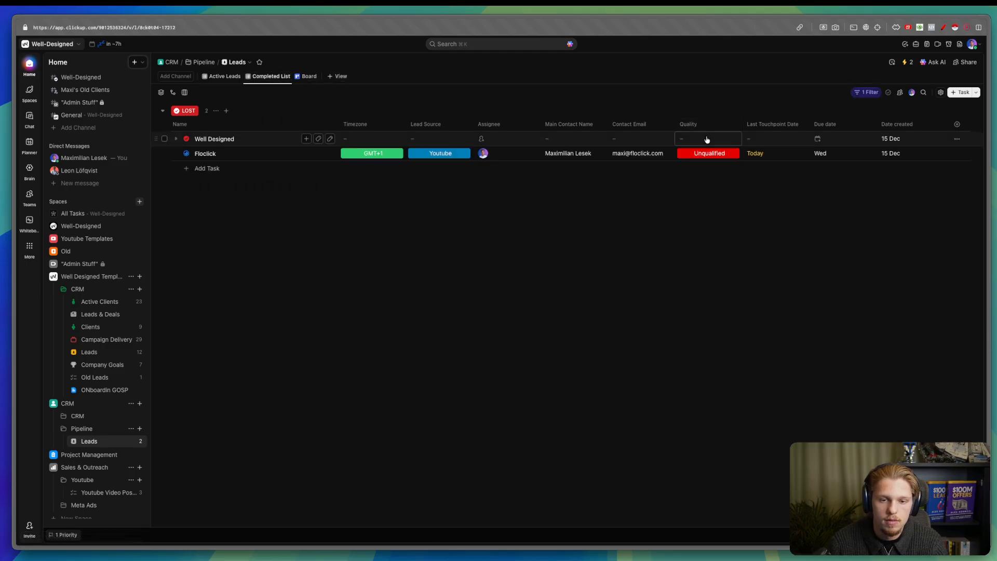
{"action": "left_click", "coordinate": [703, 141]}
{"action": "left_click", "coordinate": [717, 185]}
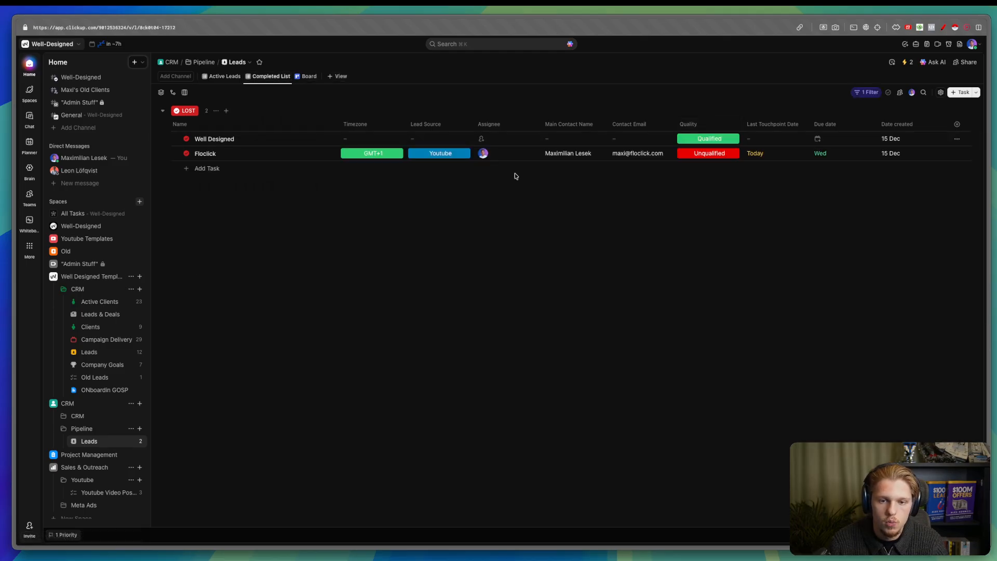
- Check that Completed List stays grouped by Status
{"action": "left_click", "coordinate": [149, 98]}
{"action": "left_click", "coordinate": [161, 93]}
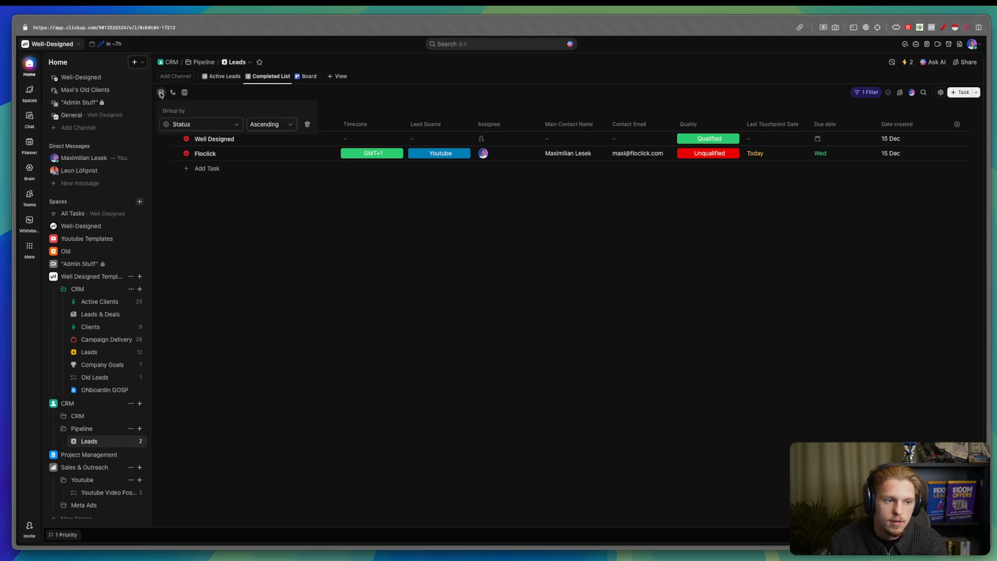
{"action": "left_click", "coordinate": [207, 125]}
{"action": "left_click", "coordinate": [367, 107]}
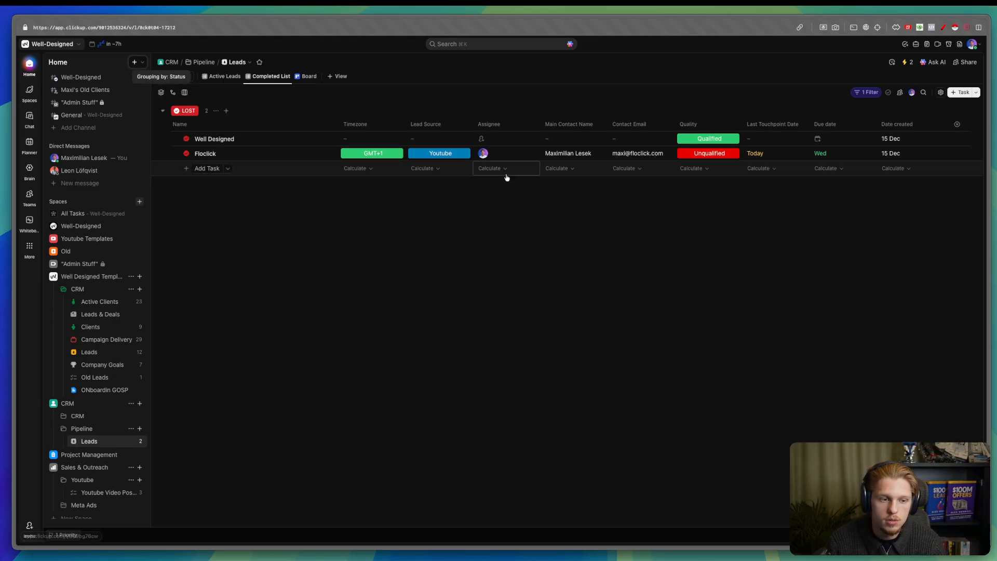
{"action": "key", "text": "ctrl+alt+a"}
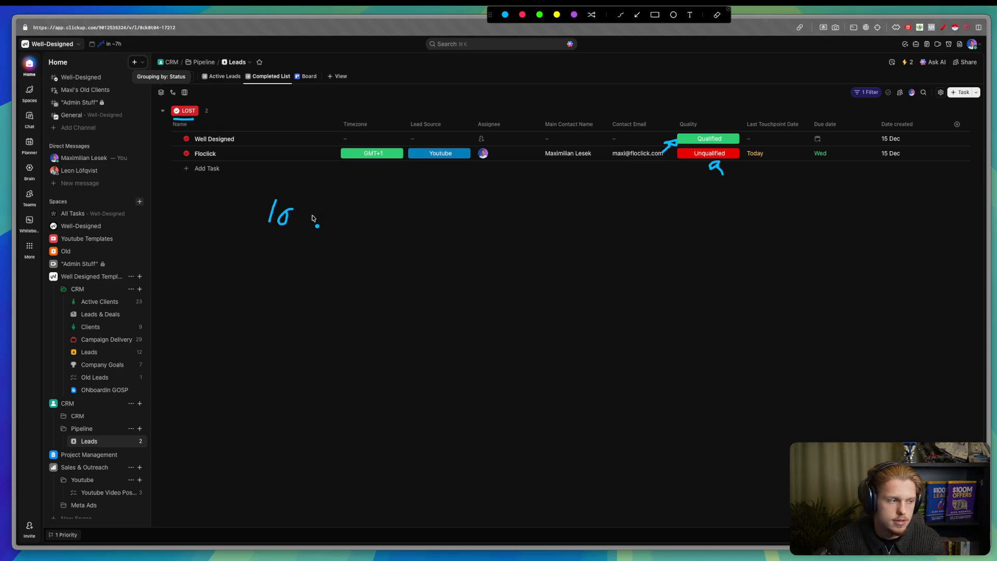
{"action": "left_click_drag", "start_coordinate": [316, 204], "coordinate": [325, 236]}
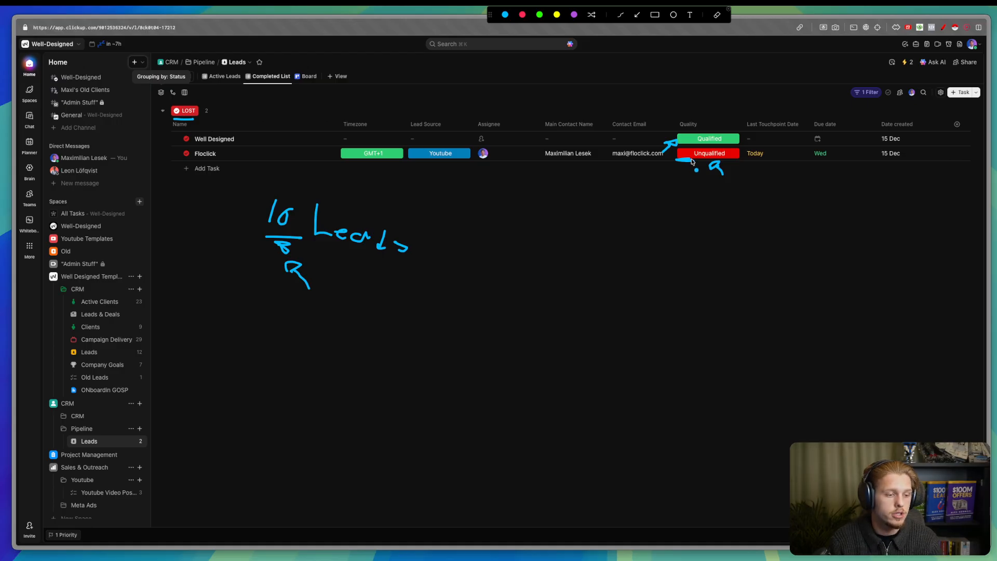
{"action": "left_click_drag", "start_coordinate": [460, 210], "coordinate": [488, 235]}
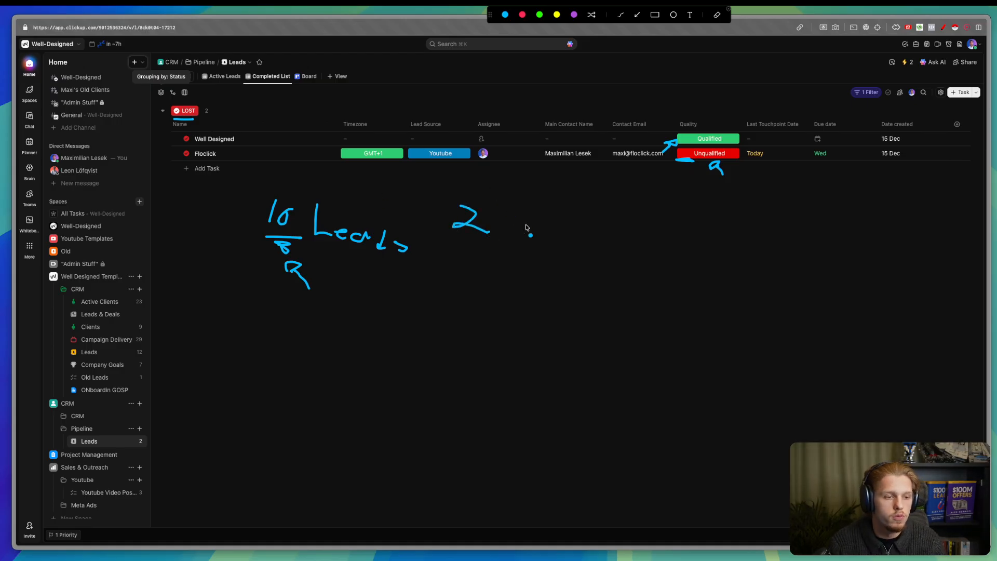
{"action": "key", "text": "Escape"}
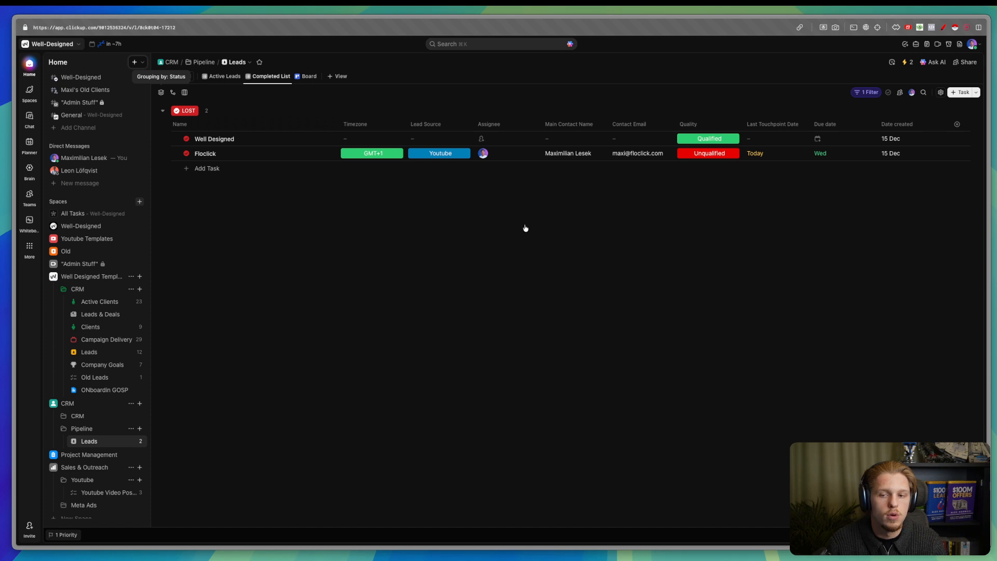
- Filter the Active Leads view to the Active status and save the view
{"action": "left_click", "coordinate": [225, 77]}
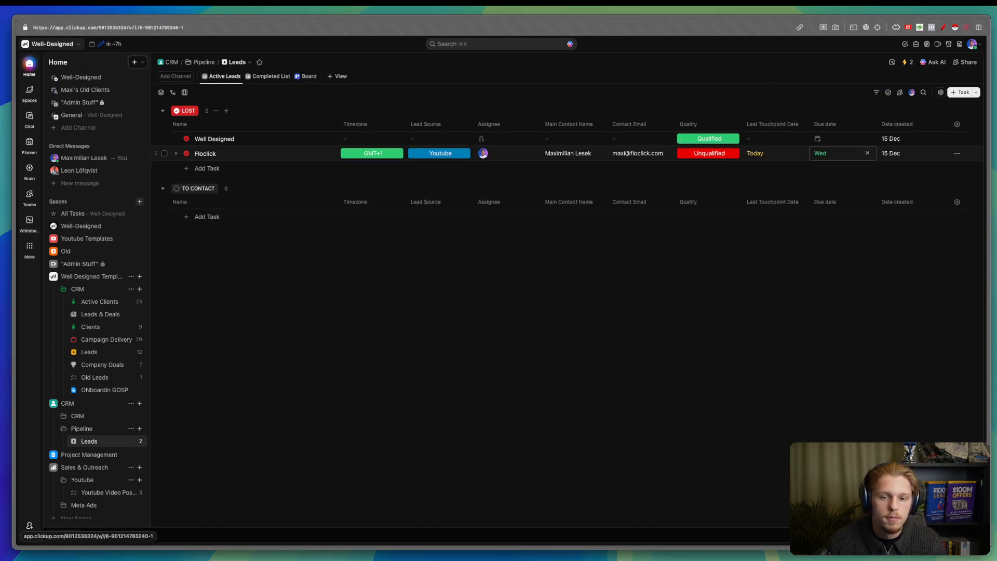
{"action": "left_click", "coordinate": [876, 94]}
{"action": "left_click", "coordinate": [648, 171]}
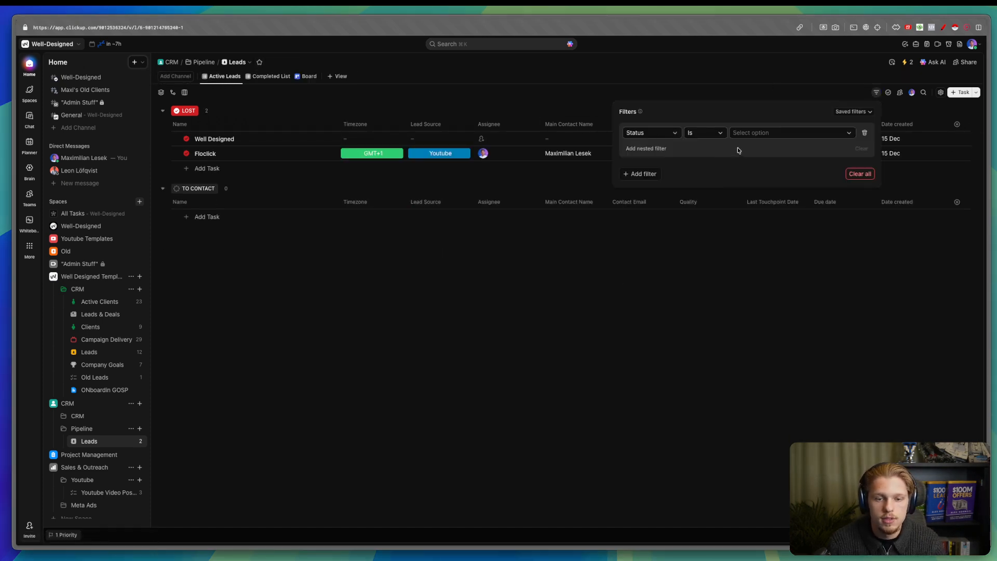
{"action": "left_click", "coordinate": [839, 194]}
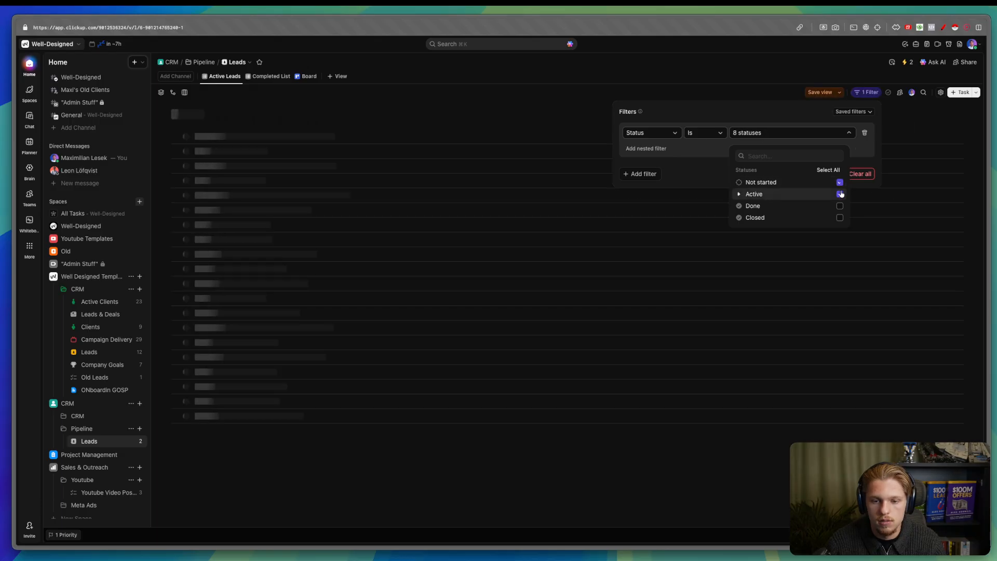
{"action": "left_click", "coordinate": [815, 93]}
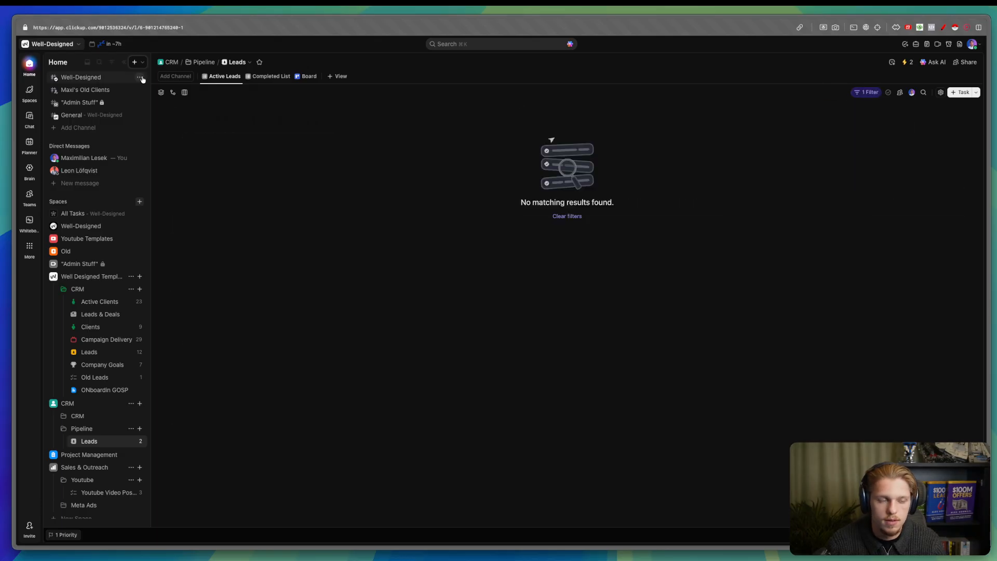
{"action": "left_click", "coordinate": [278, 75]}
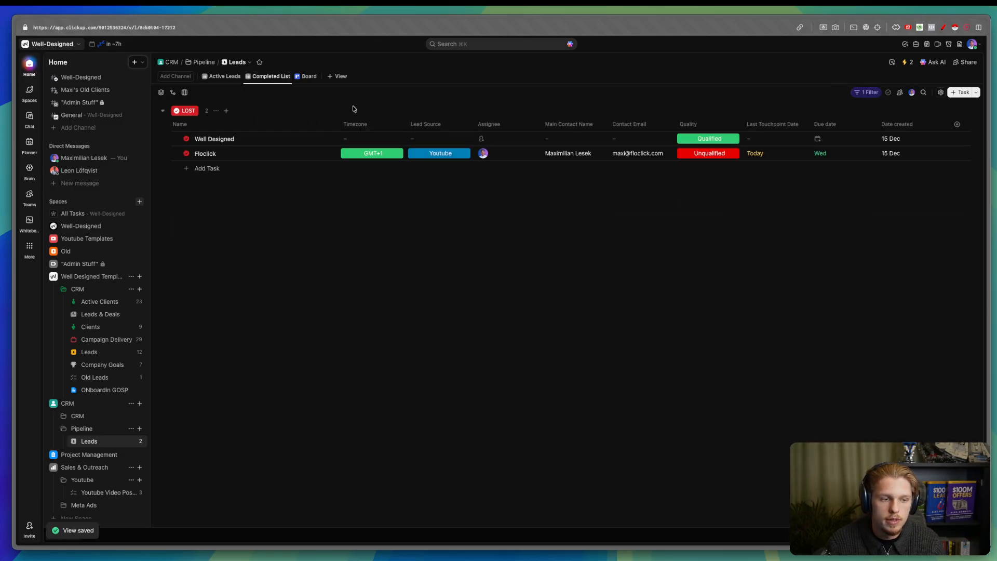
{"action": "left_click", "coordinate": [218, 76]}
{"action": "left_click", "coordinate": [339, 77]}
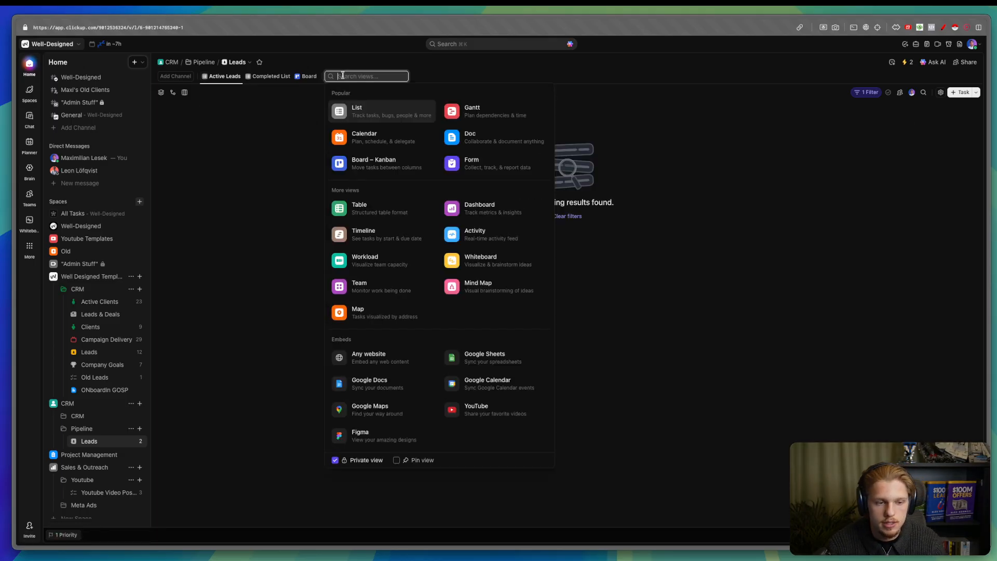
- Add a Form view built from the Project Intake template
{"action": "left_click", "coordinate": [475, 161]}
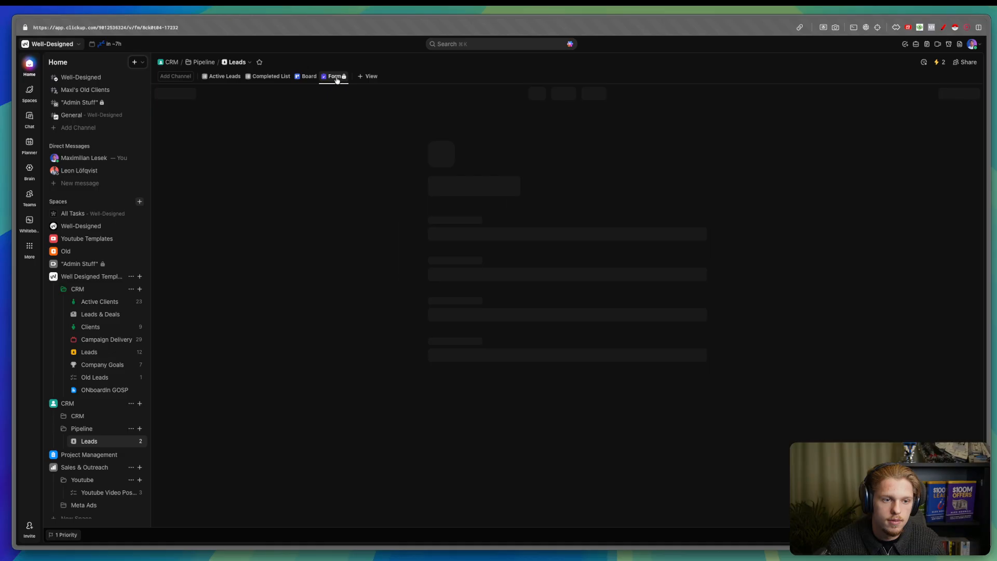
{"action": "left_click", "coordinate": [335, 77]}
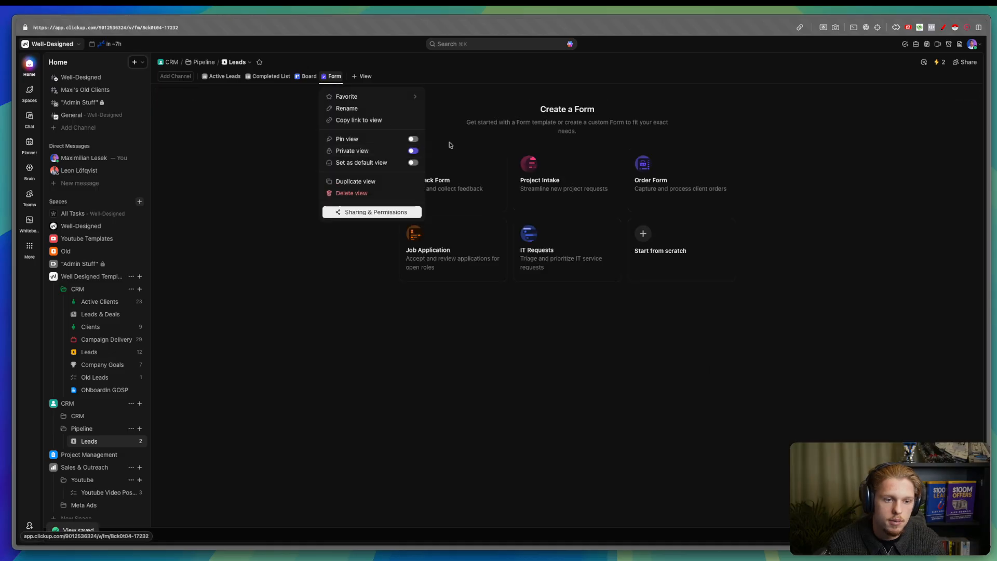
{"action": "left_click", "coordinate": [474, 138]}
{"action": "left_click", "coordinate": [579, 178]}
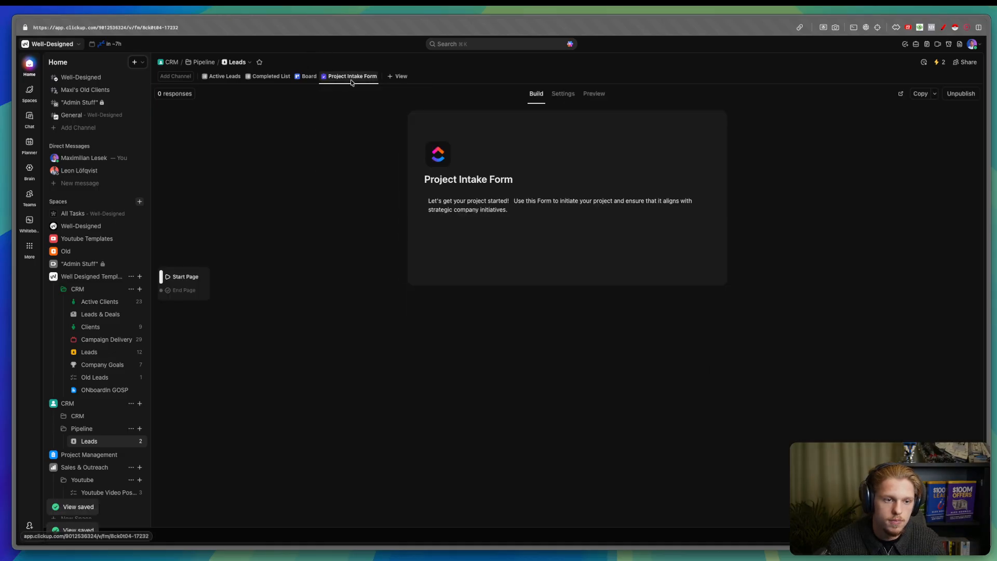
- Rename the form view to 'Lead Intake Form'
{"action": "left_click", "coordinate": [352, 78]}
{"action": "left_click", "coordinate": [363, 109]}
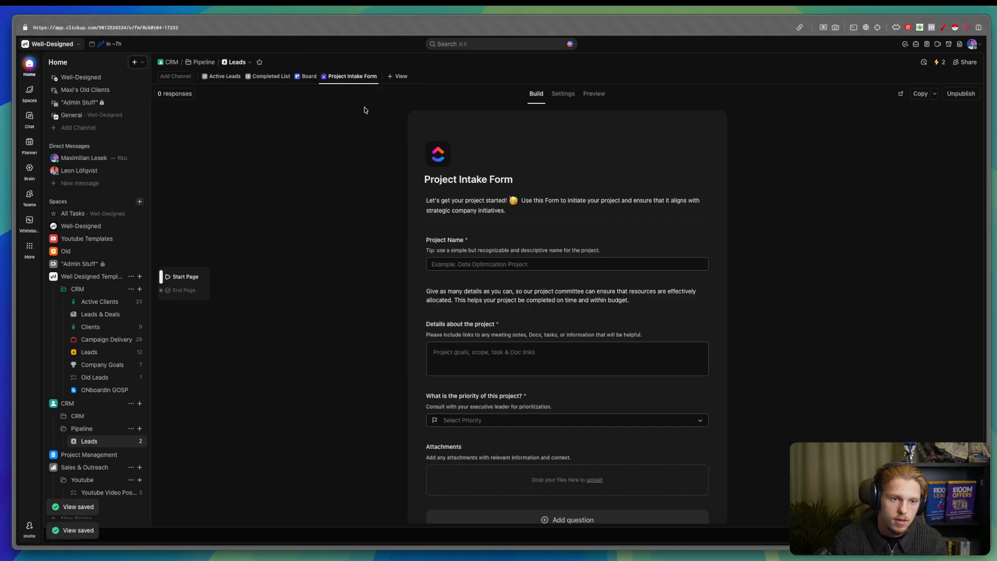
{"action": "left_click", "coordinate": [346, 79]}
{"action": "key", "text": "BackSpace"}
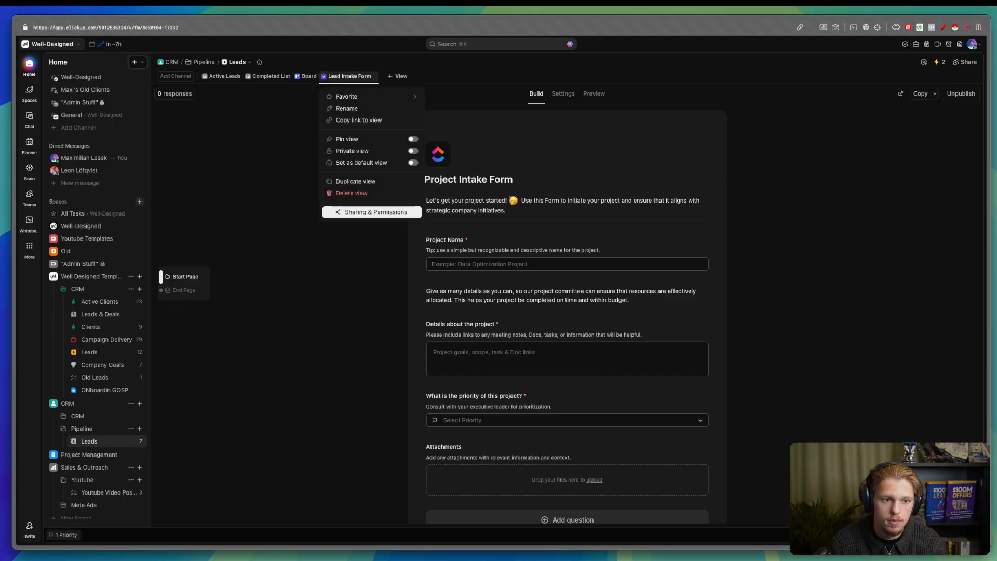
{"action": "key", "text": "Return"}
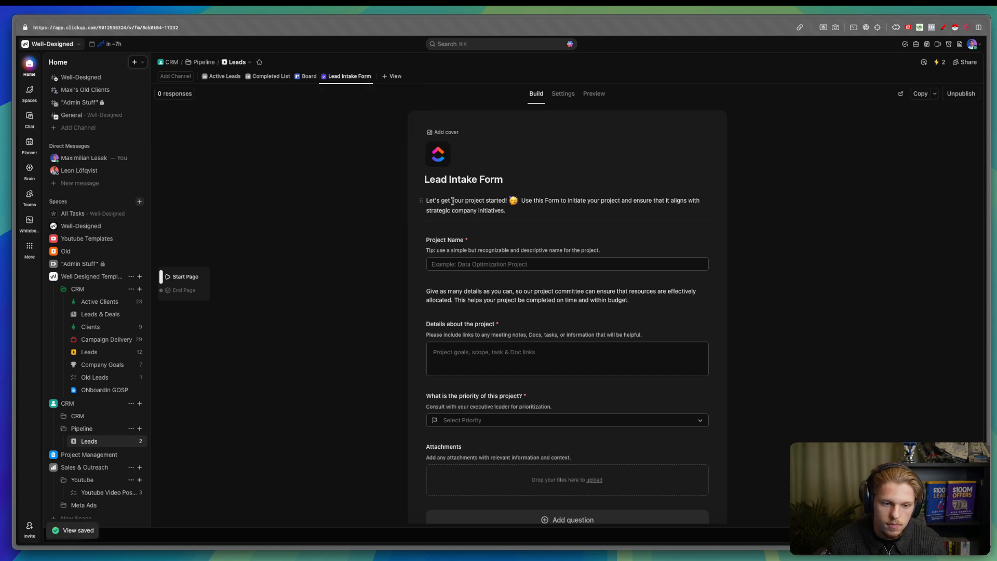
- Change the intro to 'Add Leads Through this list' and rename Project Name to Client Company Name
{"action": "triple_click", "coordinate": [453, 201]}
{"action": "type", "text": "Add "}
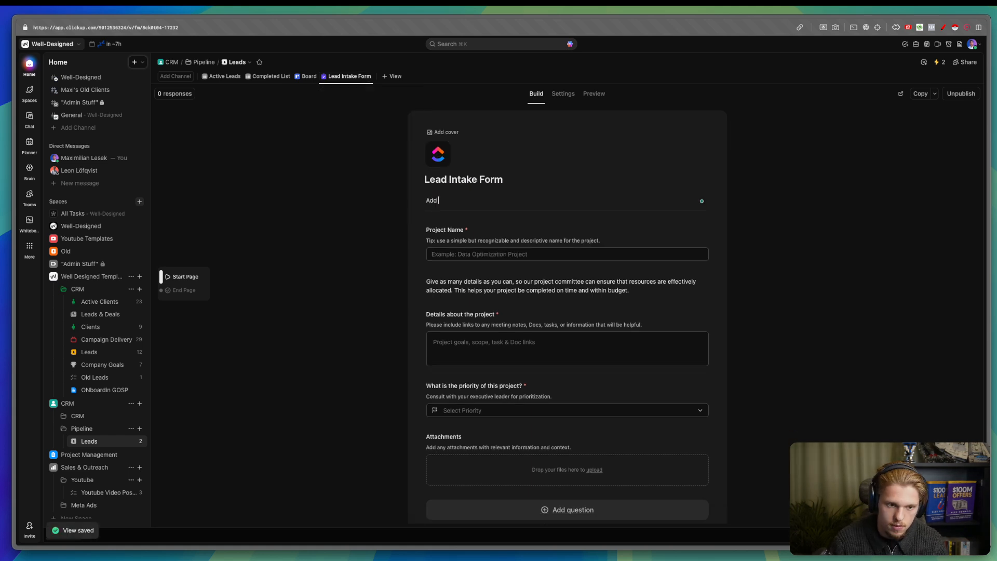
{"action": "type", "text": "Leads Through this "}
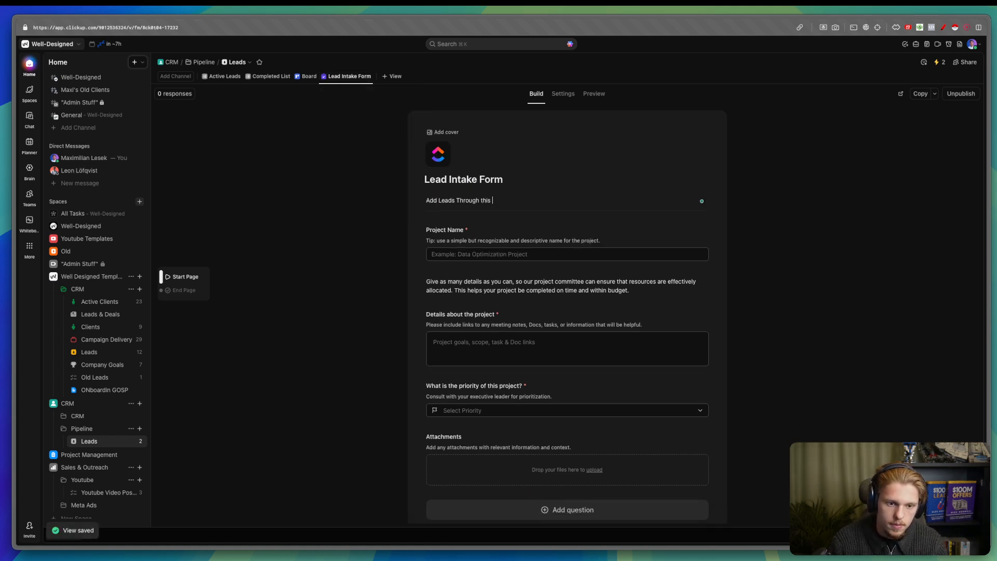
{"action": "type", "text": "list"}
{"action": "left_click", "coordinate": [456, 231]}
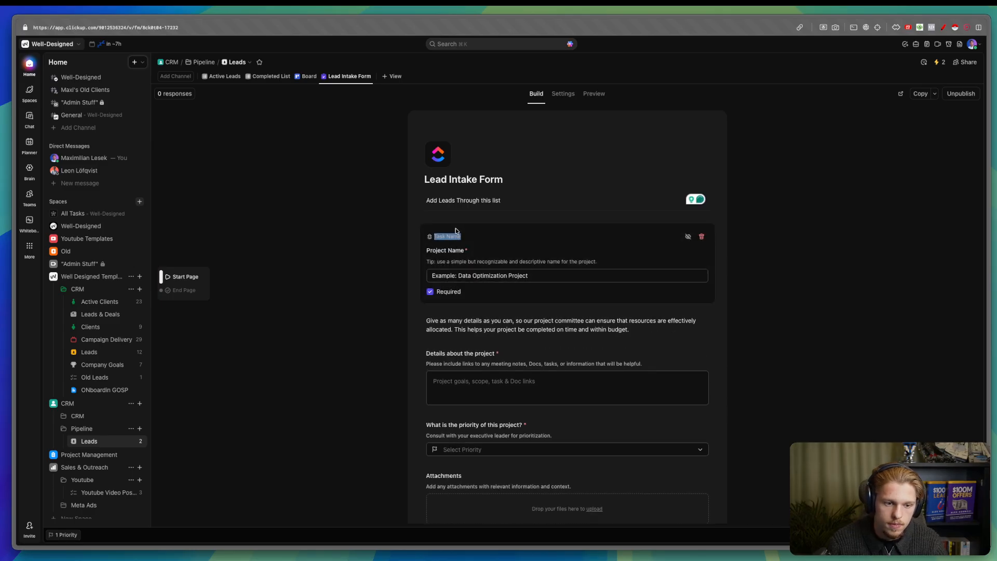
{"action": "double_click", "coordinate": [454, 251]}
{"action": "type", "text": "Client Company"}
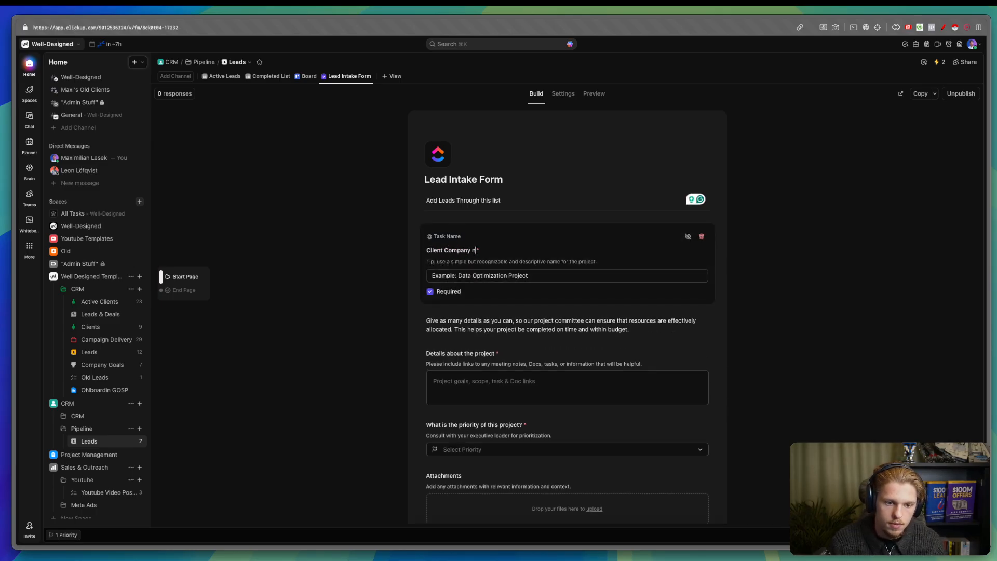
{"action": "left_click", "coordinate": [339, 194]}
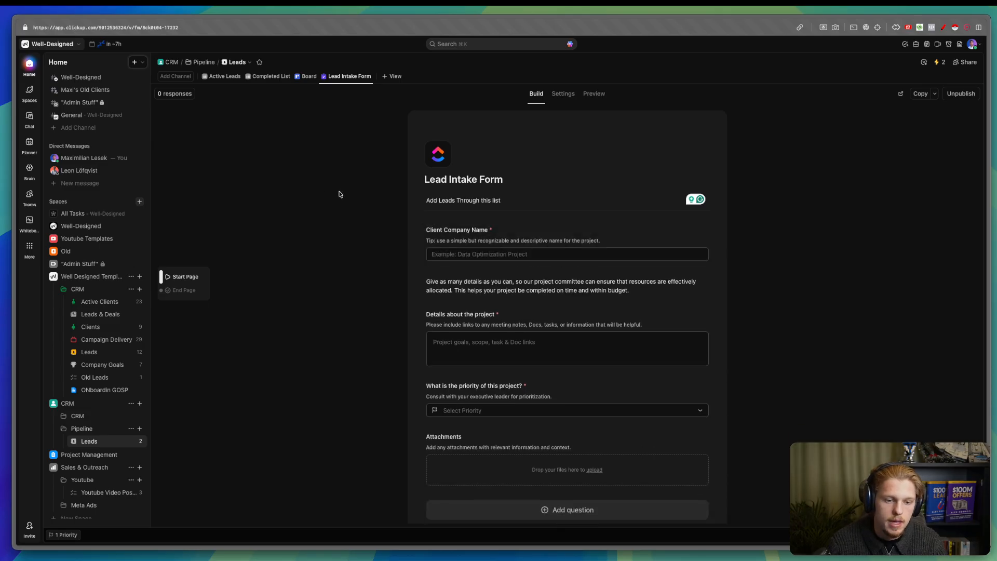
{"action": "left_click", "coordinate": [225, 76]}
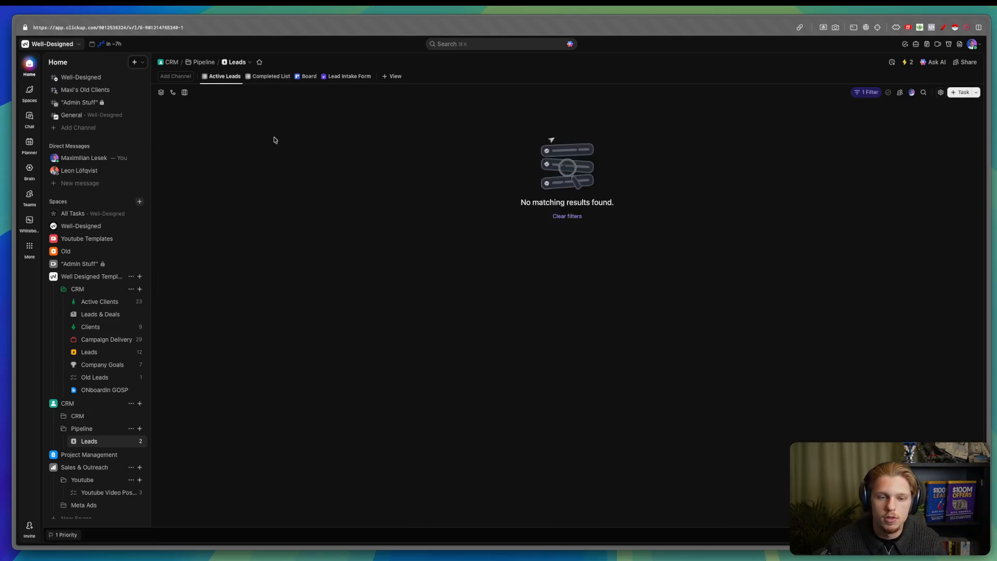
- Create a task named 'Test' in the list
{"action": "left_click", "coordinate": [960, 93]}
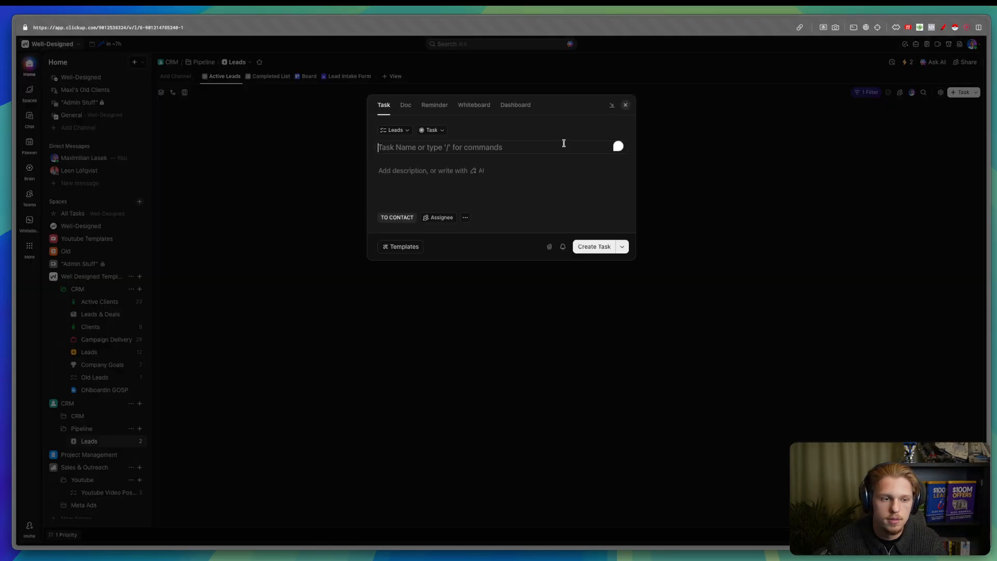
{"action": "type", "text": "Test"}
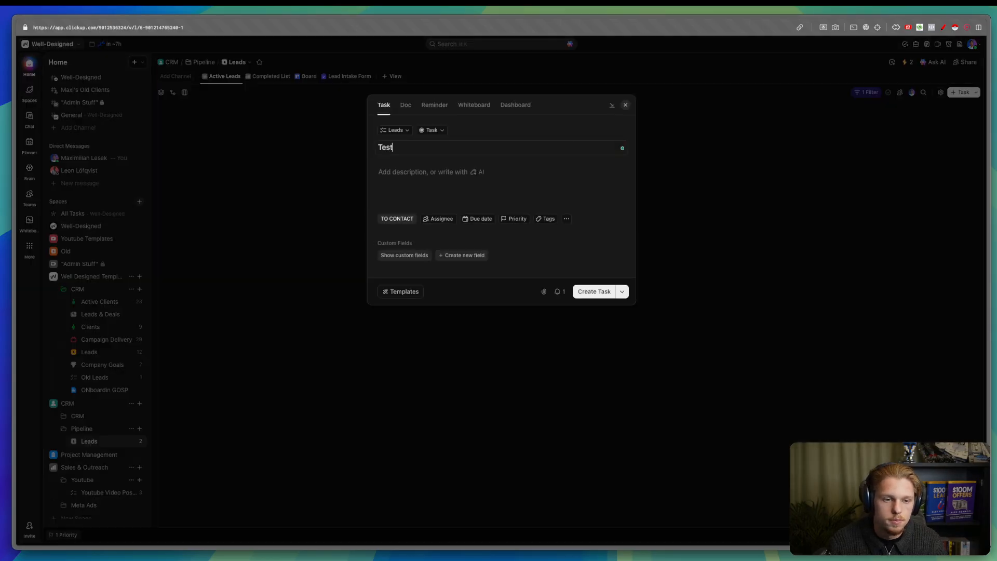
{"action": "left_click", "coordinate": [592, 292]}
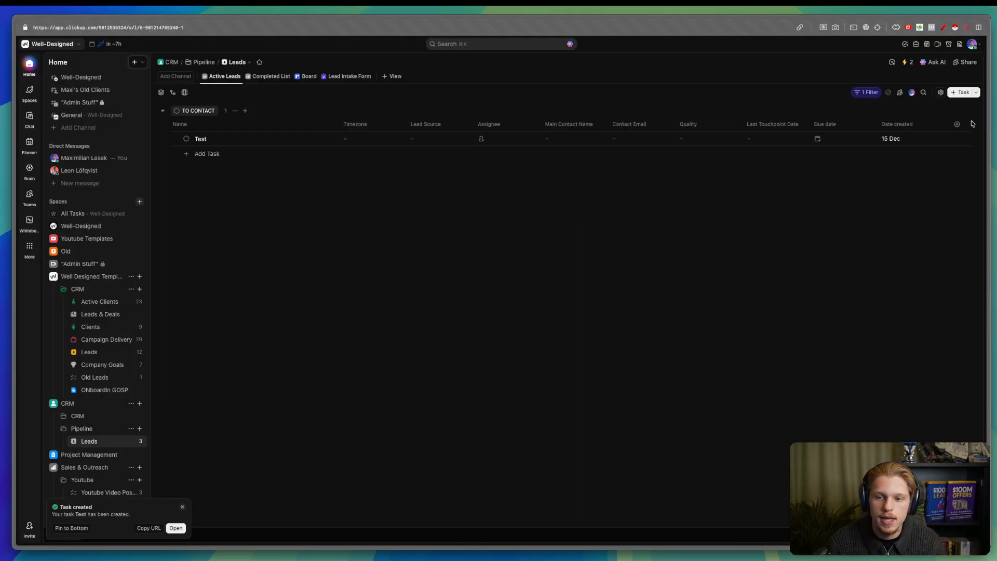
- Add the Website, LinkedIn and Company Name fields to the list view
{"action": "left_click", "coordinate": [957, 124]}
{"action": "type", "text": "web"}
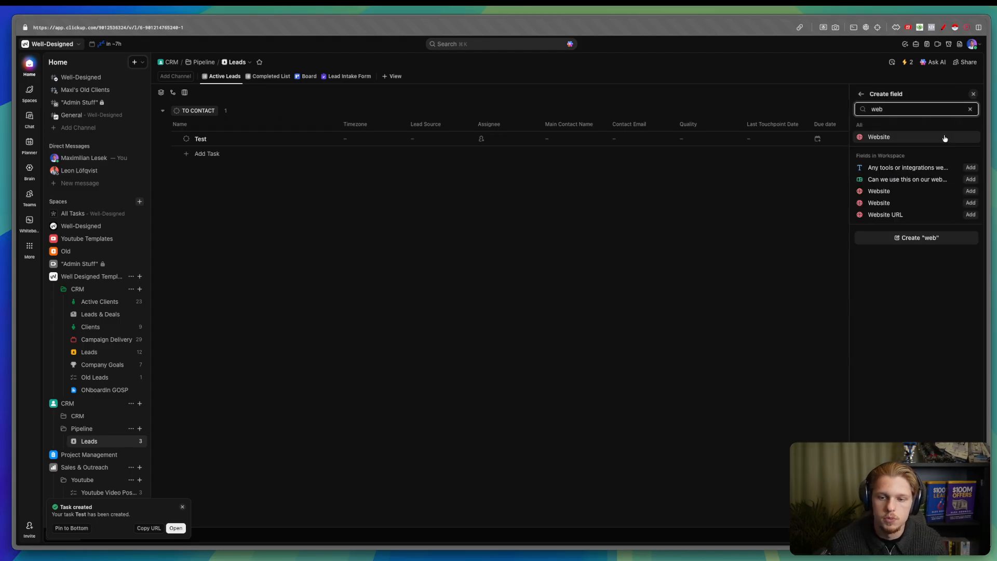
{"action": "left_click", "coordinate": [970, 191]}
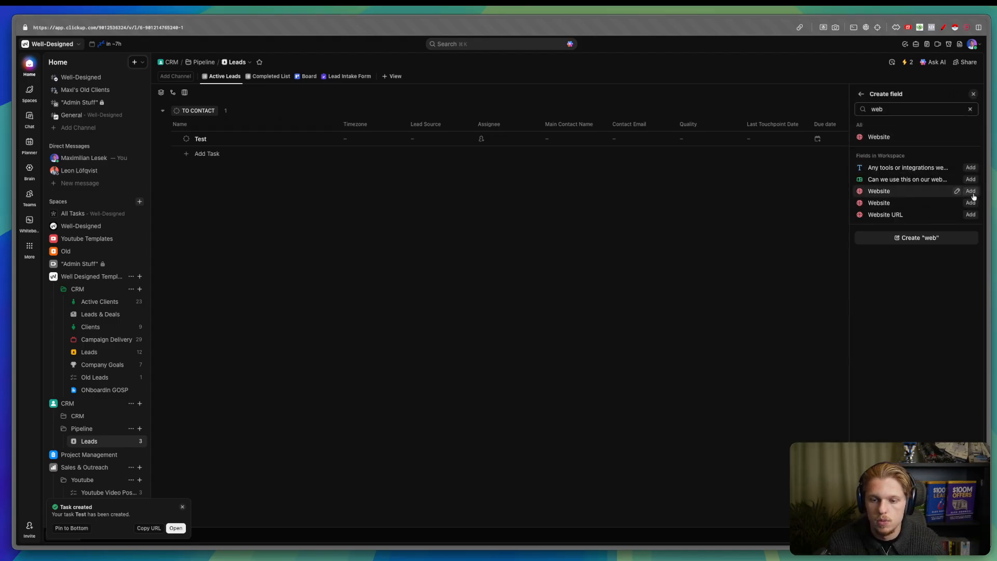
{"action": "left_click", "coordinate": [969, 108]}
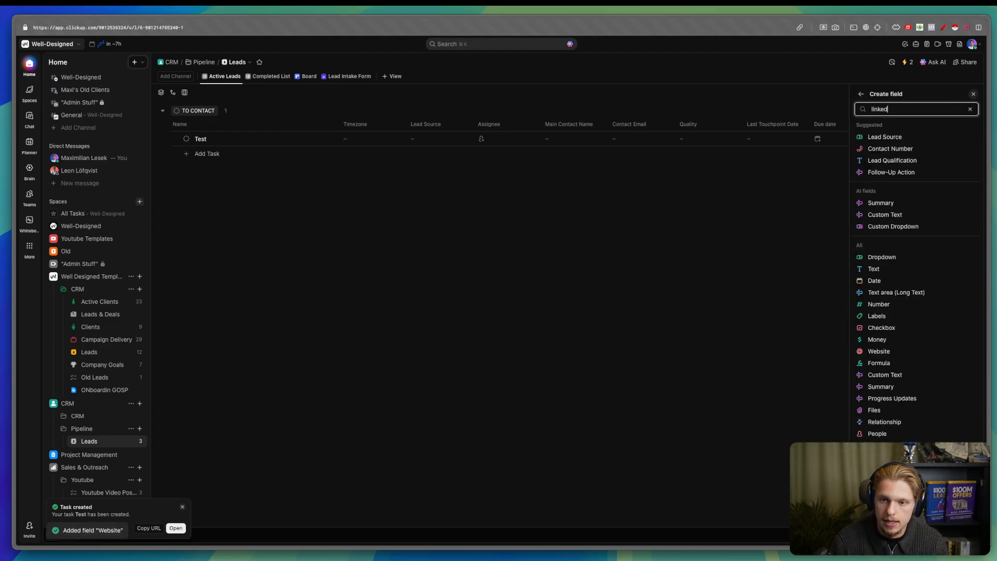
{"action": "left_click", "coordinate": [970, 179]}
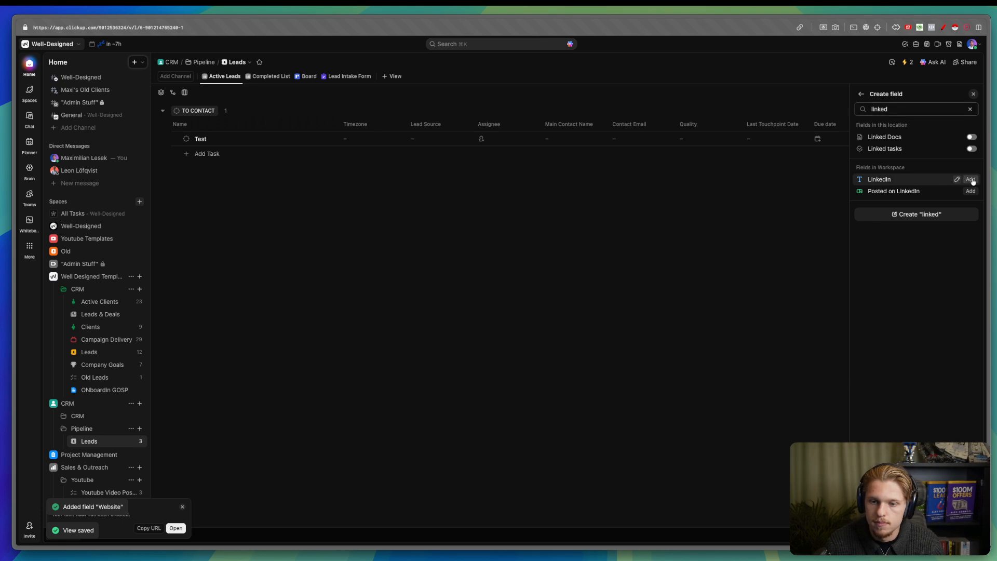
{"action": "left_click", "coordinate": [970, 108]}
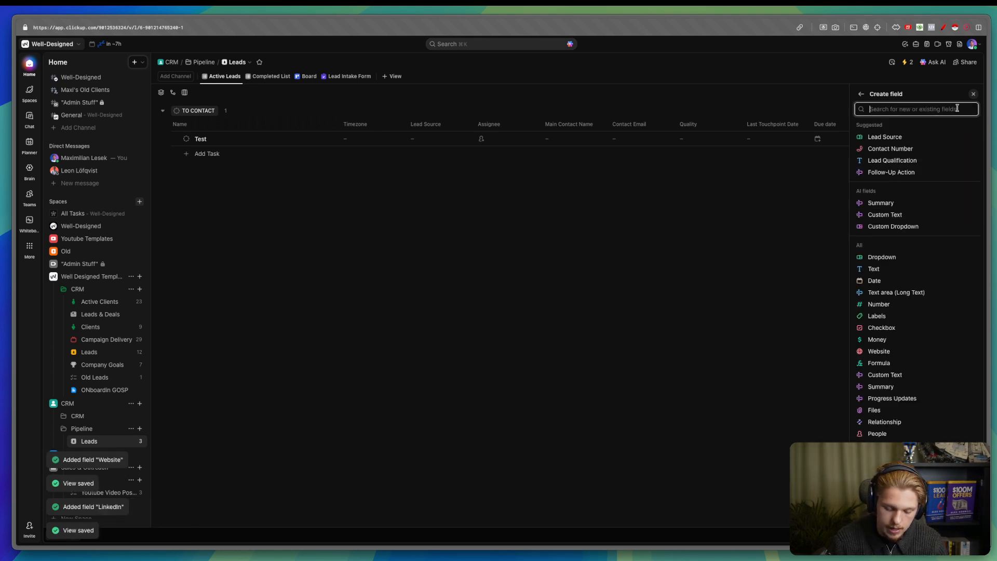
{"action": "type", "text": "compan"}
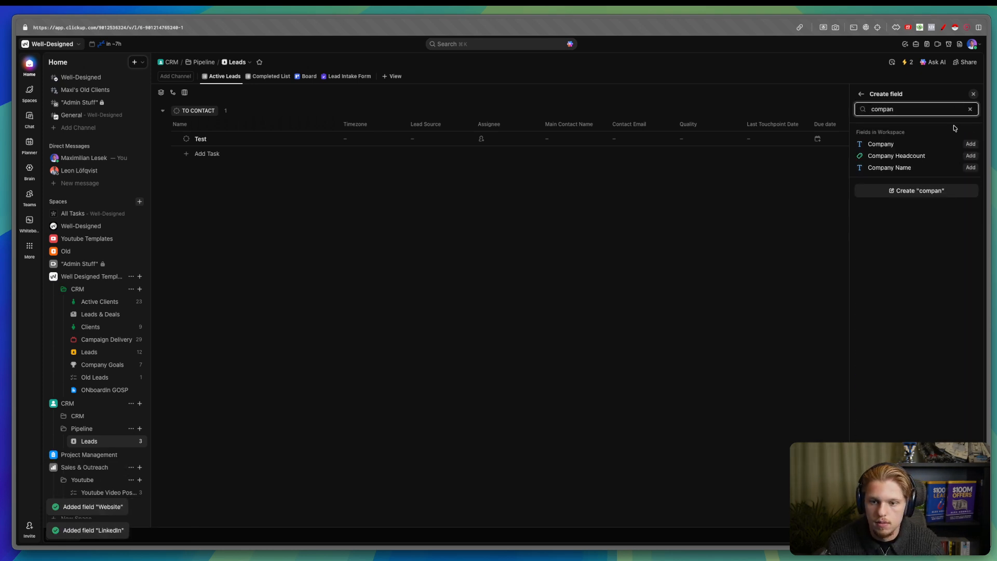
{"action": "left_click", "coordinate": [969, 167]}
- Delete the accidentally duplicated Website 1 field
{"action": "key", "text": "Escape"}
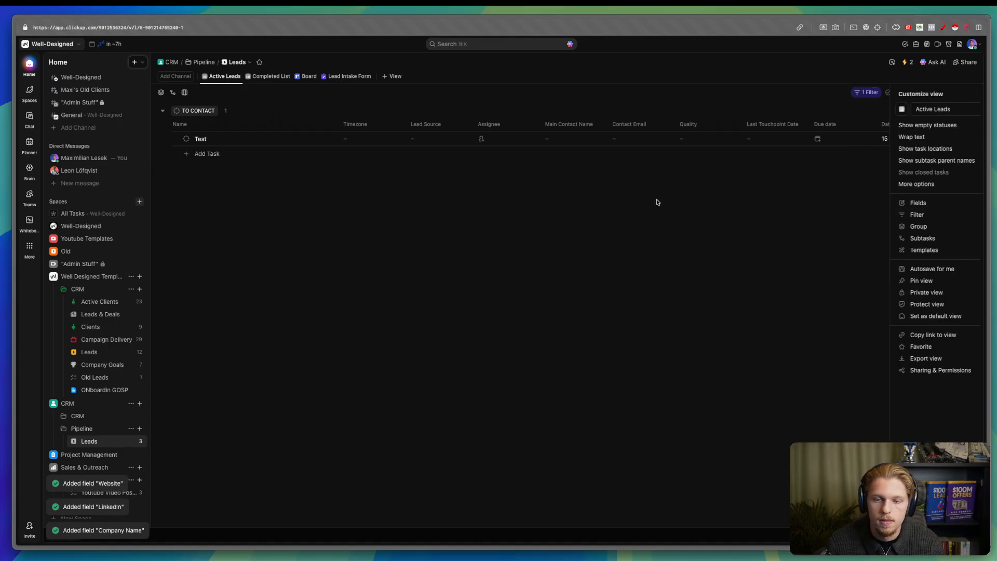
{"action": "scroll", "coordinate": [657, 202], "scroll_direction": "right", "scroll_amount": 4}
{"action": "left_click", "coordinate": [749, 124]}
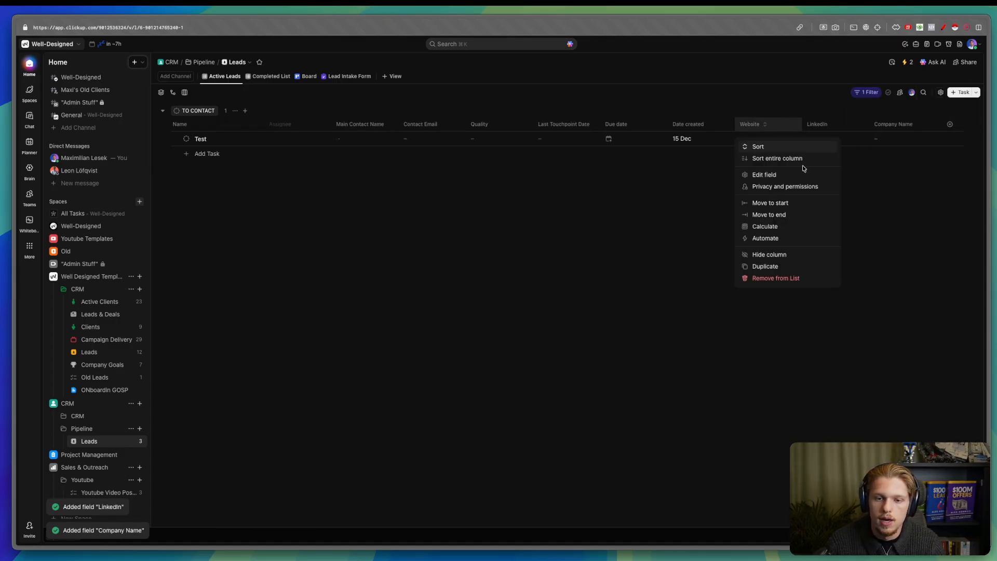
{"action": "left_click", "coordinate": [782, 265]}
{"action": "left_click", "coordinate": [774, 127]}
{"action": "key", "text": "Escape"}
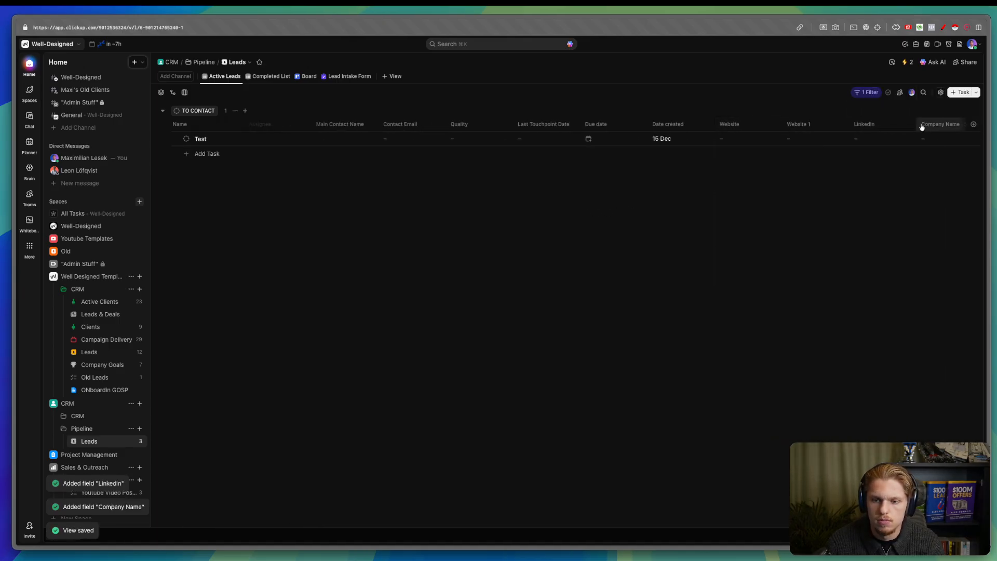
{"action": "scroll", "coordinate": [922, 127], "scroll_direction": "right", "scroll_amount": 2}
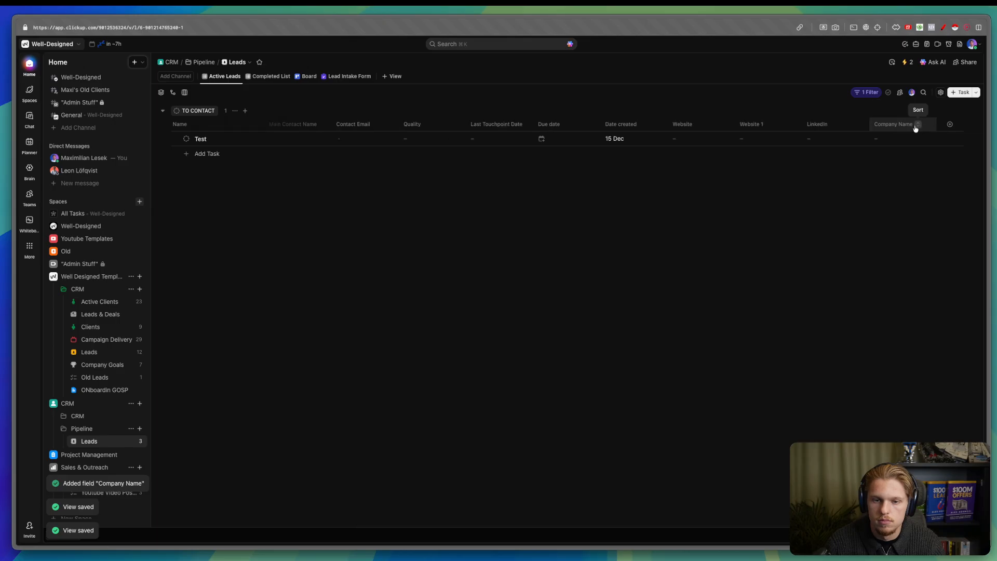
{"action": "left_click", "coordinate": [757, 125]}
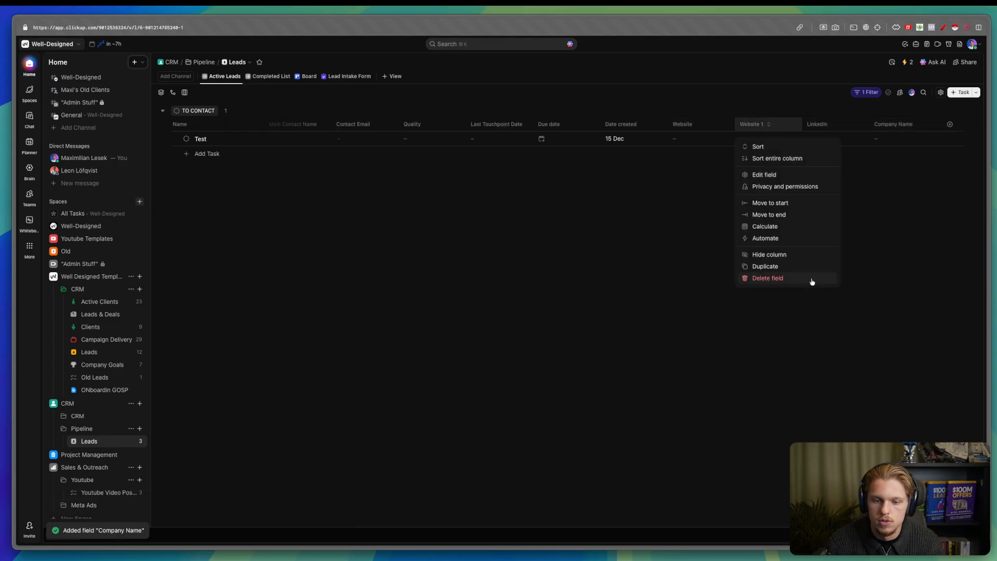
{"action": "left_click", "coordinate": [812, 278]}
{"action": "left_click", "coordinate": [543, 174]}
- Hide the Website, LinkedIn, Date created and Company Name columns
{"action": "left_click", "coordinate": [774, 124]}
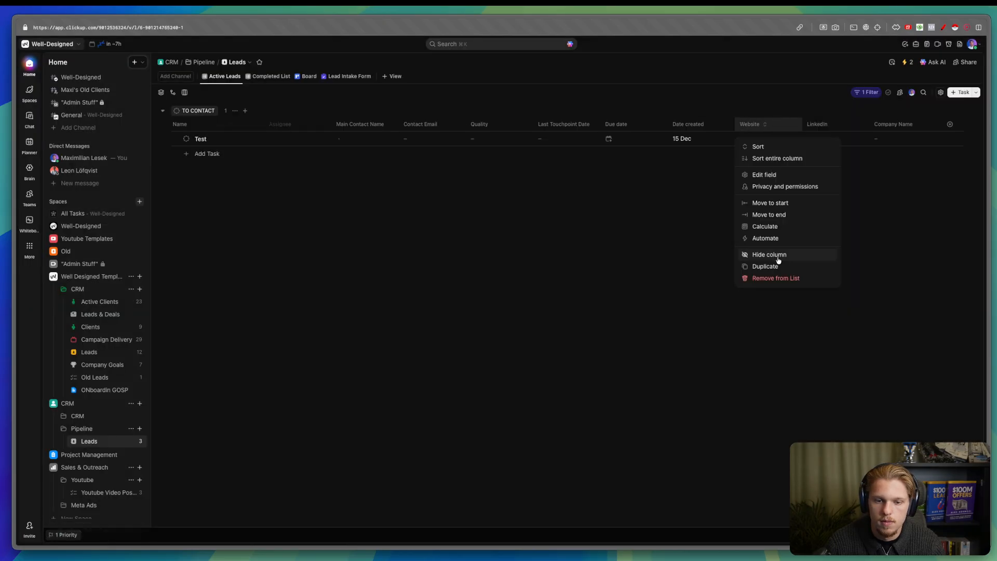
{"action": "left_click", "coordinate": [778, 260]}
{"action": "left_click", "coordinate": [819, 124]}
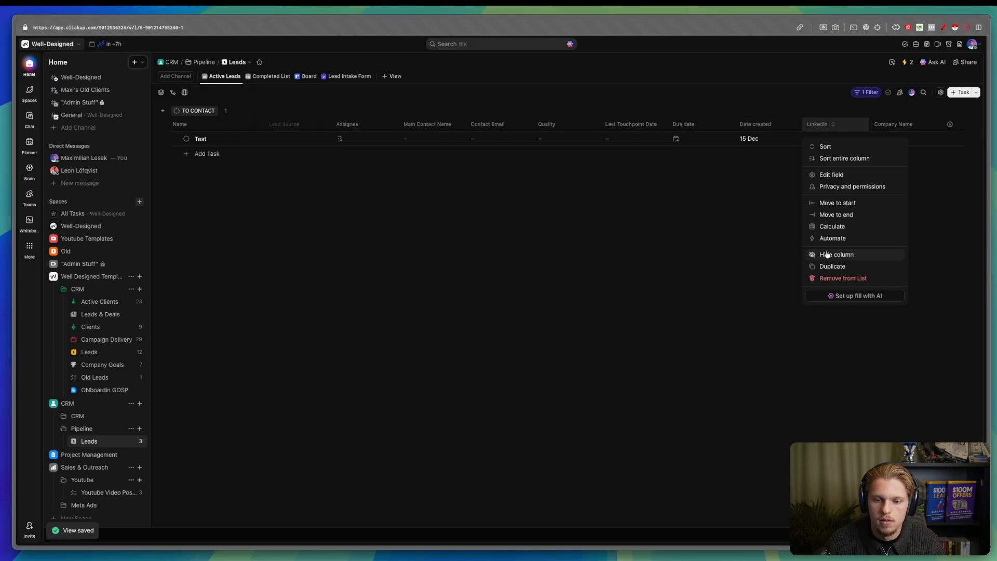
{"action": "left_click", "coordinate": [827, 254]}
{"action": "left_click", "coordinate": [841, 126]}
{"action": "left_click", "coordinate": [839, 198]}
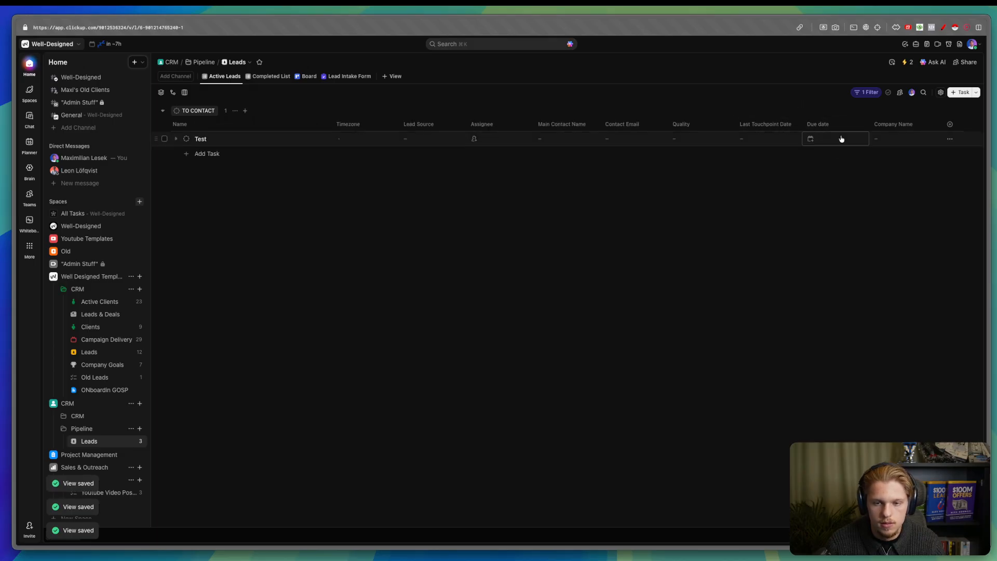
{"action": "left_click", "coordinate": [888, 124]}
{"action": "left_click", "coordinate": [913, 253]}
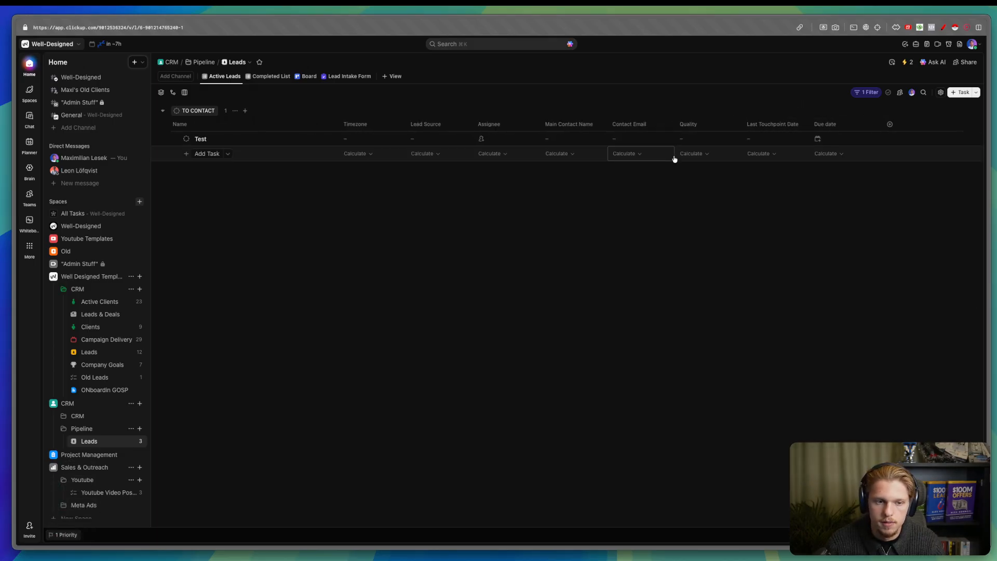
{"action": "left_click", "coordinate": [704, 124]}
{"action": "left_click", "coordinate": [687, 103]}
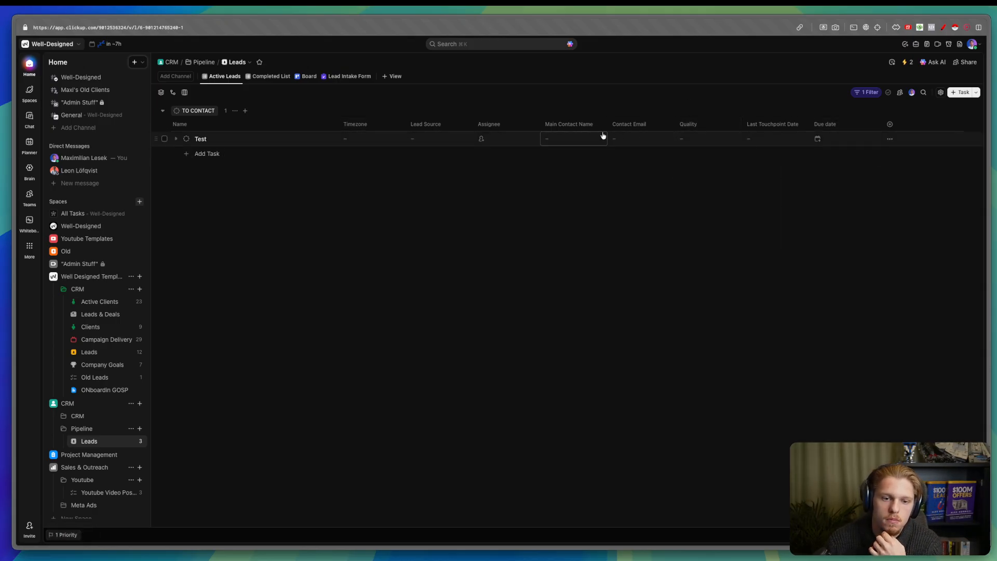
- Hide Contact Email and move Assignee and Due date to sit right after Name
{"action": "left_click_drag", "start_coordinate": [576, 126], "coordinate": [524, 126]}
{"action": "left_click_drag", "start_coordinate": [616, 125], "coordinate": [567, 126]}
{"action": "left_click", "coordinate": [567, 126]}
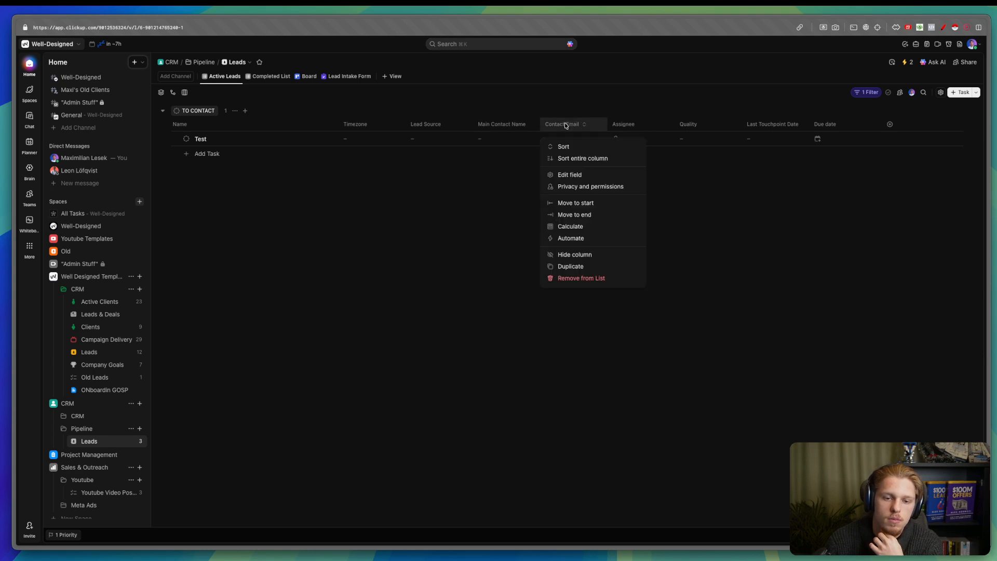
{"action": "left_click", "coordinate": [573, 254]}
{"action": "left_click_drag", "start_coordinate": [575, 124], "coordinate": [396, 122]}
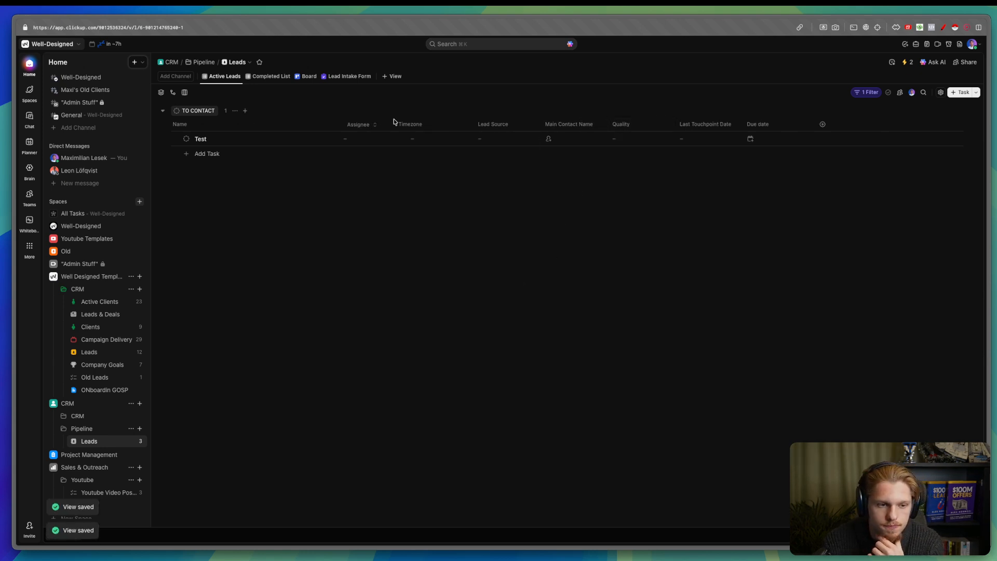
{"action": "left_click_drag", "start_coordinate": [758, 124], "coordinate": [430, 125]}
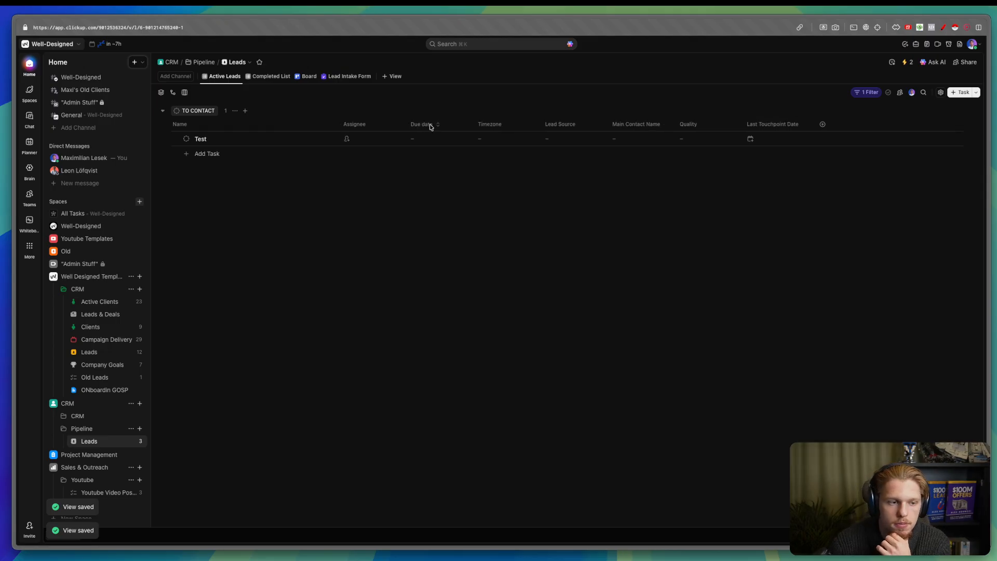
- Switch the Lead Intake Form's color theme to Dark
{"action": "left_click", "coordinate": [349, 78]}
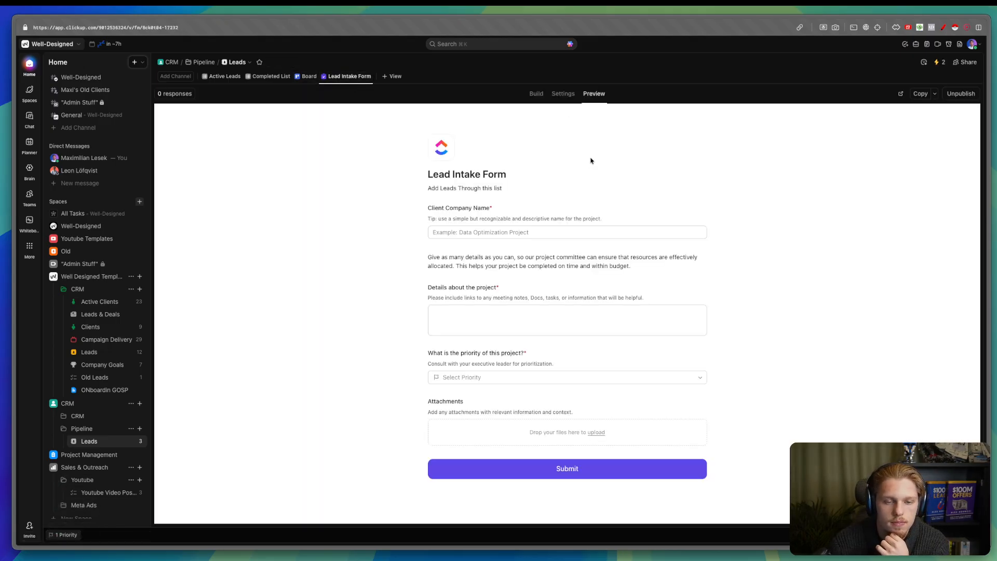
{"action": "left_click", "coordinate": [562, 93]}
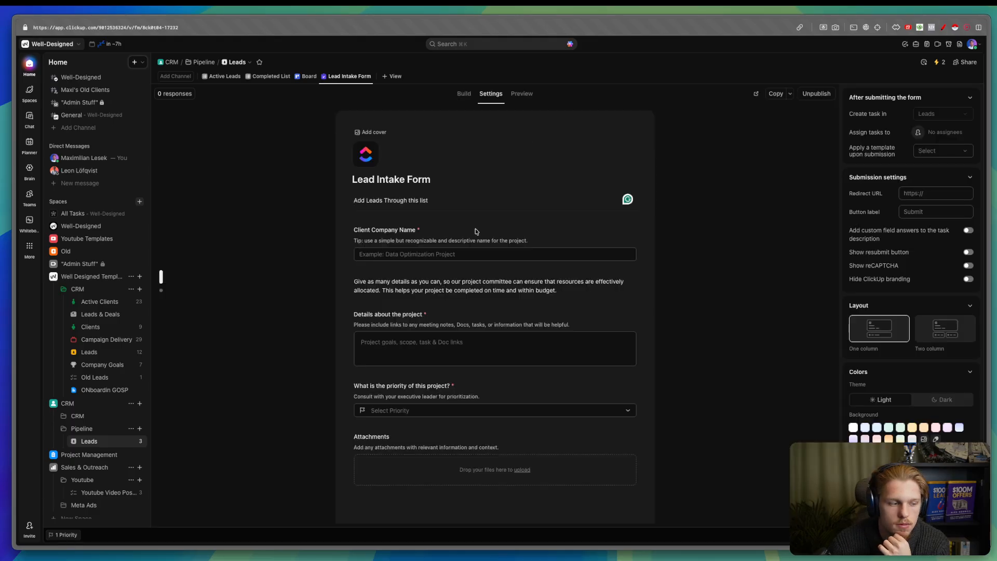
{"action": "scroll", "coordinate": [110, 468], "scroll_direction": "up", "scroll_amount": 1}
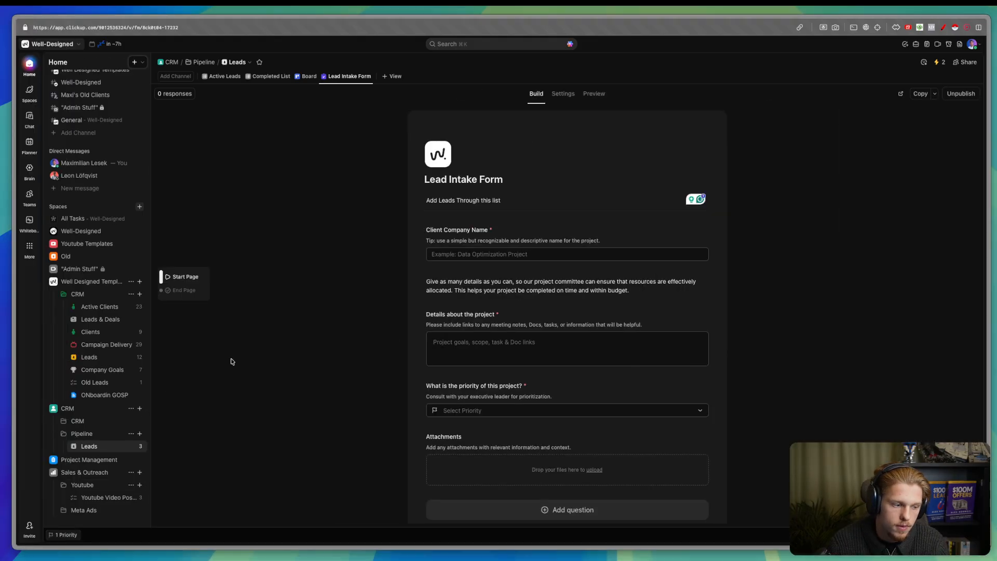
{"action": "left_click", "coordinate": [564, 94]}
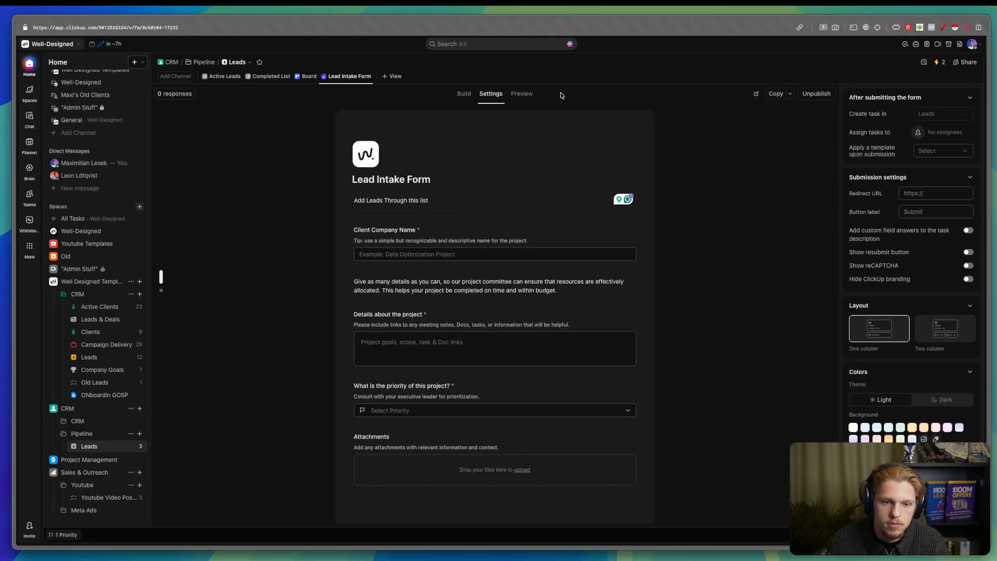
{"action": "left_click", "coordinate": [933, 401]}
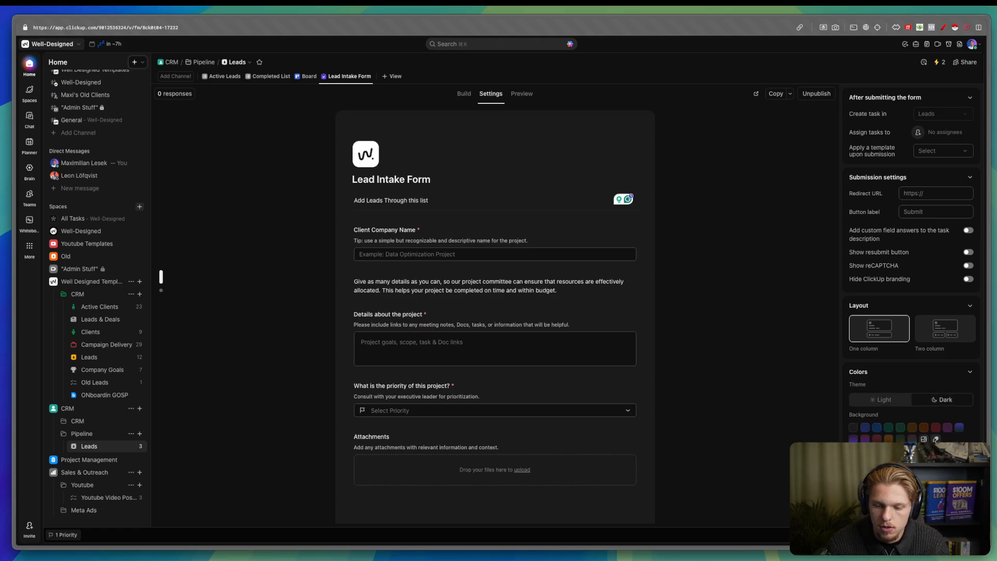
- Set a black-and-white stripe image found by searching 'Pattern' as the form background
{"action": "left_click", "coordinate": [924, 439]}
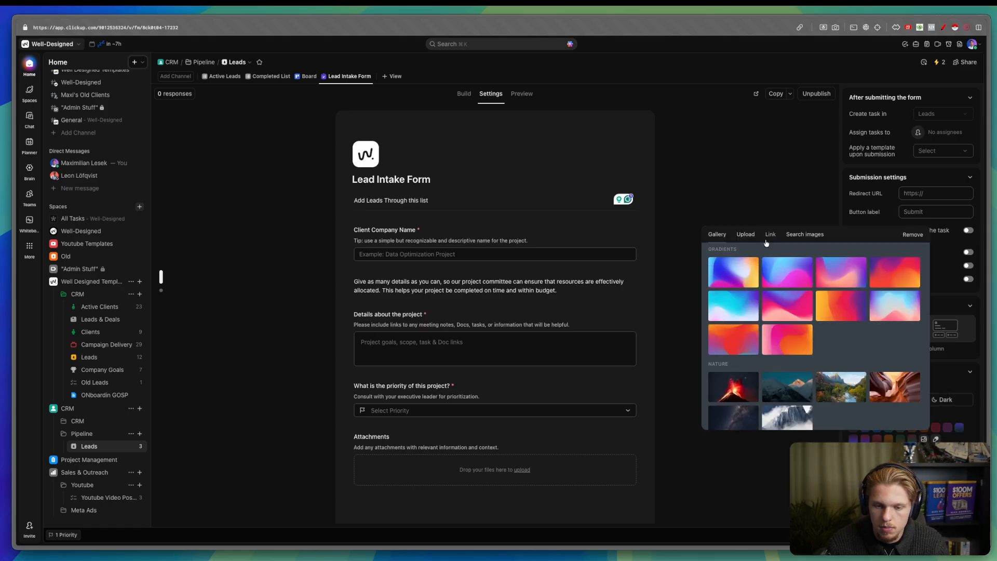
{"action": "left_click", "coordinate": [788, 240]}
{"action": "left_click", "coordinate": [796, 268]}
{"action": "type", "text": "Pattern"}
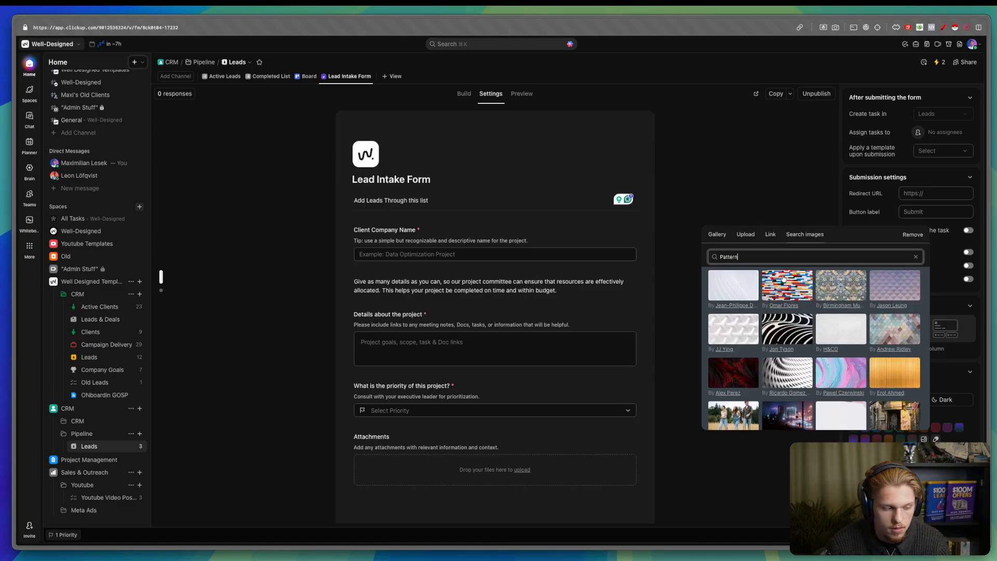
{"action": "left_click", "coordinate": [793, 335]}
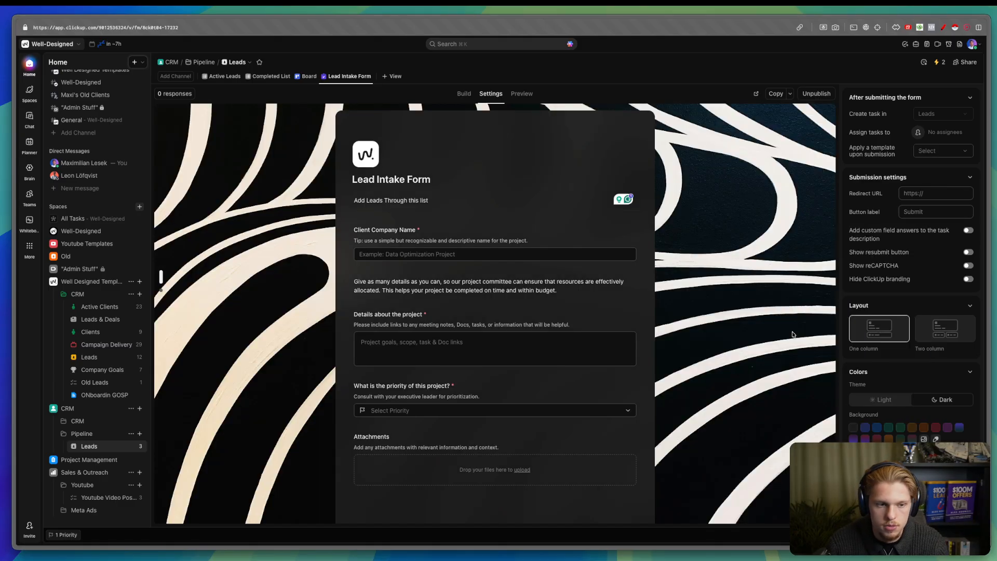
{"action": "left_click", "coordinate": [730, 209]}
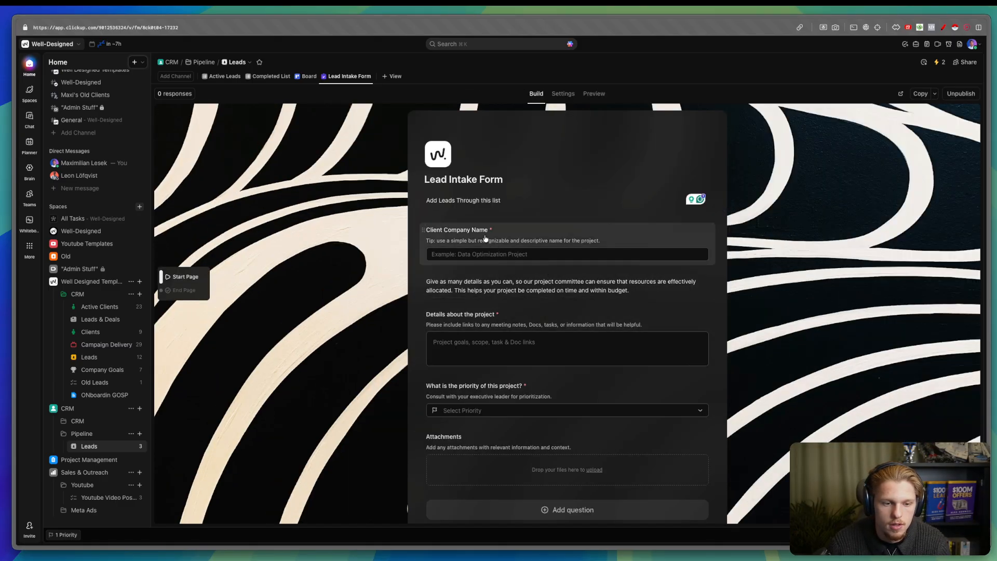
- Remove the tip text from the Client Company Name question
{"action": "left_click", "coordinate": [504, 241]}
{"action": "key", "text": "ctrl+a"}
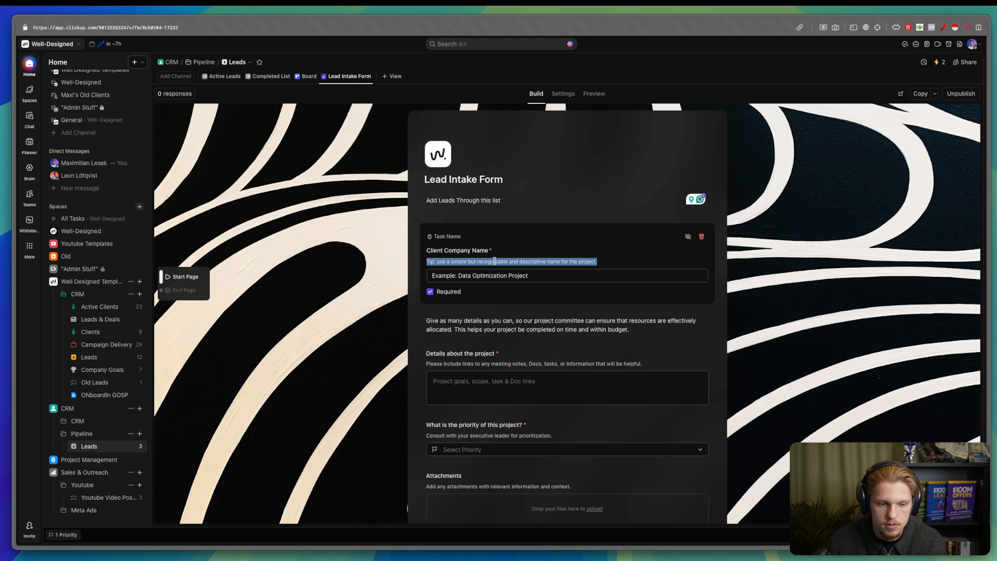
{"action": "key", "text": "BackSpace"}
{"action": "left_click", "coordinate": [395, 283]}
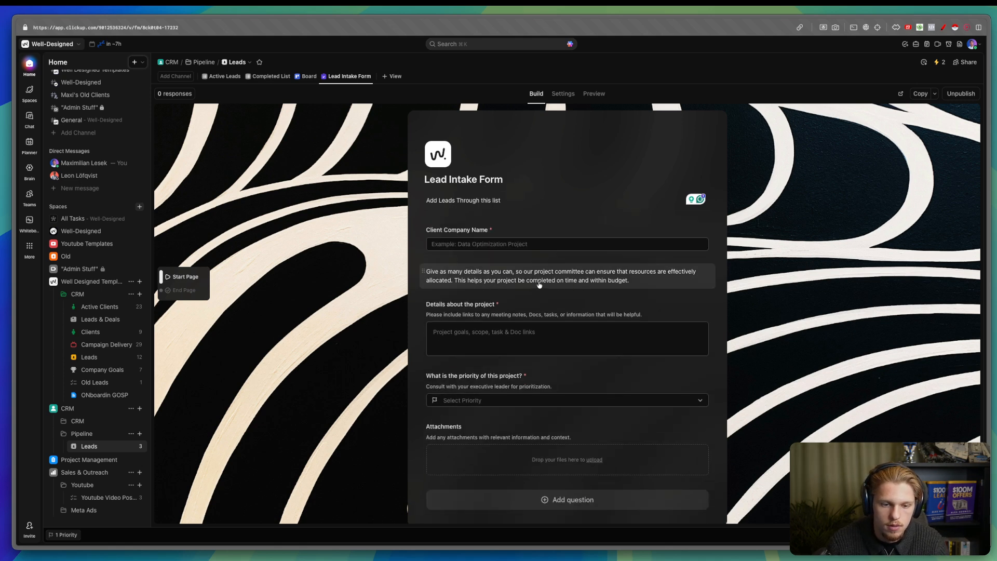
- Delete the info paragraph and the Details, priority and Attachments questions
{"action": "left_click", "coordinate": [430, 274]}
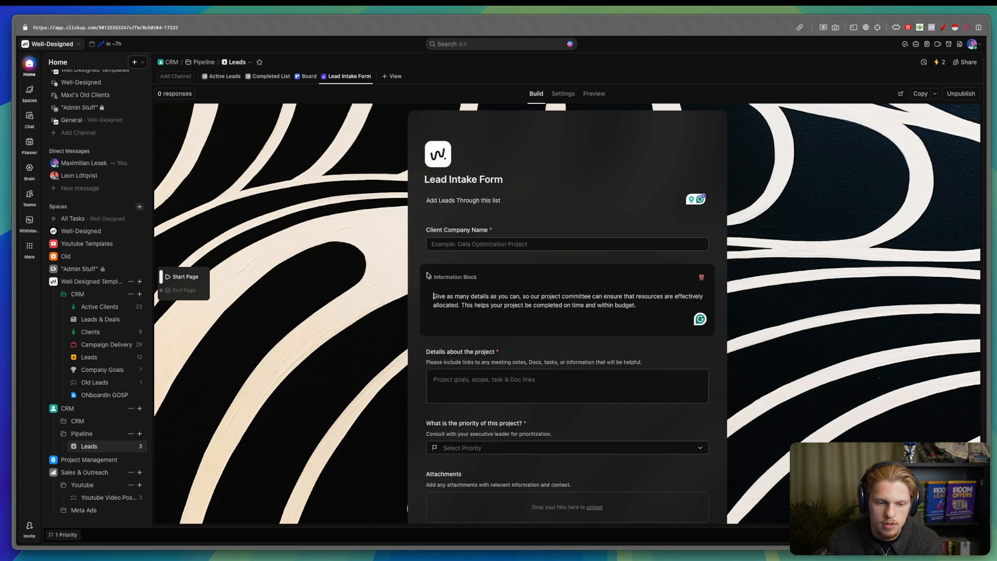
{"action": "left_click", "coordinate": [701, 277]}
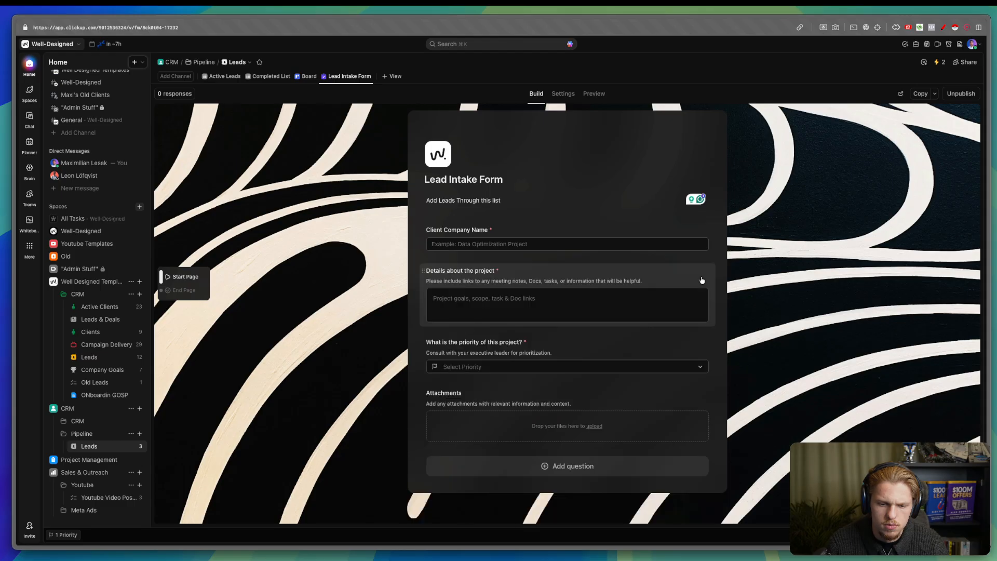
{"action": "left_click", "coordinate": [700, 277]}
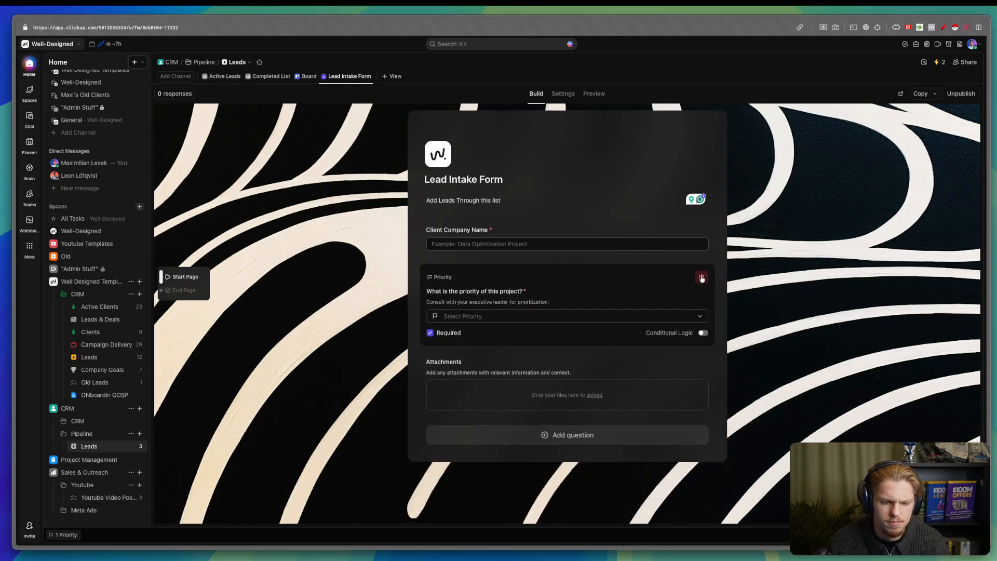
{"action": "left_click", "coordinate": [701, 278]}
{"action": "left_click", "coordinate": [701, 278]}
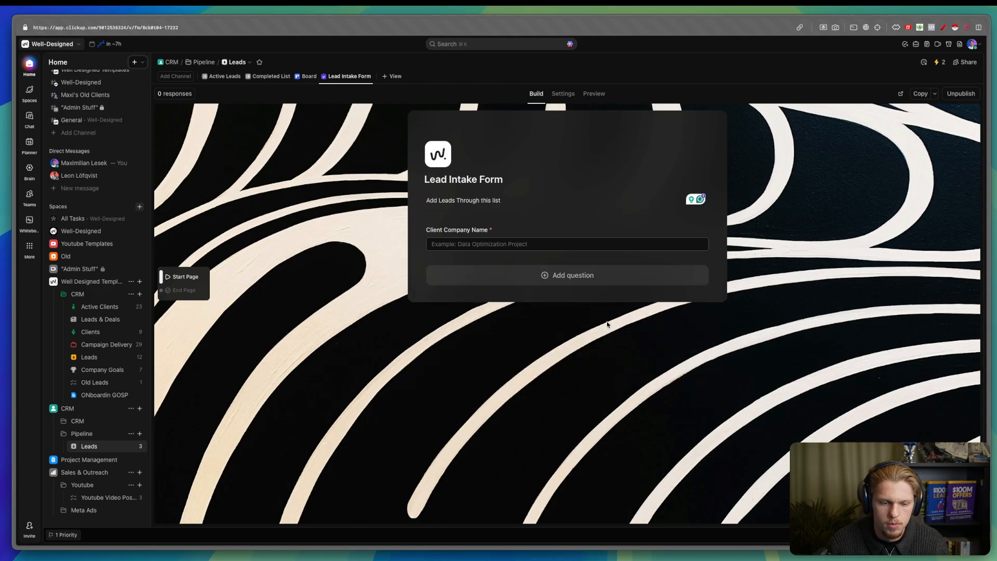
{"action": "left_click", "coordinate": [584, 280]}
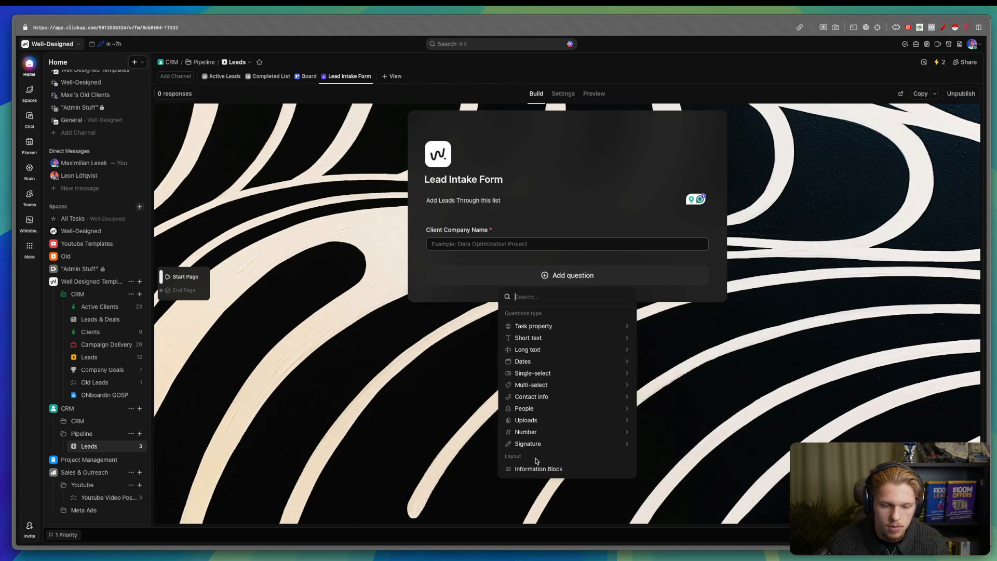
- Add Lead Source, Status and Timezone single-select questions to the form
{"action": "mouse_move", "coordinate": [544, 375]}
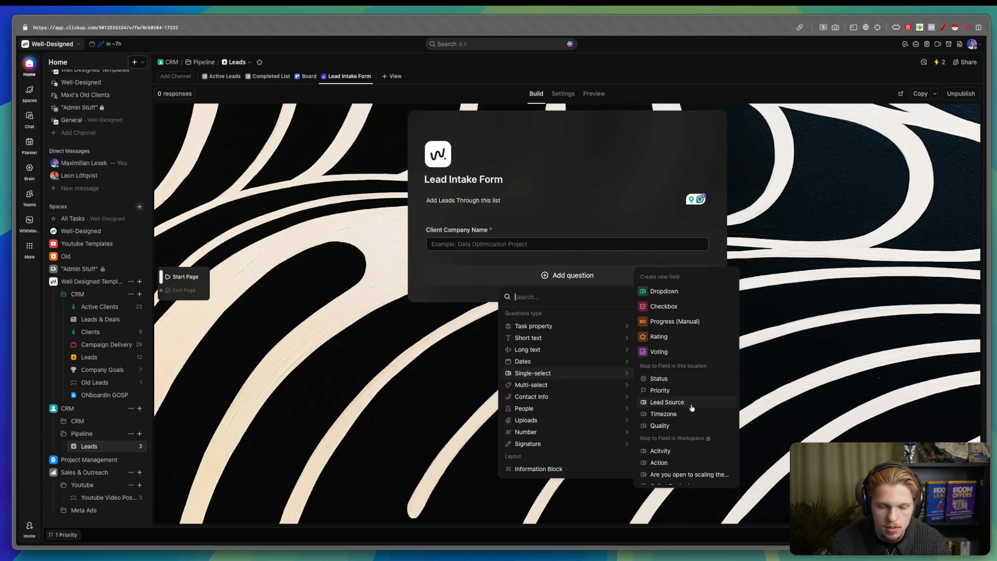
{"action": "left_click", "coordinate": [691, 407]}
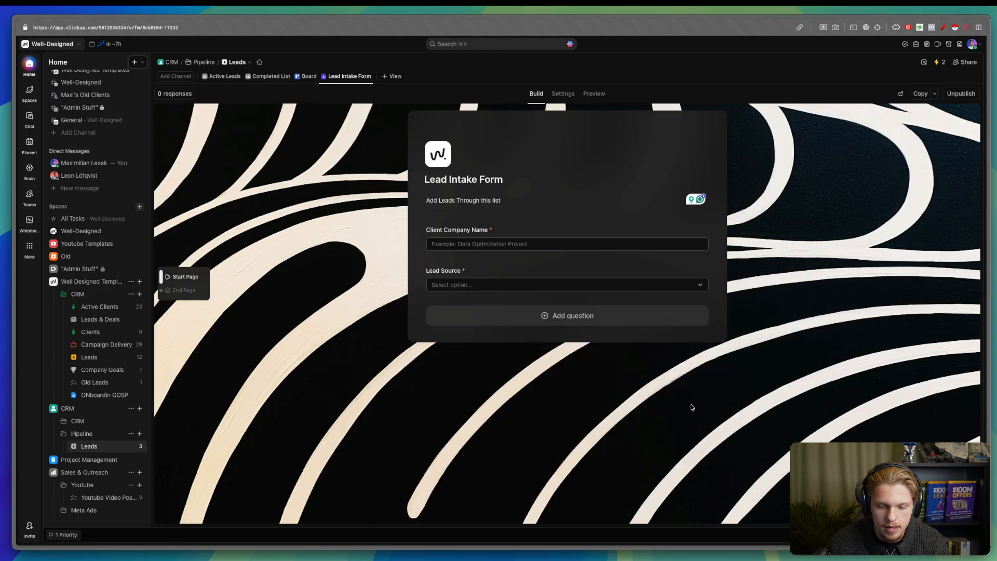
{"action": "left_click", "coordinate": [576, 368]}
{"action": "mouse_move", "coordinate": [544, 300]}
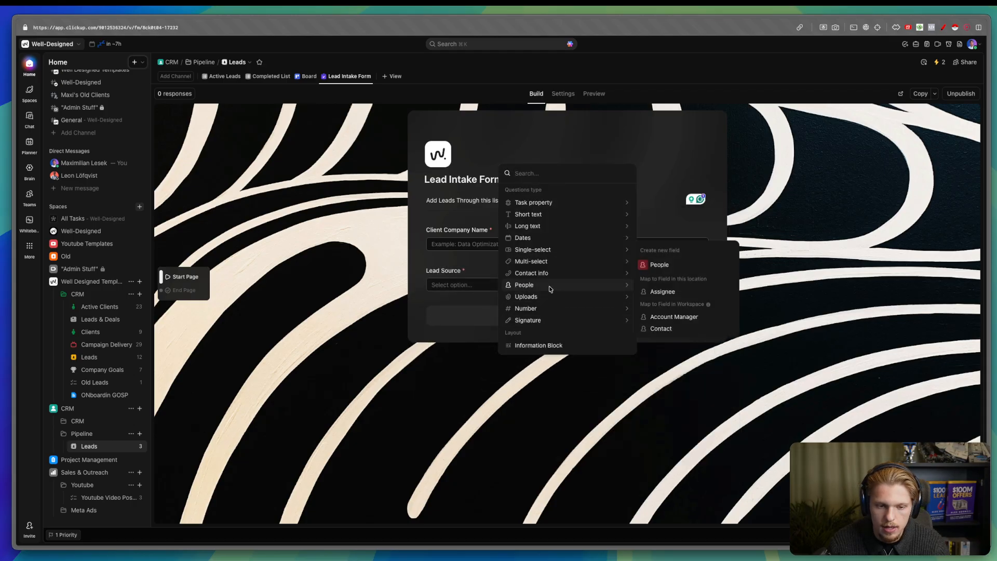
{"action": "mouse_move", "coordinate": [546, 245]}
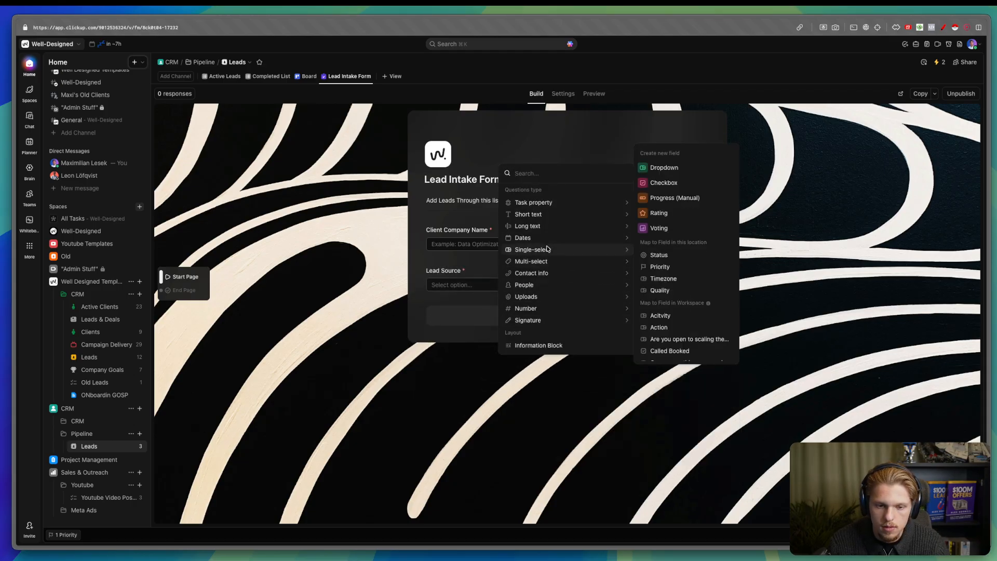
{"action": "left_click", "coordinate": [670, 256]}
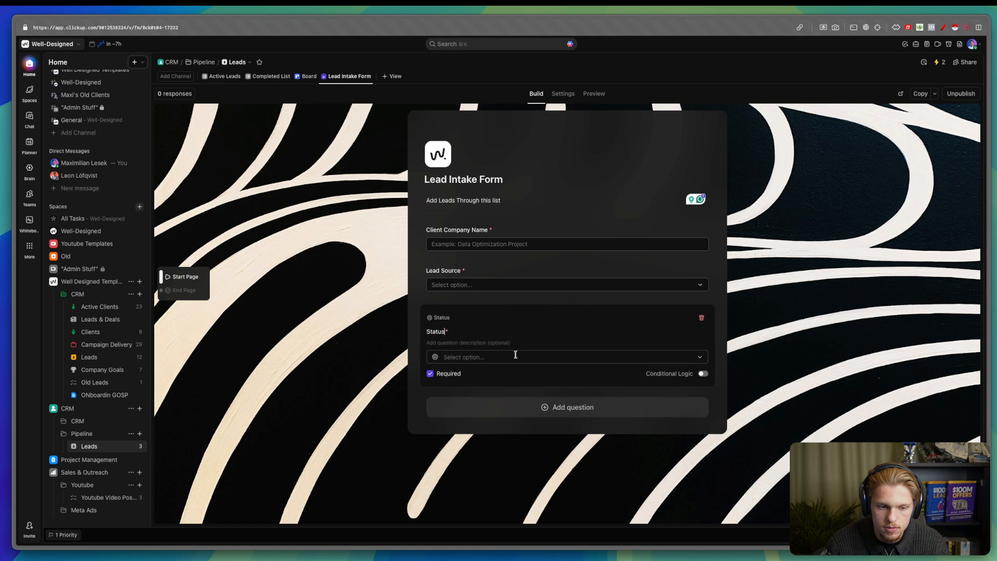
{"action": "left_click", "coordinate": [492, 408]}
{"action": "mouse_move", "coordinate": [565, 308]}
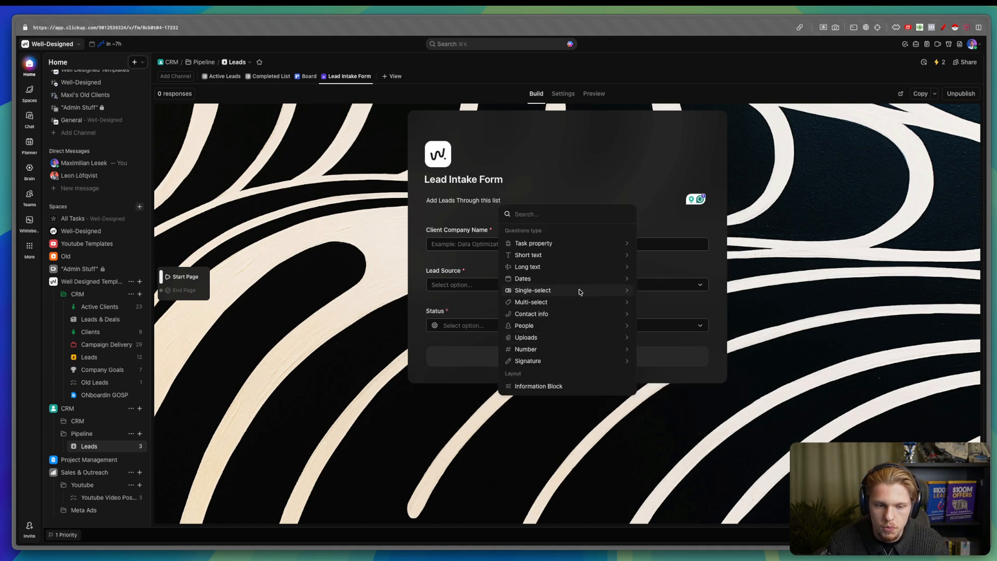
{"action": "left_click", "coordinate": [678, 309]}
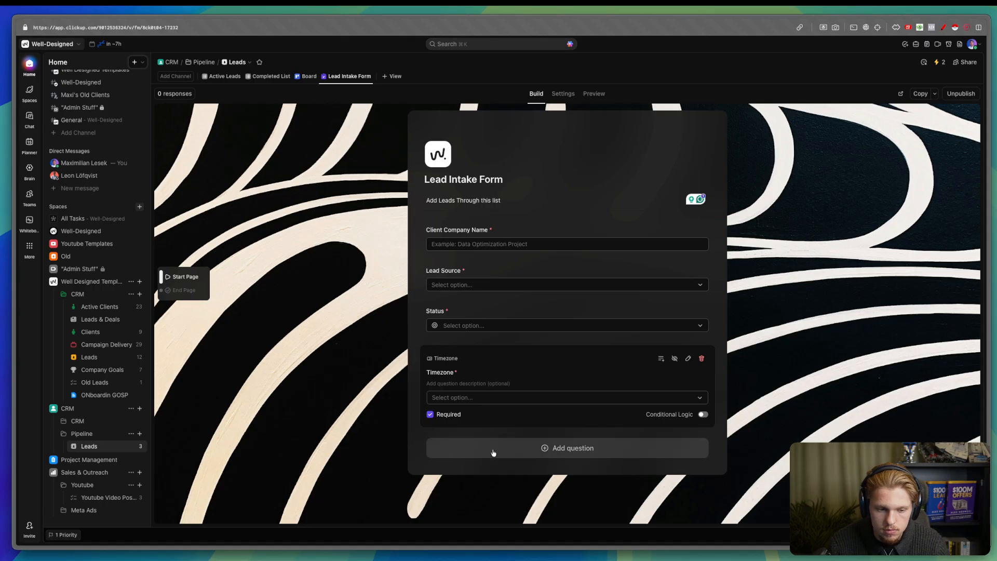
- Add a Quality question, then delete it from the form again
{"action": "left_click", "coordinate": [494, 452]}
{"action": "mouse_move", "coordinate": [541, 335]}
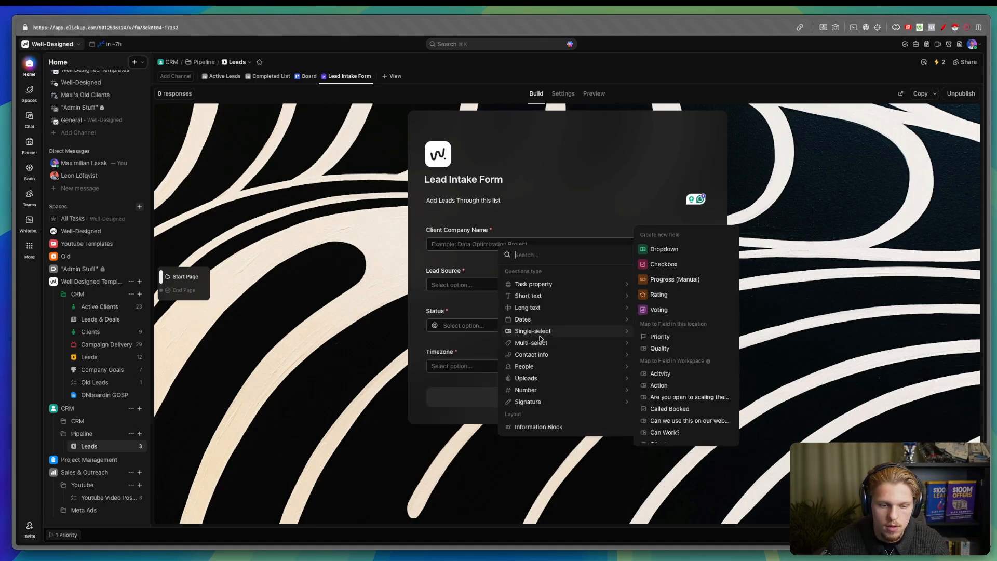
{"action": "left_click", "coordinate": [723, 348]}
{"action": "left_click", "coordinate": [568, 486]}
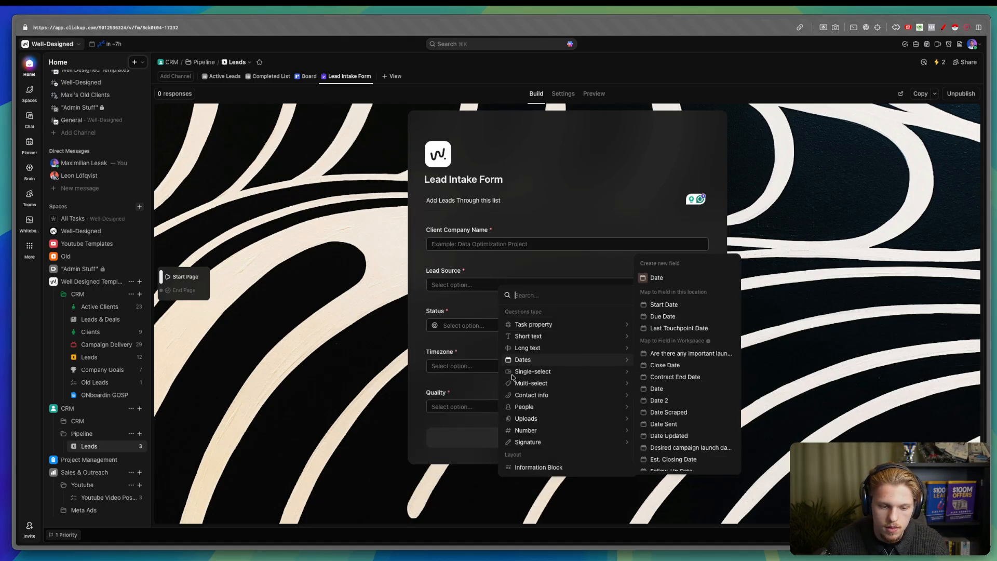
{"action": "left_click", "coordinate": [702, 393]}
{"action": "left_click", "coordinate": [702, 391]}
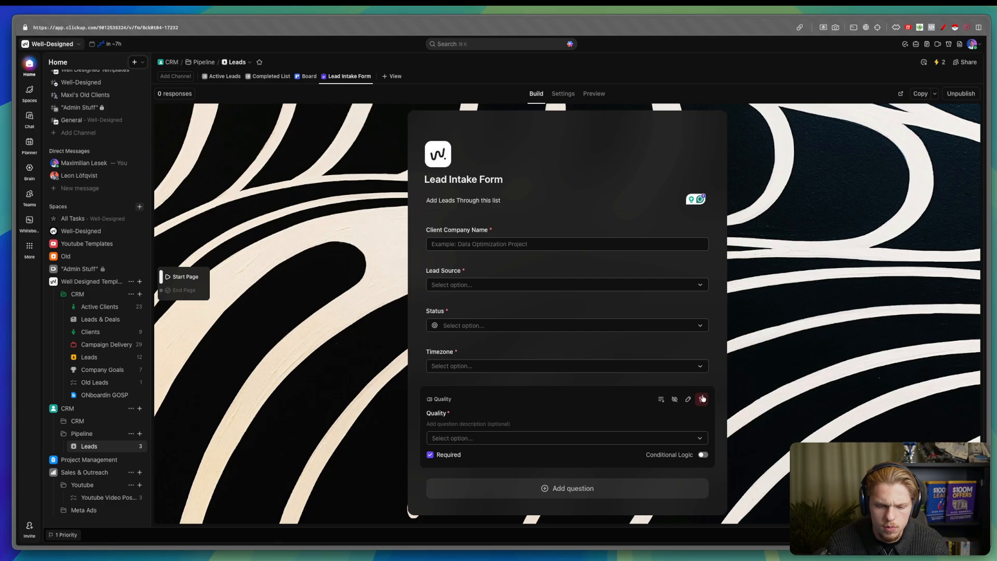
{"action": "left_click", "coordinate": [701, 397]}
- Add a Contact Email question from the contact info question types
{"action": "left_click", "coordinate": [531, 401]}
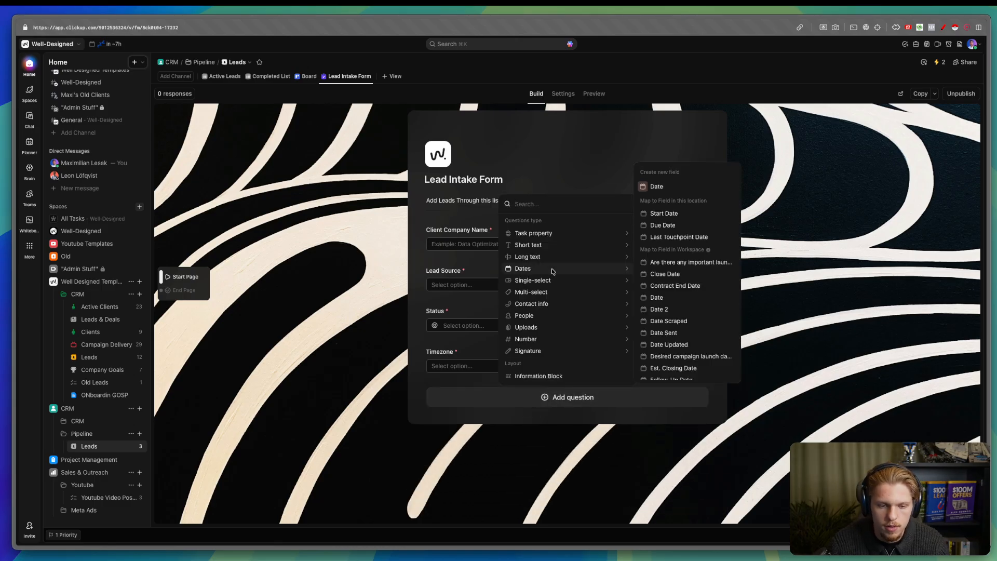
{"action": "mouse_move", "coordinate": [554, 282]}
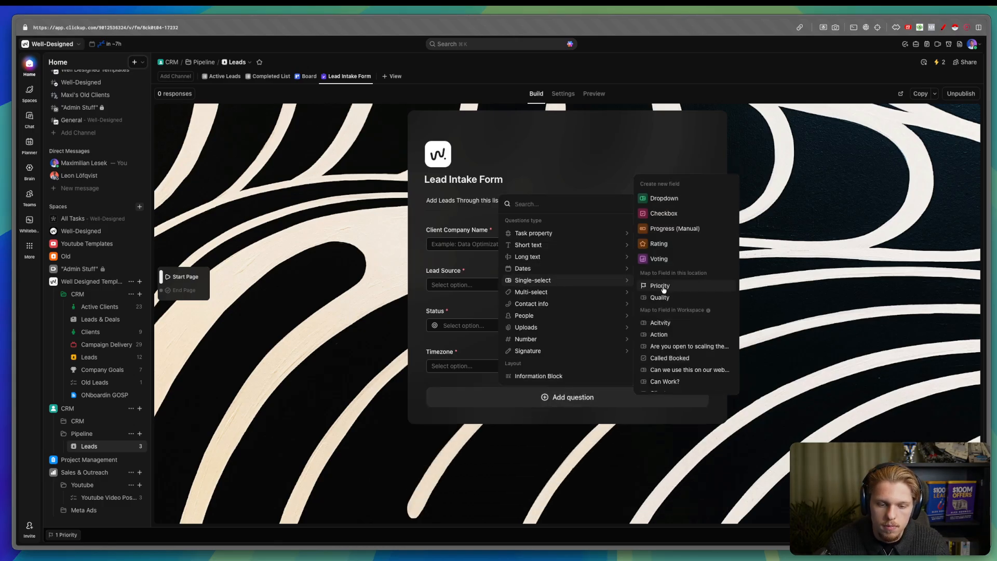
{"action": "mouse_move", "coordinate": [580, 294]}
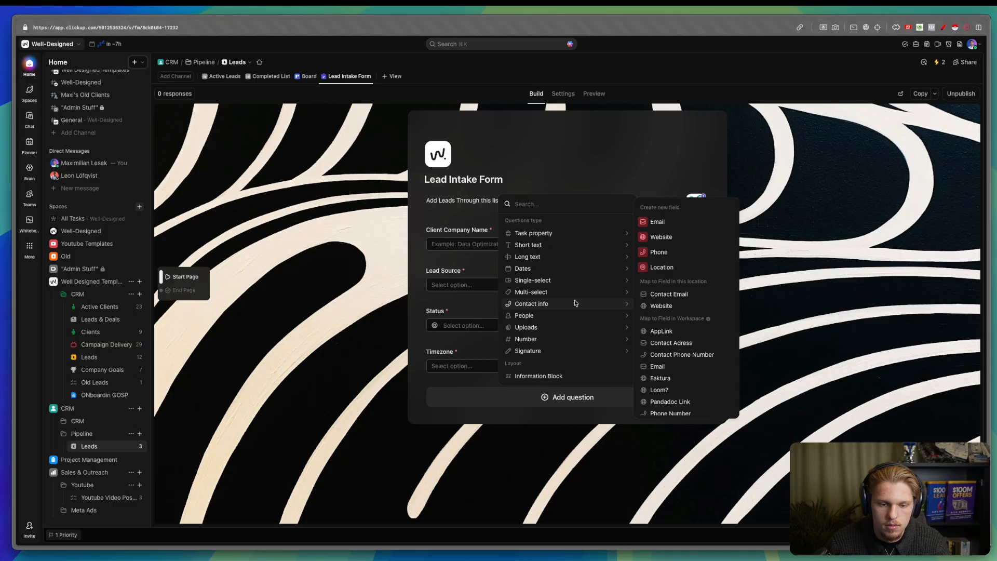
{"action": "left_click", "coordinate": [669, 294]}
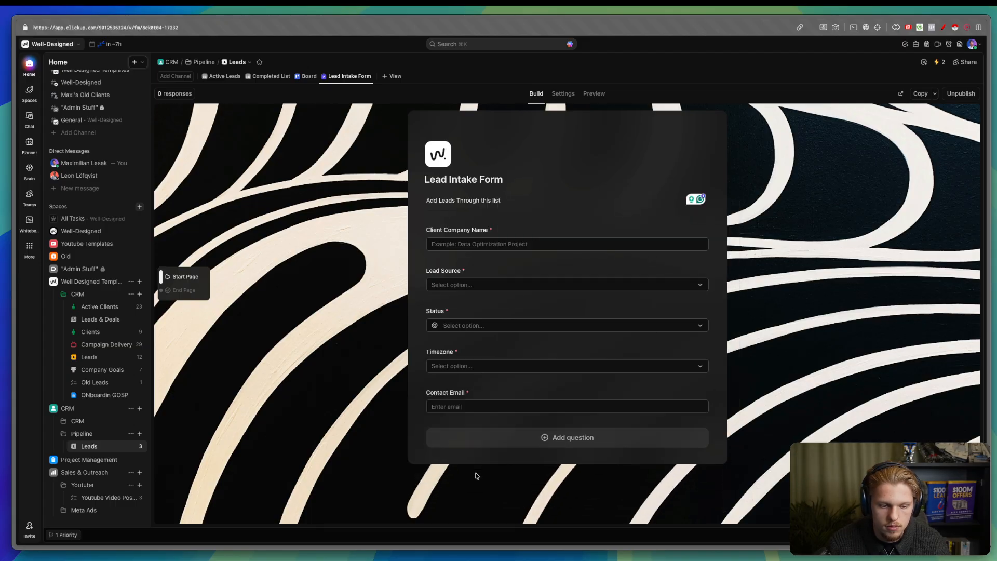
- Add Website and Company Name questions to the form
{"action": "left_click", "coordinate": [485, 438]}
{"action": "mouse_move", "coordinate": [534, 321]}
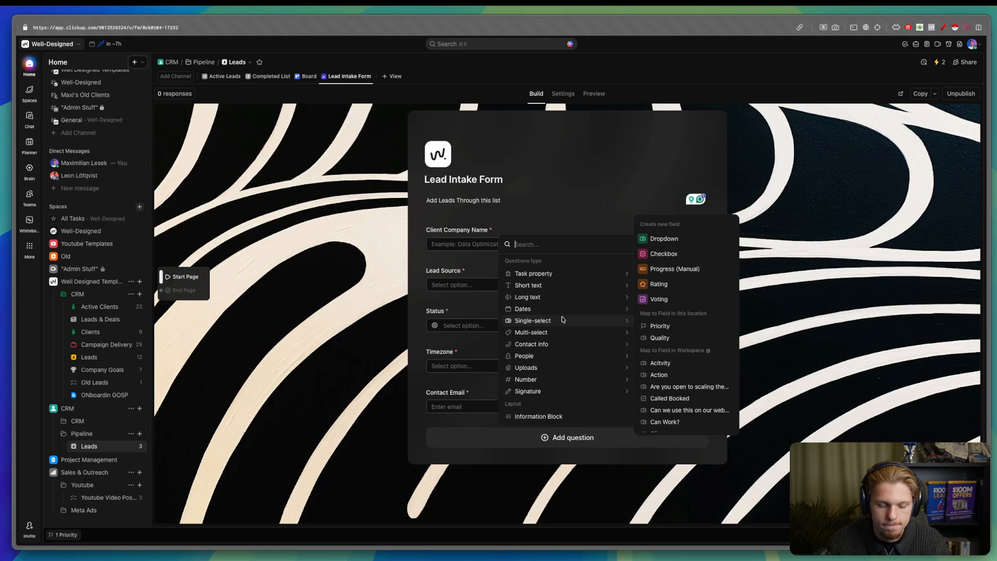
{"action": "mouse_move", "coordinate": [560, 346]}
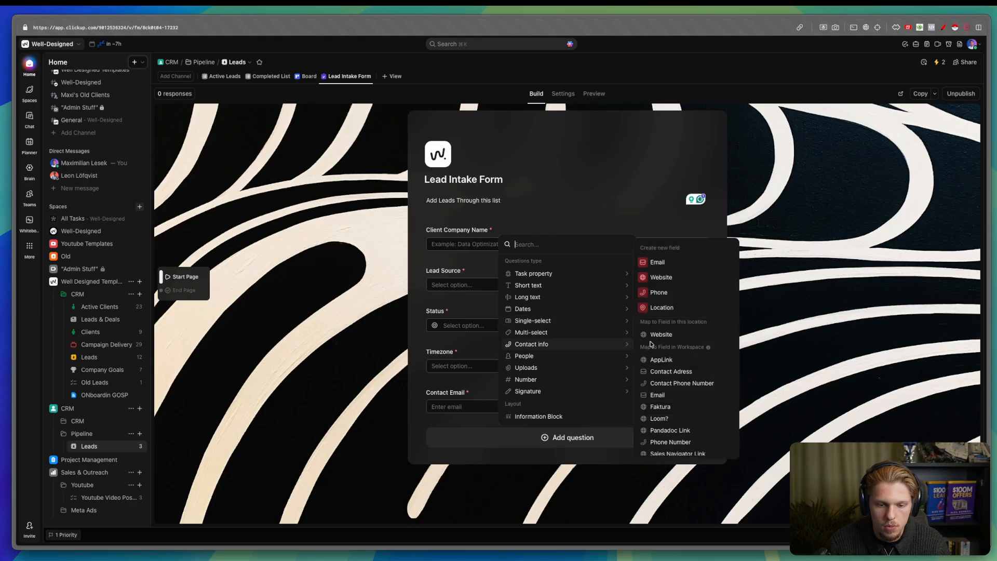
{"action": "left_click", "coordinate": [656, 335]}
{"action": "left_click", "coordinate": [515, 506]}
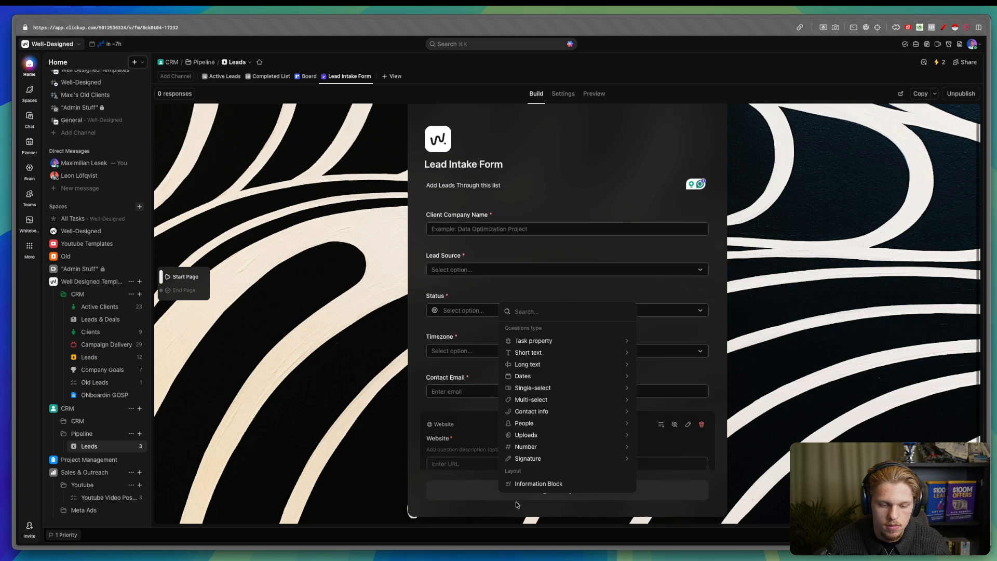
{"action": "mouse_move", "coordinate": [542, 394]}
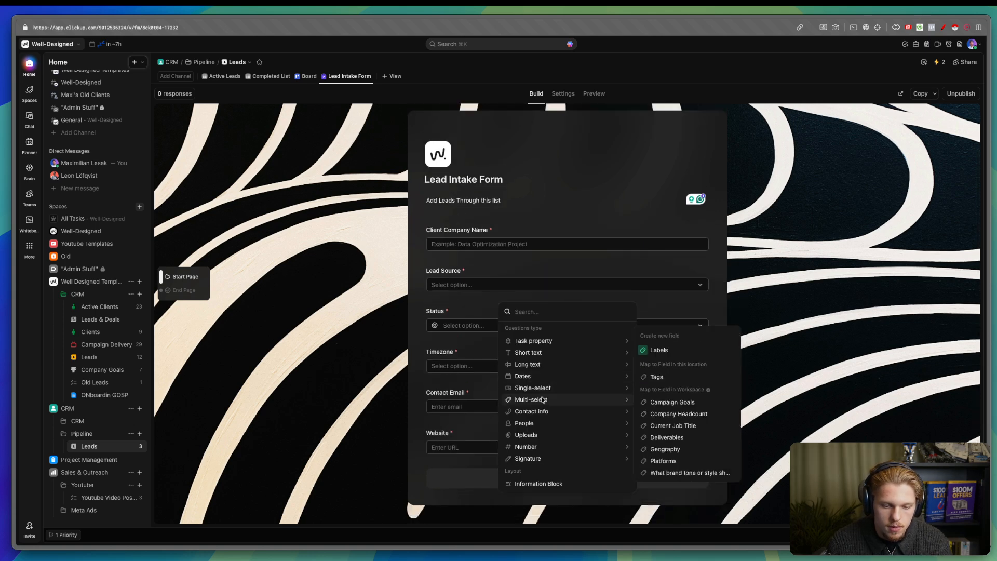
{"action": "mouse_move", "coordinate": [546, 429]}
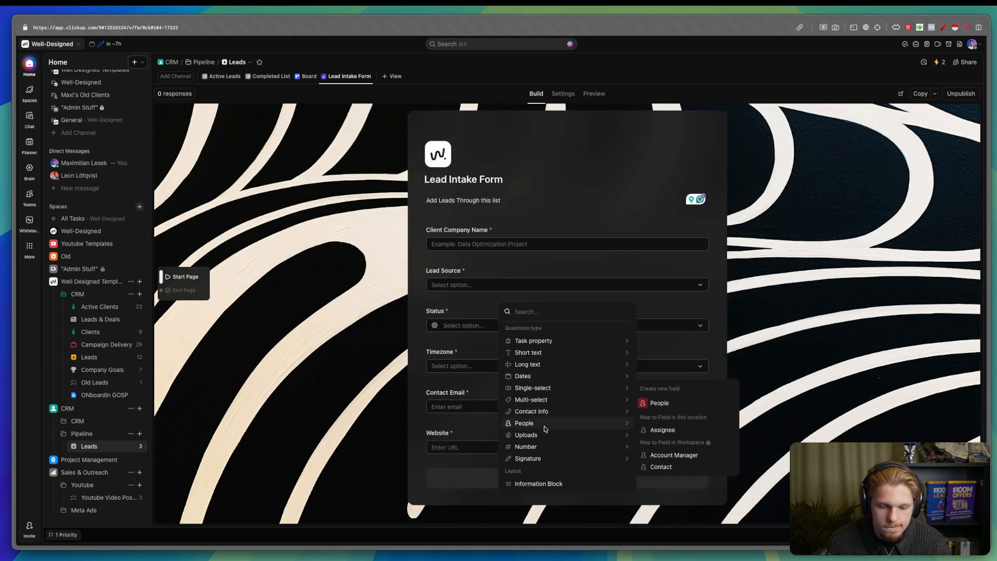
{"action": "mouse_move", "coordinate": [551, 461]}
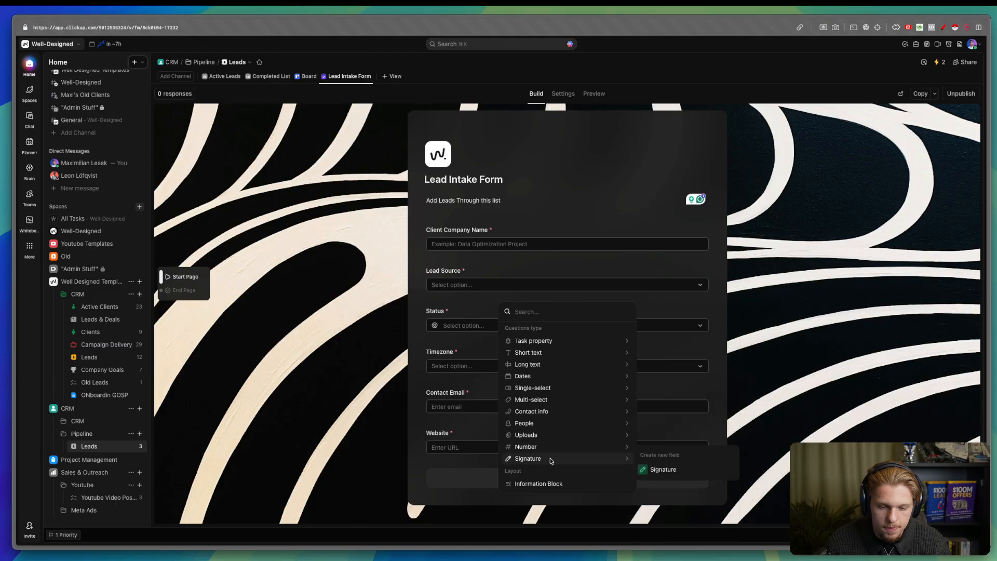
{"action": "mouse_move", "coordinate": [532, 356]}
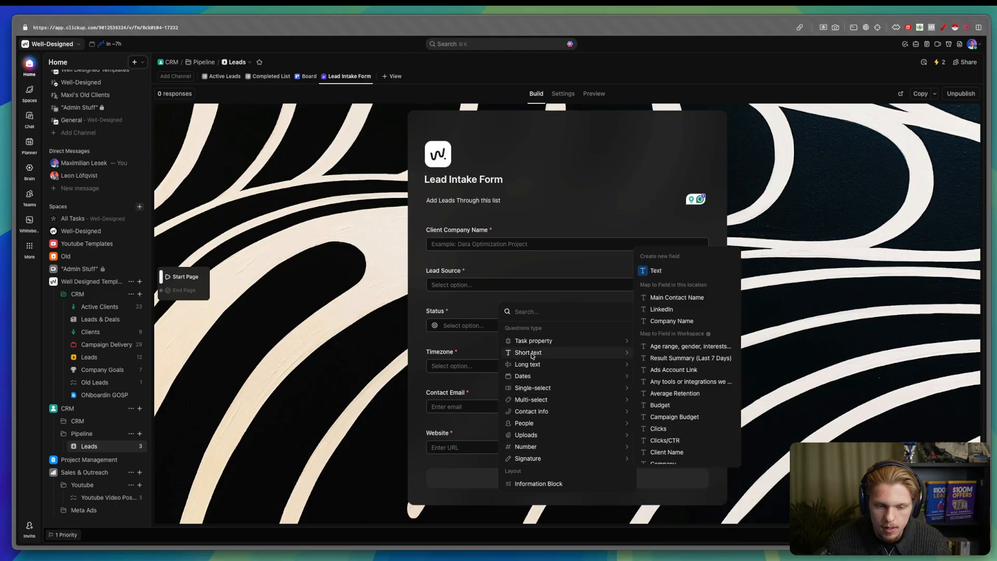
{"action": "left_click", "coordinate": [705, 324]}
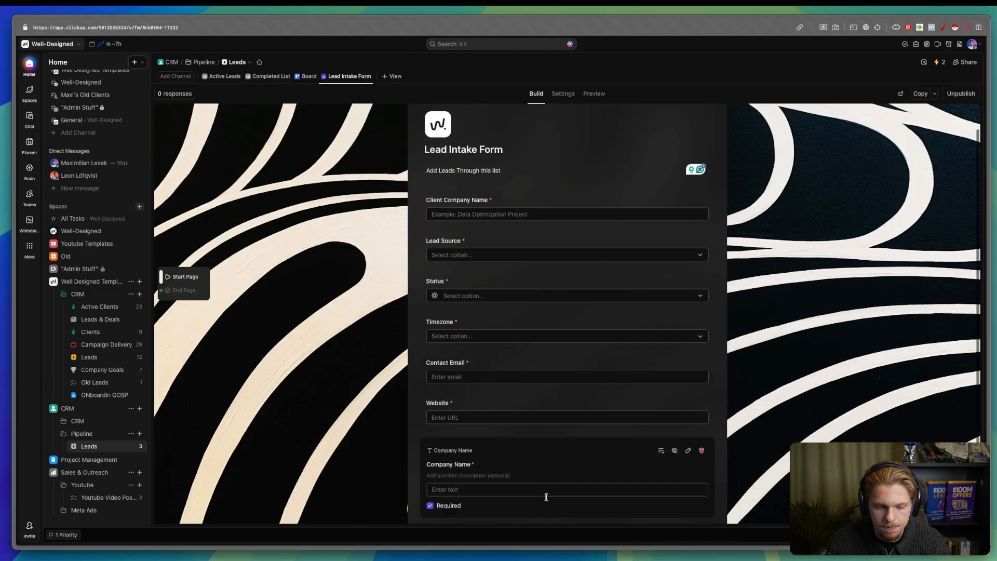
- Add LinkedIn, Main Contact Name, Last Touchpoint Date and Due Date questions
{"action": "left_click", "coordinate": [546, 498]}
{"action": "mouse_move", "coordinate": [546, 364]}
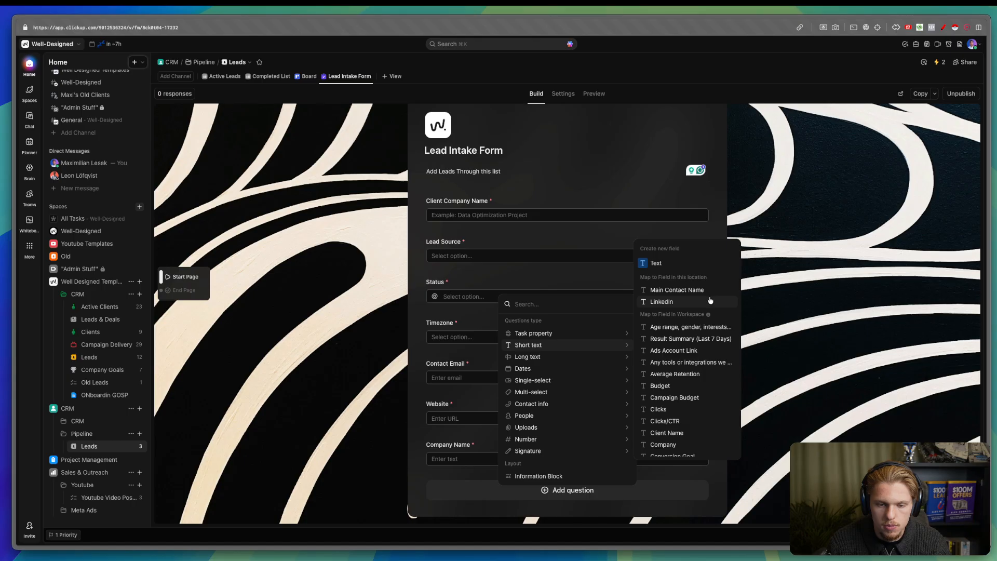
{"action": "left_click", "coordinate": [675, 303]}
{"action": "left_click", "coordinate": [571, 486]}
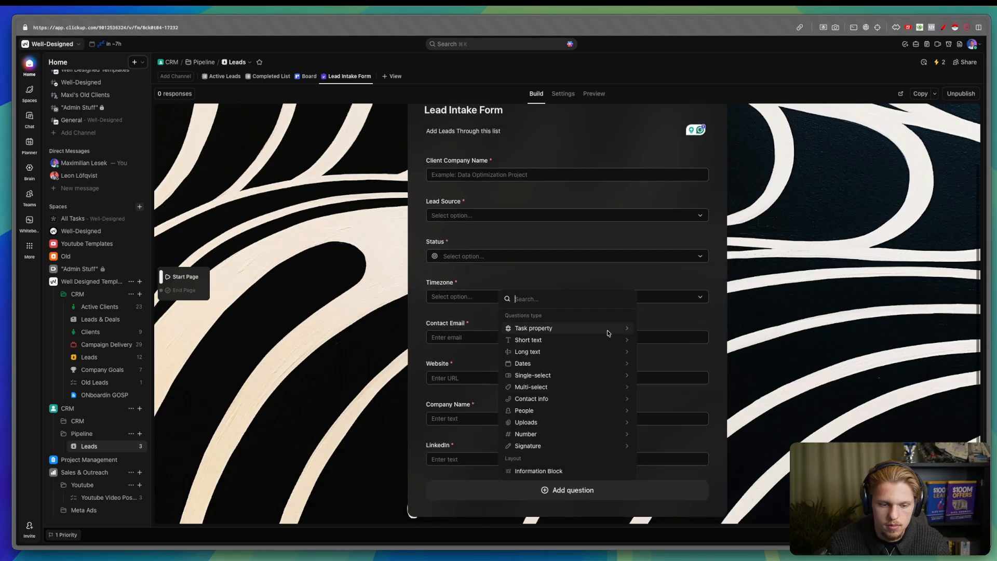
{"action": "mouse_move", "coordinate": [571, 340]}
{"action": "left_click", "coordinate": [675, 285]}
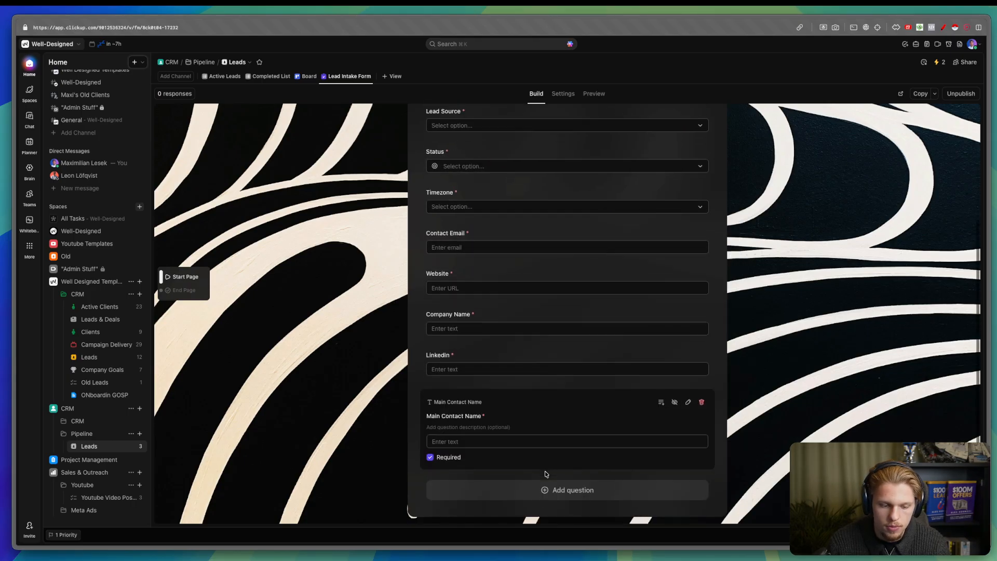
{"action": "left_click", "coordinate": [526, 489]}
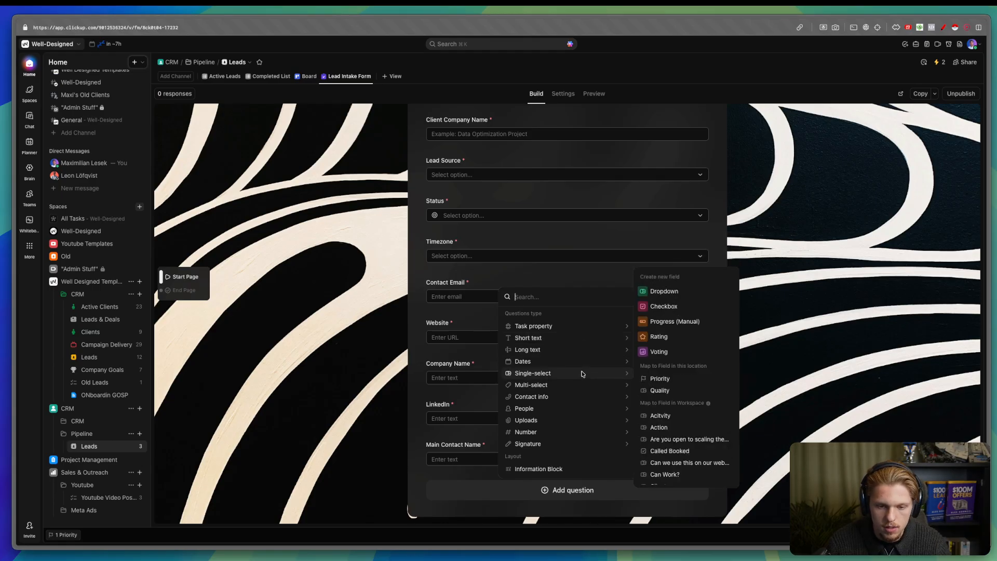
{"action": "mouse_move", "coordinate": [583, 365]}
{"action": "left_click", "coordinate": [678, 330]}
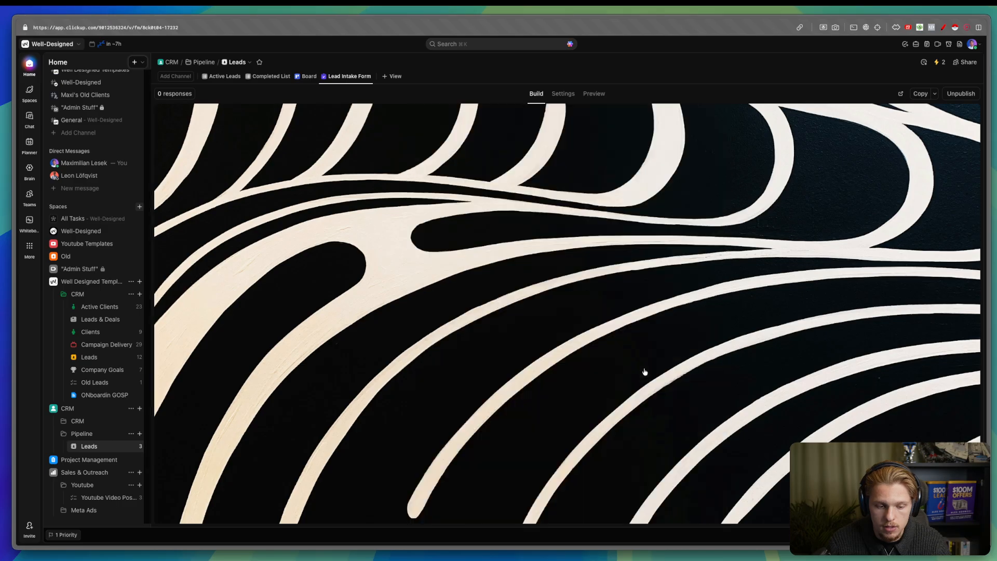
{"action": "left_click", "coordinate": [578, 494]}
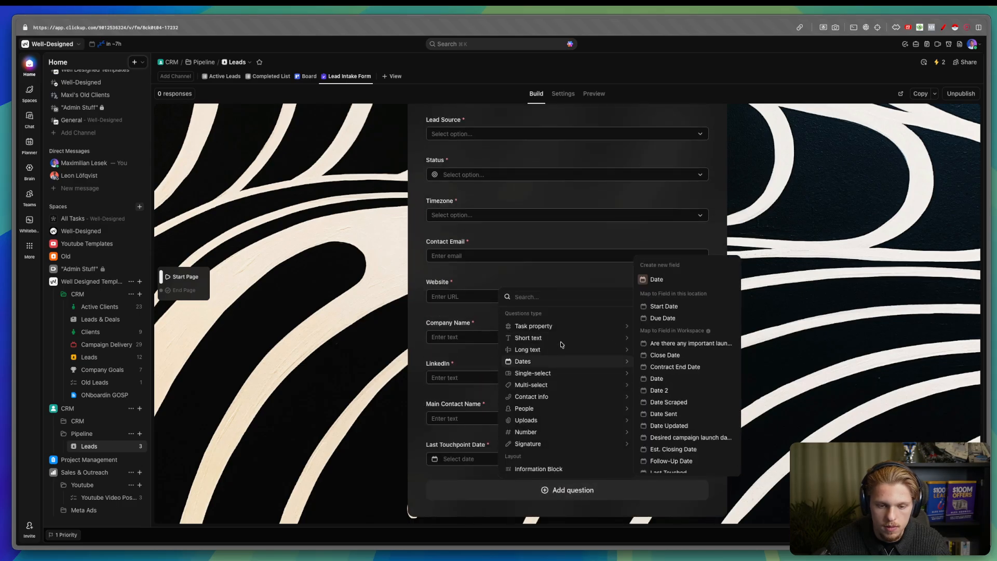
{"action": "left_click", "coordinate": [710, 319]}
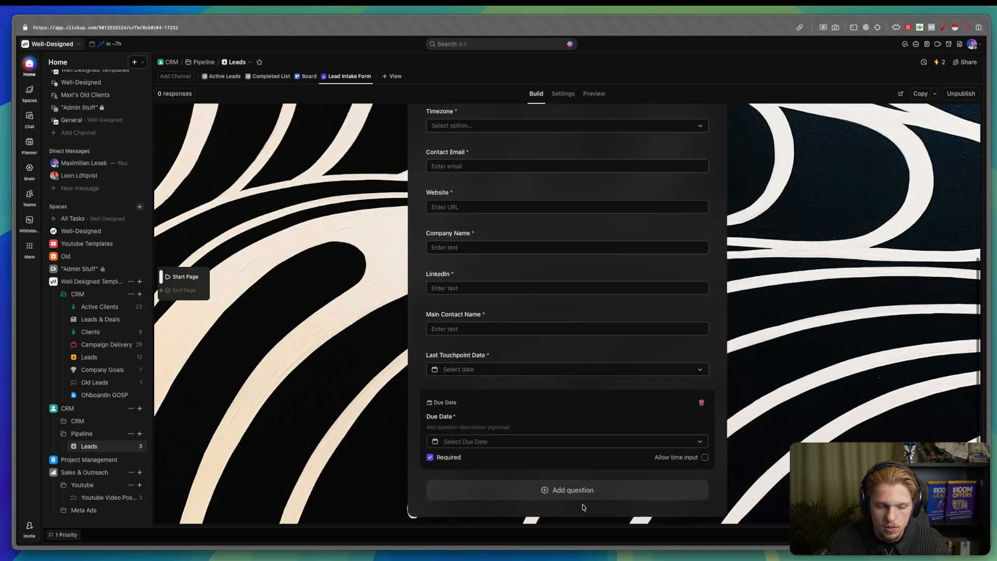
- Close the question-type list without adding one and scroll back to the form's title
{"action": "left_click", "coordinate": [573, 490]}
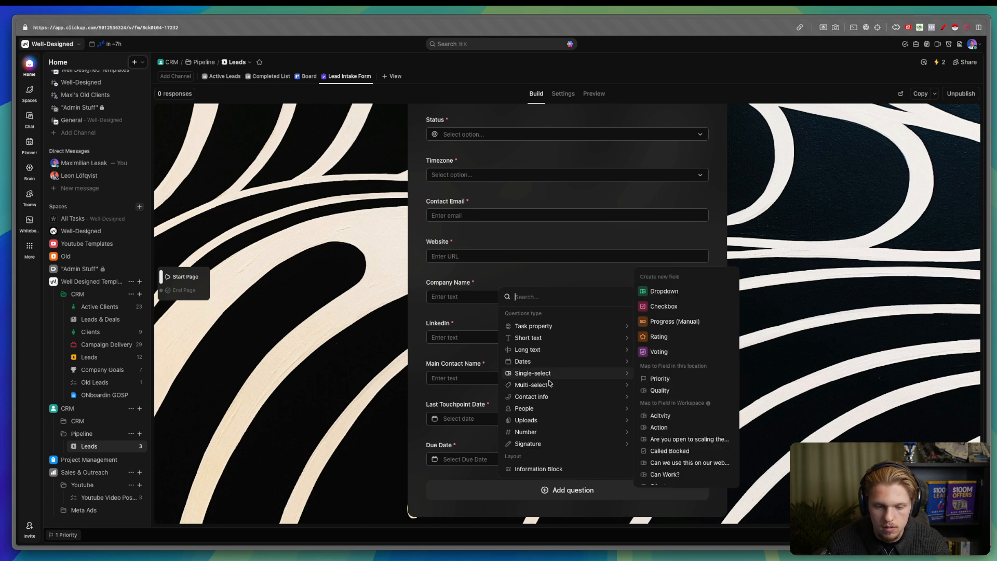
{"action": "mouse_move", "coordinate": [550, 444]}
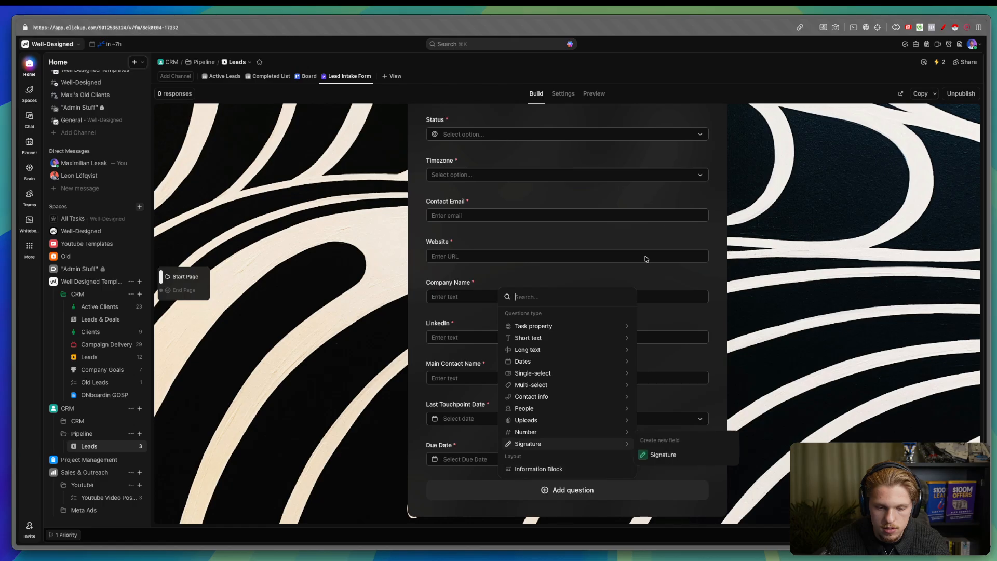
{"action": "left_click", "coordinate": [741, 216]}
{"action": "scroll", "coordinate": [727, 211], "scroll_direction": "up", "scroll_amount": 4}
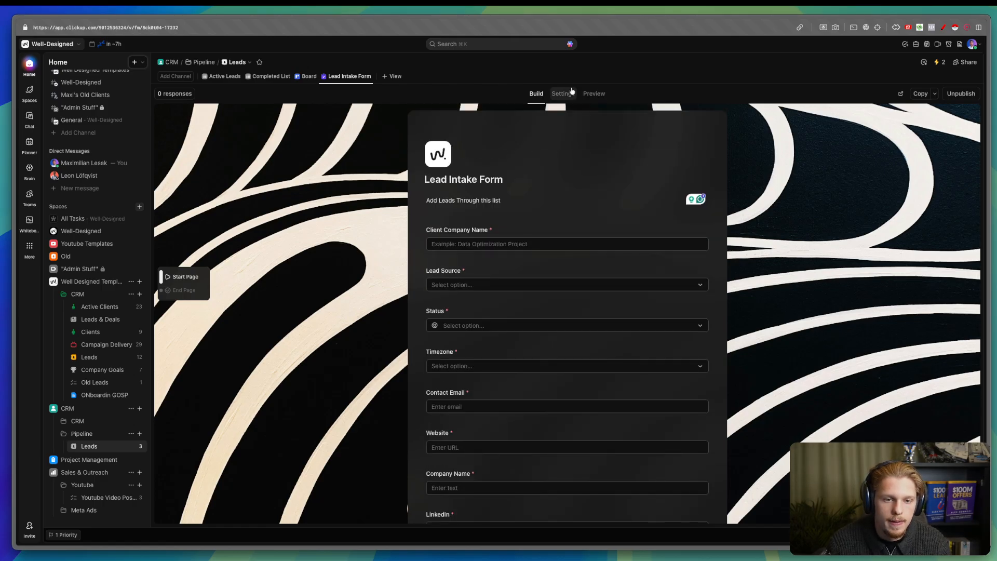
- Move the Lead Intake Form view to first place and add a Dashboard view to Leads
{"action": "left_click", "coordinate": [216, 76]}
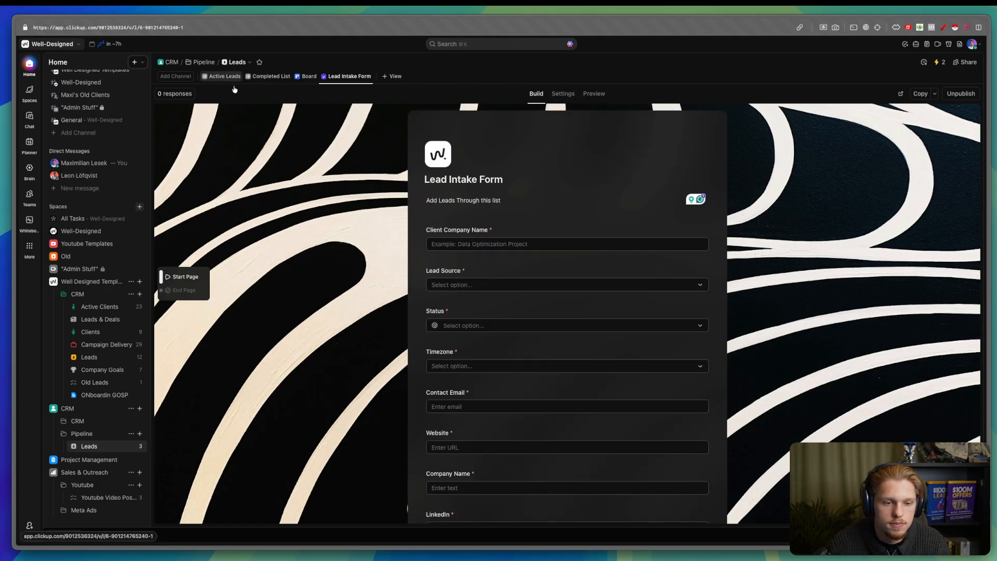
{"action": "left_click_drag", "start_coordinate": [337, 77], "coordinate": [213, 76]}
{"action": "left_click", "coordinate": [388, 76]}
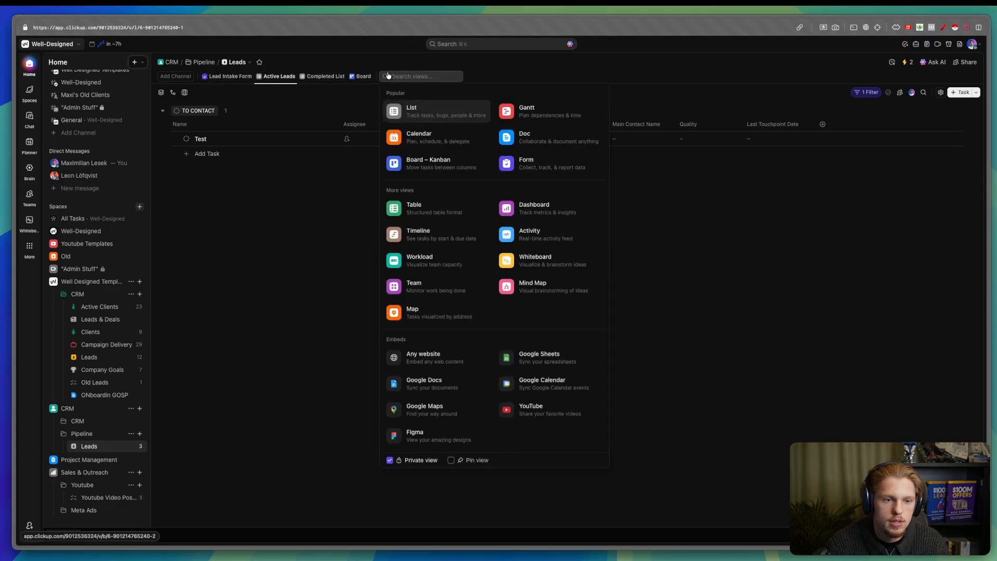
{"action": "type", "text": "das"}
{"action": "left_click", "coordinate": [440, 111]}
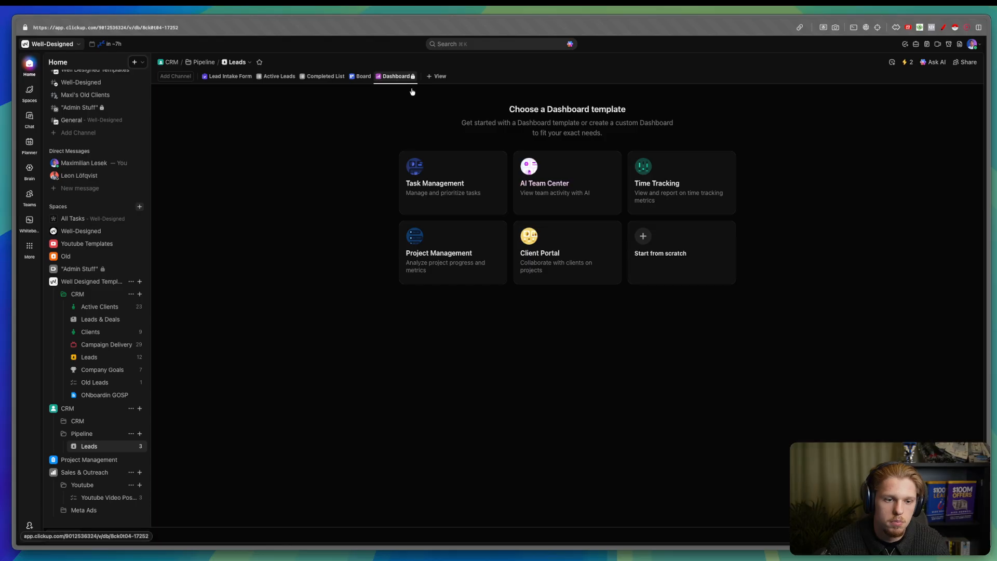
- Build the dashboard from the Task Management template, then return to Active Leads' automations
{"action": "right_click", "coordinate": [397, 77]}
{"action": "left_click", "coordinate": [480, 144]}
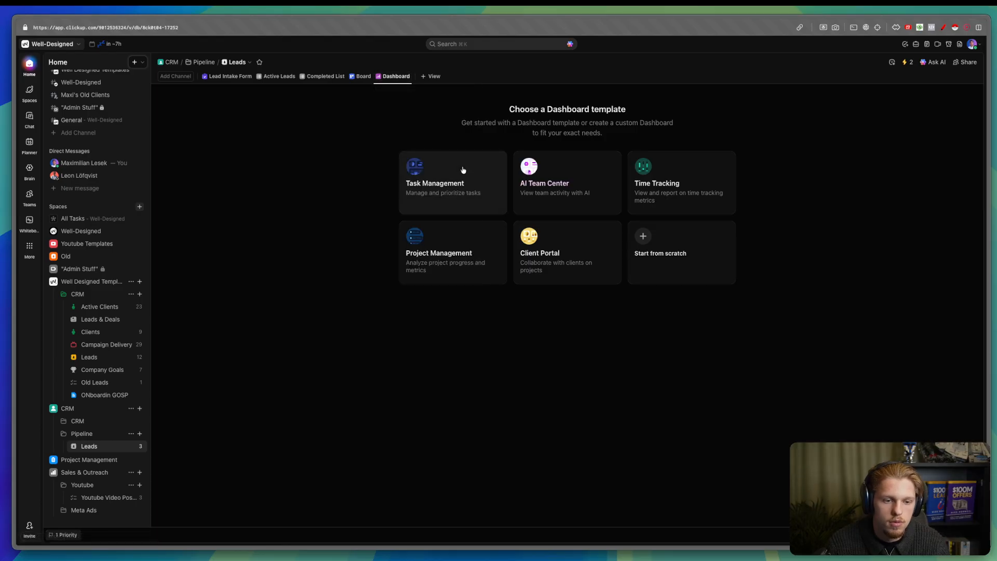
{"action": "left_click", "coordinate": [463, 169]}
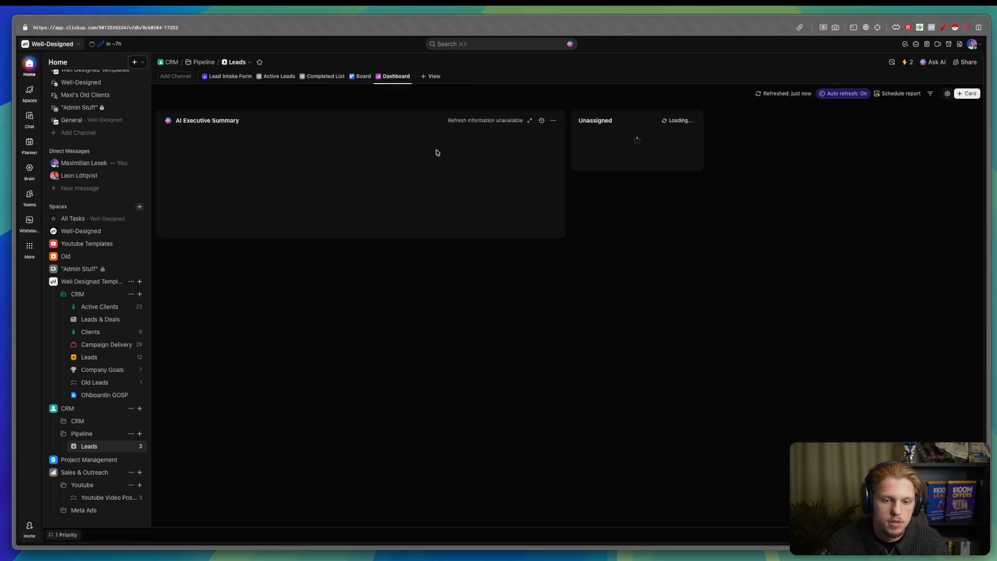
{"action": "left_click", "coordinate": [280, 79]}
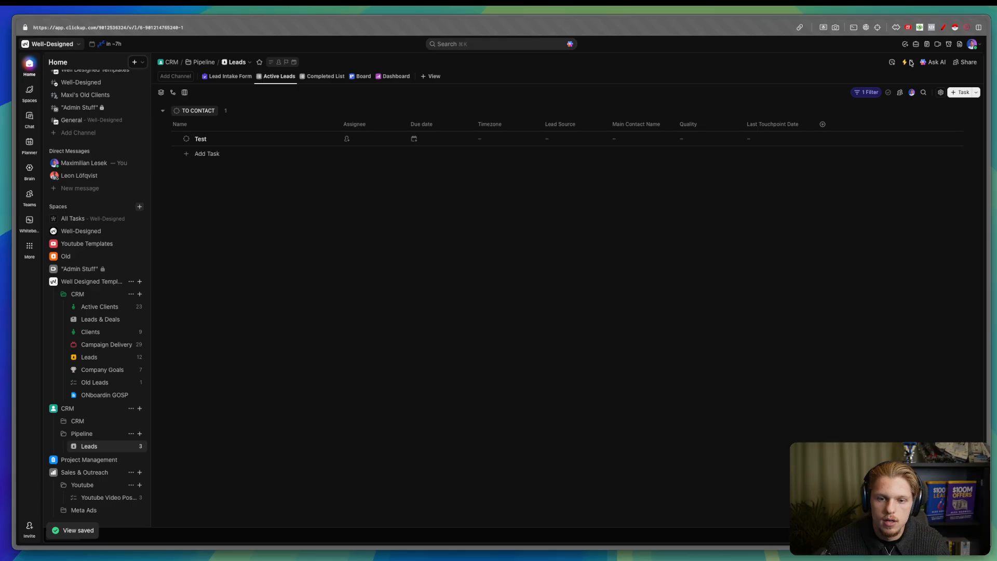
{"action": "left_click", "coordinate": [911, 63]}
- Give Automation #2 a descriptive unqualified-lead title and save it
{"action": "left_click", "coordinate": [837, 315]}
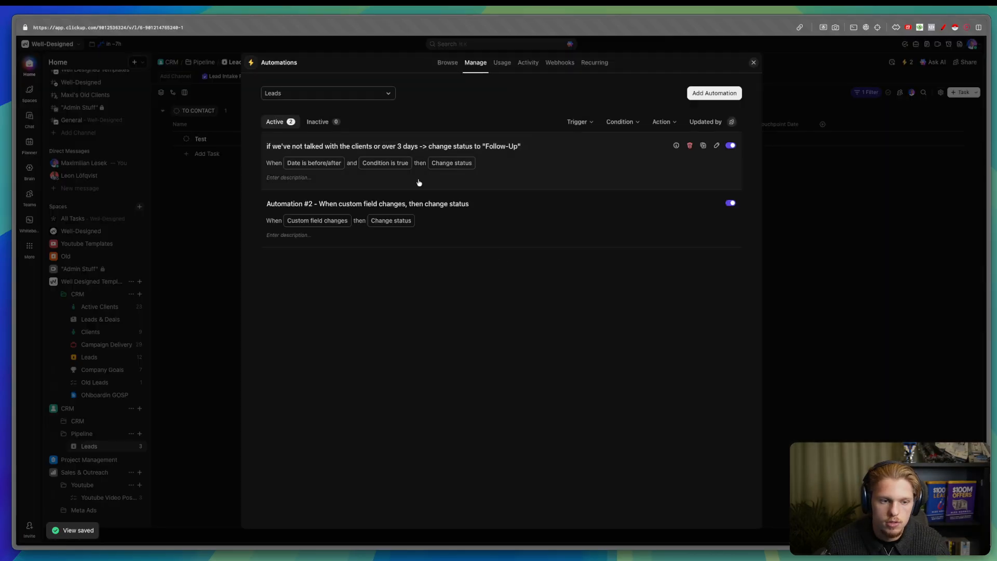
{"action": "left_click", "coordinate": [507, 216]}
{"action": "left_click", "coordinate": [367, 62]}
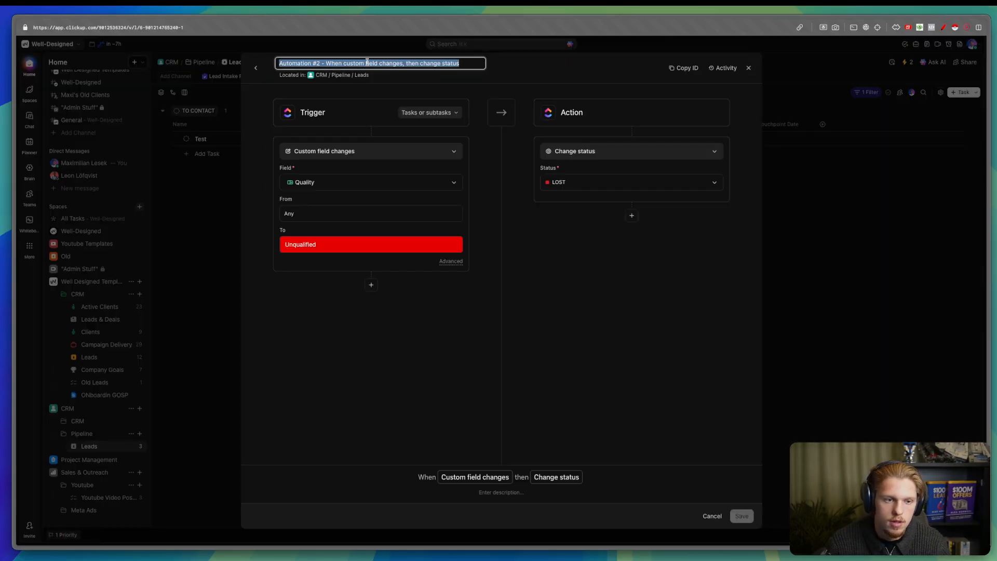
{"action": "key", "text": "BackSpace"}
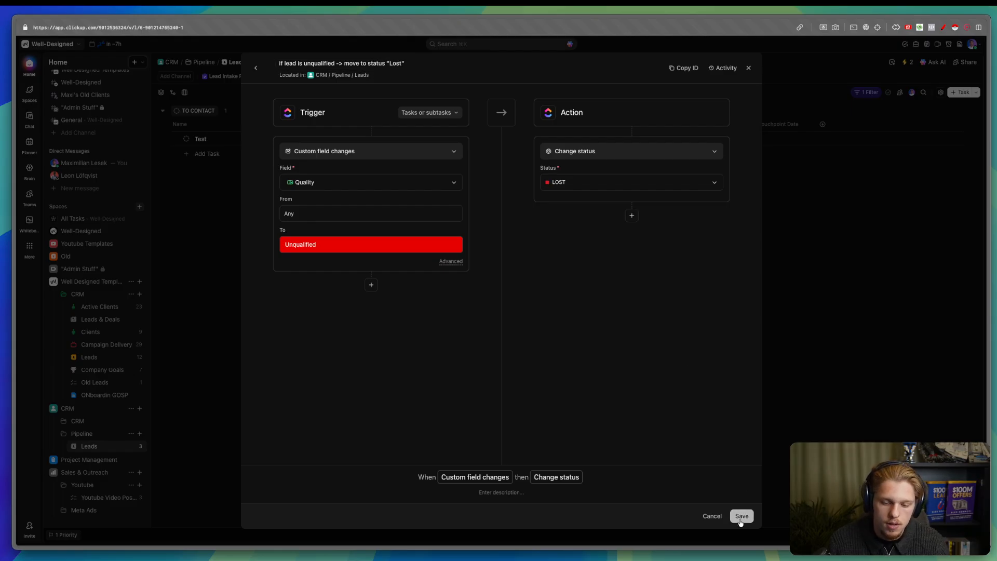
{"action": "left_click", "coordinate": [741, 516]}
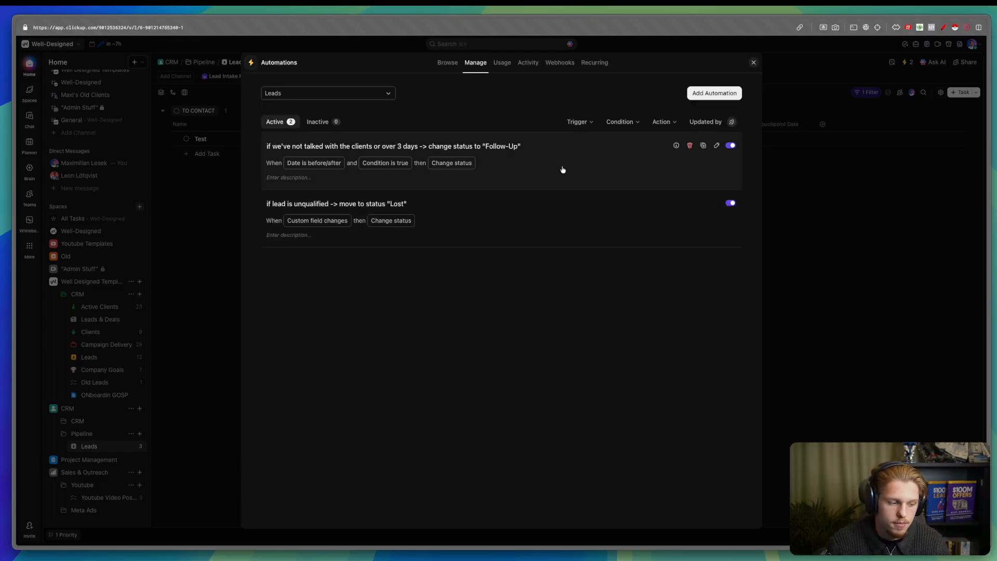
- Add a Change due date action set to the trigger date to the follow-up automation and save
{"action": "left_click", "coordinate": [543, 168]}
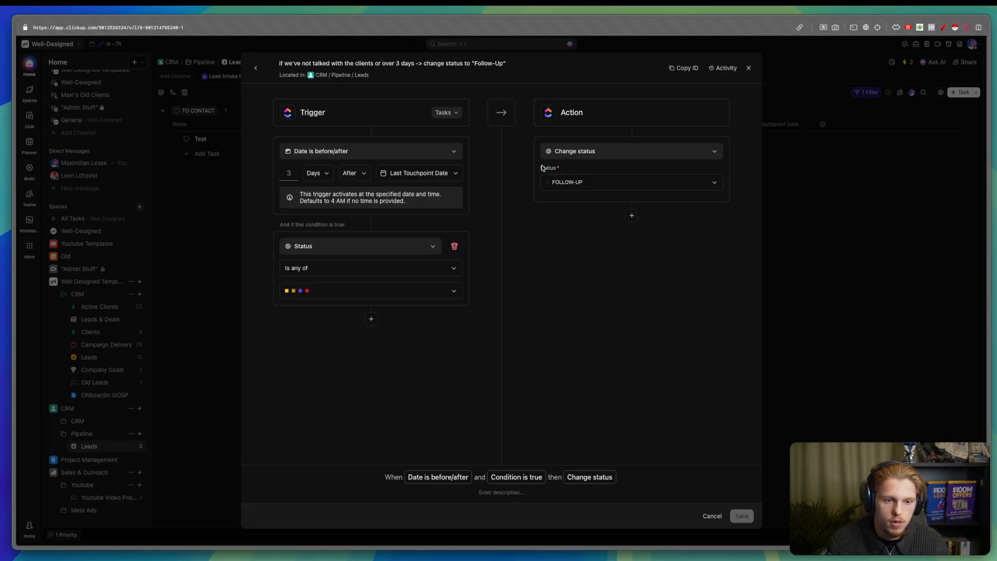
{"action": "left_click", "coordinate": [632, 215]}
{"action": "left_click", "coordinate": [613, 227]}
{"action": "type", "text": "set"}
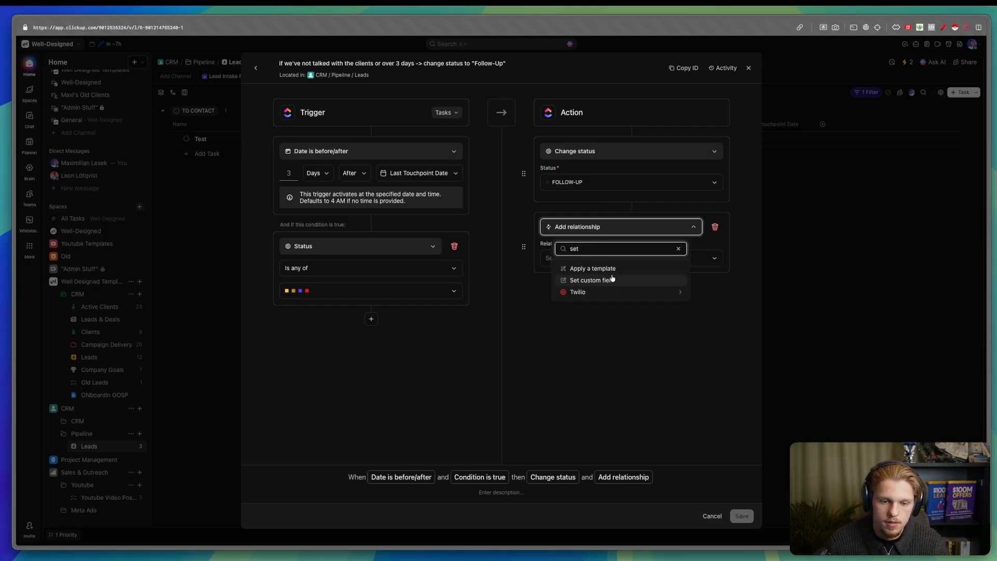
{"action": "type", "text": "te"}
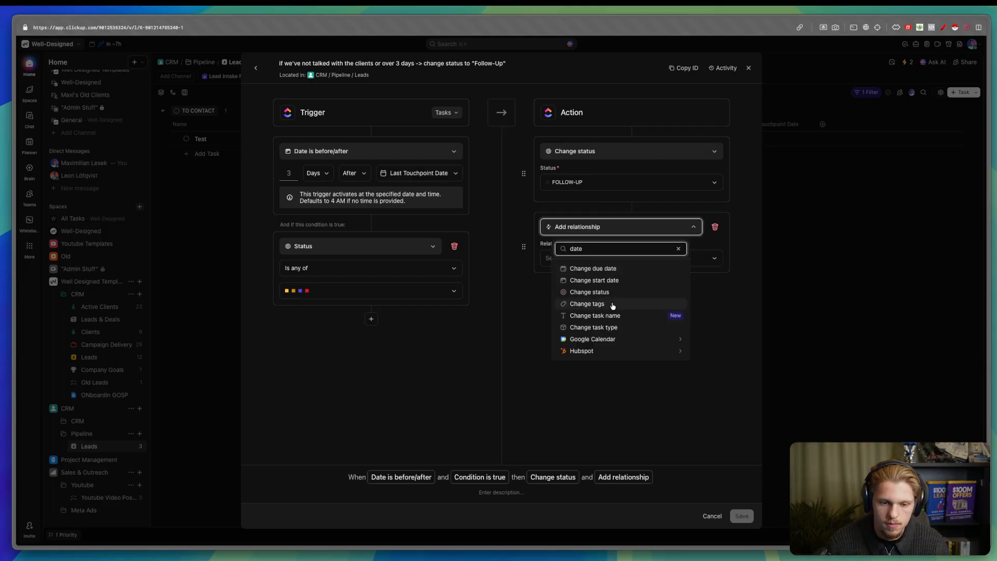
{"action": "left_click", "coordinate": [606, 269]}
{"action": "left_click", "coordinate": [603, 262]}
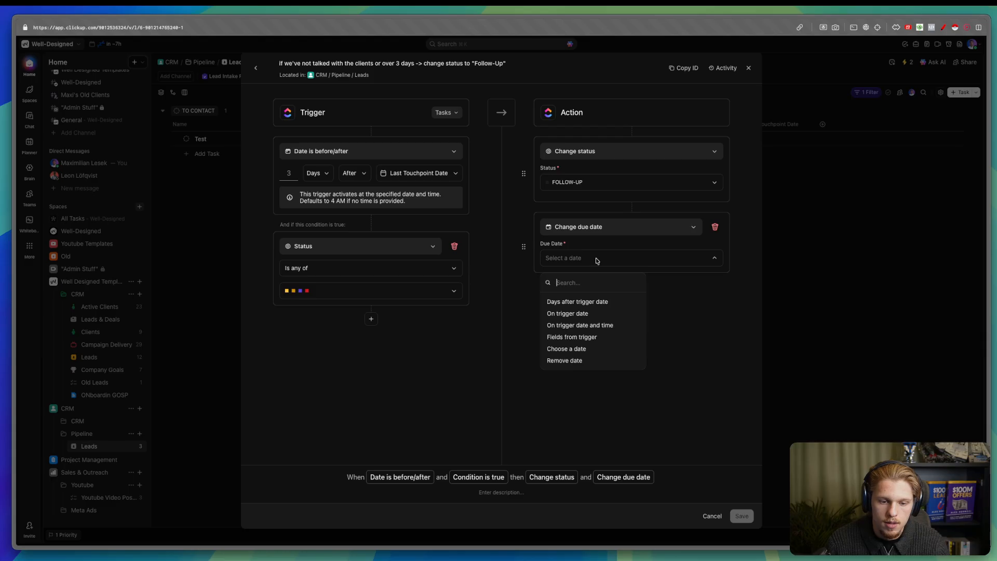
{"action": "left_click", "coordinate": [591, 314]}
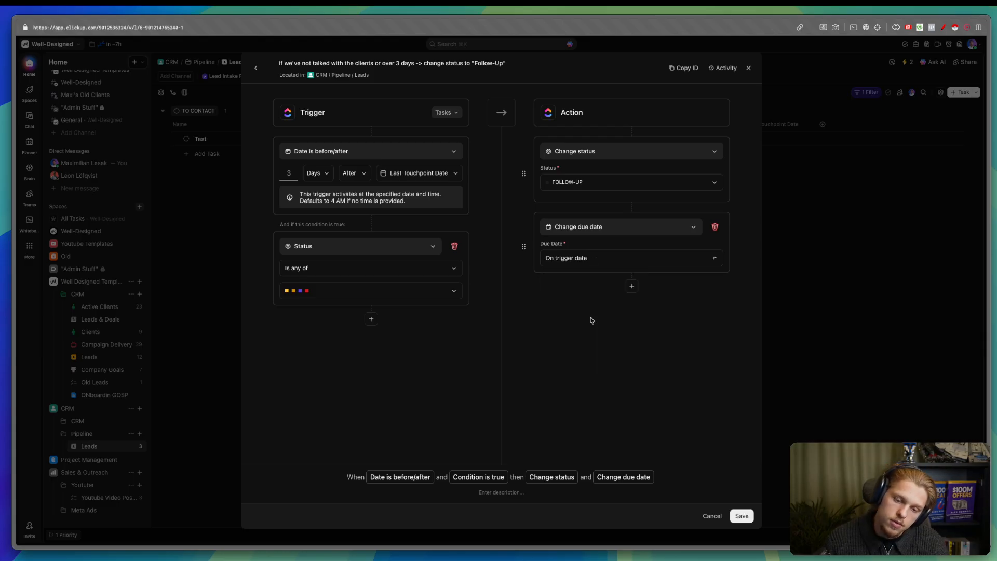
{"action": "left_click", "coordinate": [746, 516]}
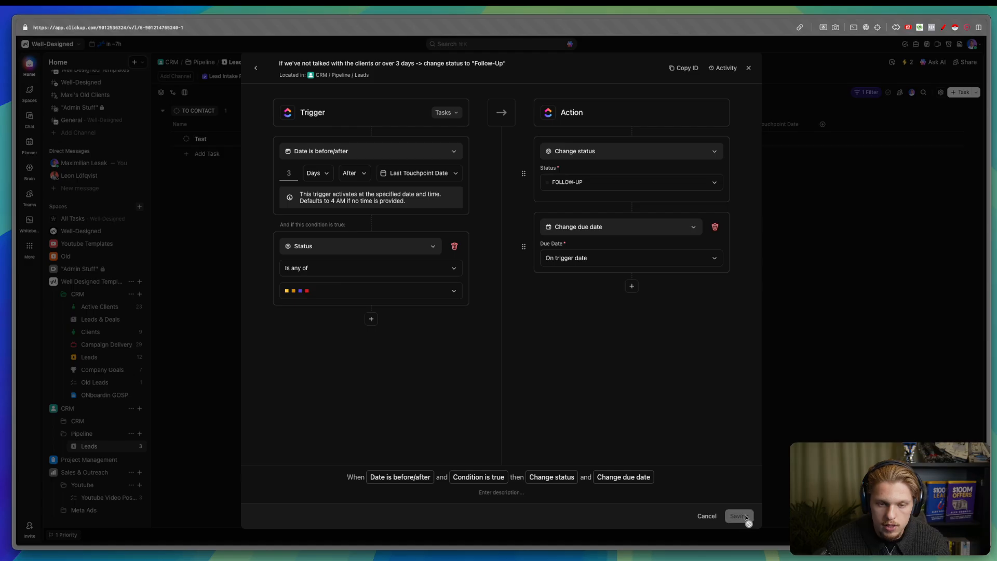
{"action": "left_click", "coordinate": [804, 277]}
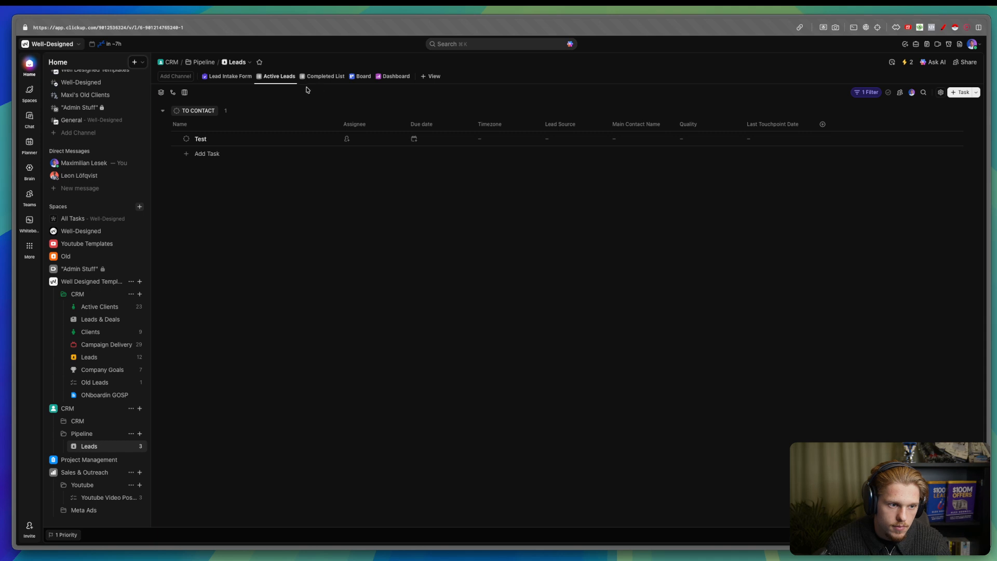
- Copy the Lead Intake Form's public link and load it in a new browser tab
{"action": "left_click", "coordinate": [230, 76]}
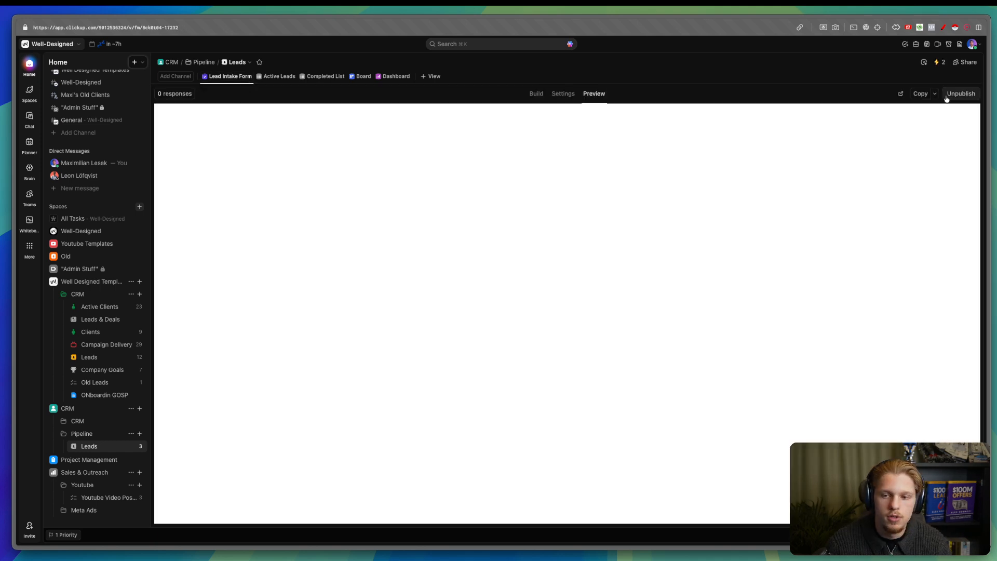
{"action": "left_click", "coordinate": [921, 94]}
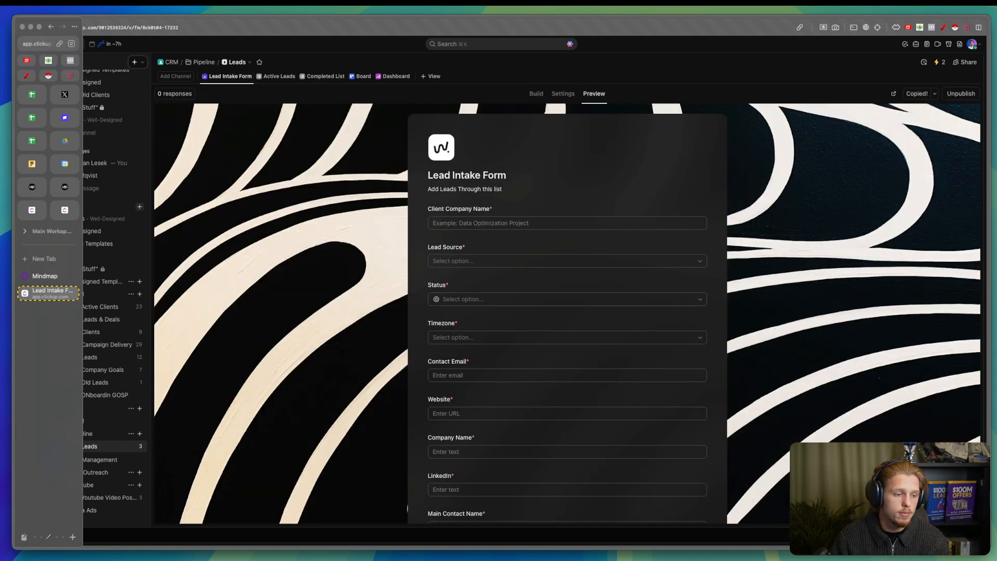
{"action": "left_click", "coordinate": [31, 263]}
{"action": "key", "text": "super+v"}
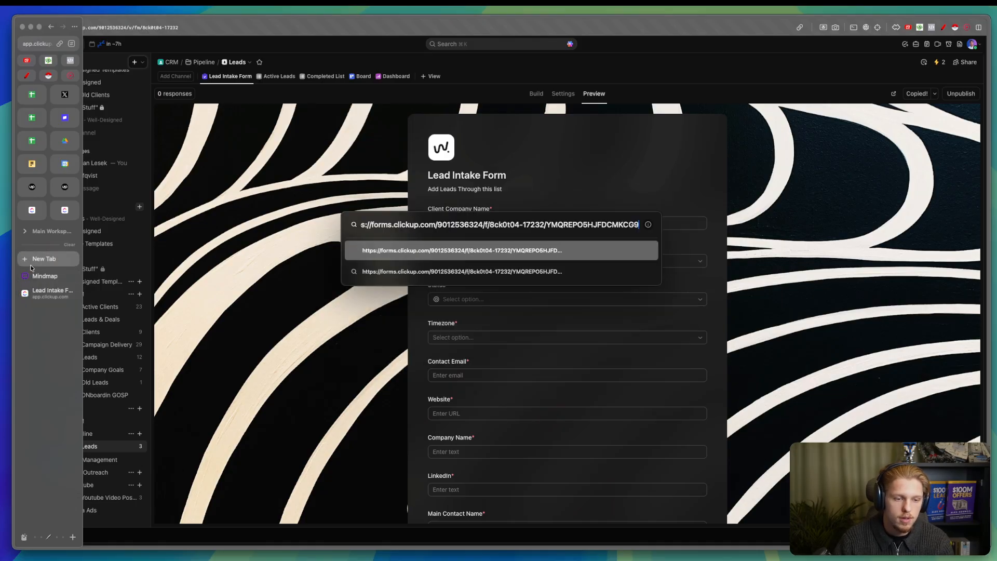
{"action": "key", "text": "Return"}
{"action": "mouse_move", "coordinate": [38, 274]}
{"action": "left_mouse_down"}
{"action": "mouse_move", "coordinate": [42, 237]}
{"action": "mouse_move", "coordinate": [43, 272]}
{"action": "left_mouse_up"}
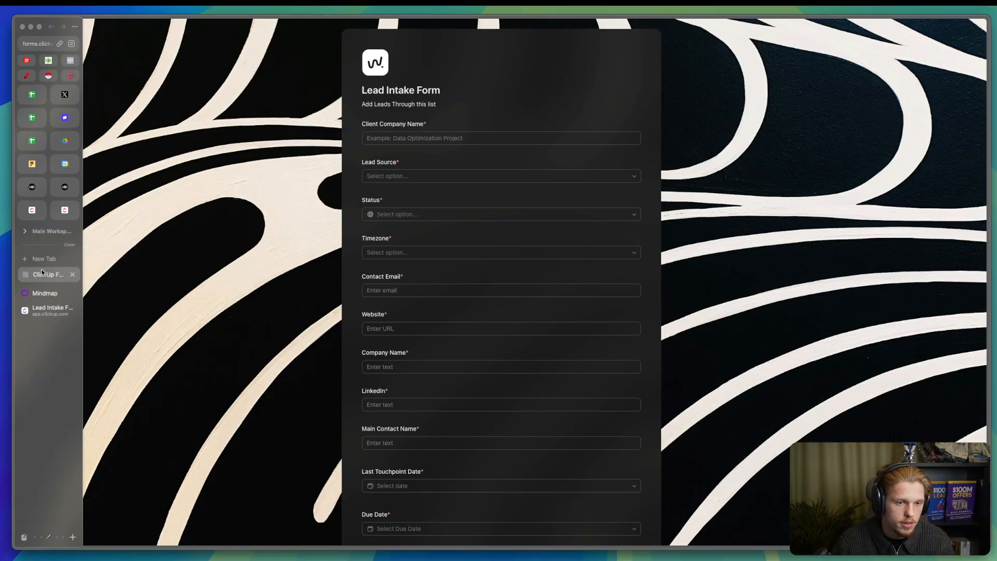
- Start the client company name and choose Referral lead source, Contacted status and GMT+1 timezone
{"action": "scroll", "coordinate": [263, 262], "scroll_direction": "down", "scroll_amount": 3}
{"action": "scroll", "coordinate": [260, 265], "scroll_direction": "up", "scroll_amount": 3}
{"action": "left_click", "coordinate": [392, 139]}
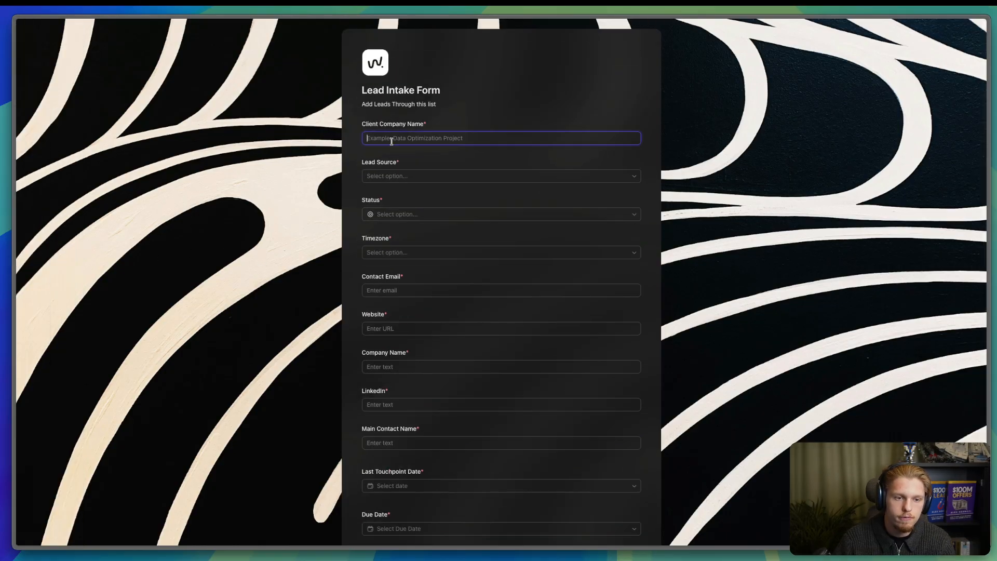
{"action": "type", "text": "Well Designed"}
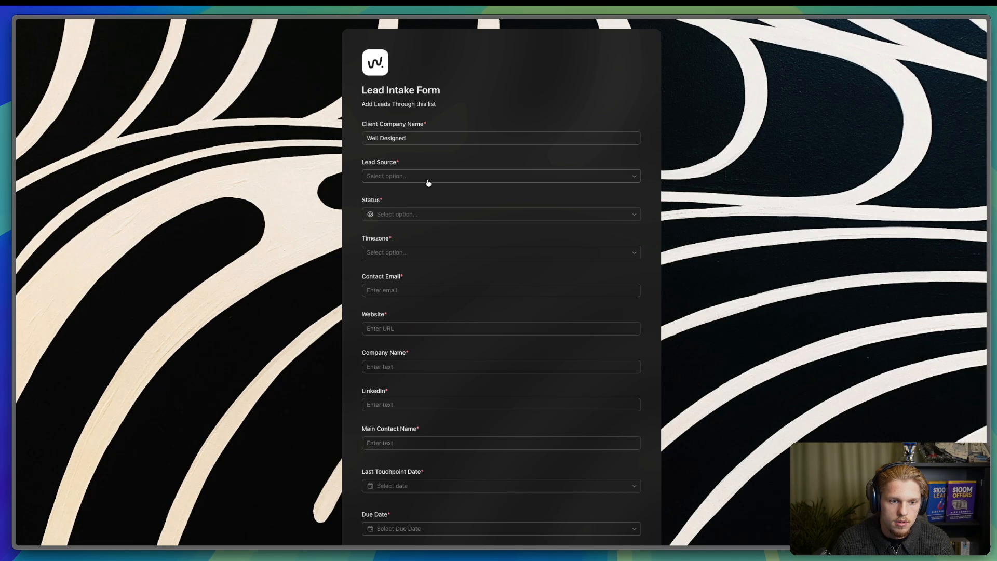
{"action": "left_click", "coordinate": [429, 181]}
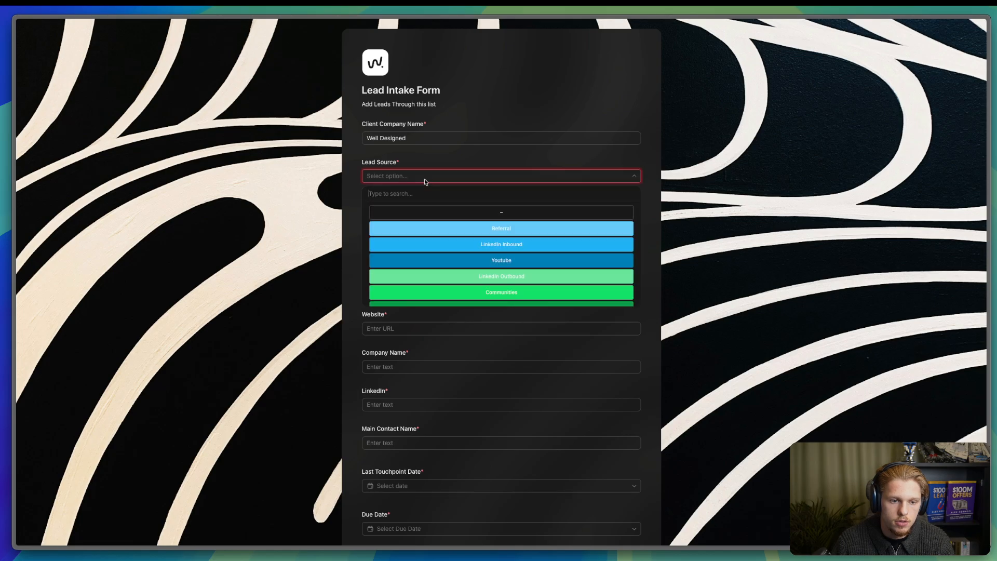
{"action": "left_click", "coordinate": [501, 230]}
{"action": "left_click", "coordinate": [405, 217]}
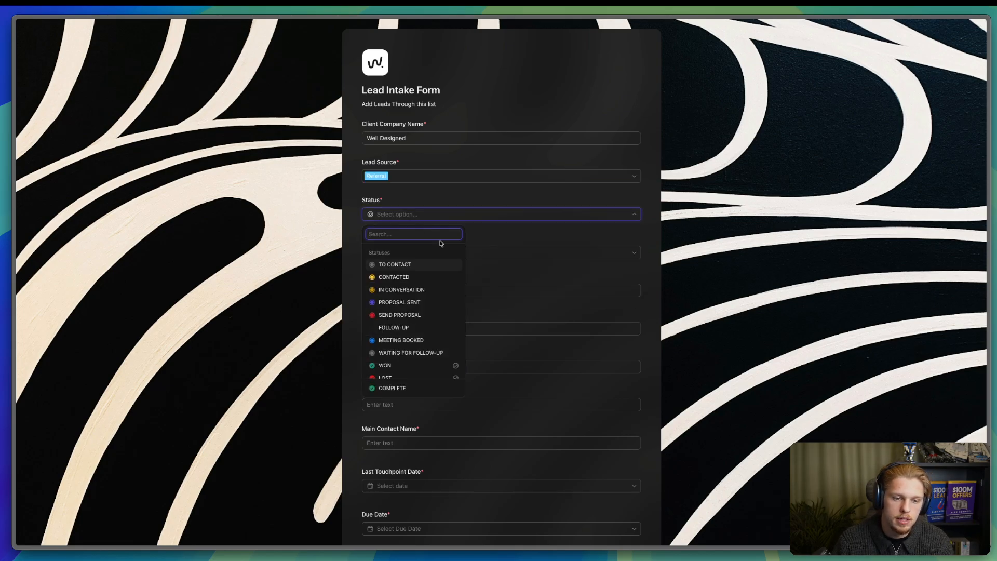
{"action": "left_click", "coordinate": [408, 281]}
{"action": "left_click", "coordinate": [415, 254]}
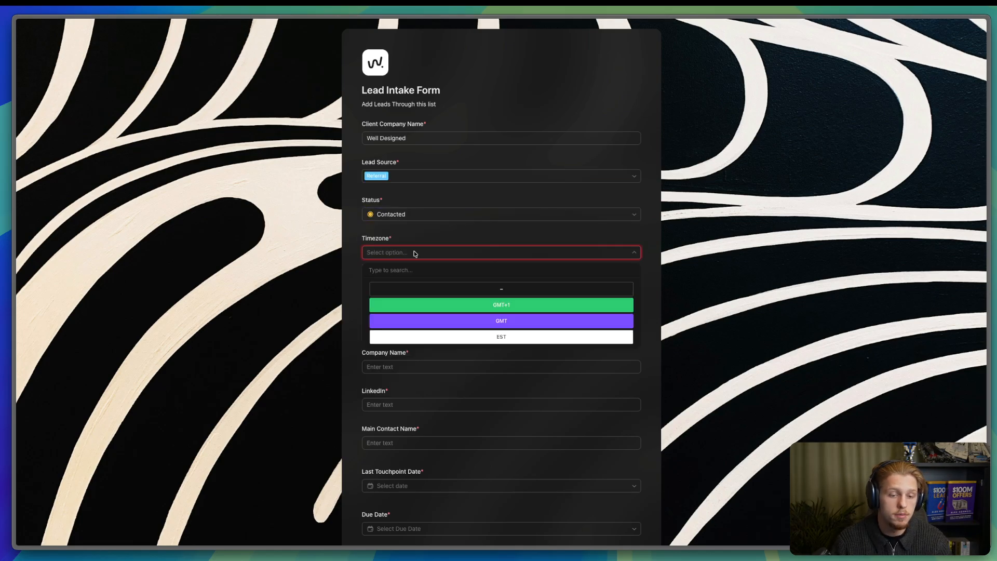
{"action": "left_click", "coordinate": [501, 307]}
{"action": "left_click", "coordinate": [404, 253]}
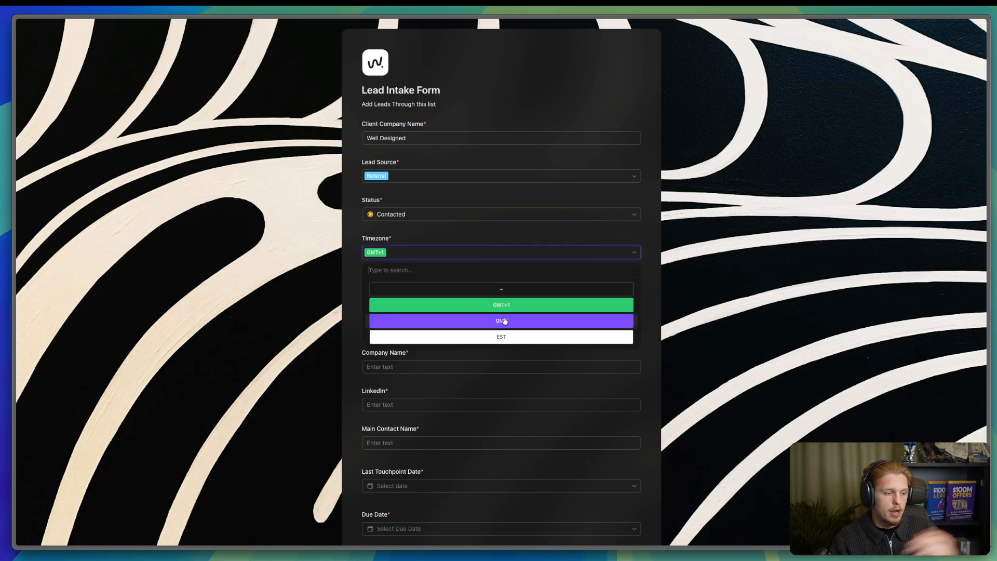
{"action": "left_click", "coordinate": [283, 295]}
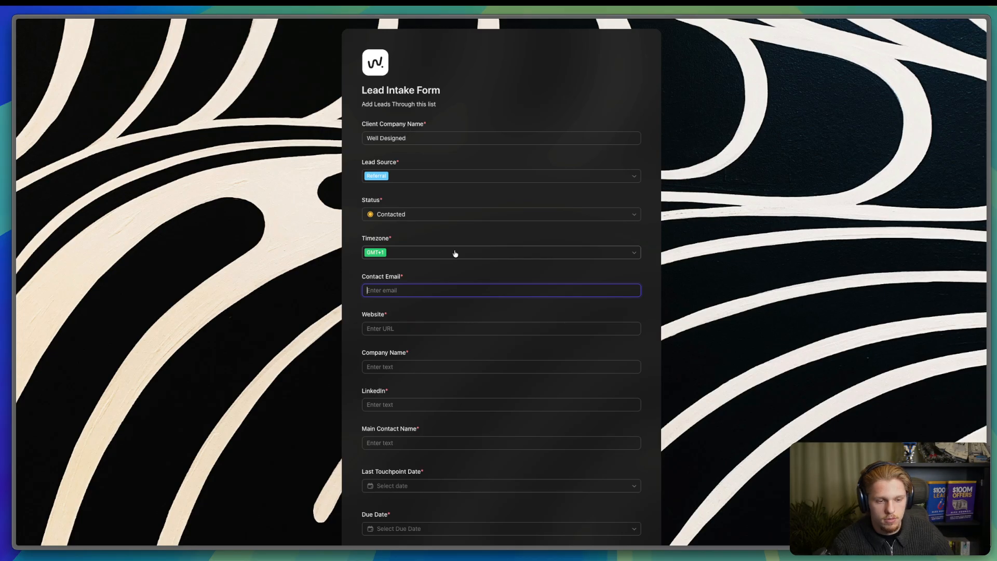
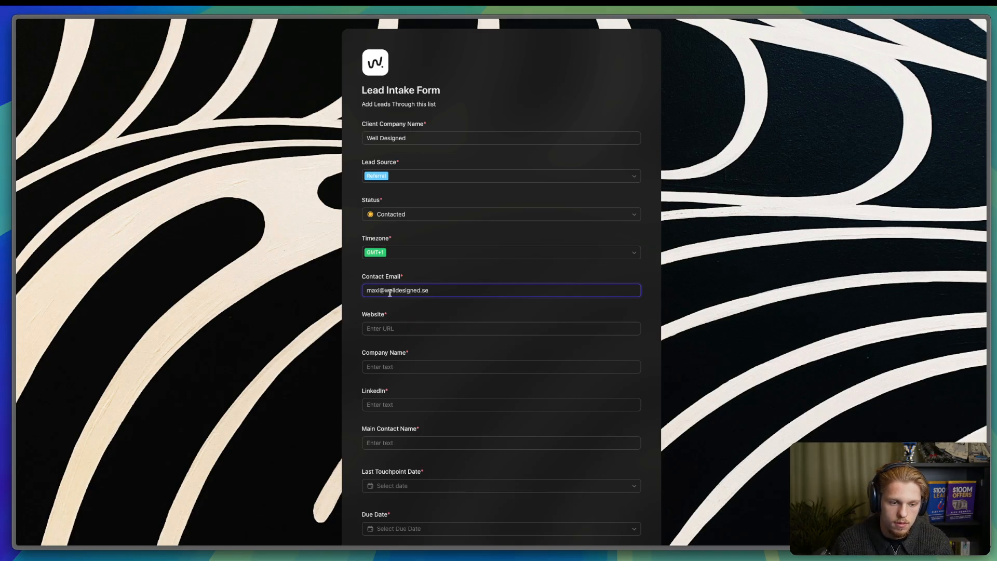
- Enter a contact email, reuse its domain as the Website, and begin the Company Name
{"action": "left_click_drag", "start_coordinate": [389, 293], "coordinate": [428, 329]}
{"action": "key", "text": "super+c"}
{"action": "left_click", "coordinate": [422, 330]}
{"action": "key", "text": "super+v"}
{"action": "left_click", "coordinate": [412, 366]}
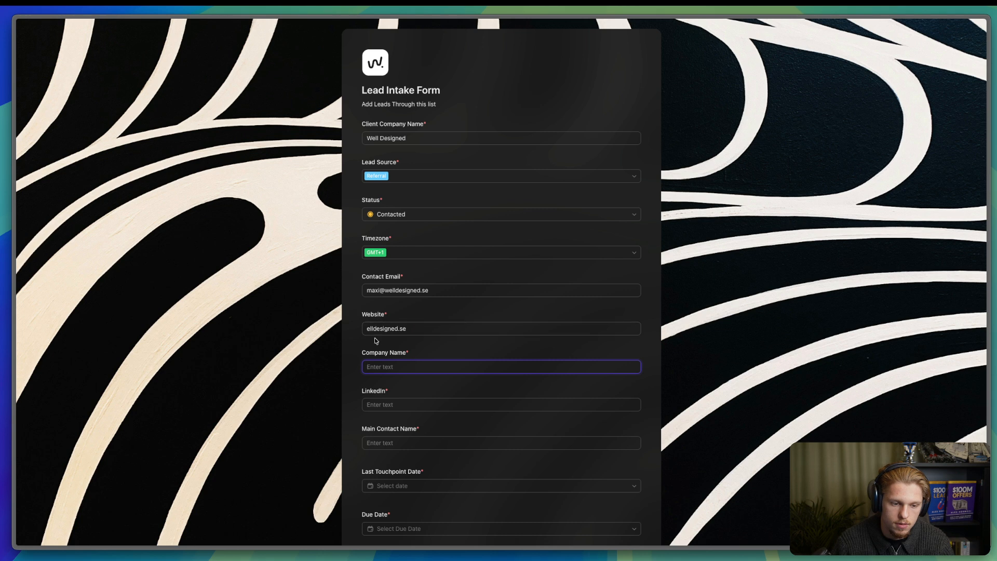
{"action": "left_click", "coordinate": [368, 328]}
{"action": "type", "text": "w"}
{"action": "left_click", "coordinate": [398, 366]}
{"action": "type", "text": "WEll Des"}
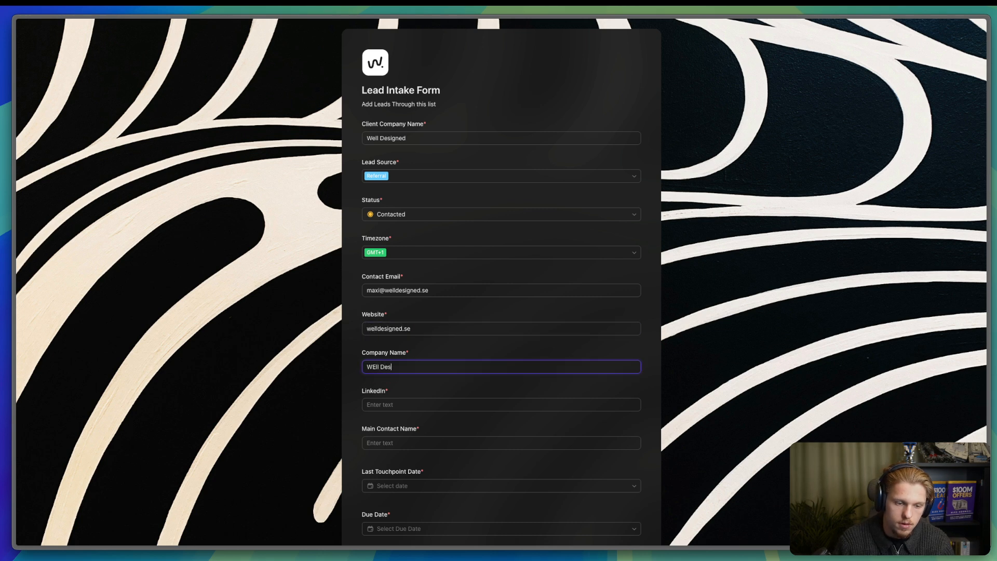
{"action": "key", "text": "BackSpace"}
{"action": "key", "text": "BackSpace"}
{"action": "key", "text": "BackSpace"}
{"action": "key", "text": "BackSpace"}
{"action": "key", "text": "BackSpace"}
{"action": "key", "text": "BackSpace"}
{"action": "key", "text": "BackSpace"}
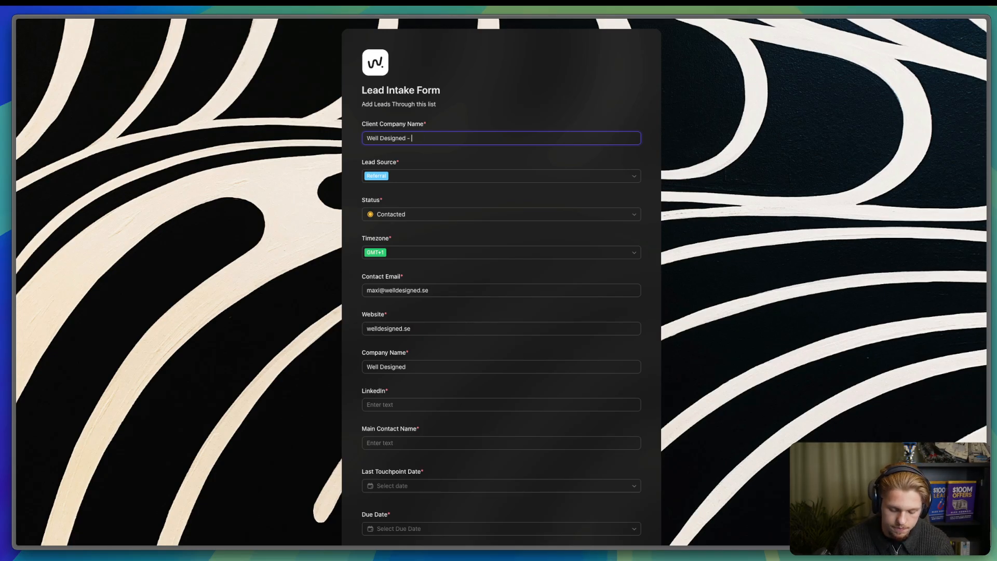
- Correct the client company name, Company Name (Amazon), website amazon.com and the contact's e-mail
{"action": "key", "text": "super+a"}
{"action": "type", "text": "A"}
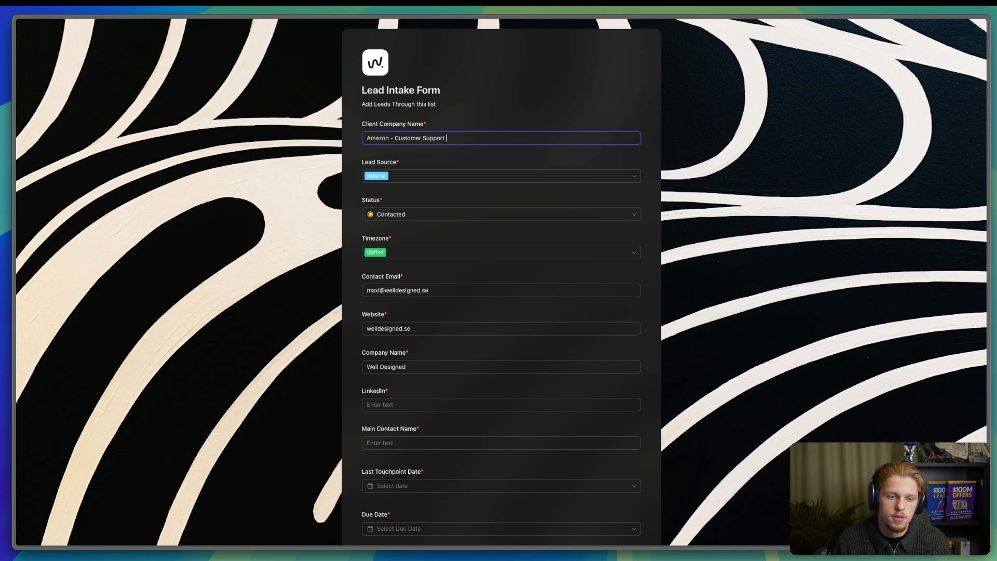
{"action": "left_click", "coordinate": [426, 369]}
{"action": "key", "text": "super+a"}
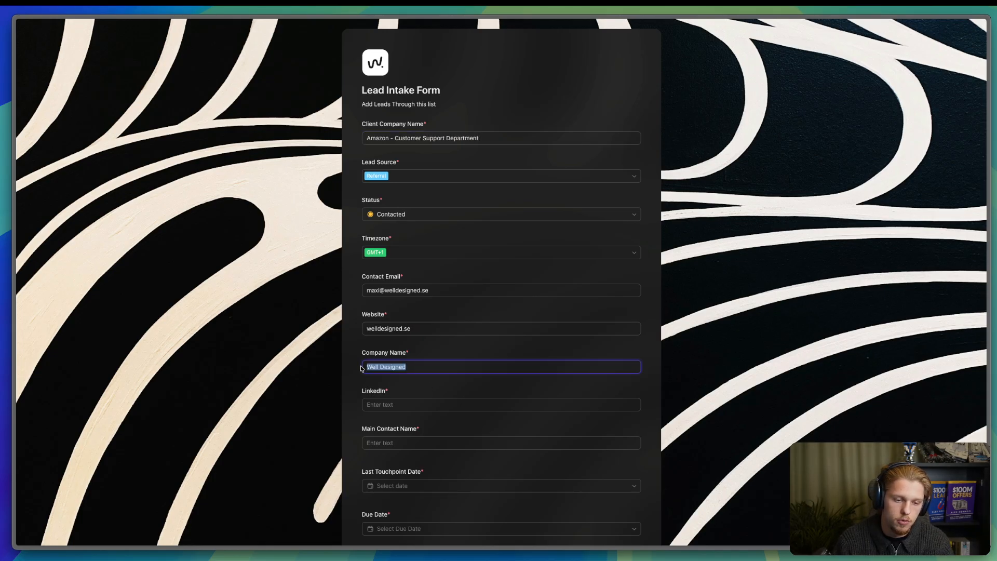
{"action": "type", "text": "ama"}
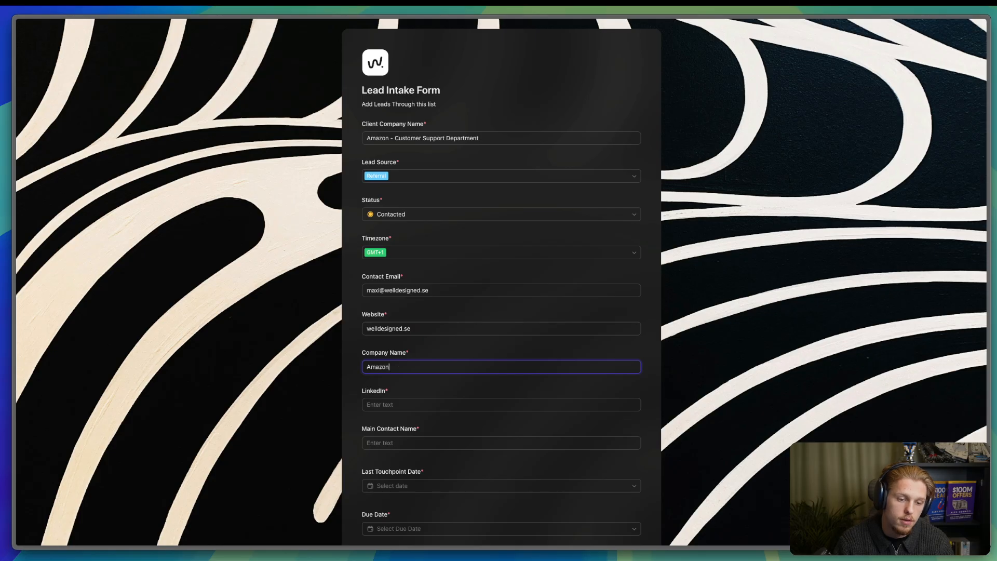
{"action": "left_click", "coordinate": [410, 328]}
{"action": "key", "text": "super+a"}
{"action": "type", "text": "amazon"}
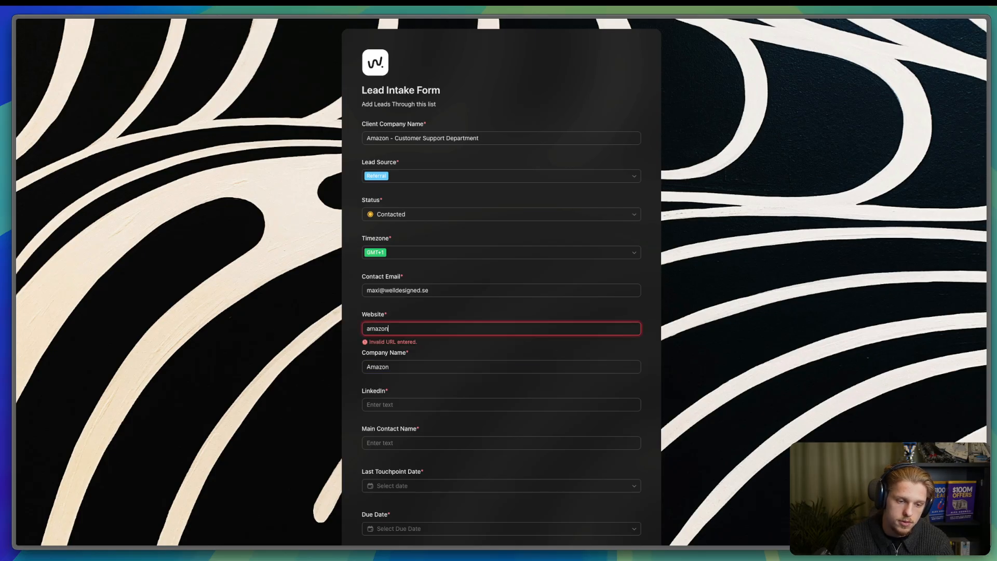
{"action": "type", "text": ".com"}
{"action": "left_click", "coordinate": [407, 292]}
{"action": "key", "text": "super+a"}
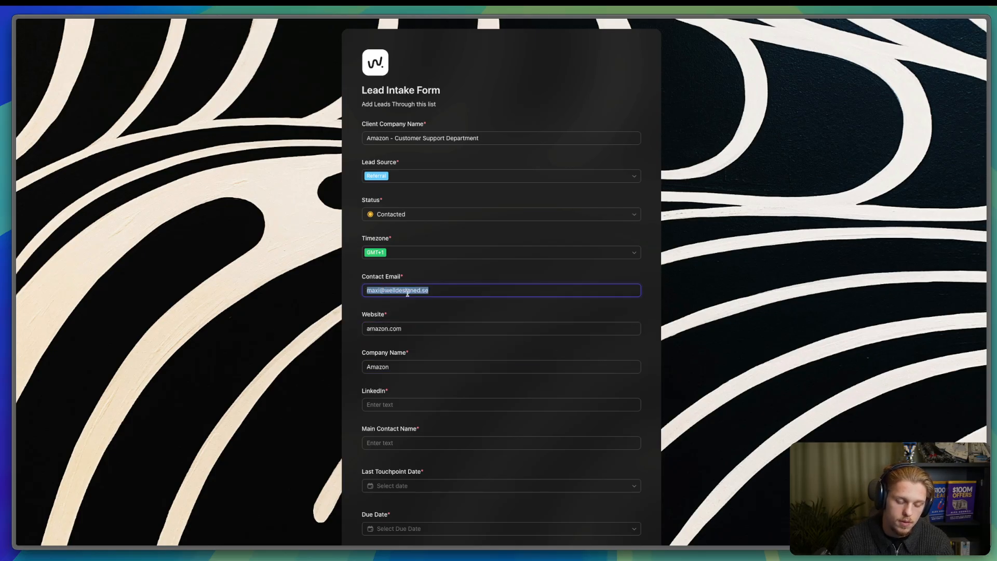
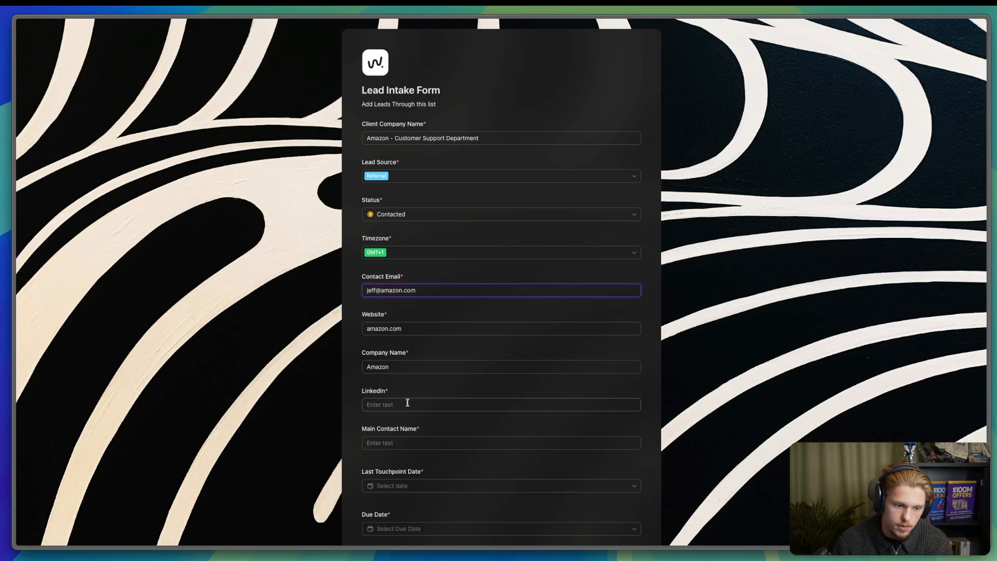
{"action": "type", "text": "linkedi"}
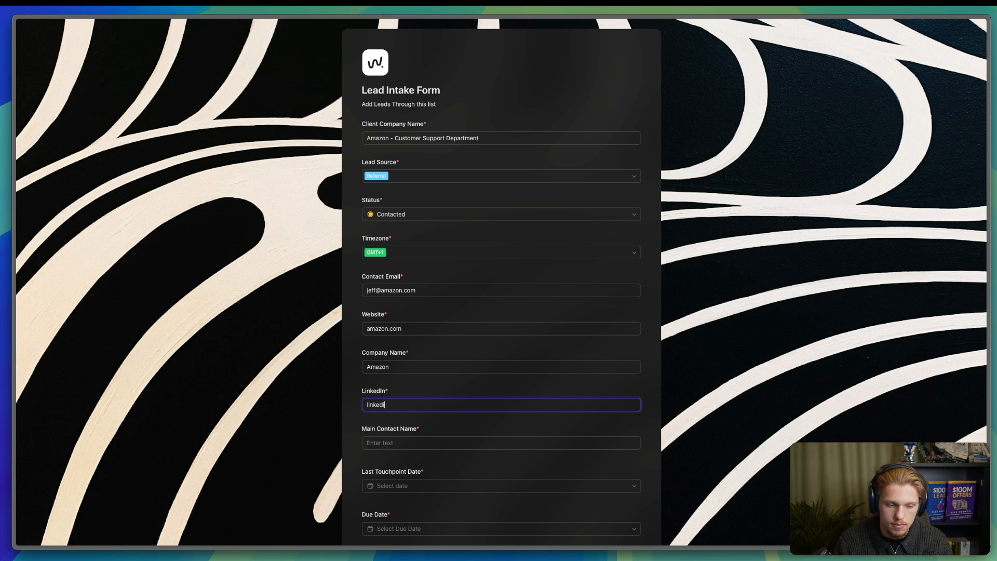
{"action": "type", "text": "n.com/amazon"}
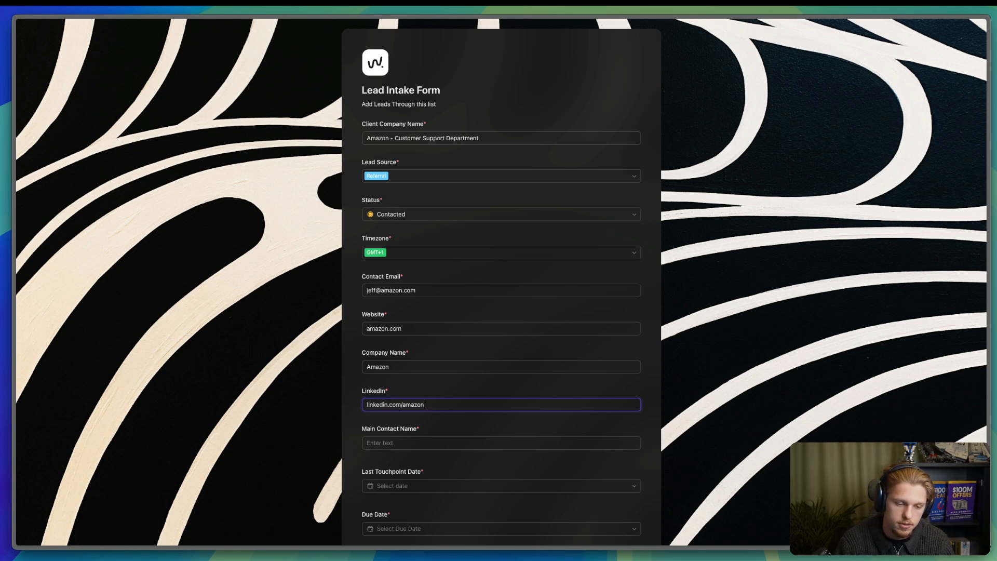
- Enter the main contact's name and set Last Touchpoint Date to Dec 14, 2025
{"action": "left_click", "coordinate": [465, 445]}
{"action": "type", "text": "Jef"}
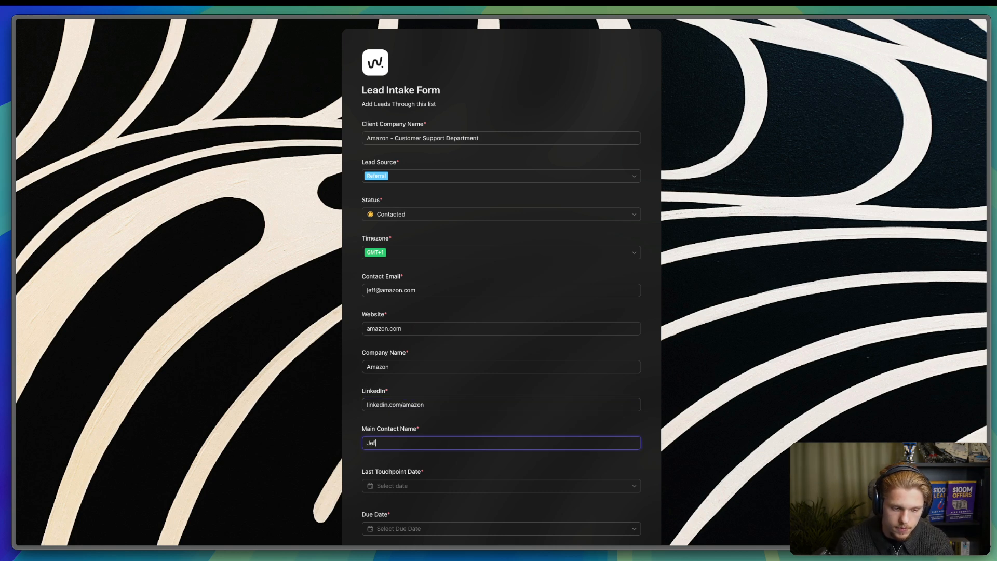
{"action": "type", "text": "f BEzo"}
{"action": "key", "text": "BackSpace"}
{"action": "key", "text": "BackSpace"}
{"action": "key", "text": "BackSpace"}
{"action": "type", "text": "ezos"}
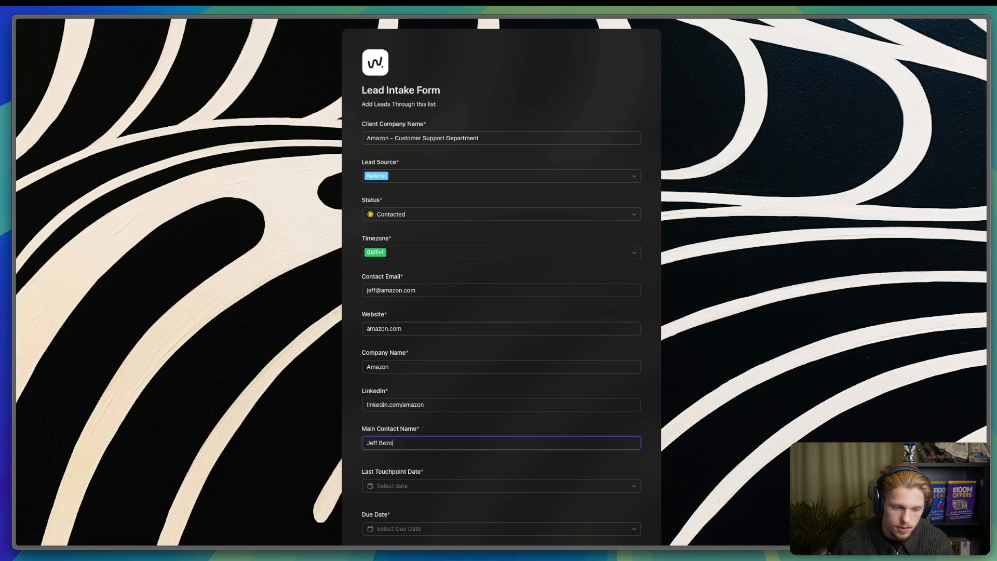
{"action": "left_click", "coordinate": [461, 484]}
{"action": "scroll", "coordinate": [460, 519], "scroll_direction": "down", "scroll_amount": 2}
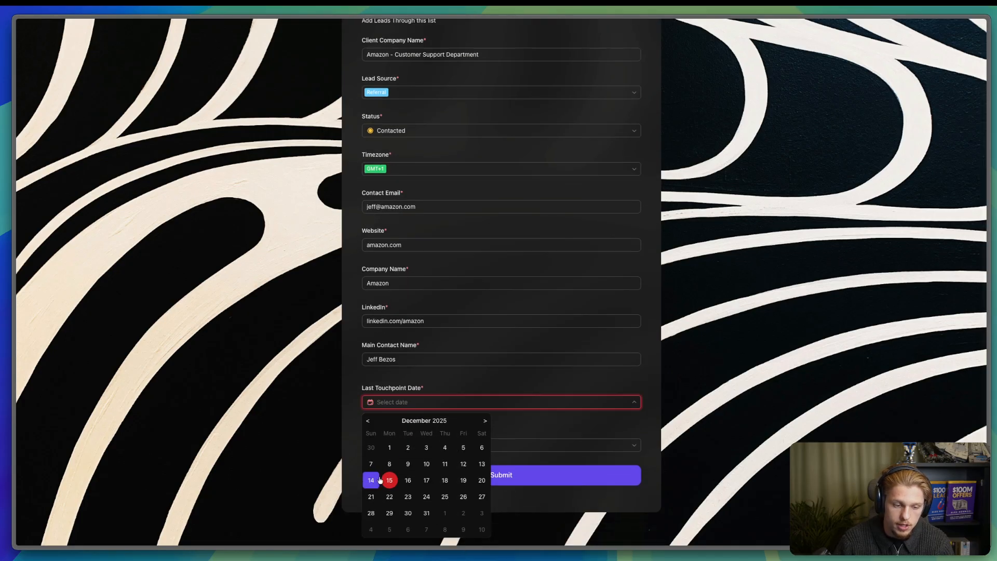
{"action": "left_click", "coordinate": [371, 474]}
- Set the Due Date, settling on Dec 17 after trying Dec 19
{"action": "left_click", "coordinate": [415, 445]}
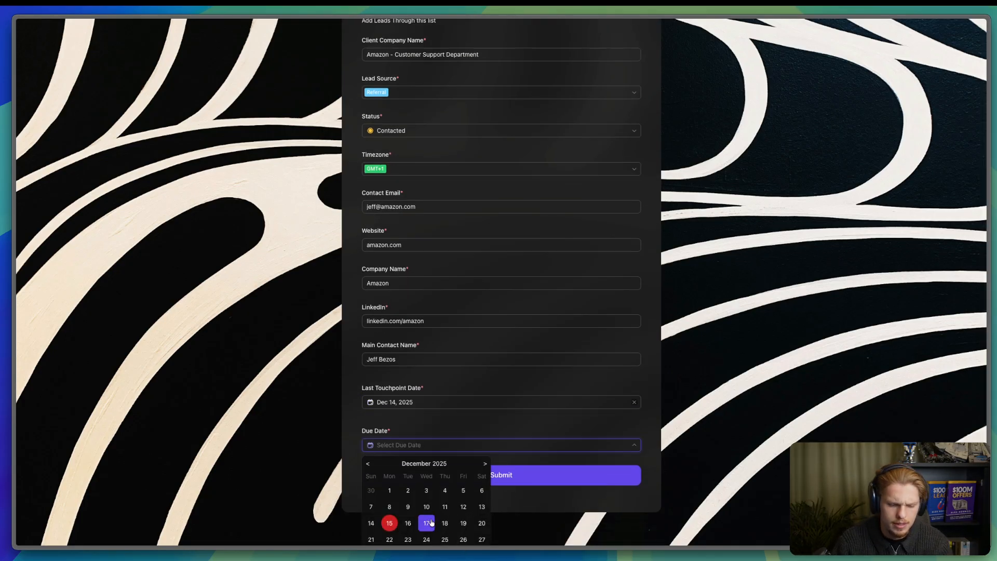
{"action": "left_click", "coordinate": [426, 526]}
{"action": "left_click", "coordinate": [405, 445]}
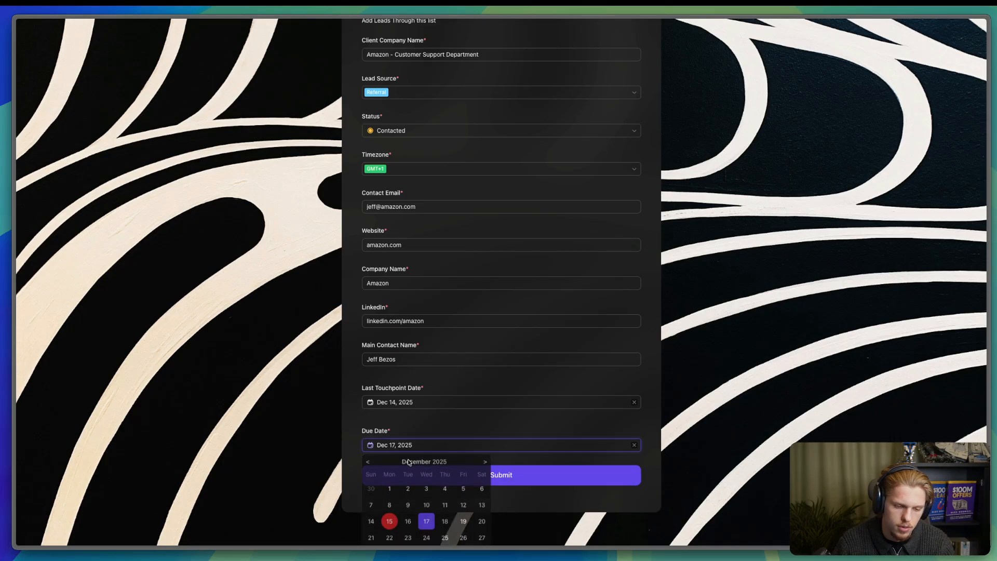
{"action": "left_click", "coordinate": [463, 523]}
{"action": "scroll", "coordinate": [452, 493], "scroll_direction": "up", "scroll_amount": 2}
{"action": "scroll", "coordinate": [448, 470], "scroll_direction": "down", "scroll_amount": 3}
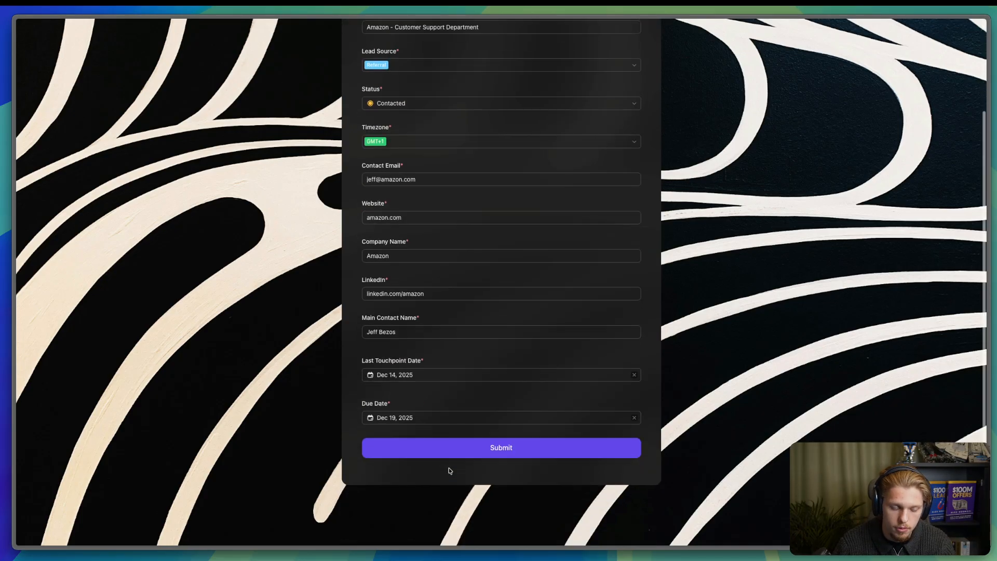
{"action": "left_click", "coordinate": [410, 417]}
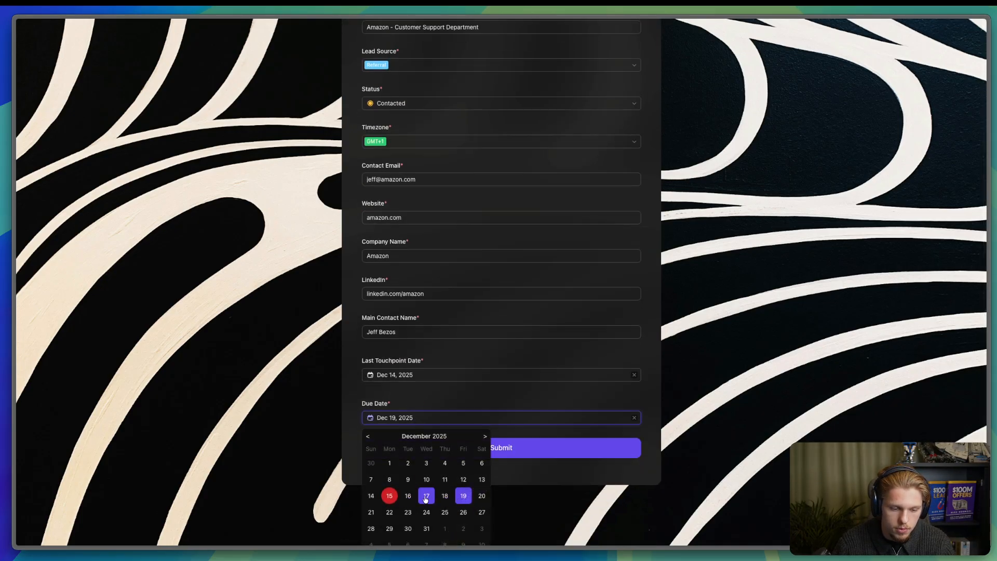
{"action": "left_click", "coordinate": [426, 495]}
- Submit the lead form, reload it empty, and return to the form inside ClickUp
{"action": "left_click", "coordinate": [483, 446]}
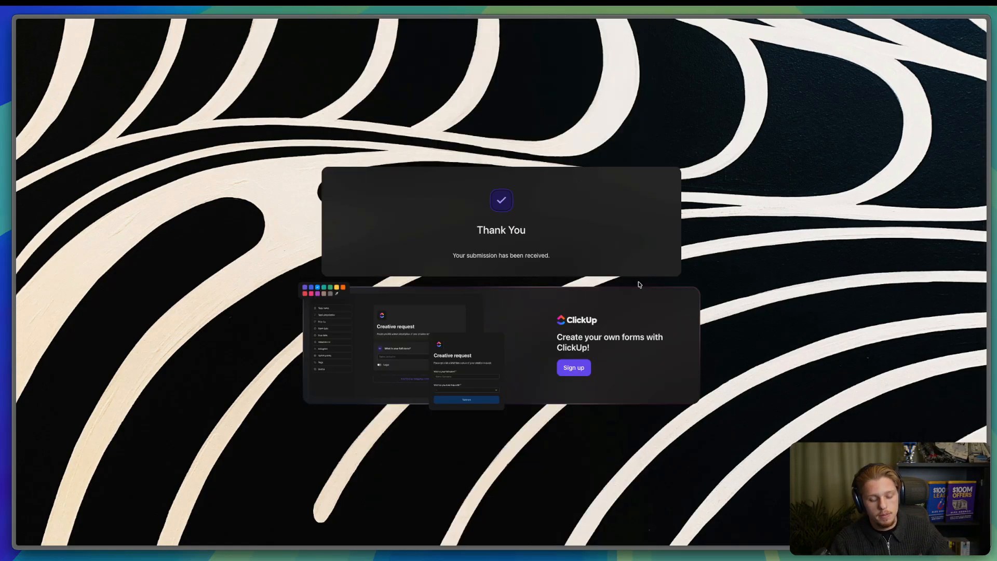
{"action": "key", "text": "super+r"}
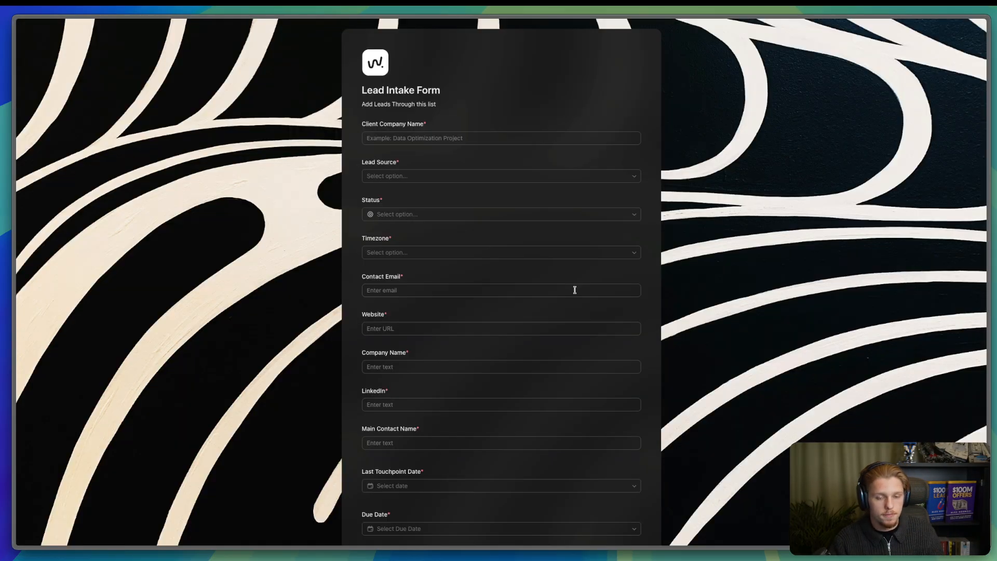
{"action": "mouse_move", "coordinate": [18, 273]}
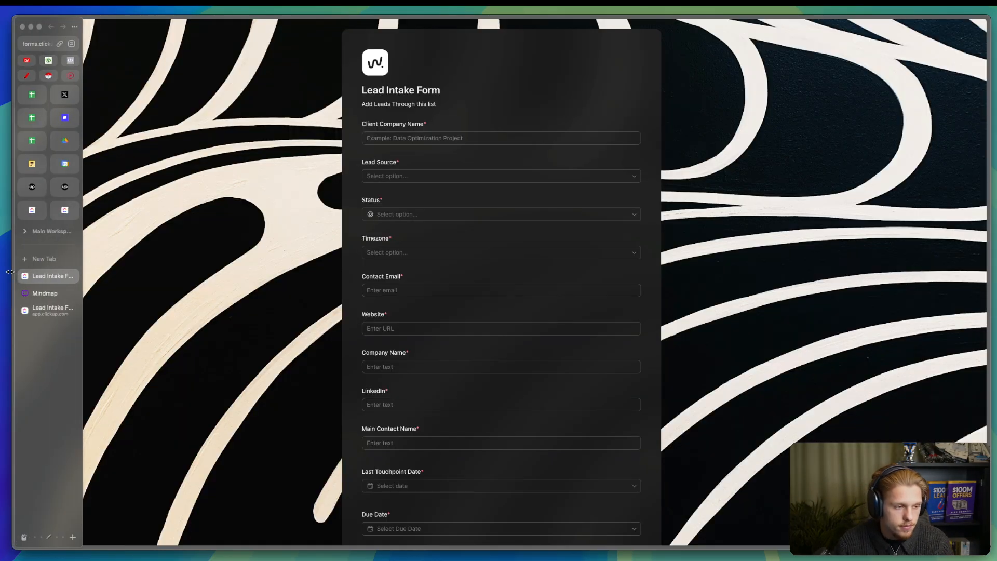
{"action": "left_click", "coordinate": [45, 309]}
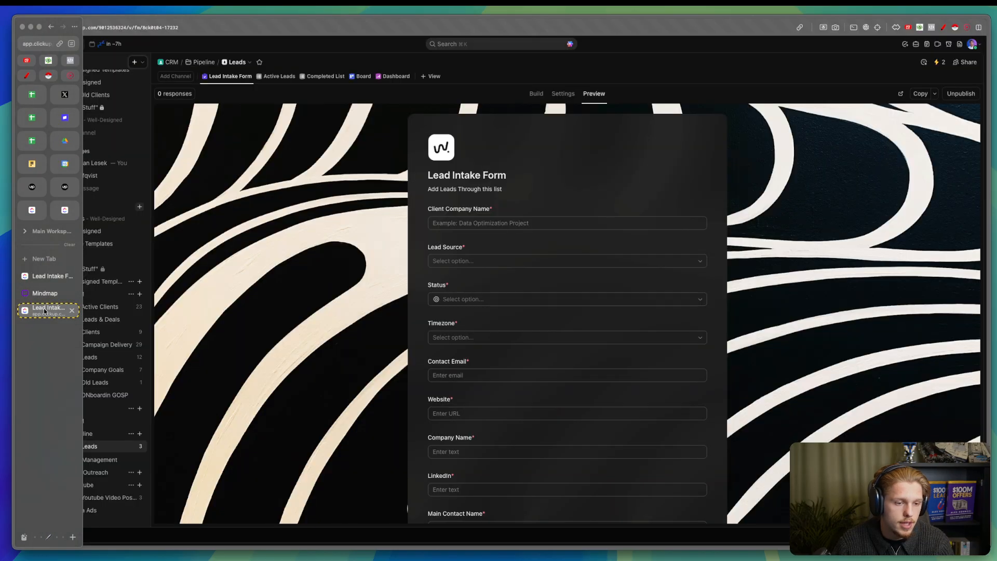
- Assign the Amazon lead to the listed user and check the Lead Intake Form view
{"action": "left_click", "coordinate": [287, 76]}
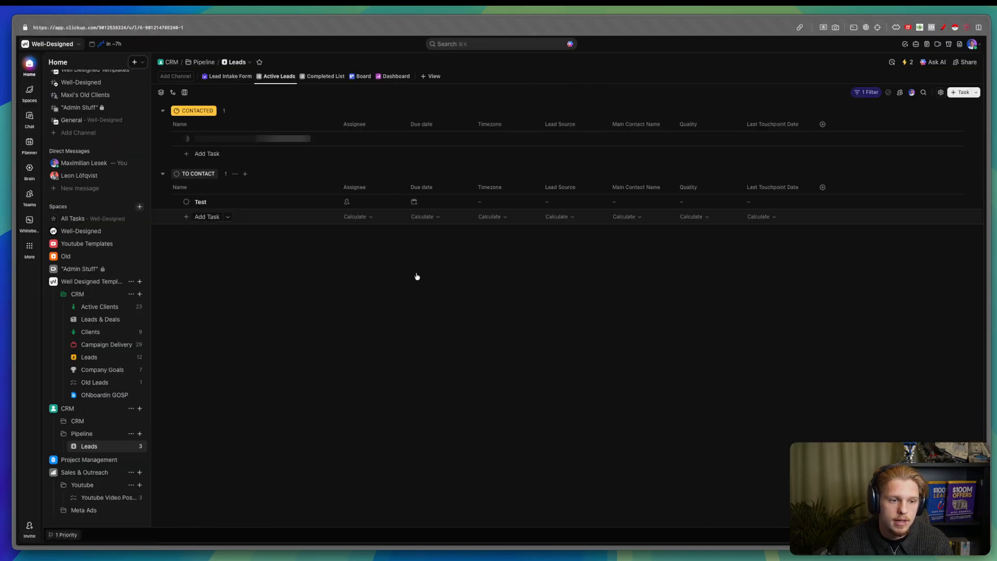
{"action": "left_click", "coordinate": [394, 143]}
{"action": "left_click", "coordinate": [387, 183]}
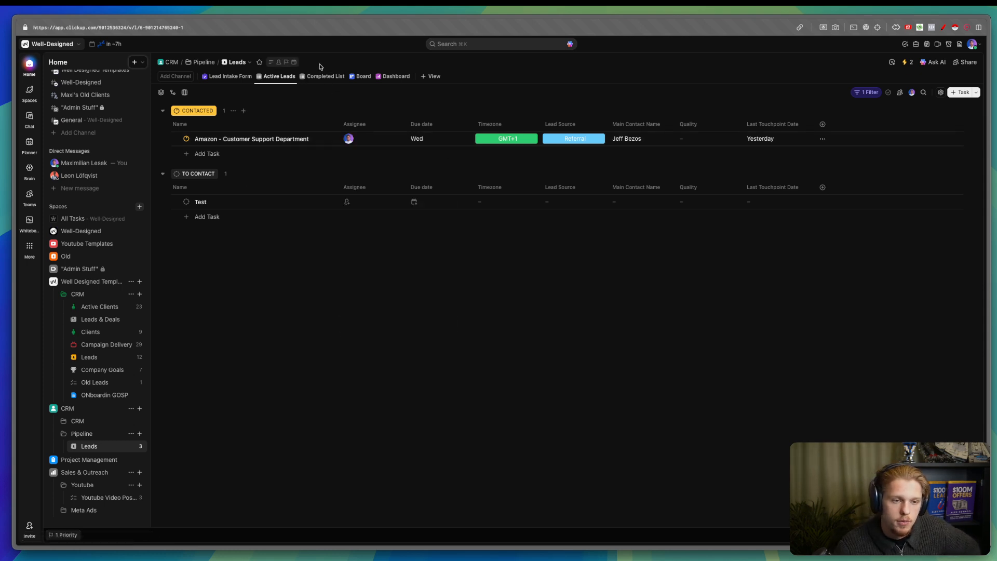
{"action": "left_click", "coordinate": [228, 76]}
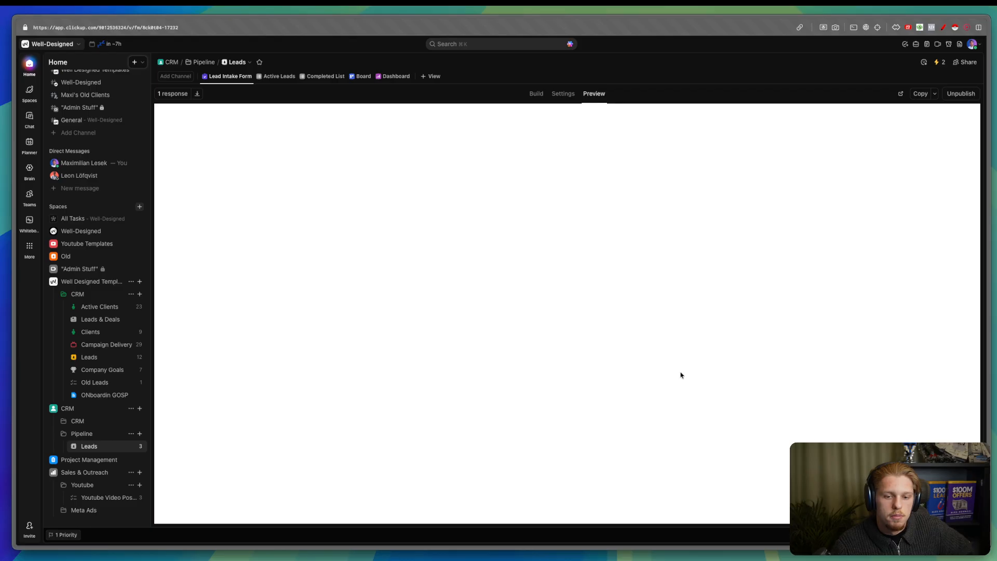
{"action": "scroll", "coordinate": [625, 376], "scroll_direction": "down", "scroll_amount": 5}
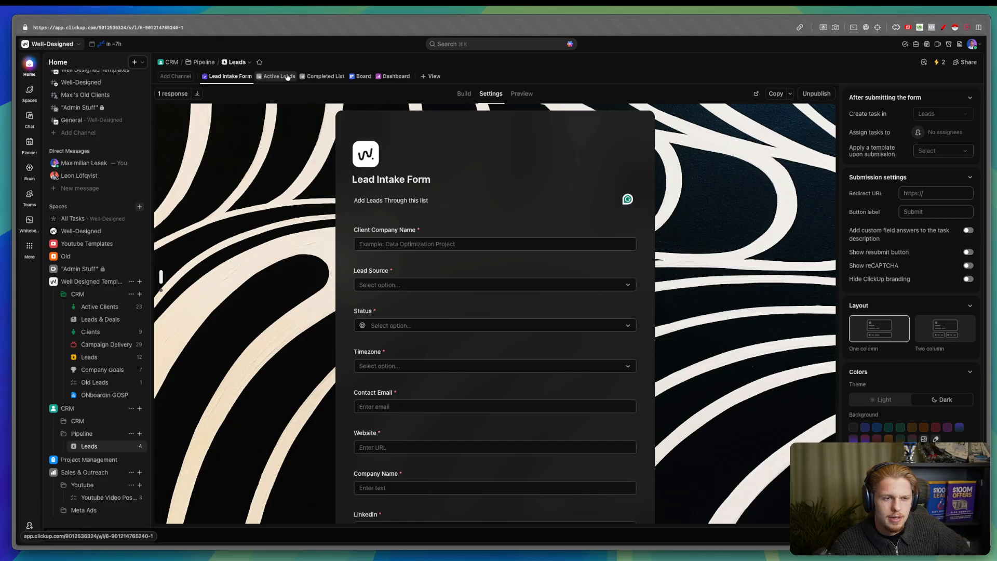
{"action": "left_click", "coordinate": [287, 76]}
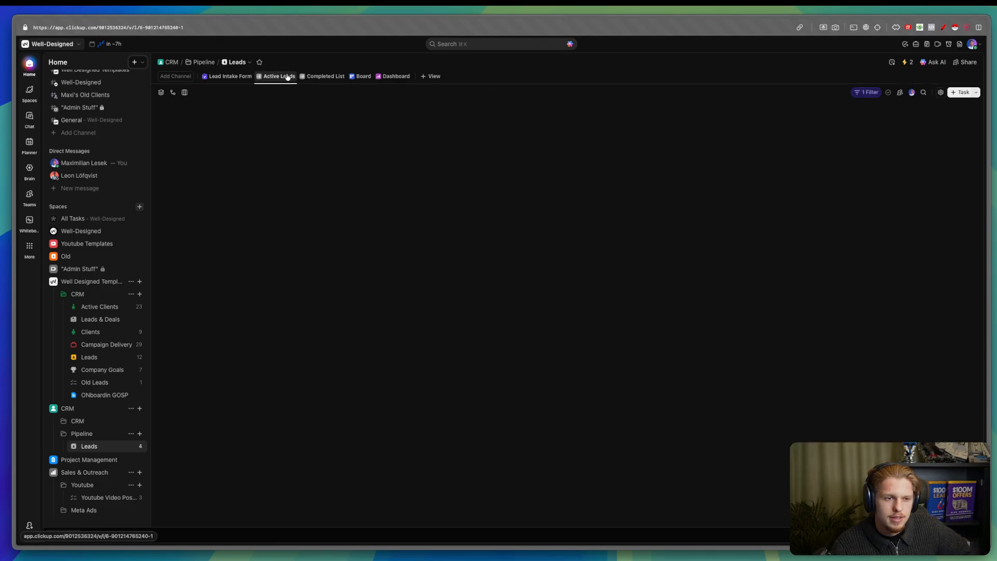
- Hide the Assignee column in Active Leads and open the Amazon - Customer Support Department lead
{"action": "left_click", "coordinate": [375, 125]}
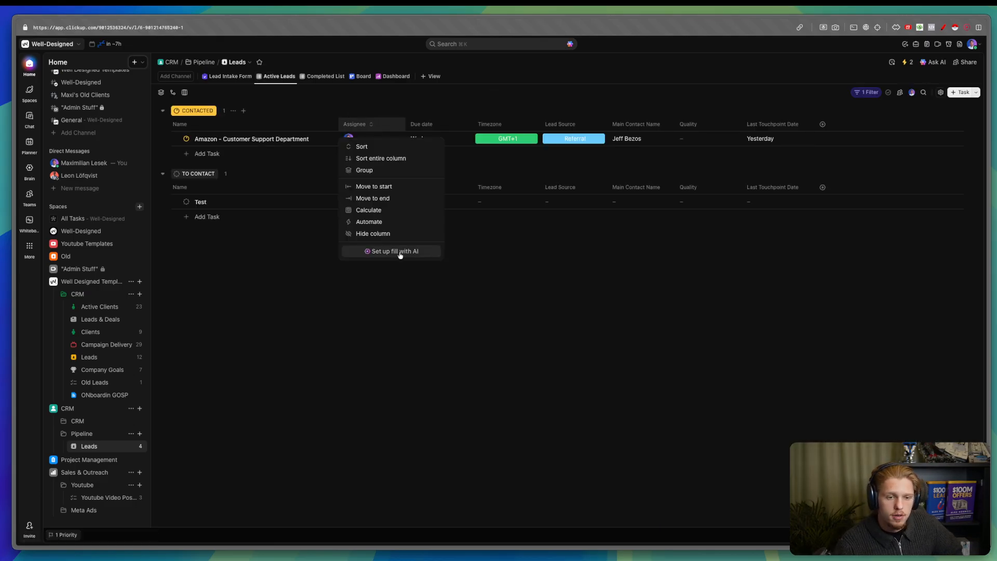
{"action": "left_click", "coordinate": [372, 235]}
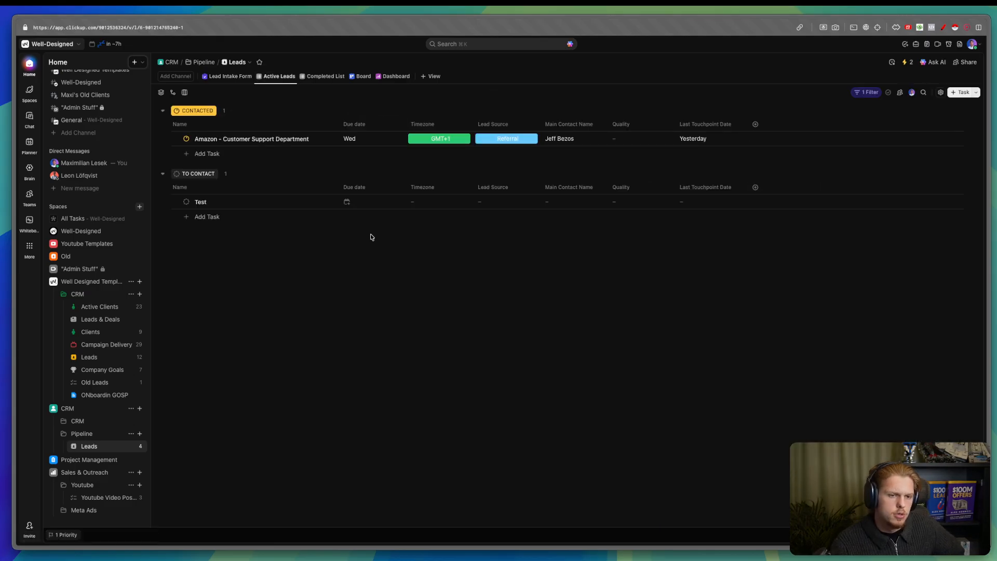
{"action": "left_click", "coordinate": [218, 76]}
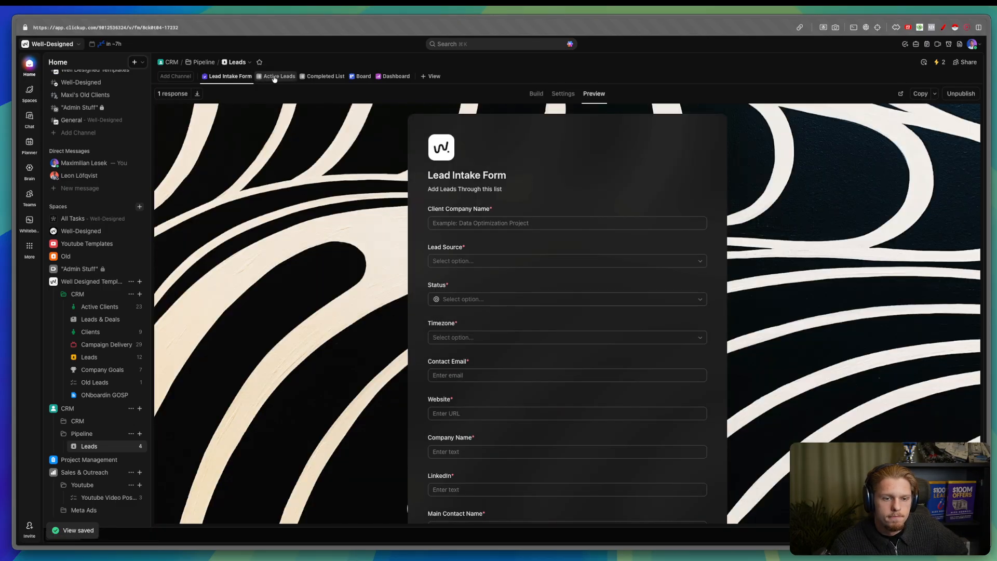
{"action": "left_click", "coordinate": [275, 77]}
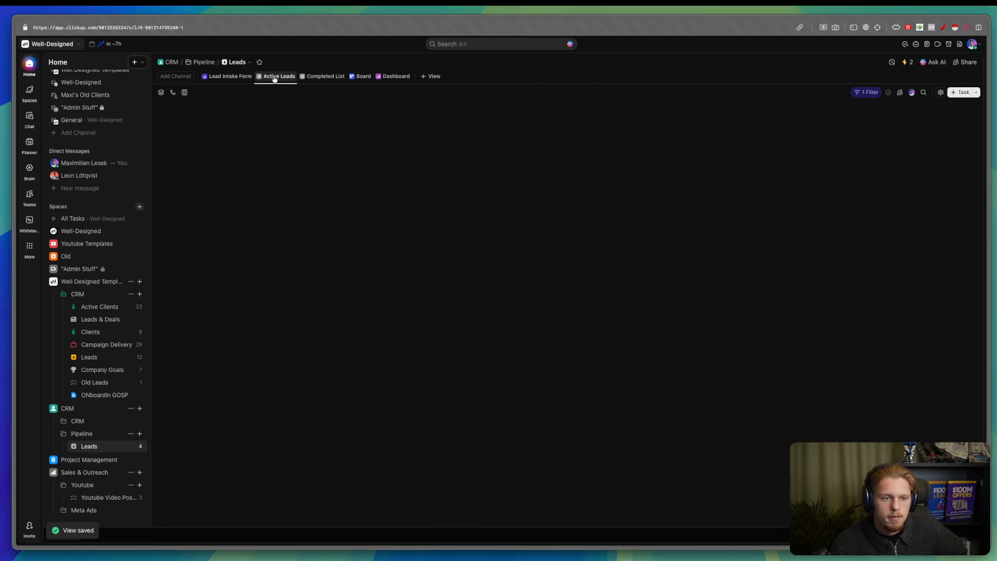
{"action": "left_click", "coordinate": [254, 140]}
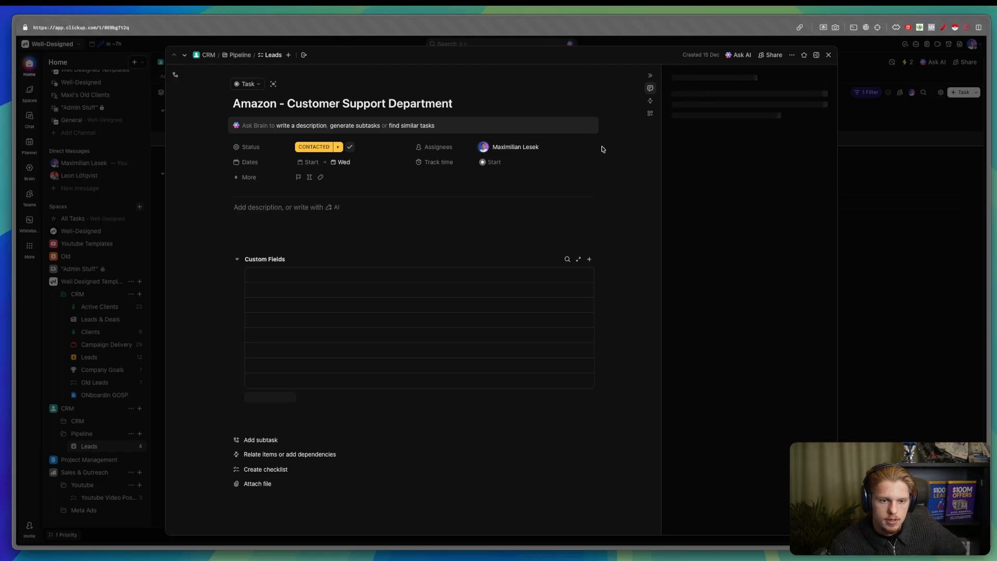
- Close the lead details and move the Last Touchpoint Date column before Quality
{"action": "left_click", "coordinate": [875, 193]}
{"action": "left_click", "coordinate": [874, 192]}
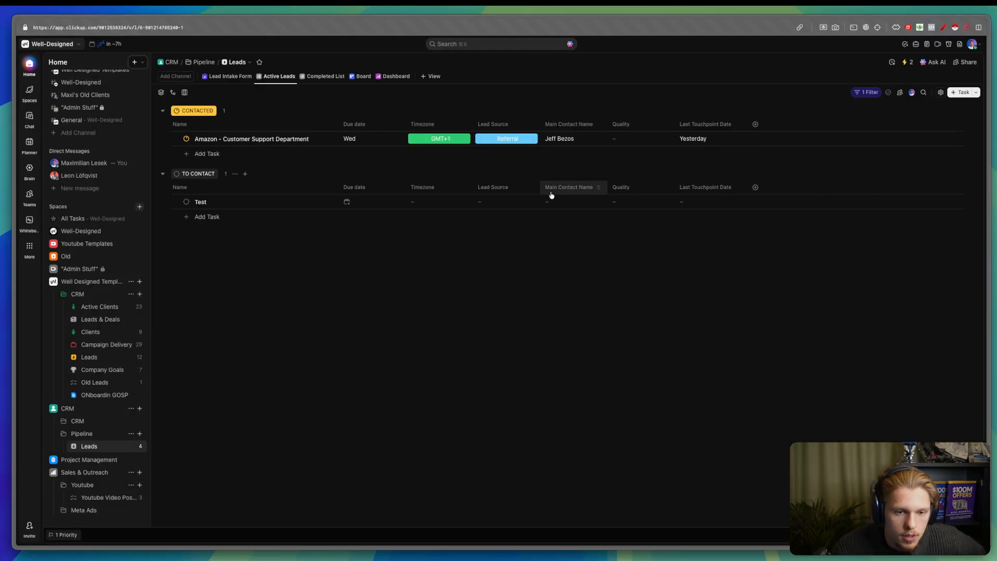
{"action": "left_click_drag", "start_coordinate": [705, 124], "coordinate": [631, 124]}
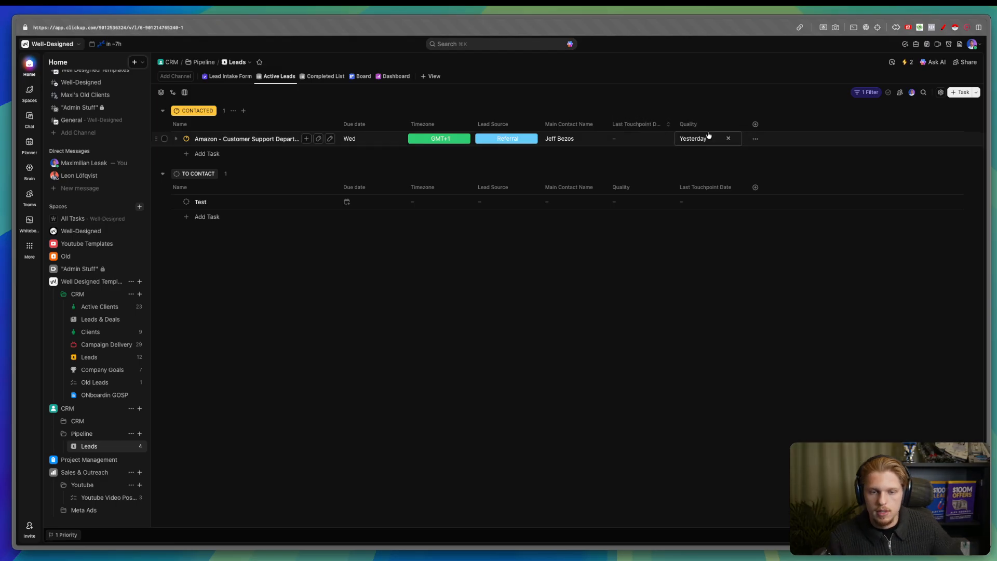
- Leave the Amazon lead's Quality unchanged and set its status to IN CONVERSATION
{"action": "left_click", "coordinate": [705, 141]}
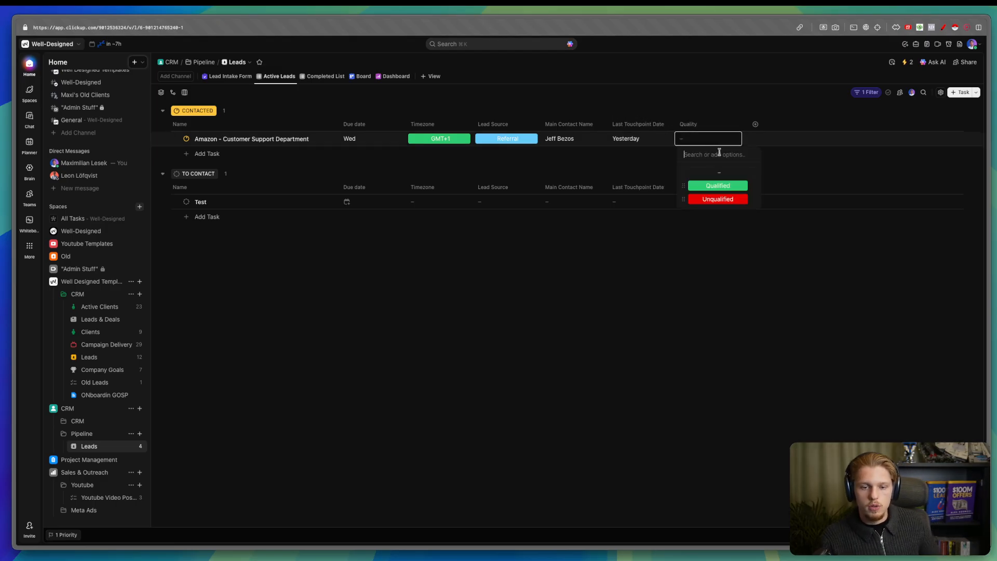
{"action": "left_click", "coordinate": [710, 100]}
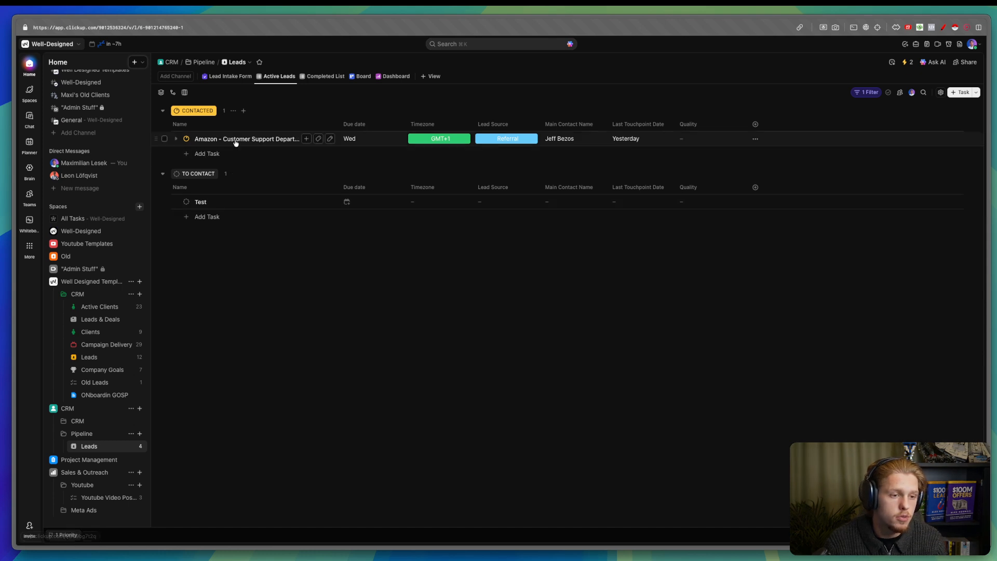
{"action": "left_click", "coordinate": [186, 139]}
{"action": "left_click", "coordinate": [228, 246]}
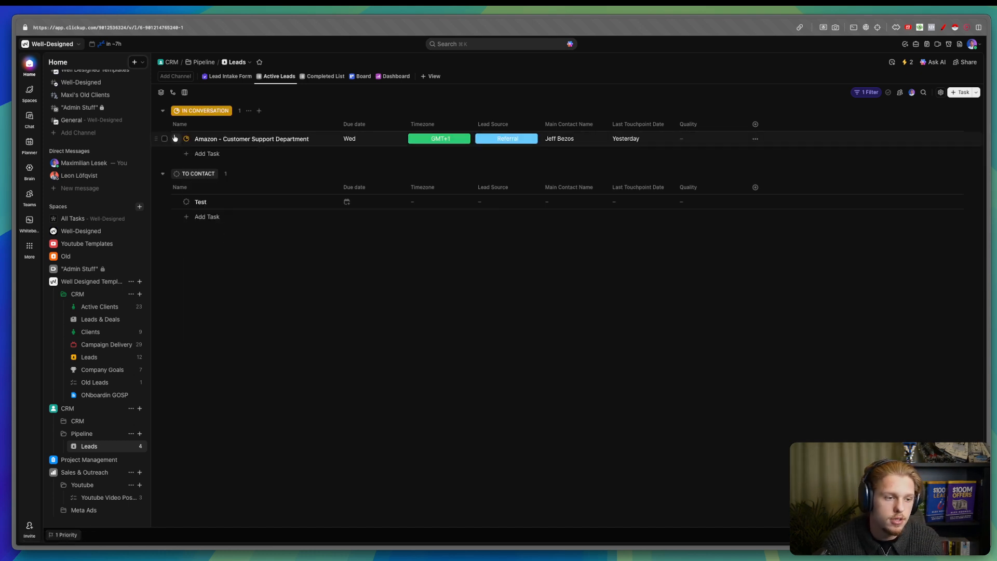
- Create a Website-type field named 'Qwilr Link - Proposal' as a new list column
{"action": "left_click", "coordinate": [745, 127]}
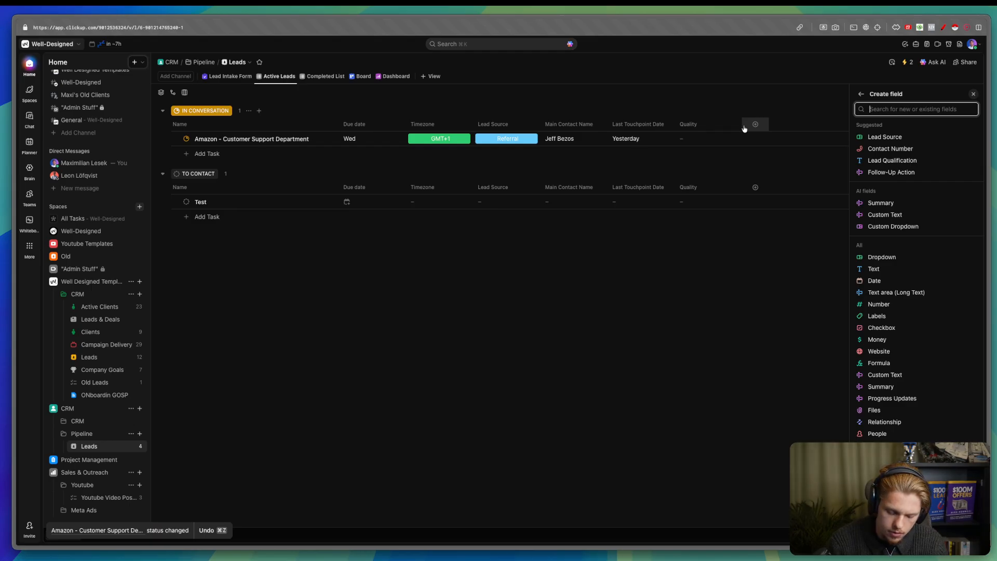
{"action": "type", "text": "url"}
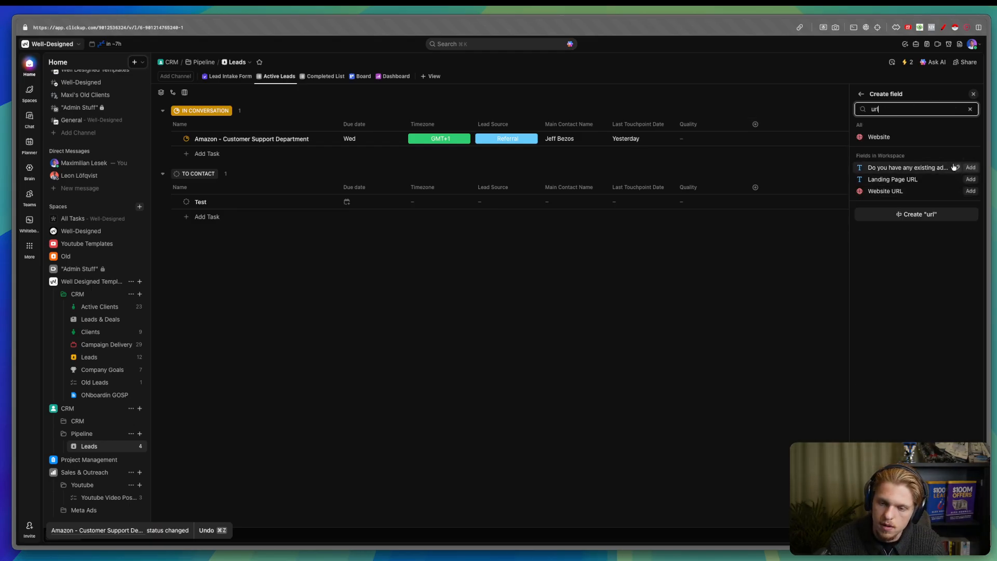
{"action": "key", "text": "BackSpace"}
{"action": "key", "text": "BackSpace"}
{"action": "key", "text": "BackSpace"}
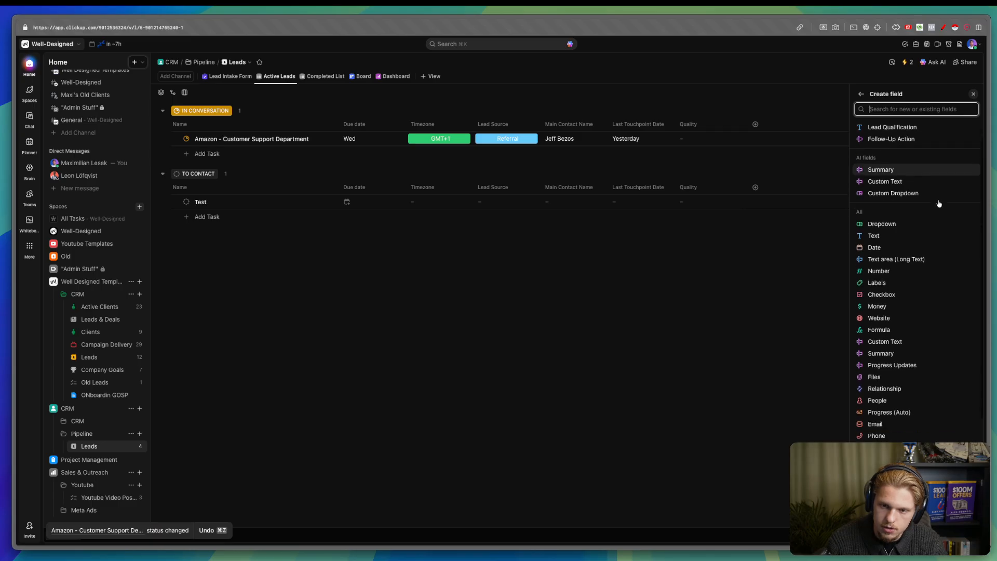
{"action": "type", "text": "web"}
{"action": "left_click", "coordinate": [904, 136]}
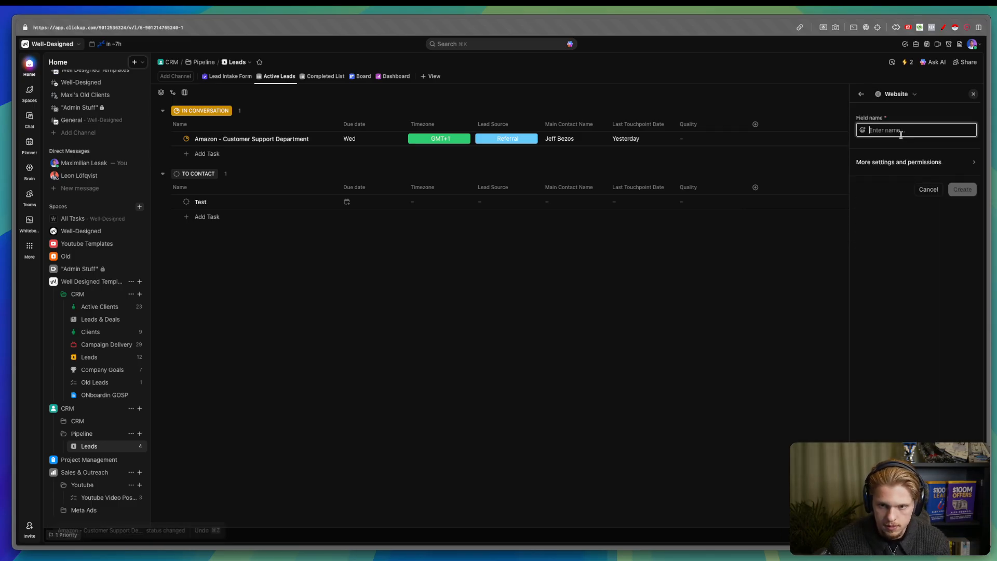
{"action": "type", "text": "Qwilr L"}
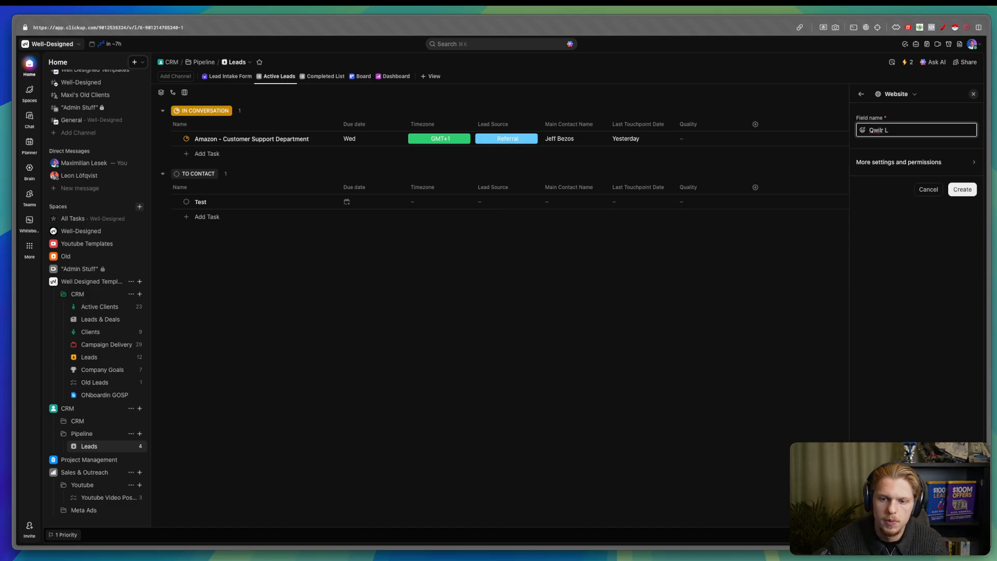
{"action": "type", "text": "ink - Proposal"}
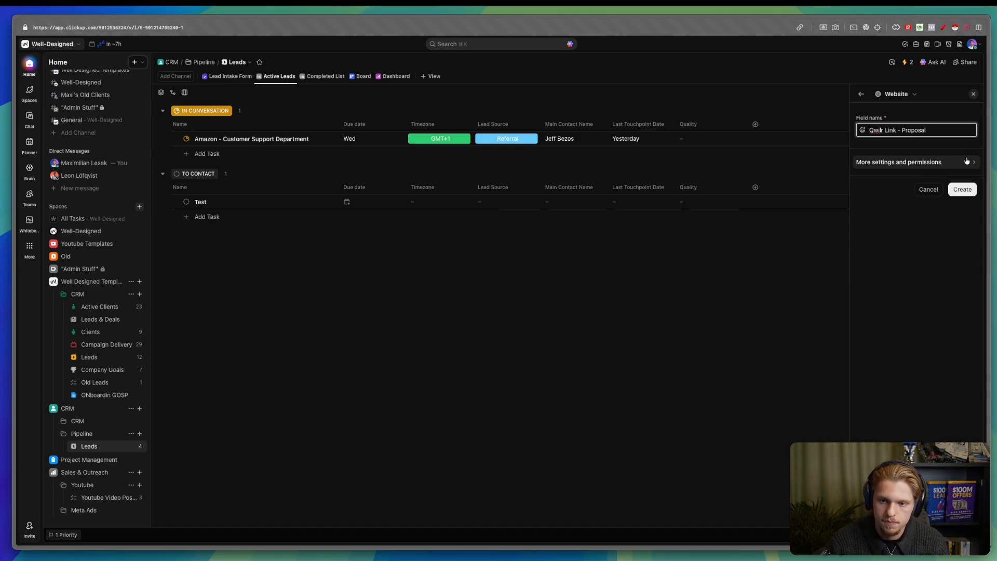
{"action": "left_click", "coordinate": [961, 191]}
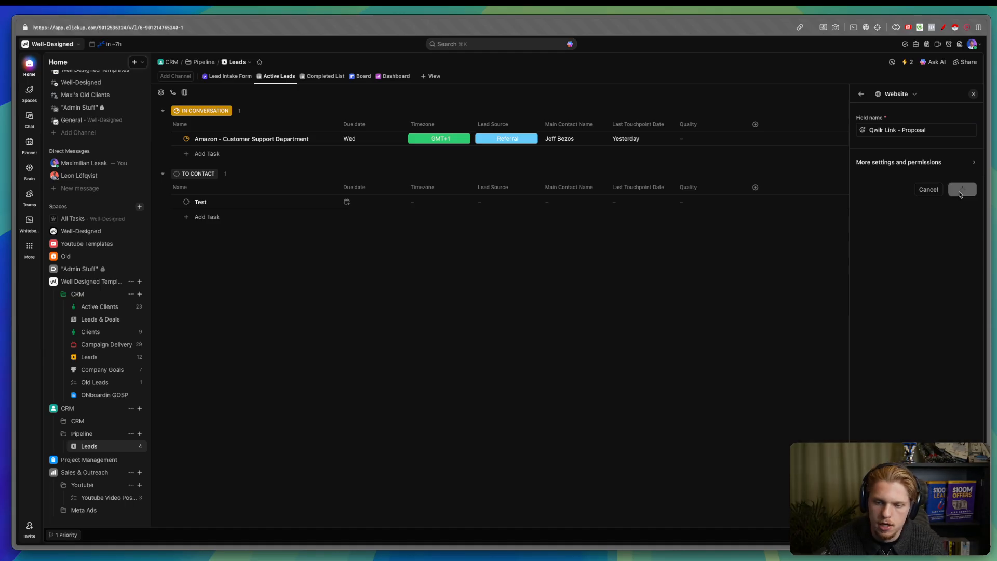
- Check the Qwilr Link column options and the Amazon lead's status menu, leaving both unchanged
{"action": "left_click", "coordinate": [787, 125]}
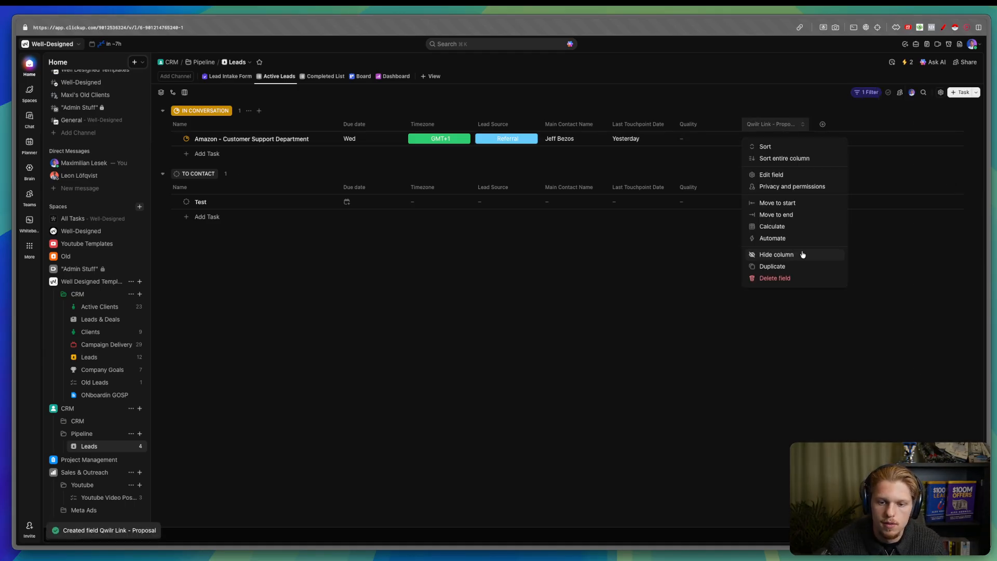
{"action": "left_click", "coordinate": [885, 238]}
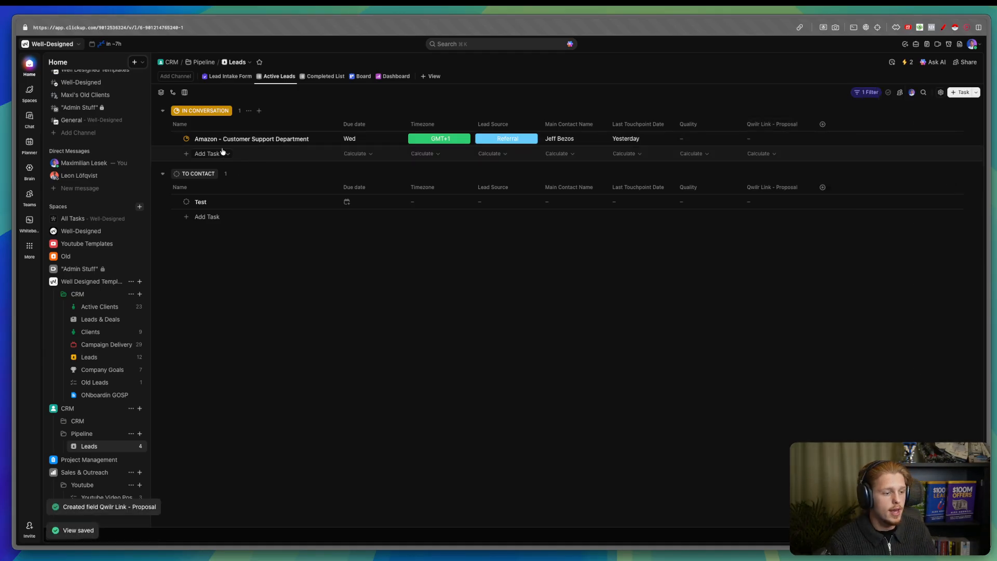
{"action": "left_click", "coordinate": [182, 138]}
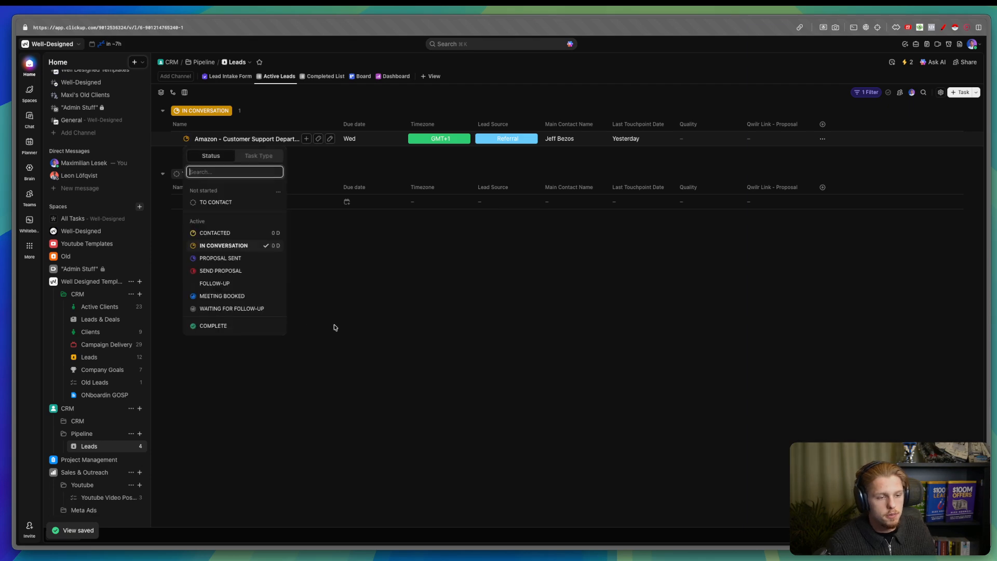
{"action": "left_click", "coordinate": [357, 329]}
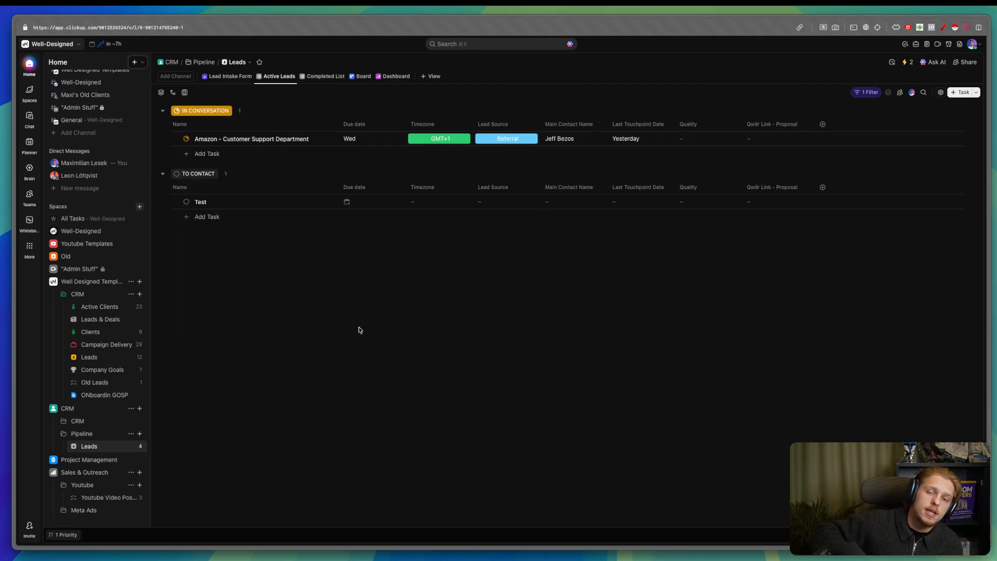
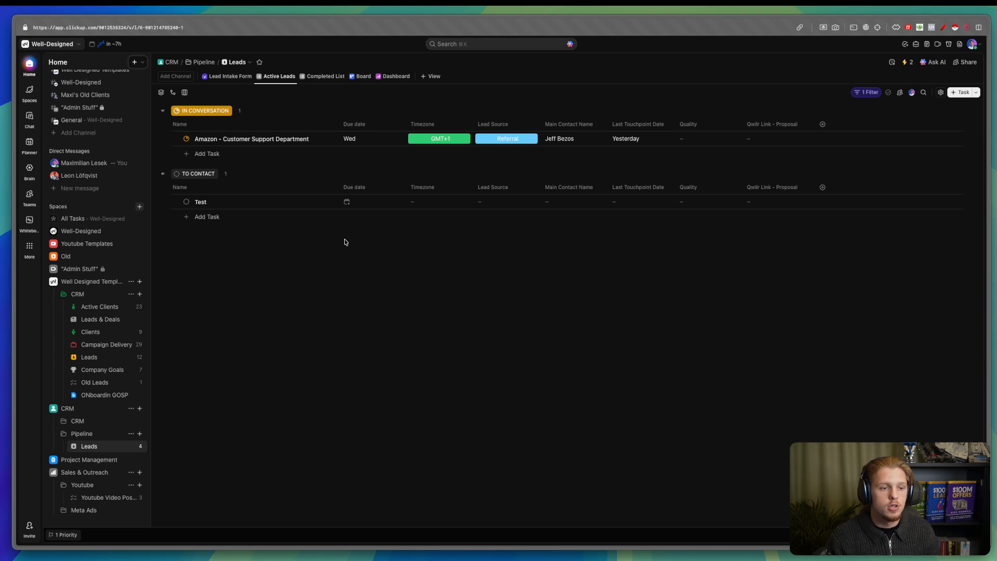
- Start a new Leads automation triggered when a status changes to WON
{"action": "left_click", "coordinate": [64, 421]}
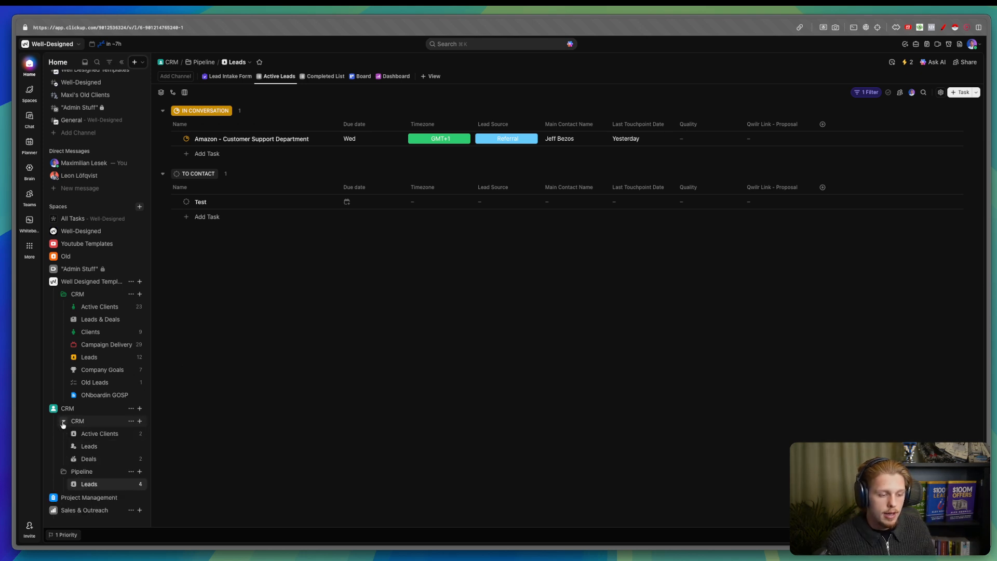
{"action": "left_click", "coordinate": [907, 62]}
{"action": "left_click", "coordinate": [868, 316]}
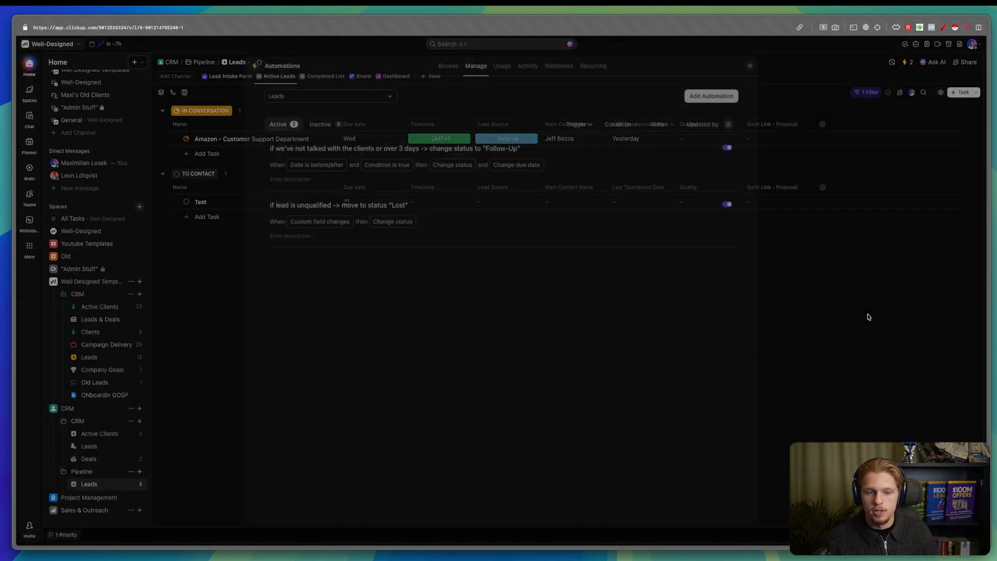
{"action": "left_click", "coordinate": [696, 94]}
{"action": "left_click", "coordinate": [351, 151]}
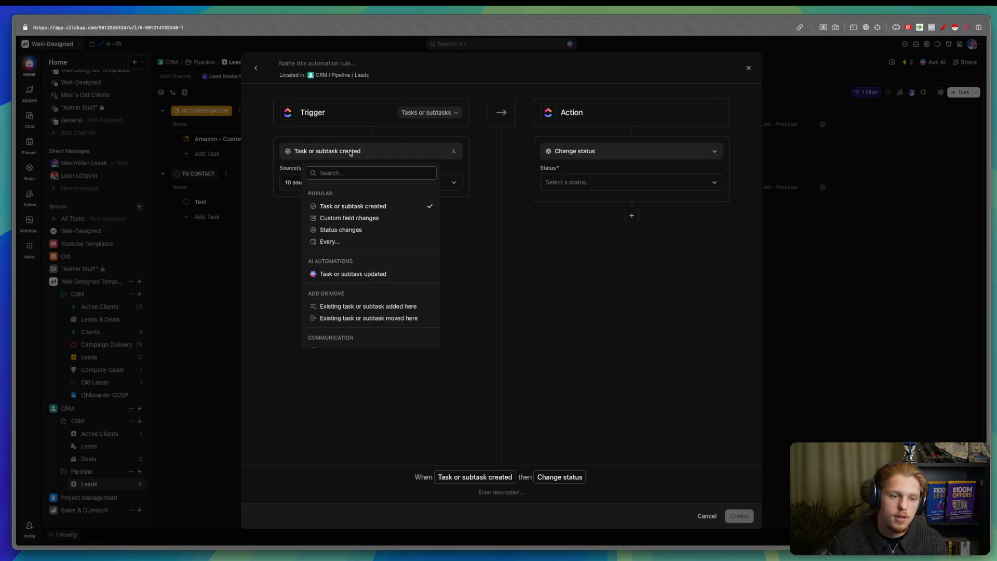
{"action": "left_click", "coordinate": [347, 230]}
{"action": "left_click", "coordinate": [329, 183]}
{"action": "left_click", "coordinate": [472, 267]}
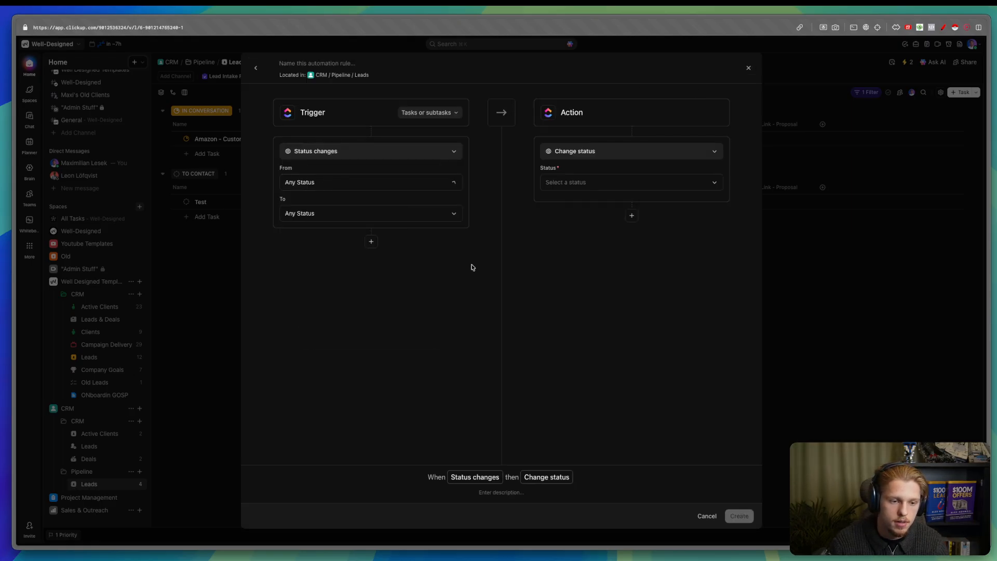
{"action": "left_click", "coordinate": [445, 215]}
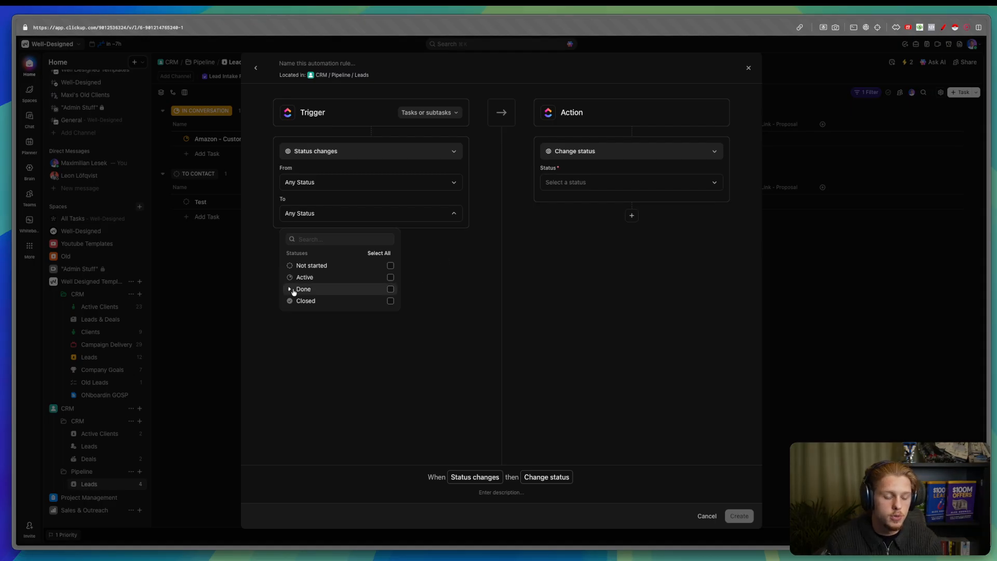
{"action": "left_click", "coordinate": [304, 289]}
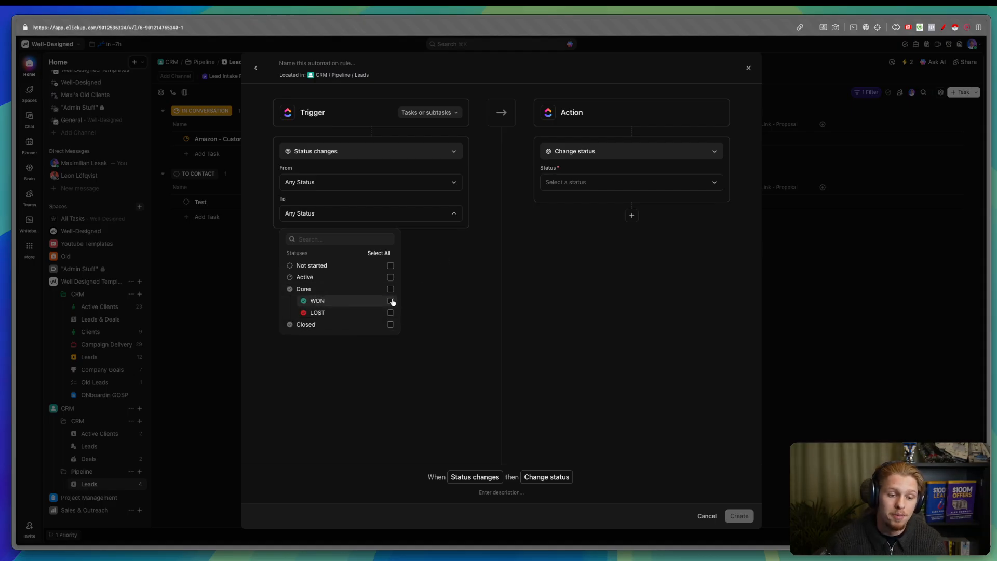
{"action": "left_click", "coordinate": [392, 301]}
- Add a Move to list action targeting CRM's Active Clients list and create the automation
{"action": "left_click", "coordinate": [591, 156]}
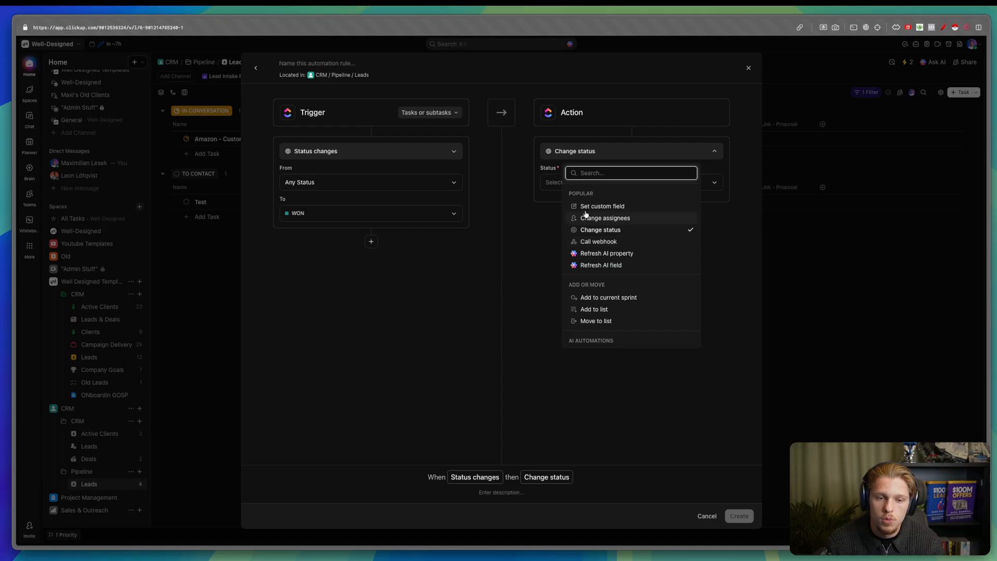
{"action": "scroll", "coordinate": [623, 265], "scroll_direction": "down", "scroll_amount": 5}
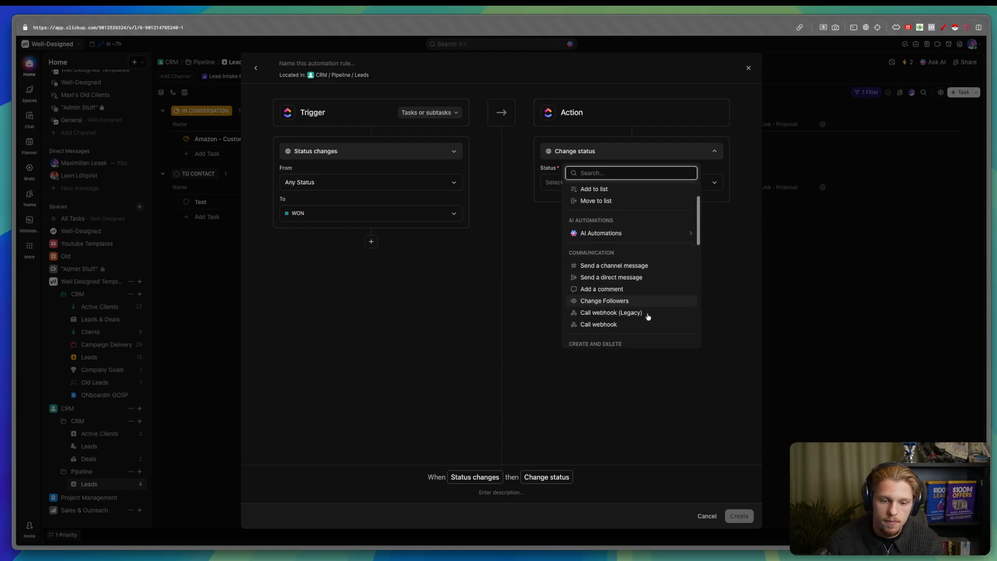
{"action": "type", "text": "move"}
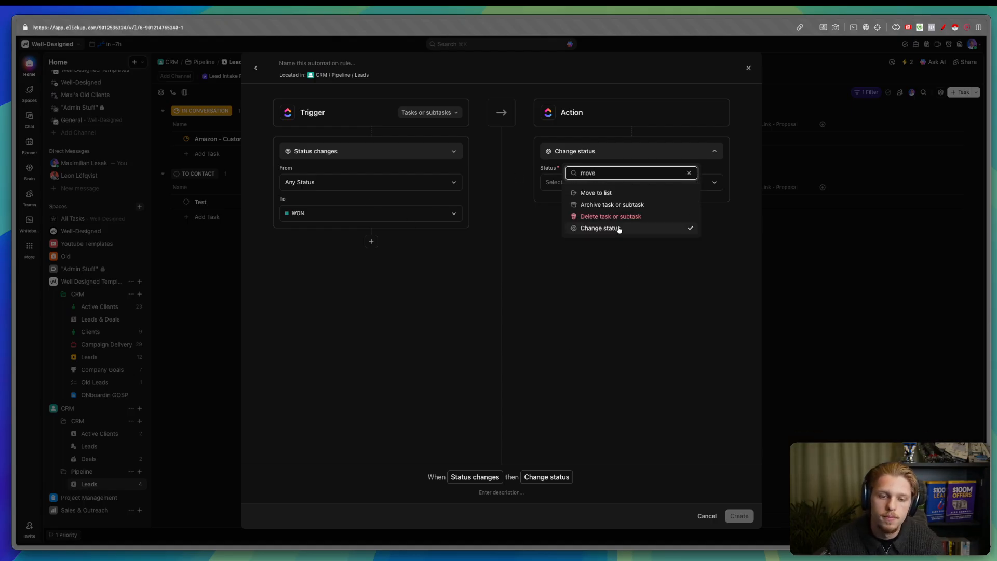
{"action": "left_click", "coordinate": [596, 193]}
{"action": "left_click", "coordinate": [590, 182]}
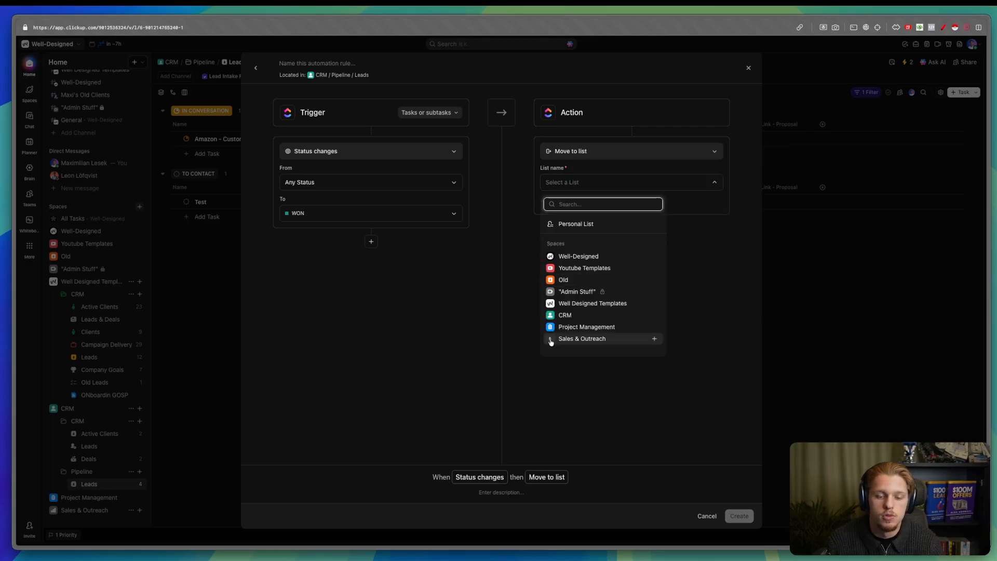
{"action": "left_click", "coordinate": [551, 315]}
{"action": "left_click", "coordinate": [557, 327]}
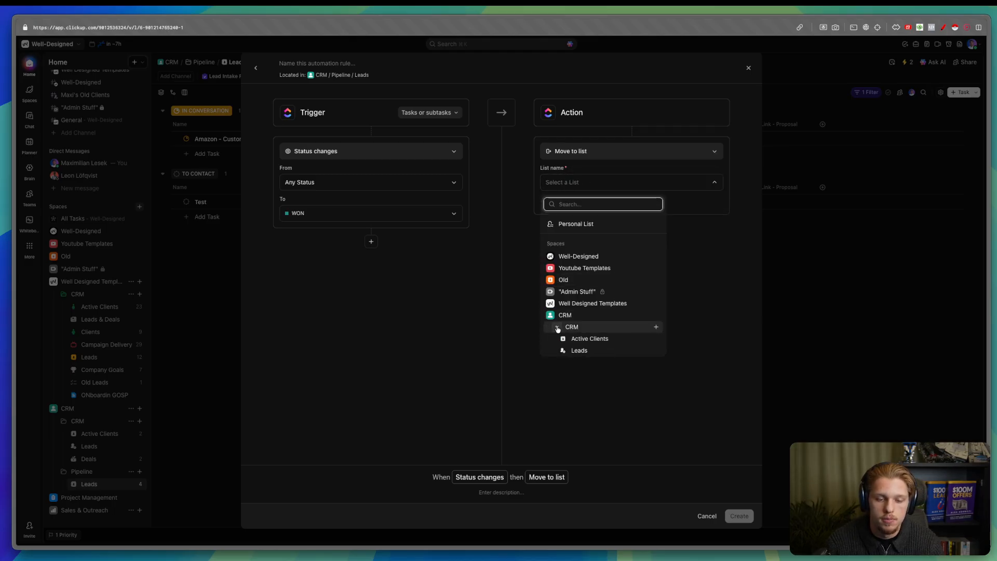
{"action": "left_click", "coordinate": [585, 342]}
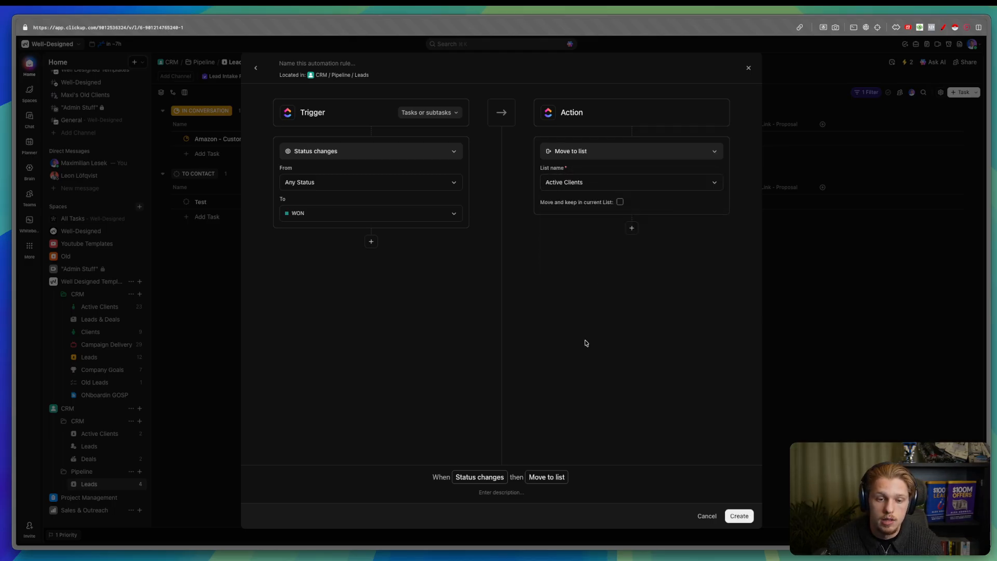
{"action": "left_click", "coordinate": [739, 516]}
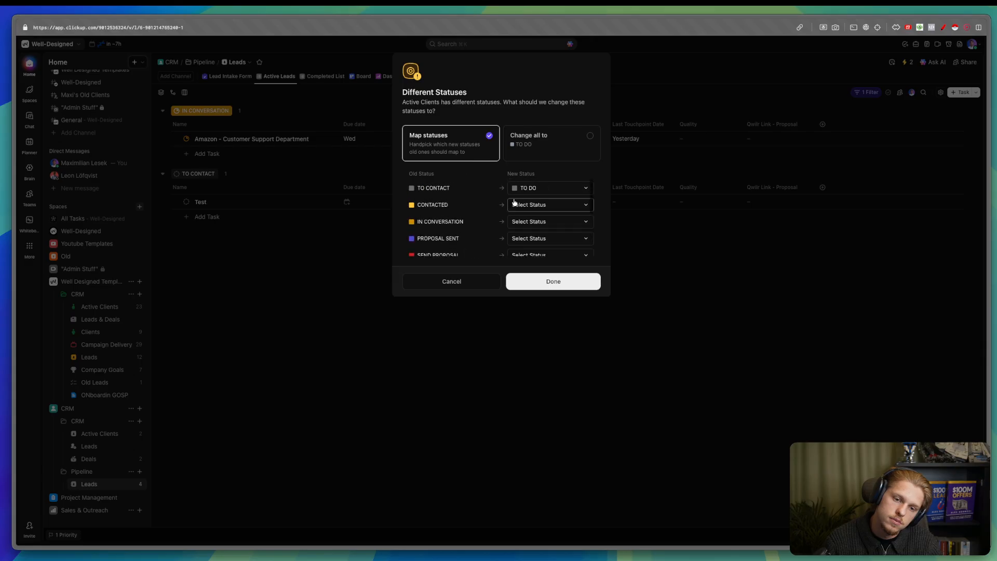
- Map the LOST status to TO DO in the status-mapping dialog
{"action": "left_click", "coordinate": [528, 206]}
{"action": "scroll", "coordinate": [514, 210], "scroll_direction": "down", "scroll_amount": 5}
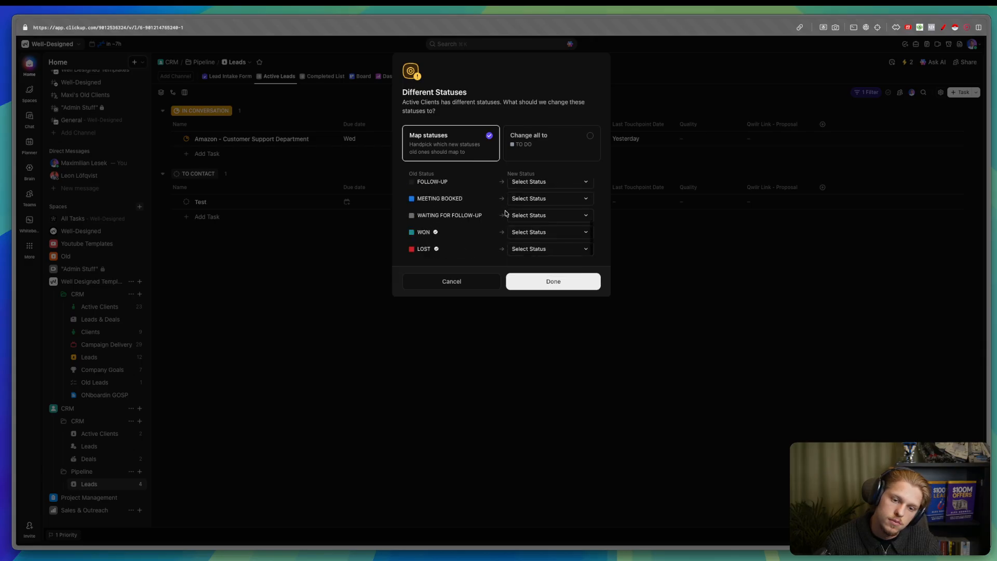
{"action": "scroll", "coordinate": [504, 213], "scroll_direction": "up", "scroll_amount": 5}
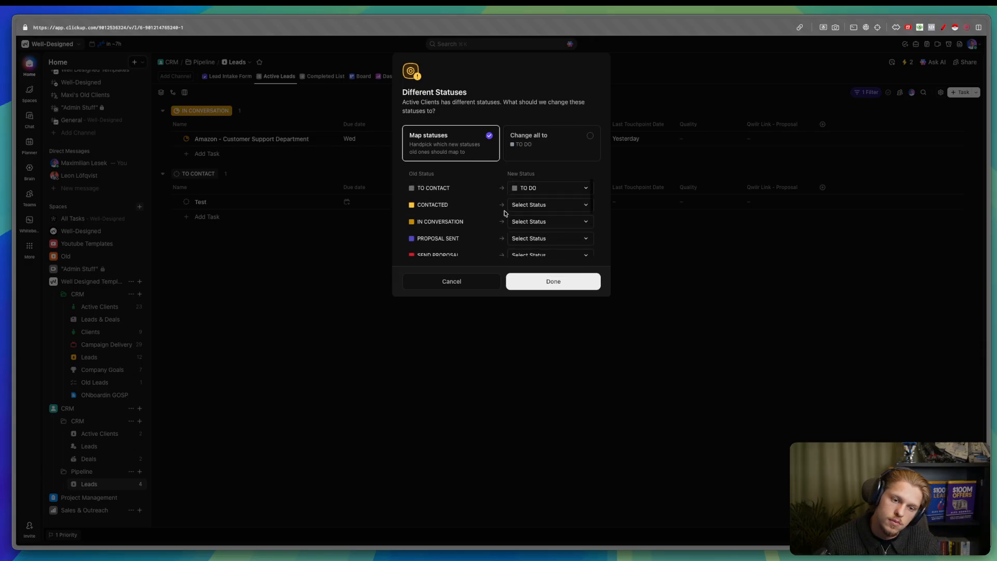
{"action": "scroll", "coordinate": [504, 213], "scroll_direction": "down", "scroll_amount": 3}
{"action": "scroll", "coordinate": [505, 213], "scroll_direction": "down", "scroll_amount": 2}
{"action": "left_click", "coordinate": [549, 248]}
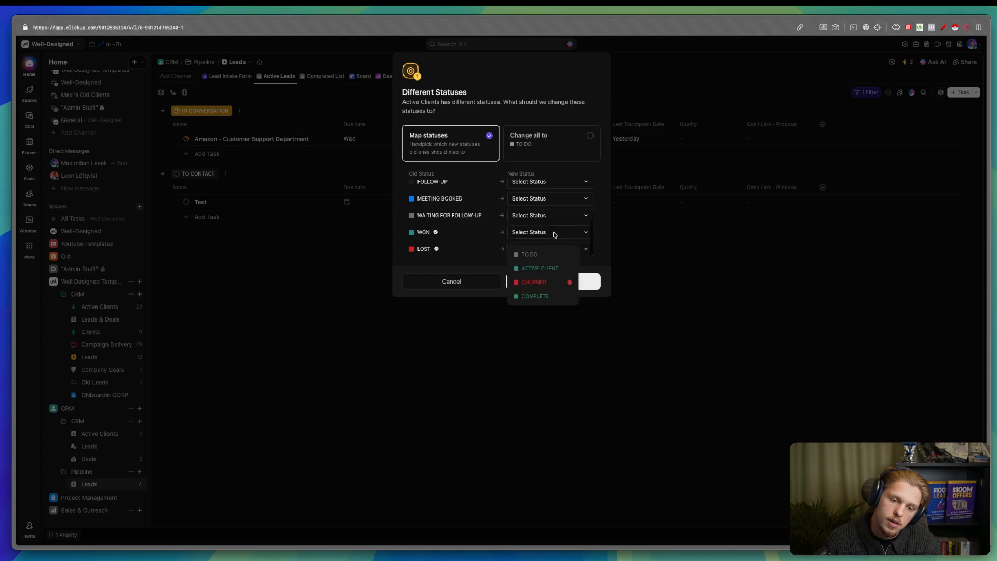
{"action": "left_click", "coordinate": [548, 267]}
{"action": "scroll", "coordinate": [499, 229], "scroll_direction": "up", "scroll_amount": 5}
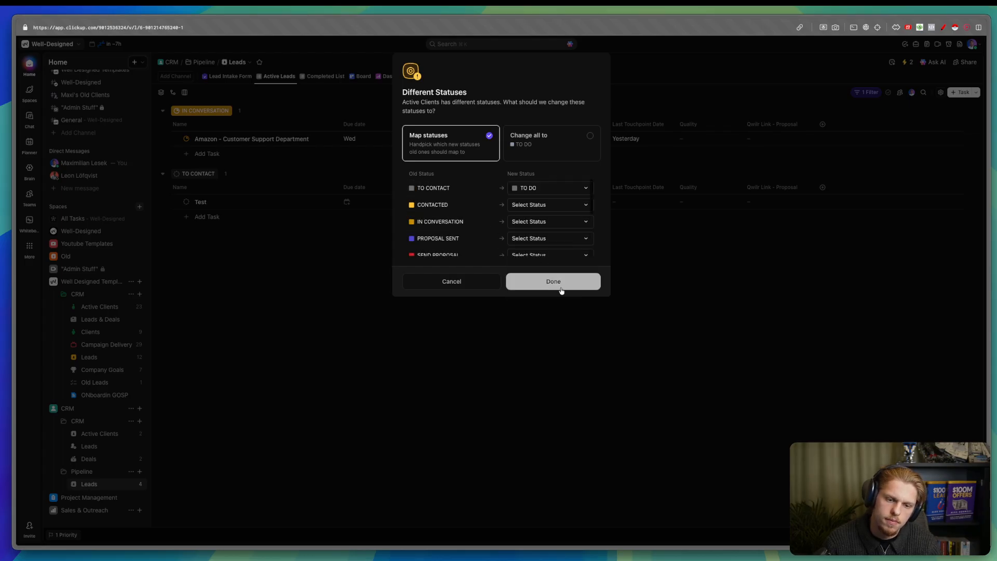
{"action": "left_click", "coordinate": [561, 287]}
{"action": "scroll", "coordinate": [529, 239], "scroll_direction": "down", "scroll_amount": 5}
{"action": "left_click", "coordinate": [529, 248]}
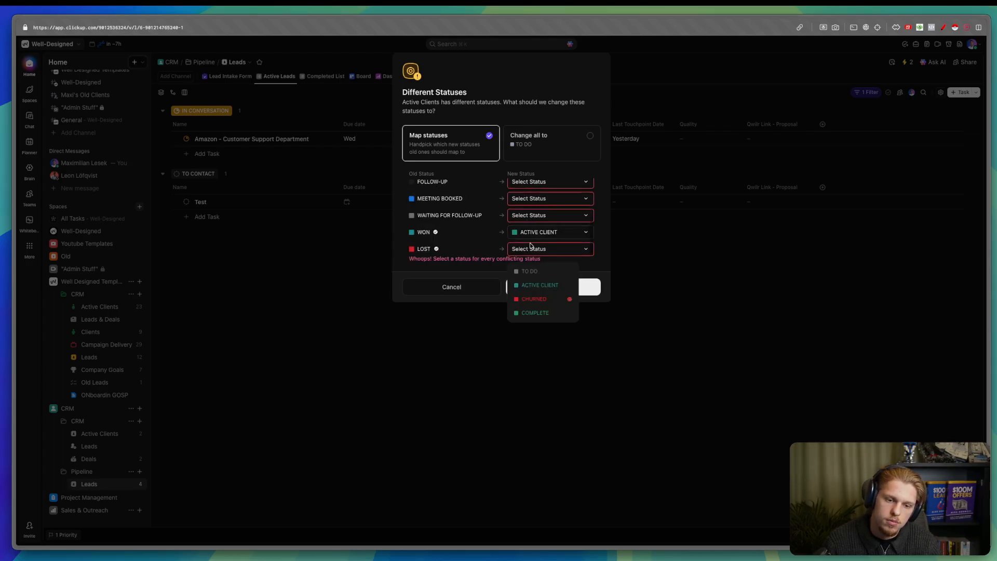
{"action": "left_click", "coordinate": [537, 271]}
- Map WON to ACTIVE CLIENT, and WAITING FOR FOLLOW-UP, MEETING BOOKED and FOLLOW-UP to TO DO
{"action": "left_click", "coordinate": [540, 232]}
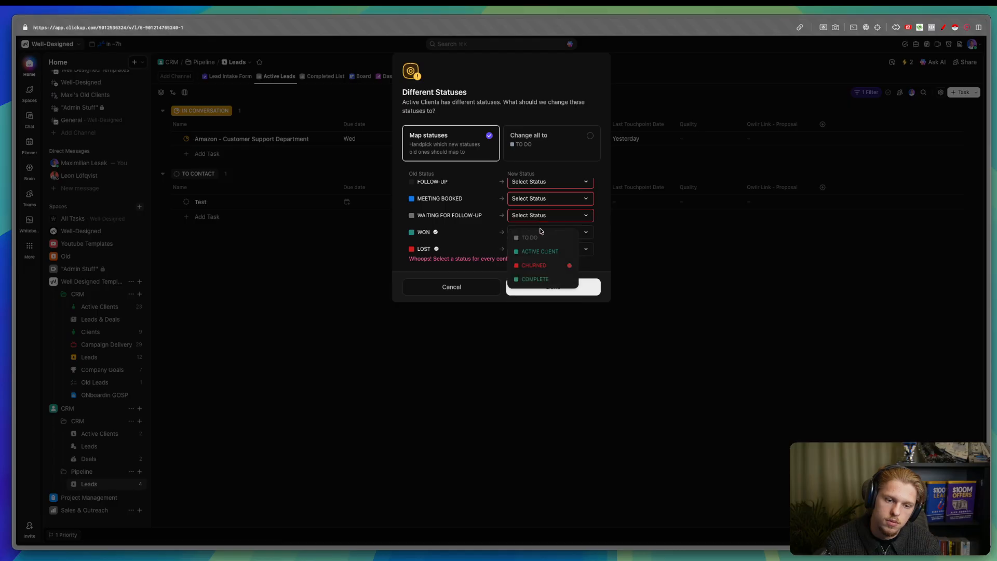
{"action": "left_click", "coordinate": [540, 251]}
{"action": "left_click", "coordinate": [519, 215]}
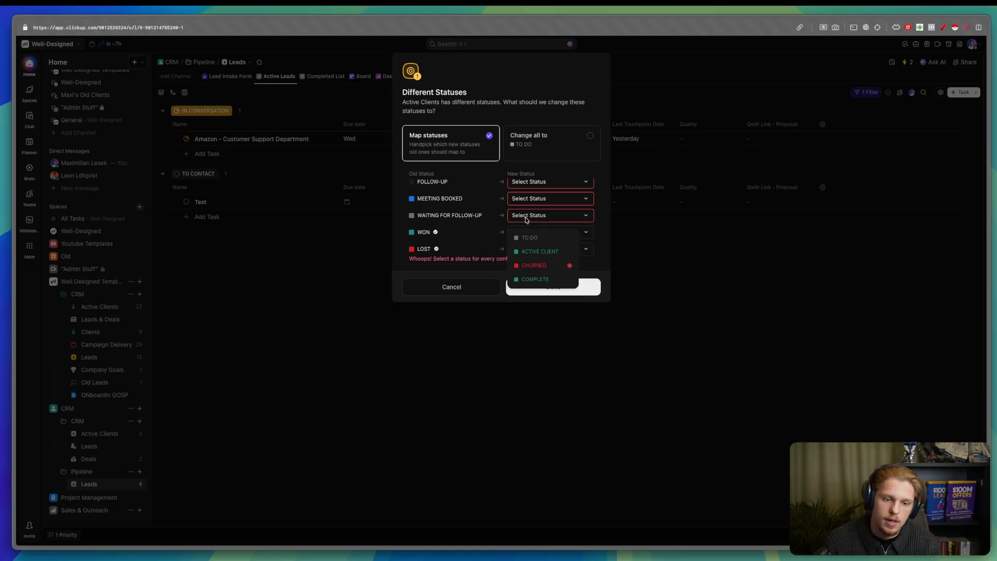
{"action": "left_click", "coordinate": [523, 227]}
{"action": "left_click", "coordinate": [529, 199]}
{"action": "left_click", "coordinate": [530, 210]}
{"action": "left_click", "coordinate": [530, 181]}
{"action": "left_click", "coordinate": [530, 193]}
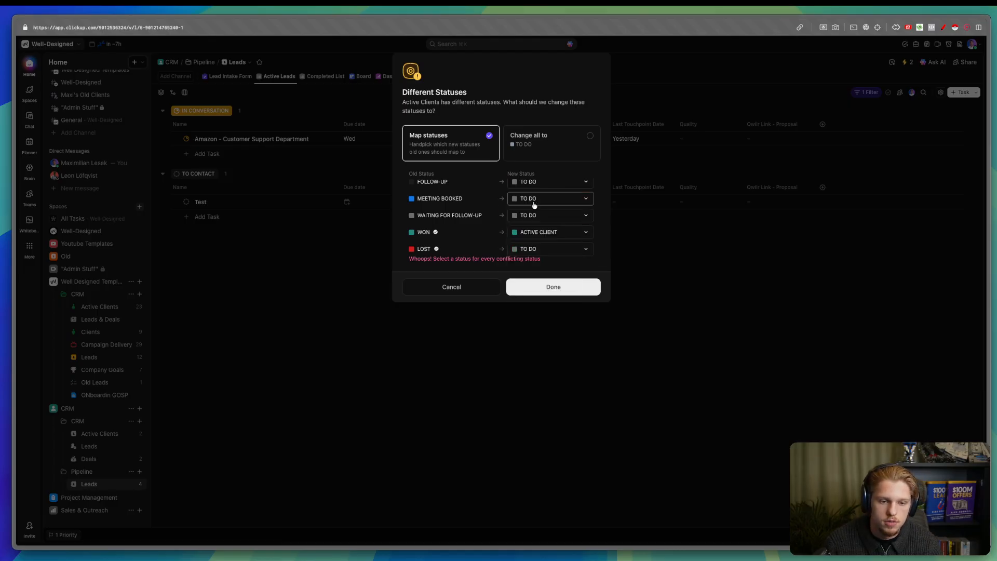
- Map SEND PROPOSAL, PROPOSAL SENT and CONTACTED to TO DO and confirm the mapping
{"action": "scroll", "coordinate": [531, 209], "scroll_direction": "up", "scroll_amount": 2}
{"action": "left_click", "coordinate": [531, 210]}
{"action": "left_click", "coordinate": [529, 227]}
{"action": "left_click", "coordinate": [533, 194]}
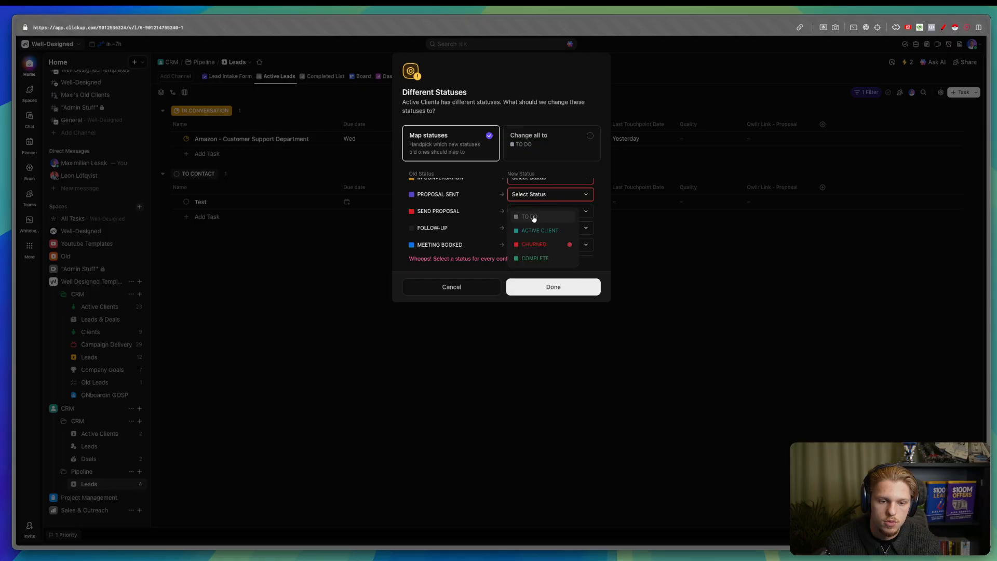
{"action": "left_click", "coordinate": [532, 213]}
{"action": "scroll", "coordinate": [532, 203], "scroll_direction": "up", "scroll_amount": 2}
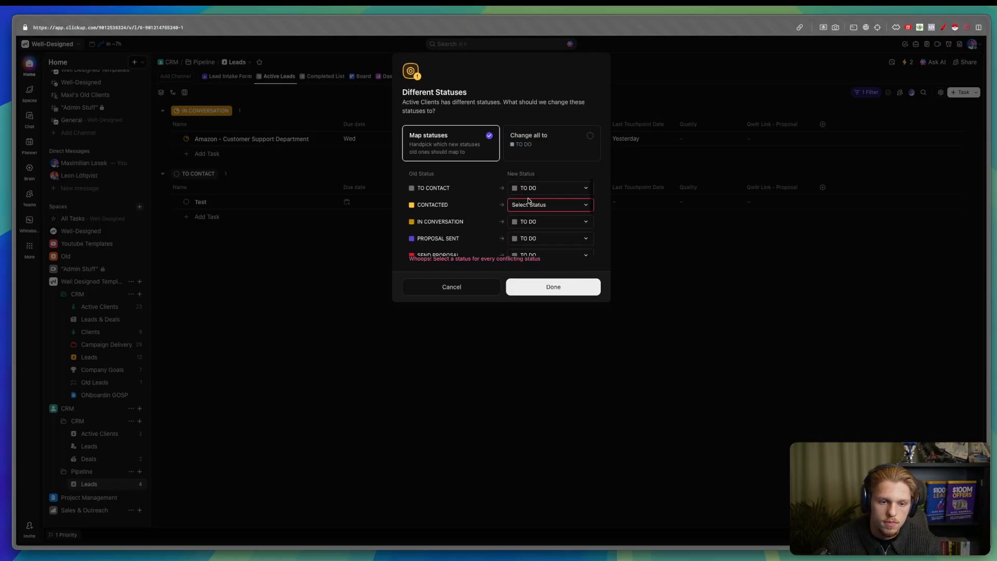
{"action": "left_click", "coordinate": [532, 221]}
{"action": "left_click", "coordinate": [531, 227]}
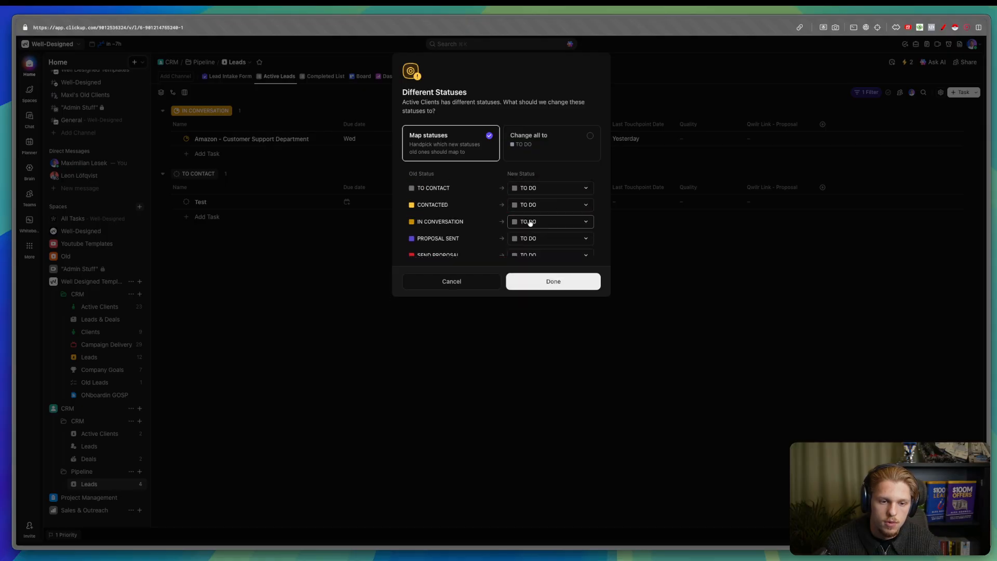
{"action": "left_click", "coordinate": [566, 284]}
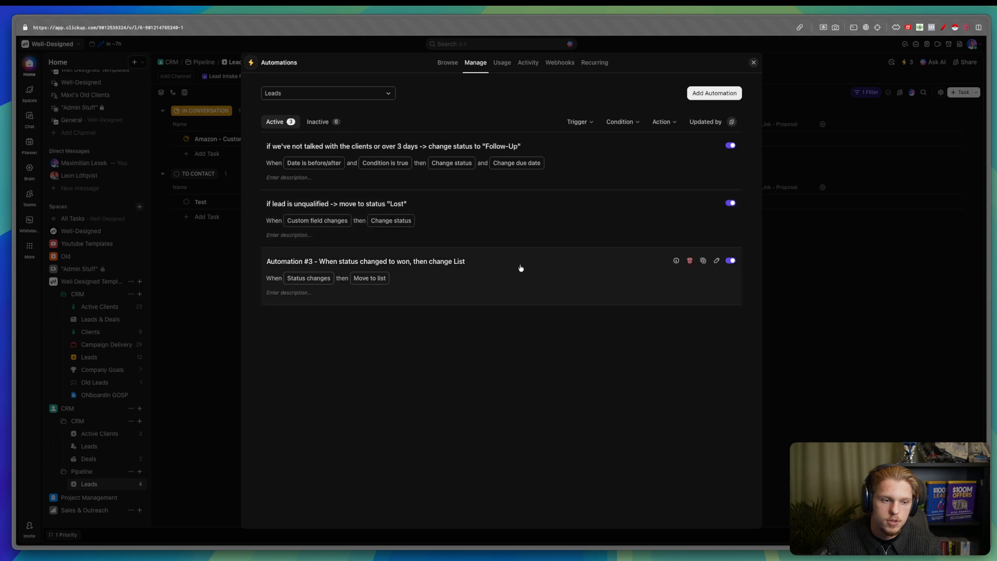
- Mark the Amazon lead WON and check it arrived in the Active Clients list
{"action": "left_click", "coordinate": [173, 194]}
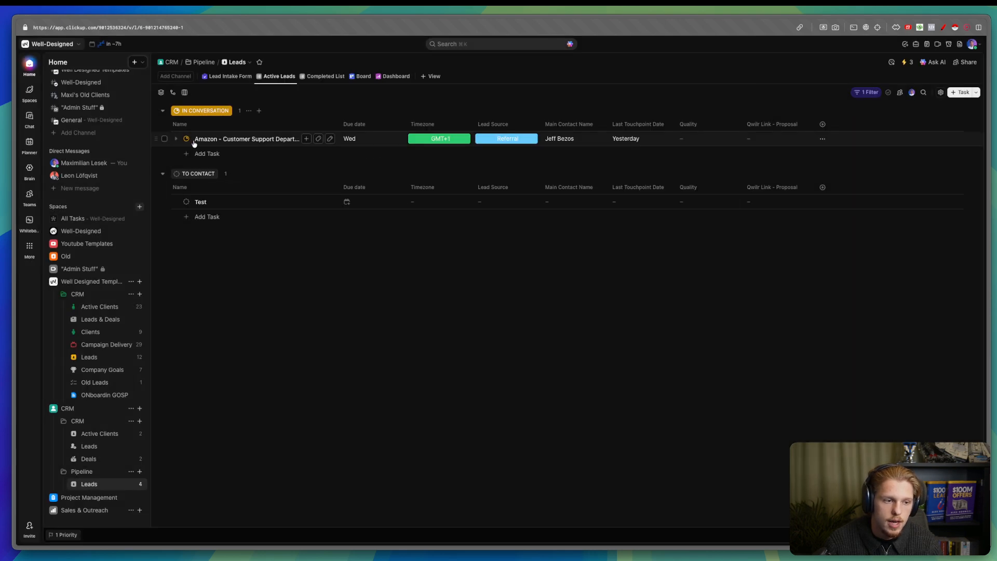
{"action": "left_click", "coordinate": [194, 143]}
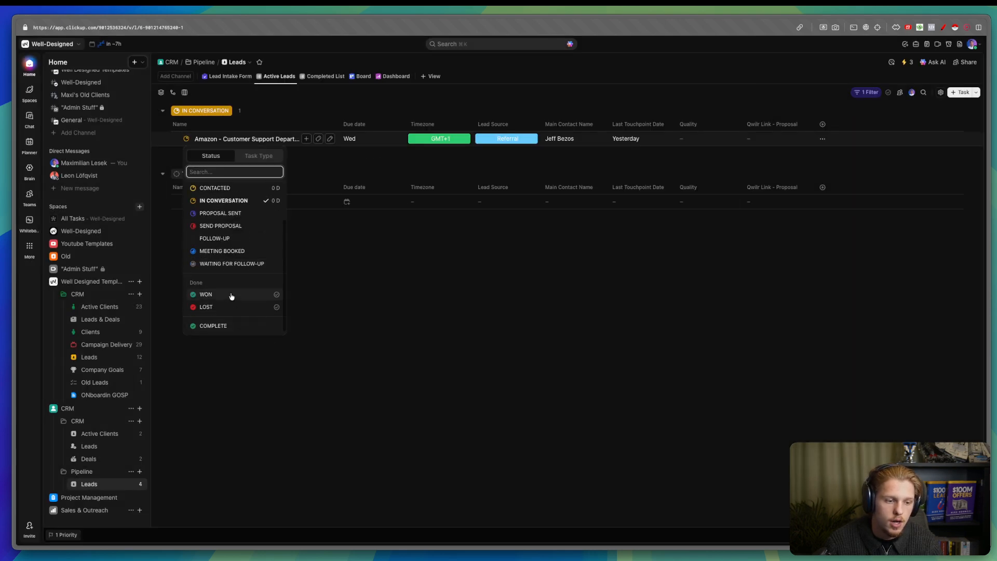
{"action": "left_click", "coordinate": [232, 296]}
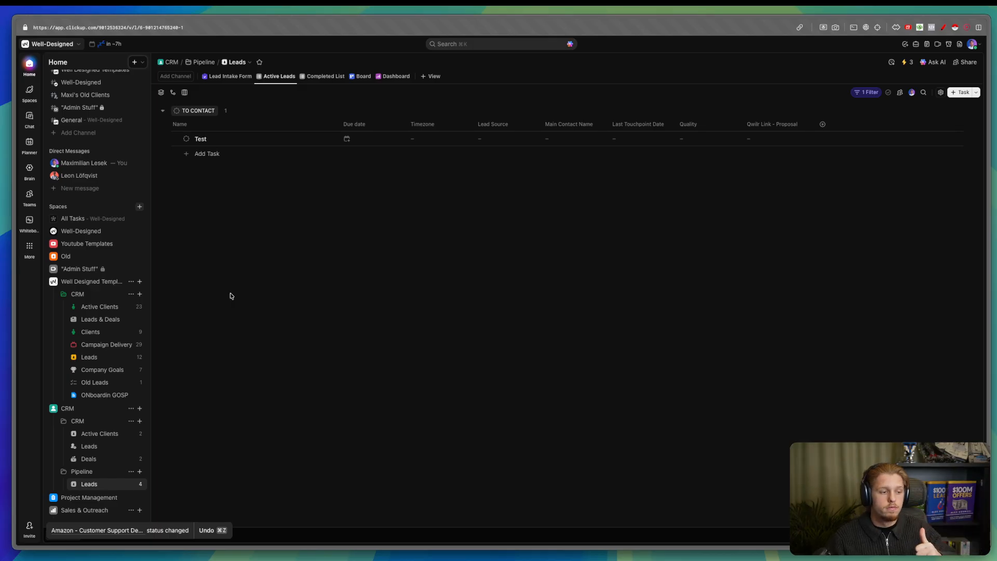
{"action": "left_click", "coordinate": [101, 435]}
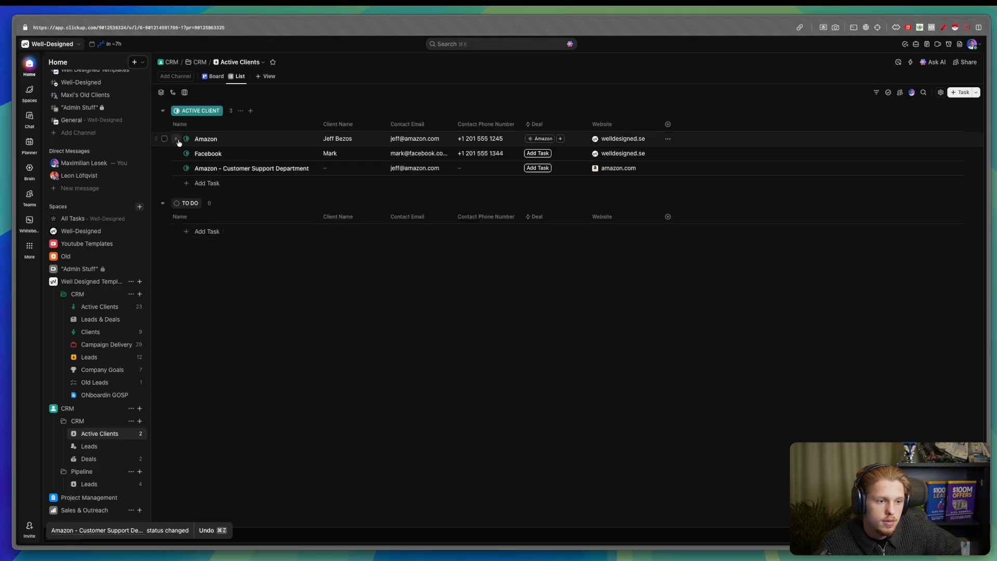
- Open the Amazon - Customer Support Department task and look at its Custom Fields section
{"action": "left_click", "coordinate": [229, 169]}
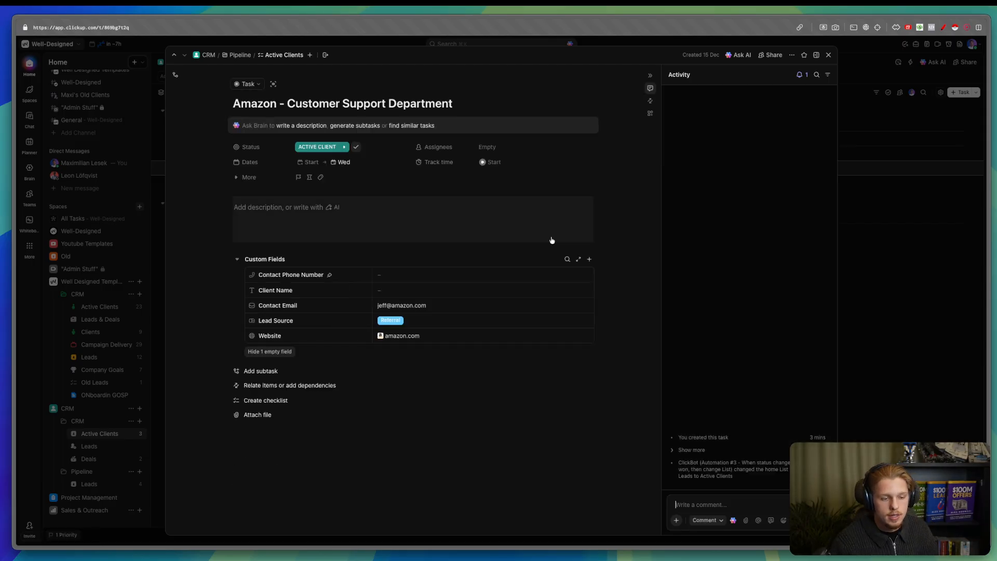
{"action": "left_click", "coordinate": [594, 262]}
{"action": "left_click", "coordinate": [592, 262]}
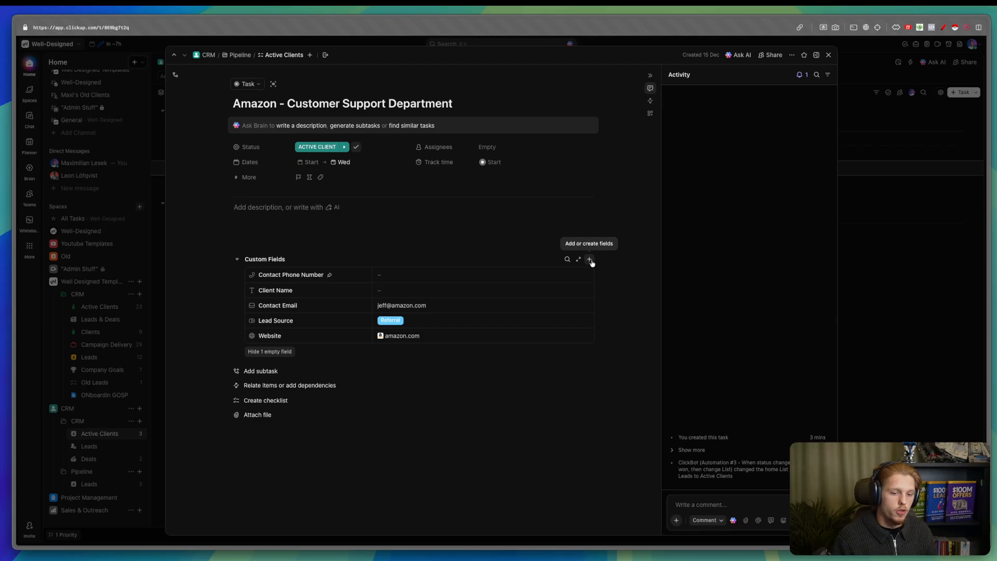
{"action": "left_click", "coordinate": [590, 259]}
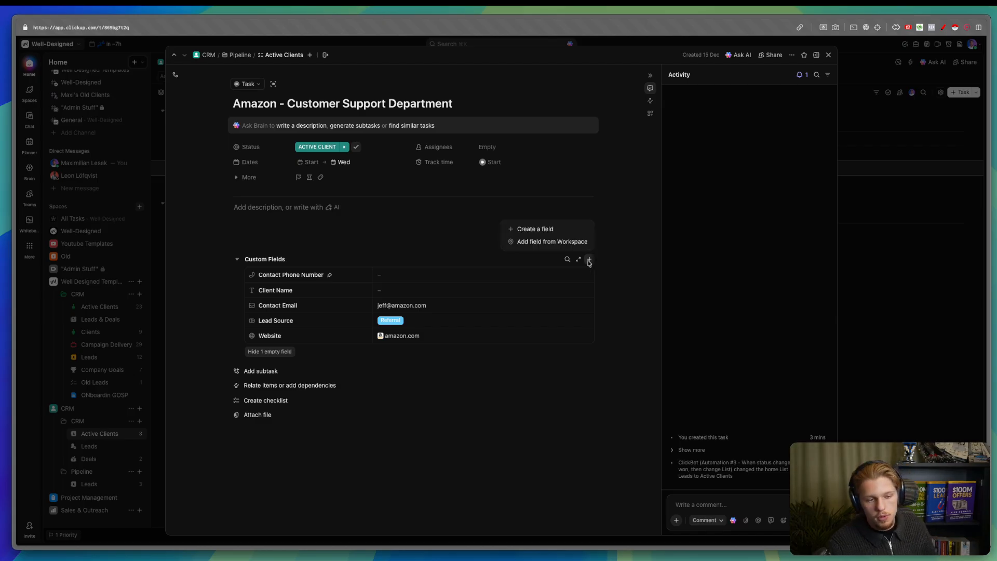
{"action": "left_click", "coordinate": [447, 322]}
{"action": "left_click", "coordinate": [566, 390]}
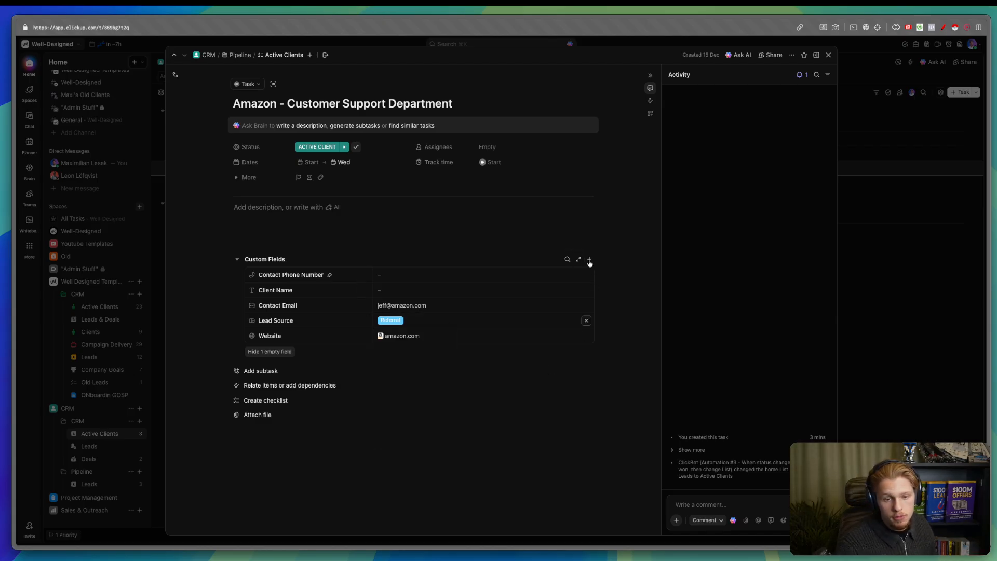
- Begin a new field named 'compa', cancel it, and choose adding an existing workspace field instead
{"action": "left_click", "coordinate": [589, 258]}
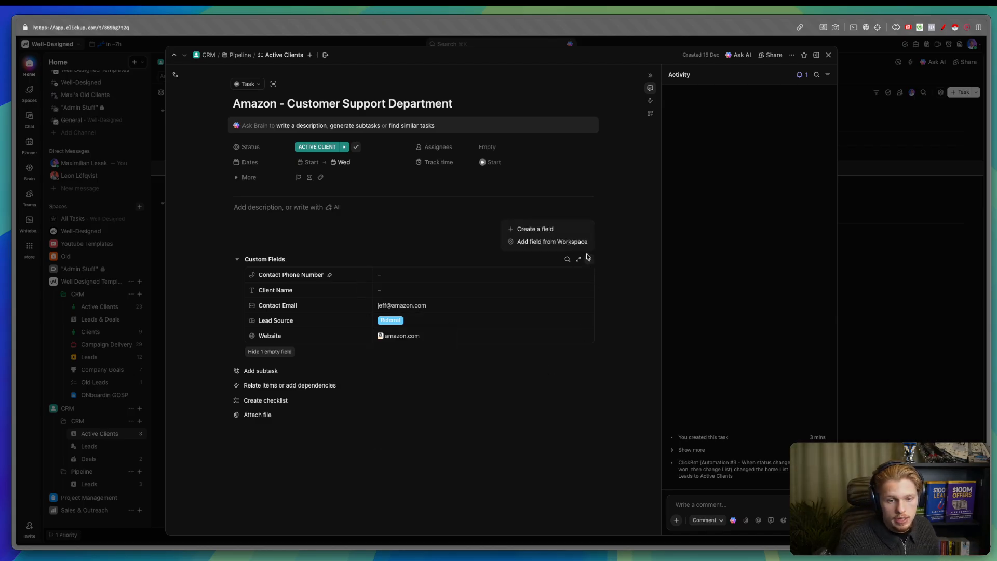
{"action": "left_click", "coordinate": [561, 228]}
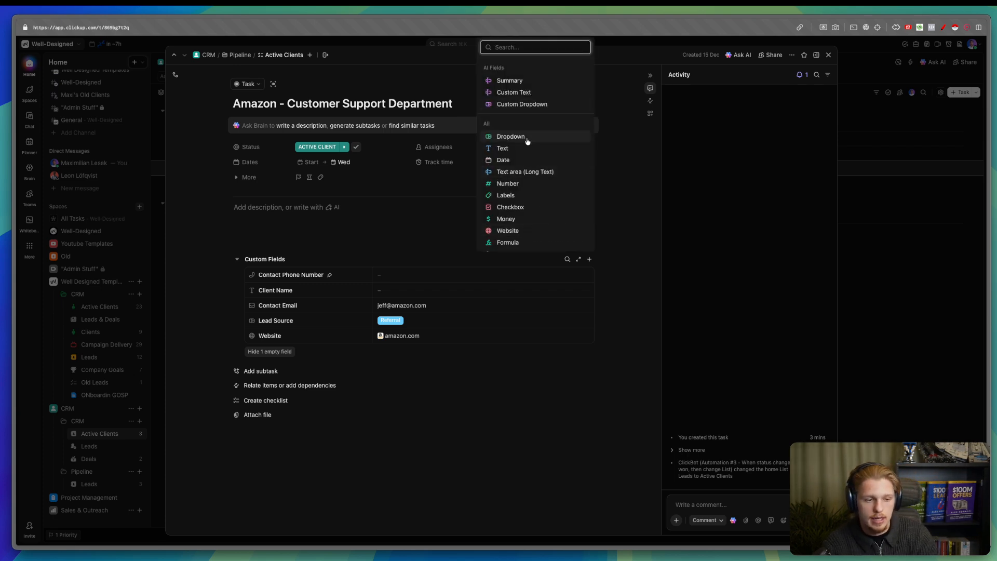
{"action": "type", "text": "compa"}
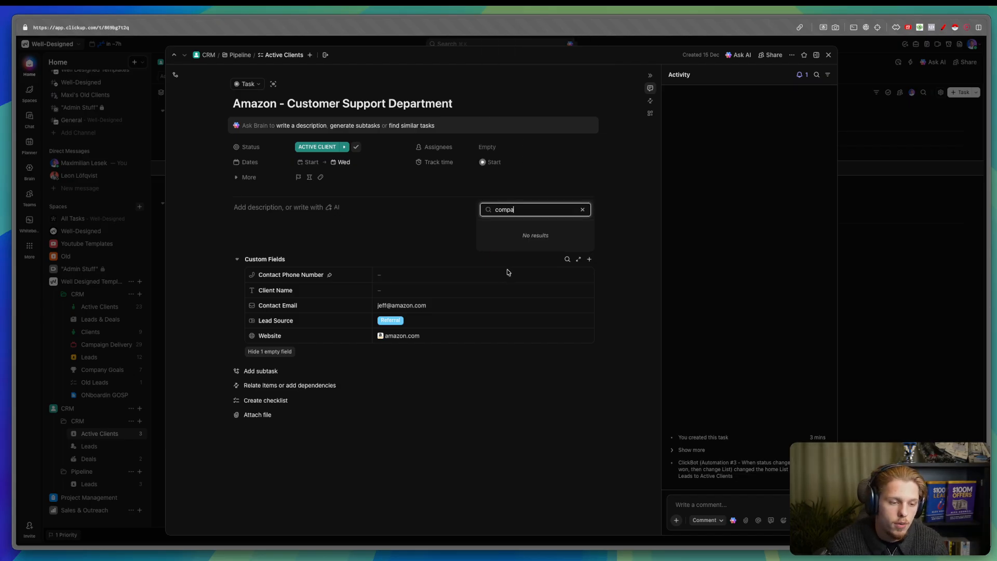
{"action": "key", "text": "Escape"}
{"action": "left_click", "coordinate": [588, 259]}
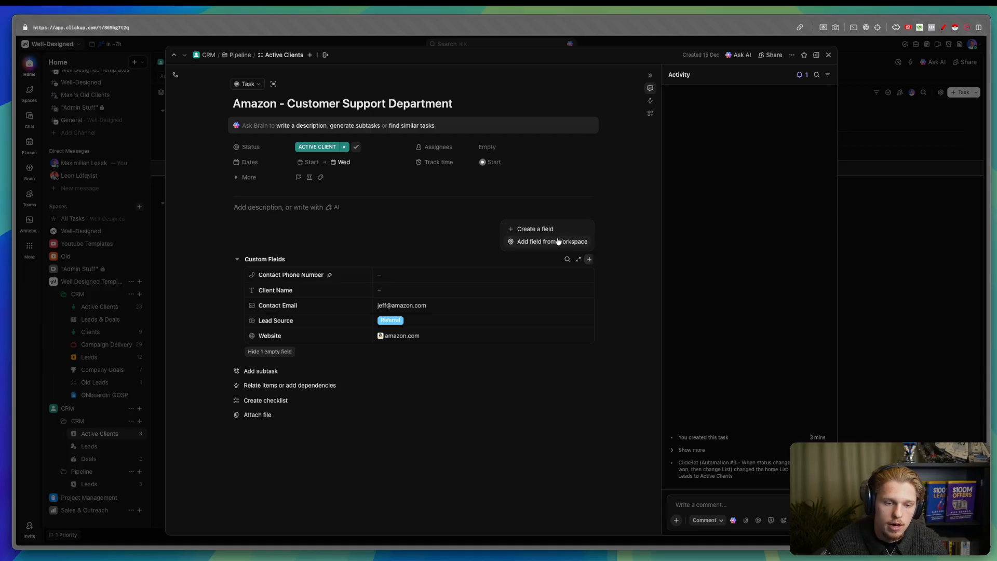
{"action": "left_click", "coordinate": [556, 241]}
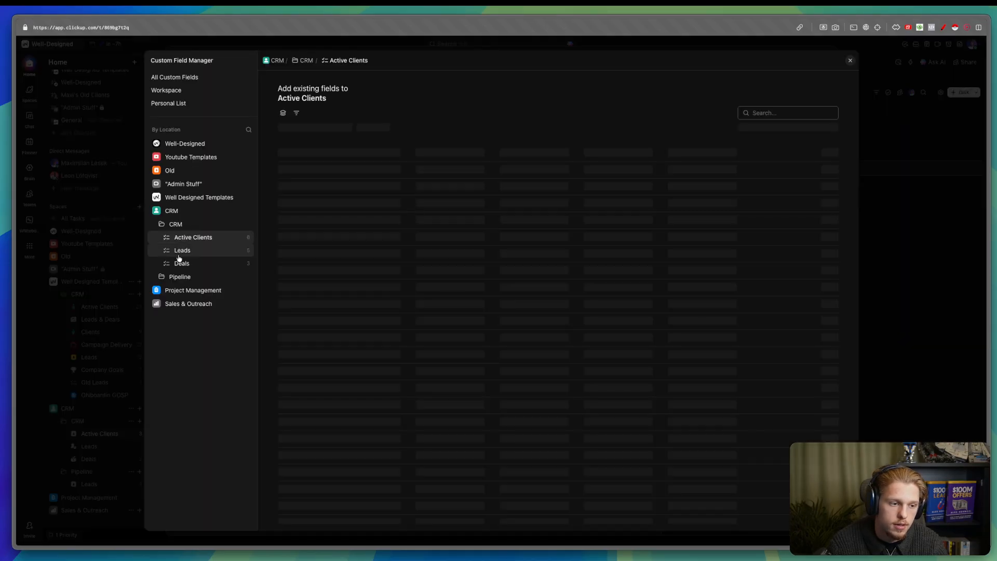
- Select all Pipeline Leads fields, Last Touchpoint Date through Qwilr Link - Proposal, add them, and close the manager
{"action": "left_click", "coordinate": [181, 277]}
{"action": "left_click", "coordinate": [184, 290]}
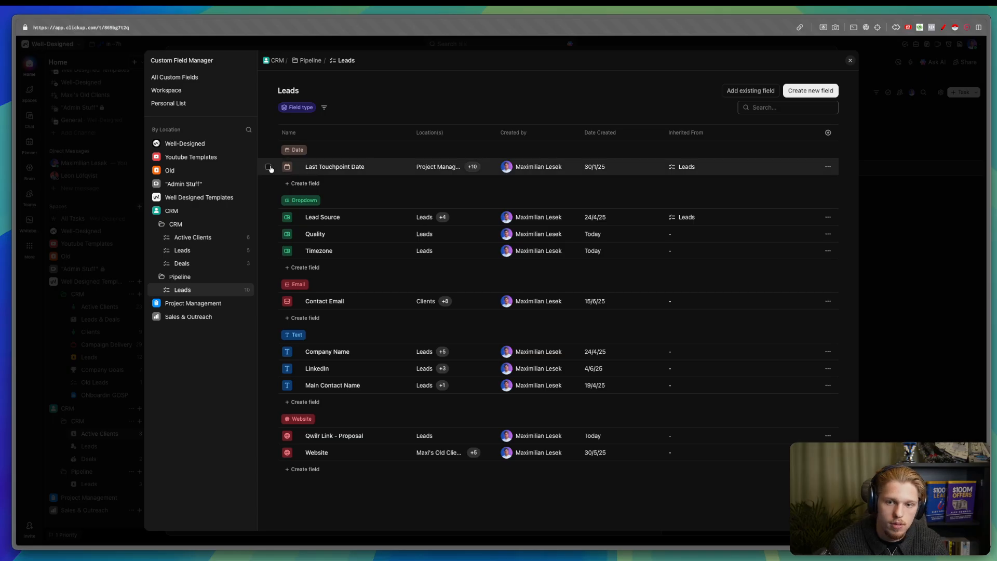
{"action": "left_click", "coordinate": [268, 167]}
{"action": "left_click", "coordinate": [268, 217]}
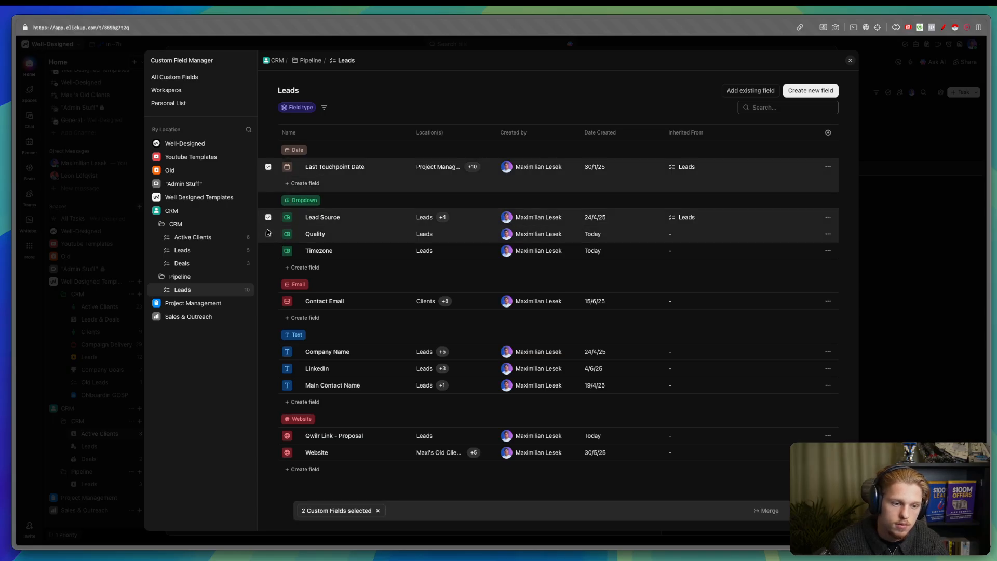
{"action": "left_click", "coordinate": [268, 251]}
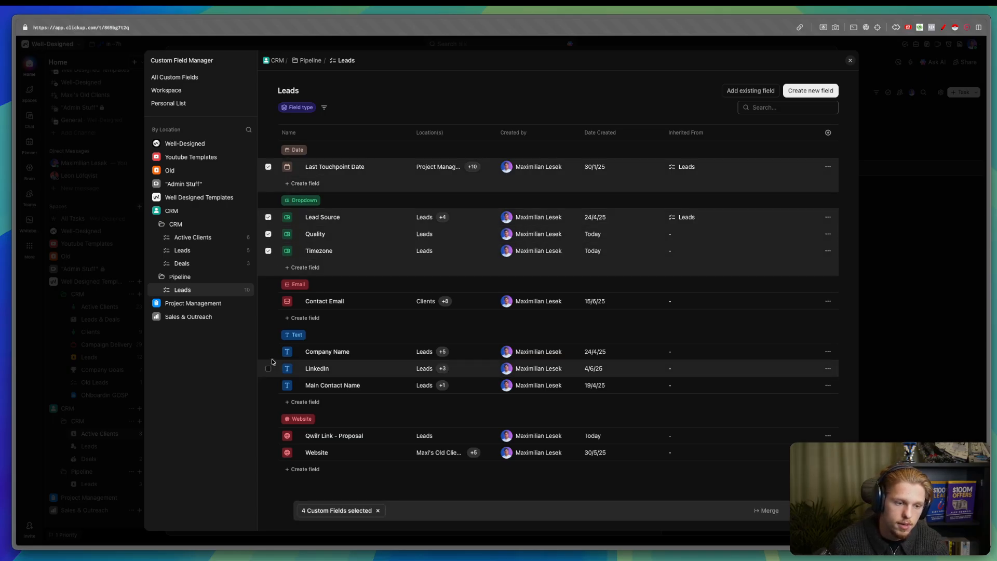
{"action": "left_click", "coordinate": [268, 301]}
{"action": "left_click", "coordinate": [269, 368]}
{"action": "left_click", "coordinate": [268, 352]}
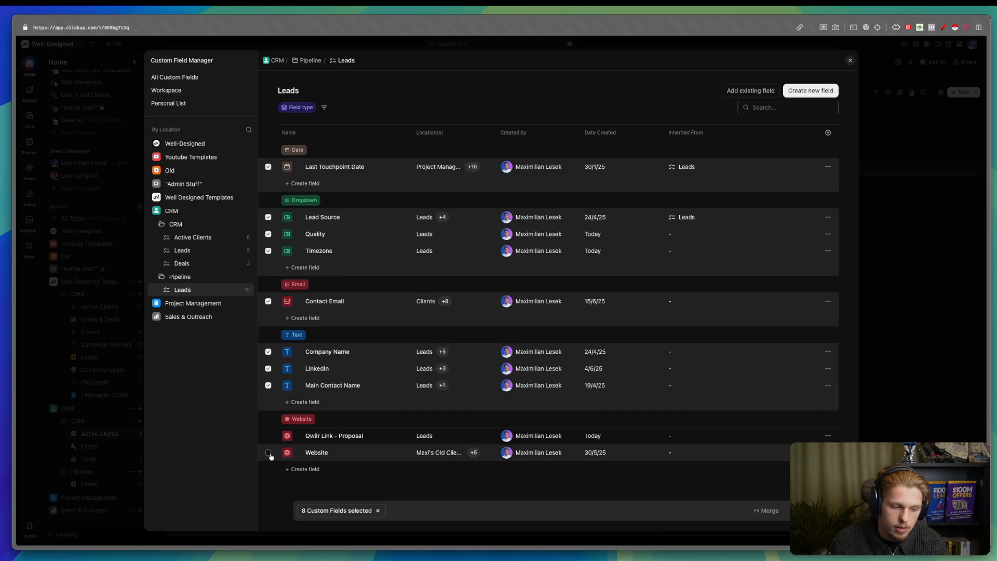
{"action": "left_click", "coordinate": [268, 452]}
{"action": "left_click", "coordinate": [269, 435]}
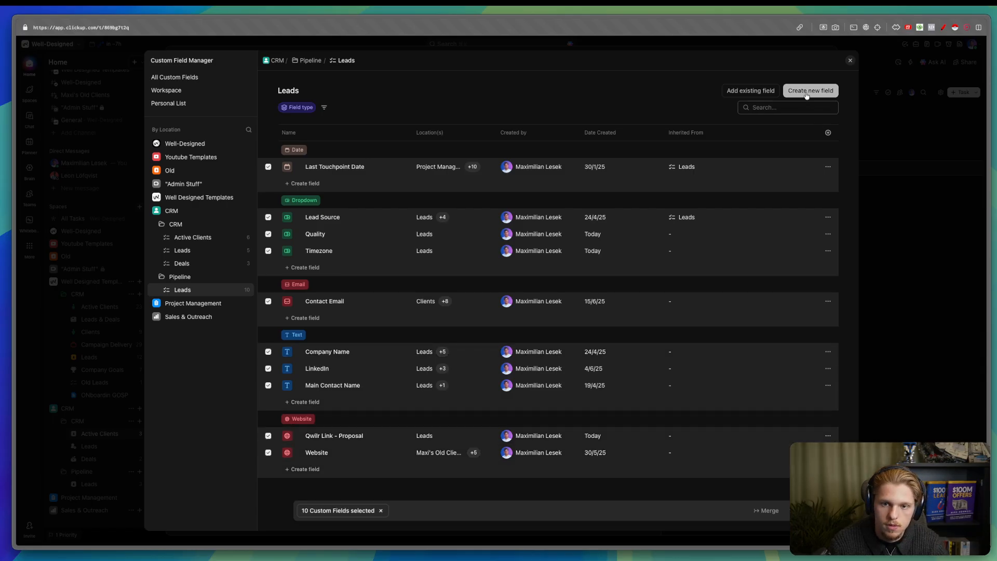
{"action": "left_click", "coordinate": [748, 91]}
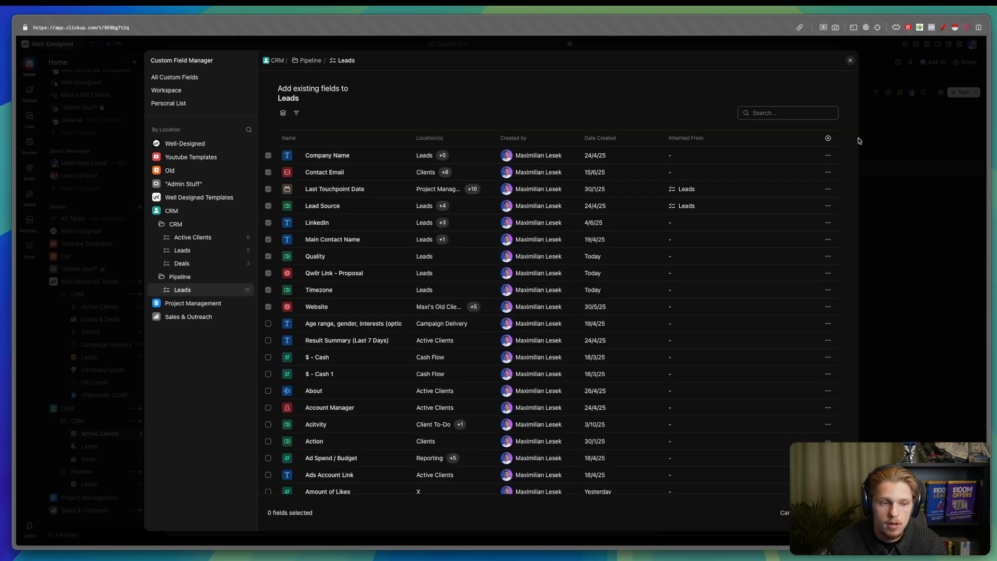
{"action": "left_click", "coordinate": [910, 153]}
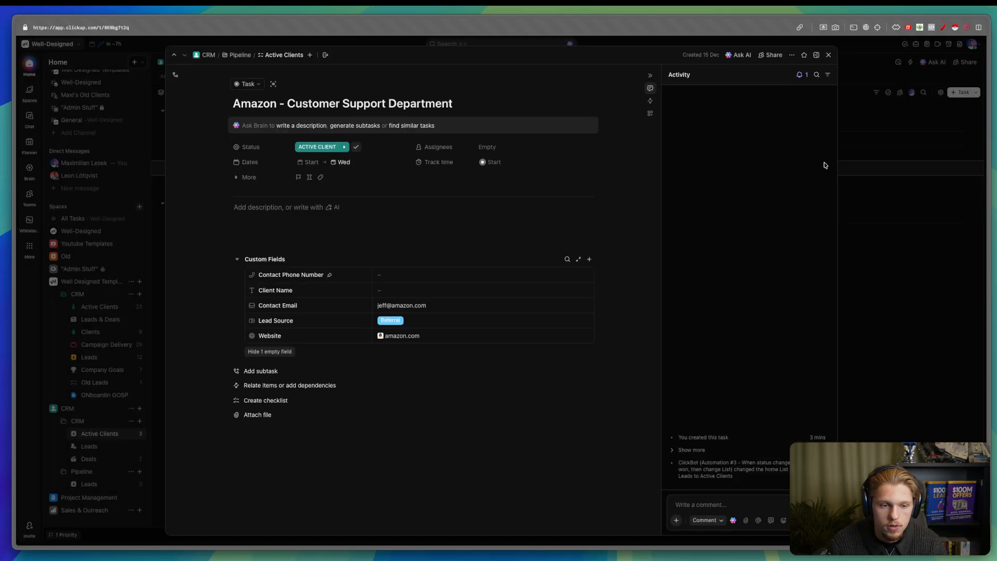
- Reopen the Amazon - Customer Support Department task after briefly trying the Active Clients column + button
{"action": "left_click", "coordinate": [858, 197]}
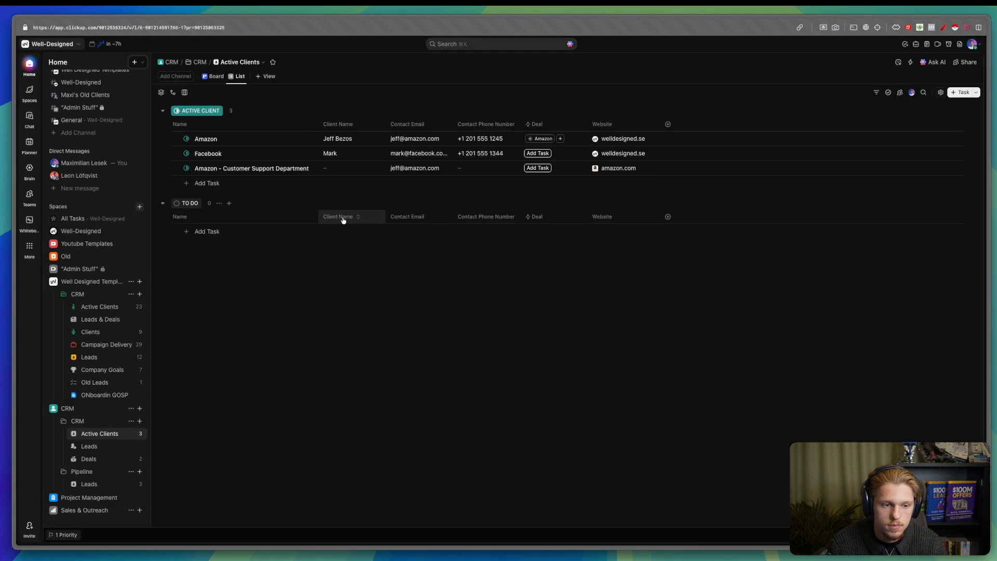
{"action": "left_click", "coordinate": [206, 169]}
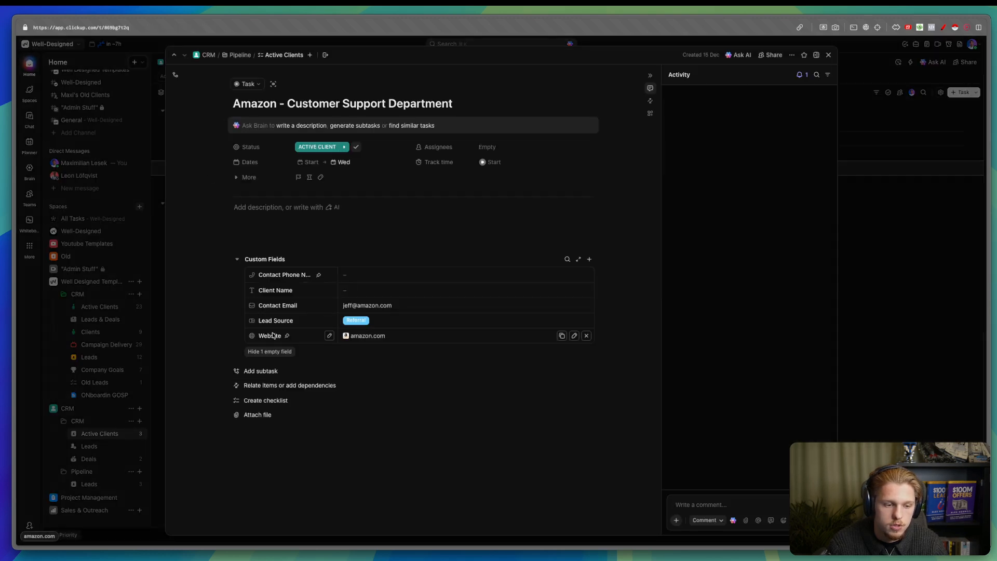
{"action": "left_click", "coordinate": [914, 300]}
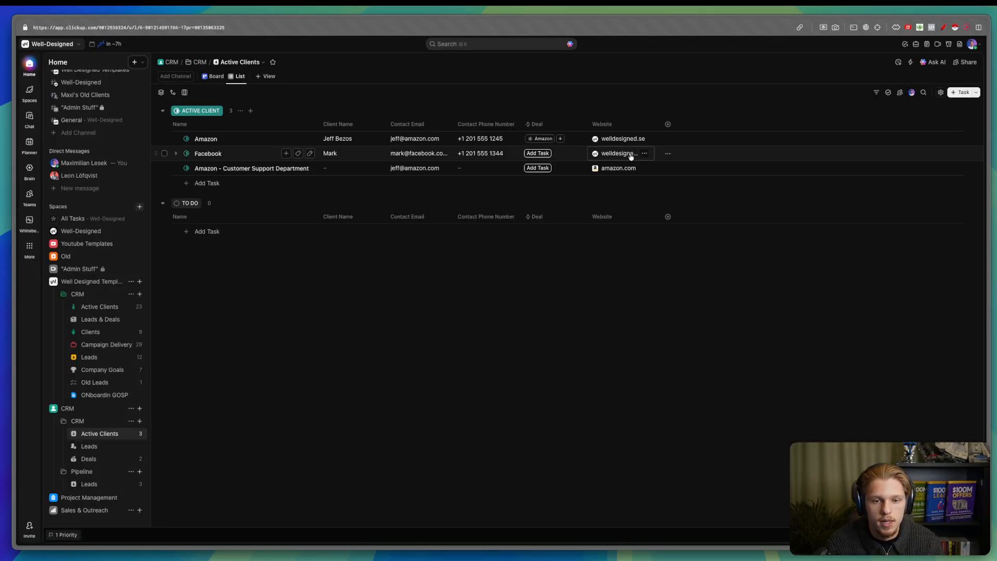
{"action": "left_click", "coordinate": [663, 126]}
{"action": "left_click", "coordinate": [338, 185]}
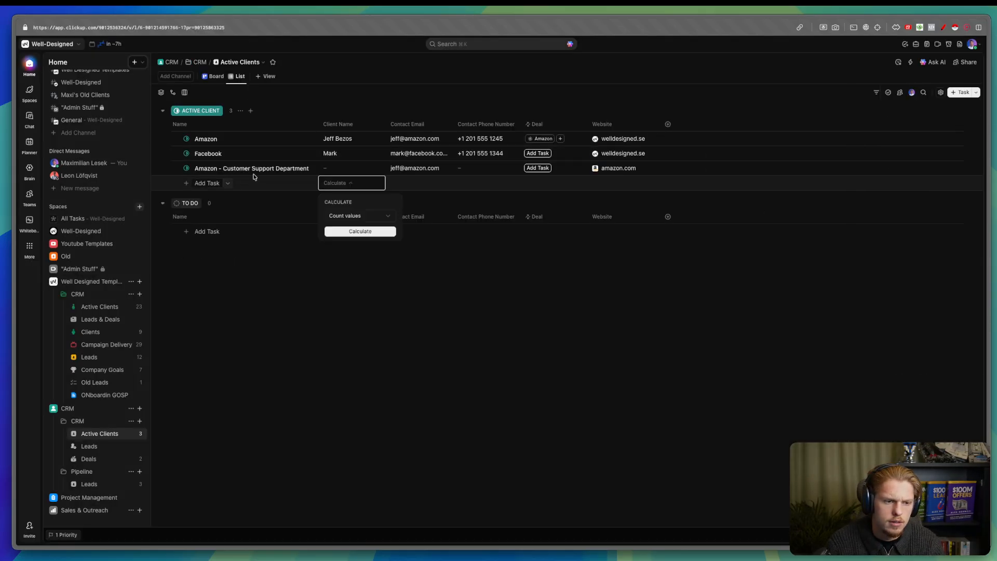
{"action": "left_click", "coordinate": [253, 184]}
{"action": "left_click", "coordinate": [246, 171]}
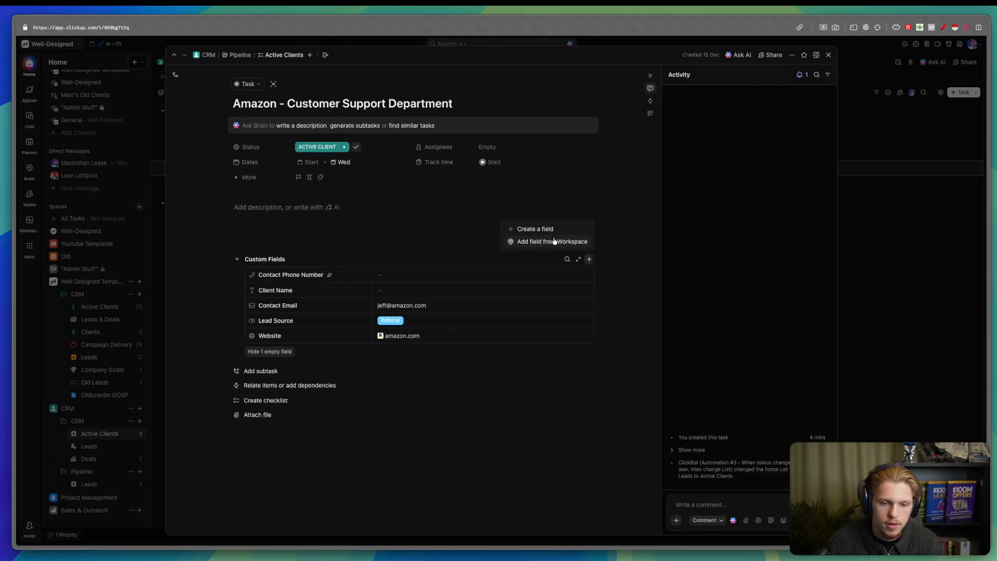
- Tick every Pipeline Leads field, from Last Touchpoint Date and Quality to Qwilr Link - Proposal and Website
{"action": "left_click", "coordinate": [542, 243]}
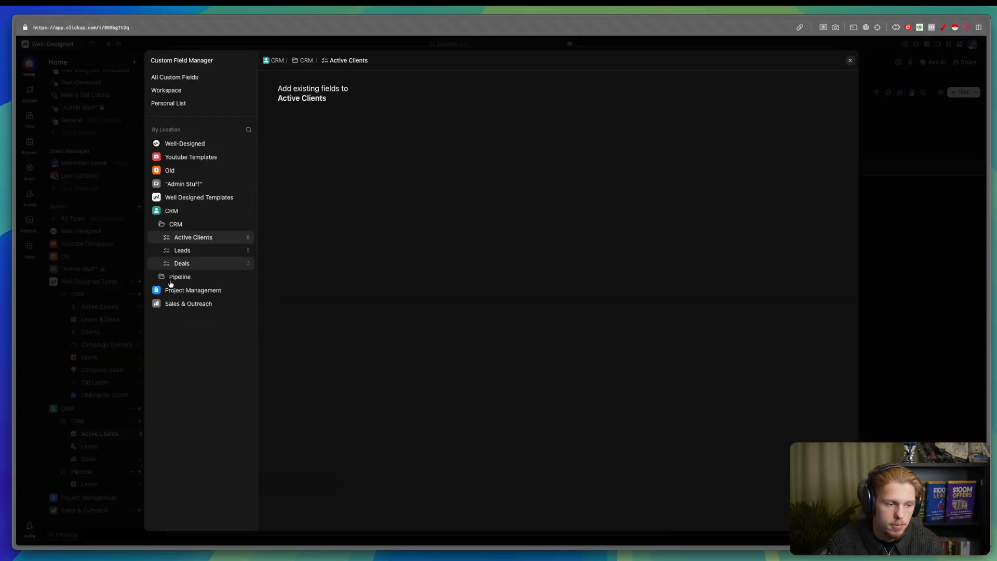
{"action": "left_click", "coordinate": [194, 277]}
{"action": "left_click", "coordinate": [198, 291]}
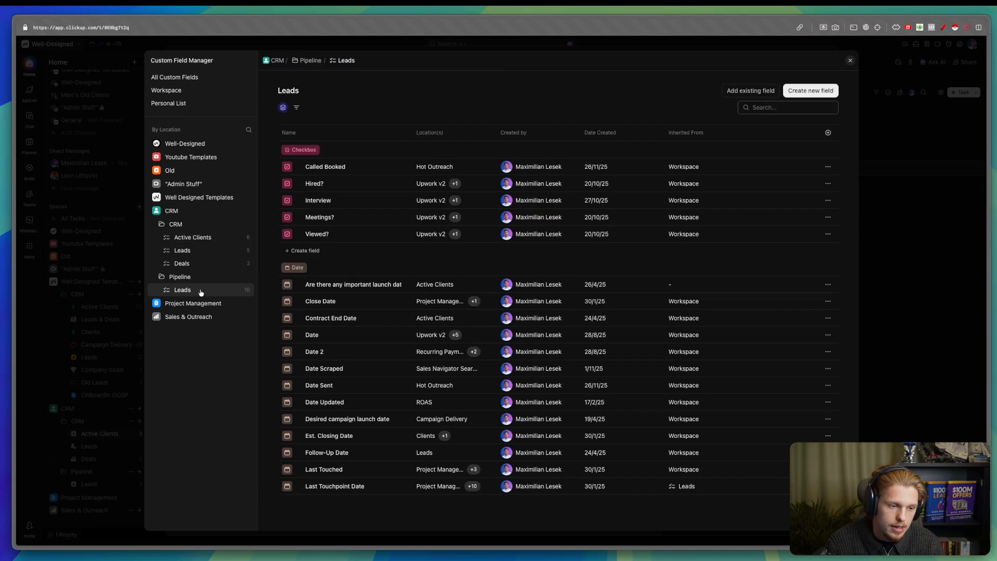
{"action": "left_click", "coordinate": [268, 167]}
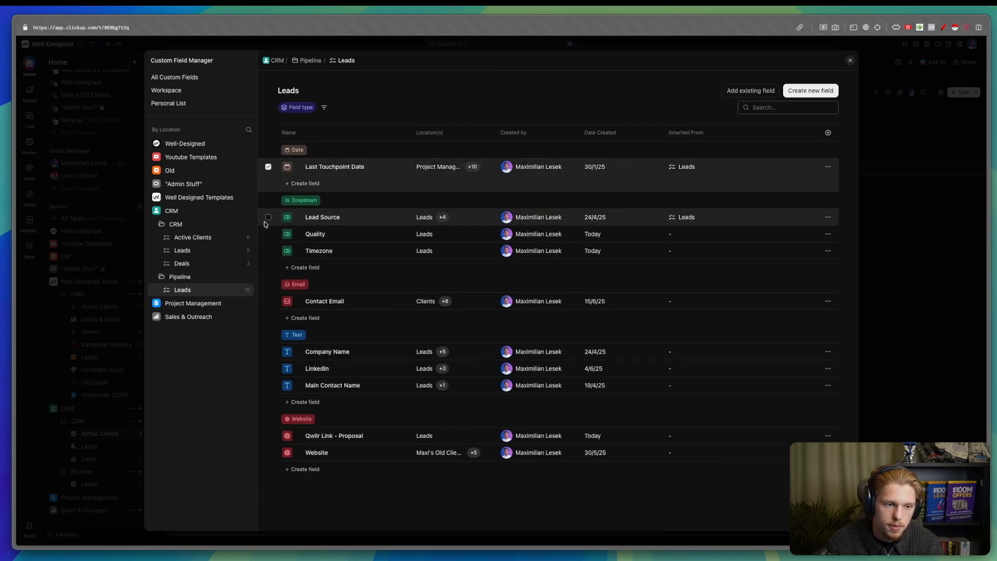
{"action": "left_click", "coordinate": [268, 251]}
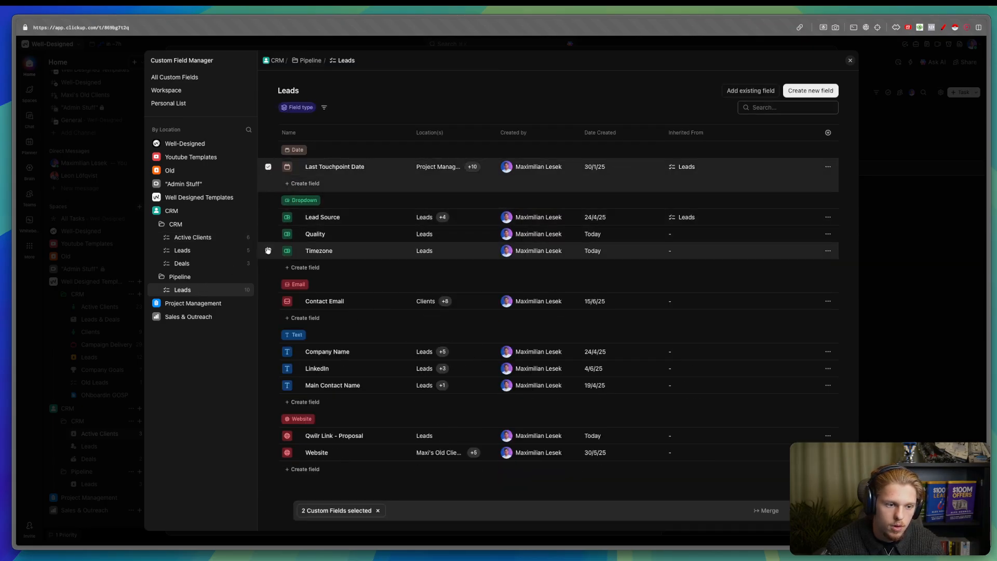
{"action": "left_click", "coordinate": [268, 234]}
{"action": "left_click", "coordinate": [268, 217]}
{"action": "left_click", "coordinate": [268, 301]}
{"action": "left_click", "coordinate": [268, 386]}
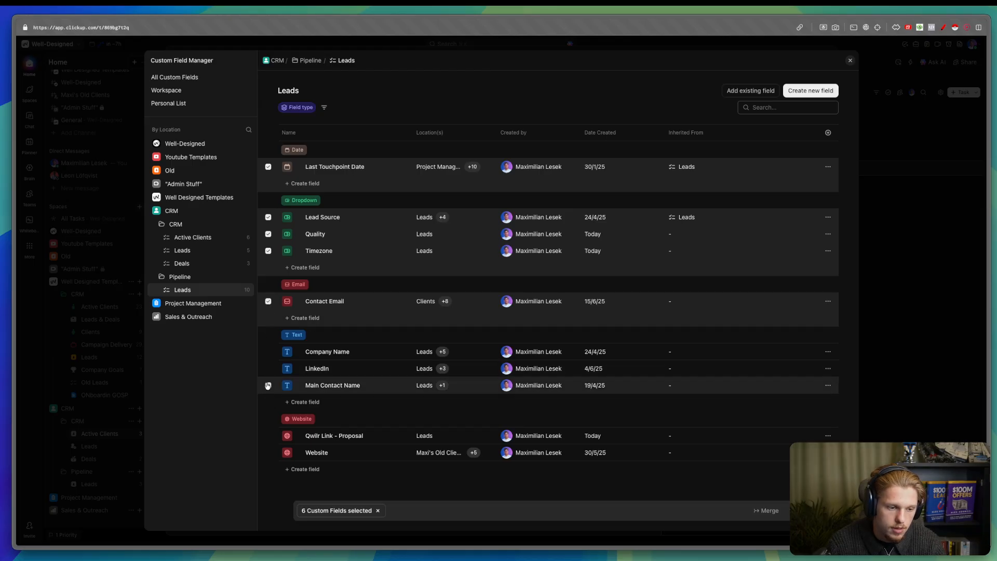
{"action": "left_click", "coordinate": [268, 351]}
{"action": "left_click", "coordinate": [268, 369]}
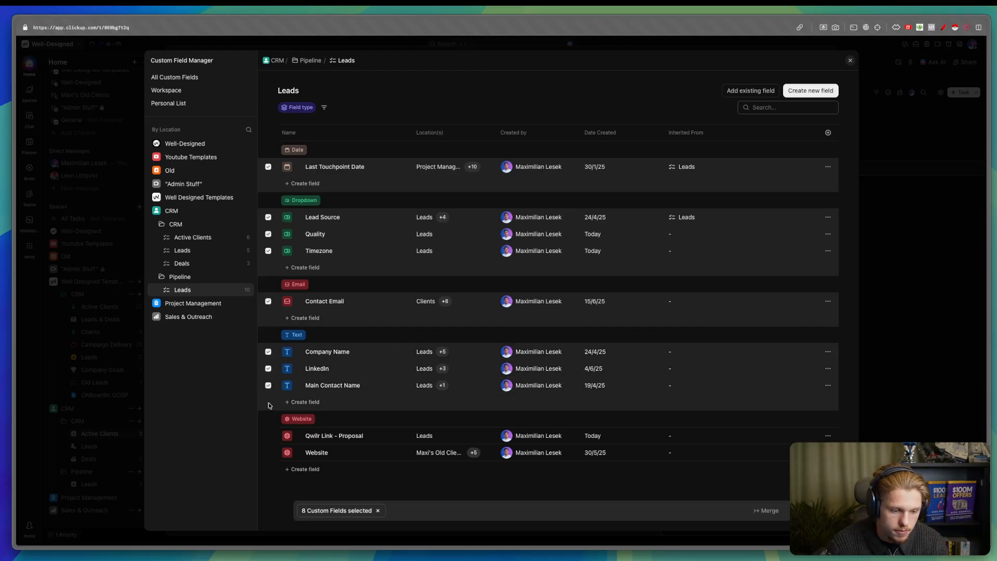
{"action": "left_click", "coordinate": [268, 436]}
{"action": "left_click", "coordinate": [268, 452]}
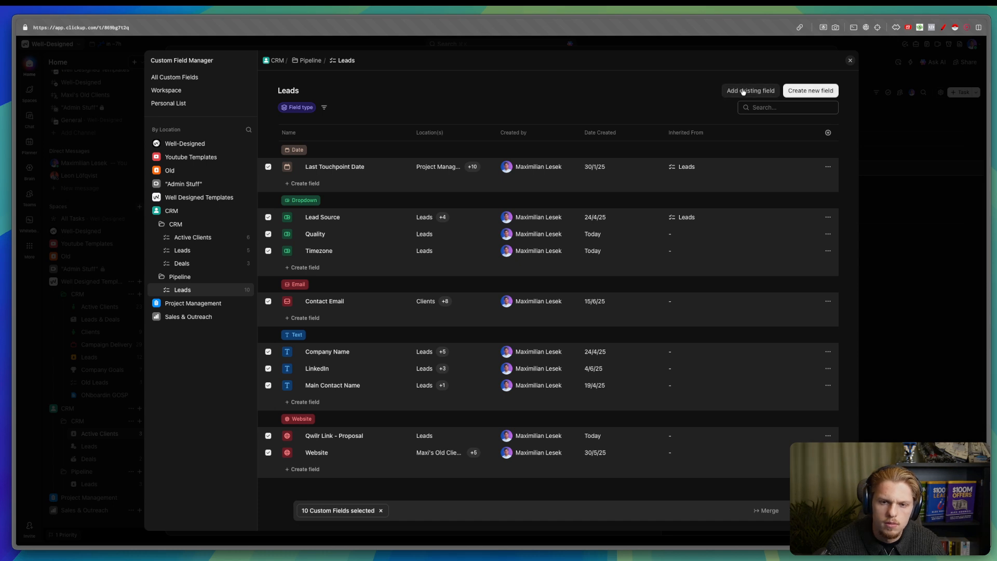
- Browse the existing fields available to Leads and glance at Qwilr Link - Proposal's settings
{"action": "left_click", "coordinate": [803, 92]}
{"action": "left_click", "coordinate": [803, 92]}
{"action": "left_click", "coordinate": [743, 92]}
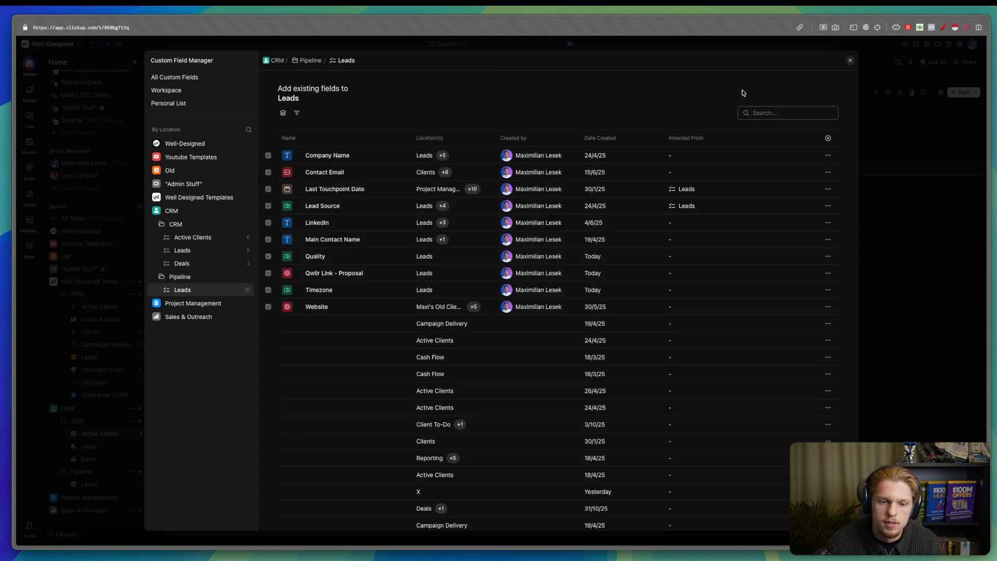
{"action": "scroll", "coordinate": [404, 351], "scroll_direction": "down", "scroll_amount": 15}
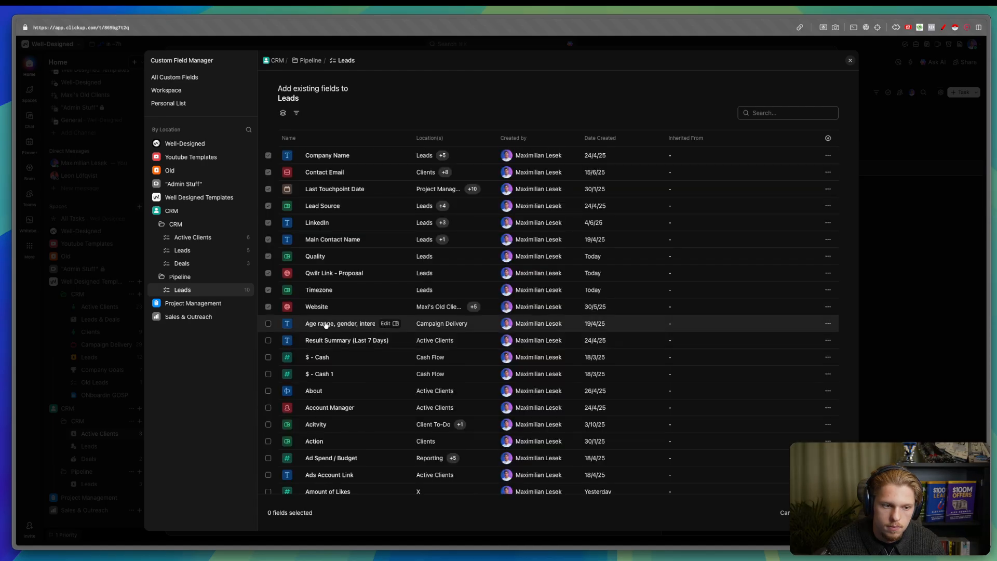
{"action": "scroll", "coordinate": [307, 316], "scroll_direction": "down", "scroll_amount": 10}
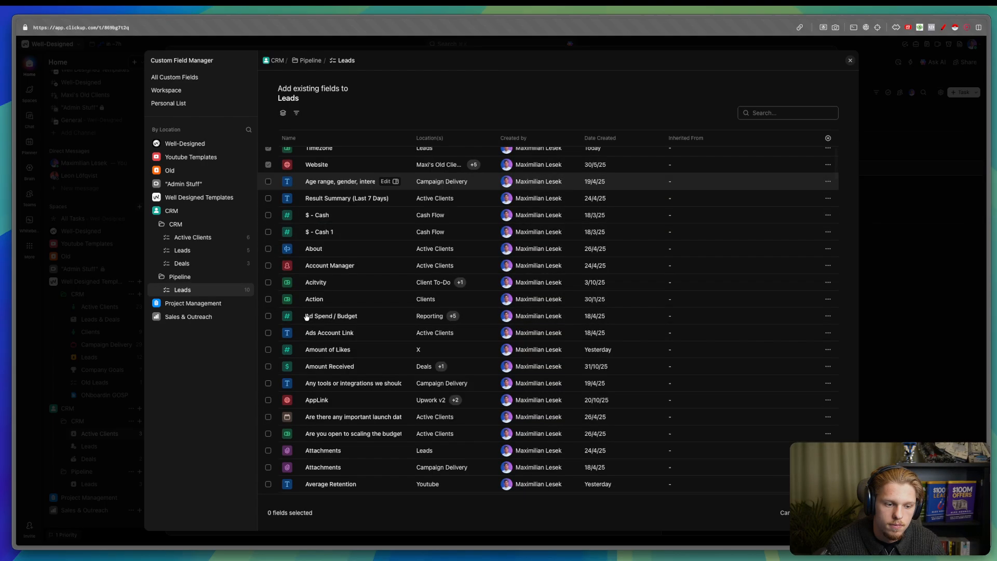
{"action": "scroll", "coordinate": [310, 314], "scroll_direction": "up", "scroll_amount": 10}
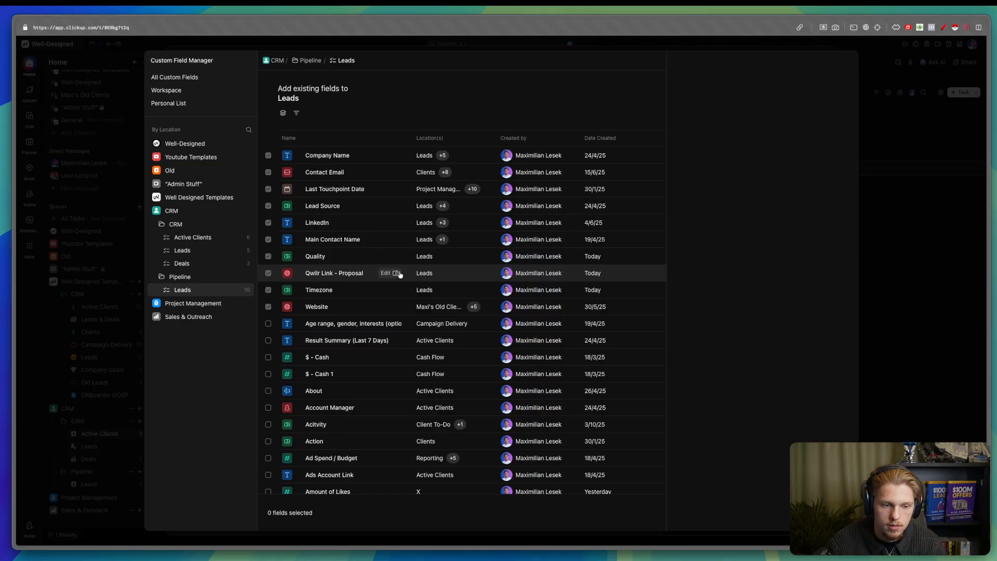
{"action": "left_click", "coordinate": [394, 272]}
{"action": "left_click", "coordinate": [922, 276]}
- Close the field manager and hide the Amazon task's empty custom fields
{"action": "left_click", "coordinate": [924, 277]}
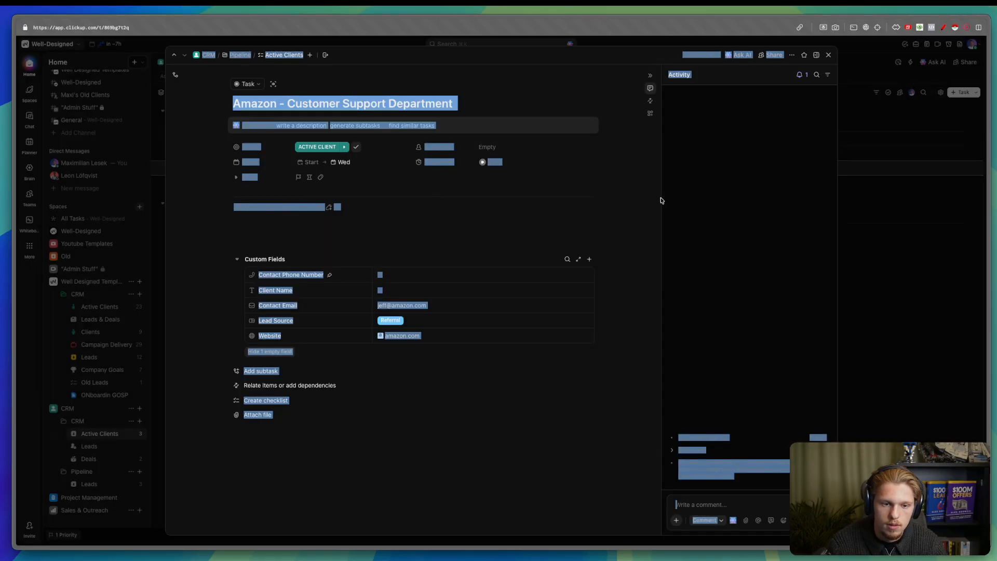
{"action": "left_click", "coordinate": [852, 224]}
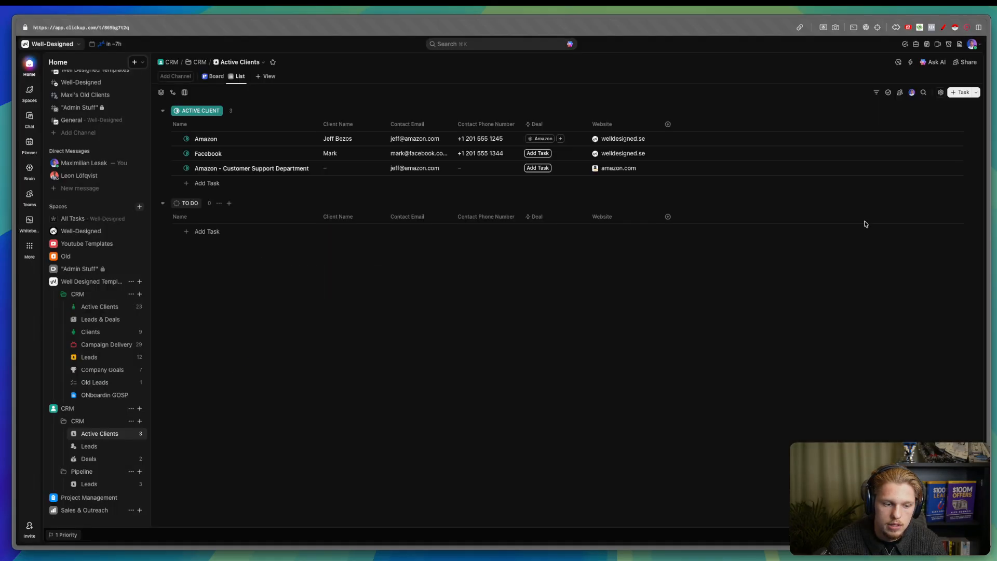
{"action": "left_click", "coordinate": [208, 168]}
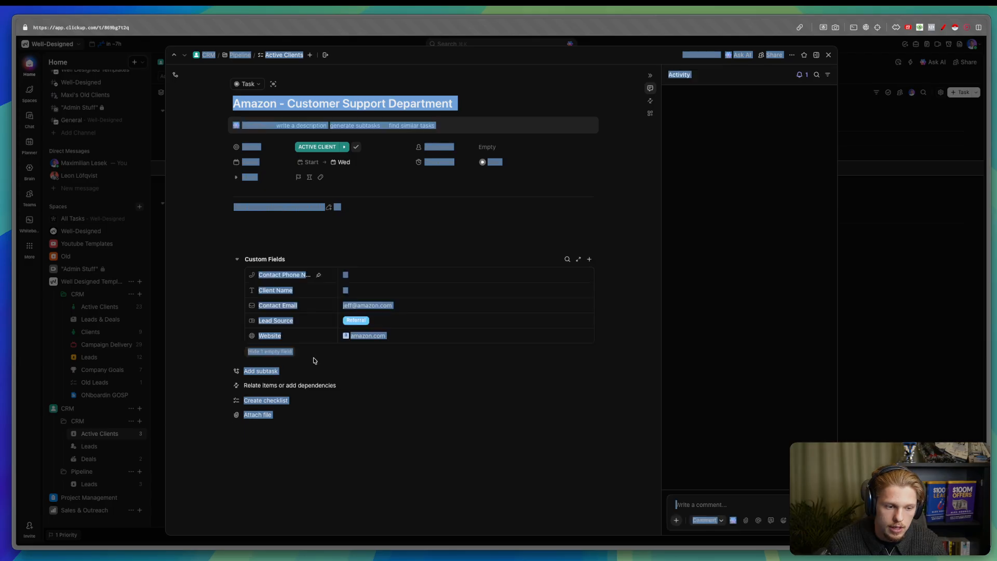
{"action": "left_click", "coordinate": [281, 352]}
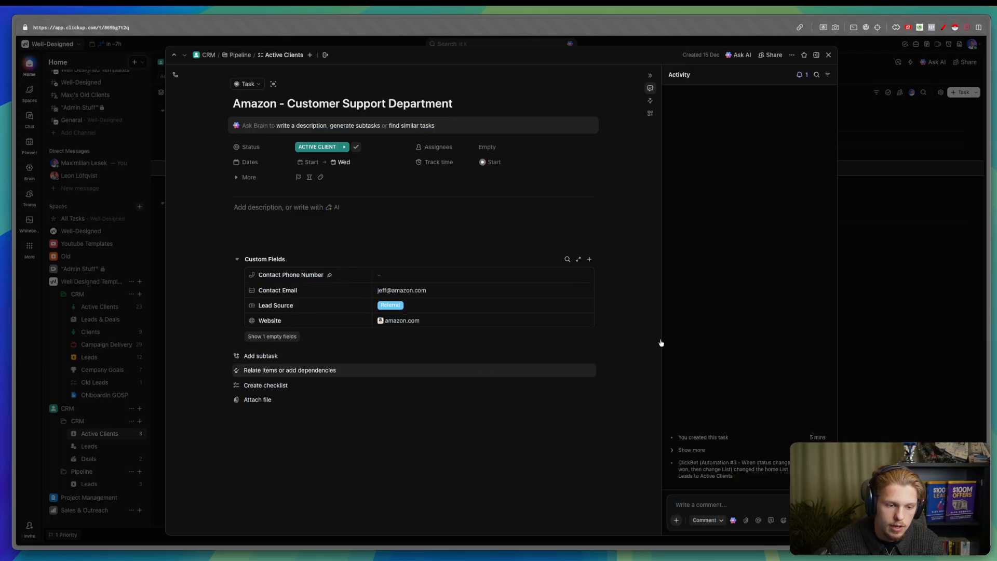
{"action": "left_click", "coordinate": [895, 230]}
- Search 'qwi' and add Qwilr Link - Proposal as a column in Active Clients
{"action": "left_click", "coordinate": [668, 124]}
{"action": "type", "text": "qw"}
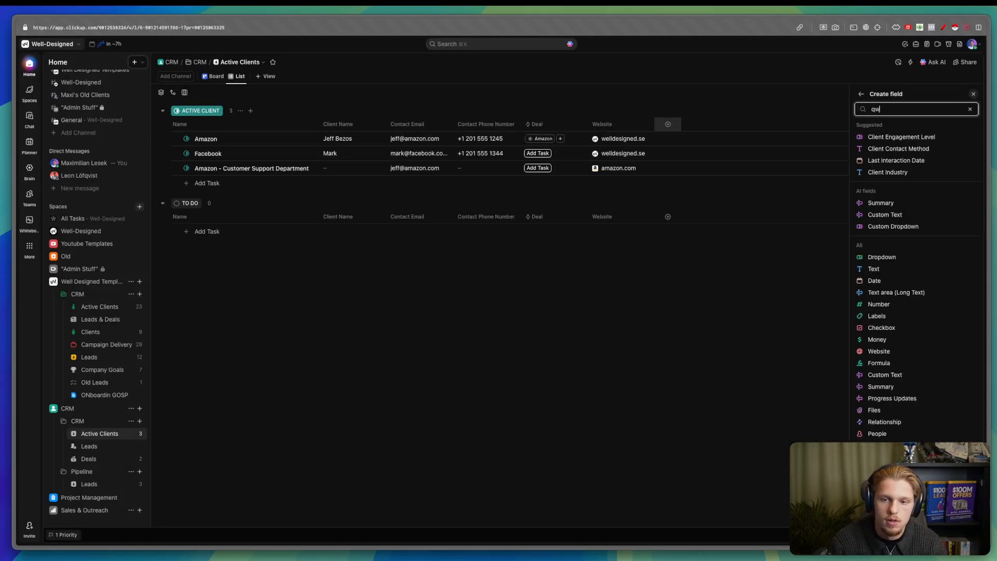
{"action": "type", "text": "i"}
{"action": "left_click", "coordinate": [971, 137]}
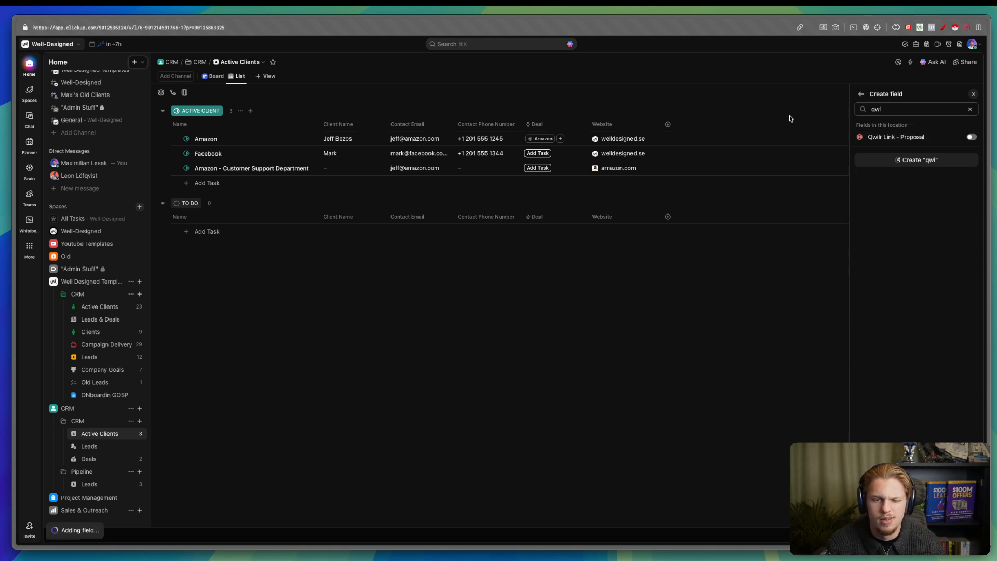
{"action": "left_click", "coordinate": [790, 119]}
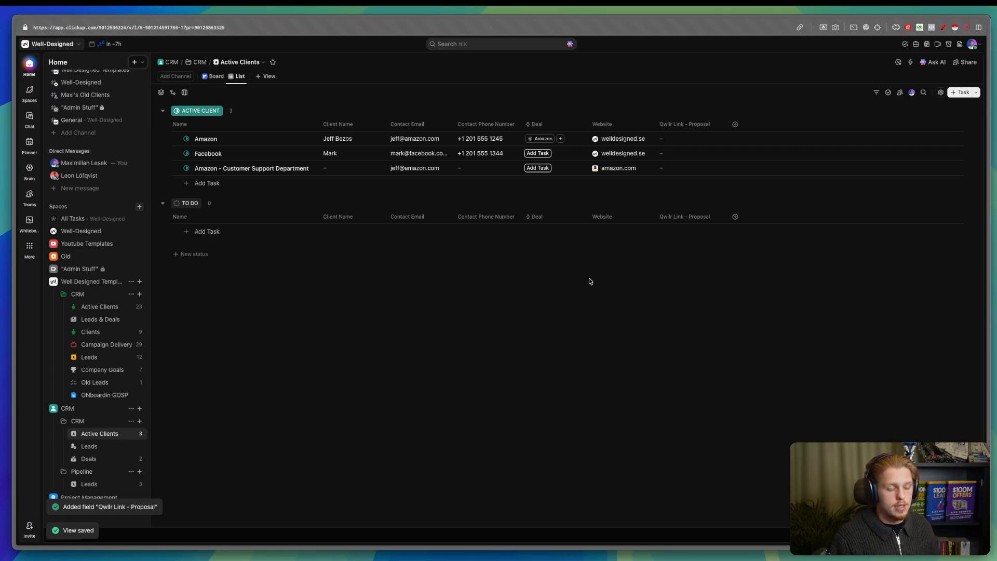
- Open the Mindmap whiteboard and pan to The Scalable Agency Operating System diagram
{"action": "mouse_move", "coordinate": [16, 288]}
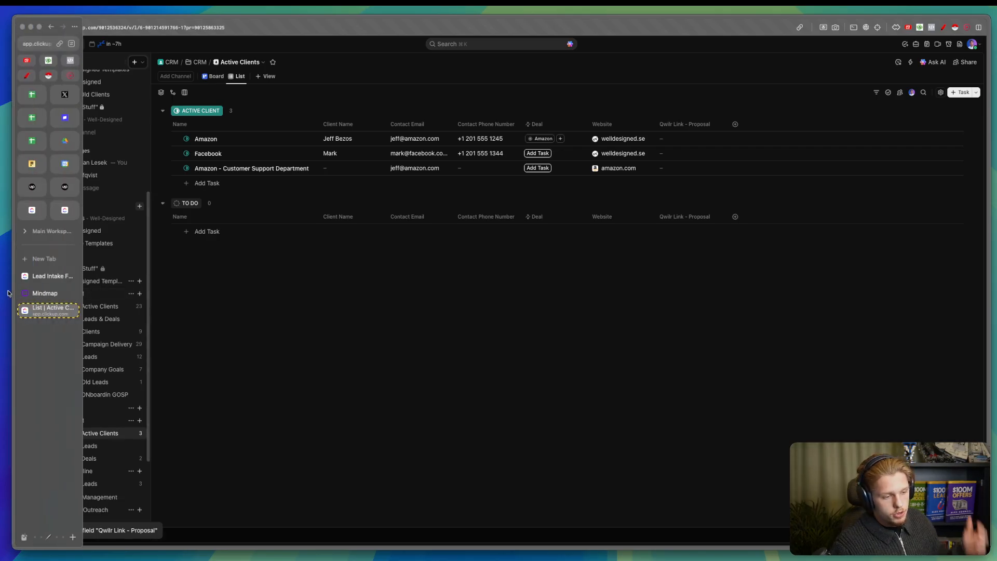
{"action": "left_click", "coordinate": [44, 294]}
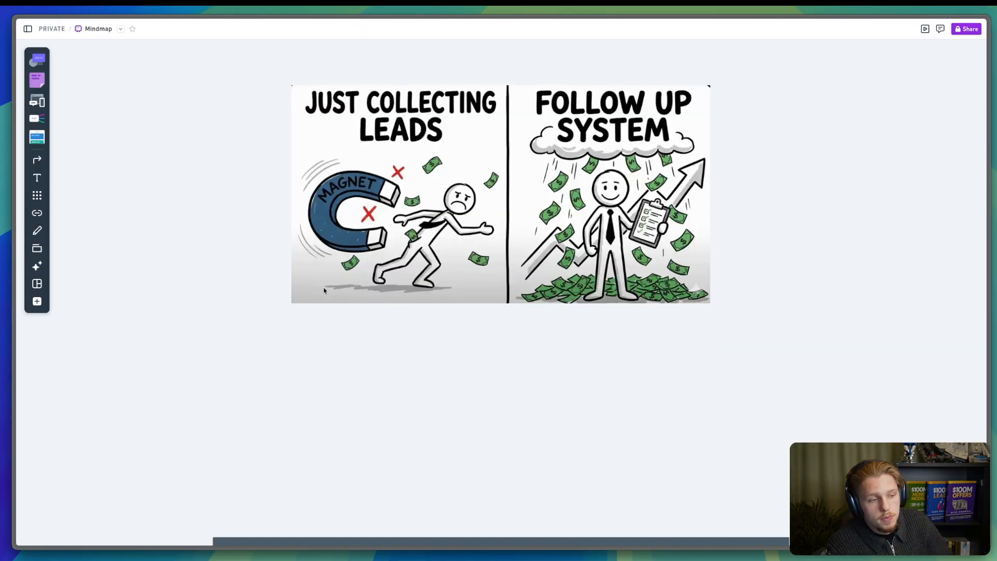
{"action": "scroll", "coordinate": [325, 287], "scroll_direction": "up", "scroll_amount": 5}
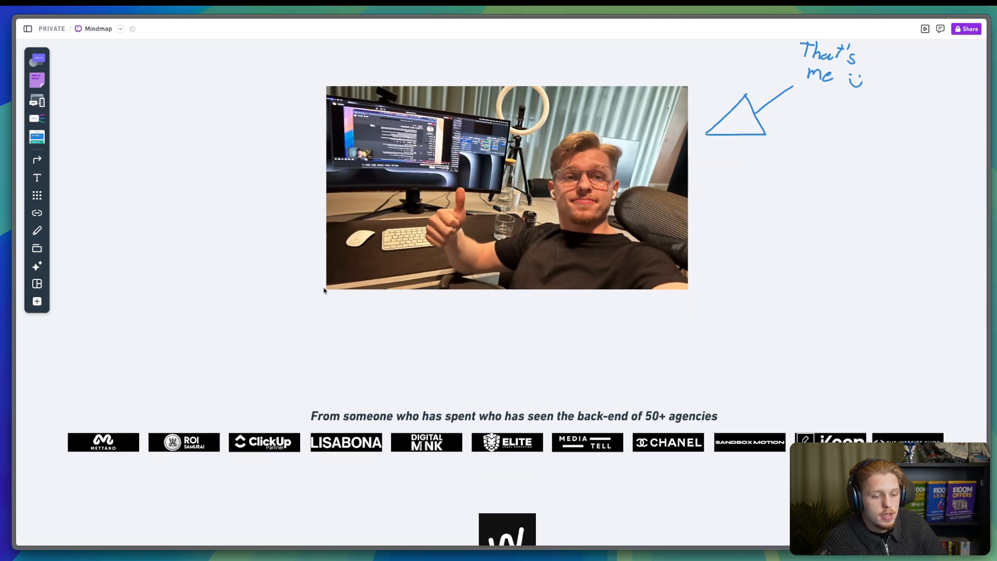
{"action": "scroll", "coordinate": [316, 286], "scroll_direction": "down", "scroll_amount": 5}
{"action": "scroll", "coordinate": [299, 282], "scroll_direction": "left", "scroll_amount": 10}
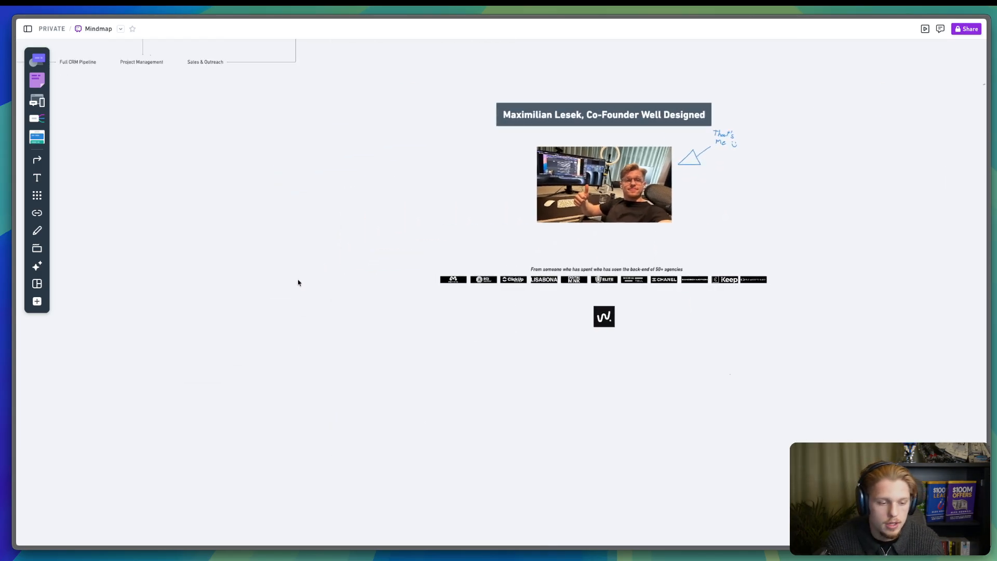
{"action": "scroll", "coordinate": [301, 282], "scroll_direction": "down", "scroll_amount": 5}
{"action": "scroll", "coordinate": [303, 281], "scroll_direction": "down", "scroll_amount": 3}
{"action": "scroll", "coordinate": [318, 282], "scroll_direction": "up", "scroll_amount": 8}
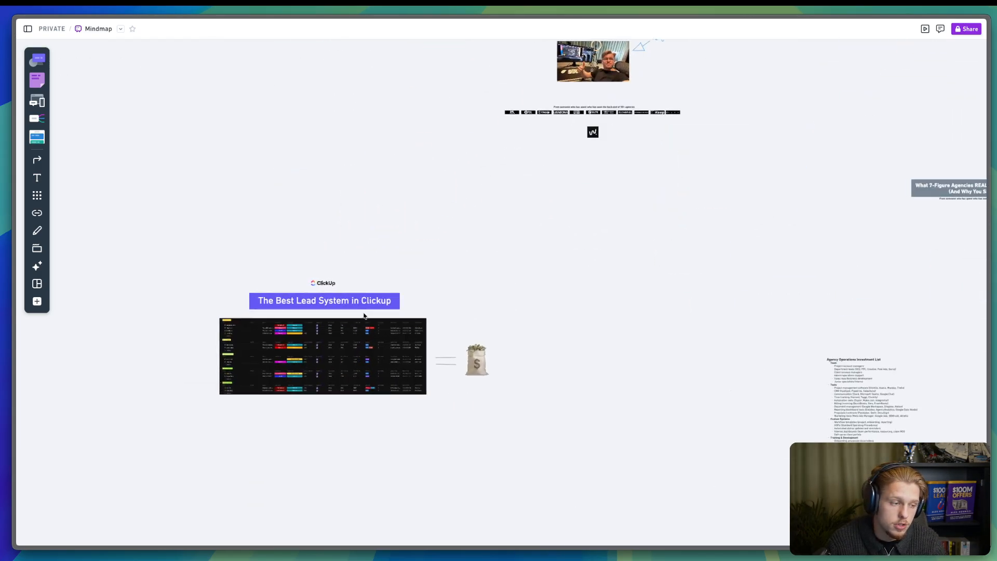
{"action": "scroll", "coordinate": [416, 322], "scroll_direction": "up", "scroll_amount": 3}
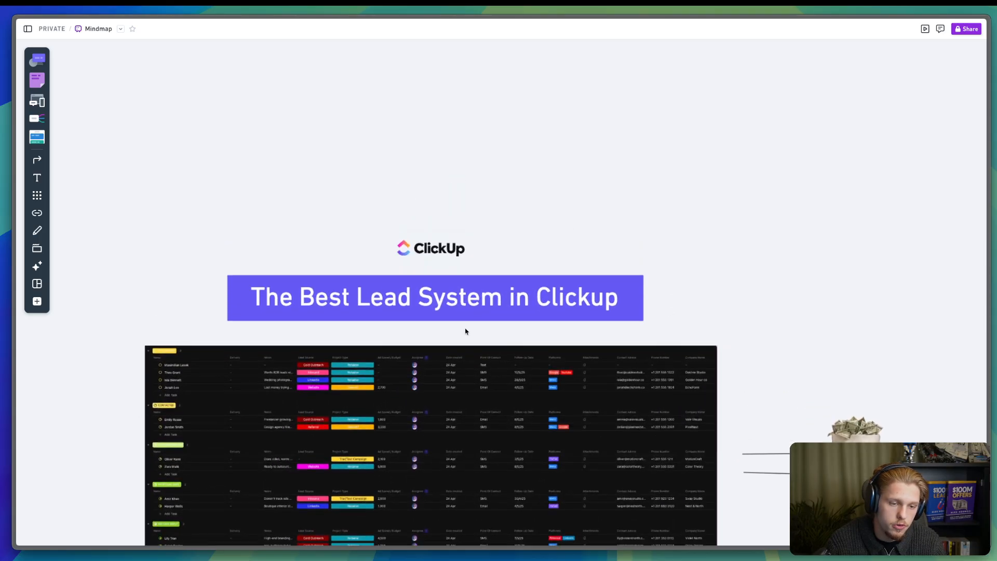
{"action": "scroll", "coordinate": [470, 332], "scroll_direction": "down", "scroll_amount": 10}
{"action": "scroll", "coordinate": [477, 336], "scroll_direction": "right", "scroll_amount": 3}
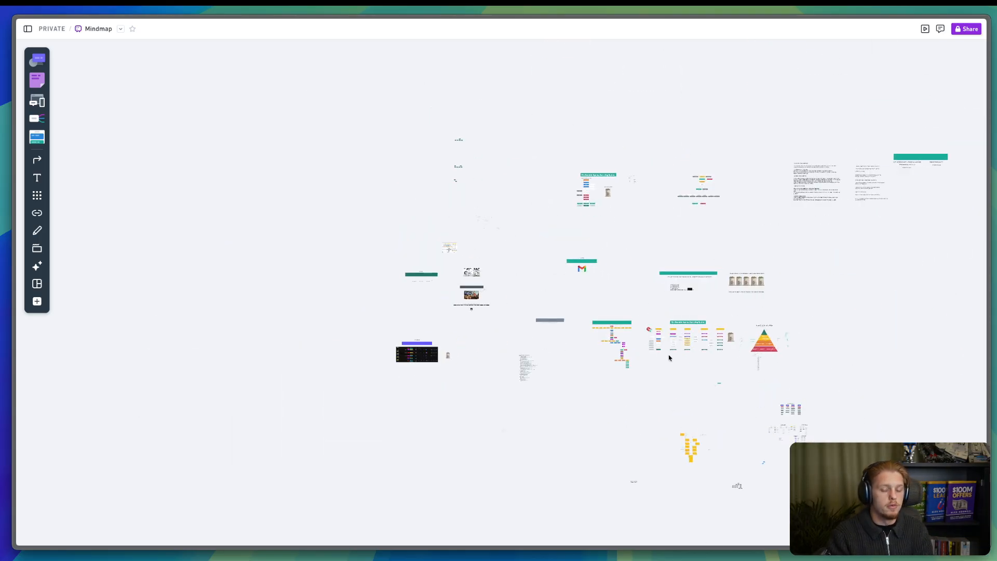
{"action": "scroll", "coordinate": [697, 343], "scroll_direction": "up", "scroll_amount": 5}
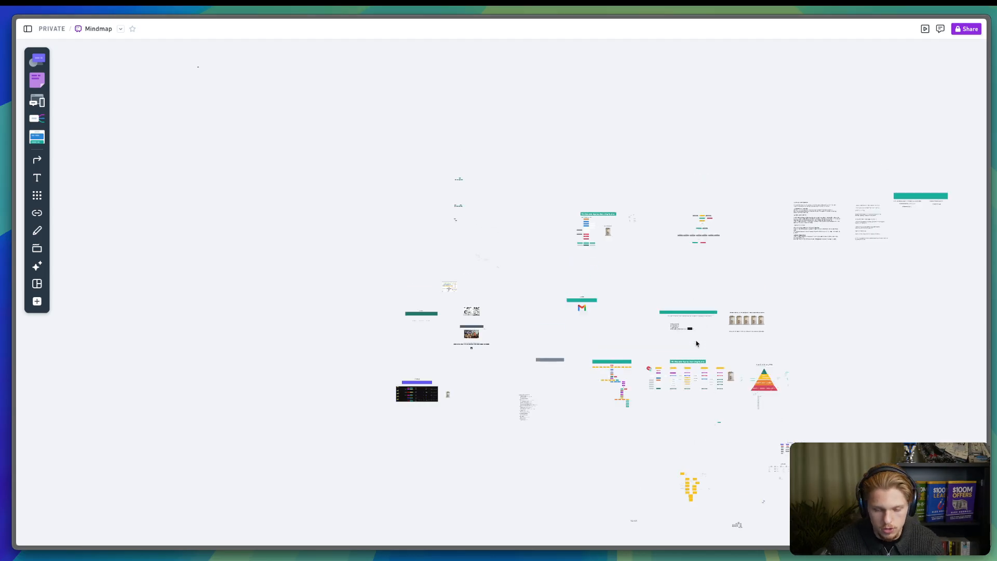
{"action": "scroll", "coordinate": [697, 341], "scroll_direction": "down", "scroll_amount": 5}
{"action": "scroll", "coordinate": [701, 343], "scroll_direction": "up", "scroll_amount": 3}
{"action": "scroll", "coordinate": [700, 343], "scroll_direction": "up", "scroll_amount": 10}
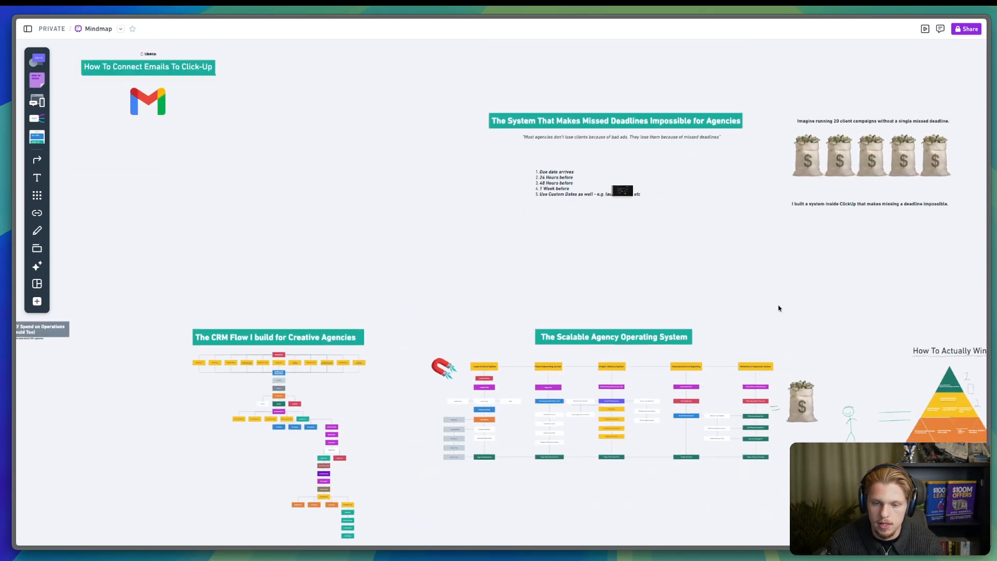
{"action": "scroll", "coordinate": [363, 222], "scroll_direction": "up", "scroll_amount": 4}
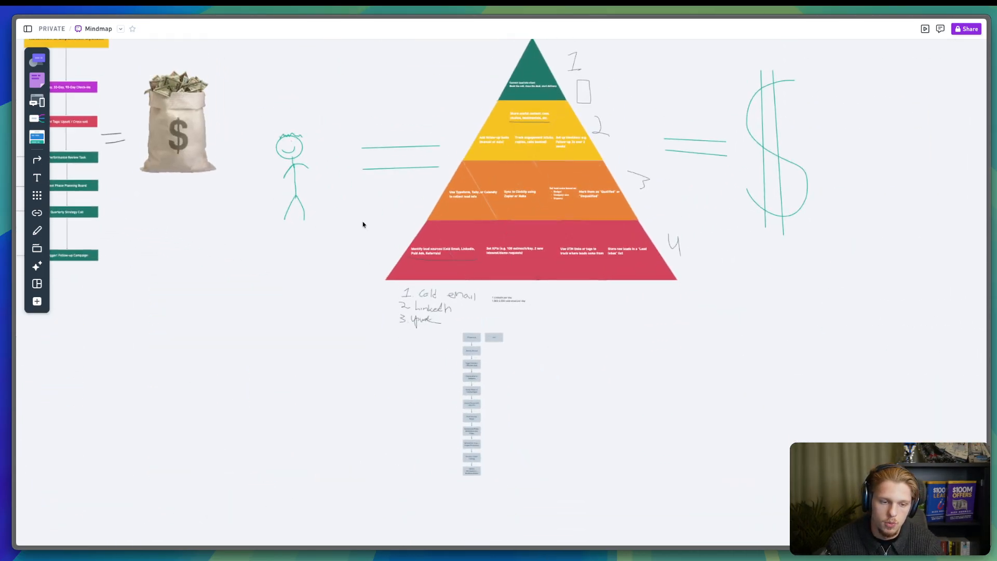
{"action": "scroll", "coordinate": [366, 223], "scroll_direction": "left", "scroll_amount": 15}
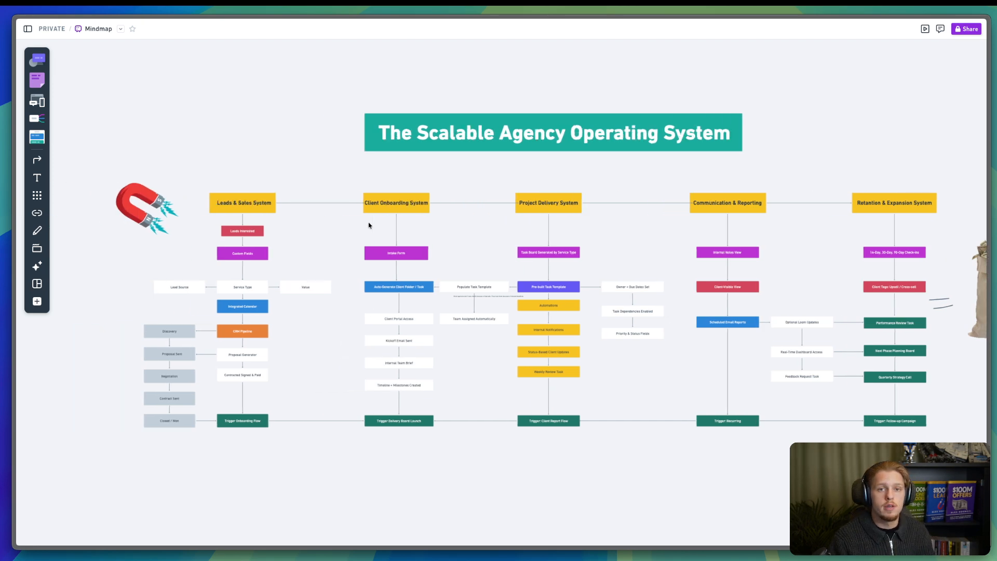